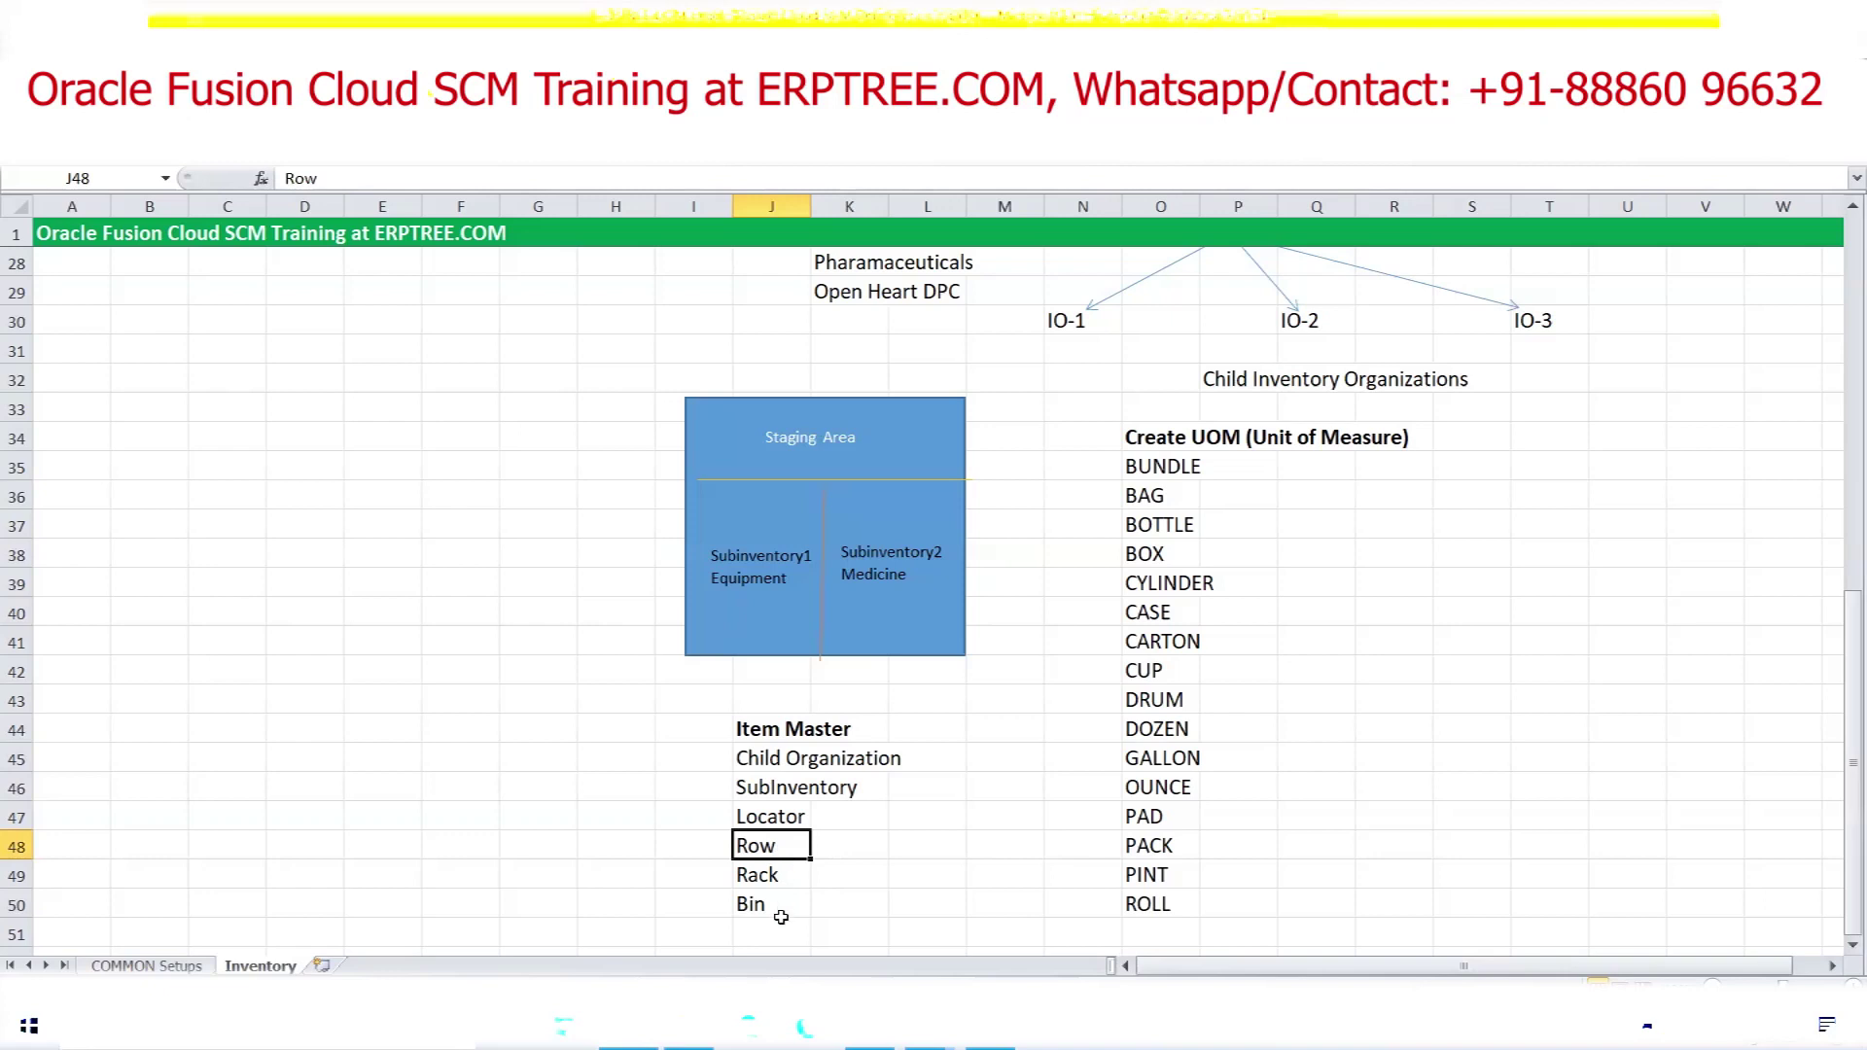
Review the Create Item Master Inventory setup entry and the Item Master diagram with its child organizations in the Inventory sheet
click(903, 775)
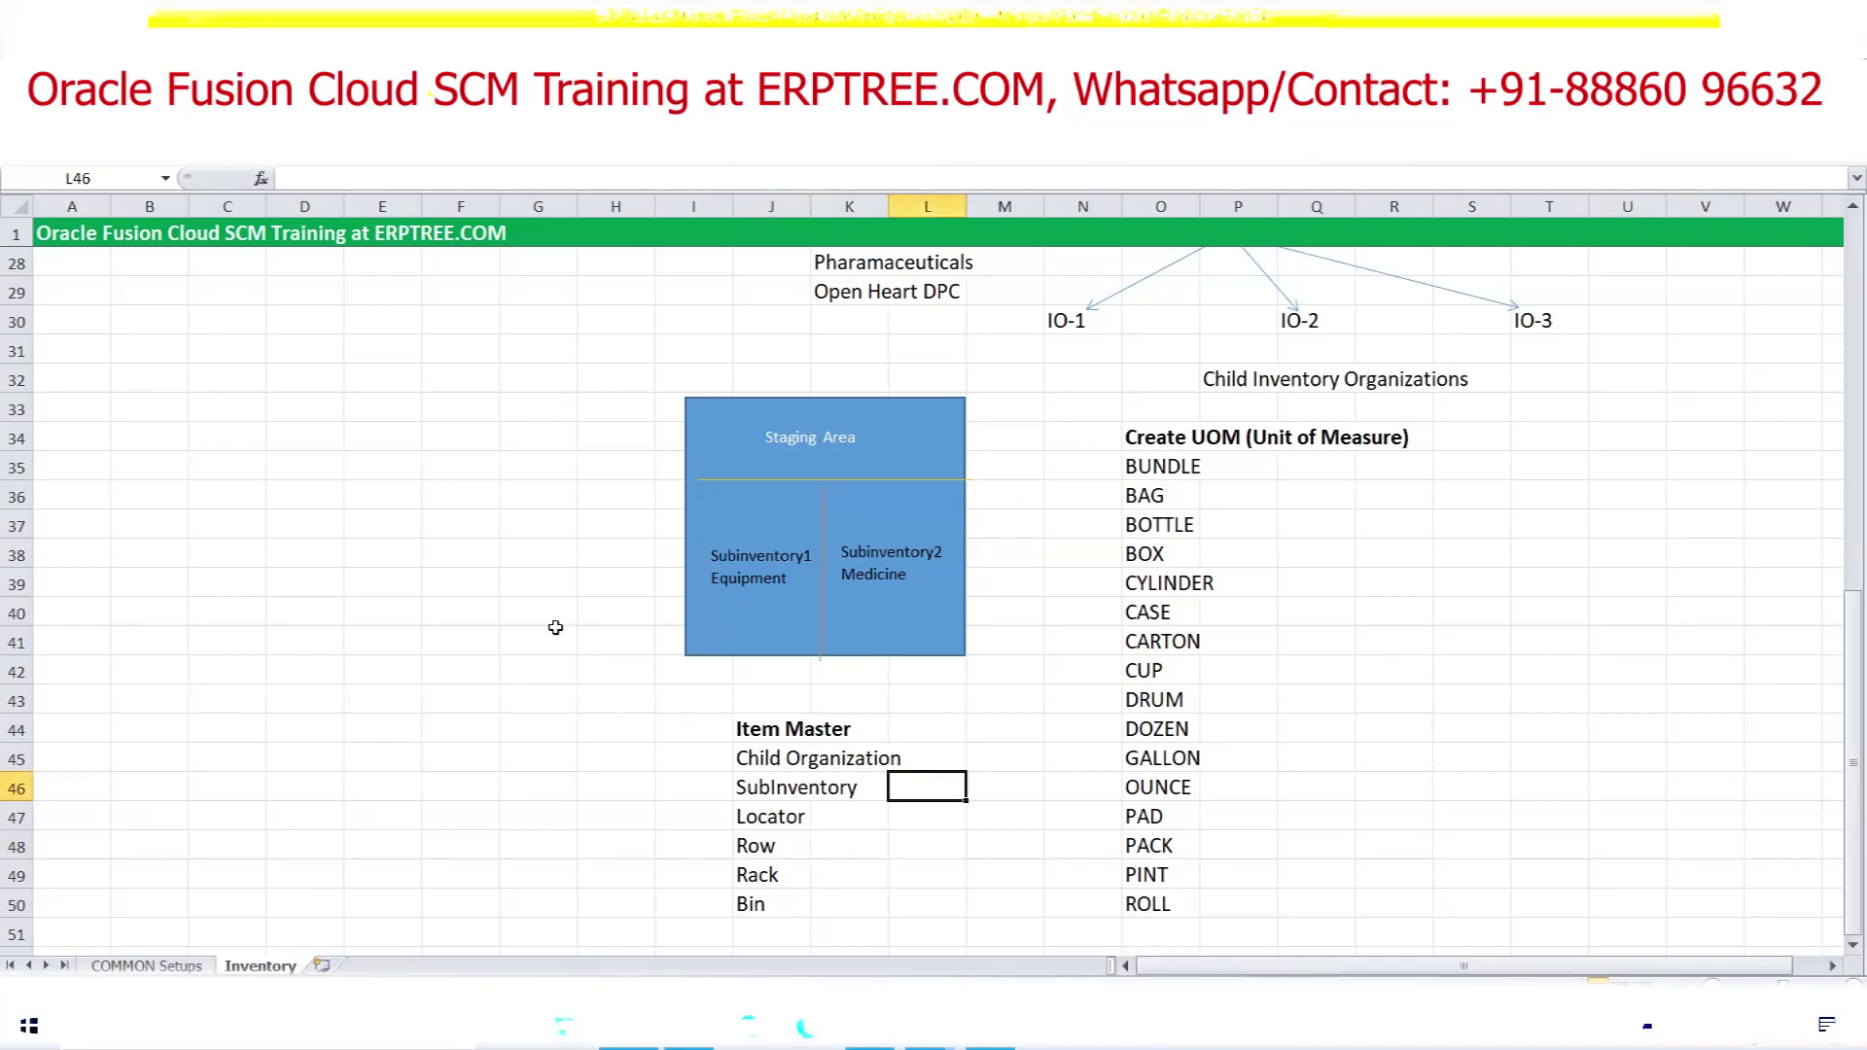
scroll(555, 628, up, 9)
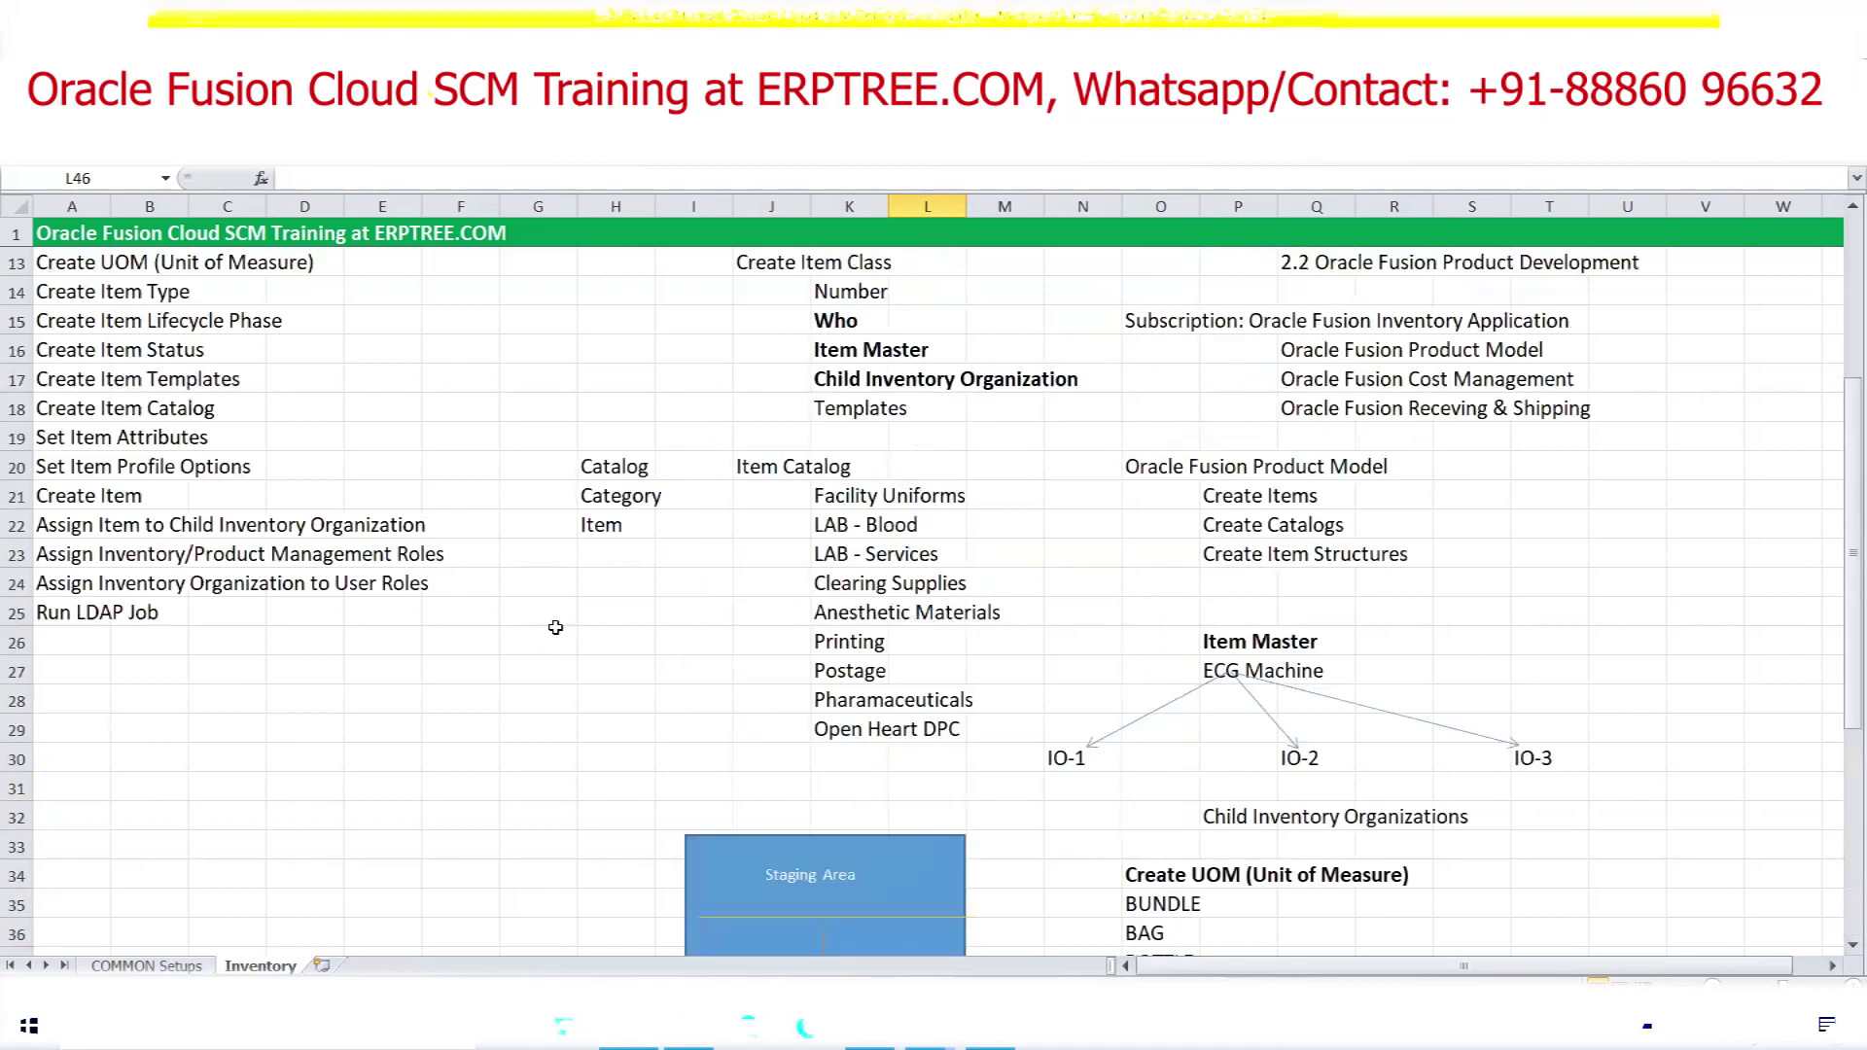
drag(60, 410, 306, 422)
scroll(711, 445, down, 7)
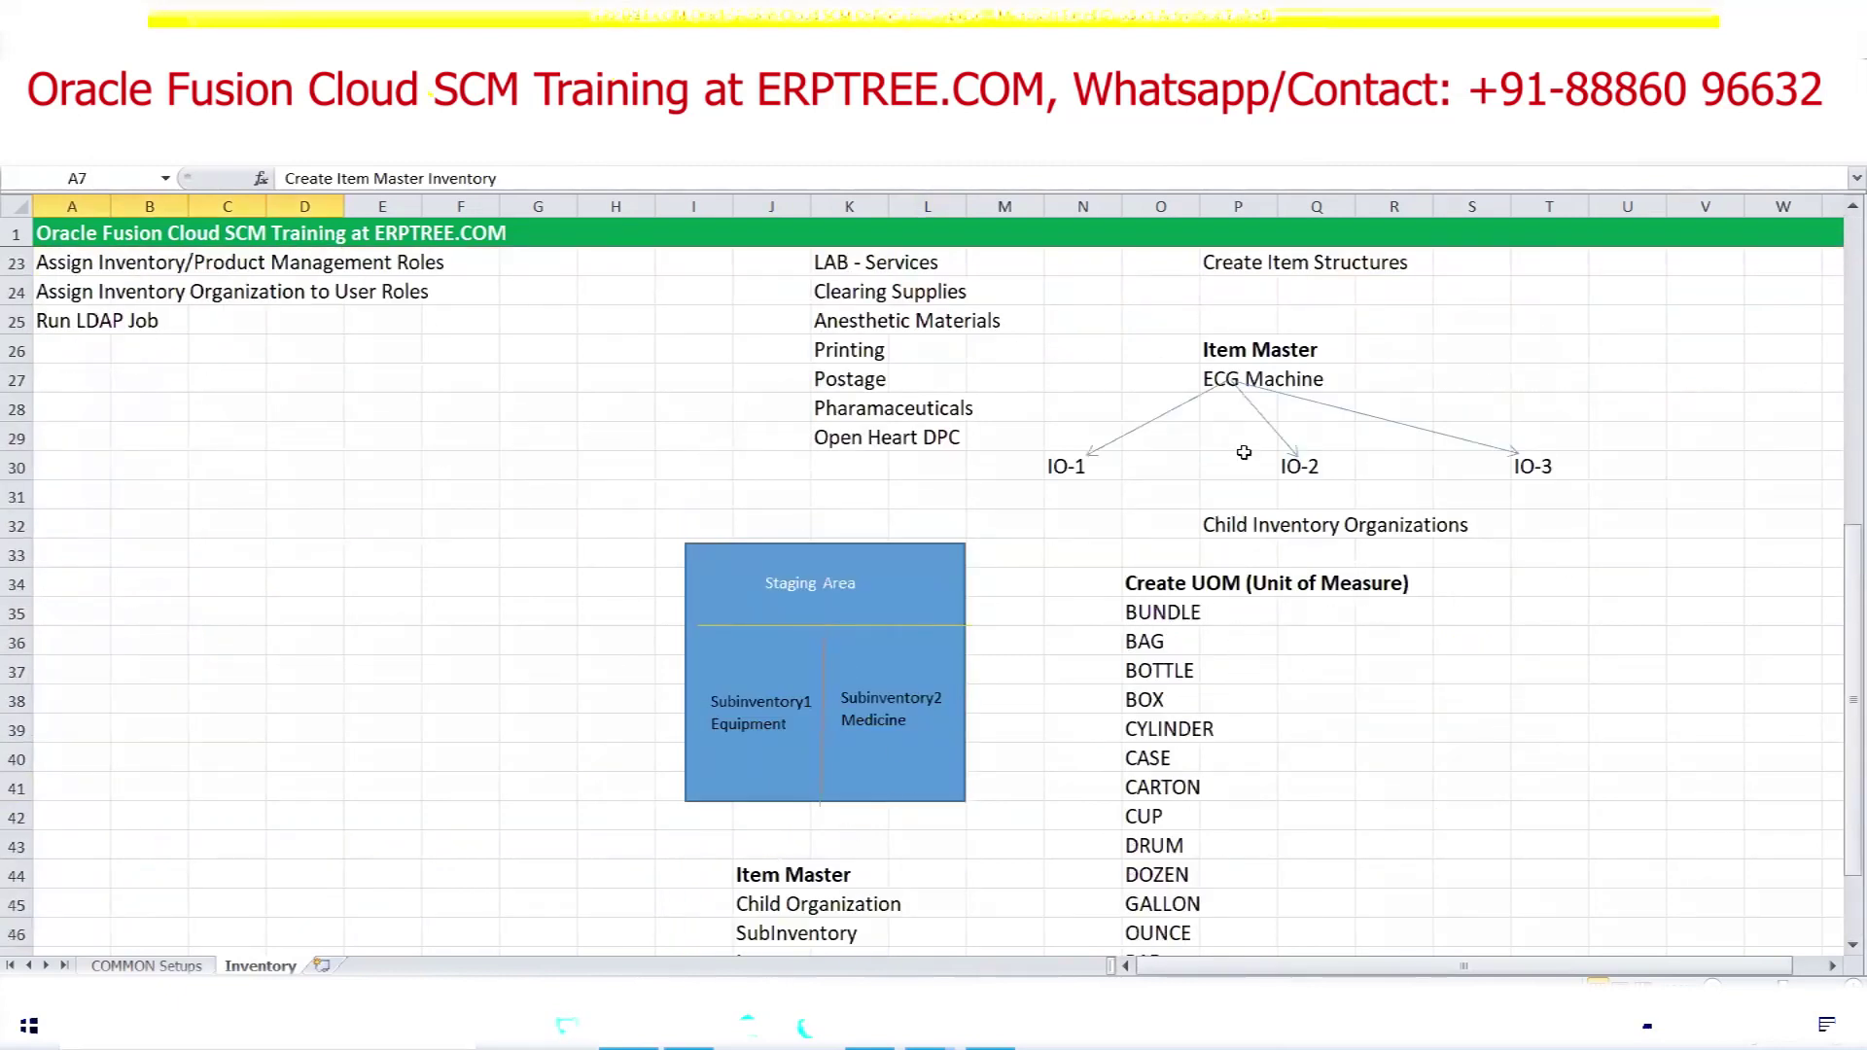
drag(1213, 347, 1300, 350)
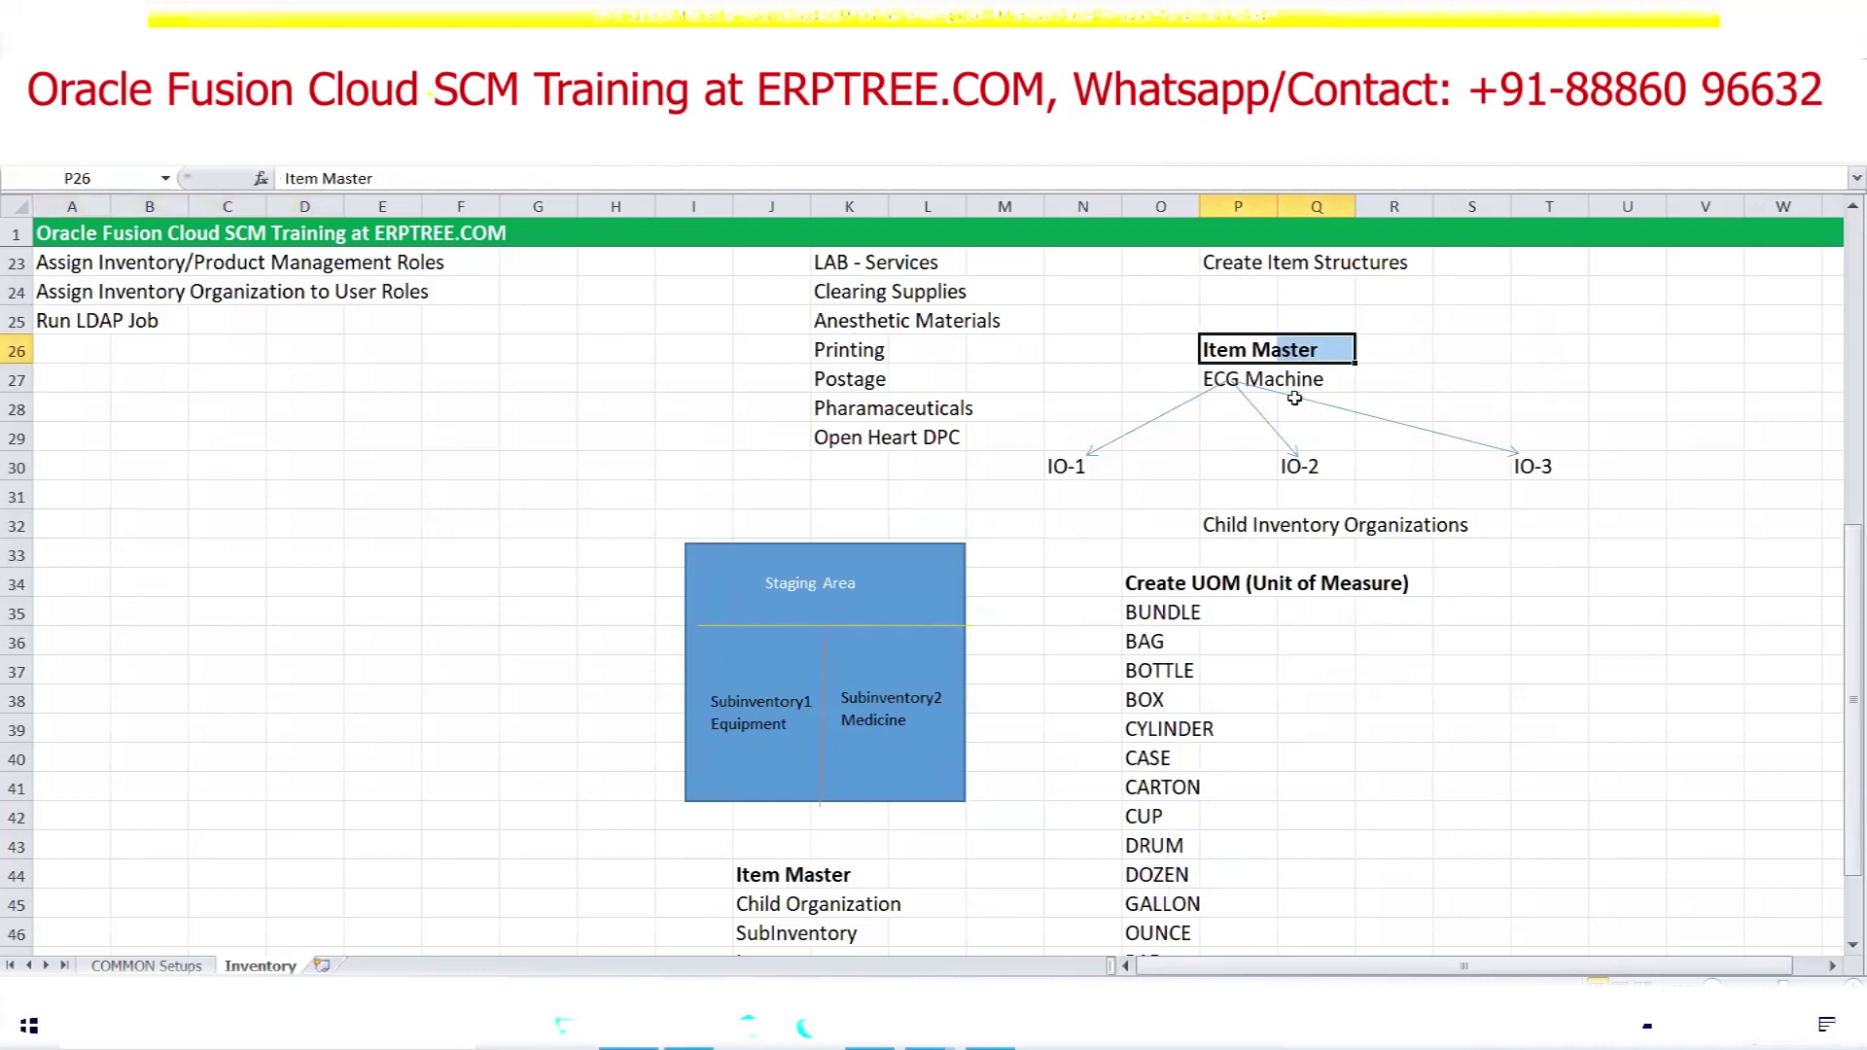
click(1584, 670)
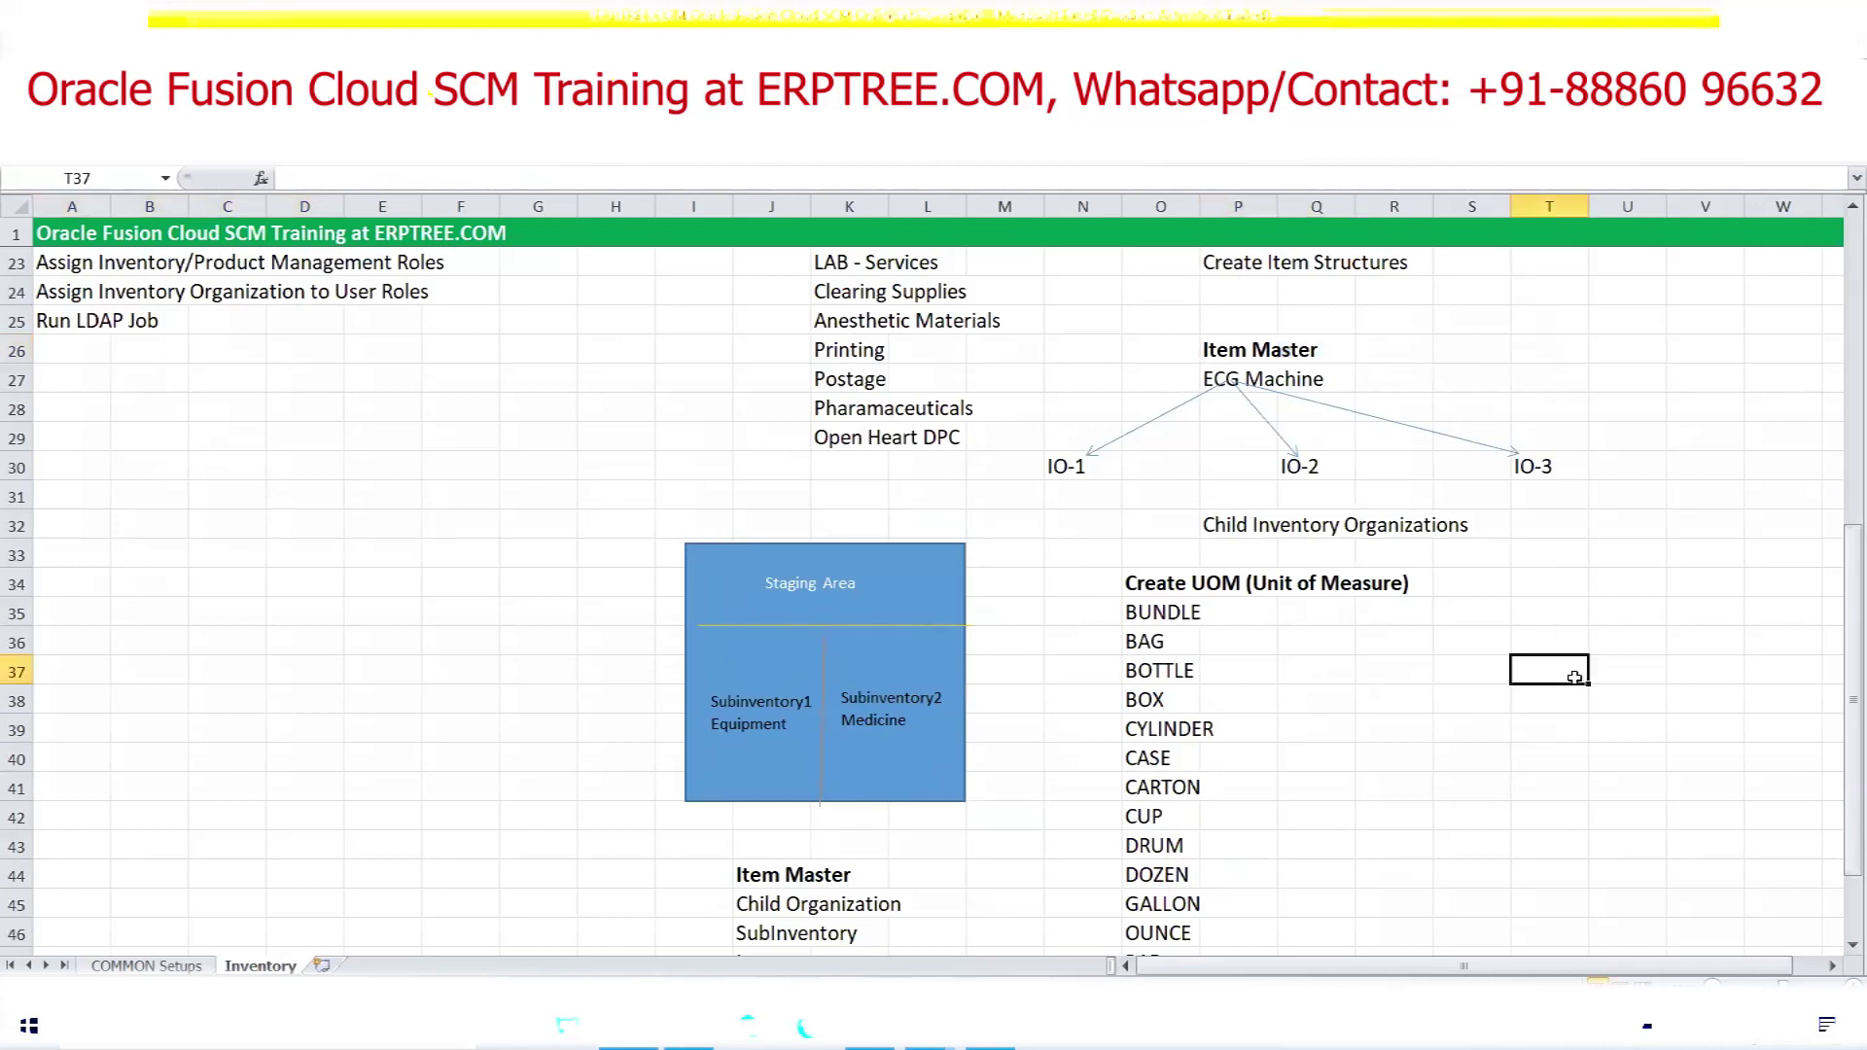
scroll(335, 586, up, 7)
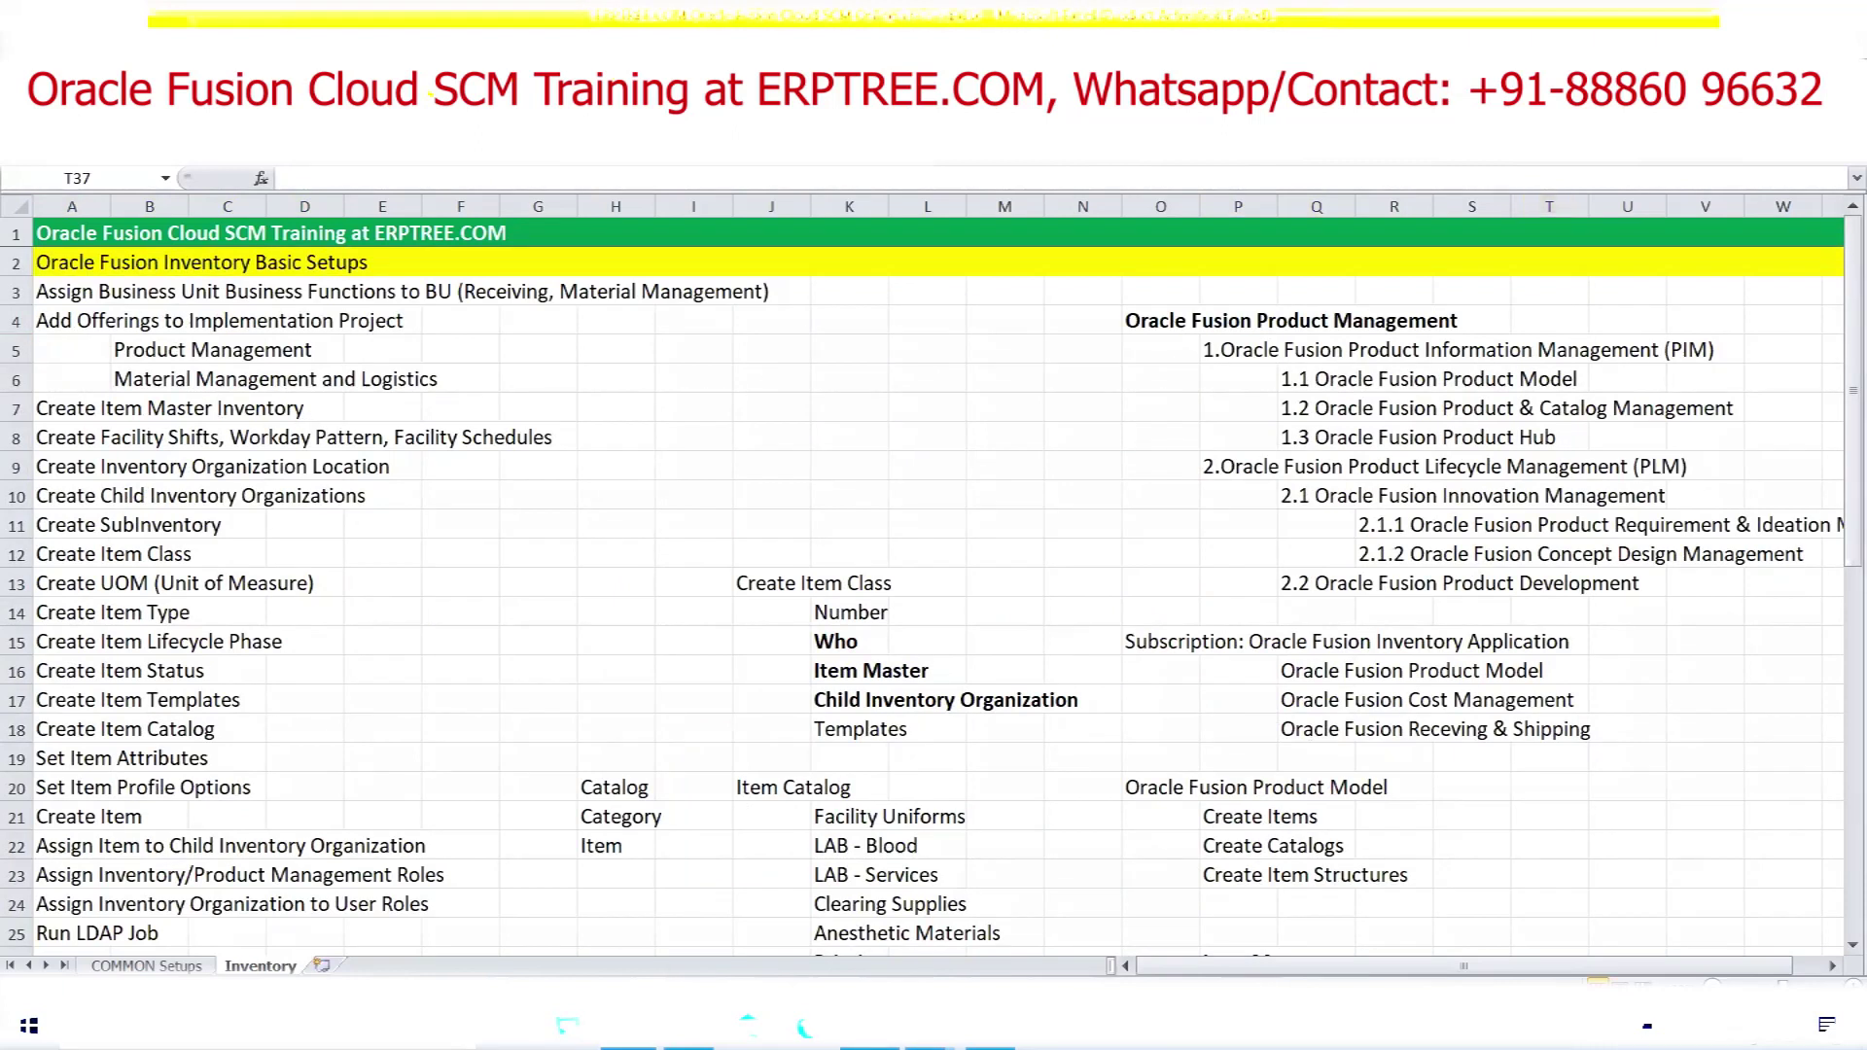
Switch to the MAYOCLINICS Implementation Project in Oracle and search its tasks for "Item Or"
click(870, 1026)
scroll(481, 375, up, 3)
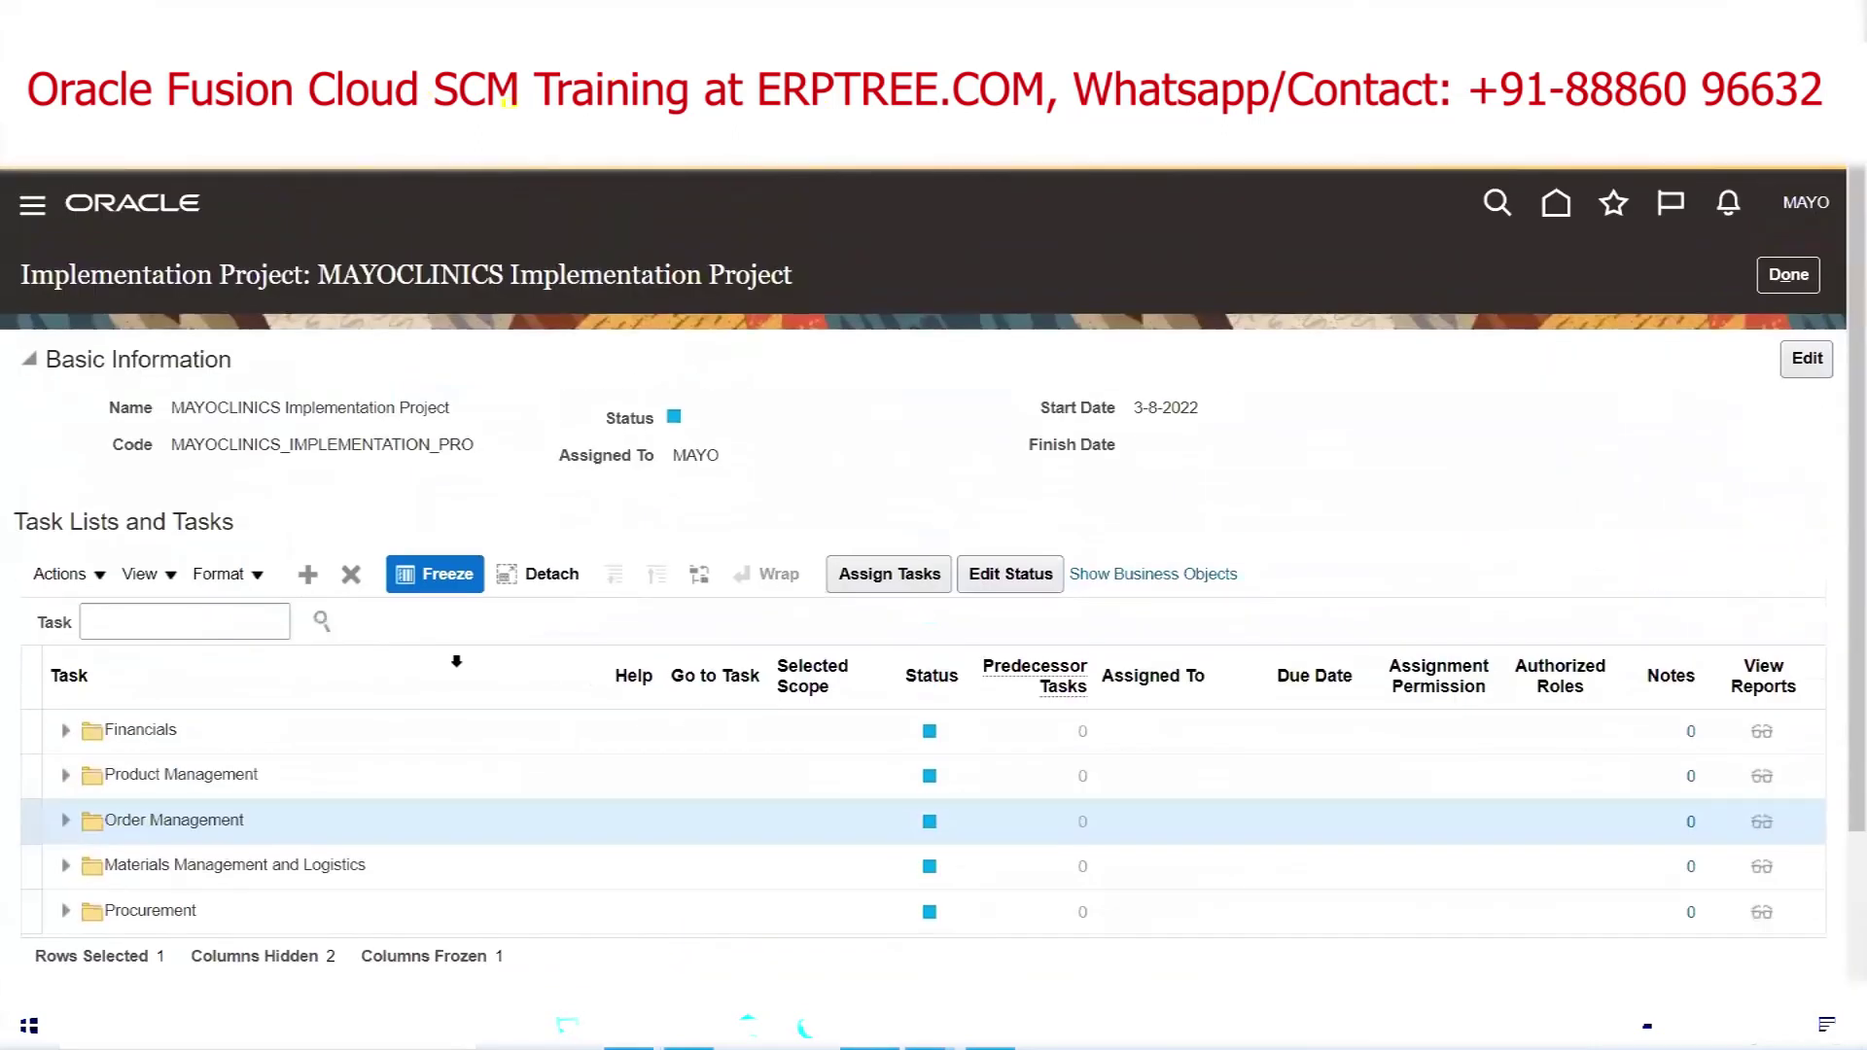
click(216, 623)
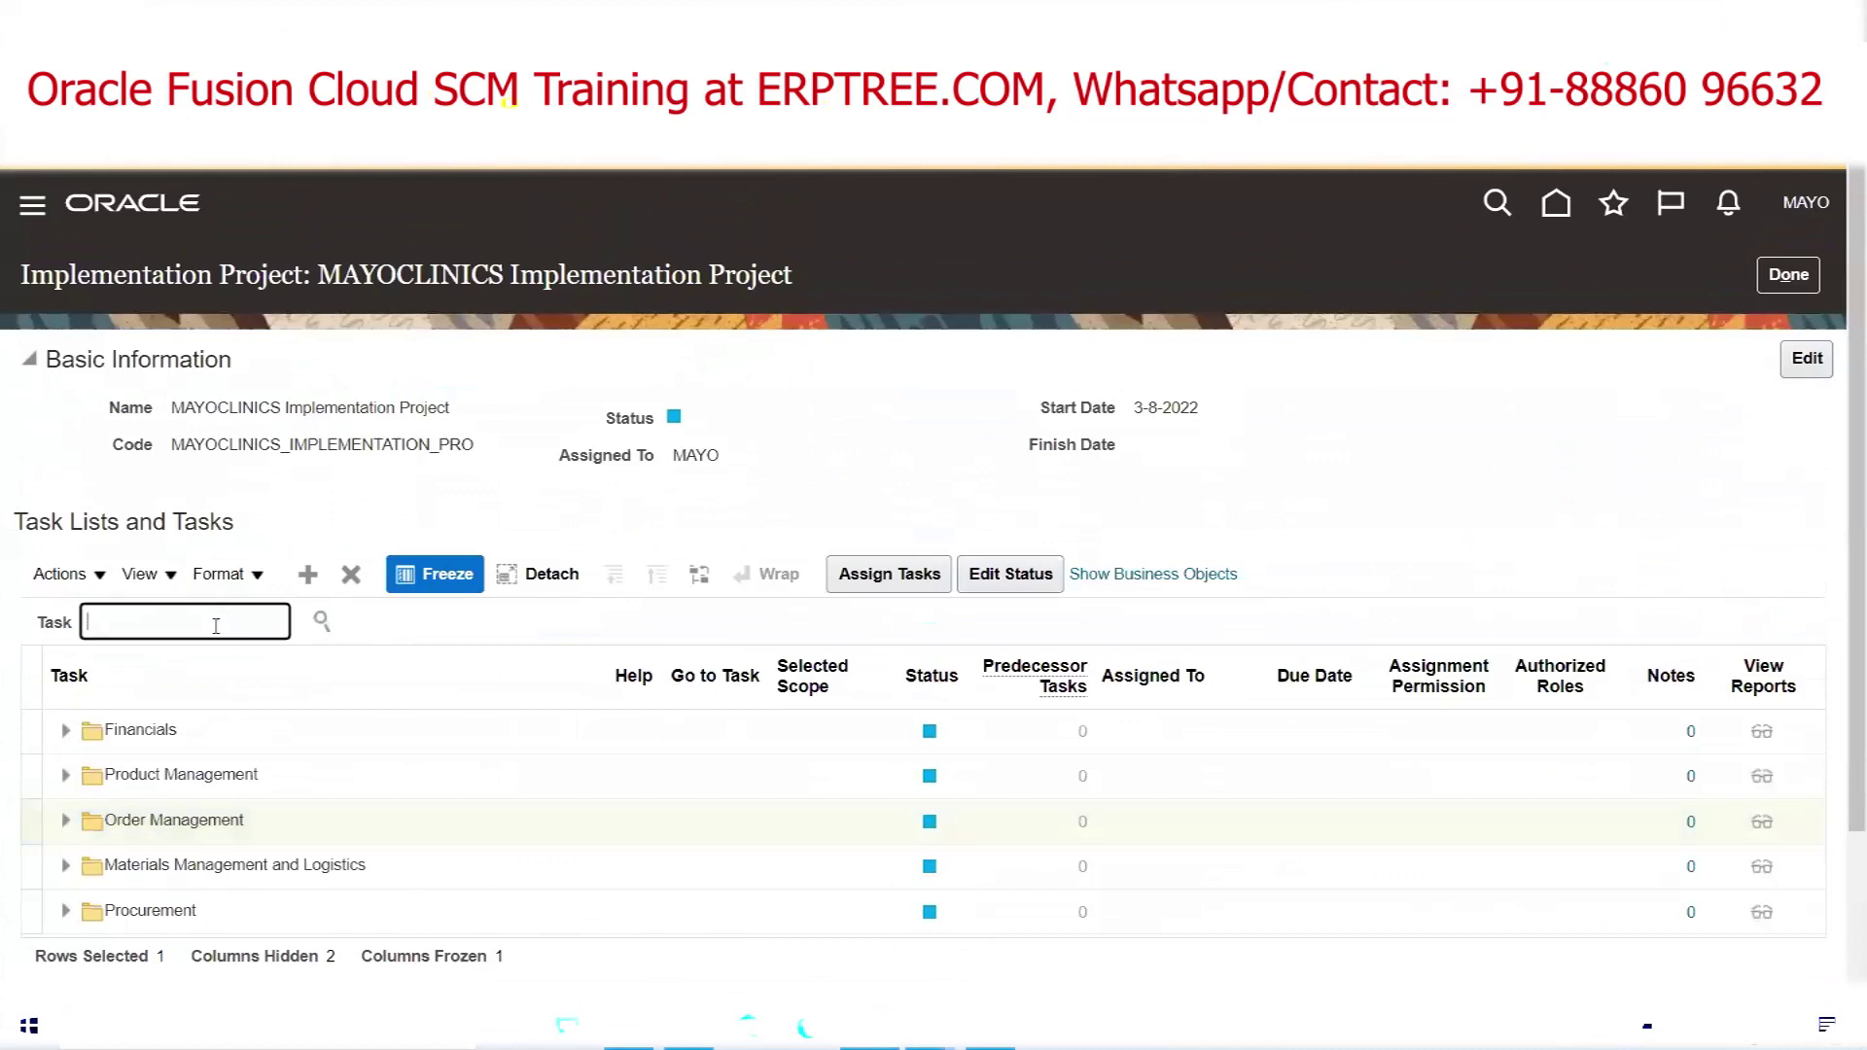
text(Item Og)
key(BackSpace)
text(r)
key(Return)
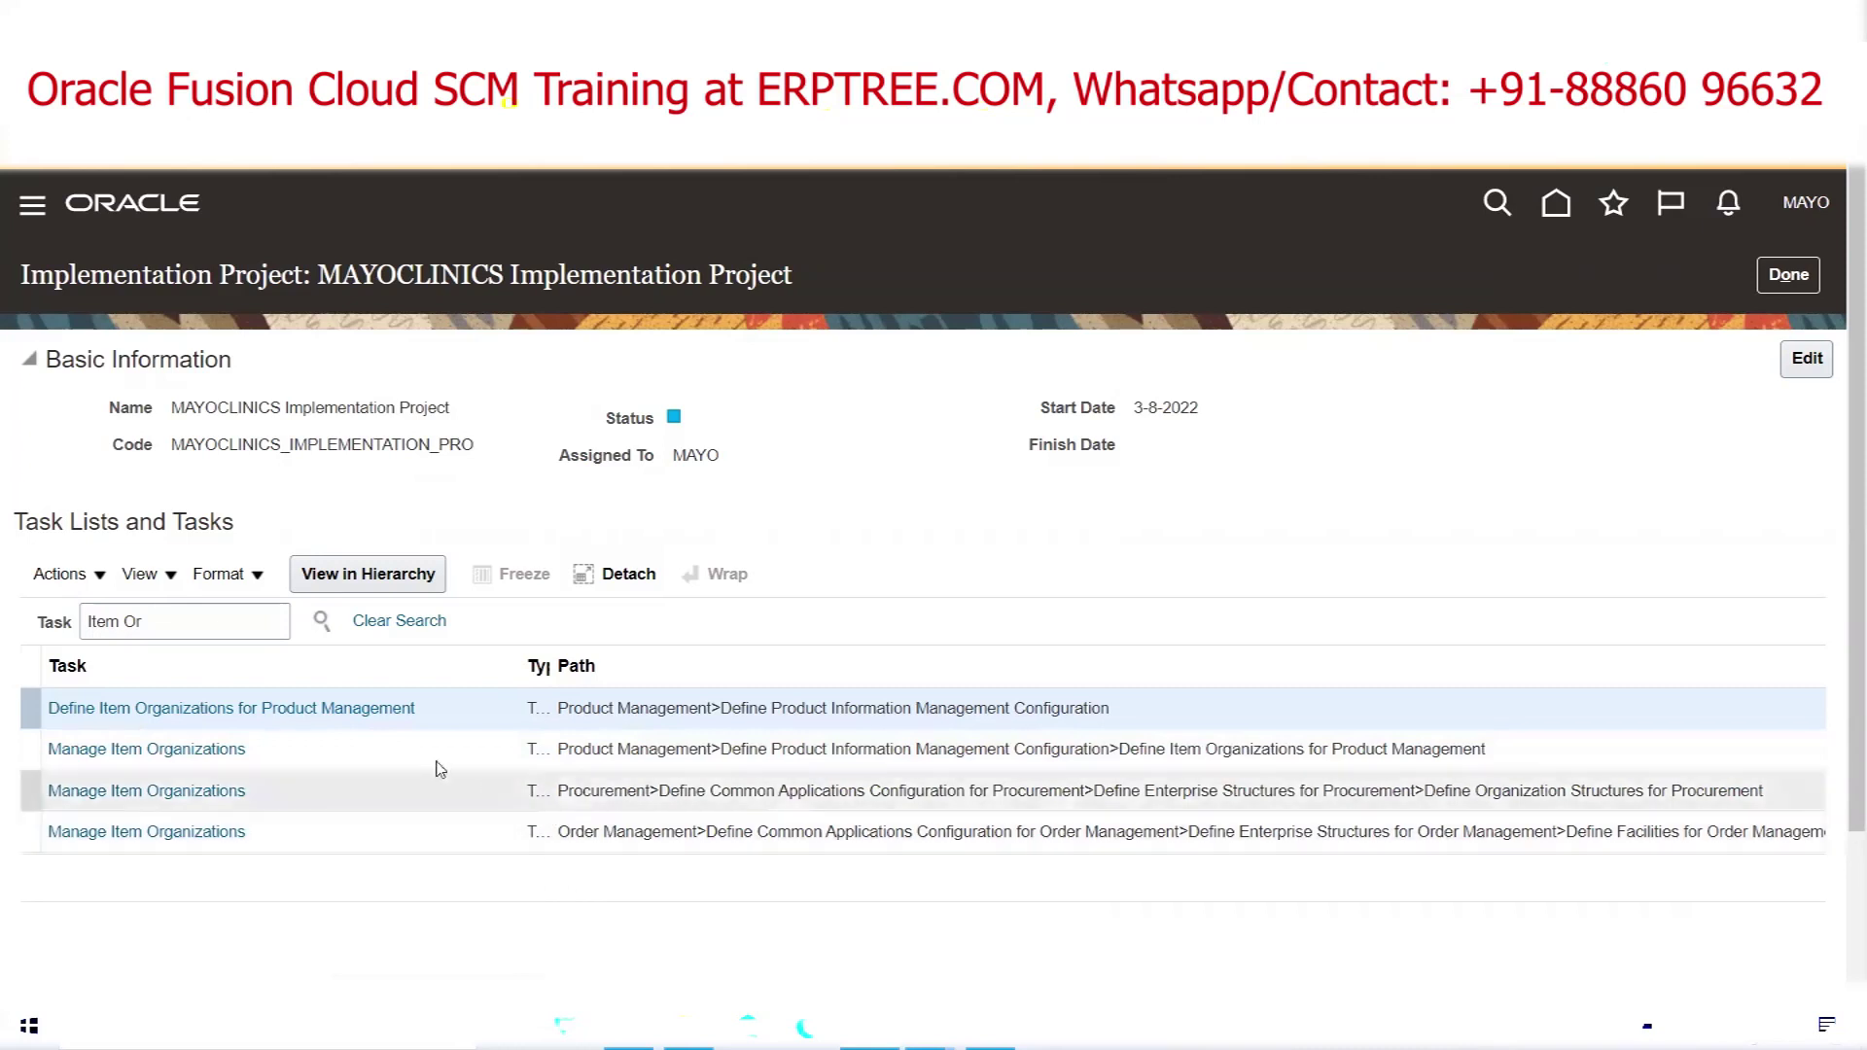
Locate Manage Item Organizations under Define Item Organizations for Product Management and go to that task
click(194, 750)
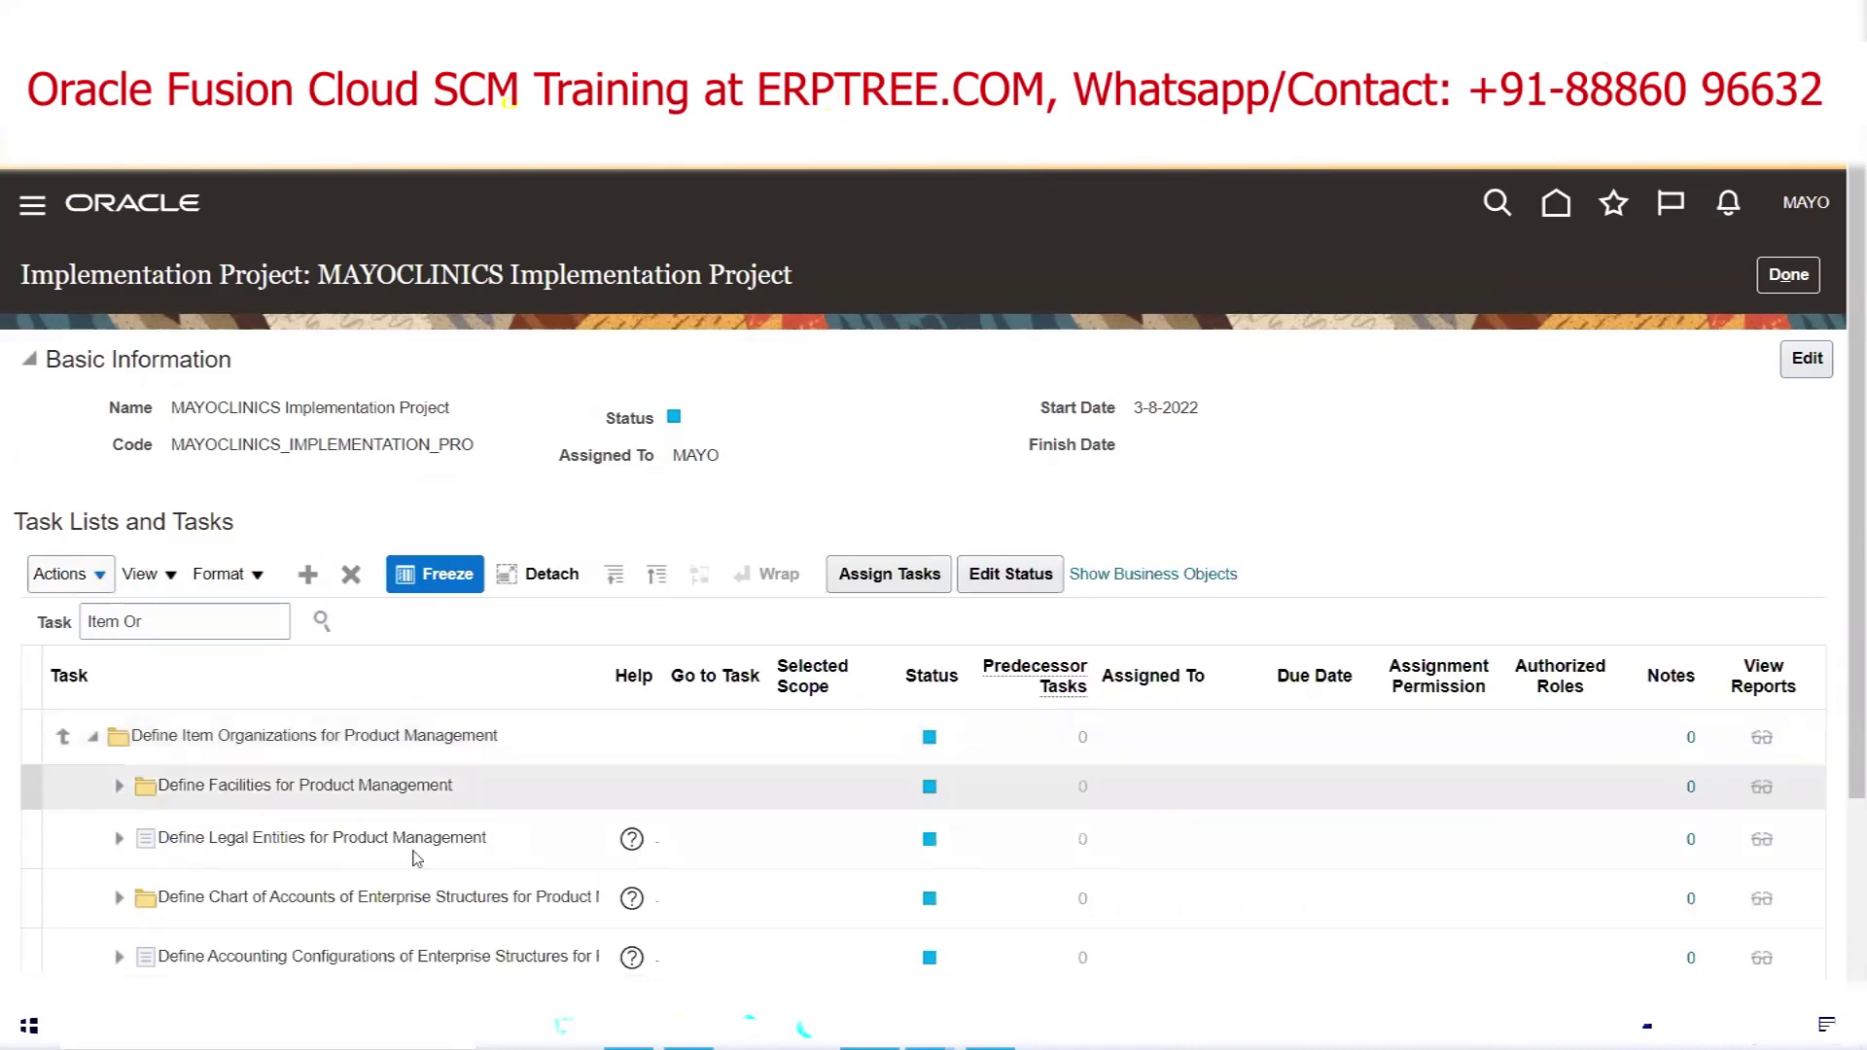
scroll(642, 559, down, 3)
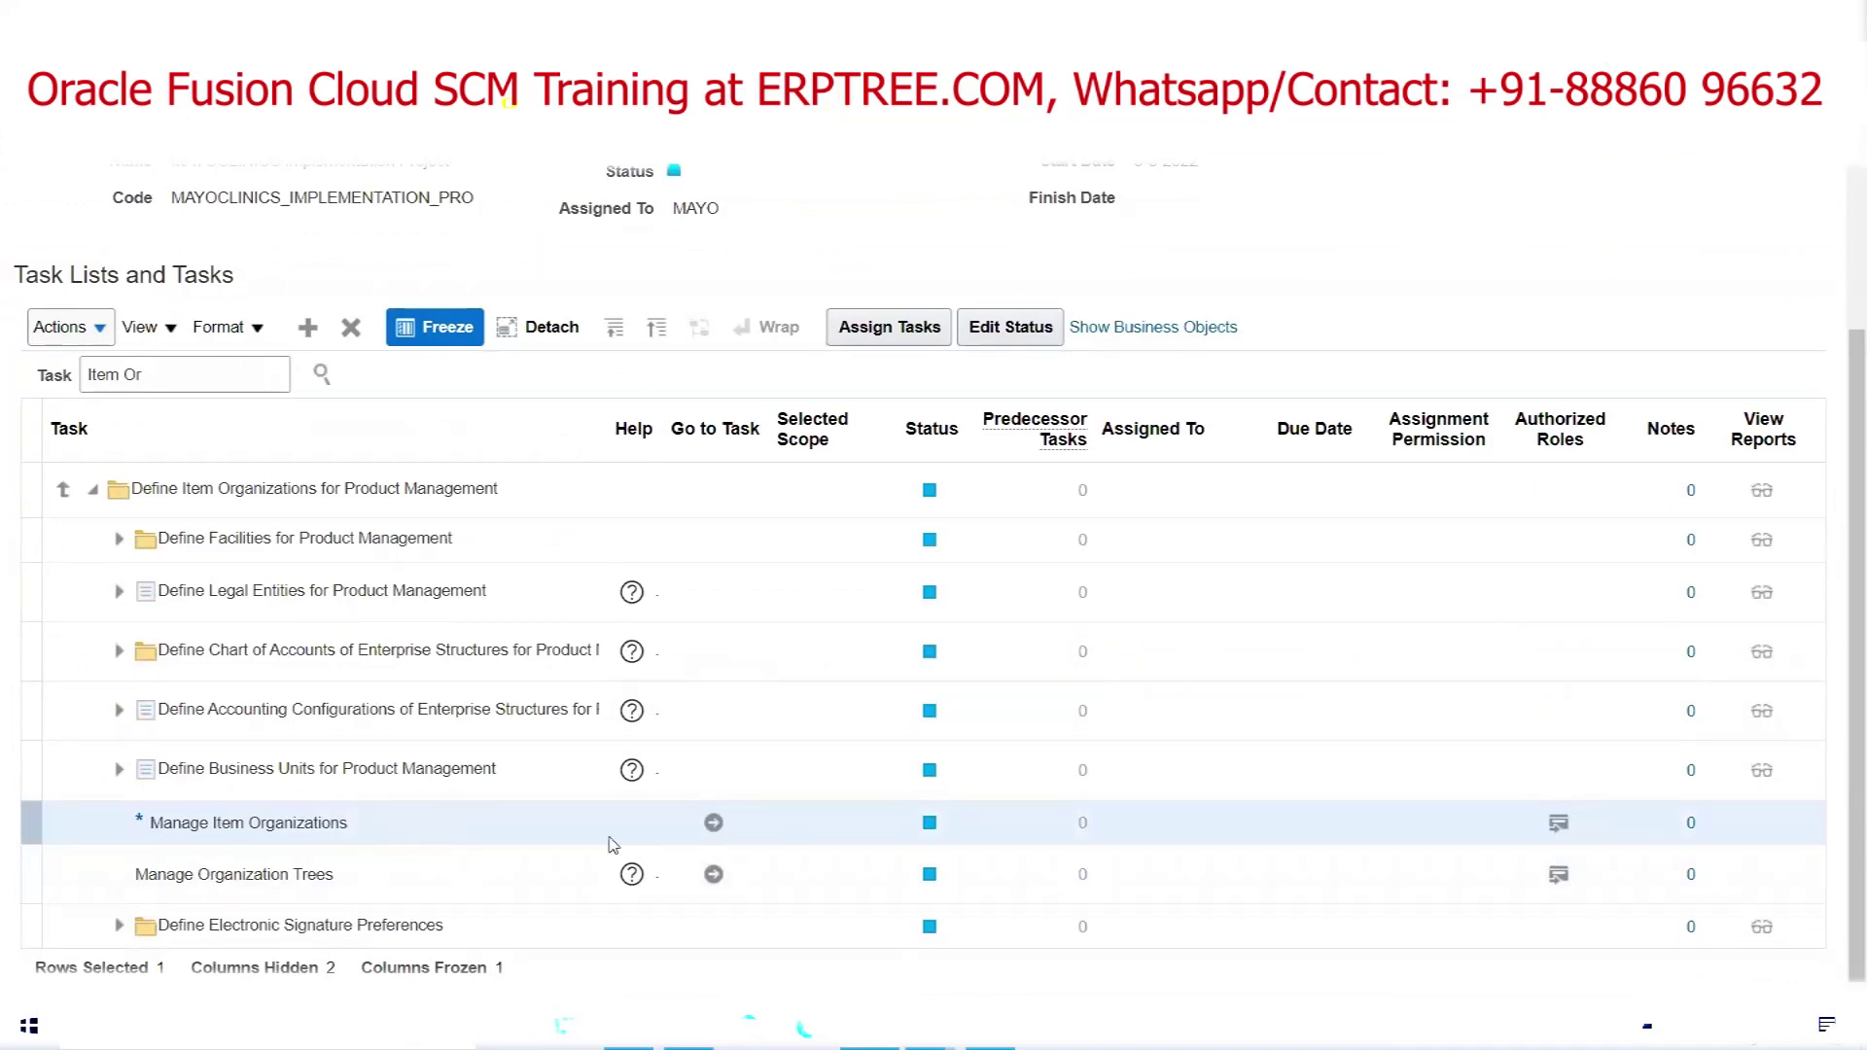
click(714, 827)
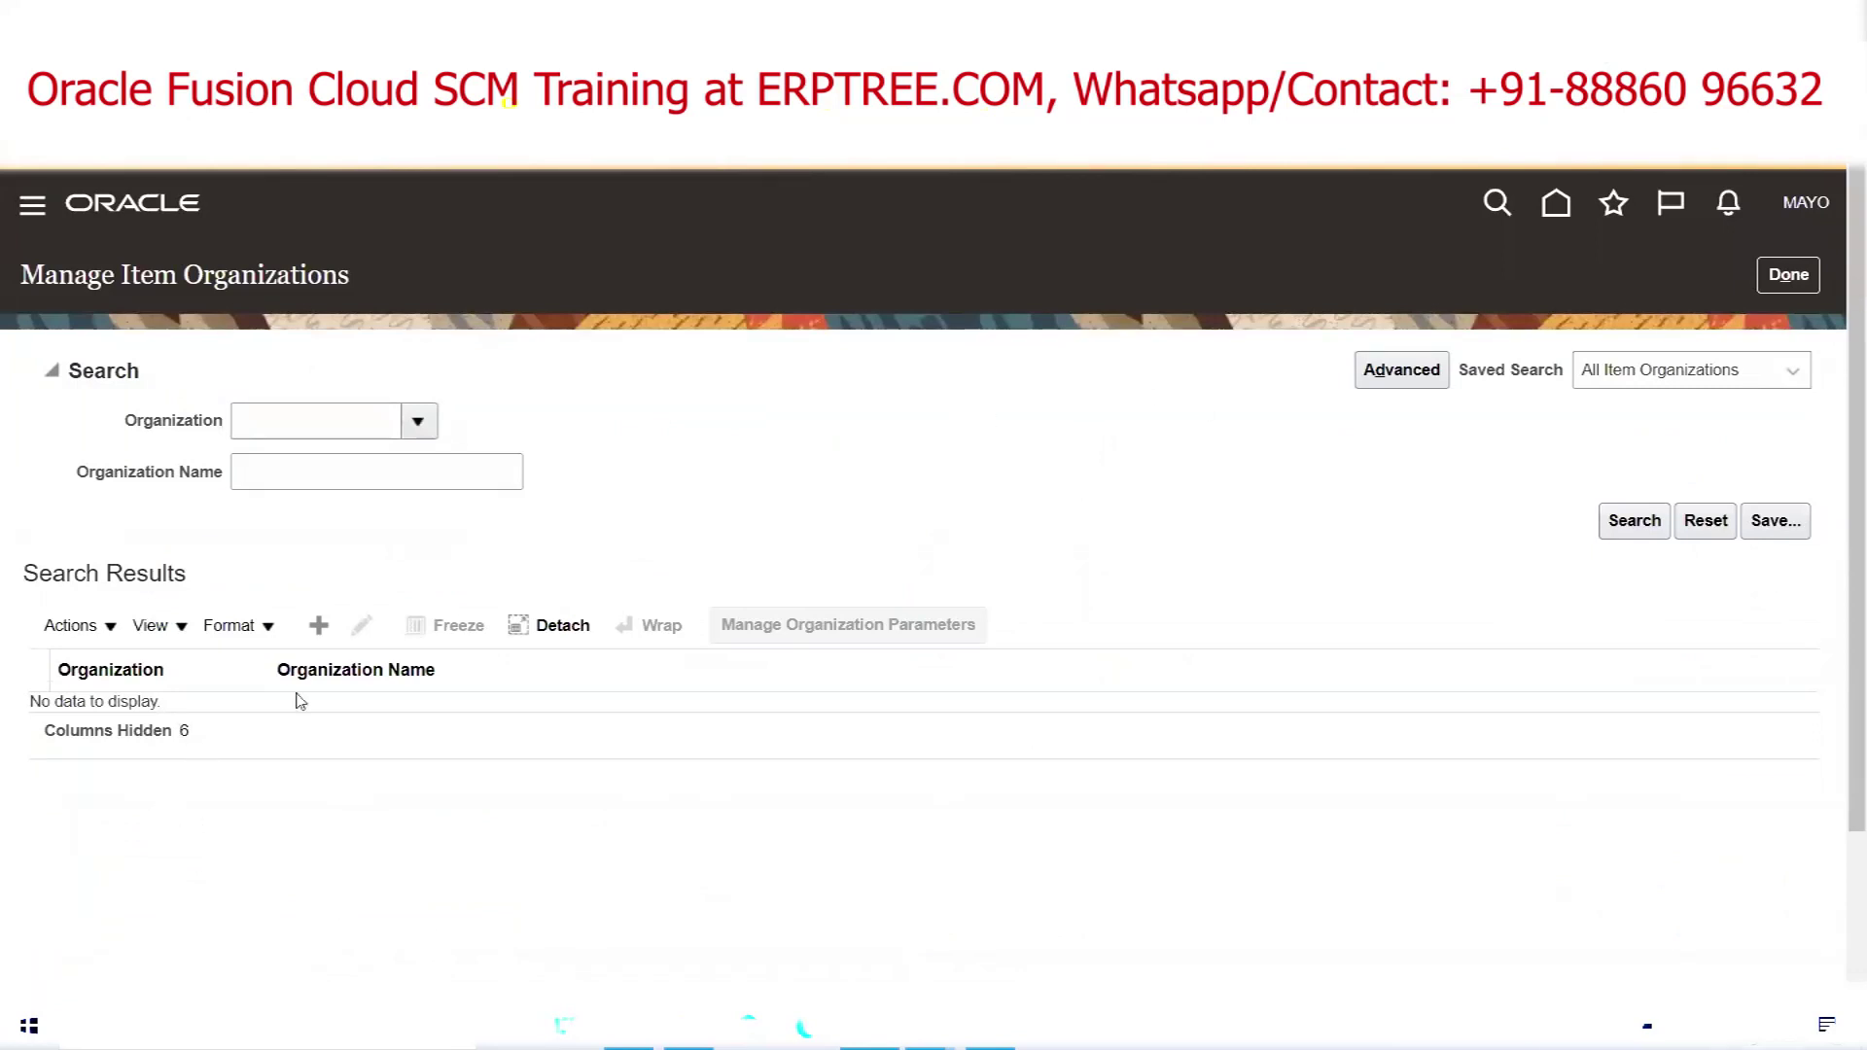
Start a new item organization with the name MAYO ITEM MASTER and the organization code MIM
click(316, 632)
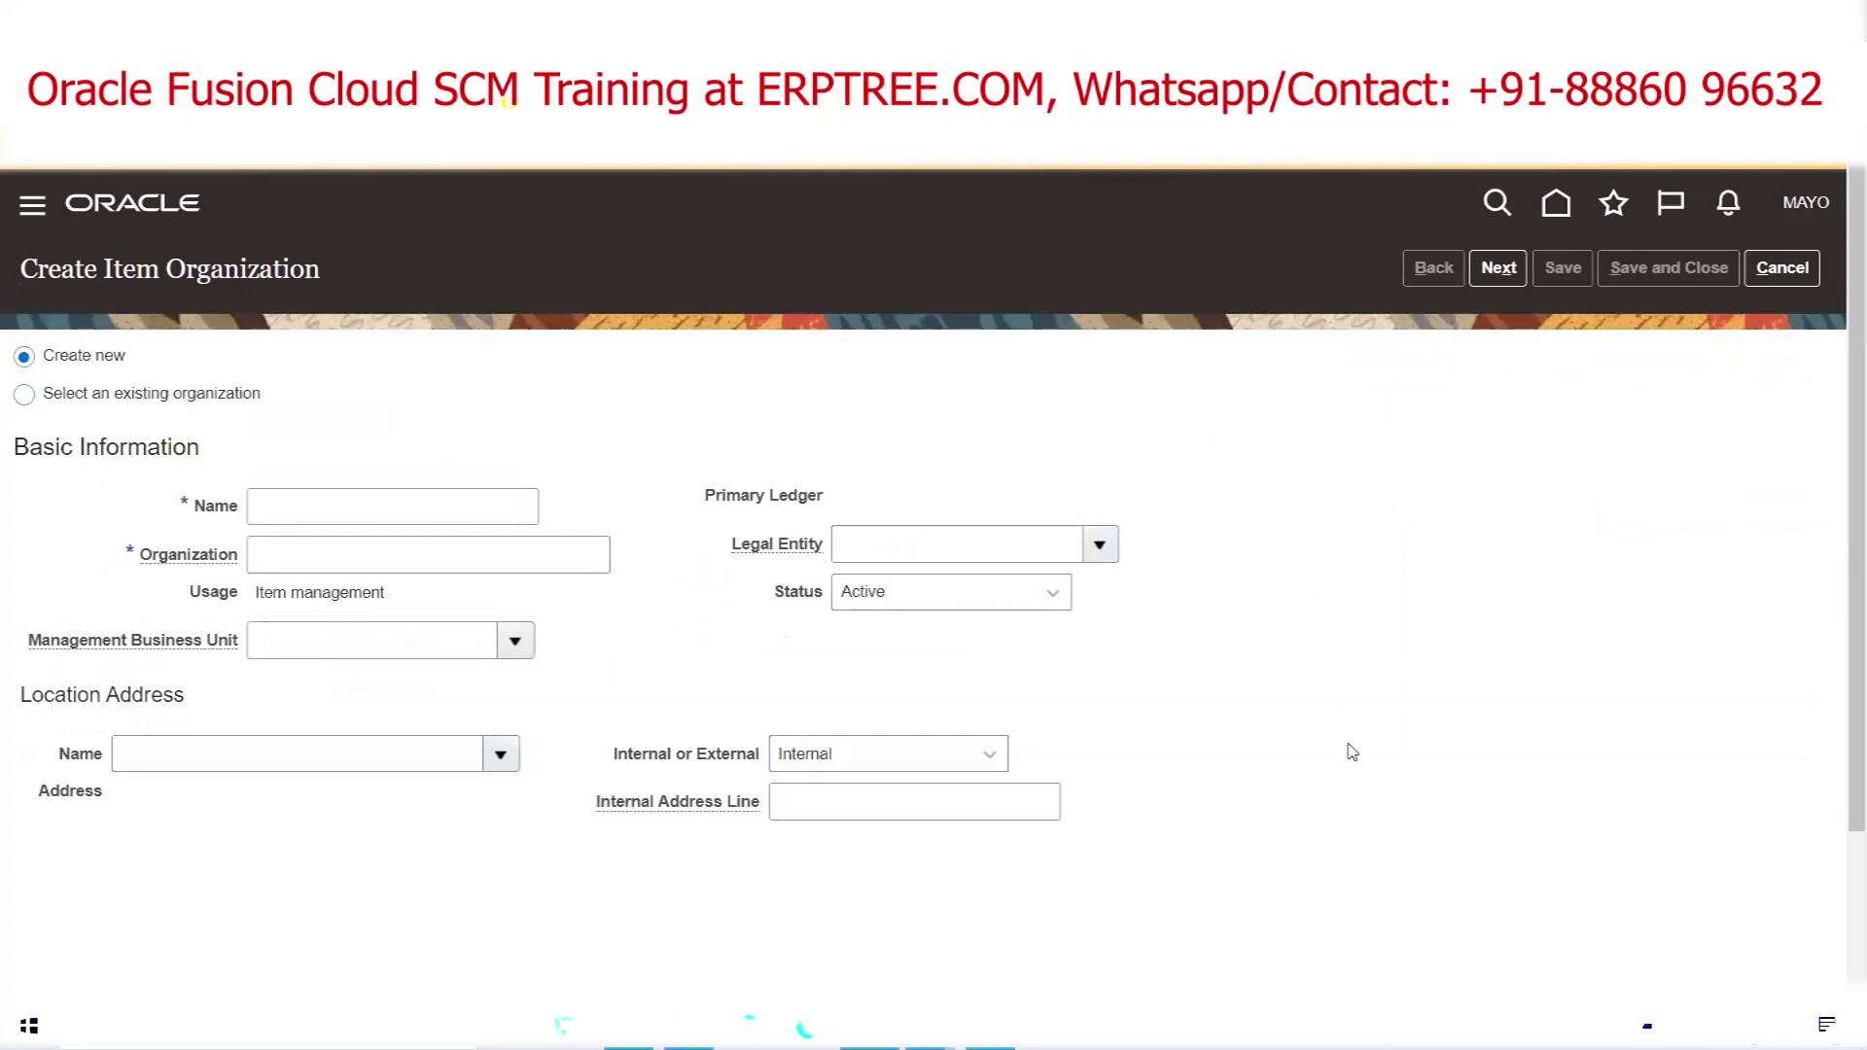
click(432, 514)
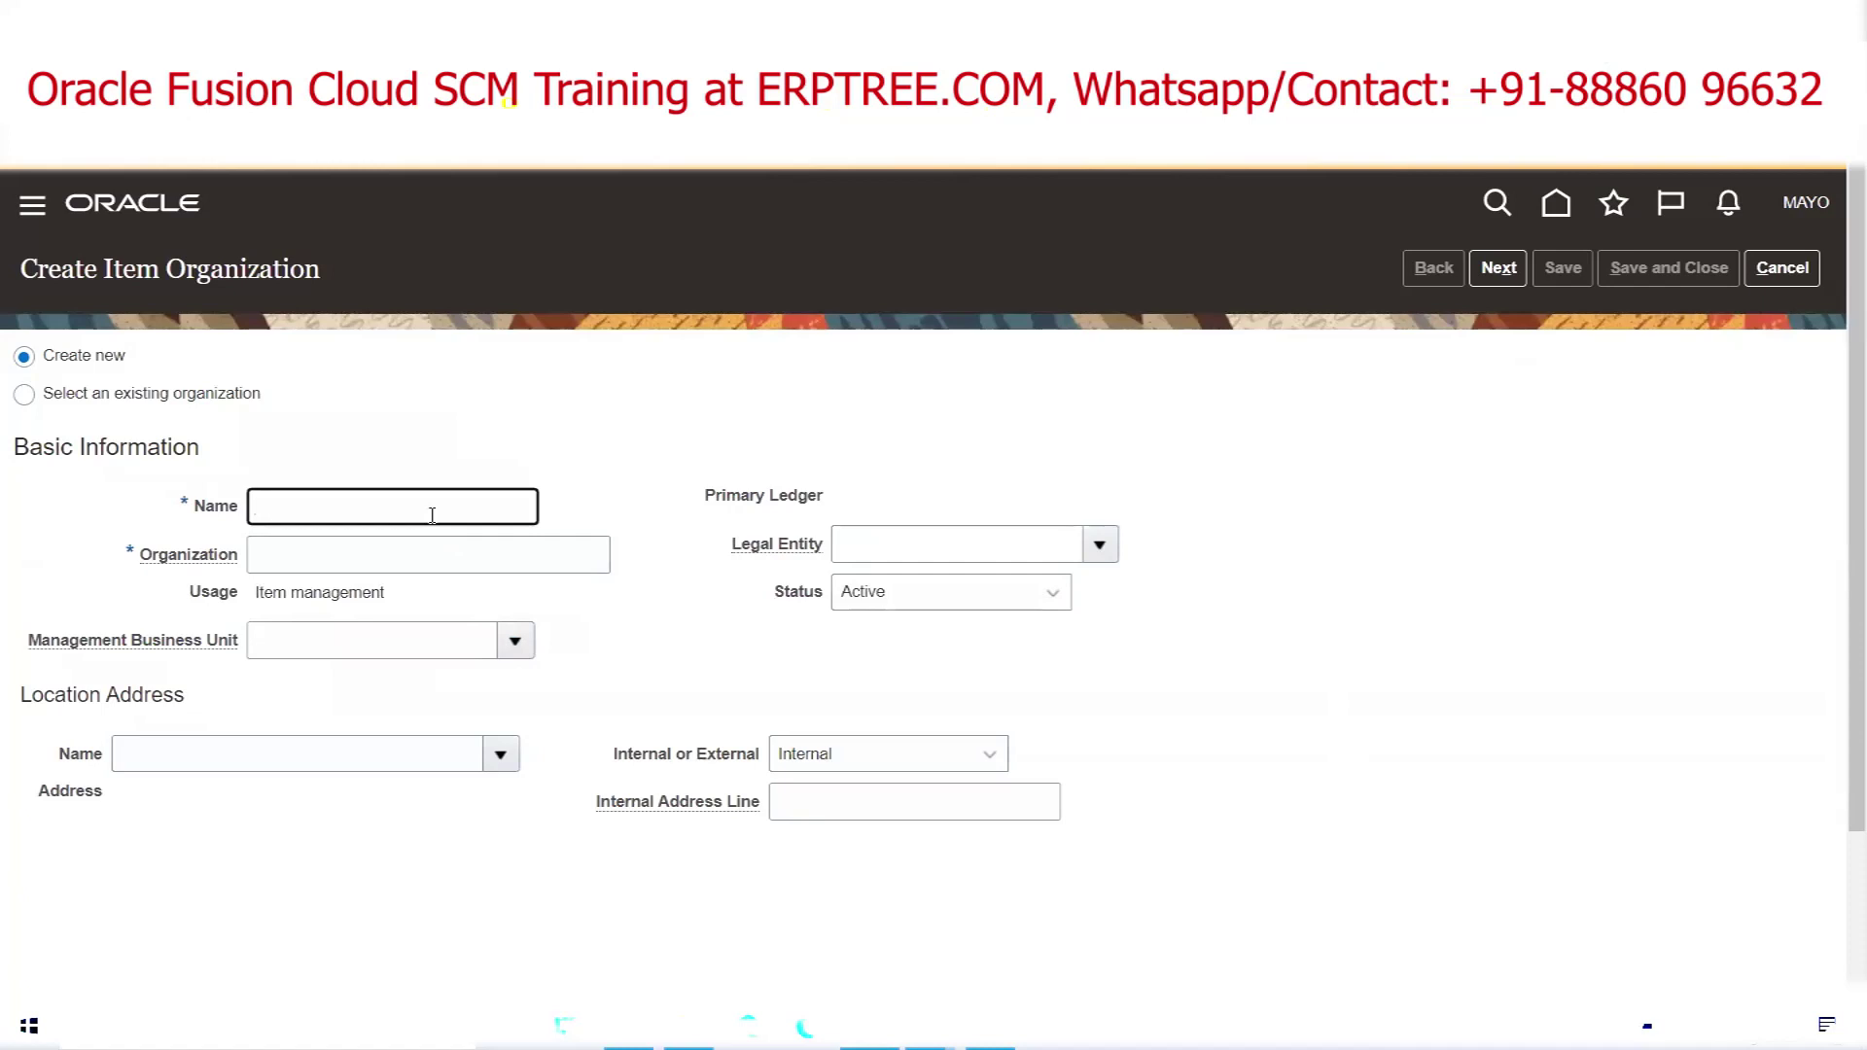
text(MAYO ITEM MASTER)
click(337, 558)
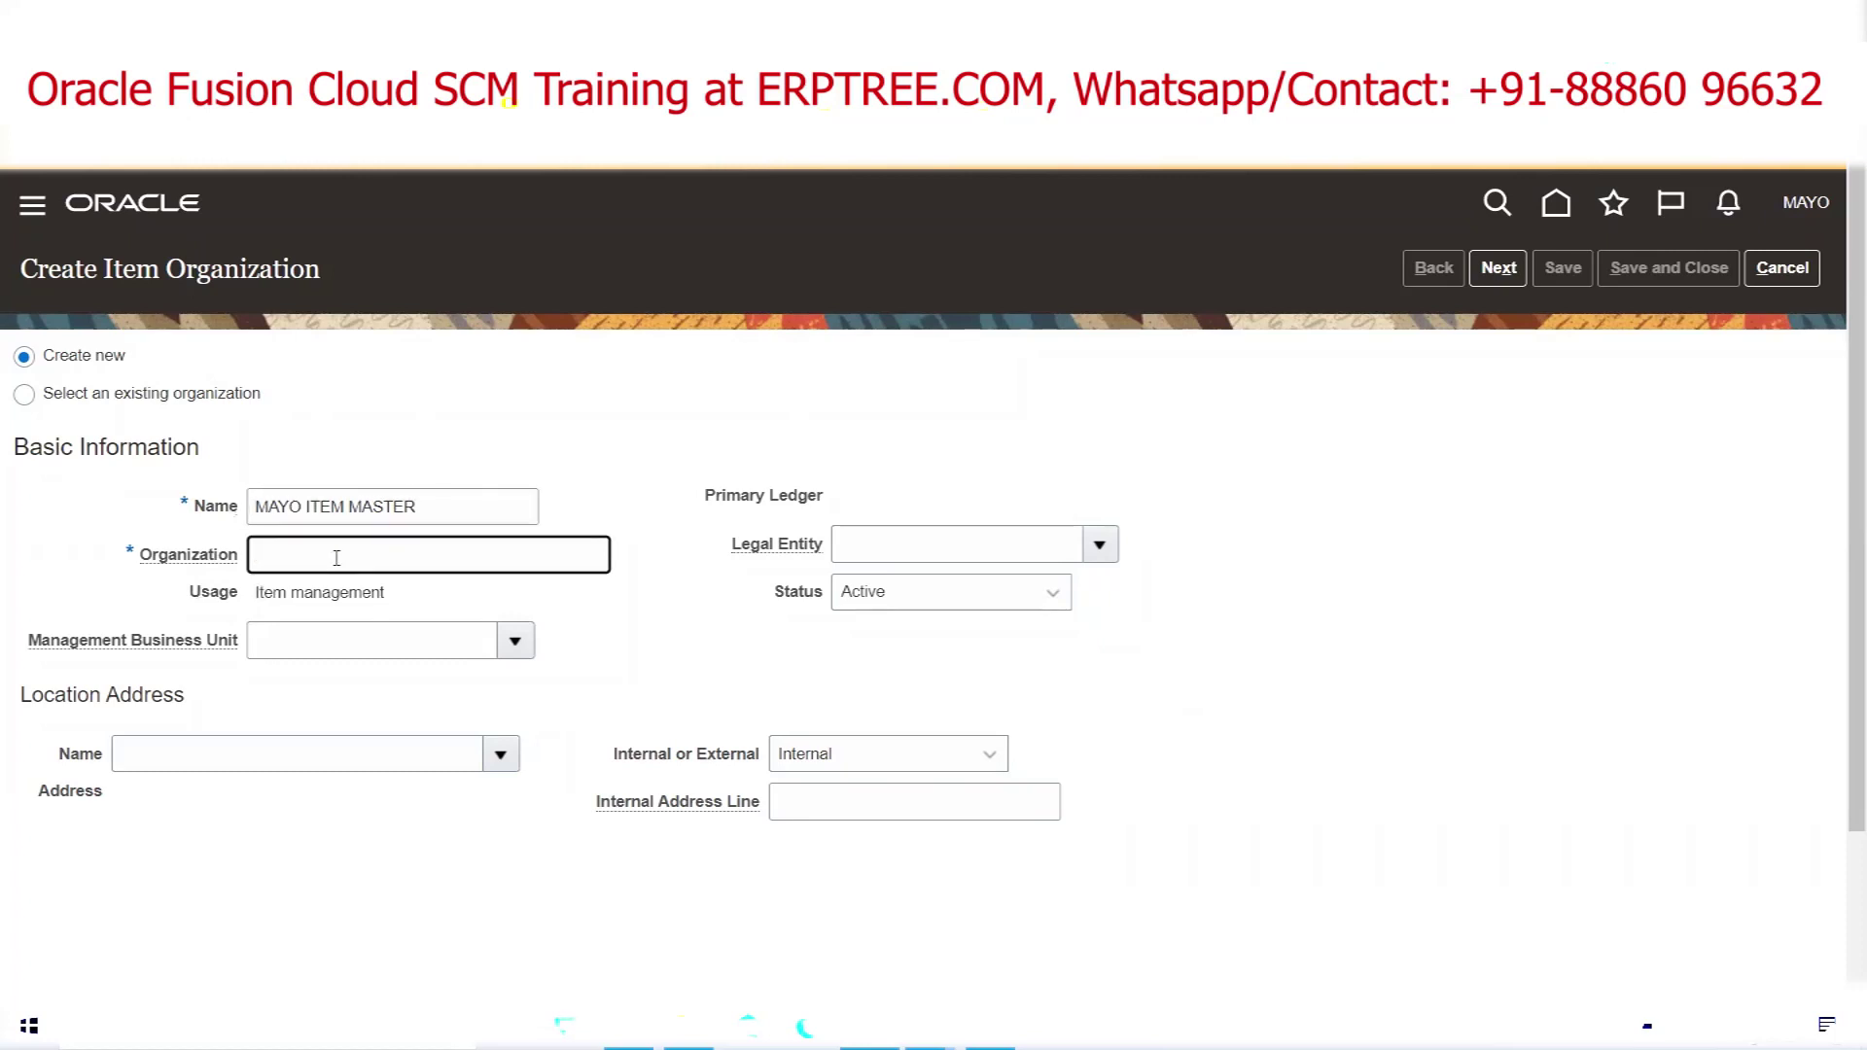
text(MIM)
Check the form's Usage value against the spreadsheet diagram linking the Item Master to IO-1, IO-2 and IO-3
click(348, 595)
triple_click(349, 595)
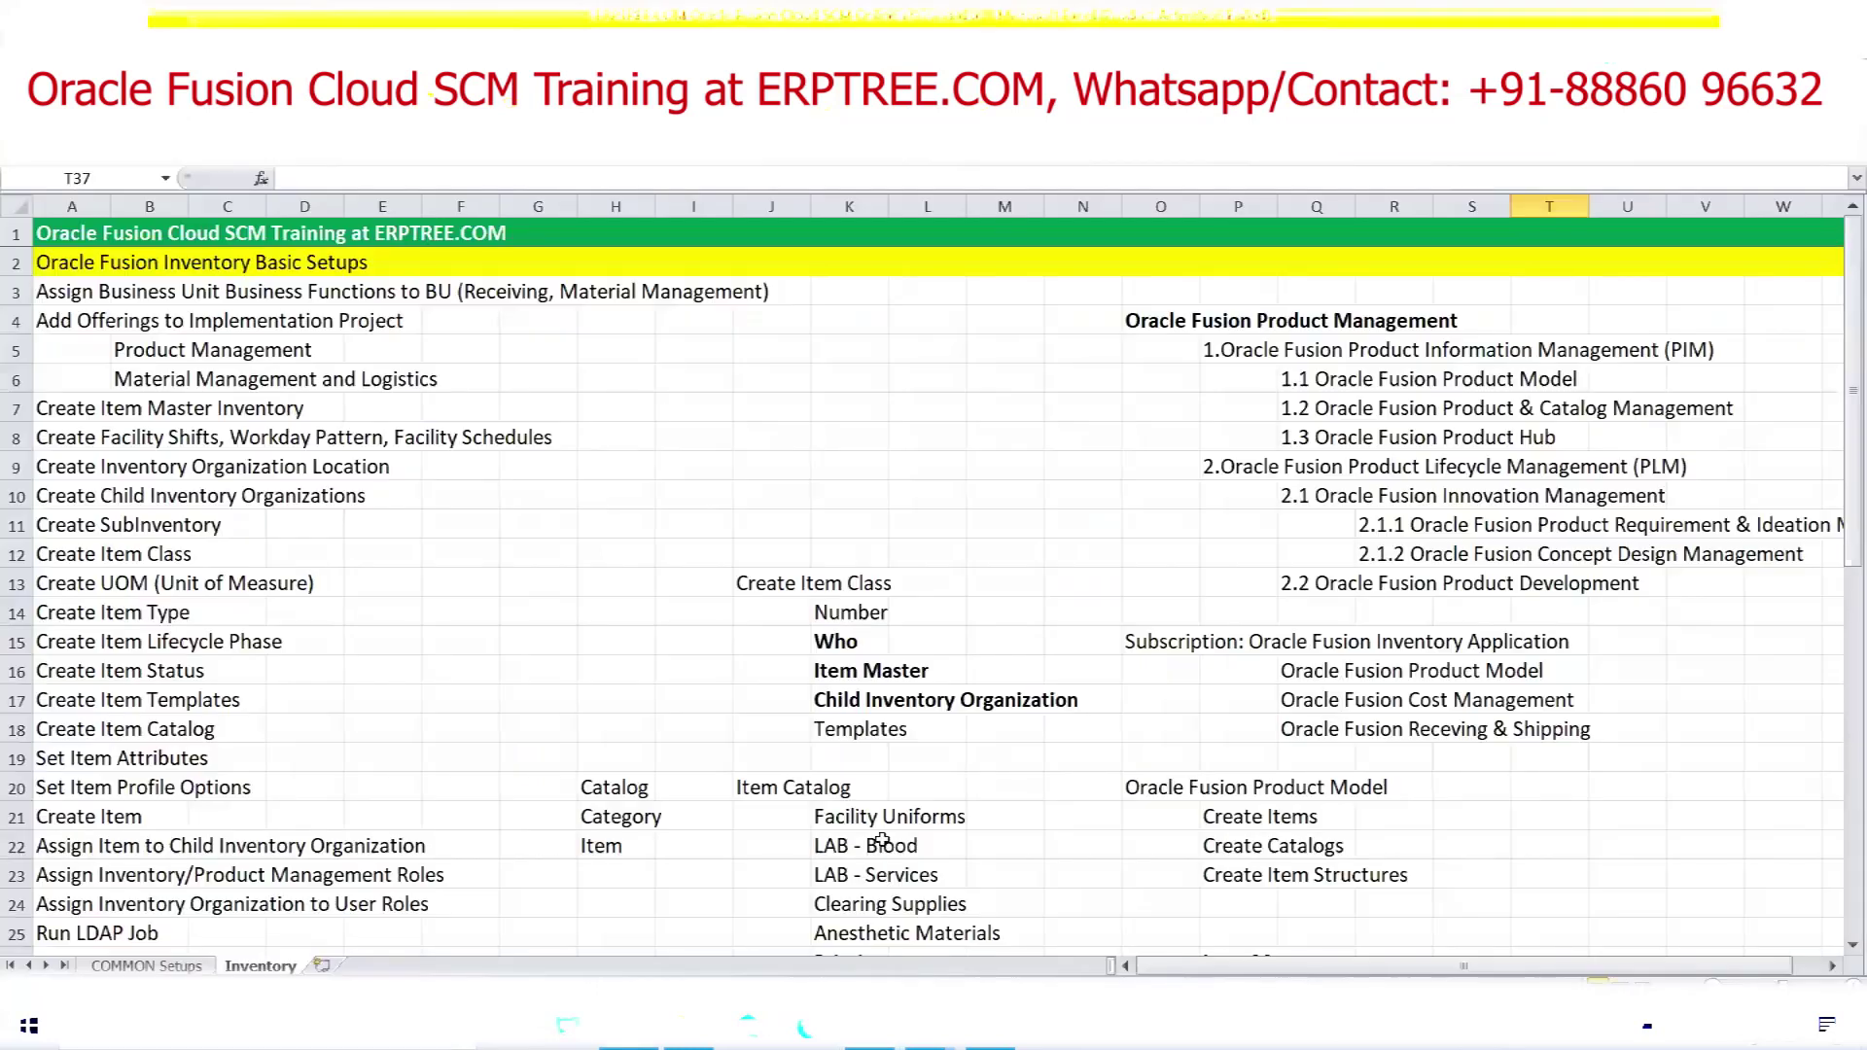
scroll(930, 690, down, 4)
scroll(937, 653, down, 1)
click(1045, 649)
click(1313, 640)
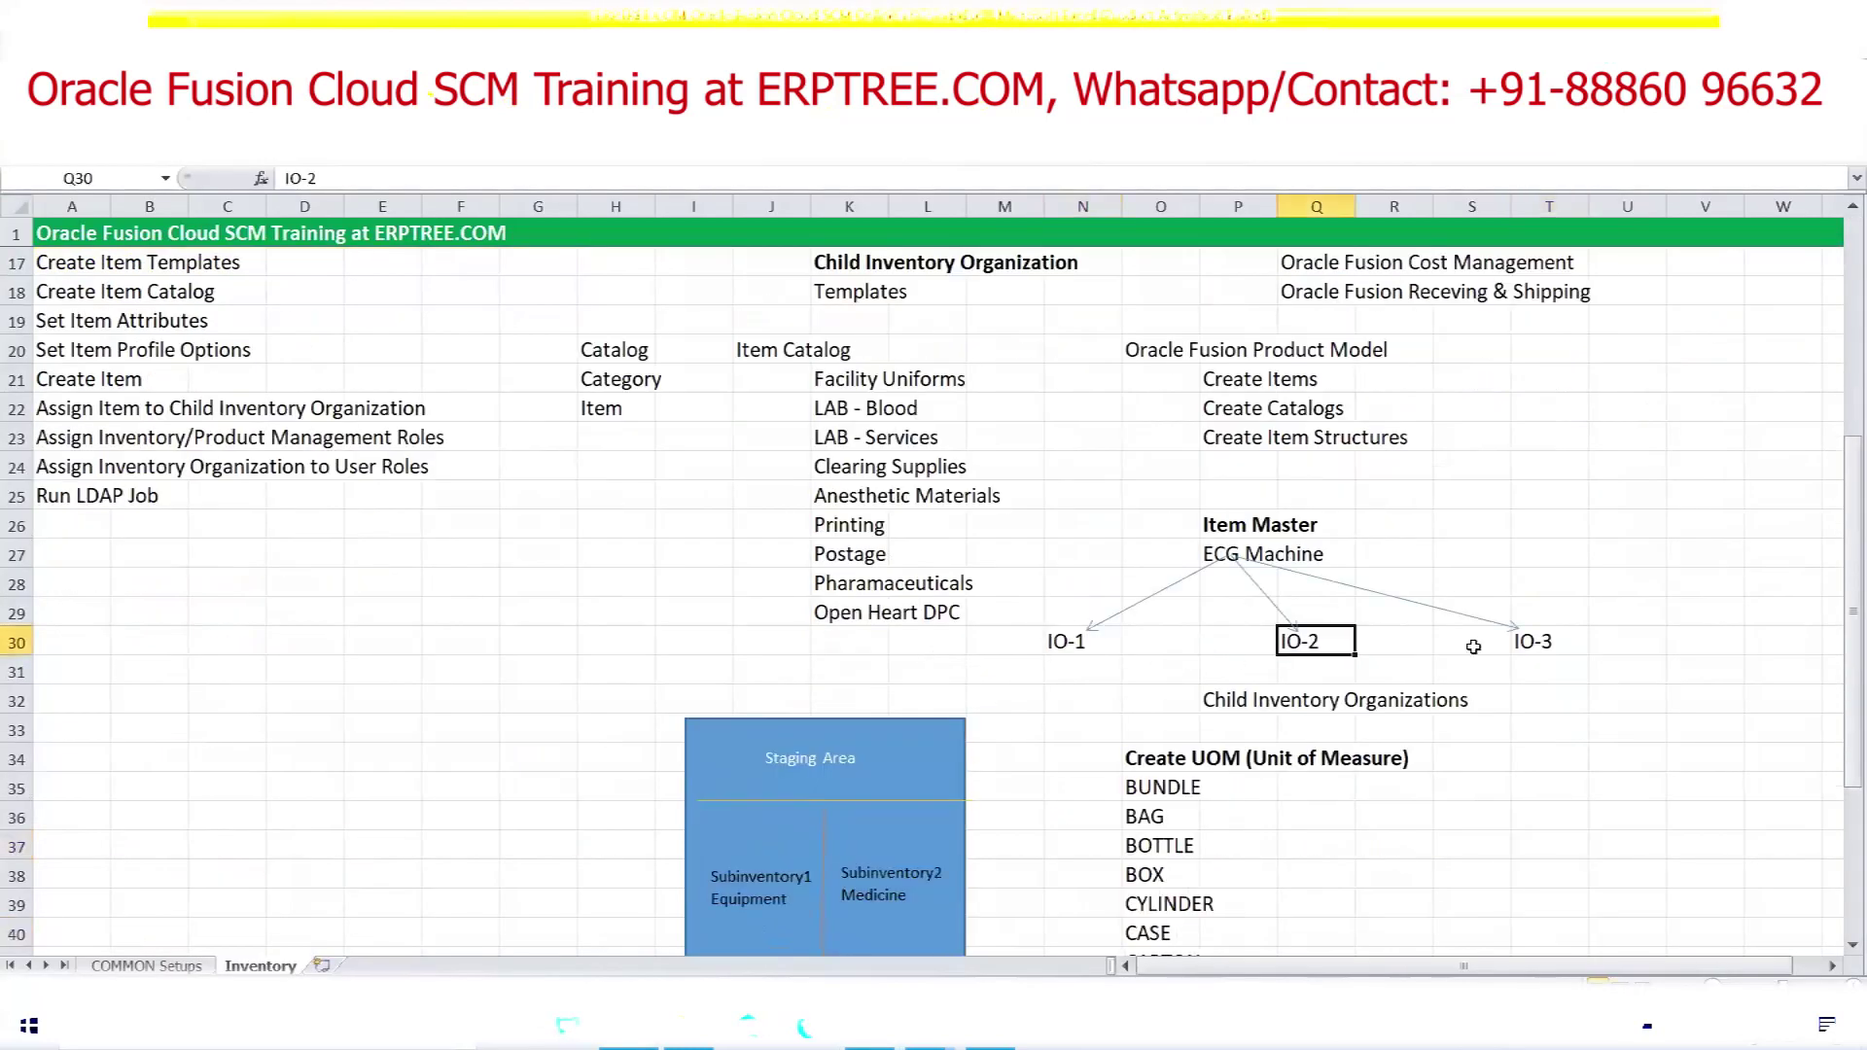
click(1539, 639)
click(1053, 645)
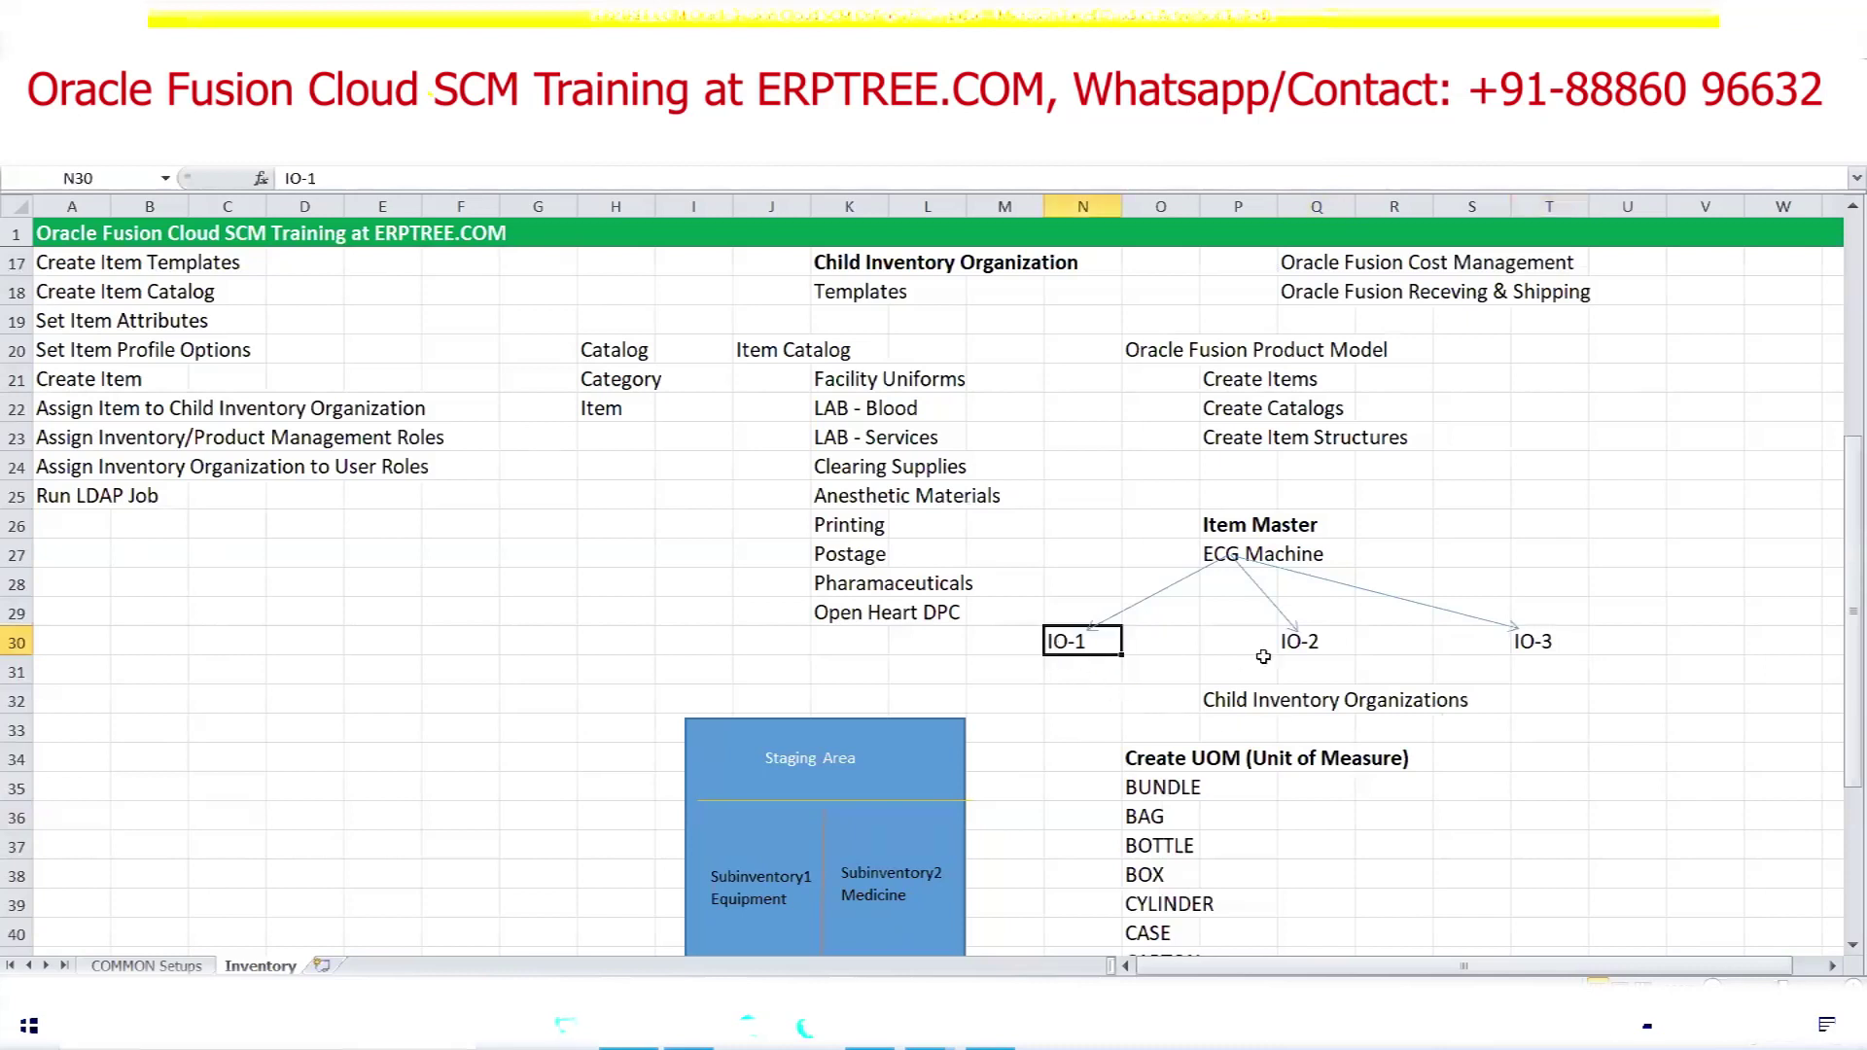
click(1288, 642)
click(1549, 633)
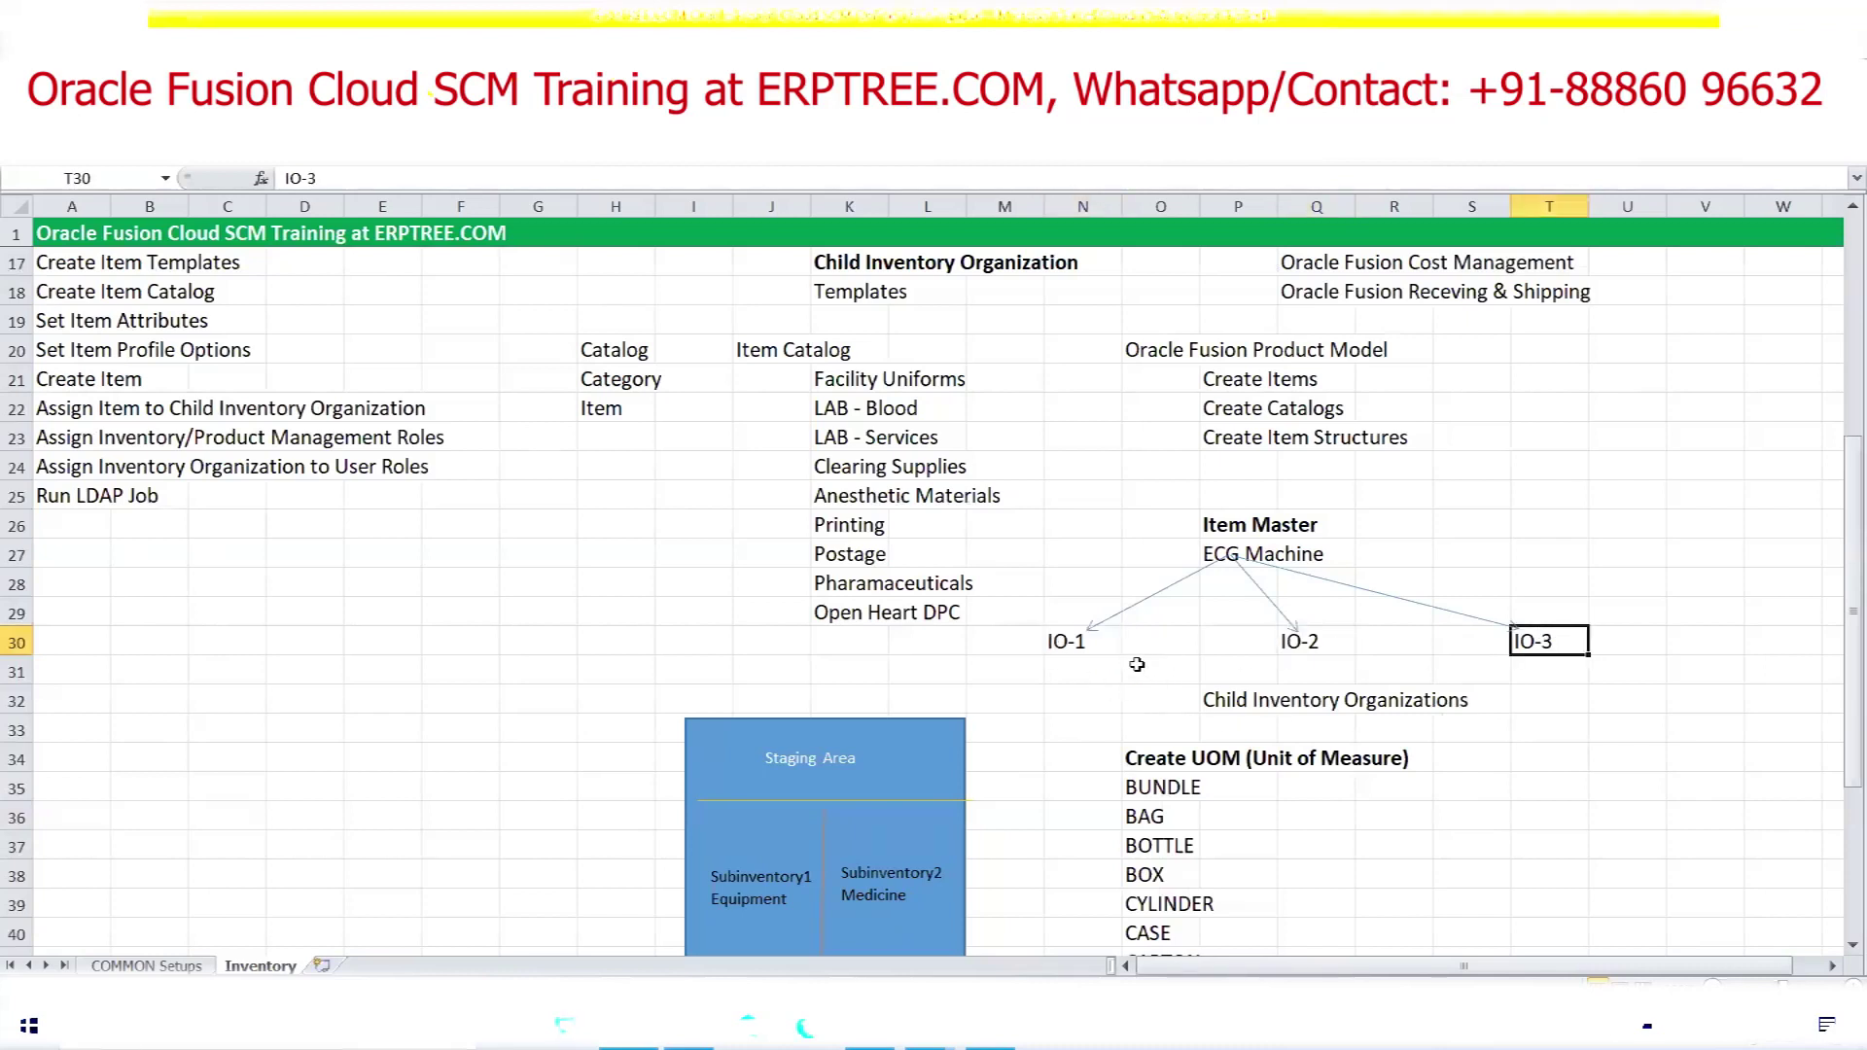
click(1065, 644)
click(1537, 646)
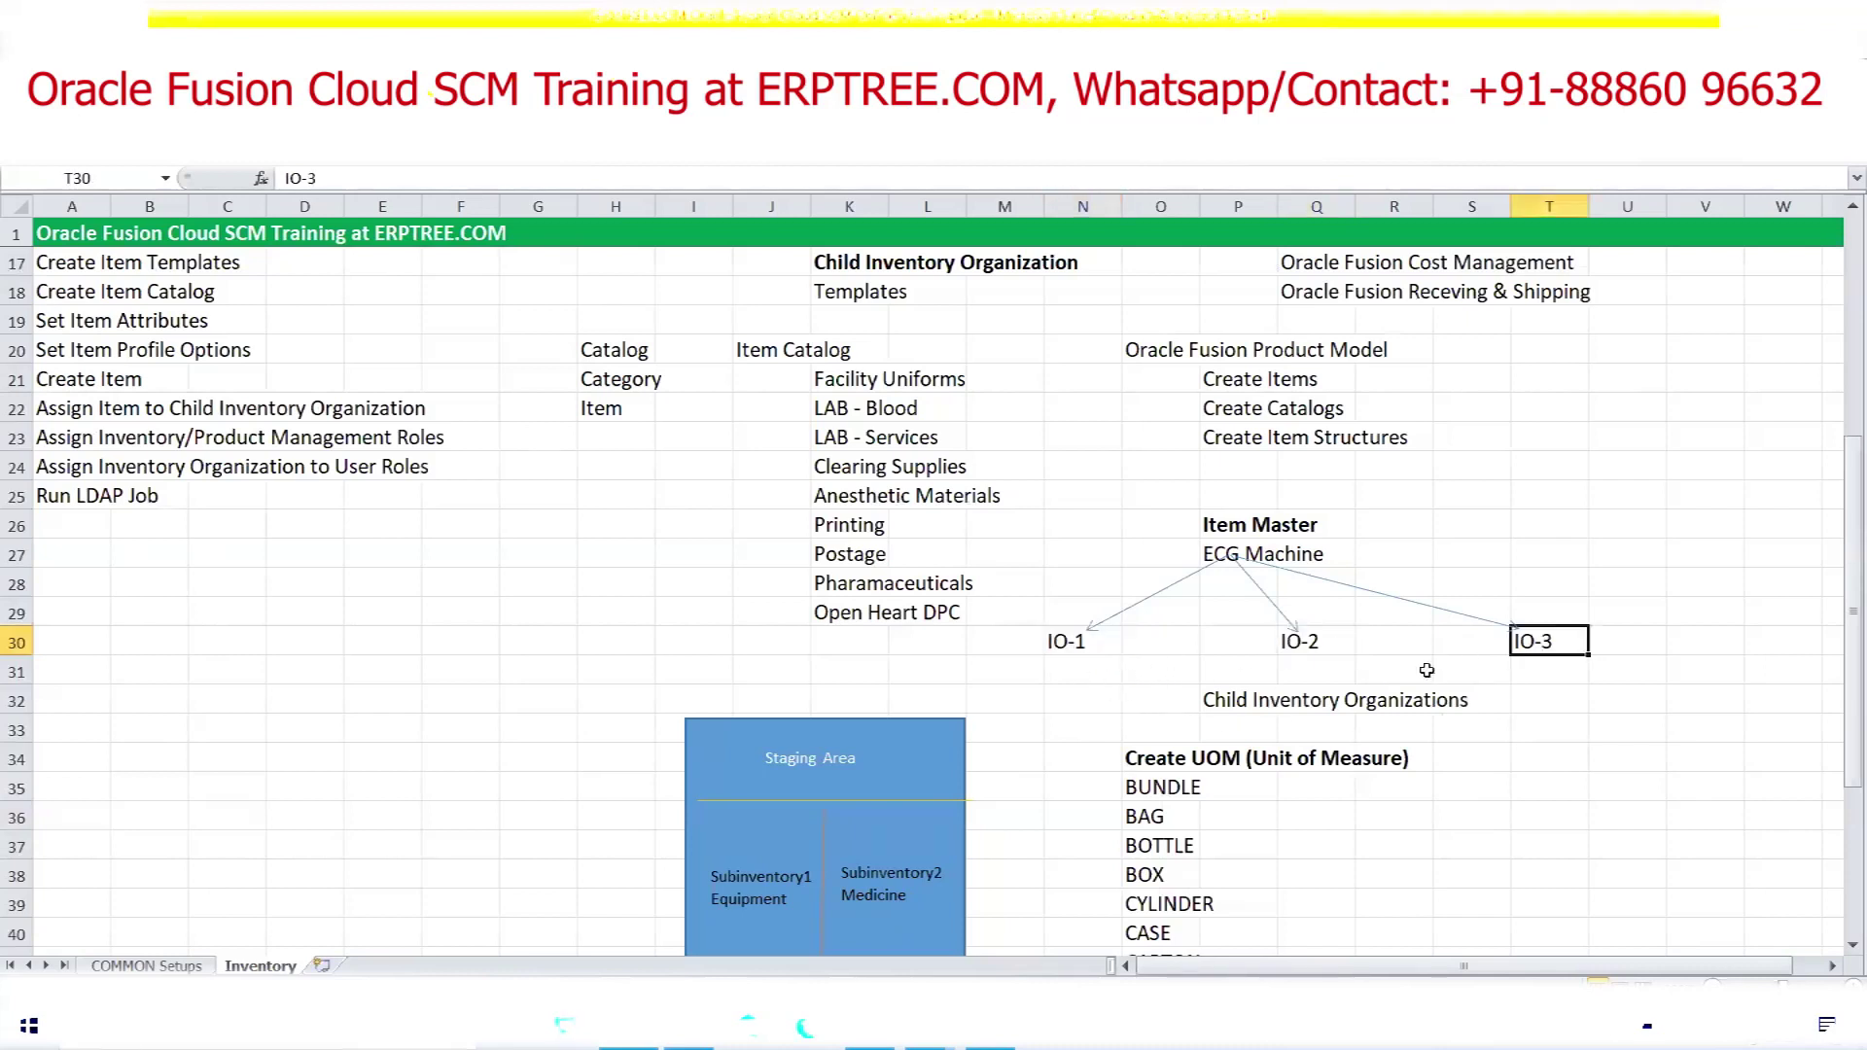
click(1311, 650)
drag(1201, 525, 1322, 521)
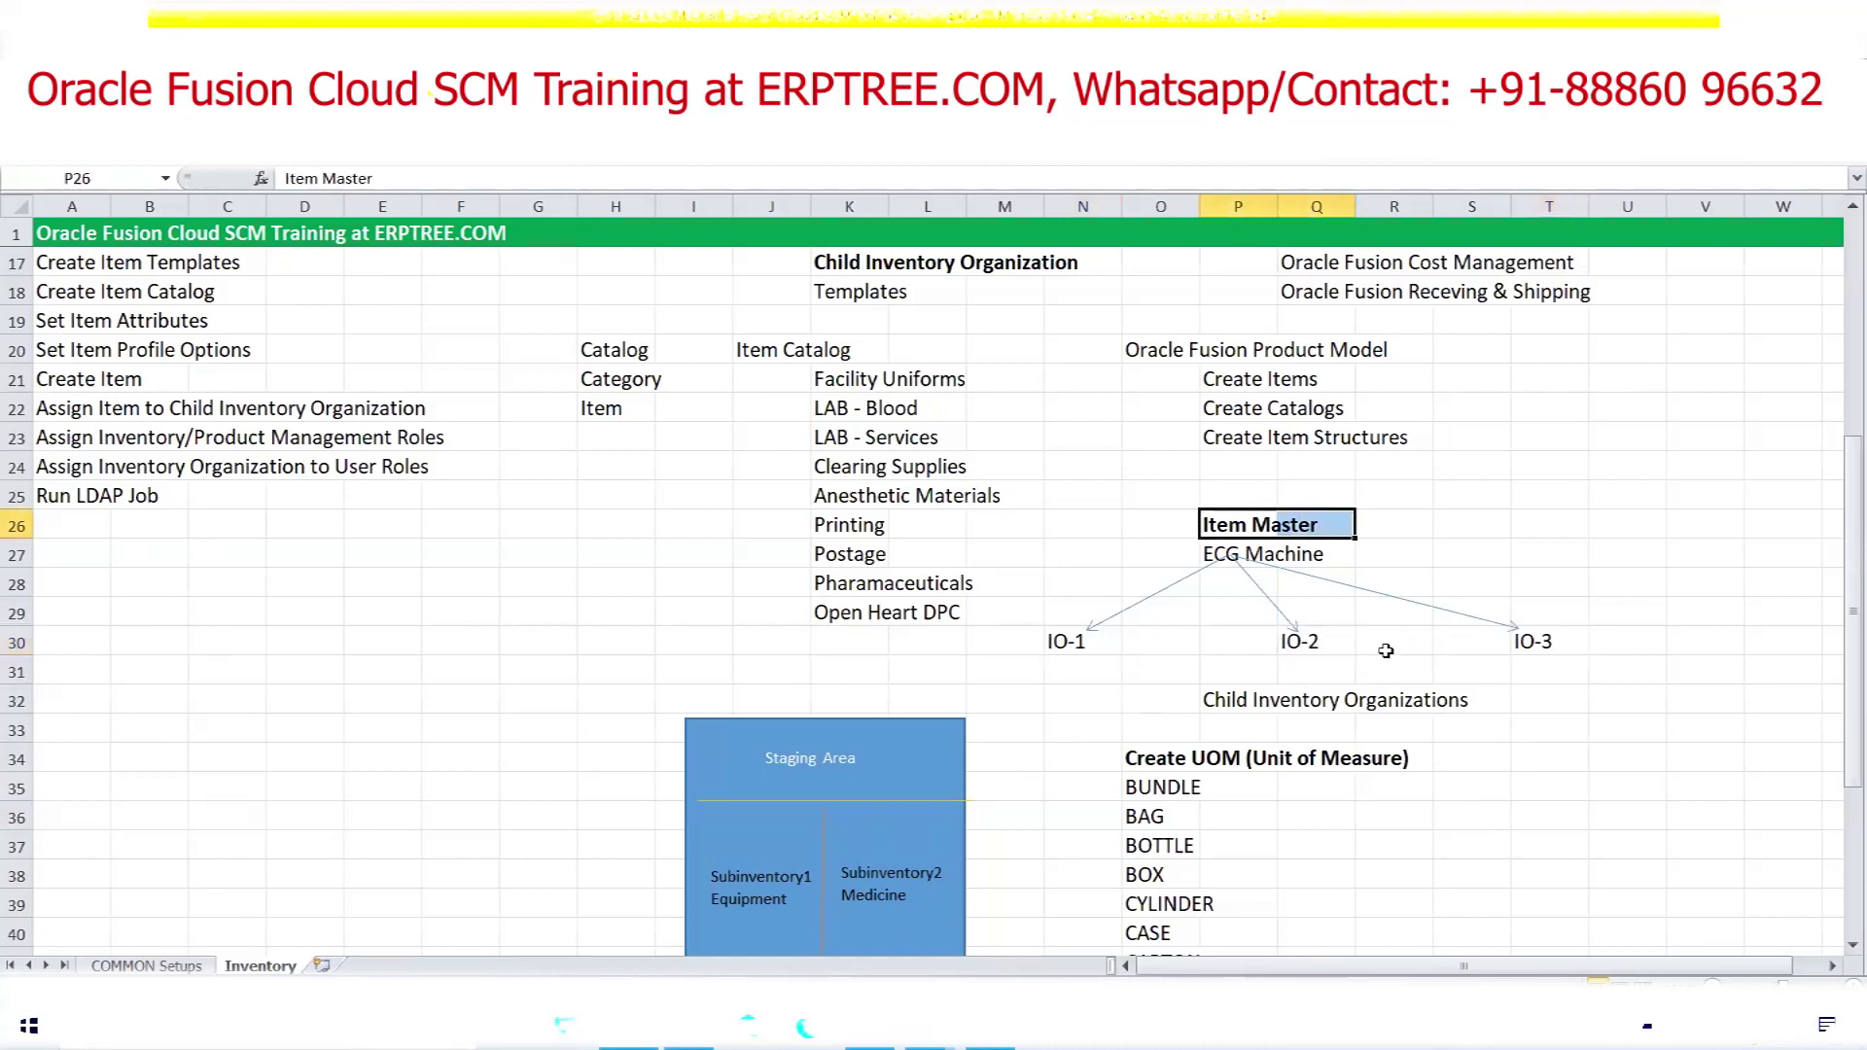
click(1053, 650)
click(1298, 644)
click(1544, 649)
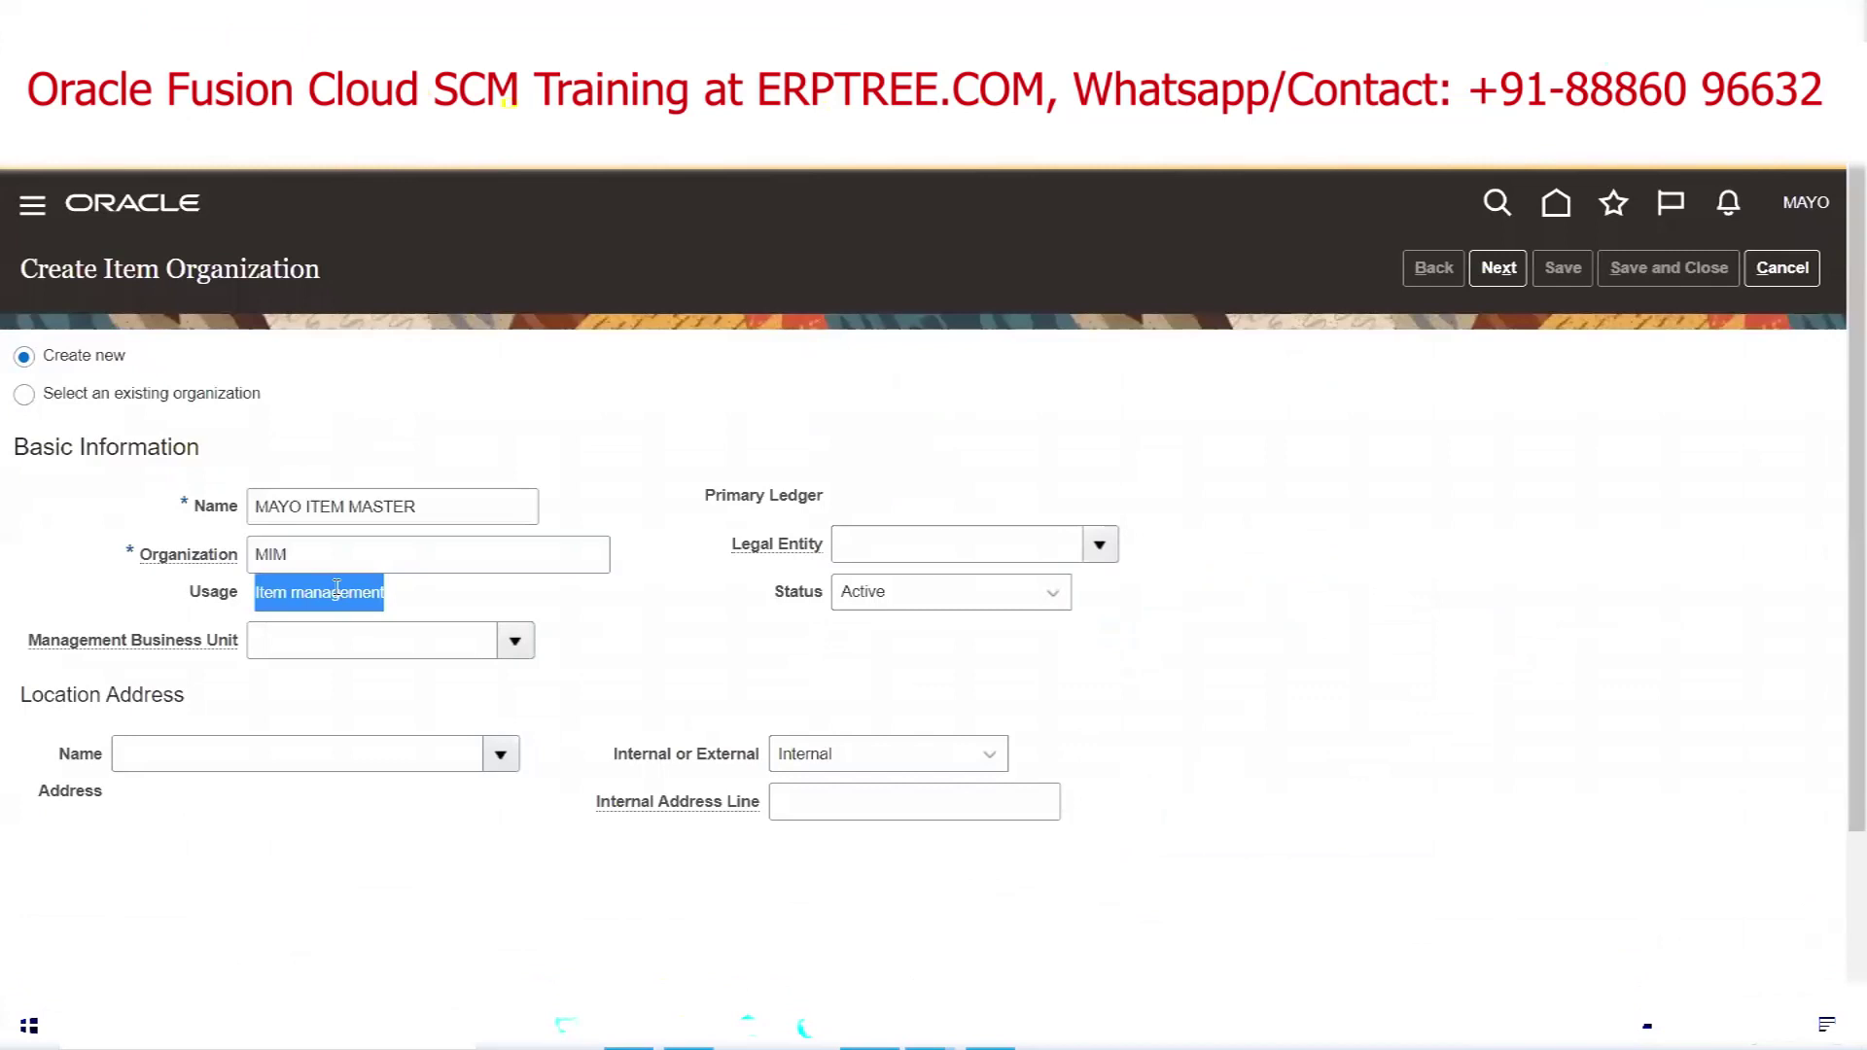
Examine the Fusion enterprise structure down to Inventory Organization in the COMMON Setups sheet, and return to the Oracle form
click(337, 587)
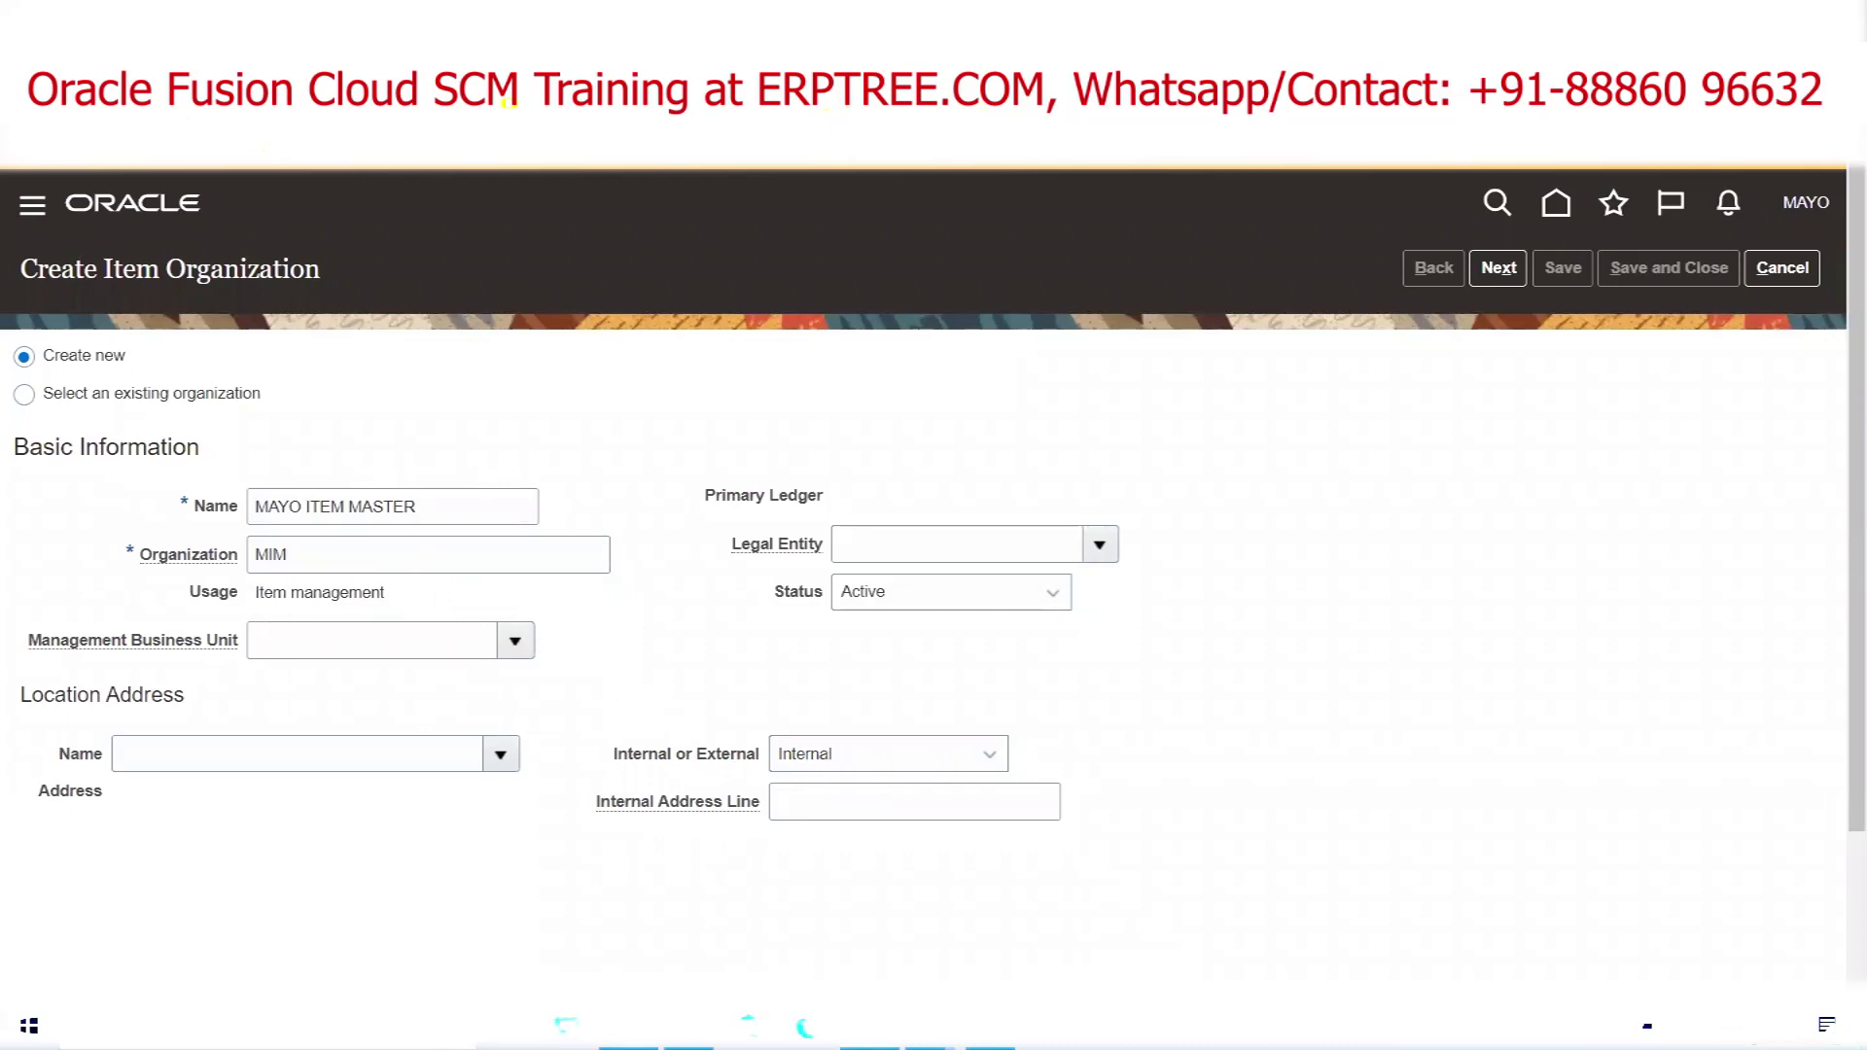
click(629, 1026)
scroll(515, 714, up, 5)
click(545, 616)
click(173, 963)
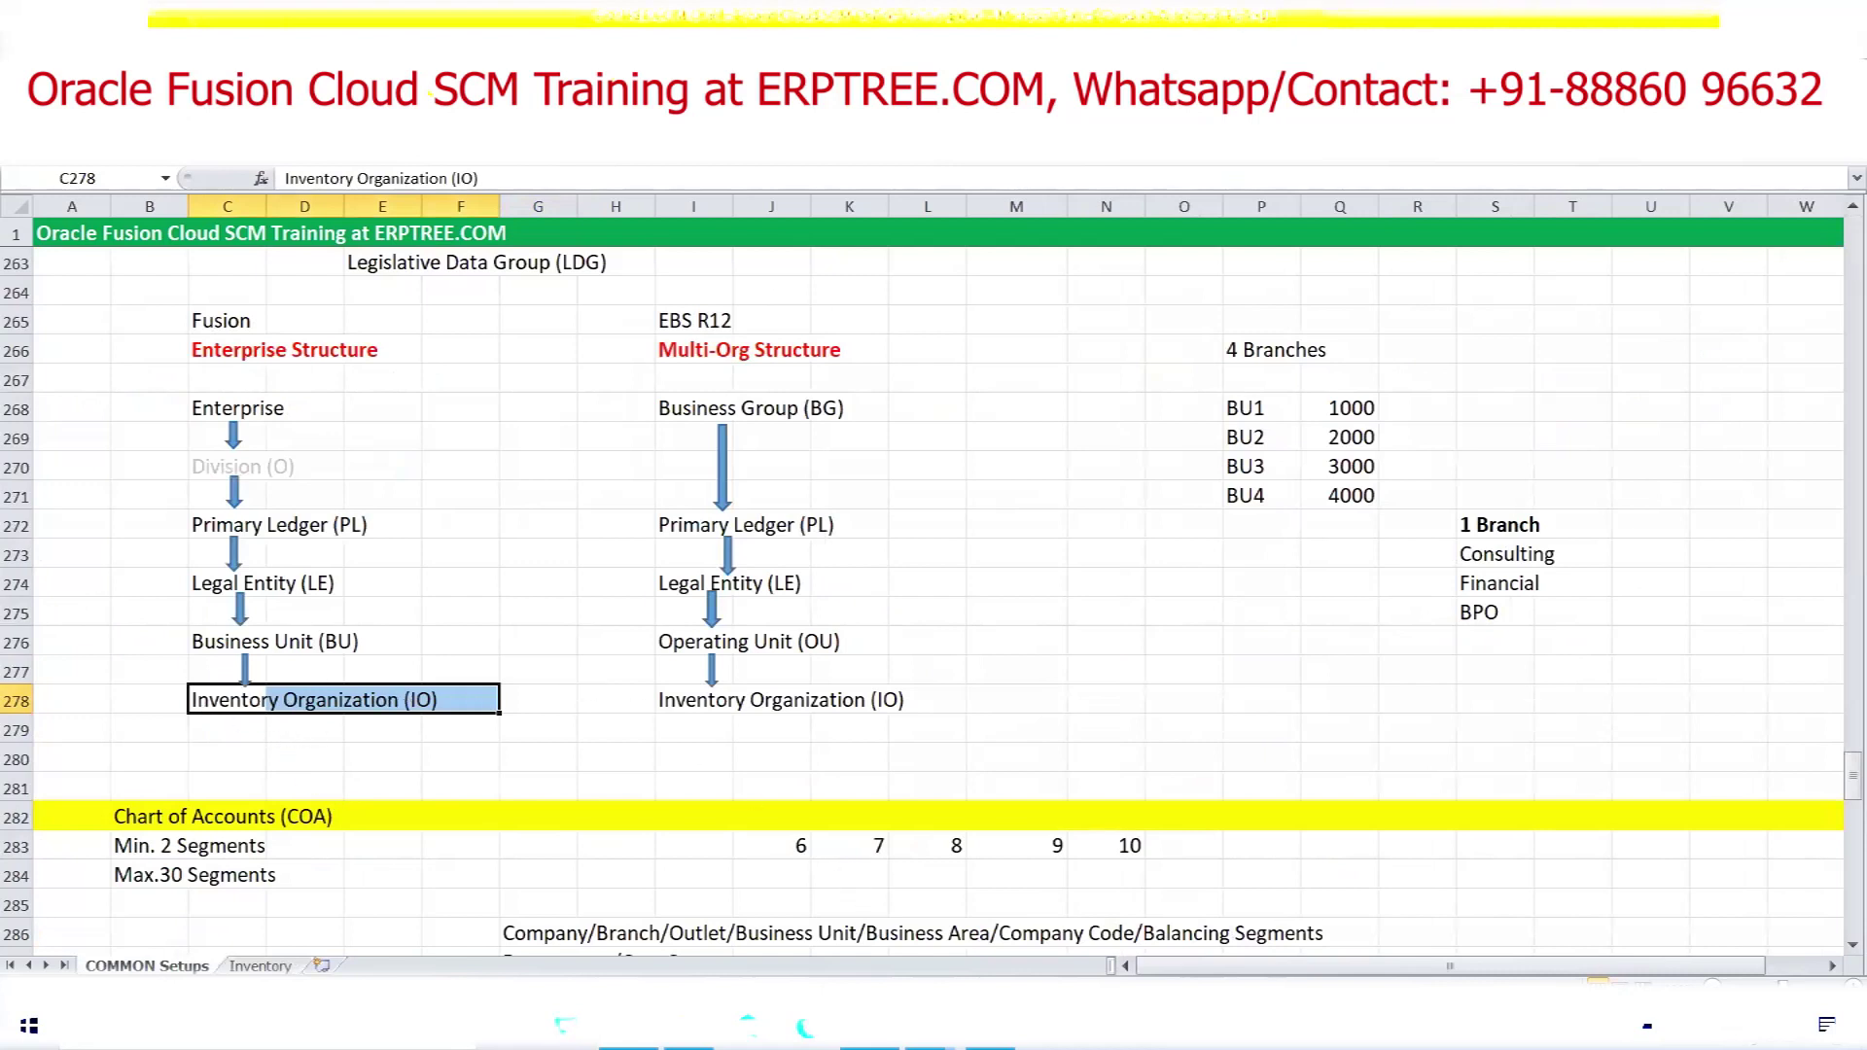
click(870, 1027)
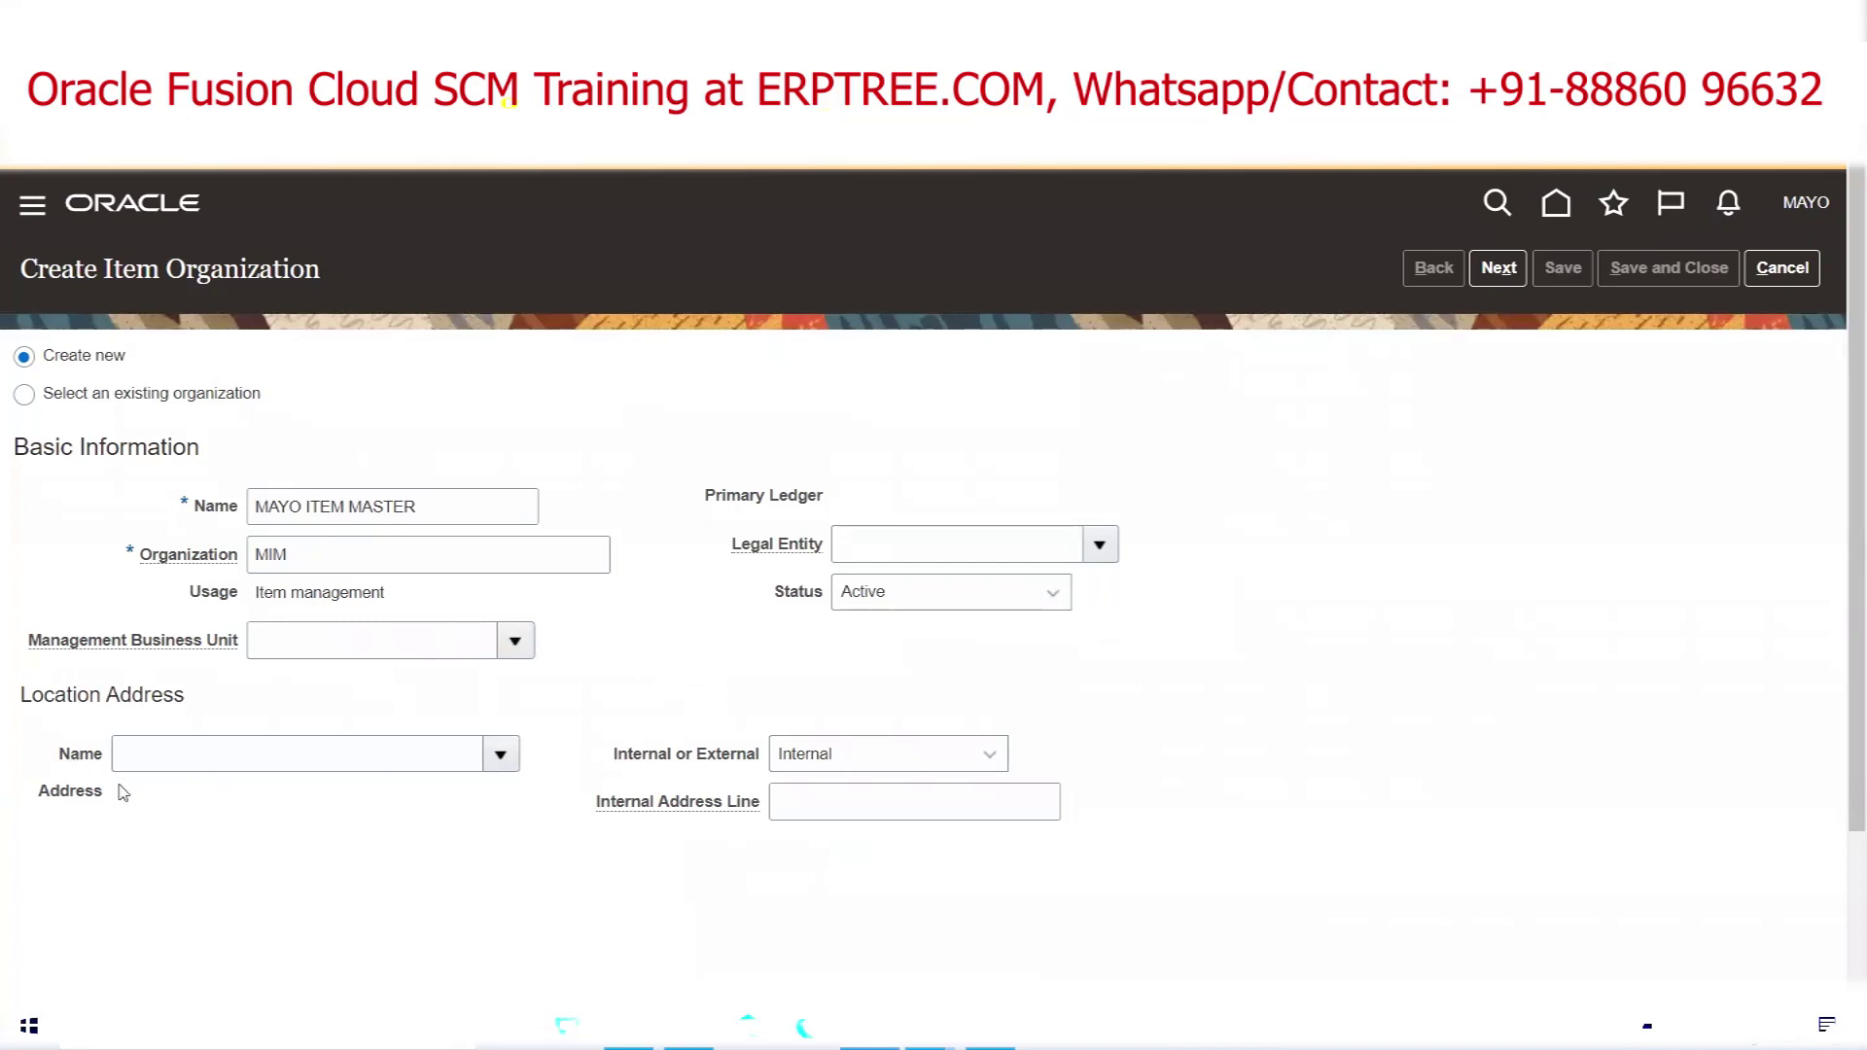
Review the Location Address and Usage details, leave the business unit, legal entity and location blank, and continue to the organization parameters
triple_click(76, 689)
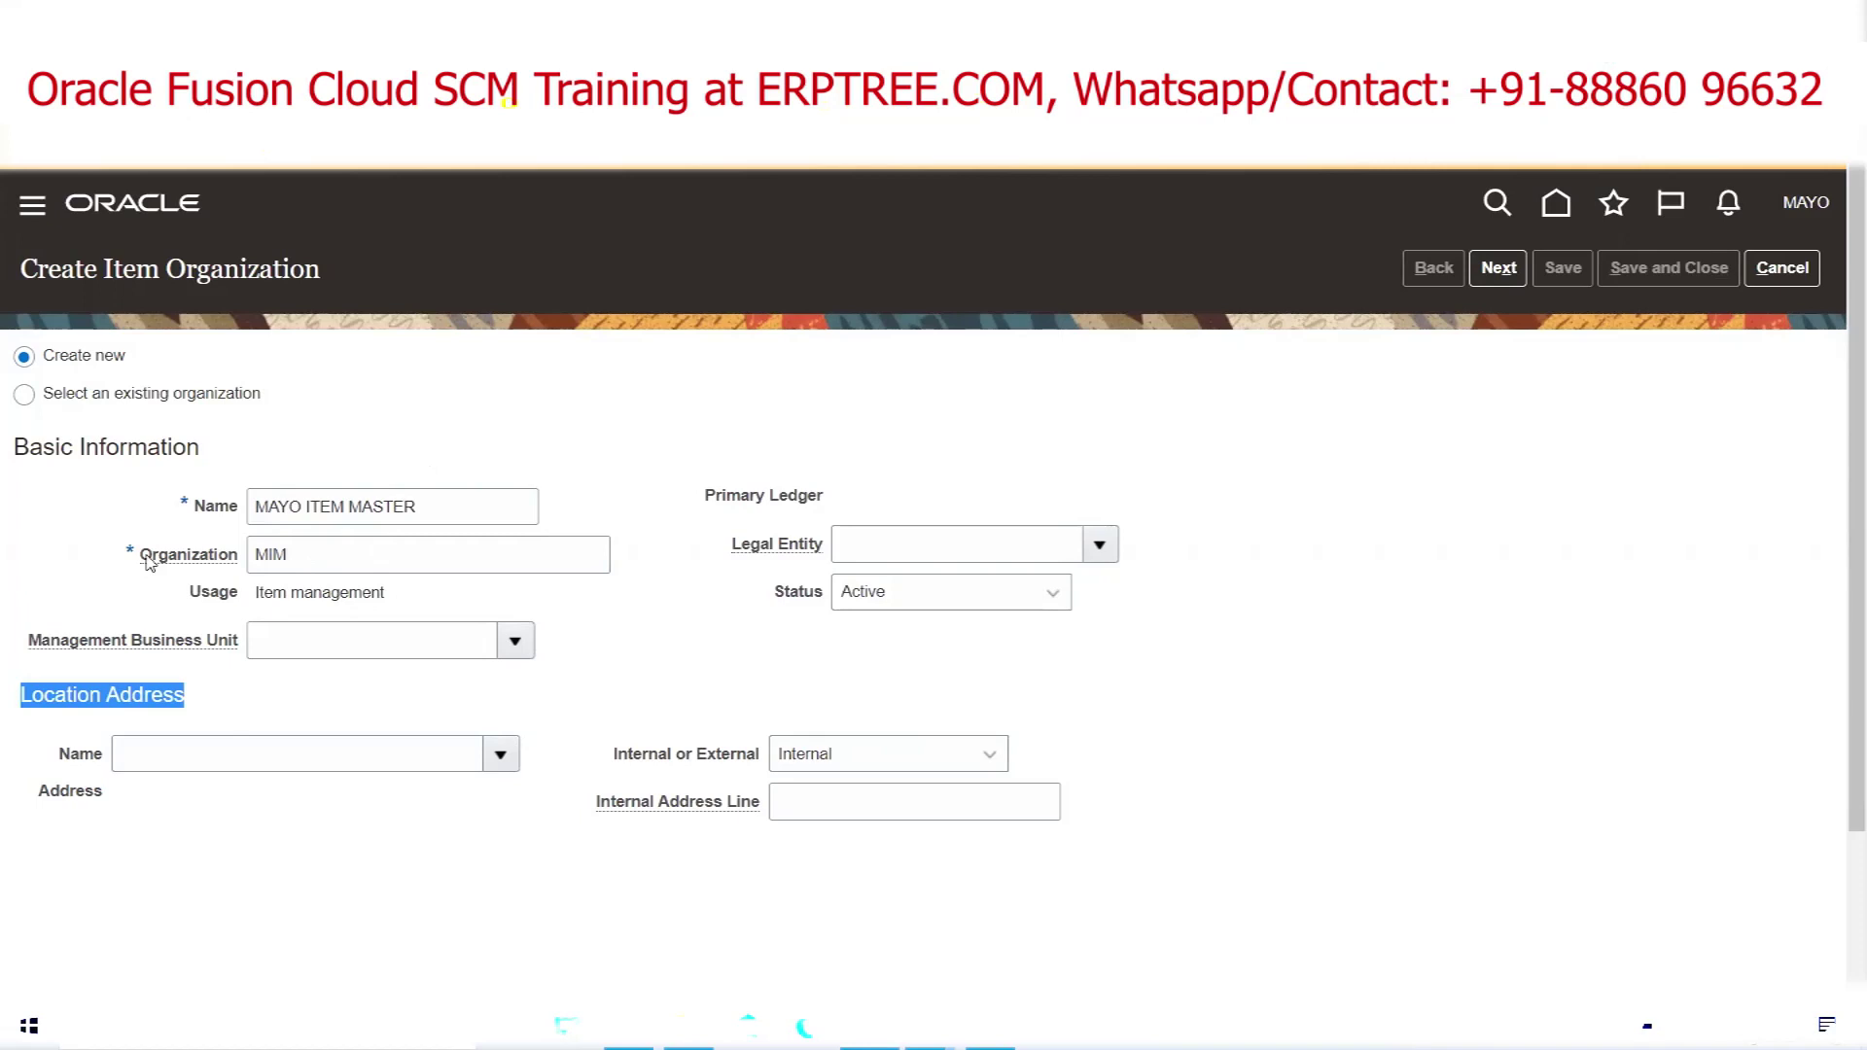
mouse_move(225, 567)
triple_click(295, 593)
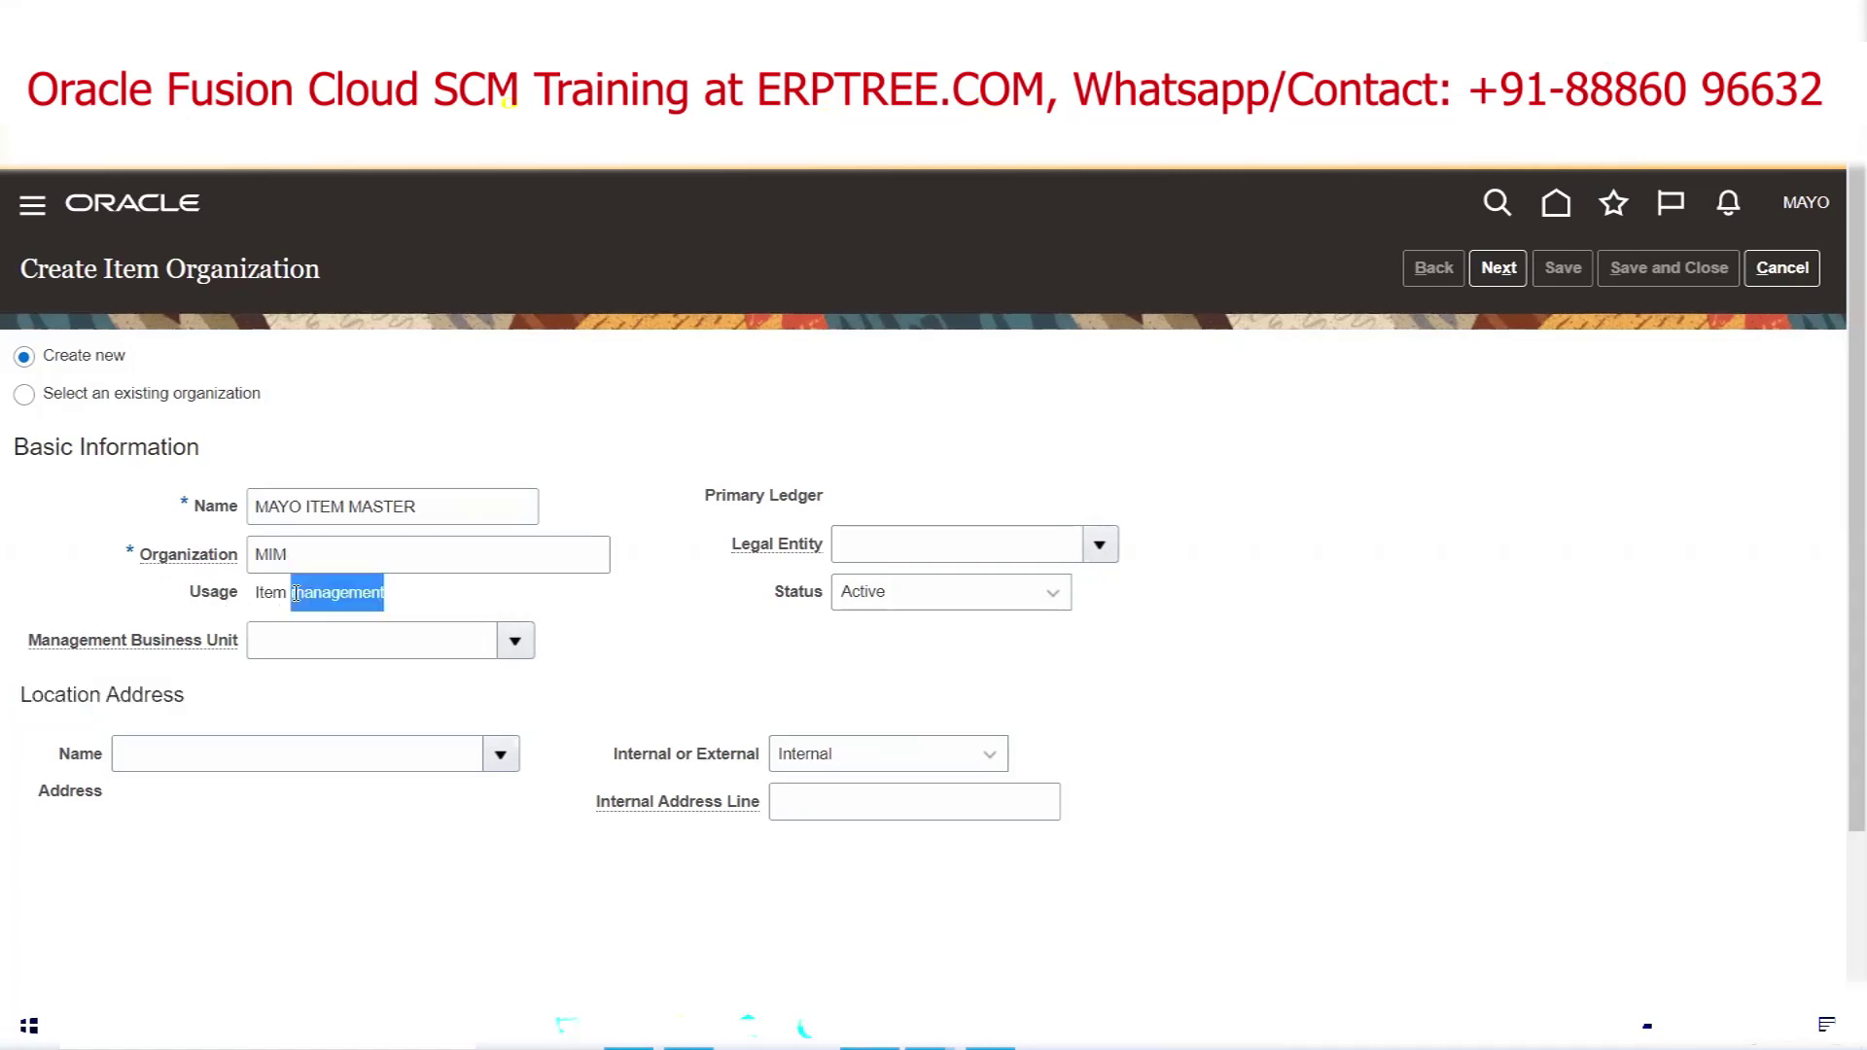
click(464, 597)
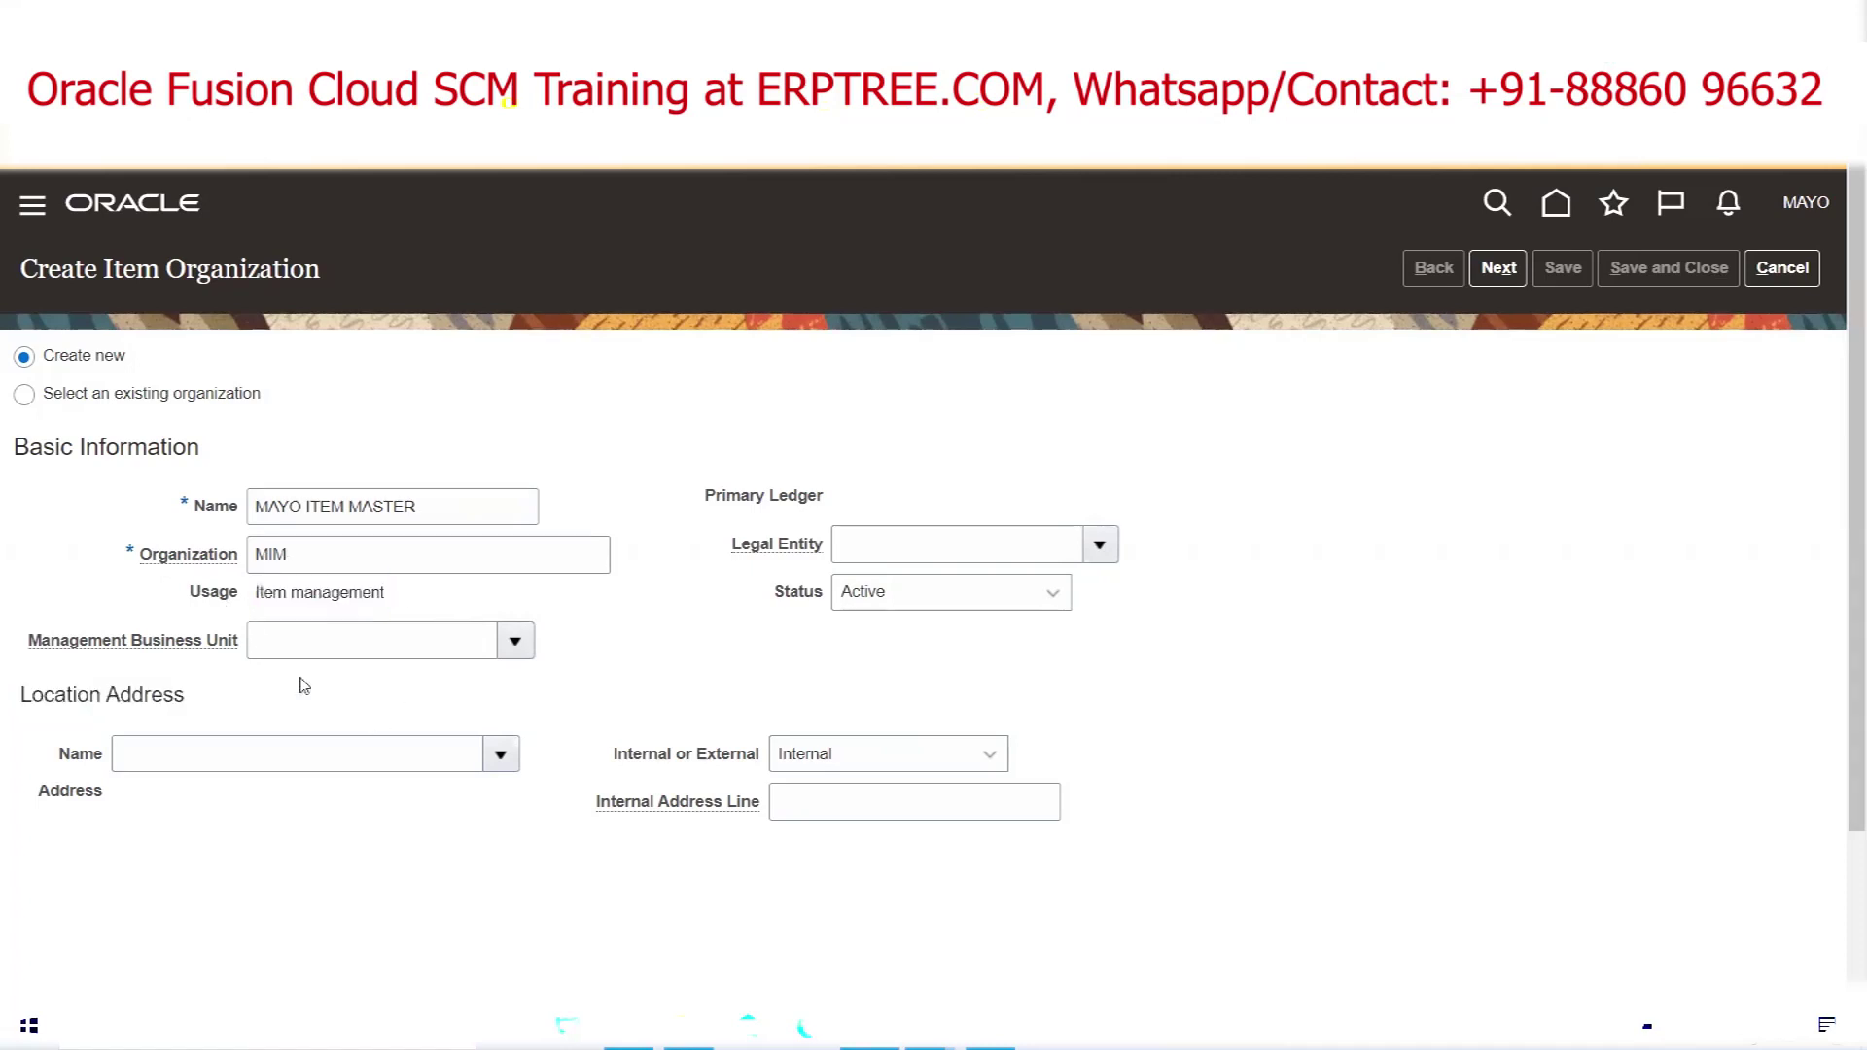
click(589, 652)
click(1498, 268)
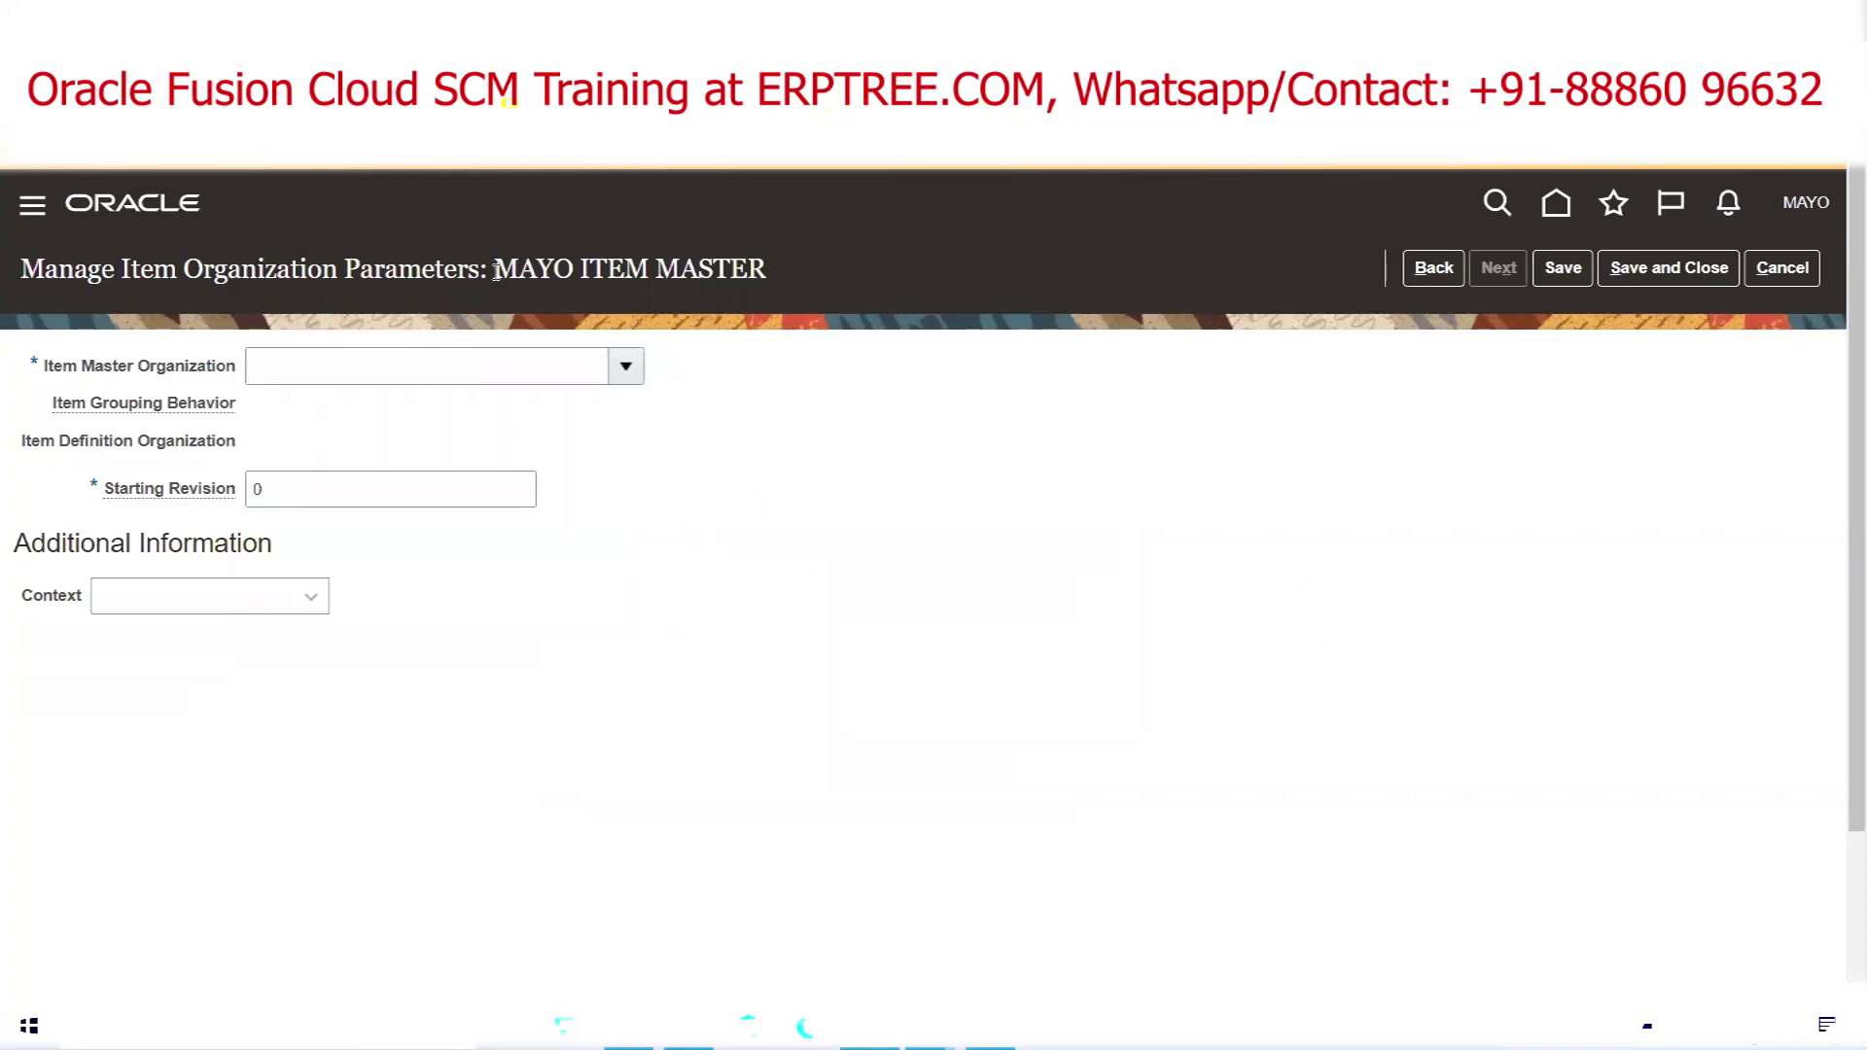
Set the Item Master Organization to MAYO ITEM MASTER, and save and close the item organization
drag(496, 271, 657, 274)
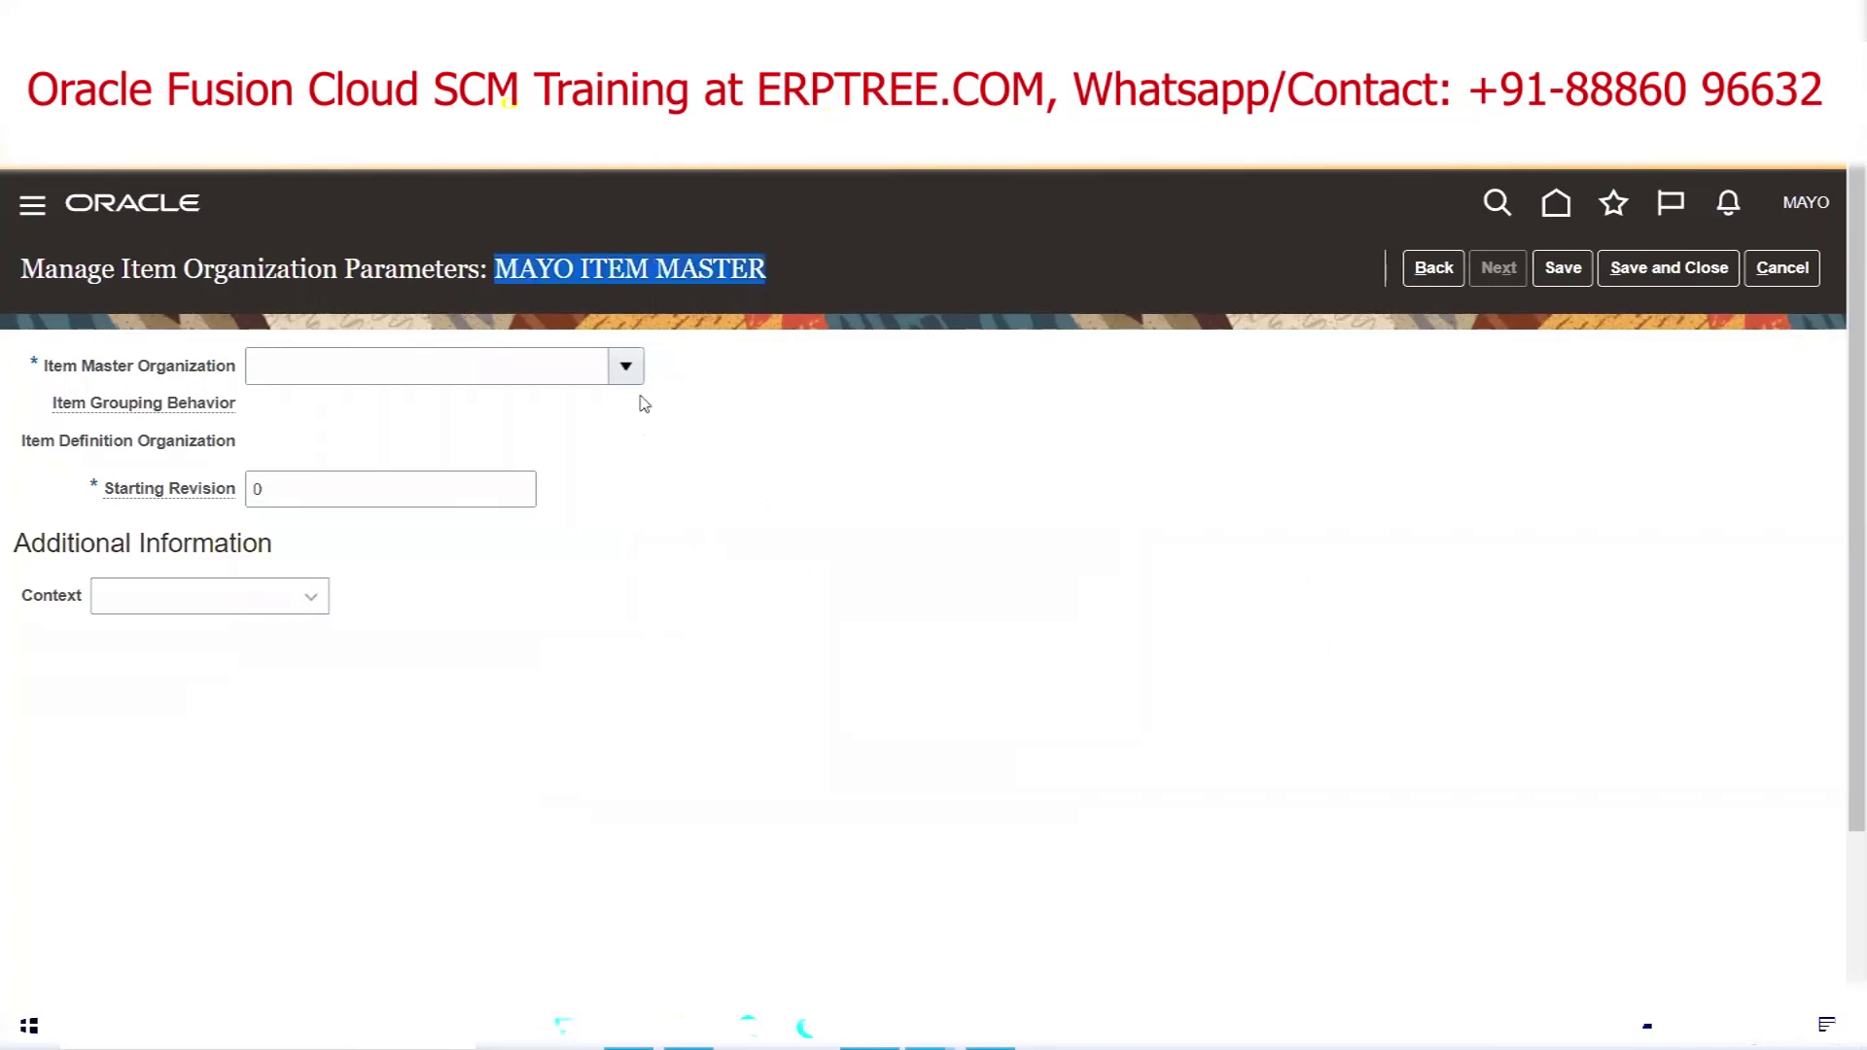
click(620, 369)
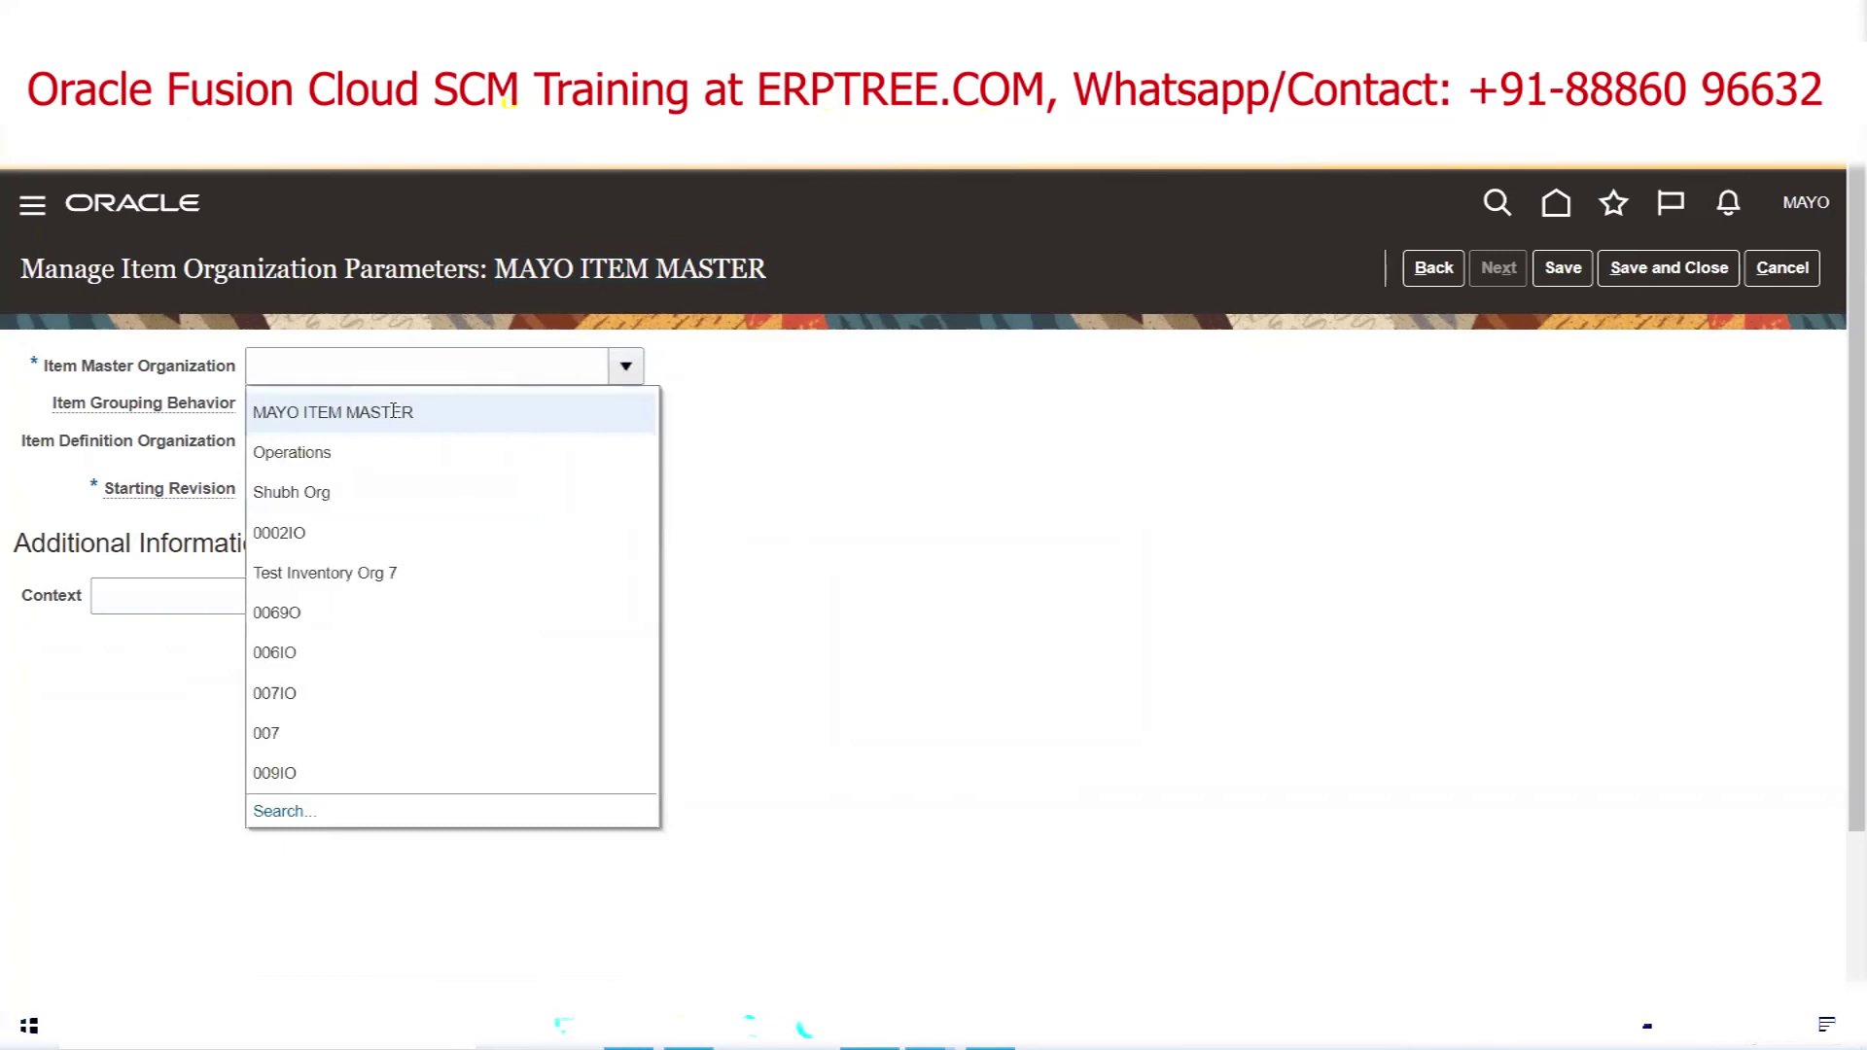
click(430, 400)
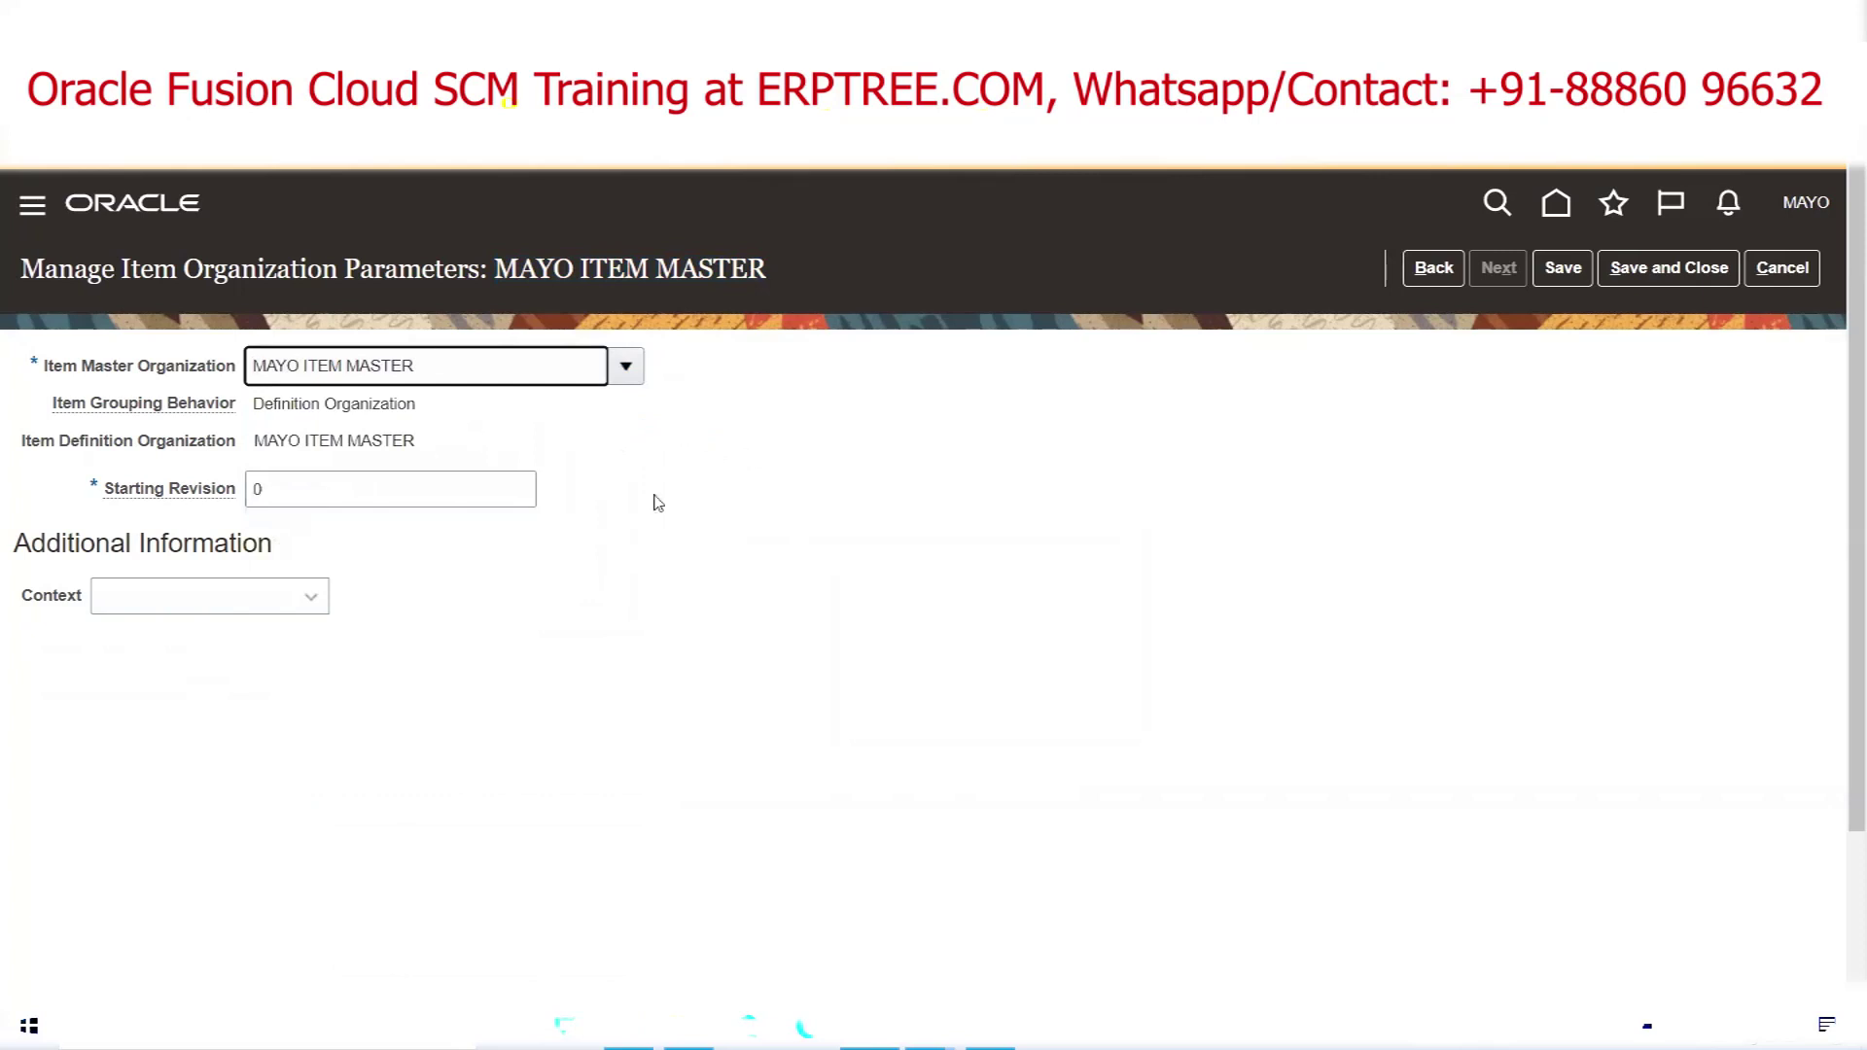
click(1672, 268)
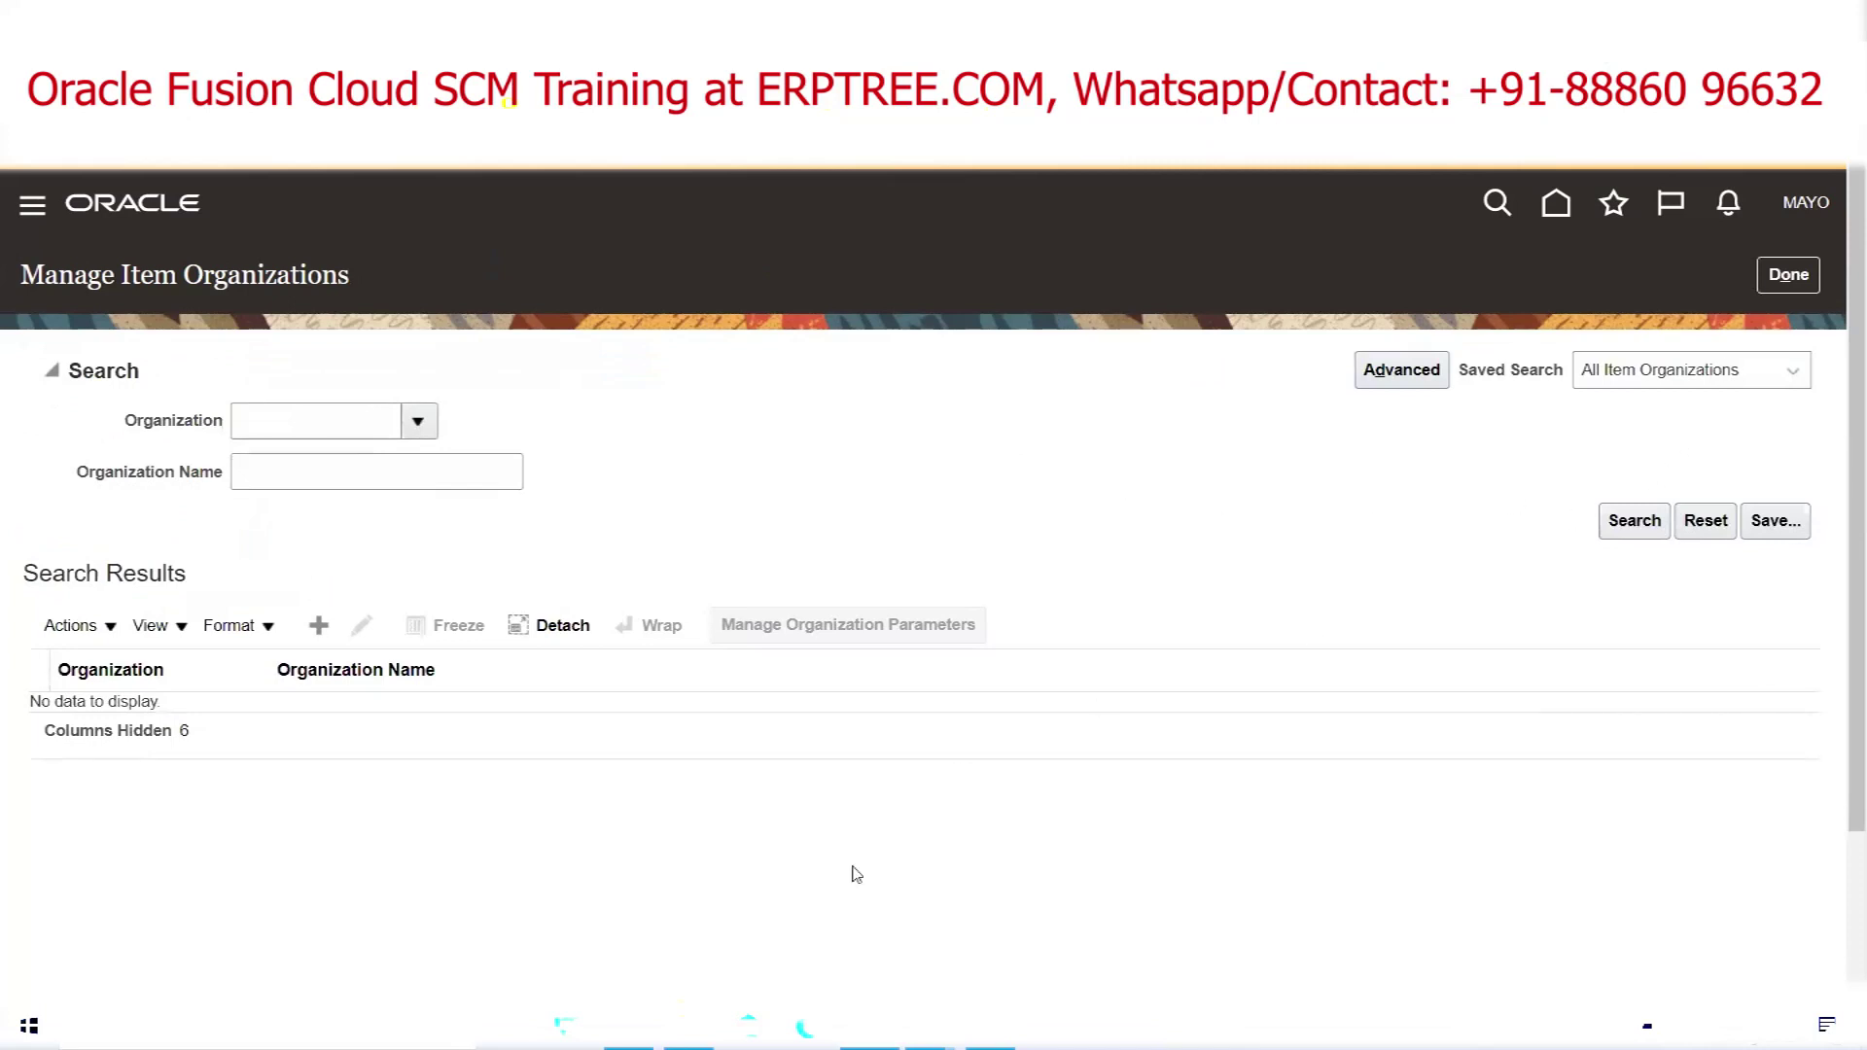
Switch to the spreadsheet and show the basic setups list in the Inventory sheet
key(alt+Tab)
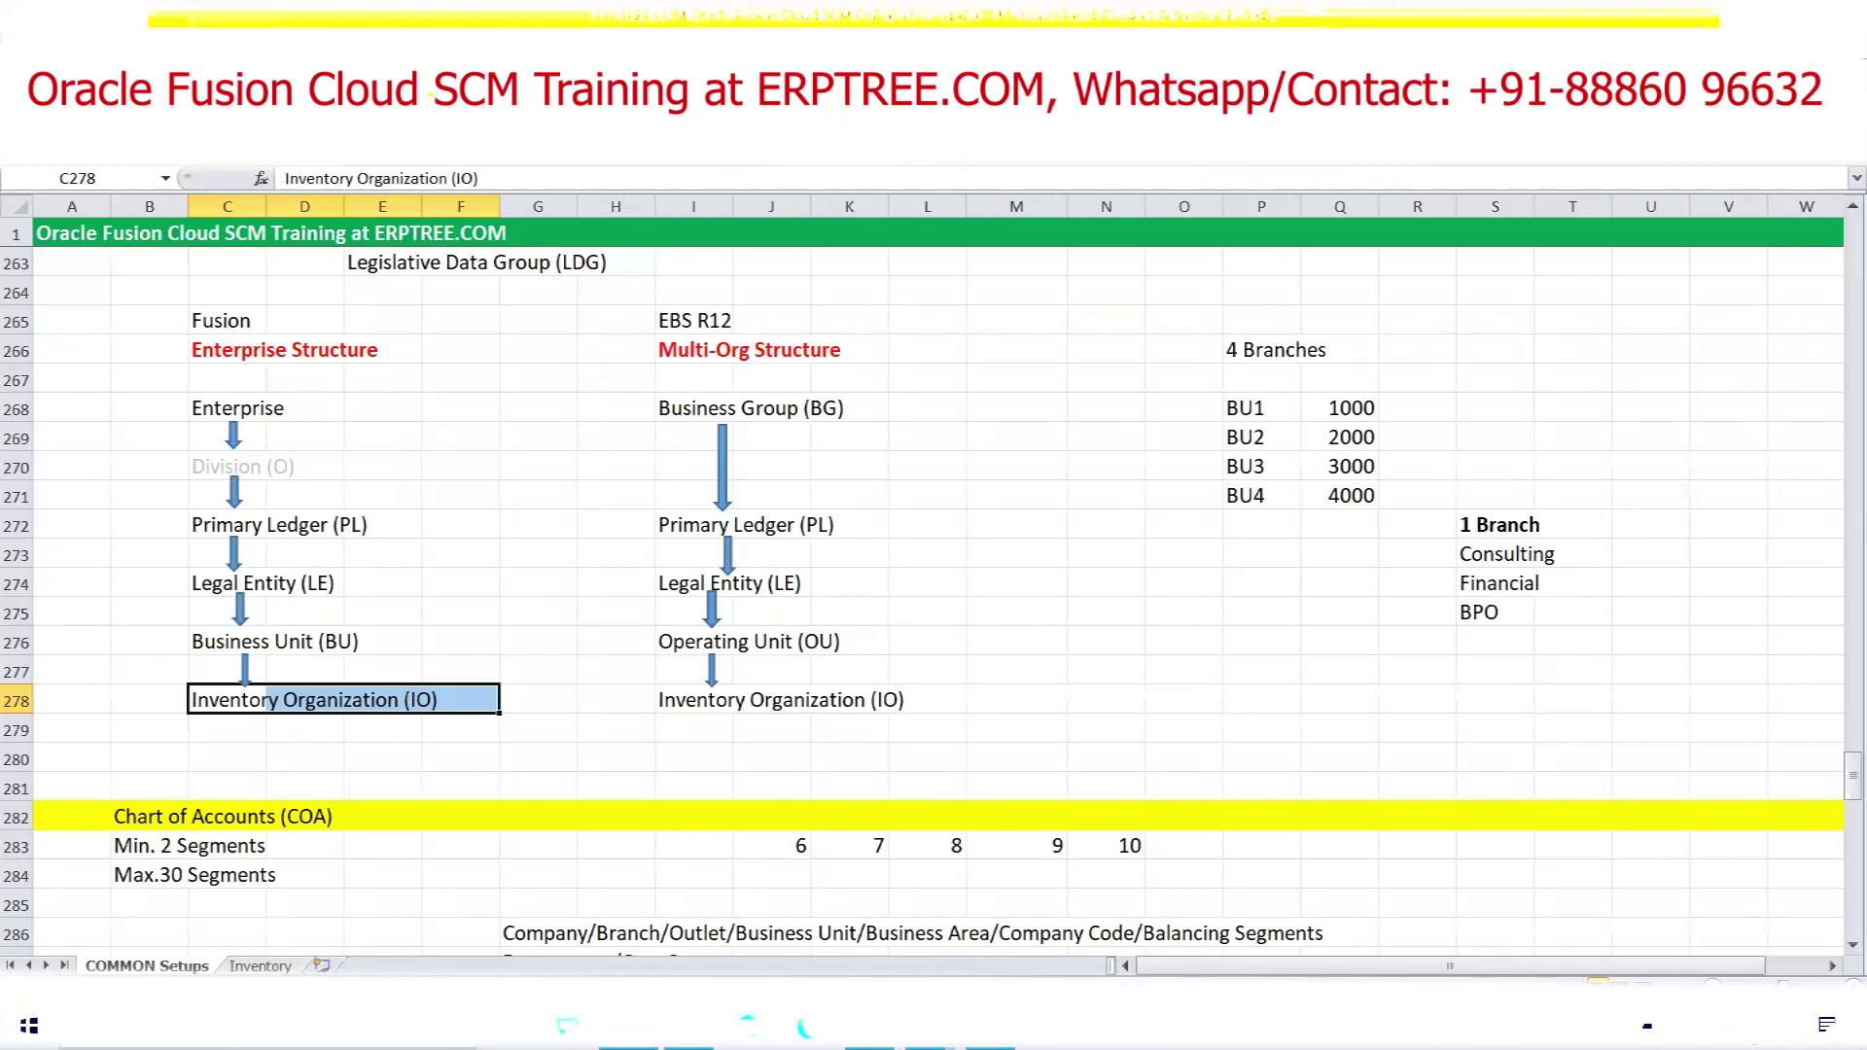
click(261, 965)
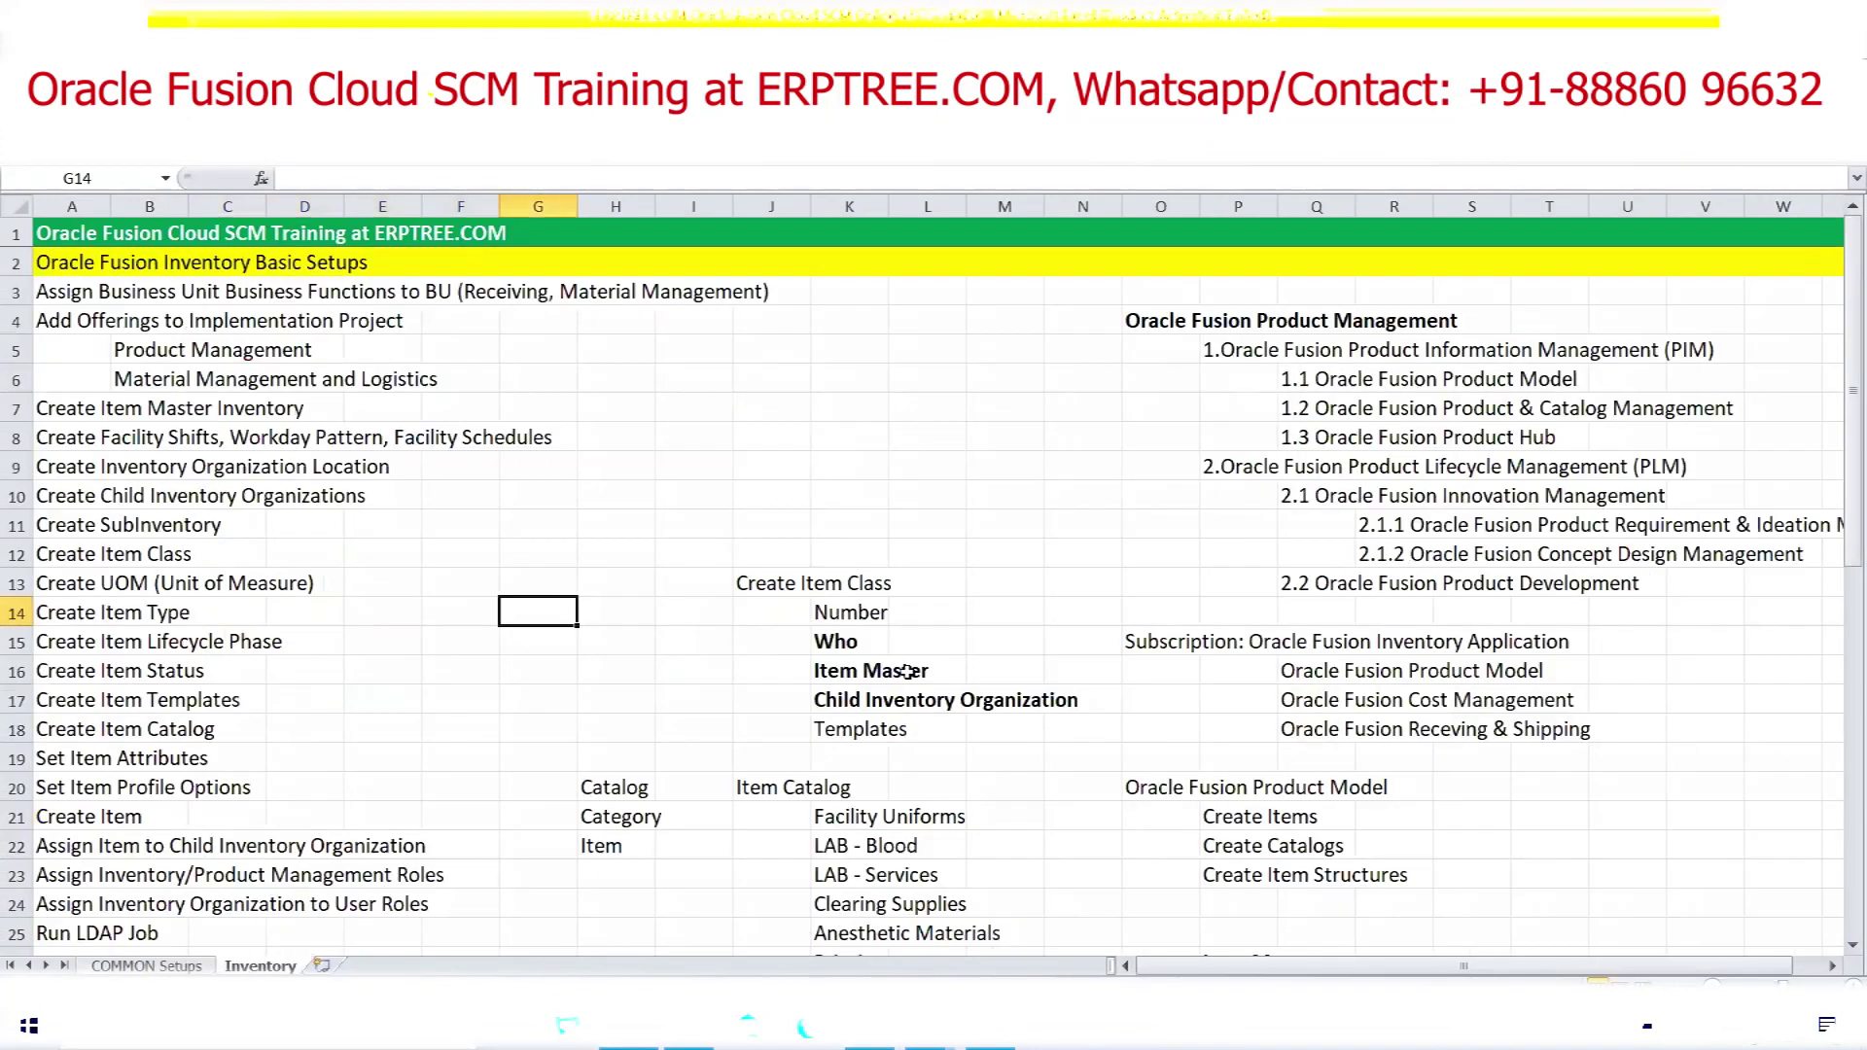
Point out the Item Master and Create Item Master Inventory entries in the Inventory sheet
click(838, 672)
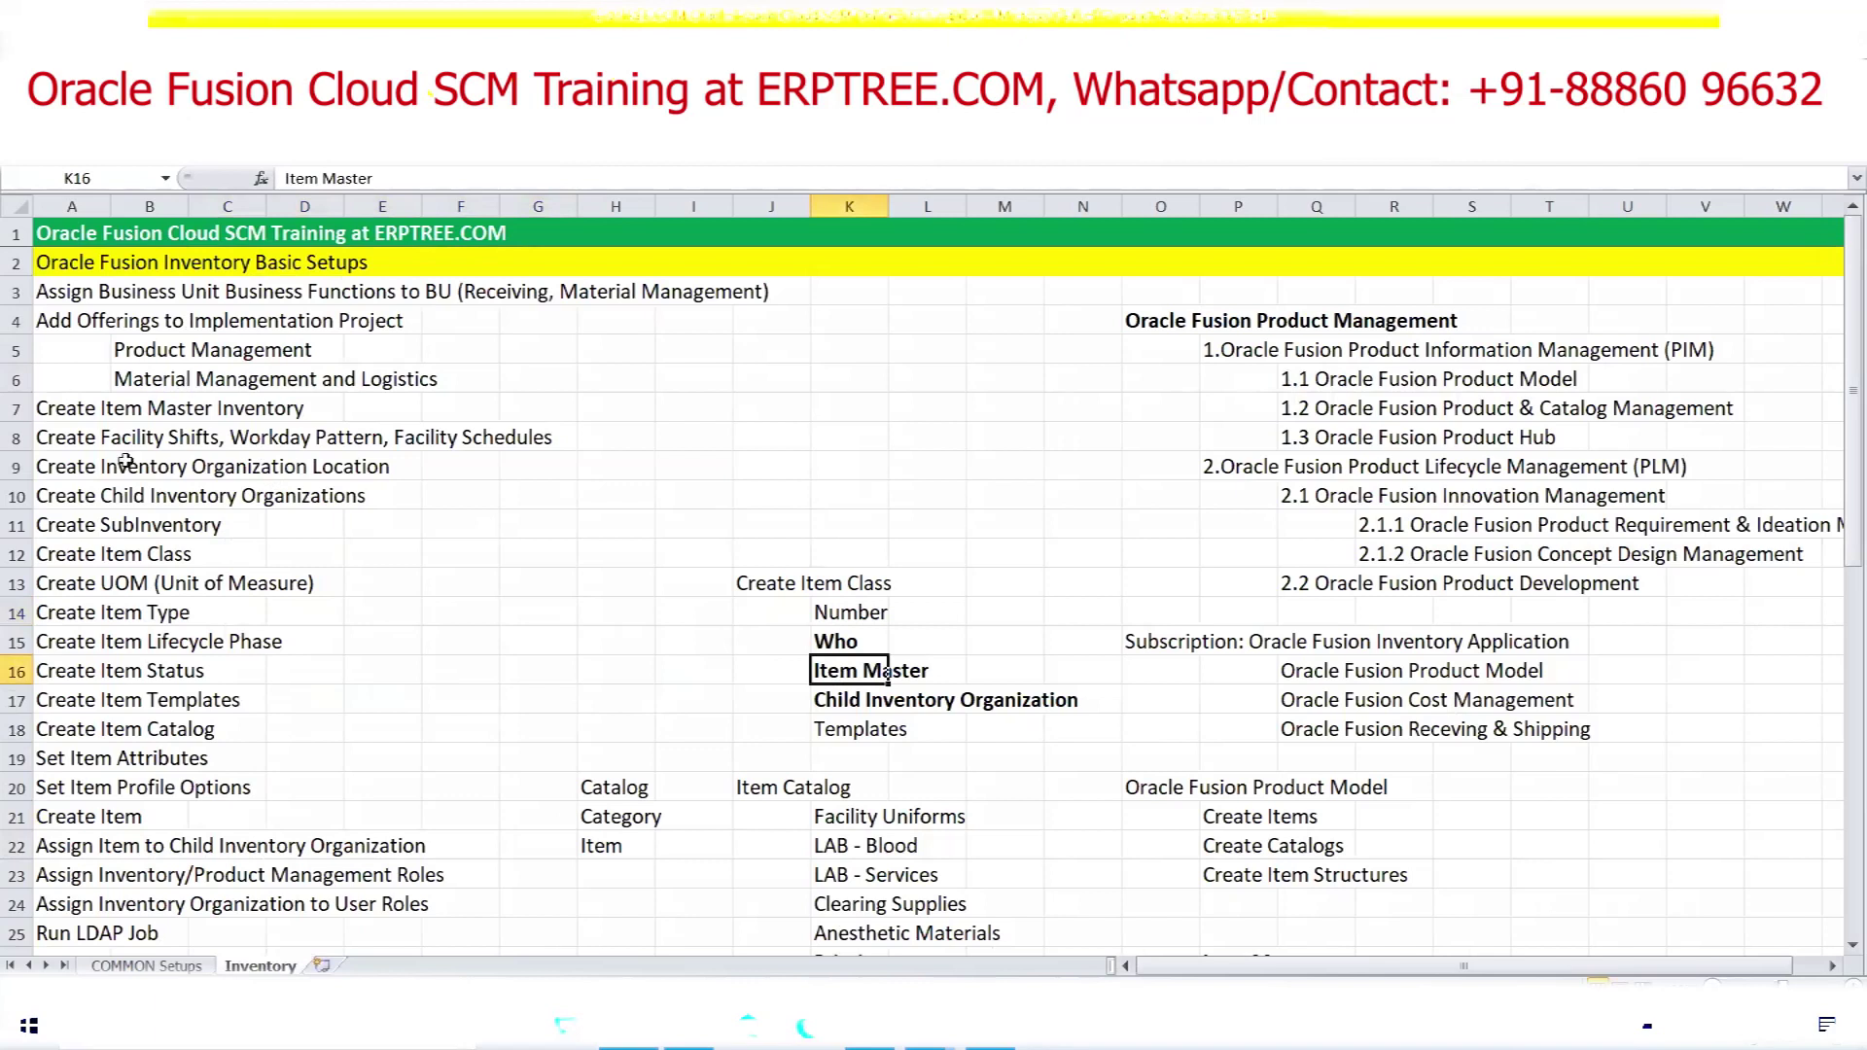
drag(71, 415, 330, 409)
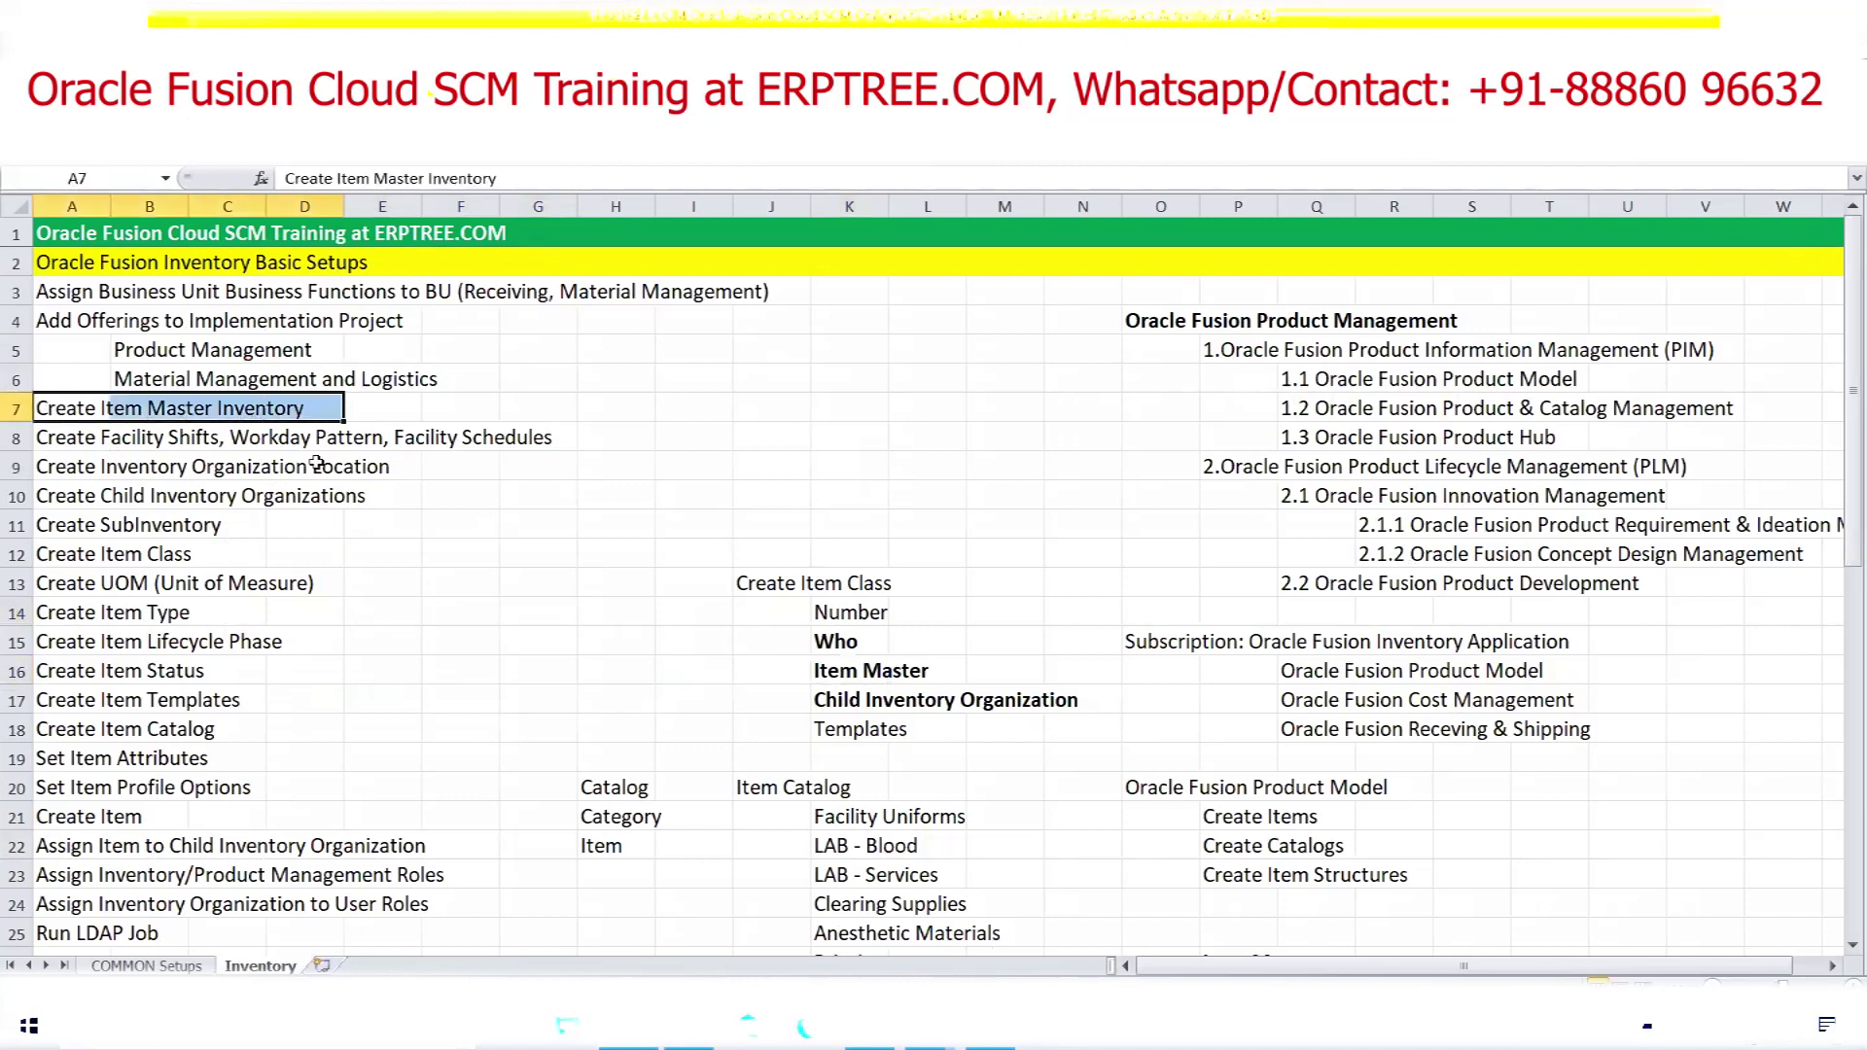
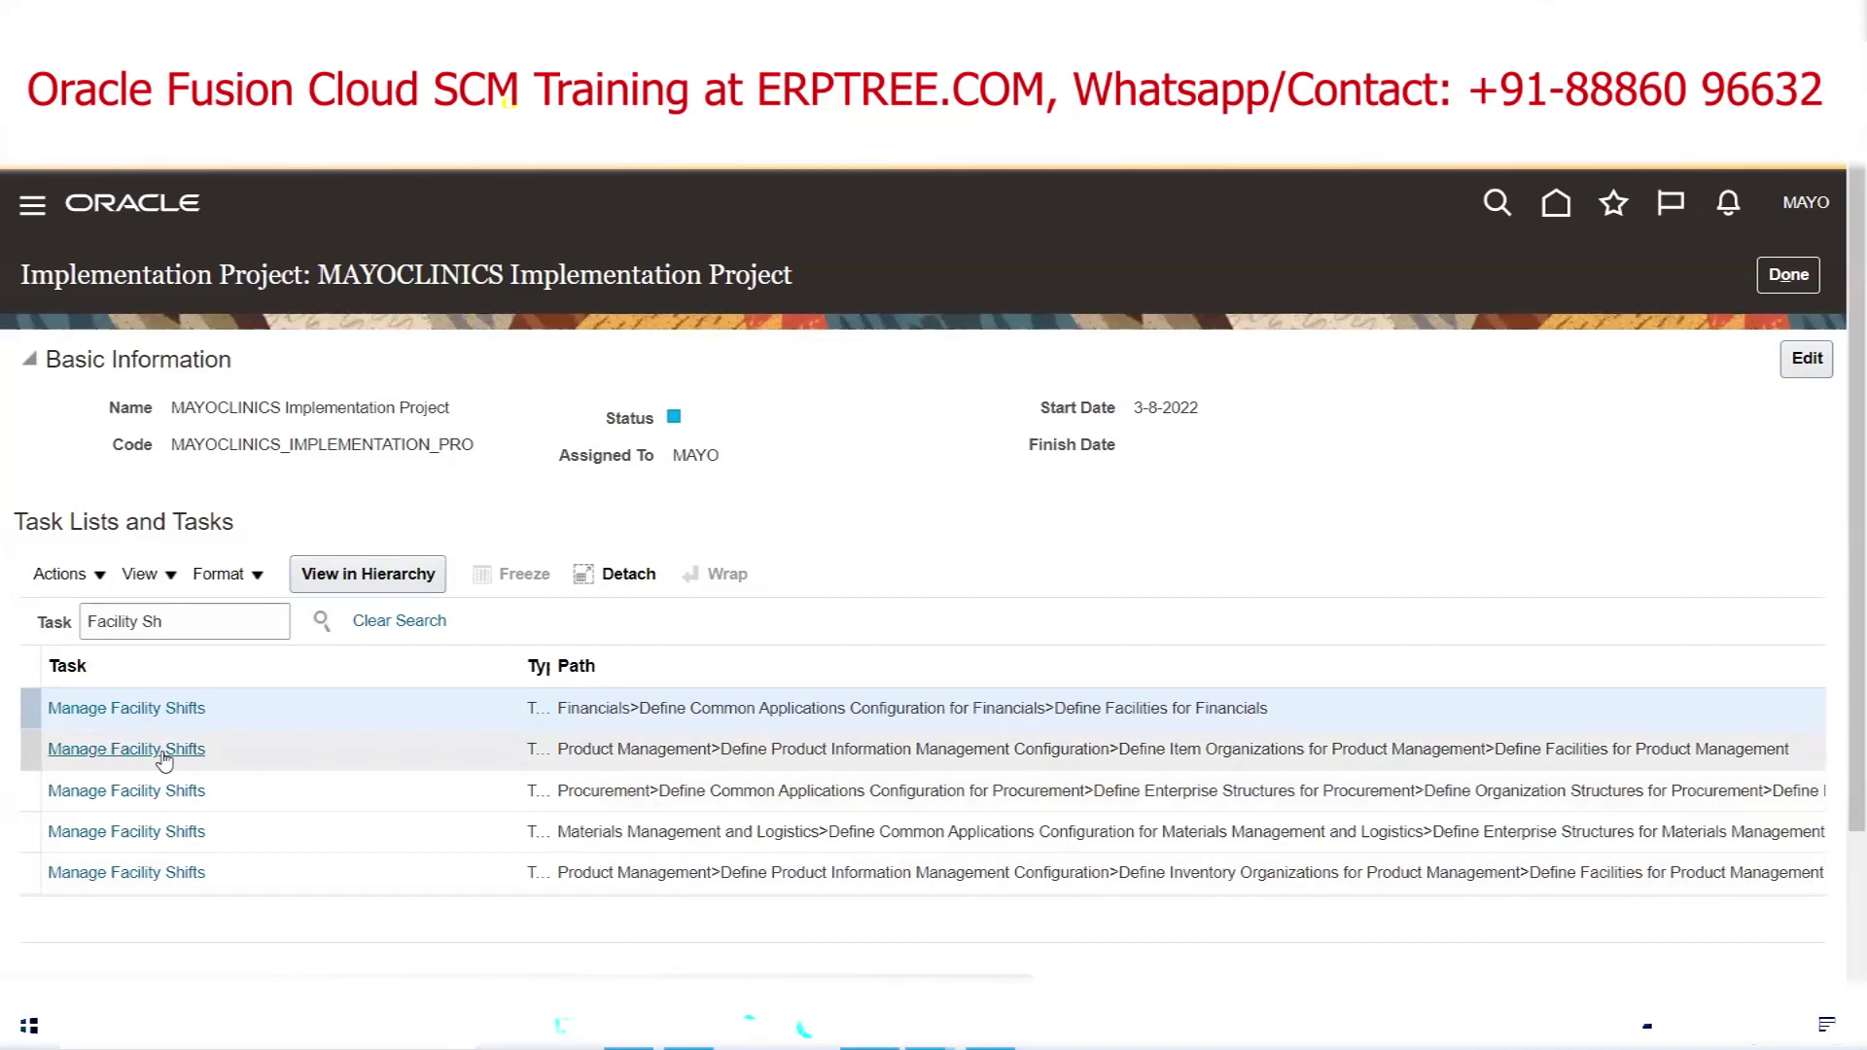
Open Manage Facility Shifts under the Product Management item organizations and start a new time shift named MAYO Normal Shift
click(154, 749)
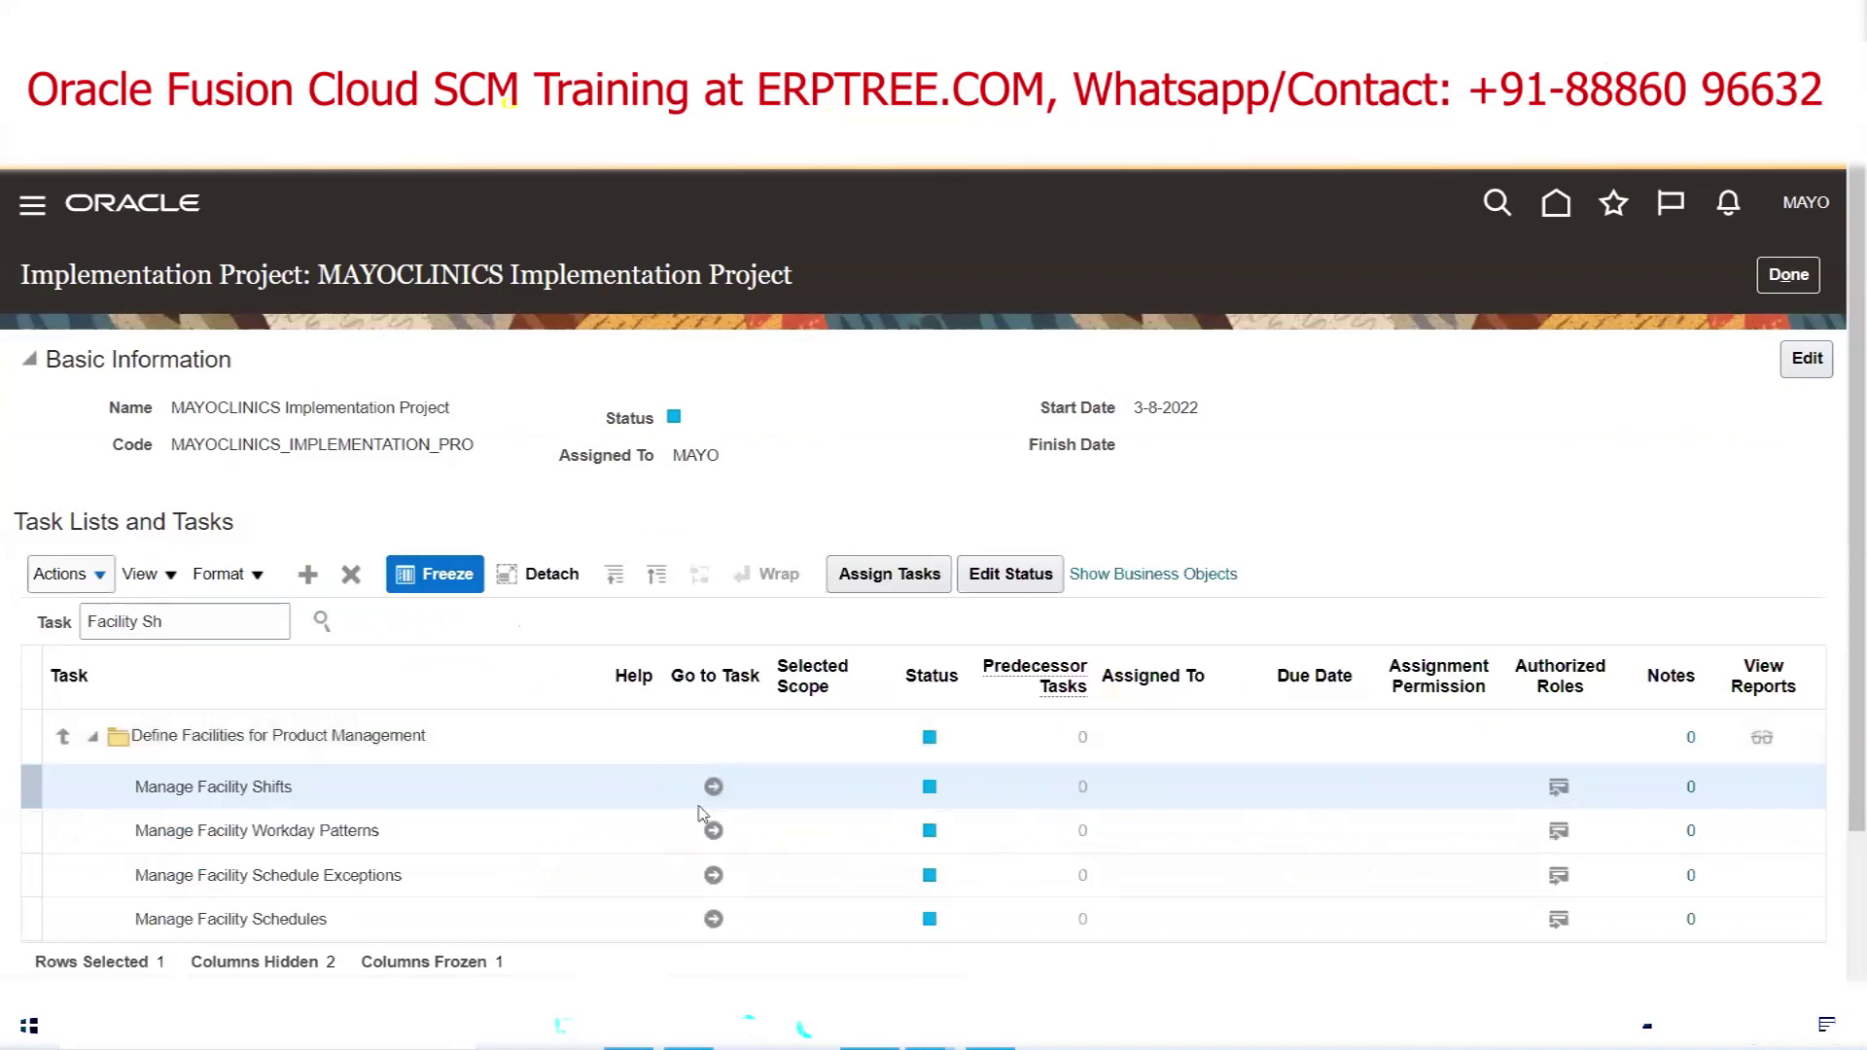
click(714, 786)
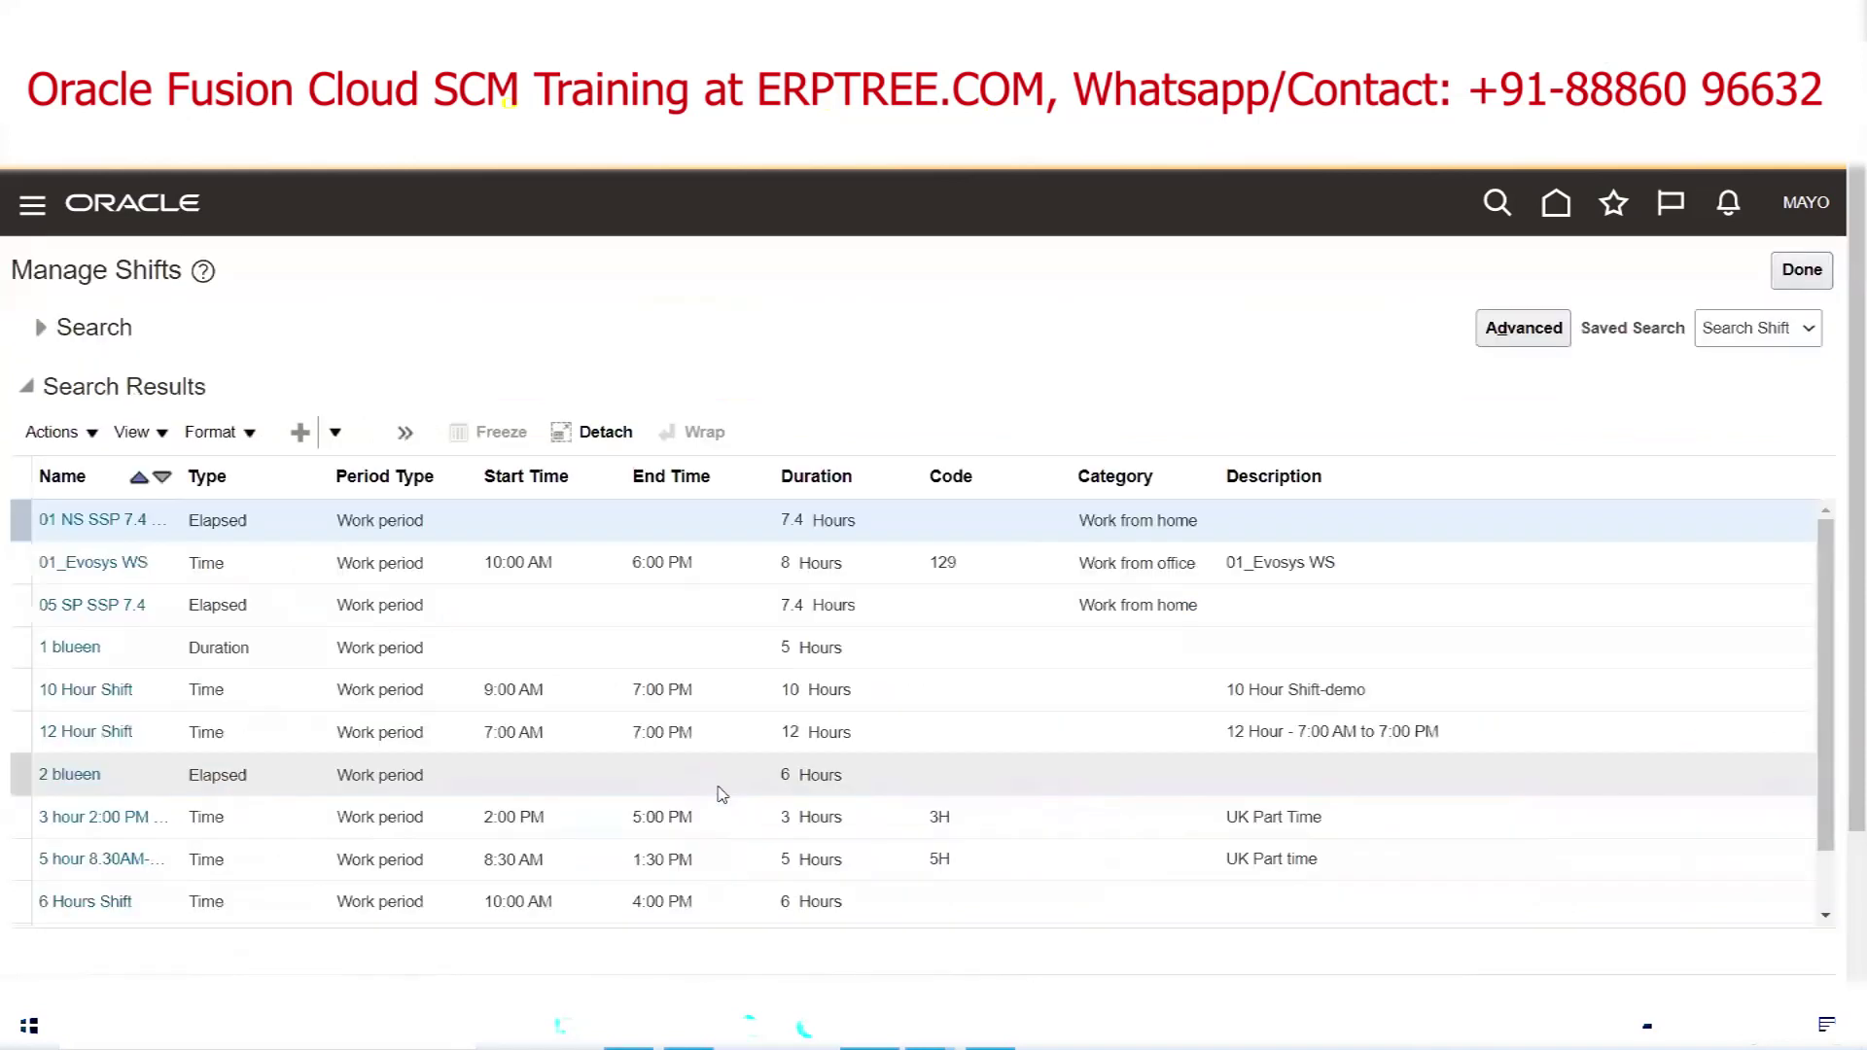
click(301, 431)
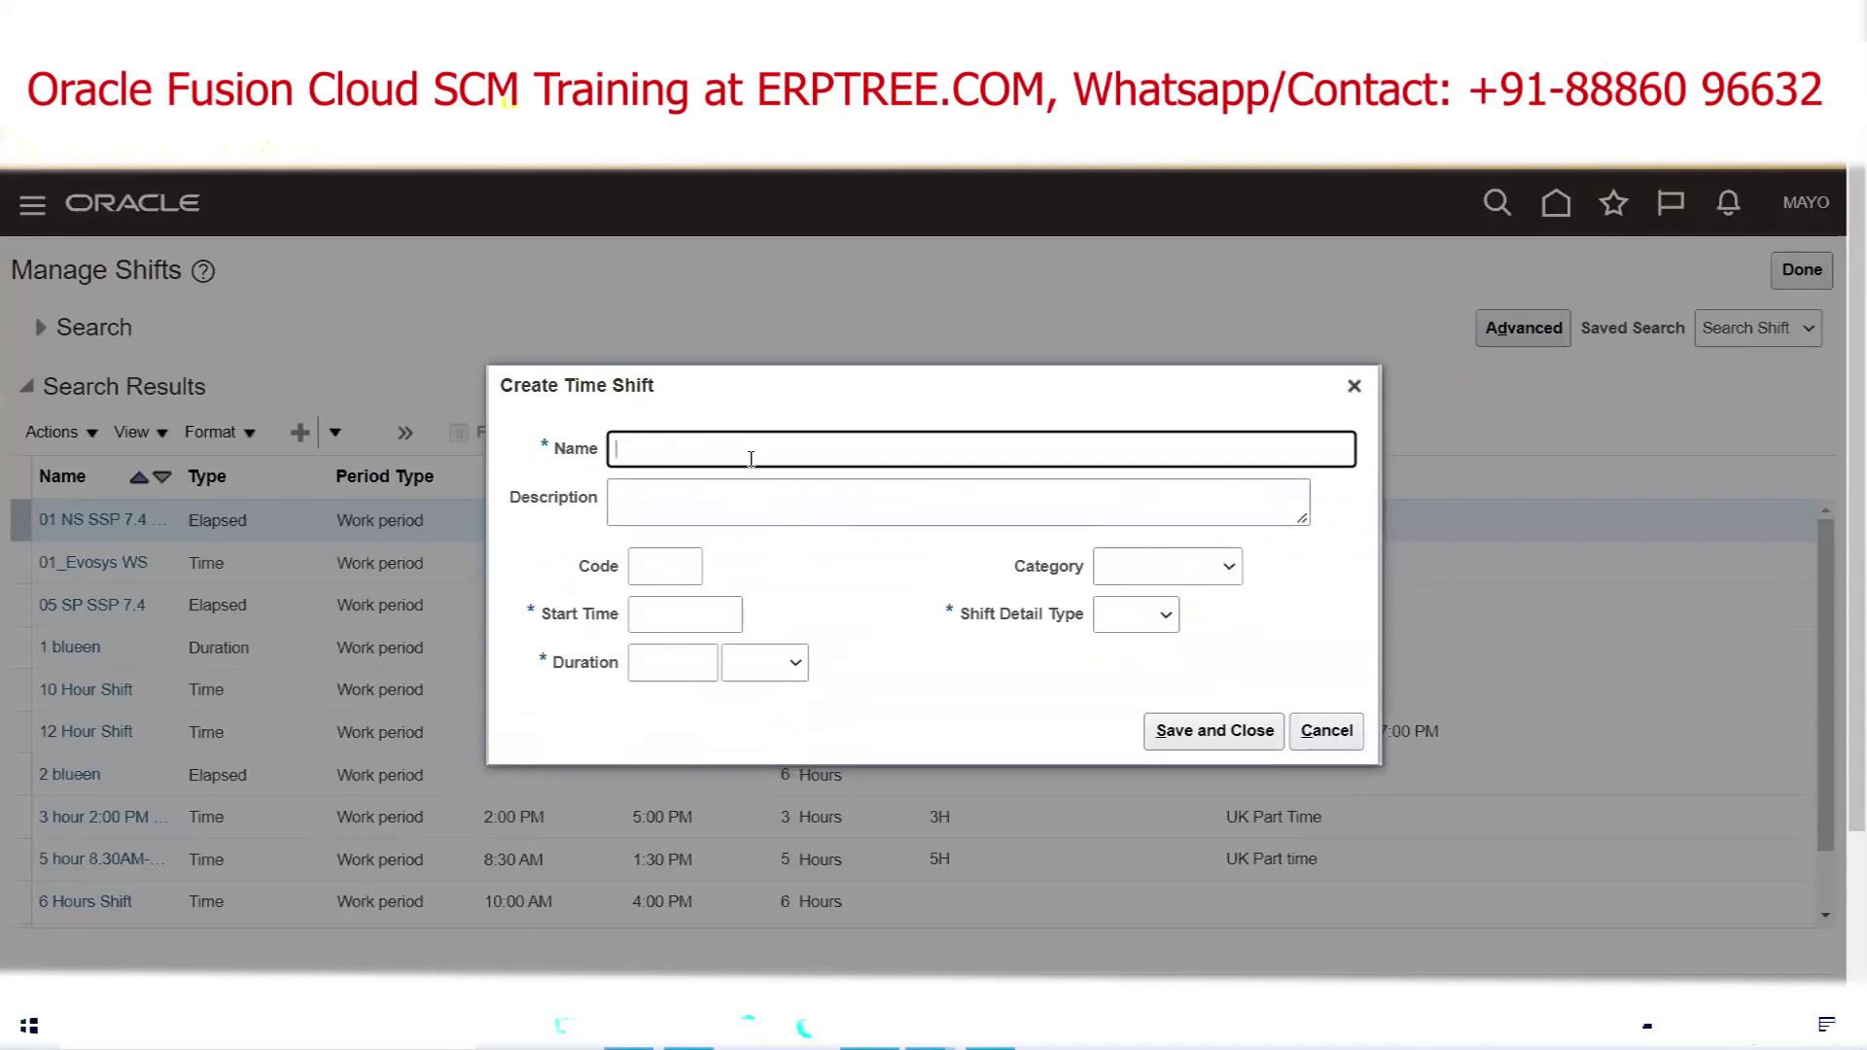
text(MAYO Norma)
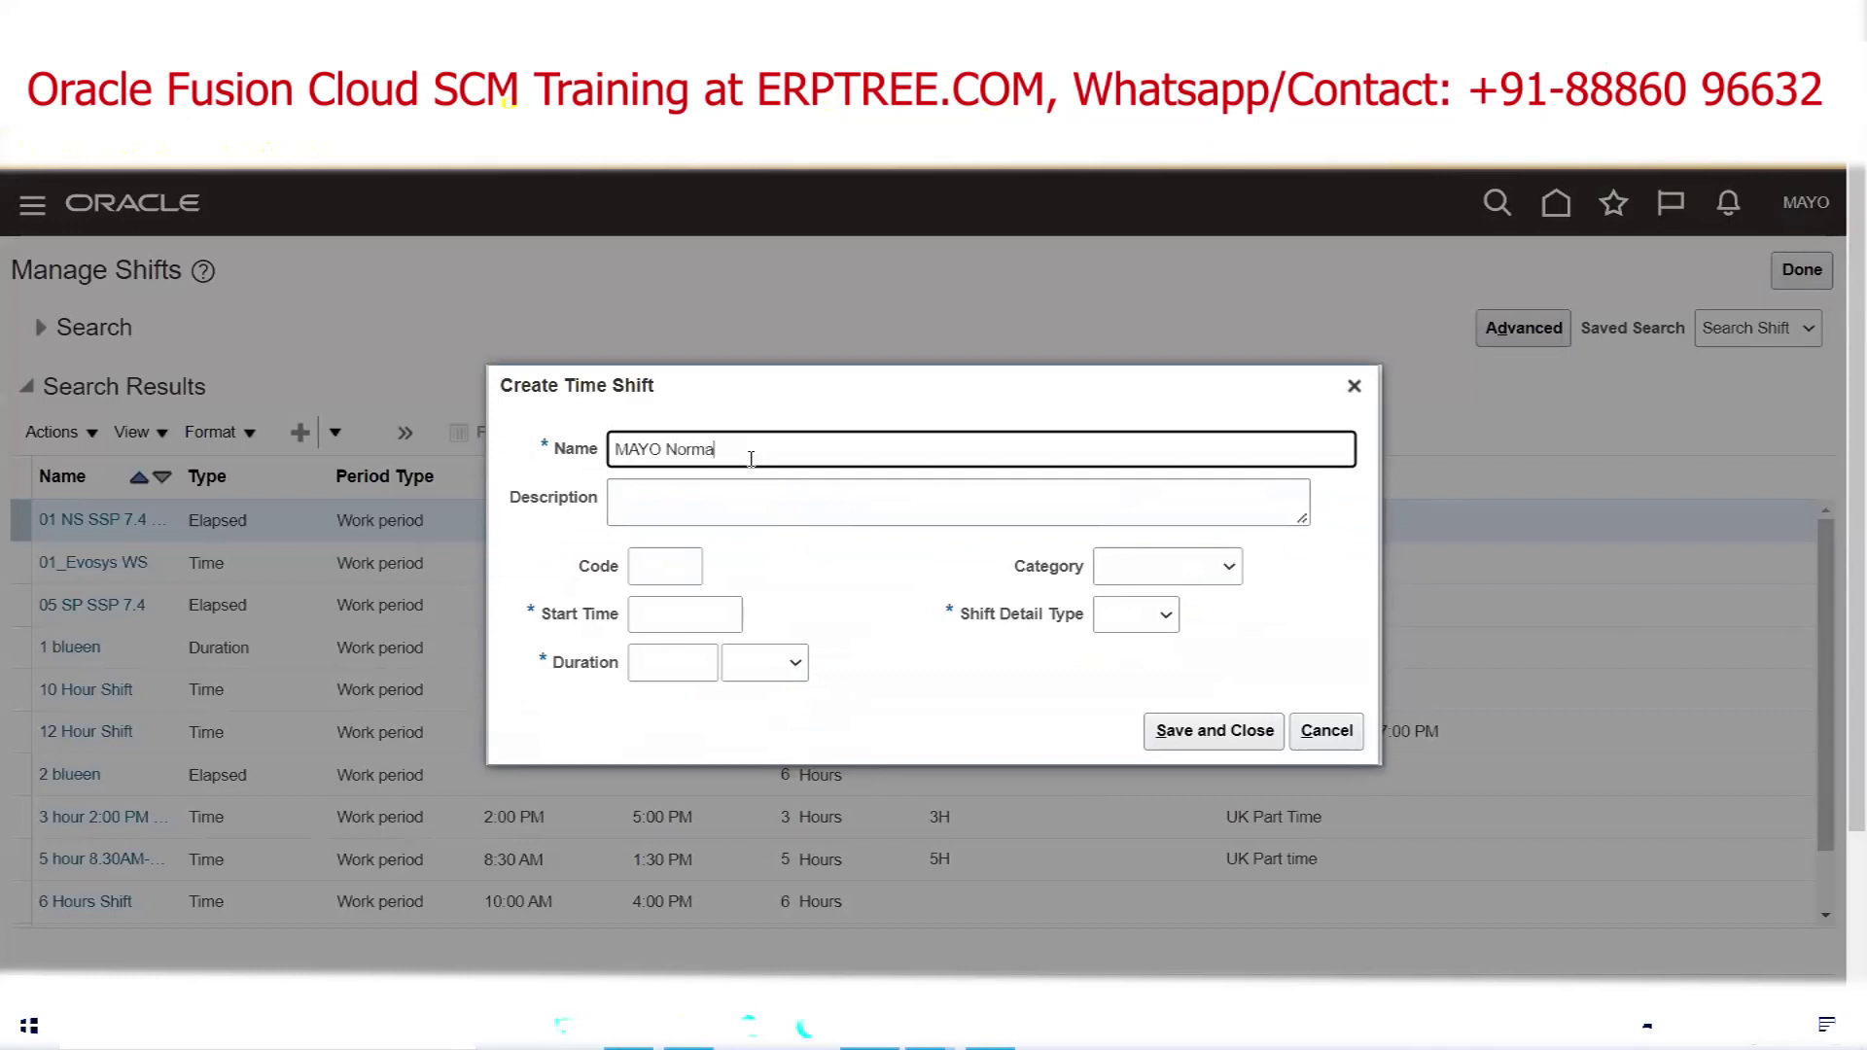
text(l Shift)
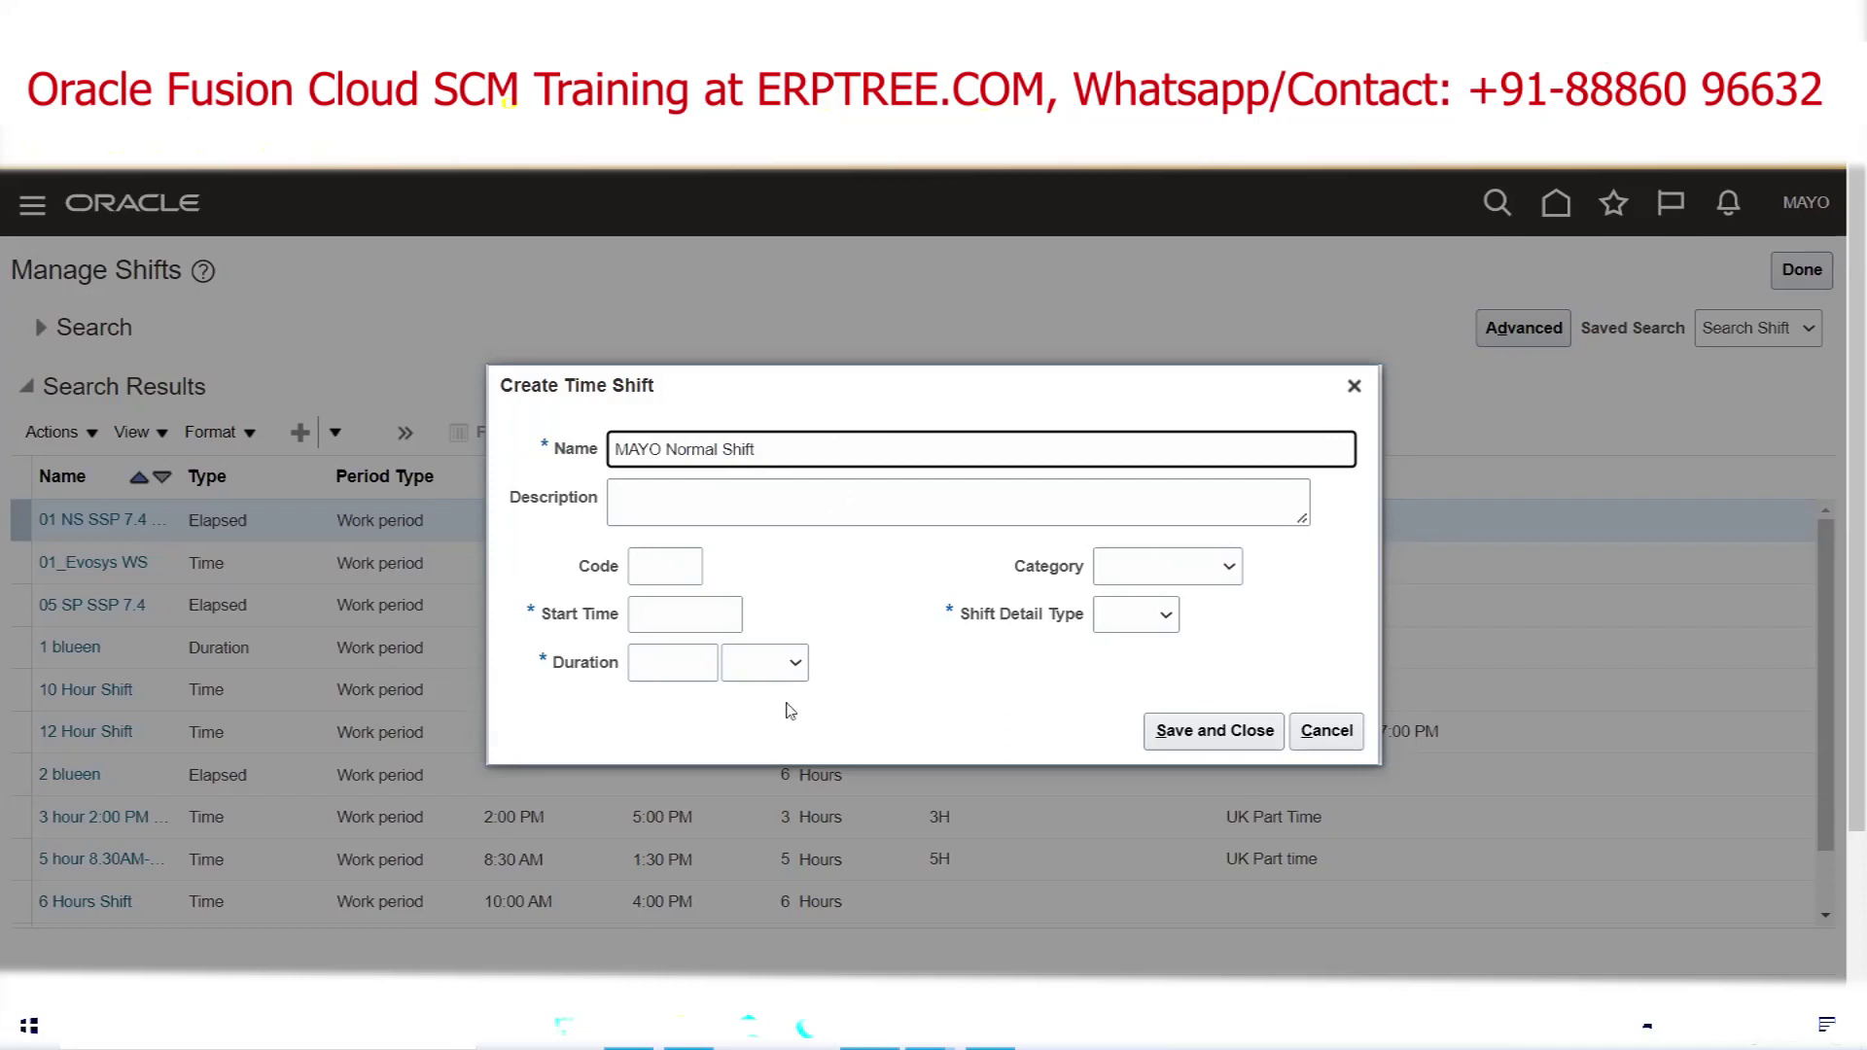
Set the start time of the new time shift to 9:00 AM
click(674, 614)
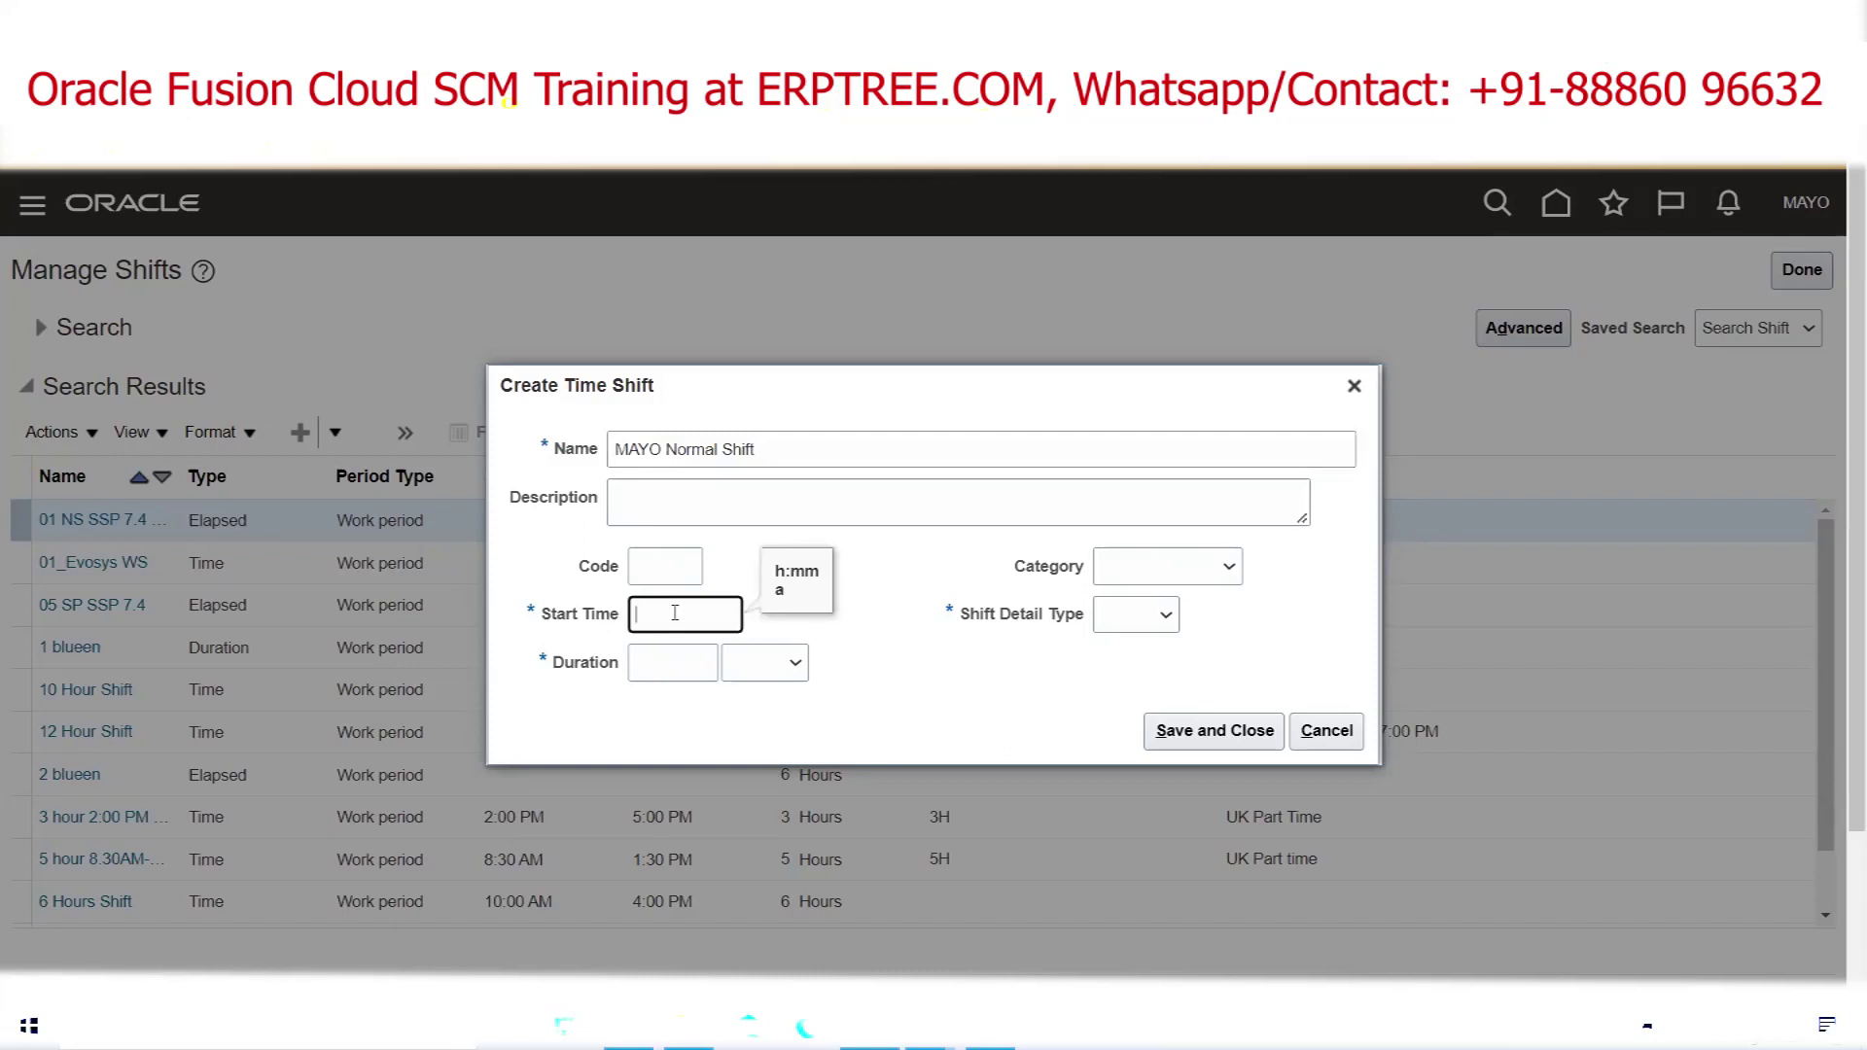
text(9:00)
click(887, 681)
click(694, 615)
text(AM)
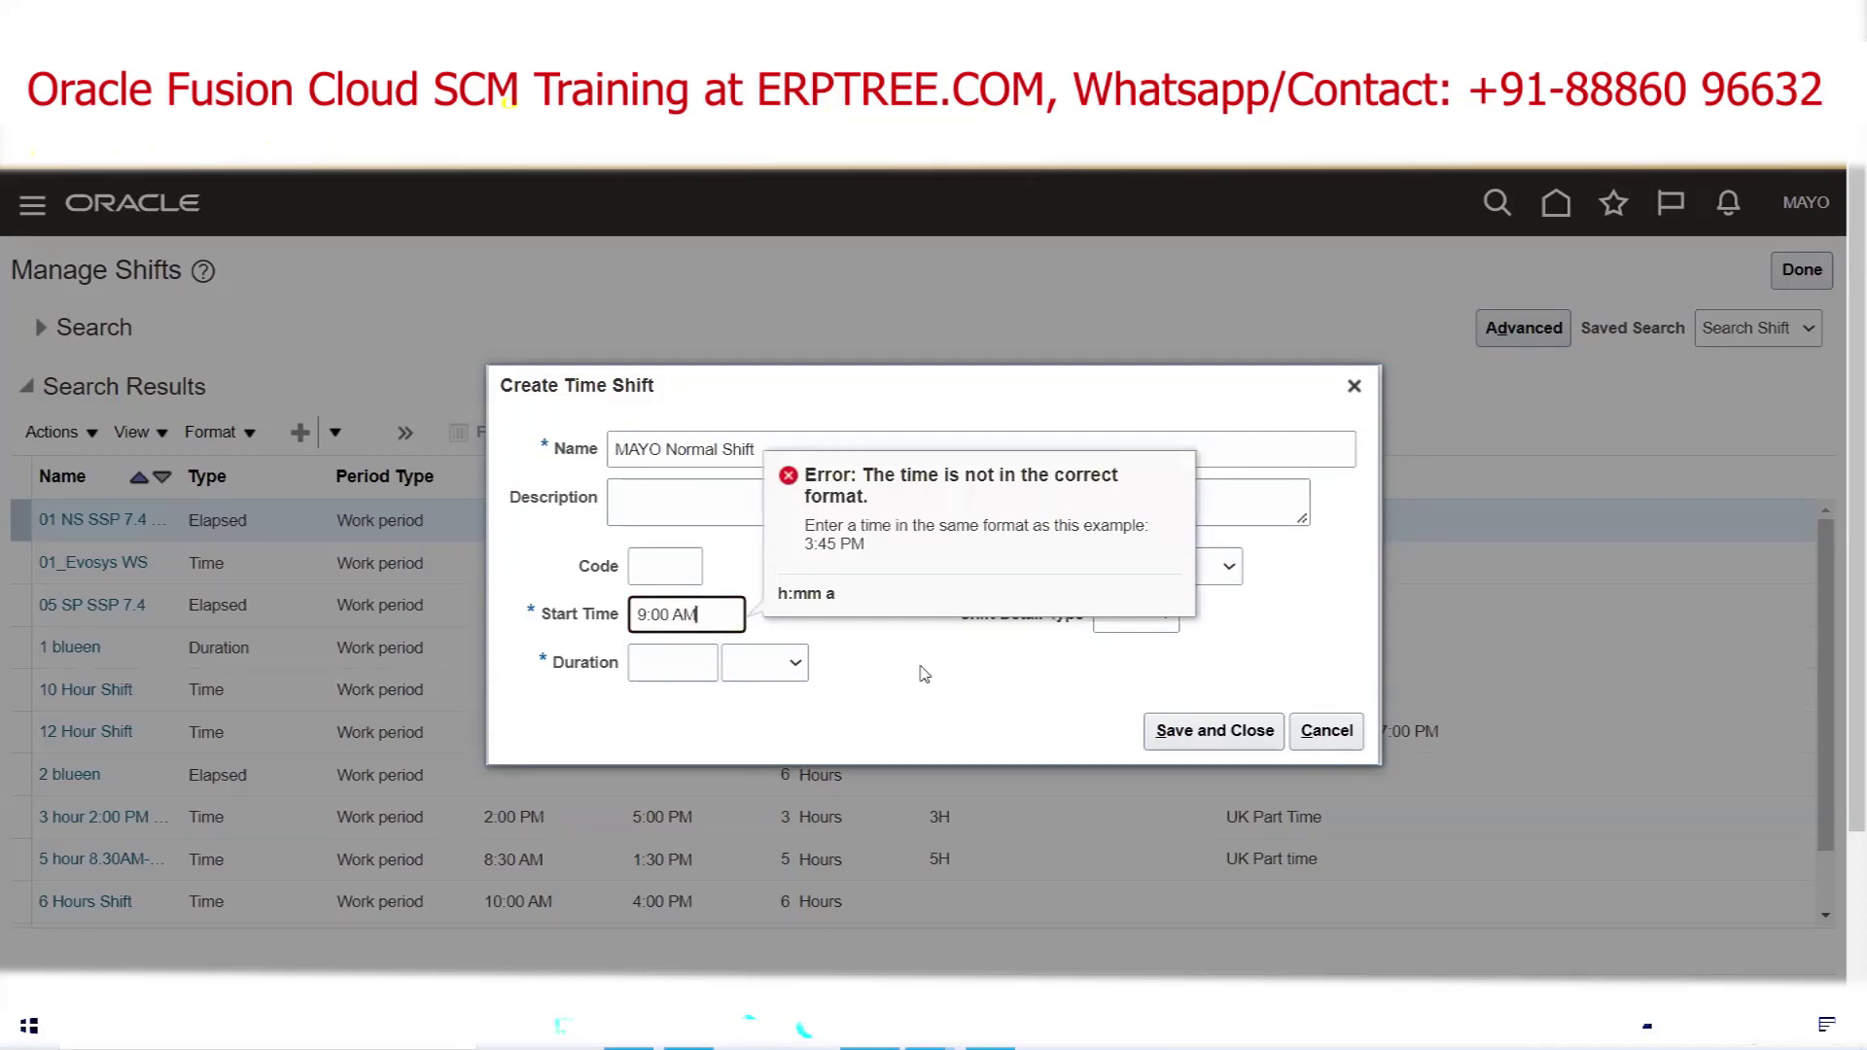
click(924, 674)
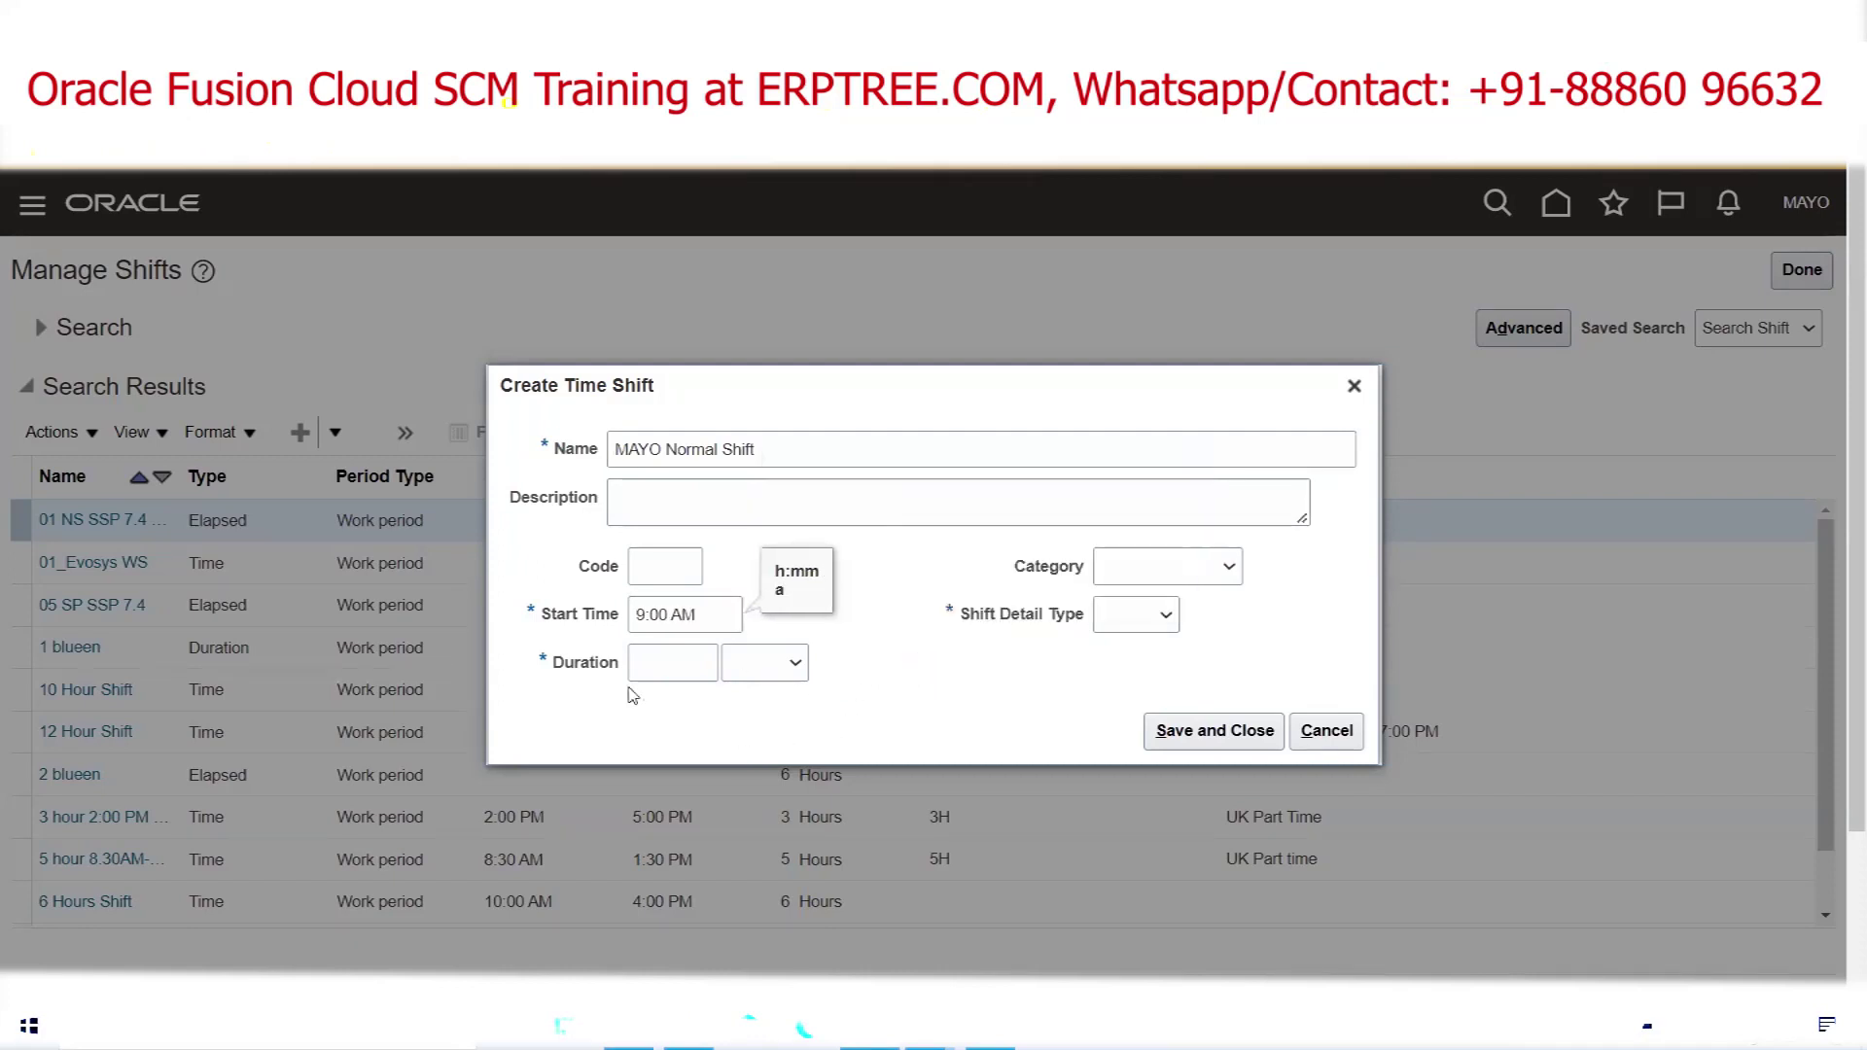
Set the duration of the new time shift to 8 Hours
click(679, 668)
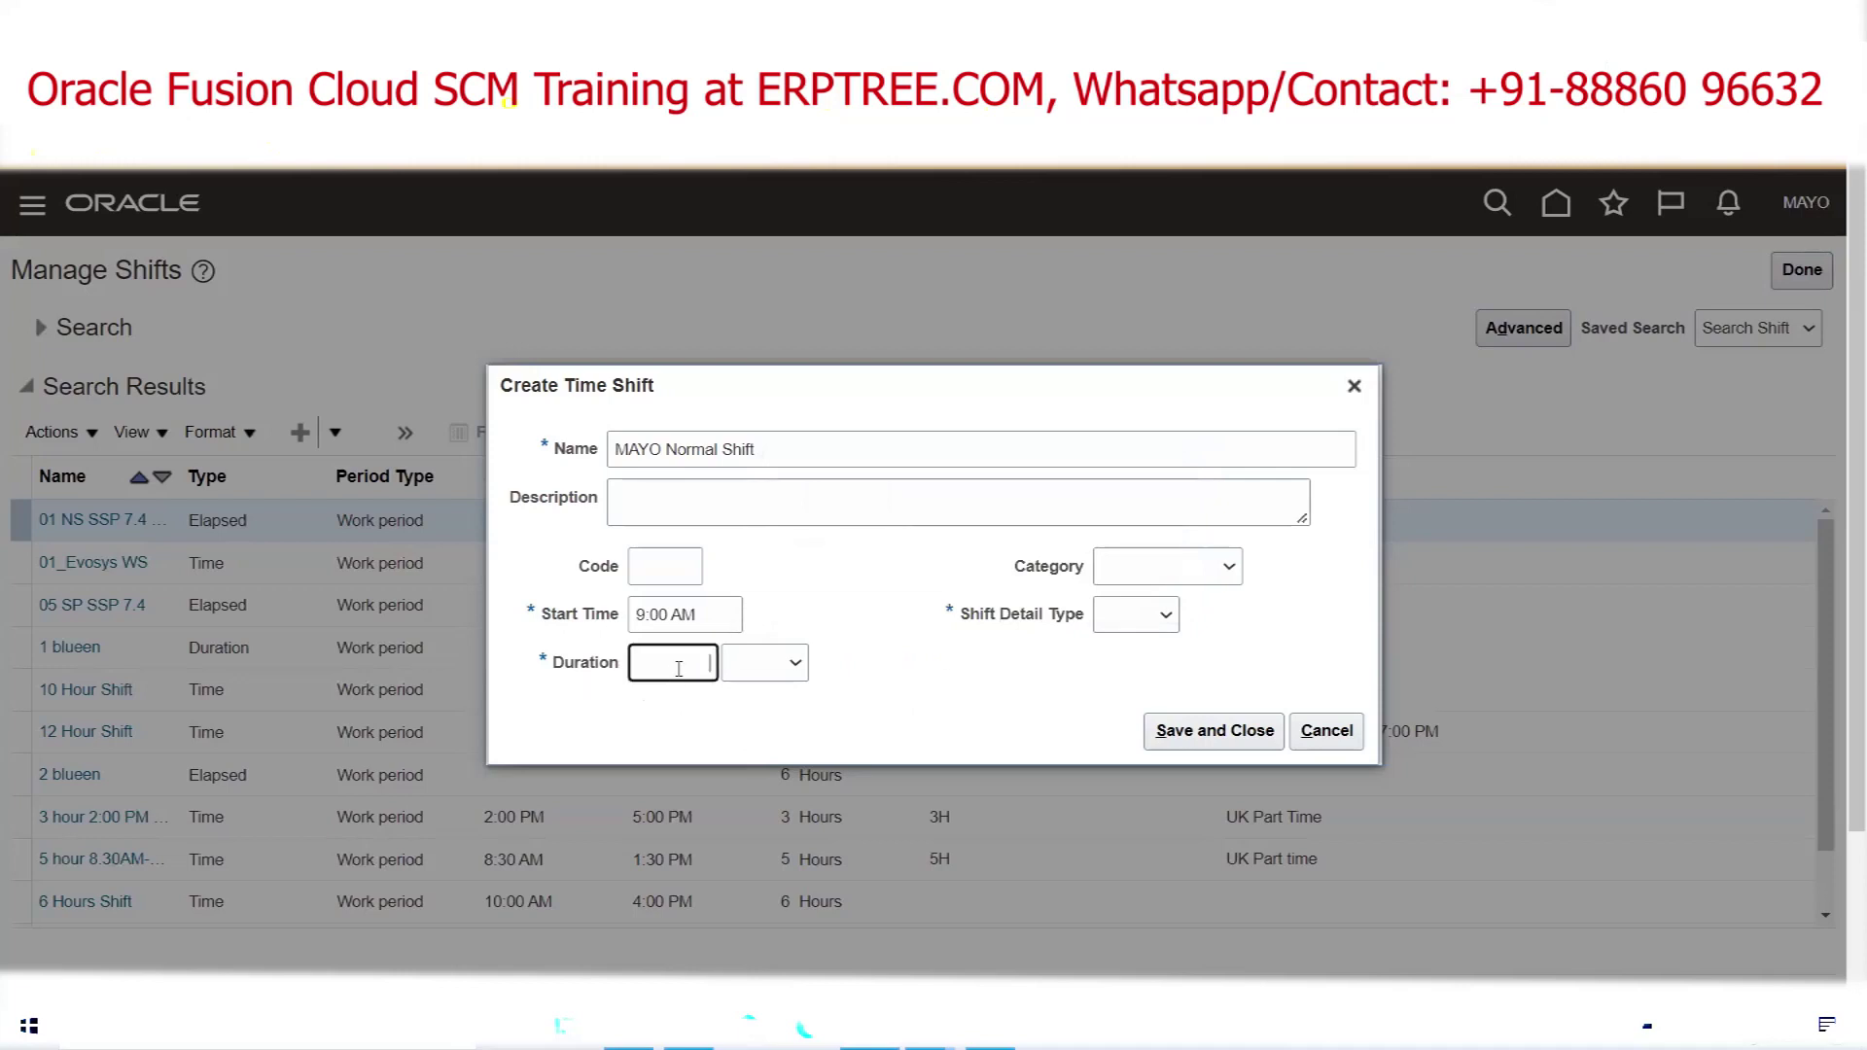
text(8)
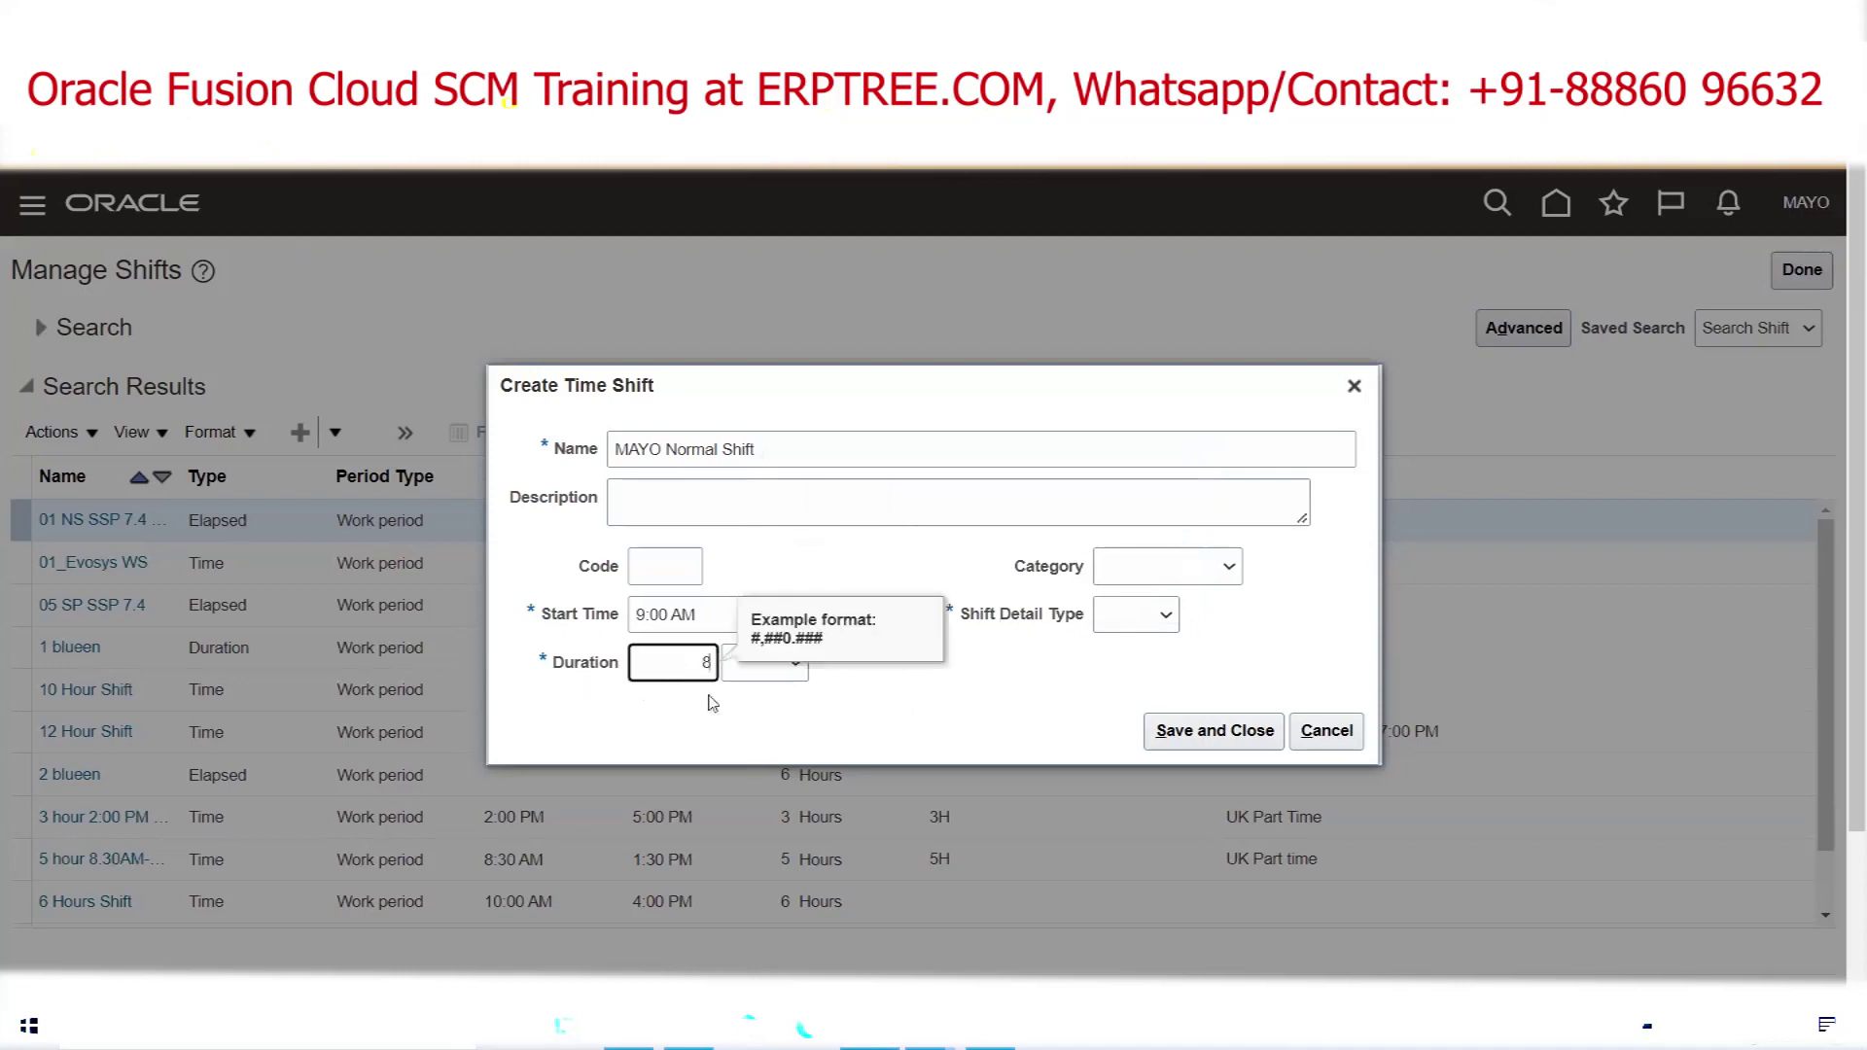
click(717, 700)
click(785, 671)
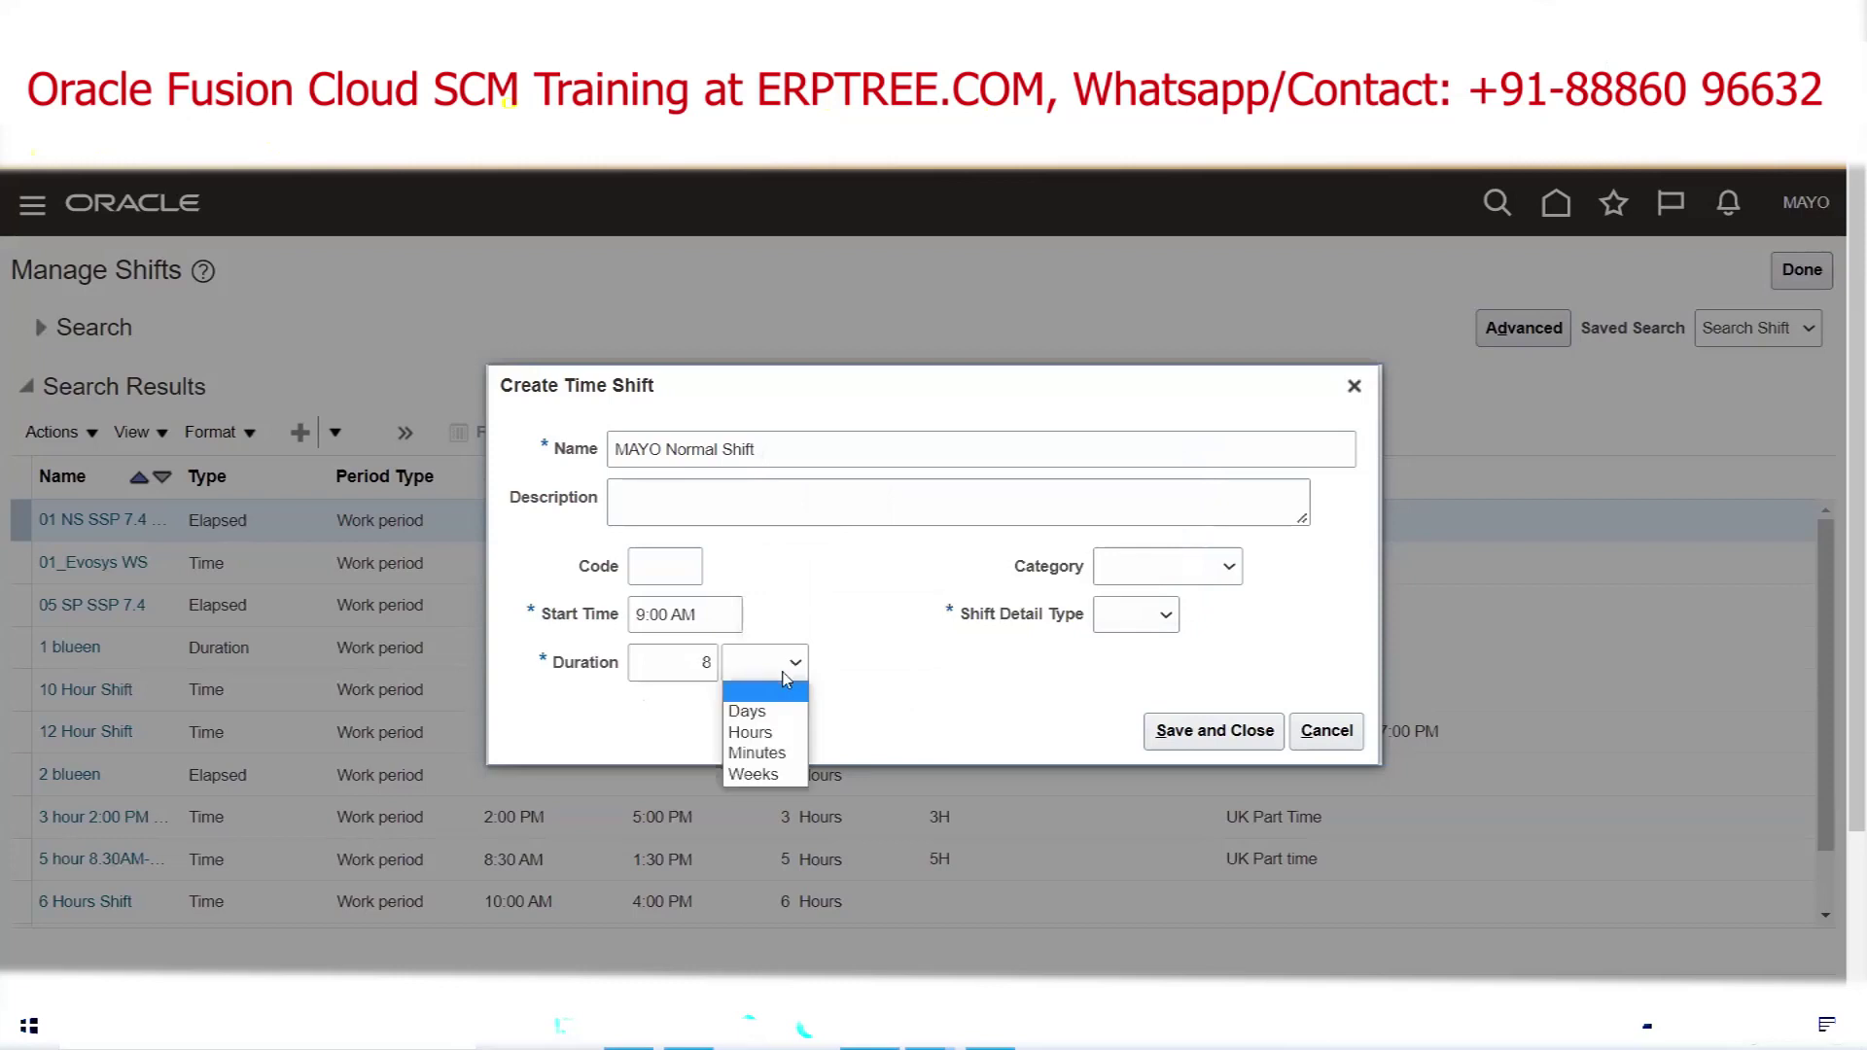
click(784, 734)
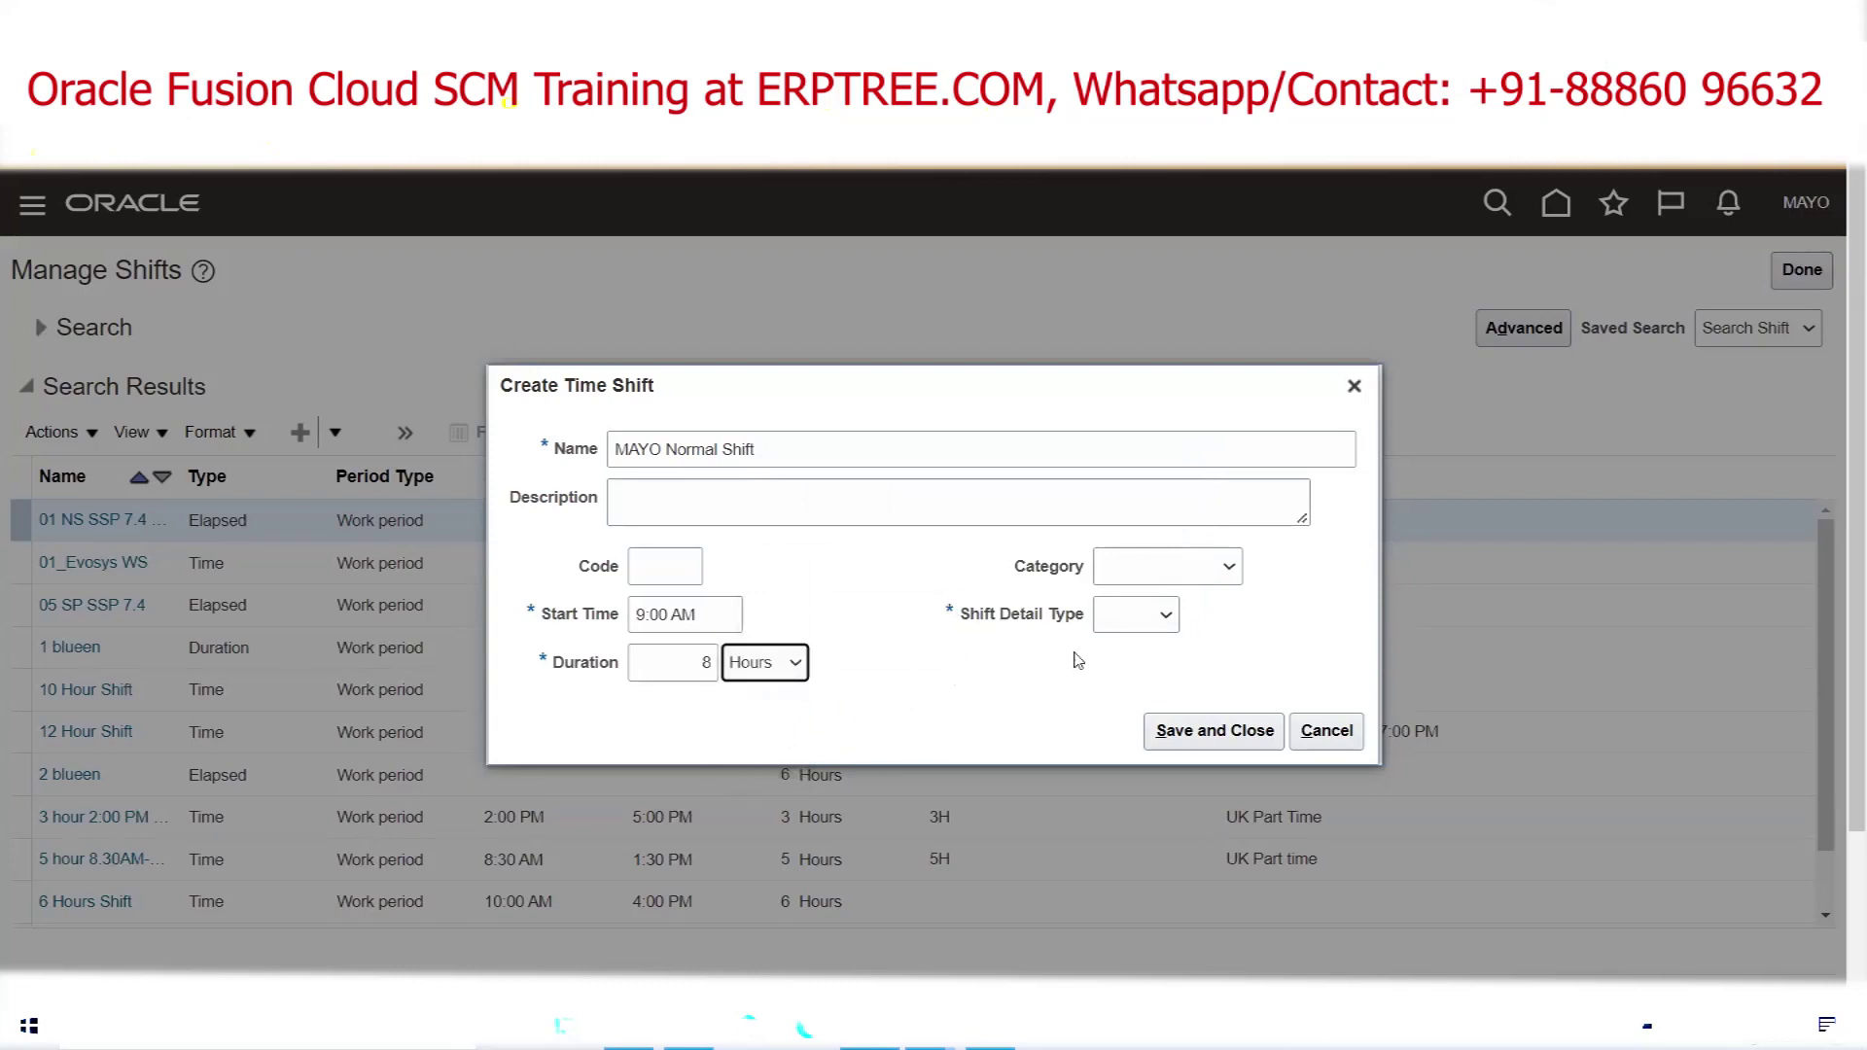
Set the Shift Detail Type to None, and save and close the time shift
click(1143, 614)
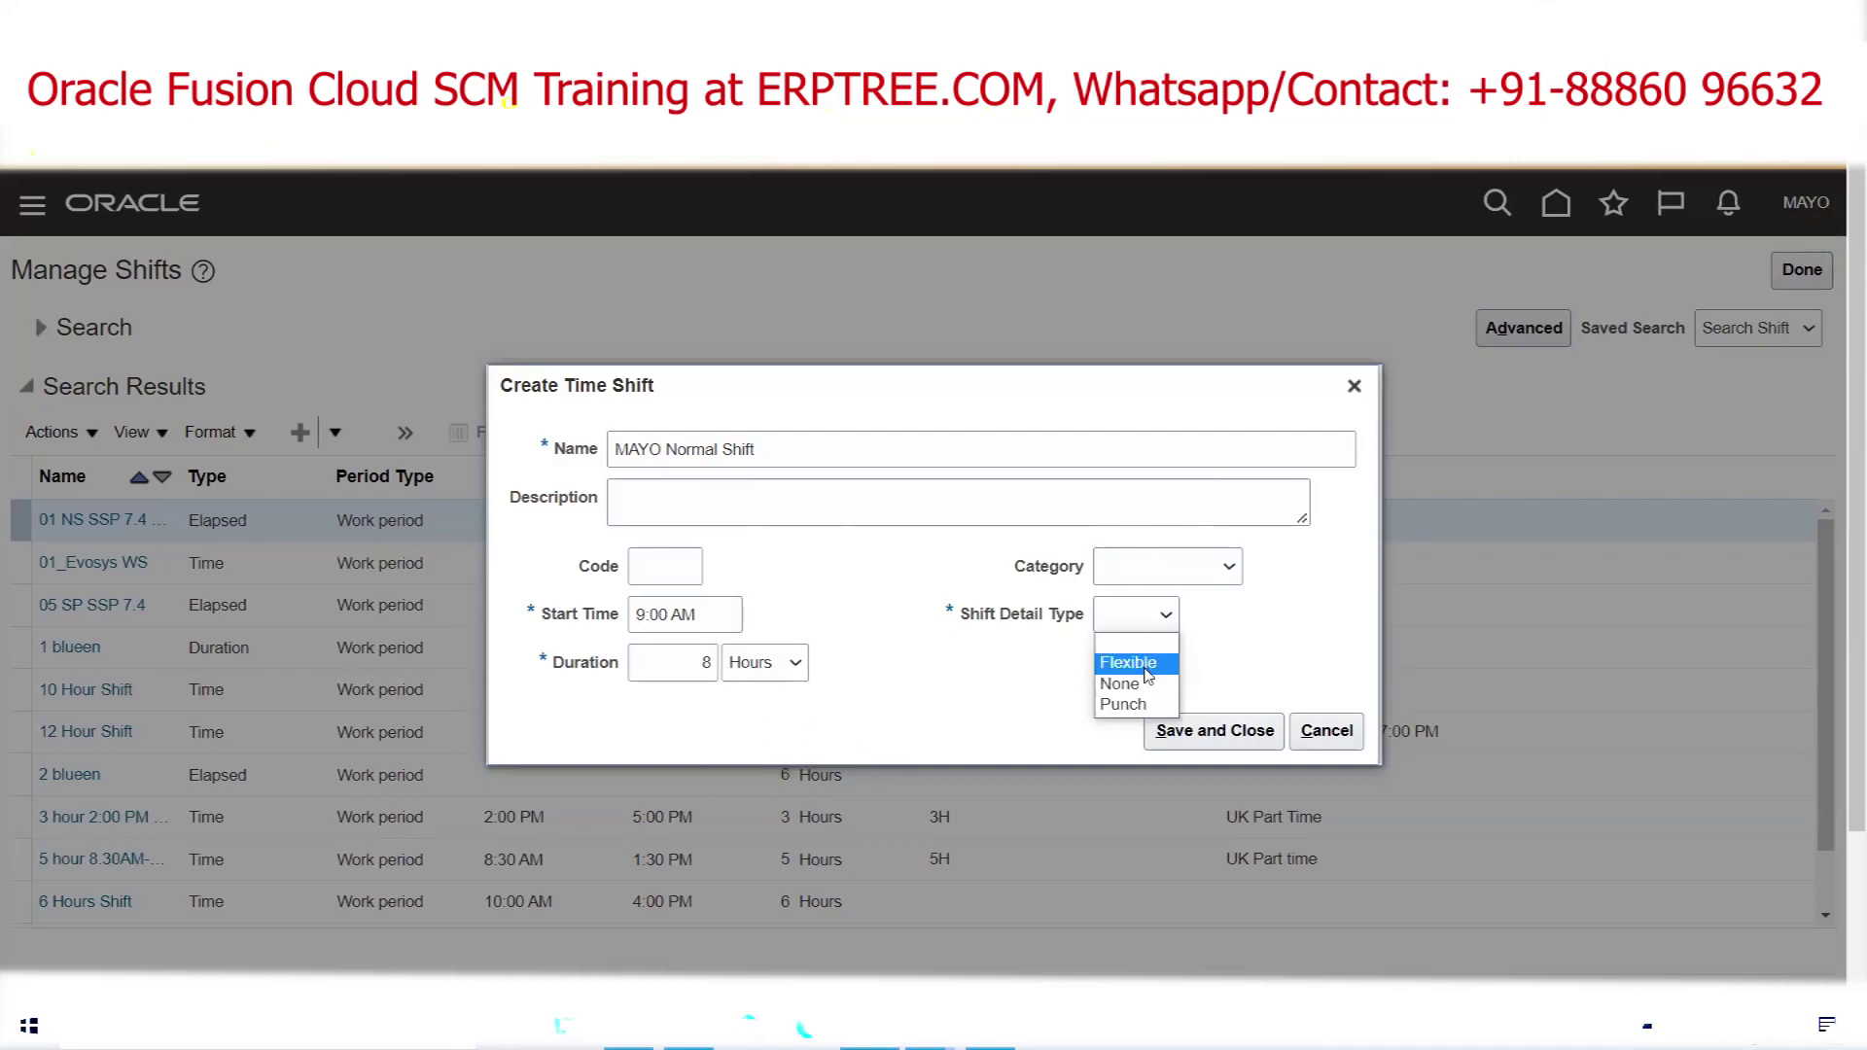
click(1120, 684)
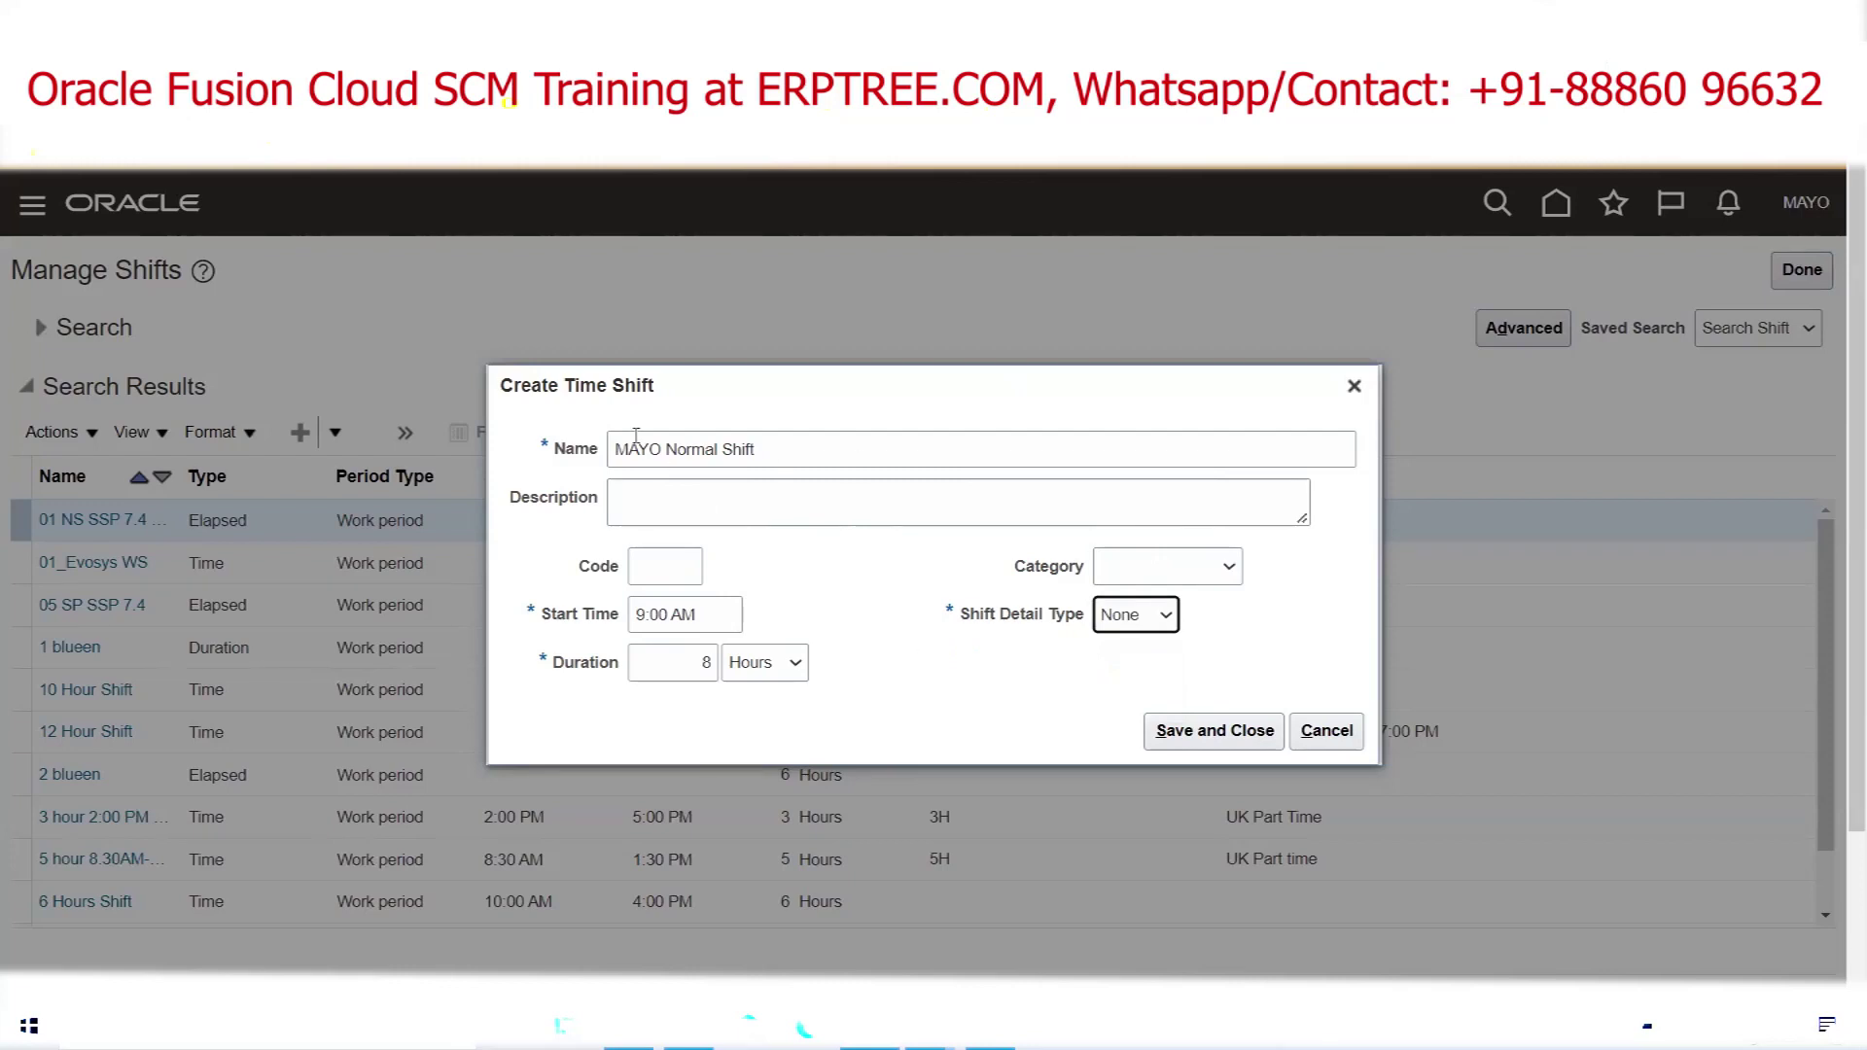
click(1211, 743)
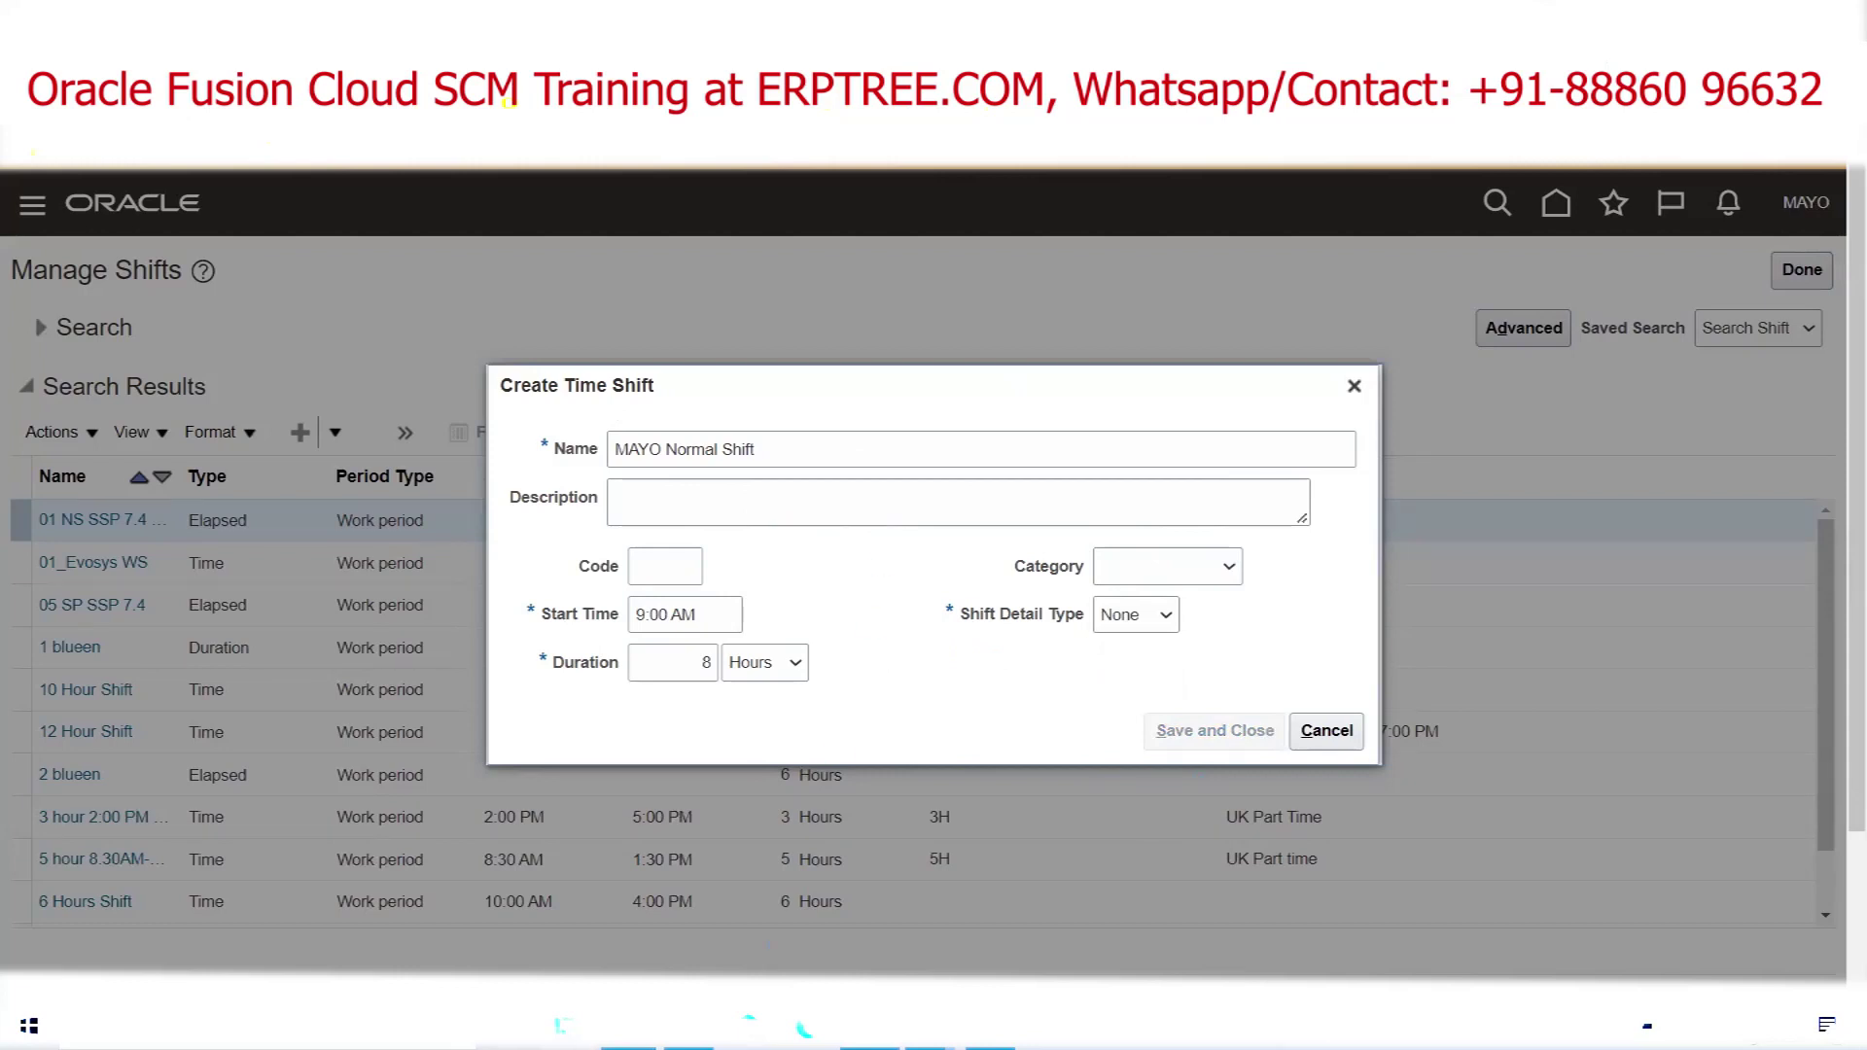
Check the facility shifts line in the spreadsheet checklist, switch back to Oracle and finish Manage Shifts to return to the project tasks
click(869, 1028)
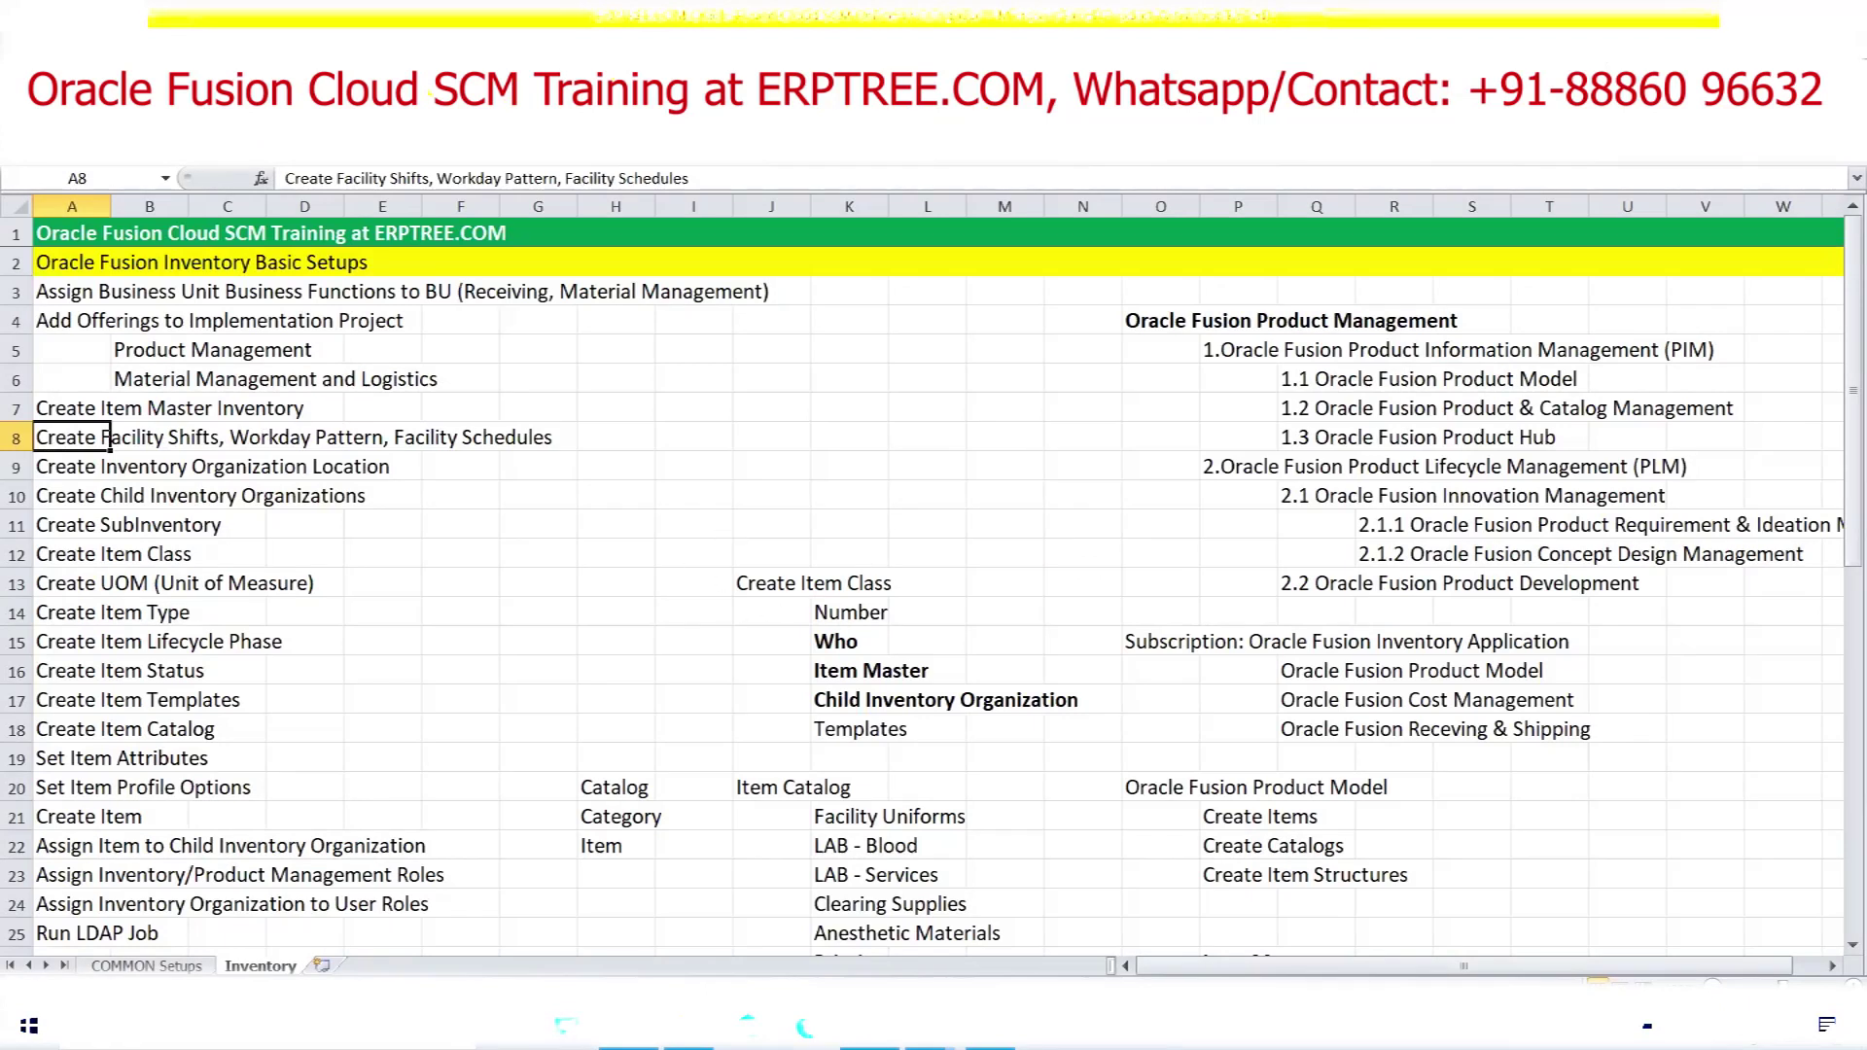
click(931, 1027)
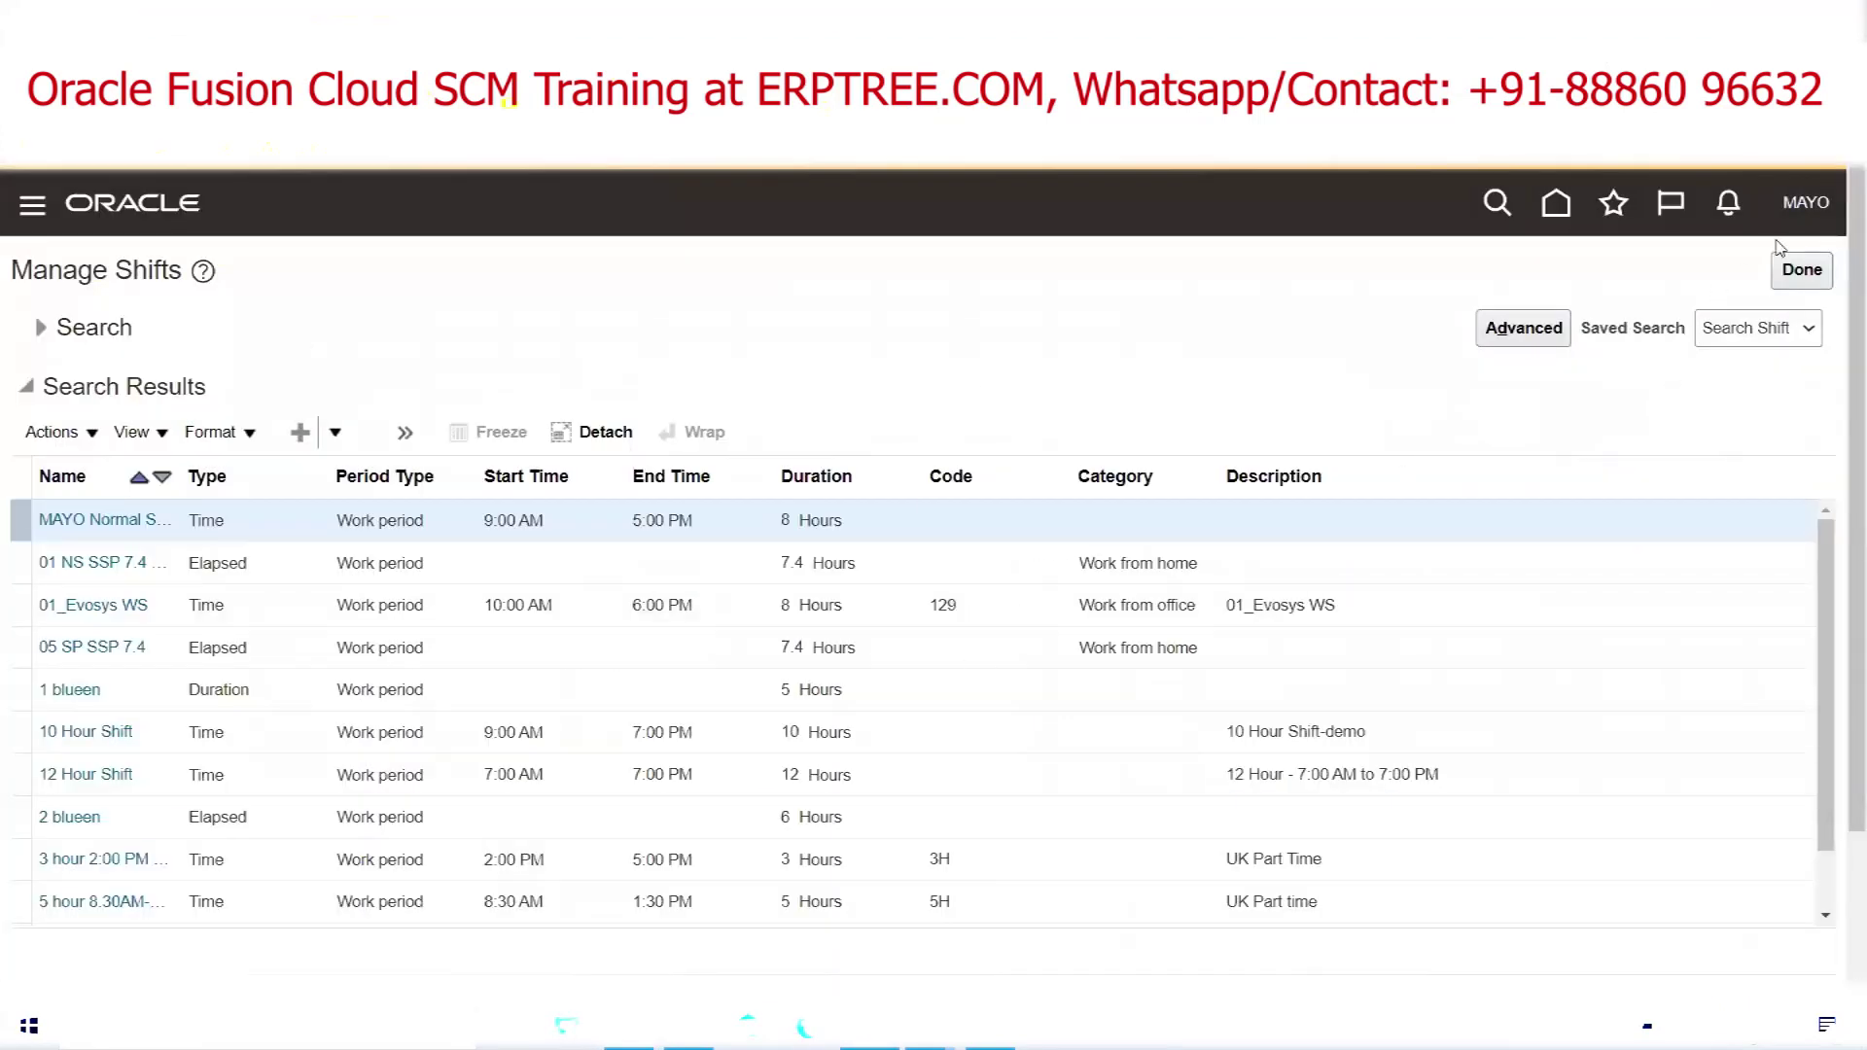
click(1801, 271)
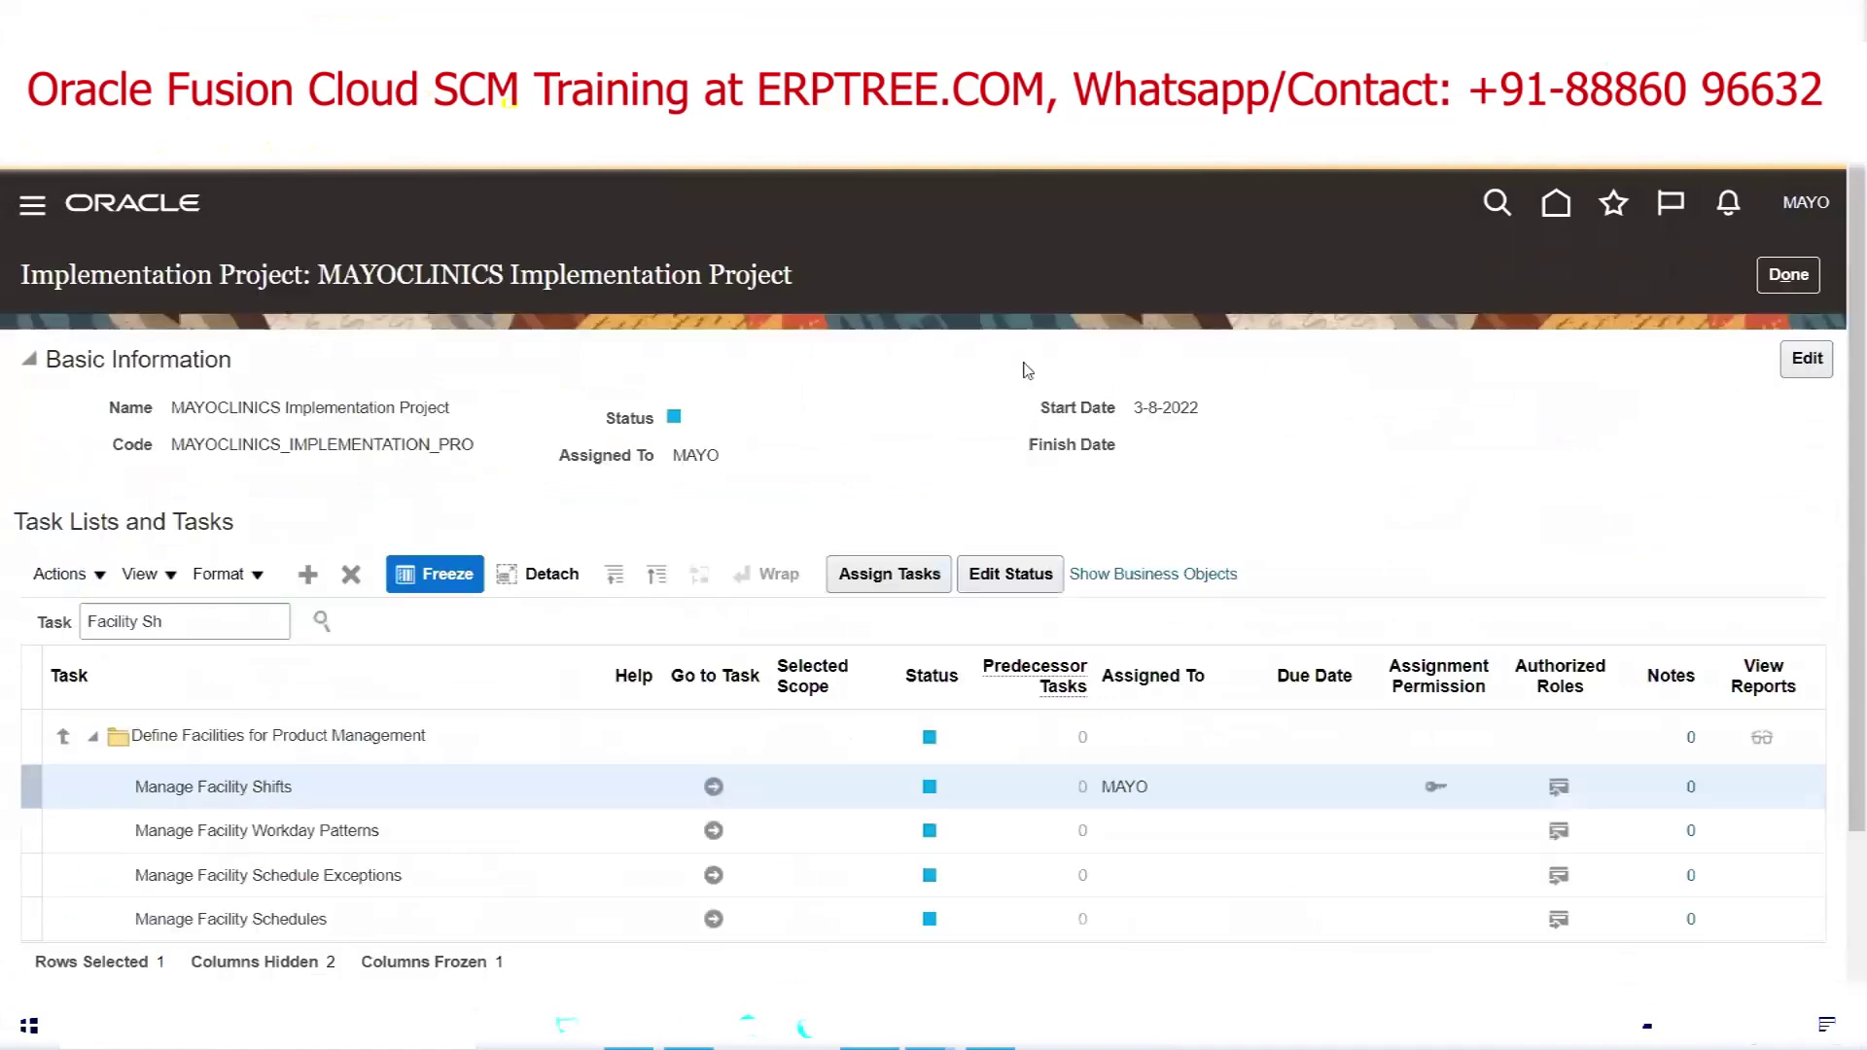
Open Manage Facility Workday Patterns and start a time workday pattern named MAYO Workday Pattern with a length of 7 days
scroll(777, 584, down, 2)
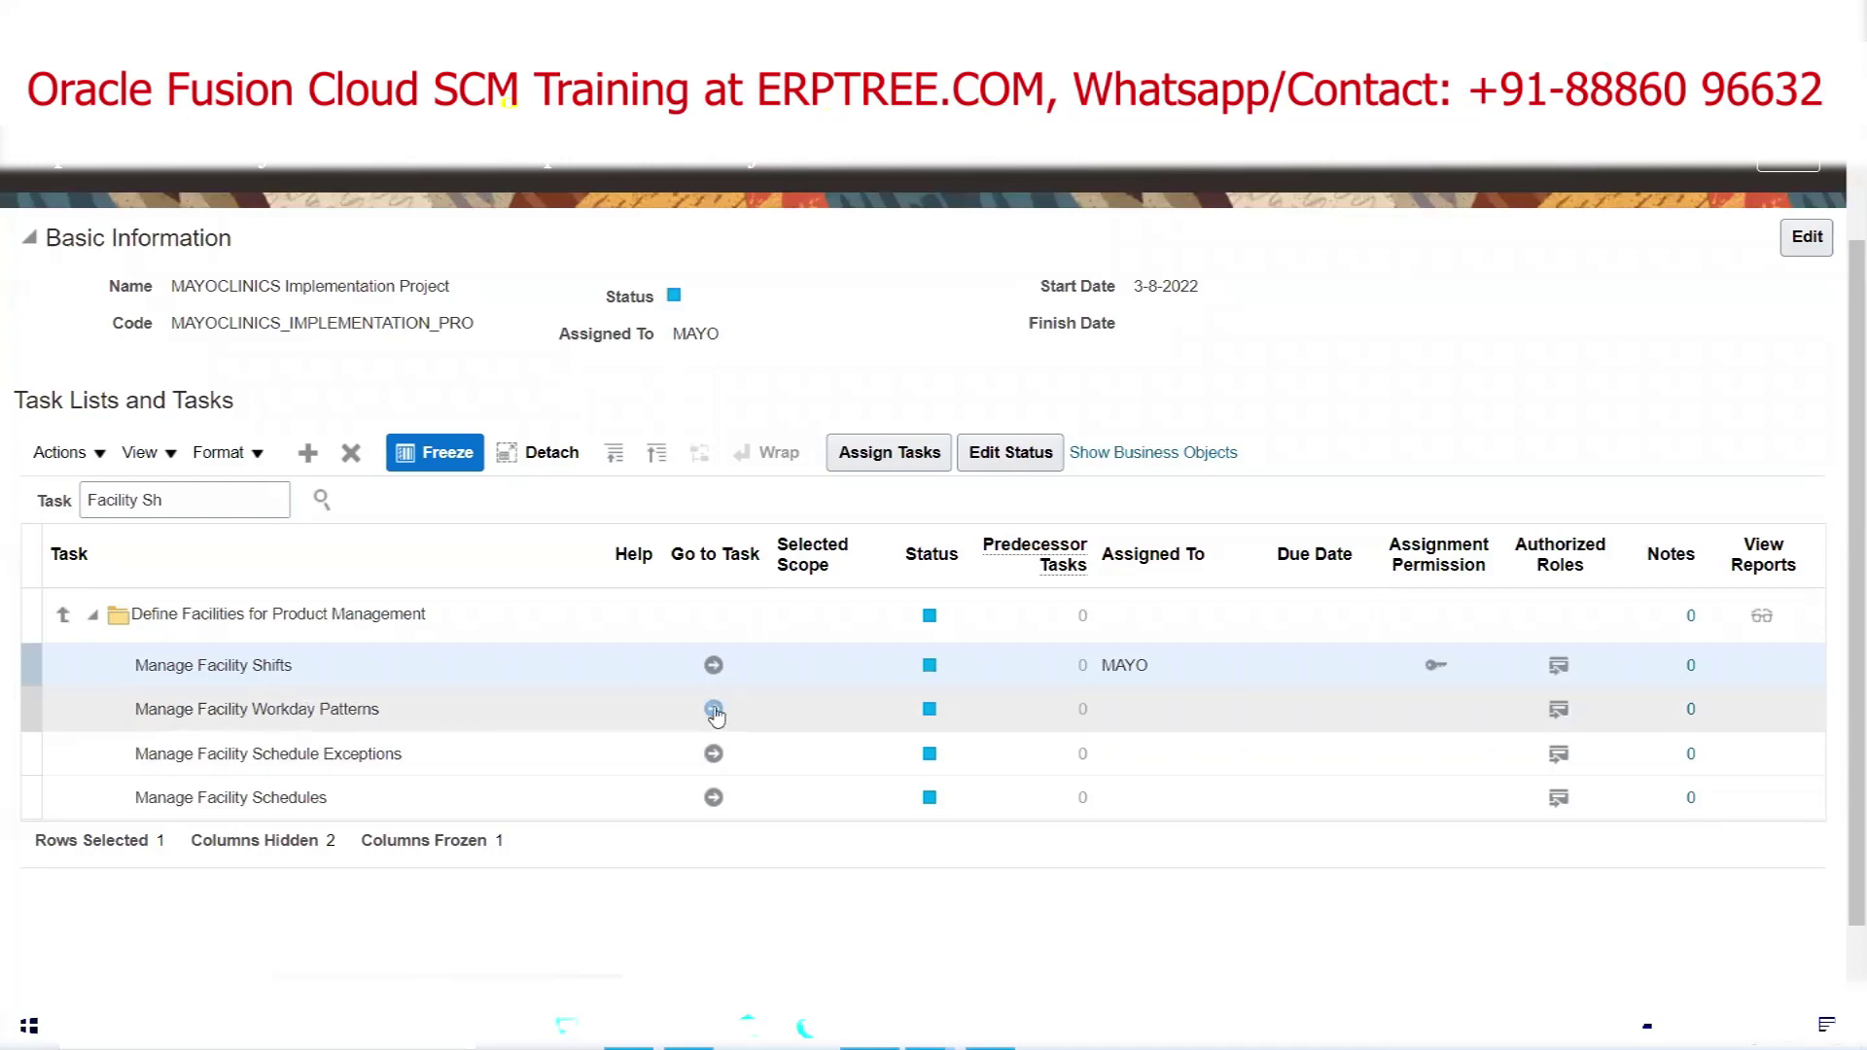
click(713, 711)
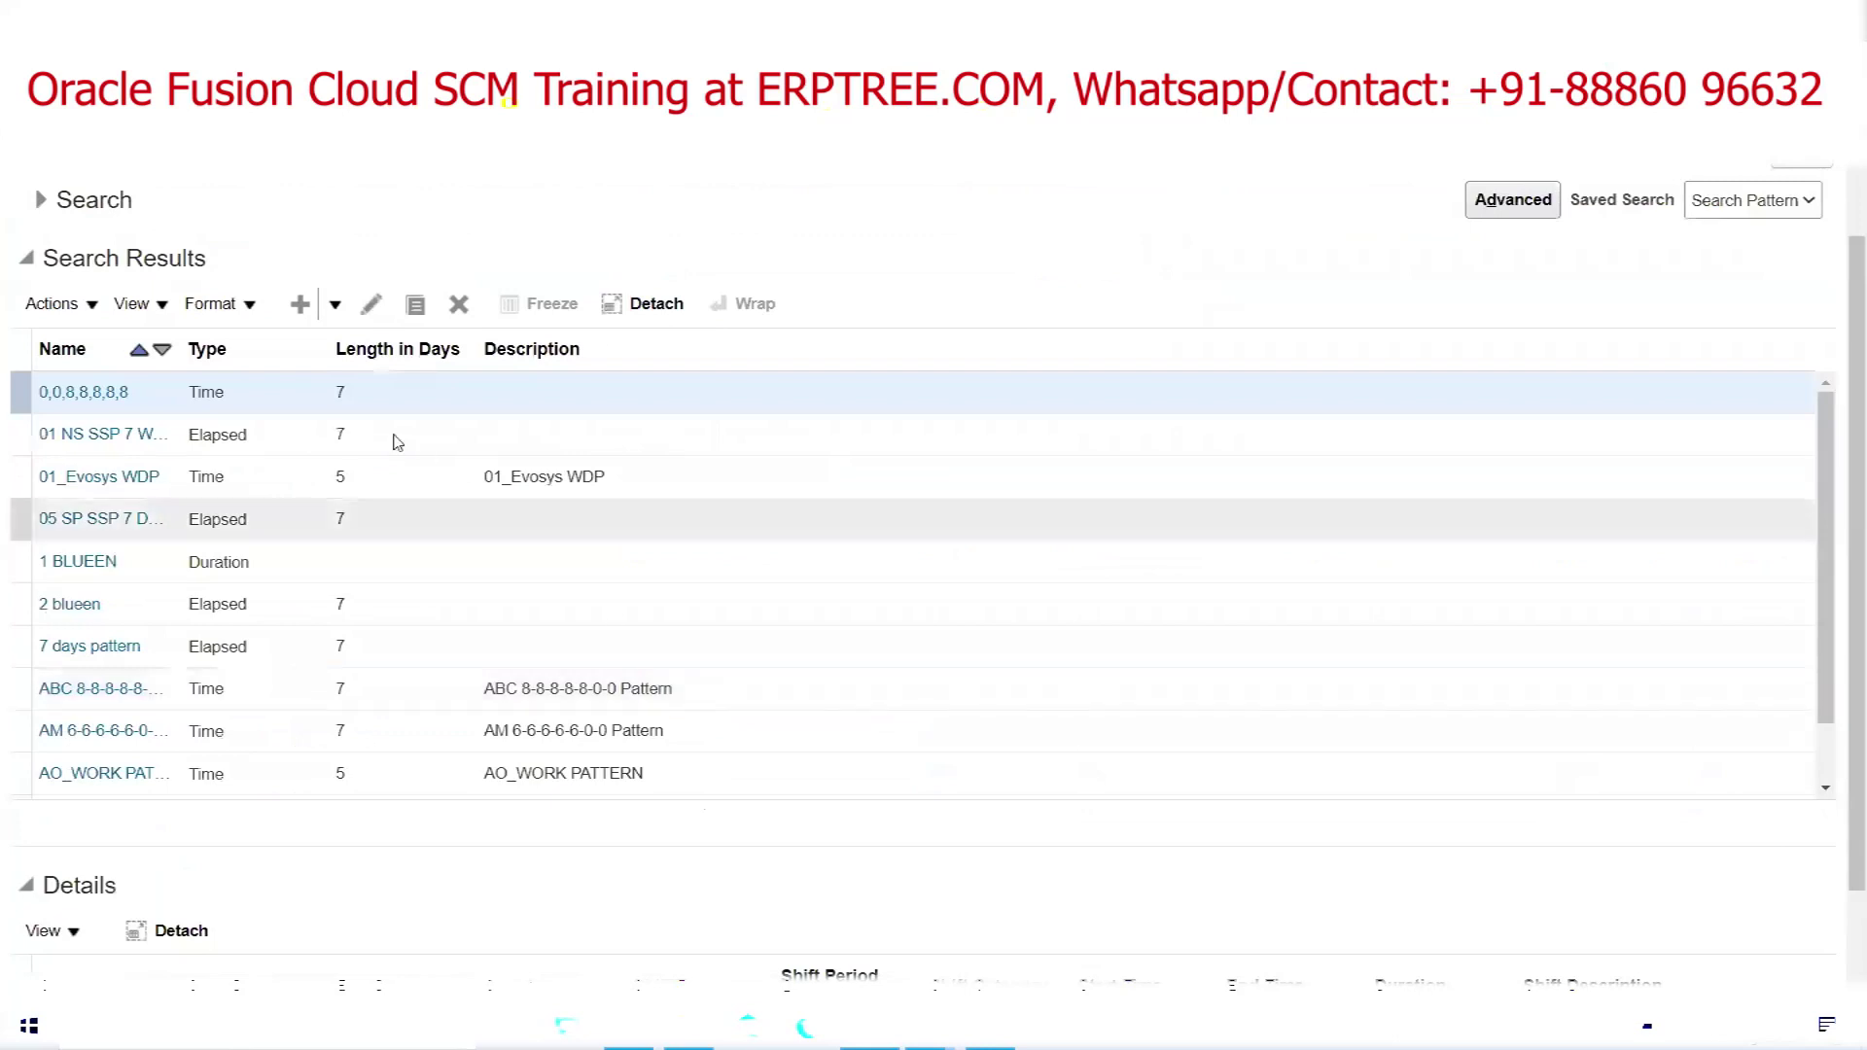
click(299, 307)
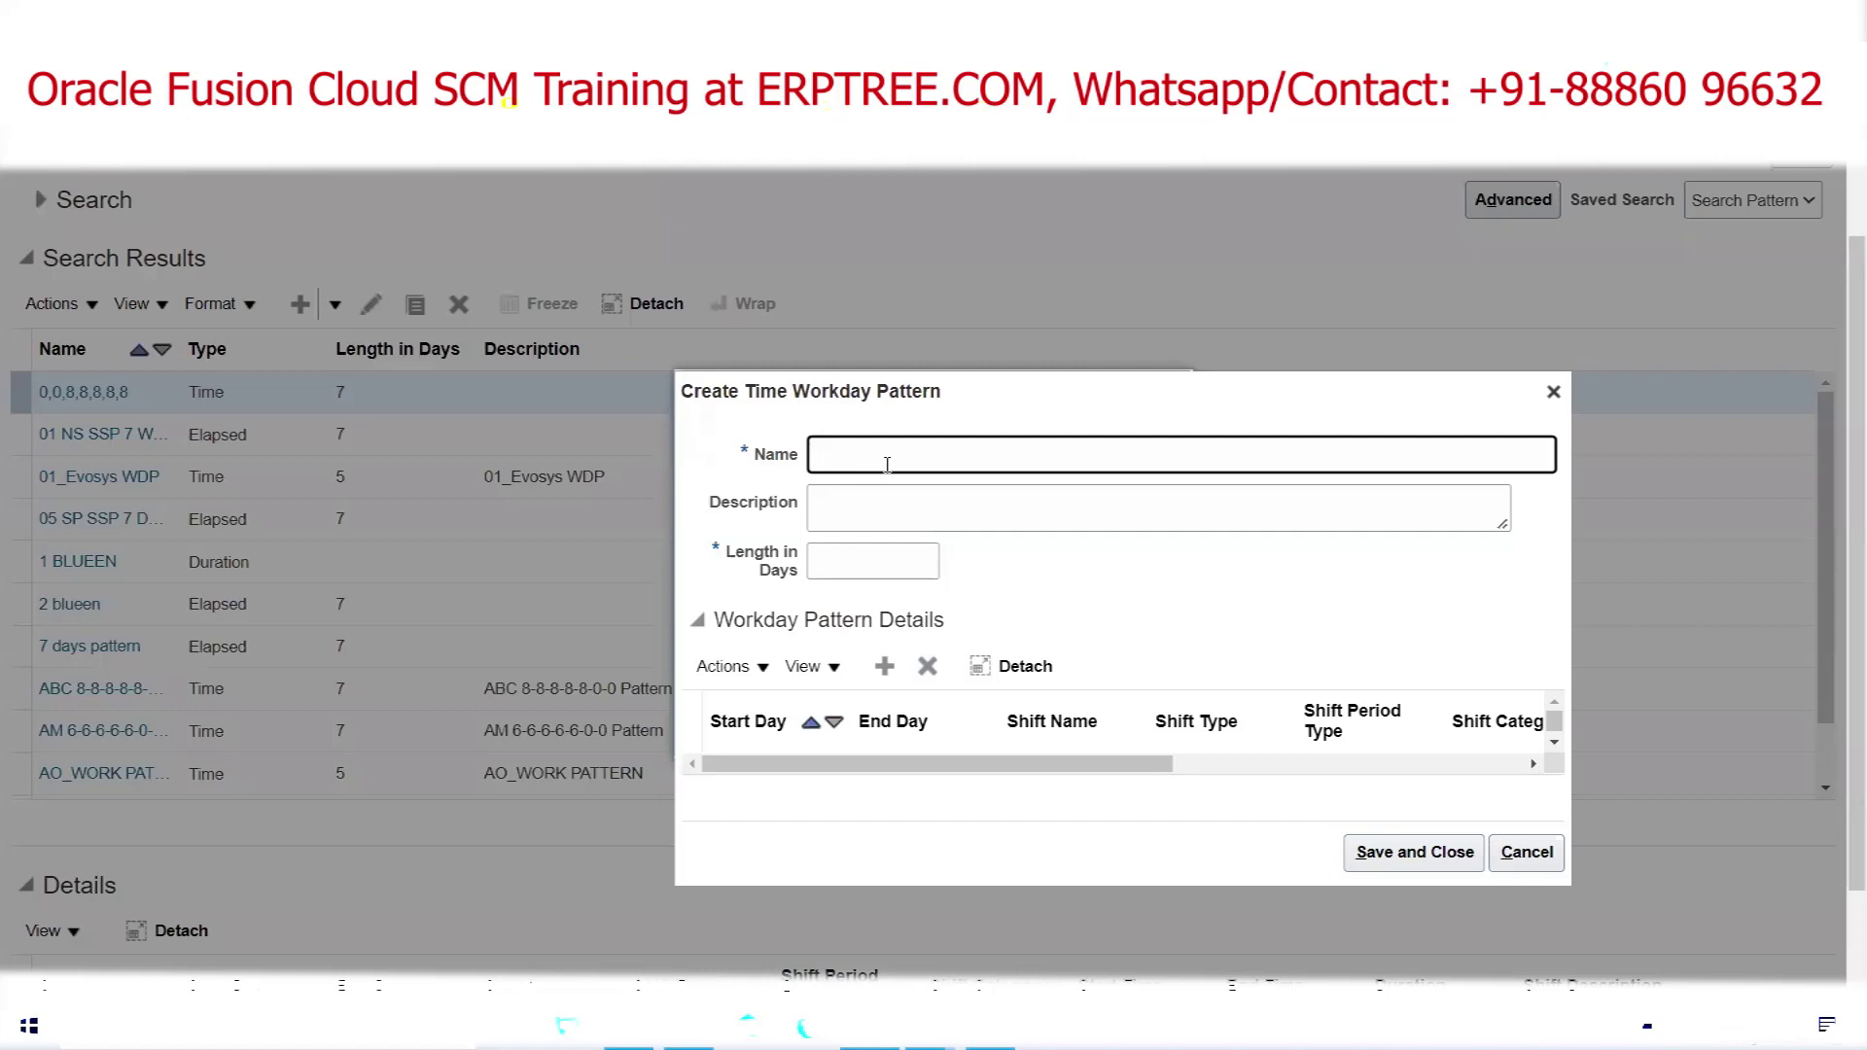
text(MAYO Workday Pattern)
click(836, 560)
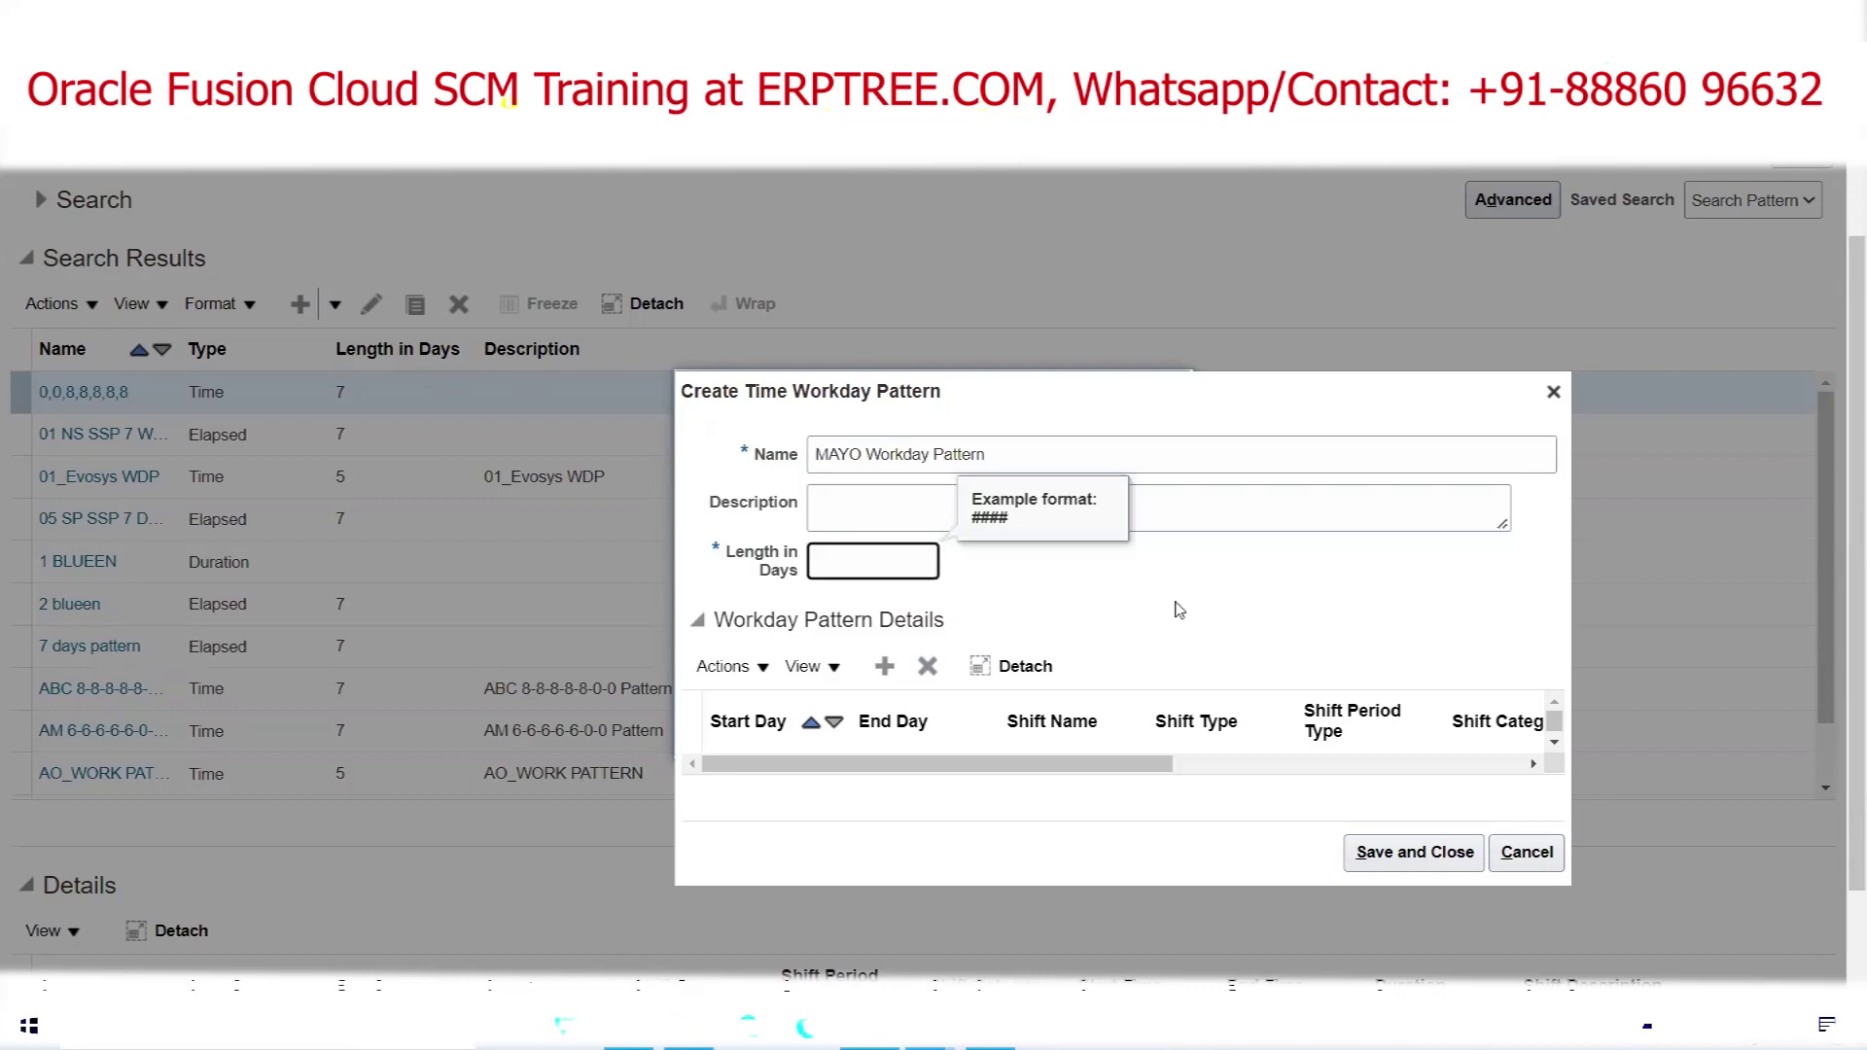
text(7)
key(Tab)
Add a workday pattern detail row with Start Day 1 and End Day 7
click(885, 666)
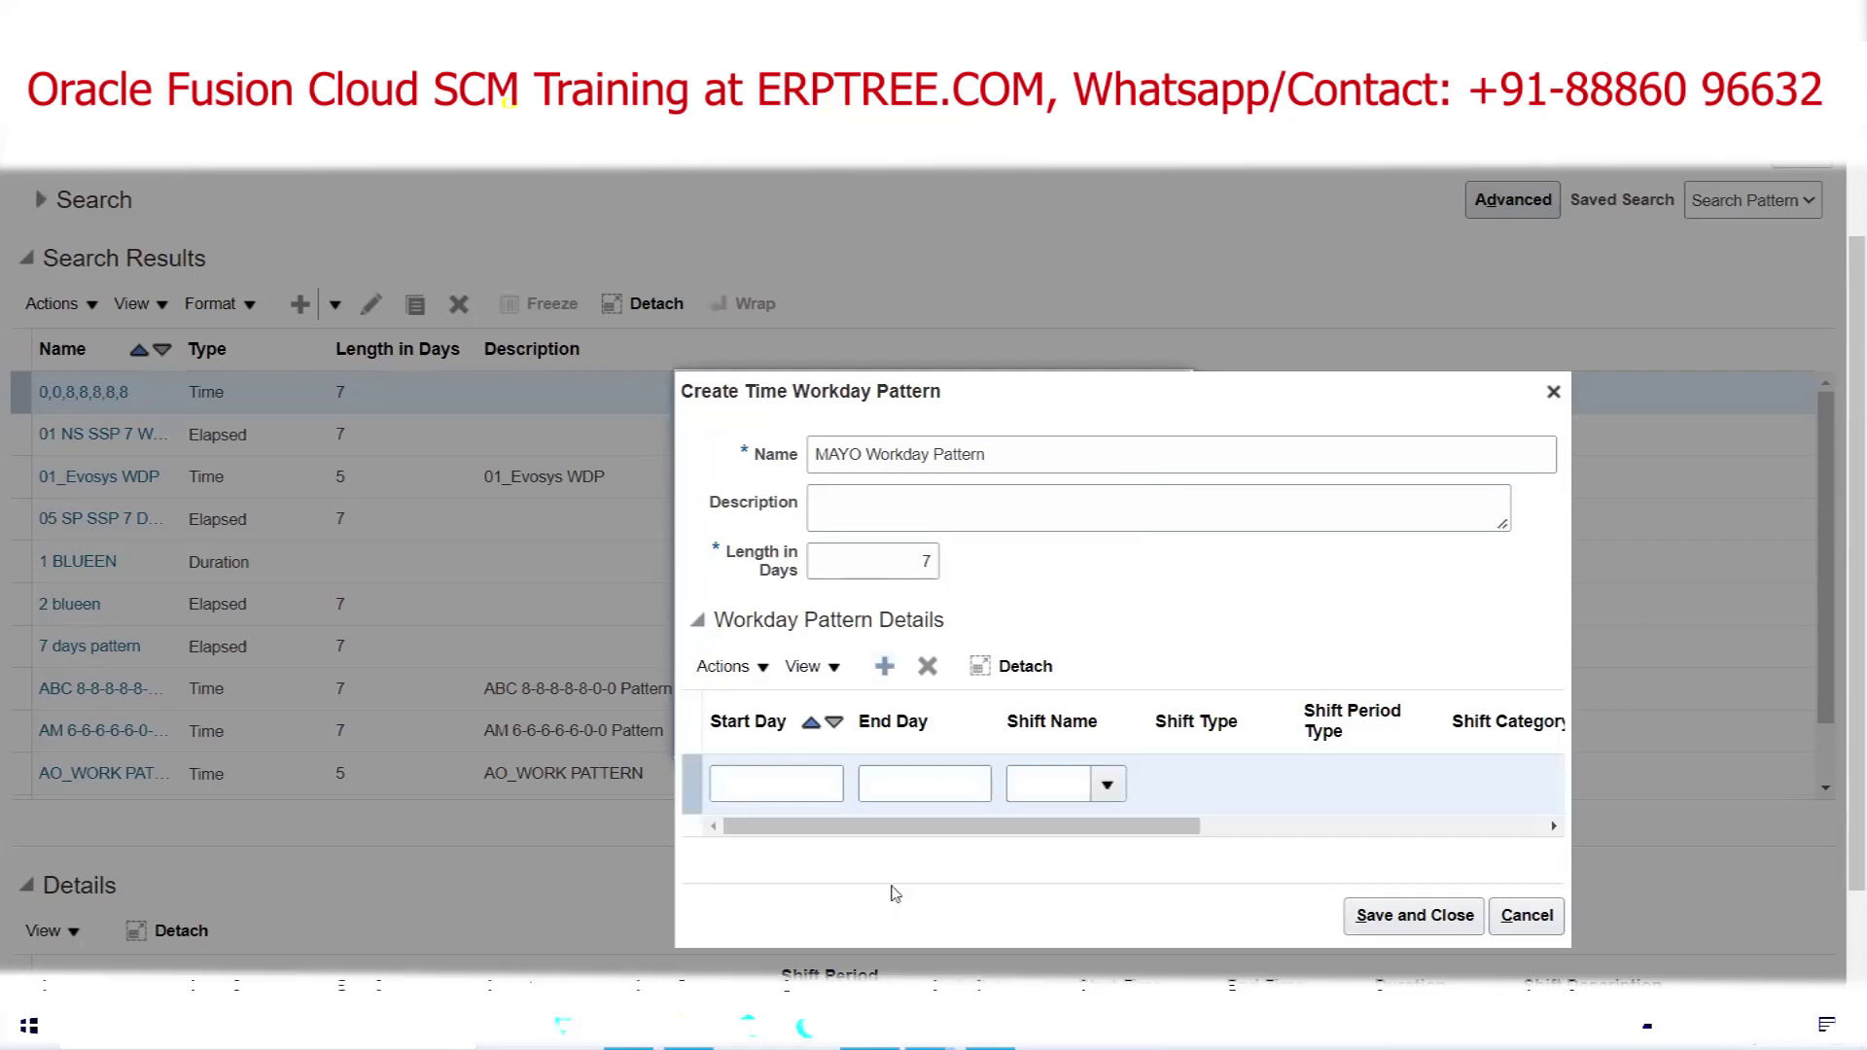
click(807, 783)
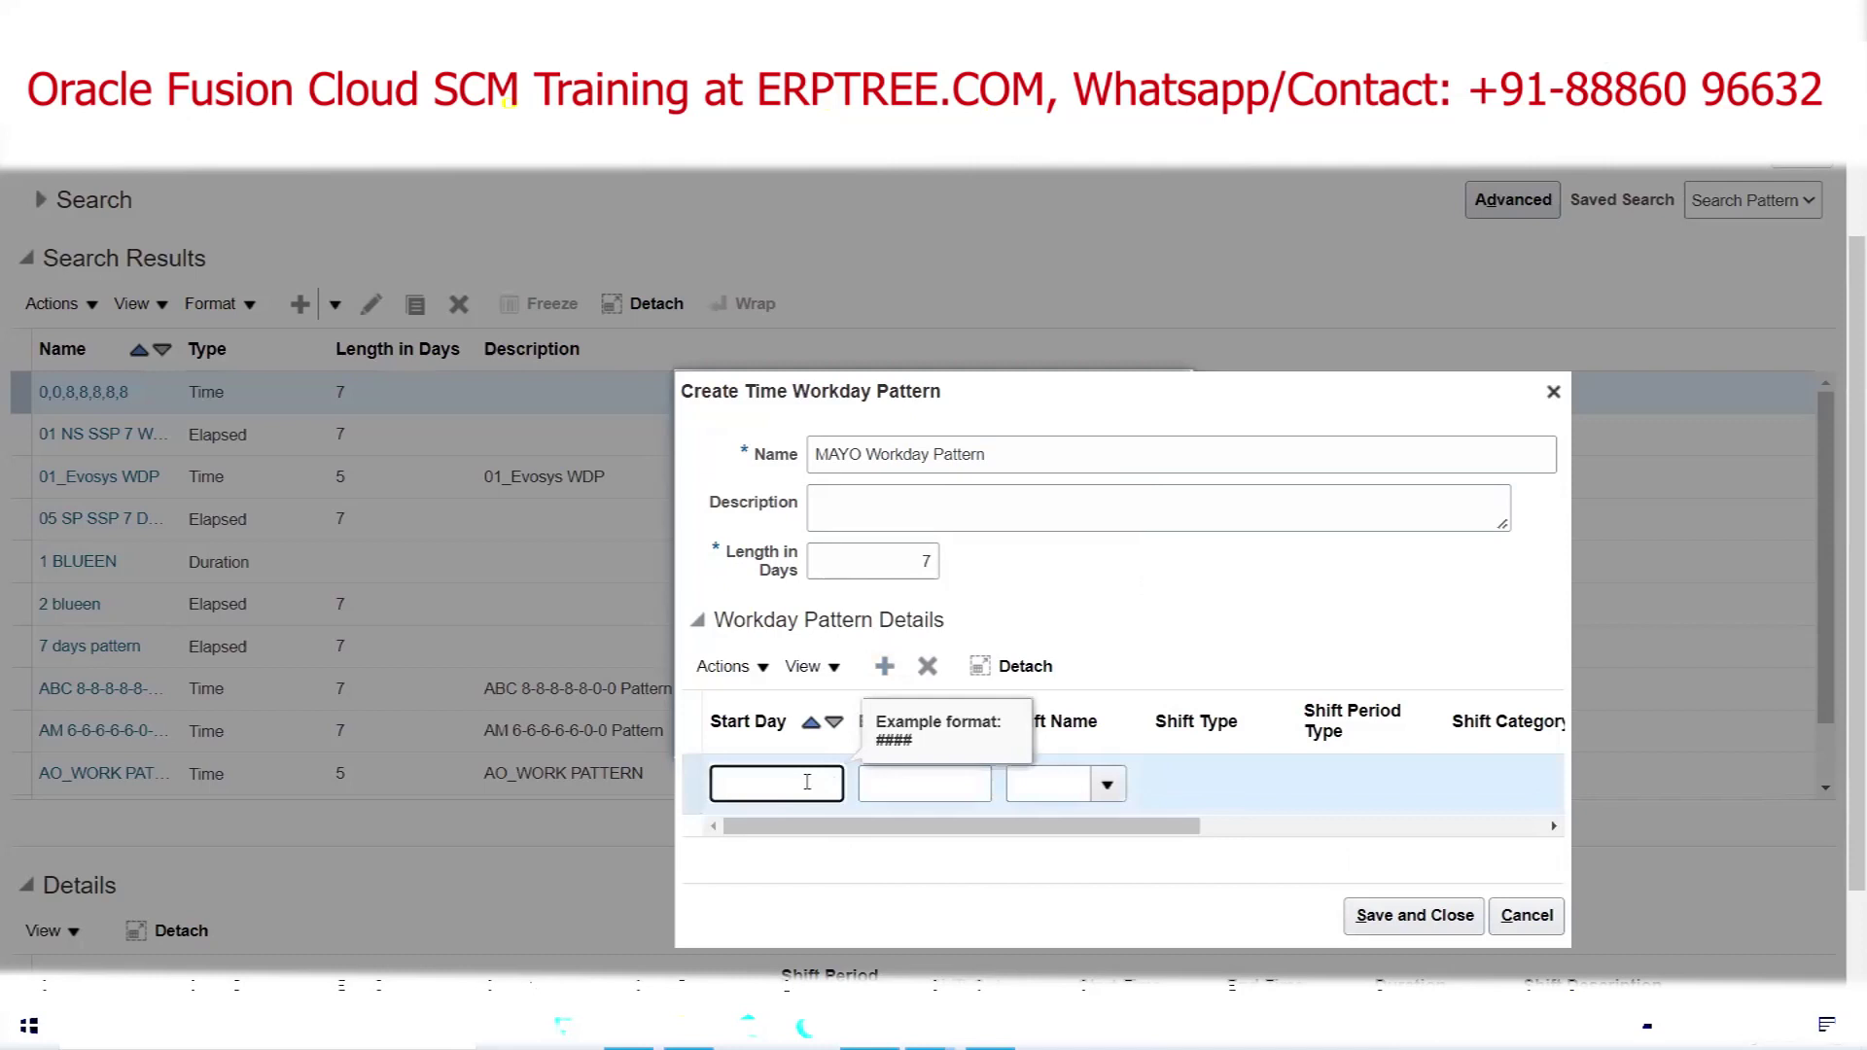
text(1)
key(Tab)
text(7)
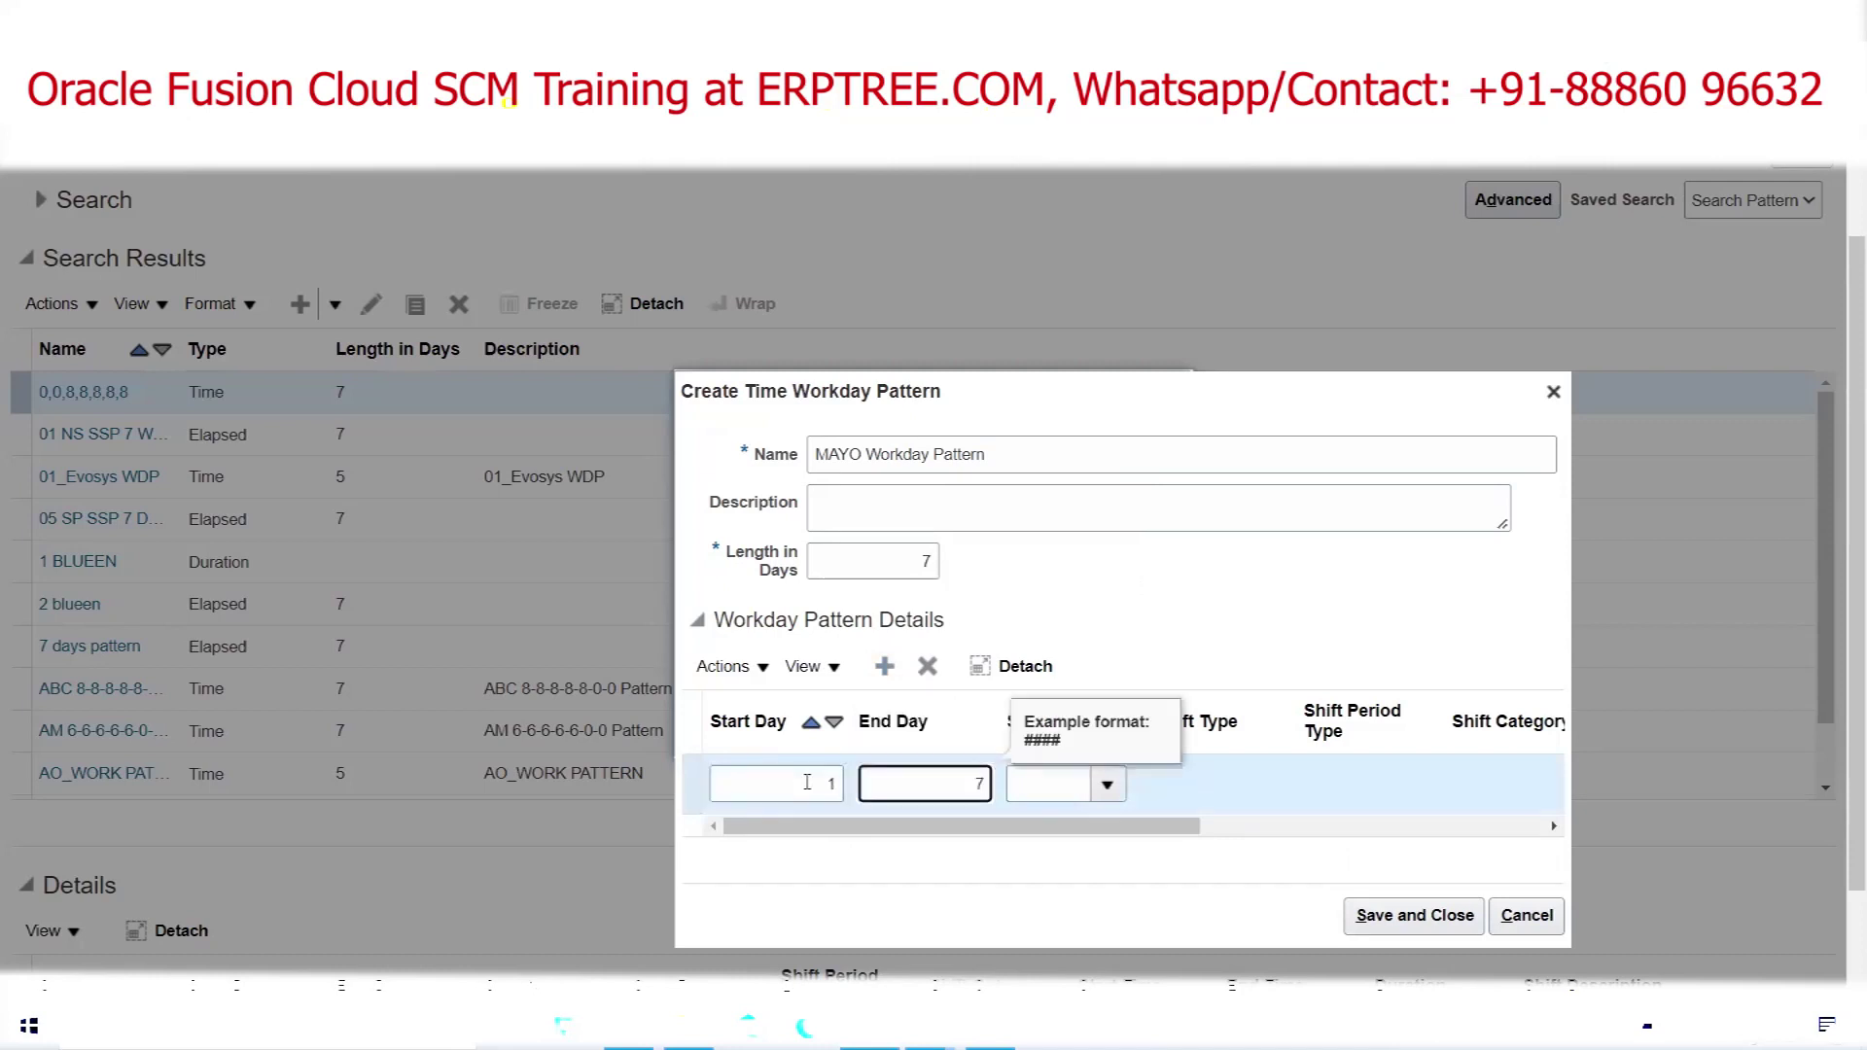
click(1132, 604)
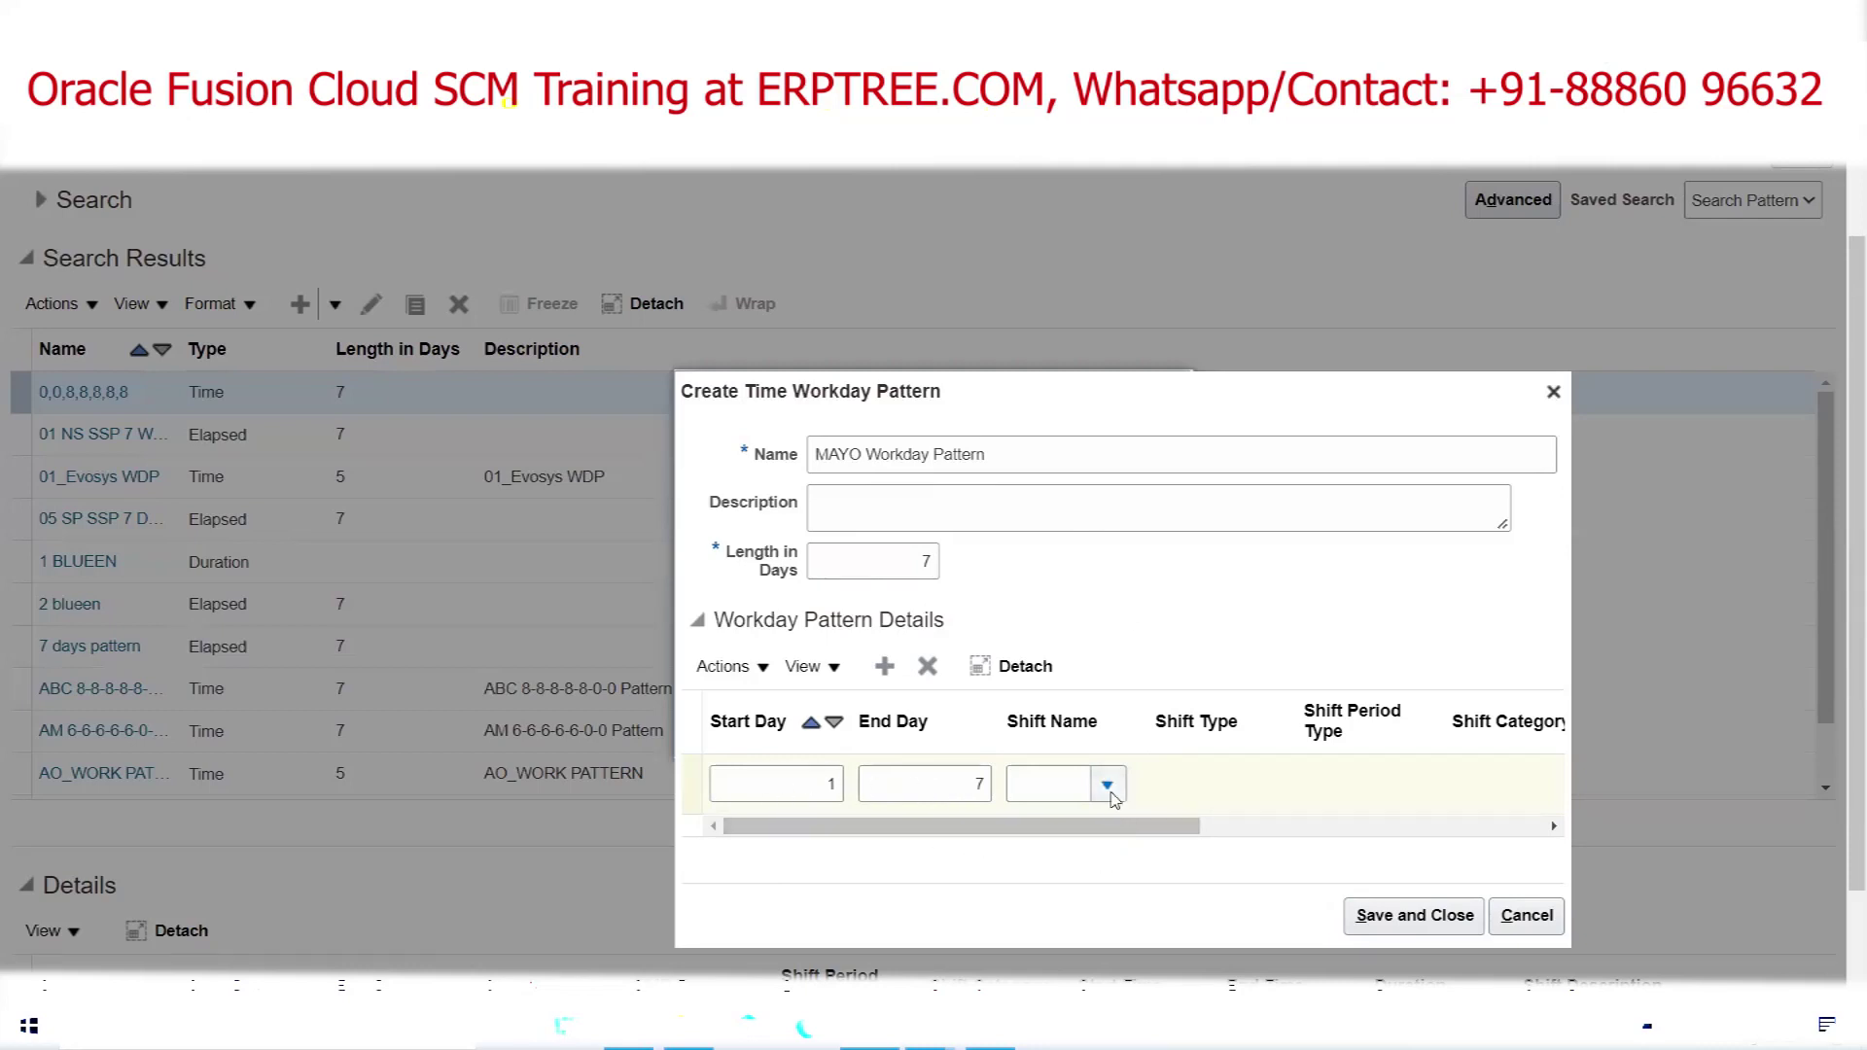
Search the shift names for MAYO, assign MAYO Normal Shift to the pattern row, and review the row's shift details
click(1107, 786)
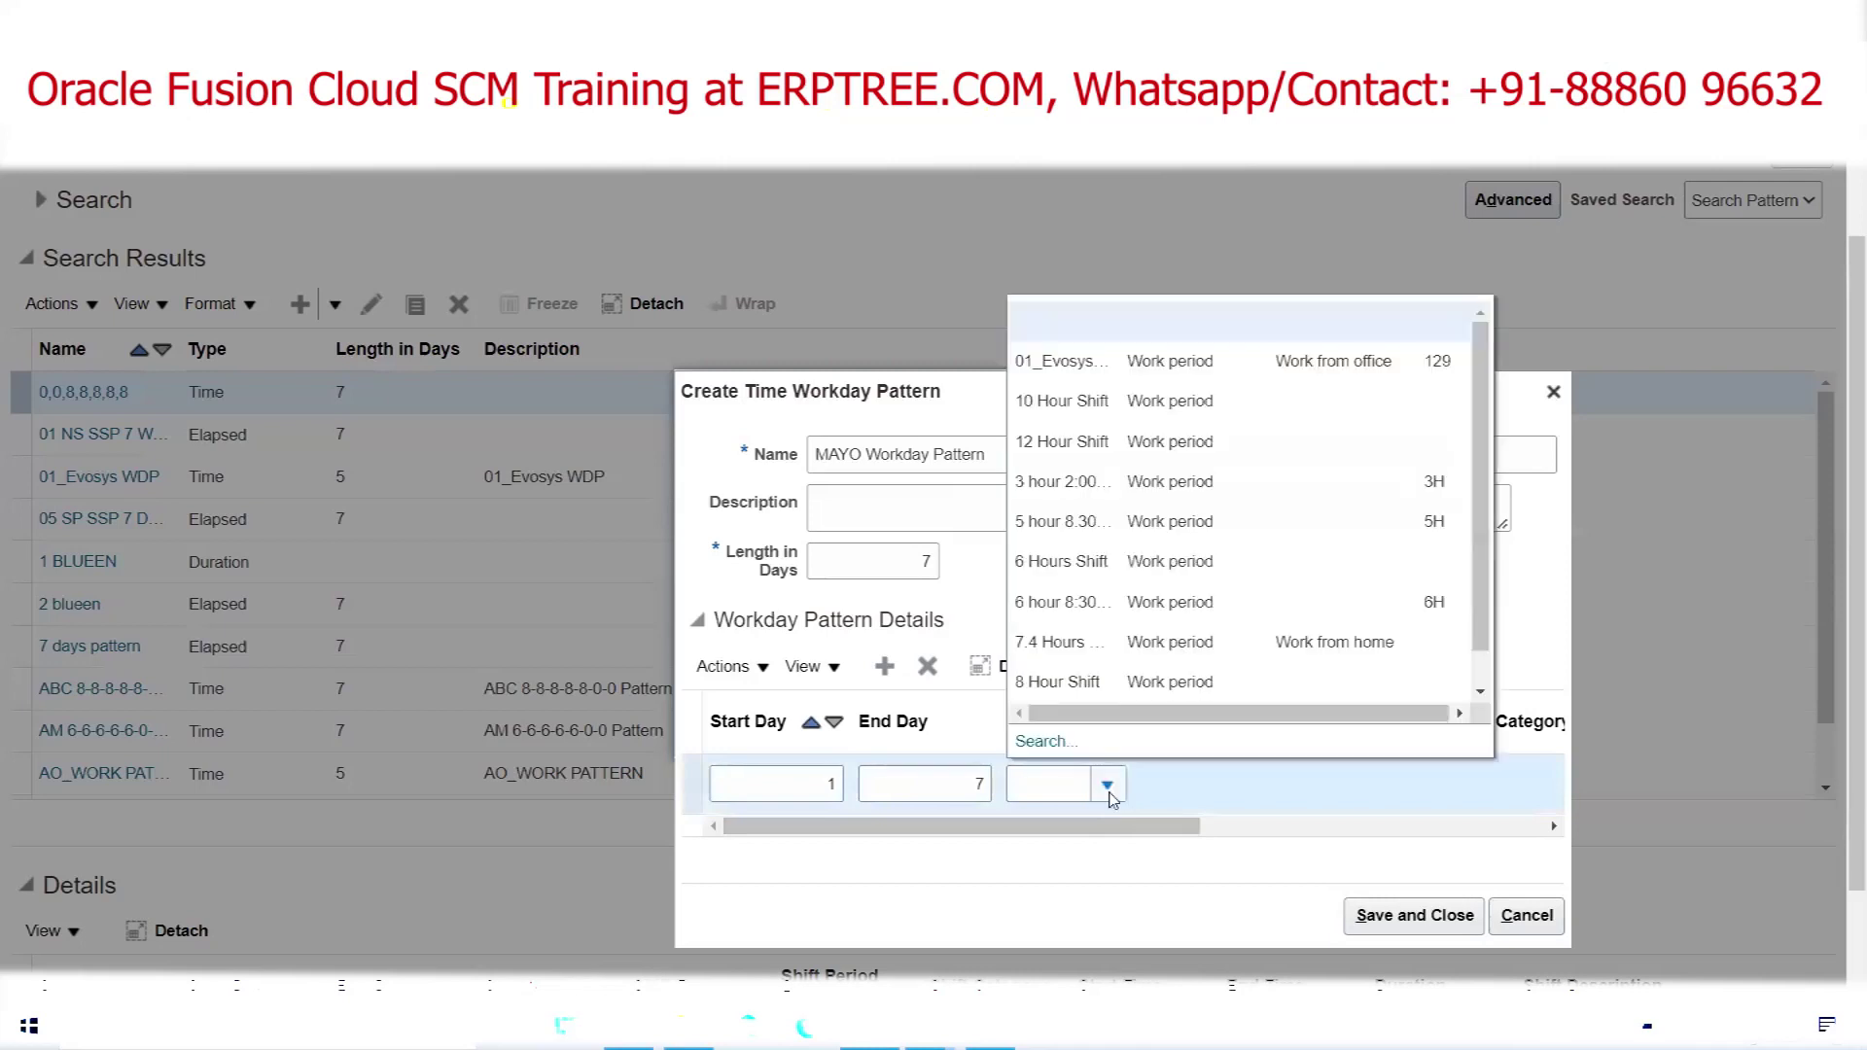
click(1050, 742)
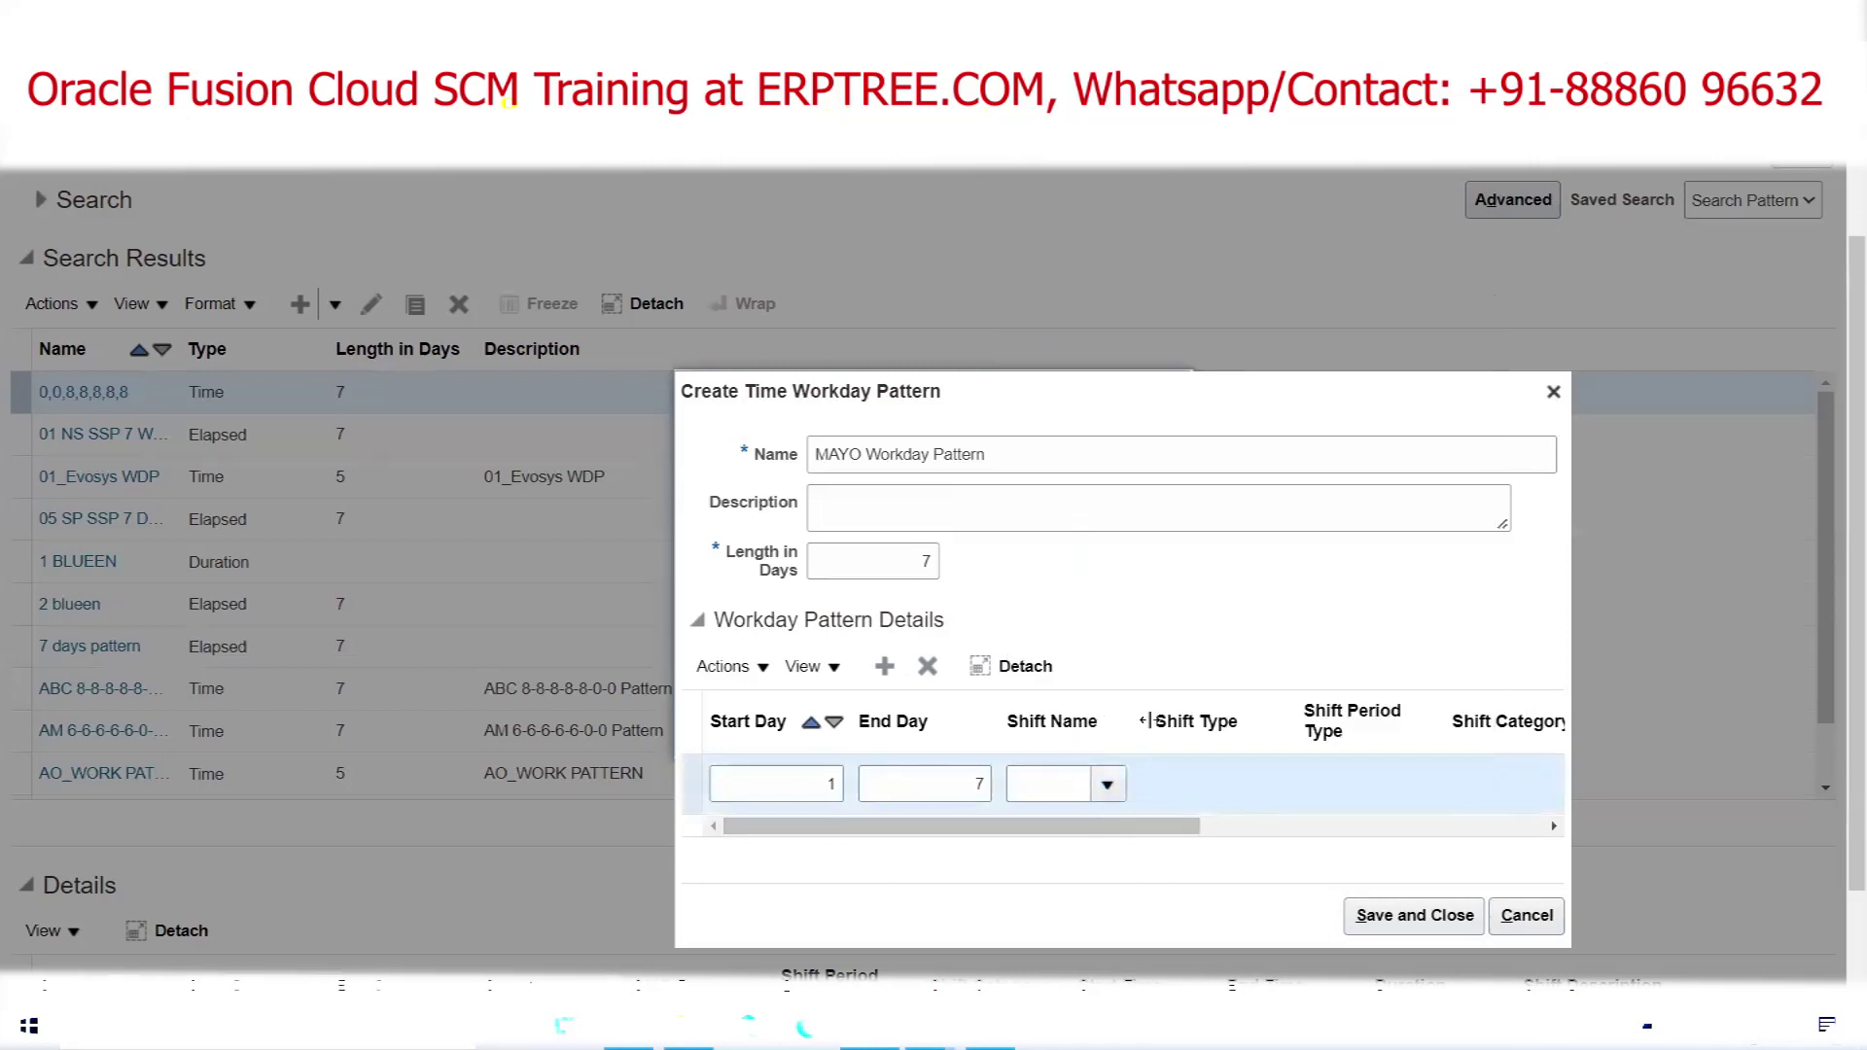
click(1017, 499)
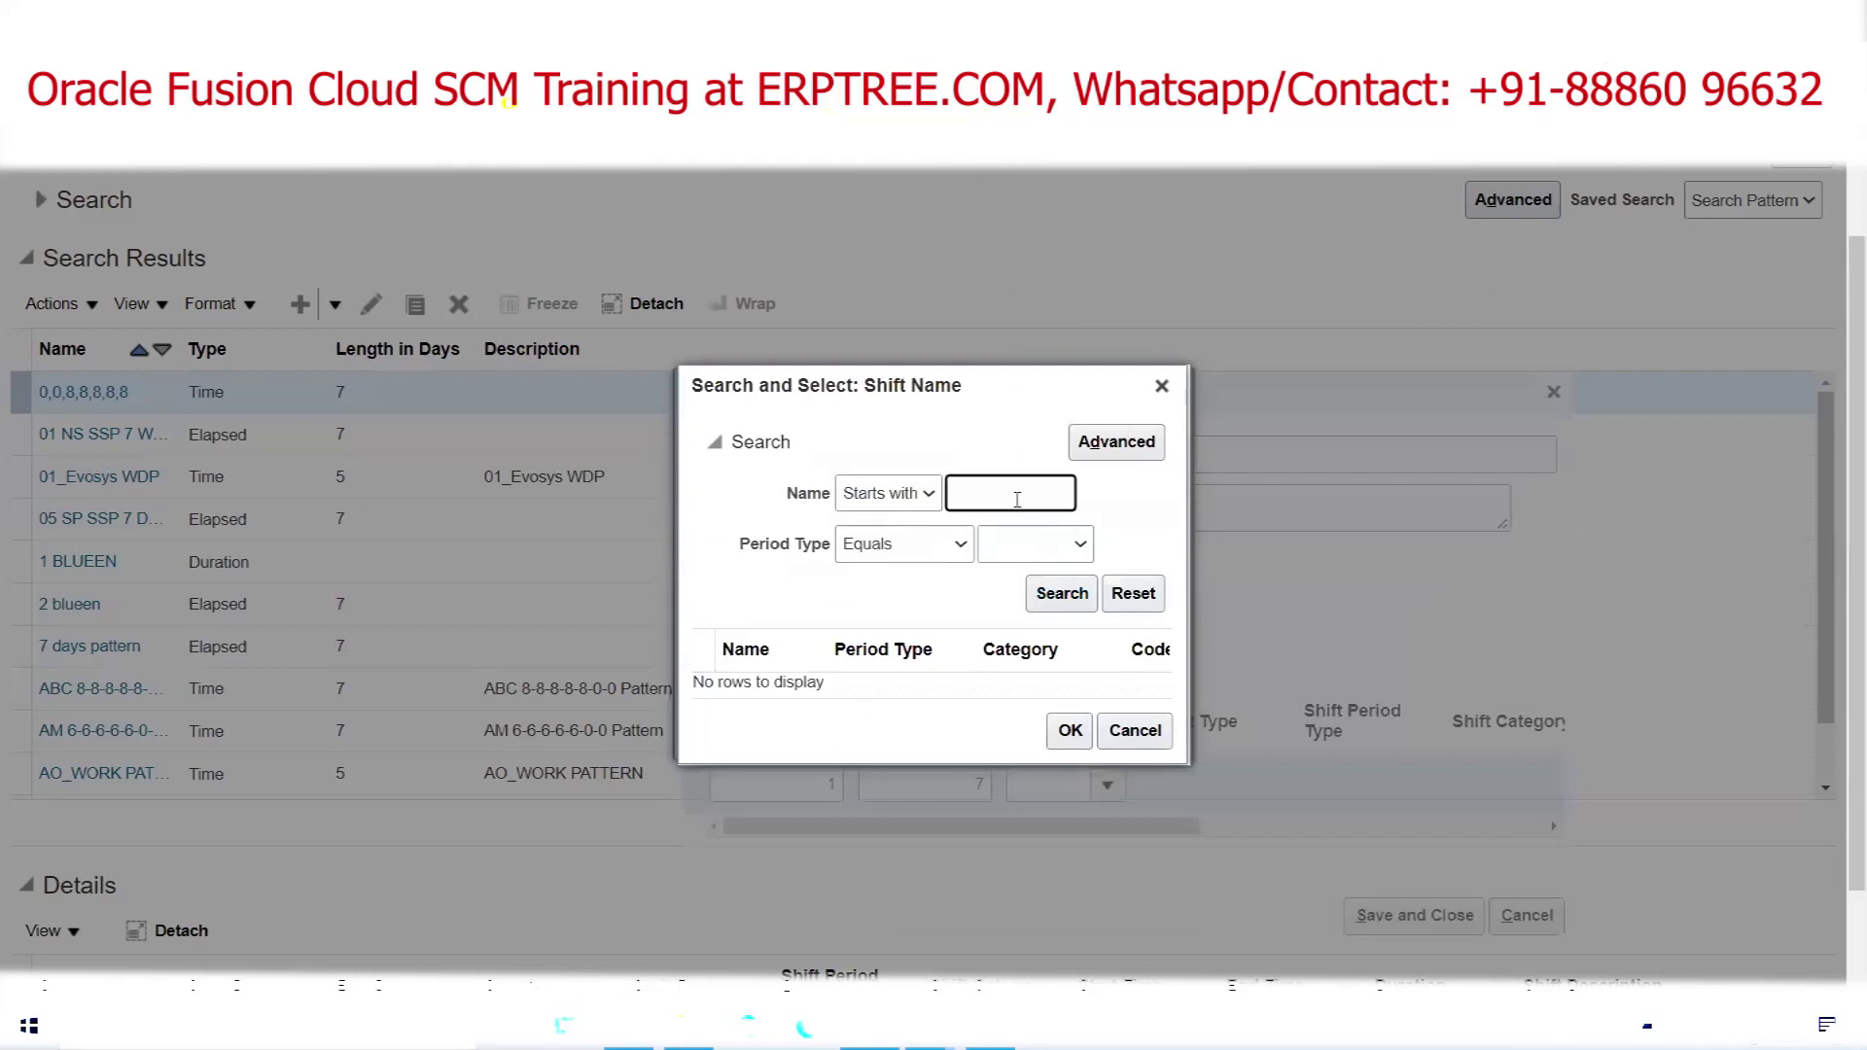
text(MAYO)
click(1058, 601)
click(872, 681)
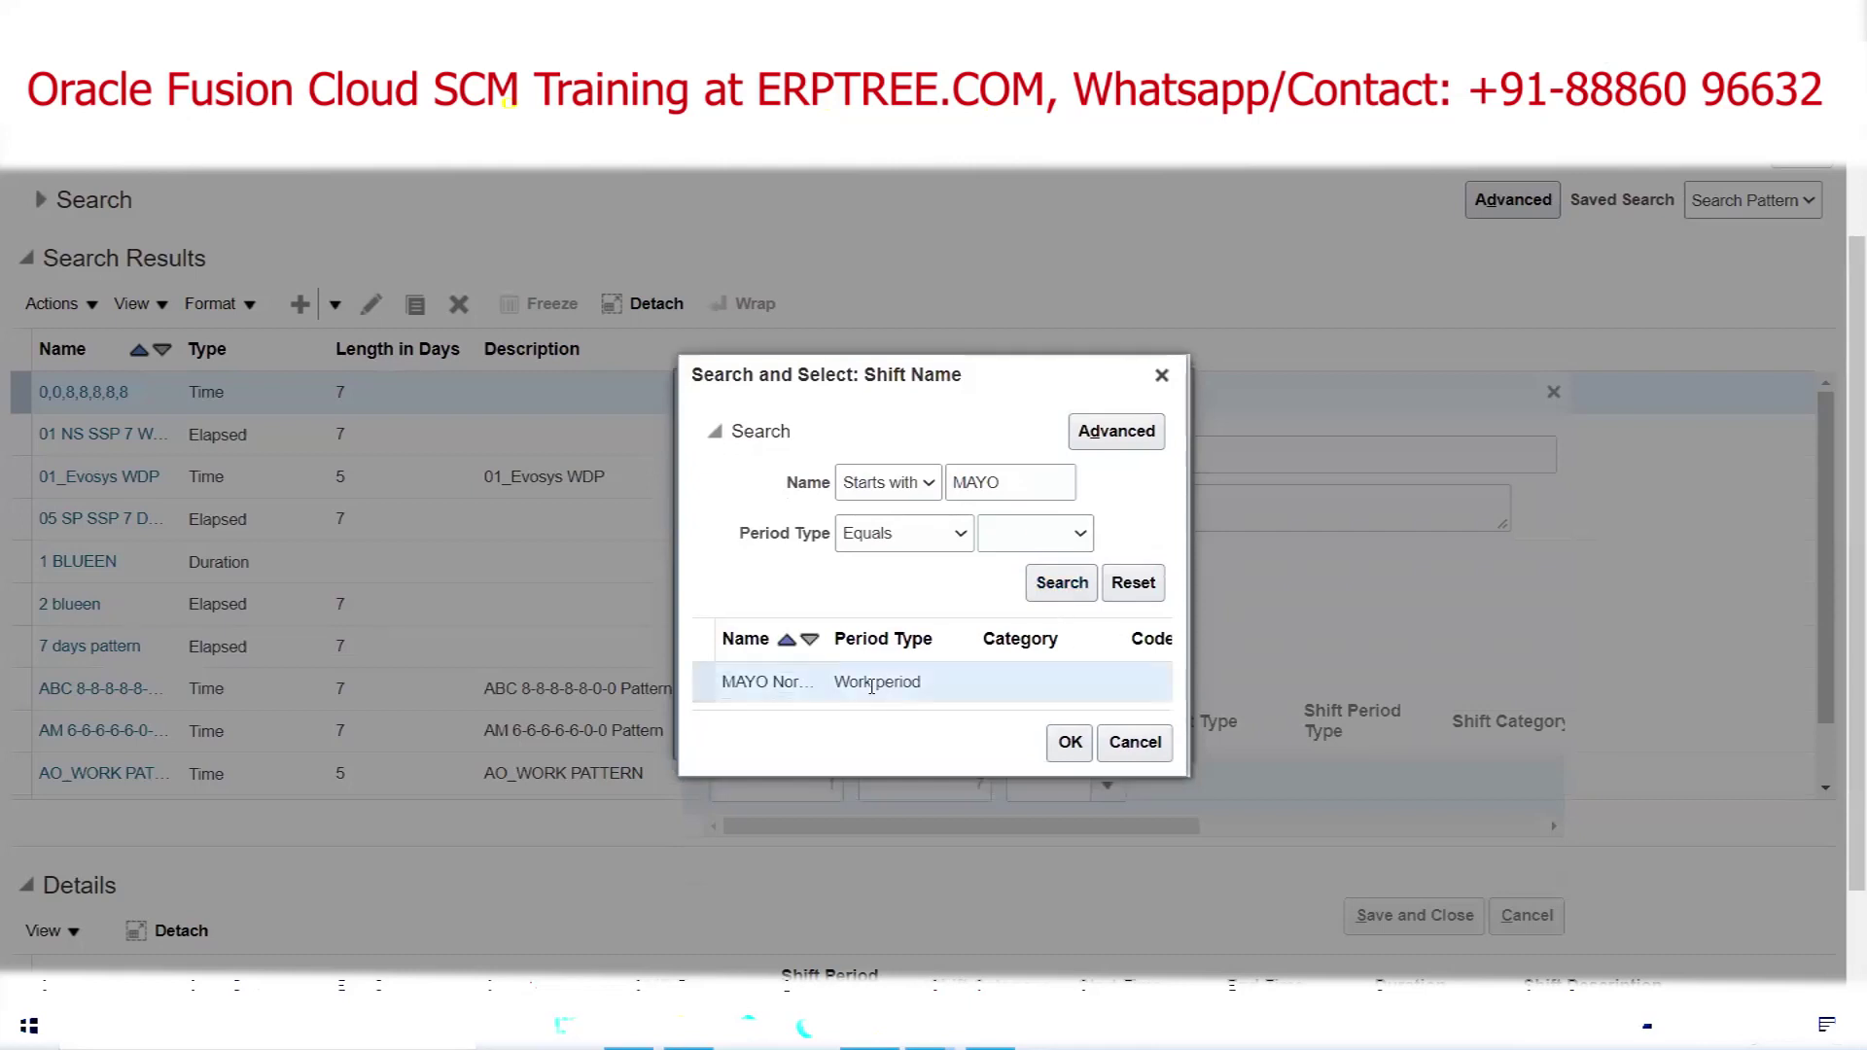
click(1069, 743)
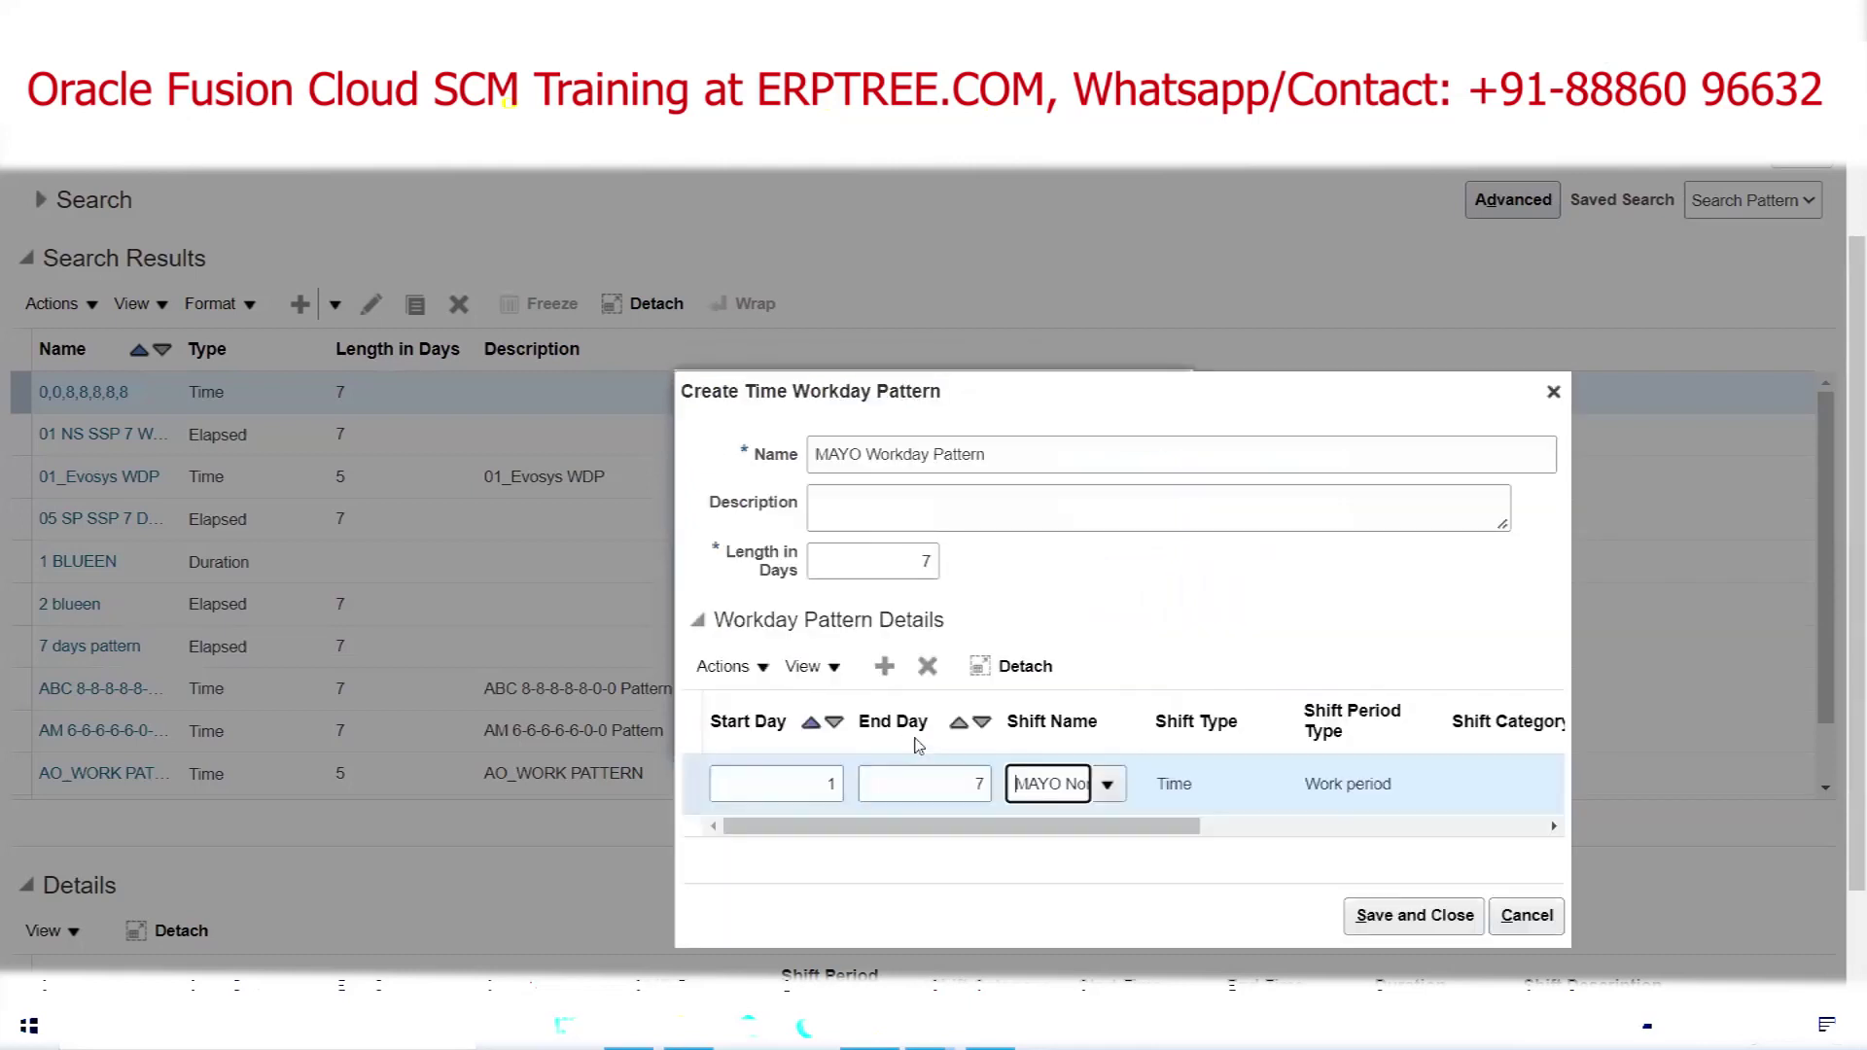
drag(1099, 827, 1266, 843)
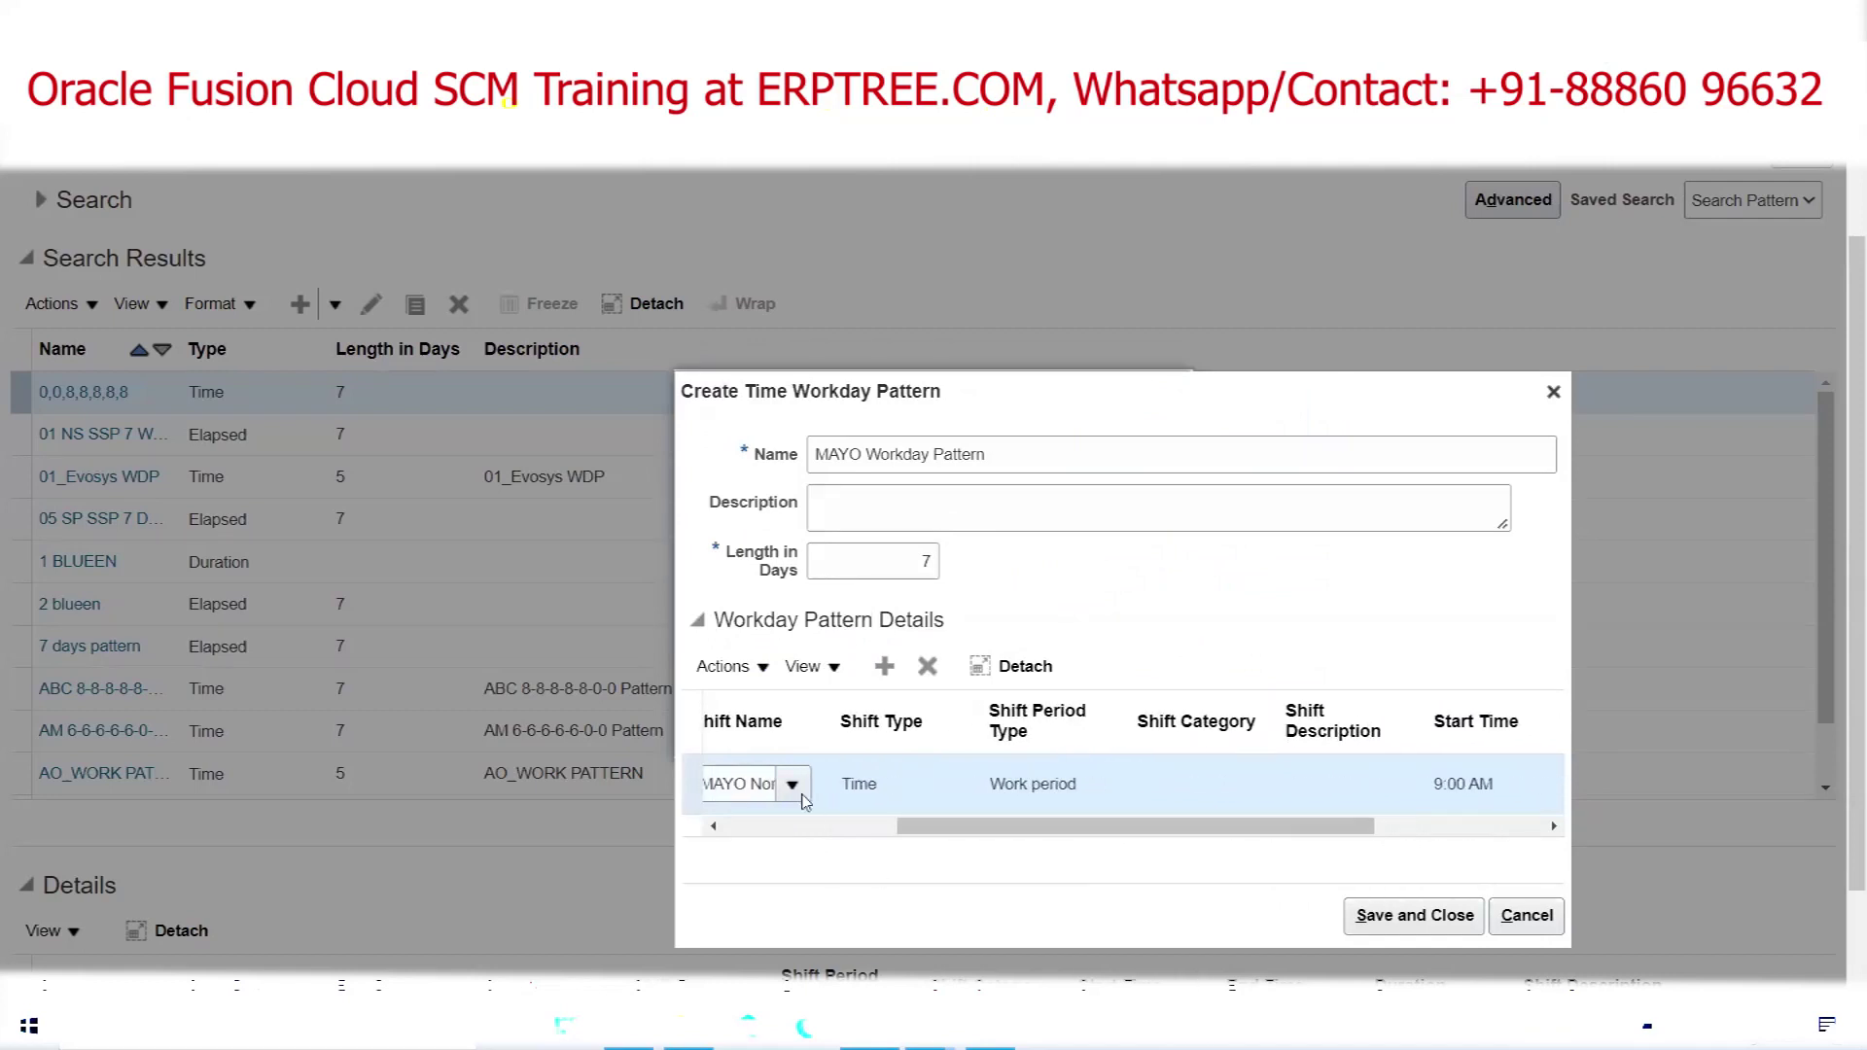
Review the shift's times and duration in the pattern row, save MAYO Workday Pattern and return to the project tasks
drag(948, 828, 1179, 849)
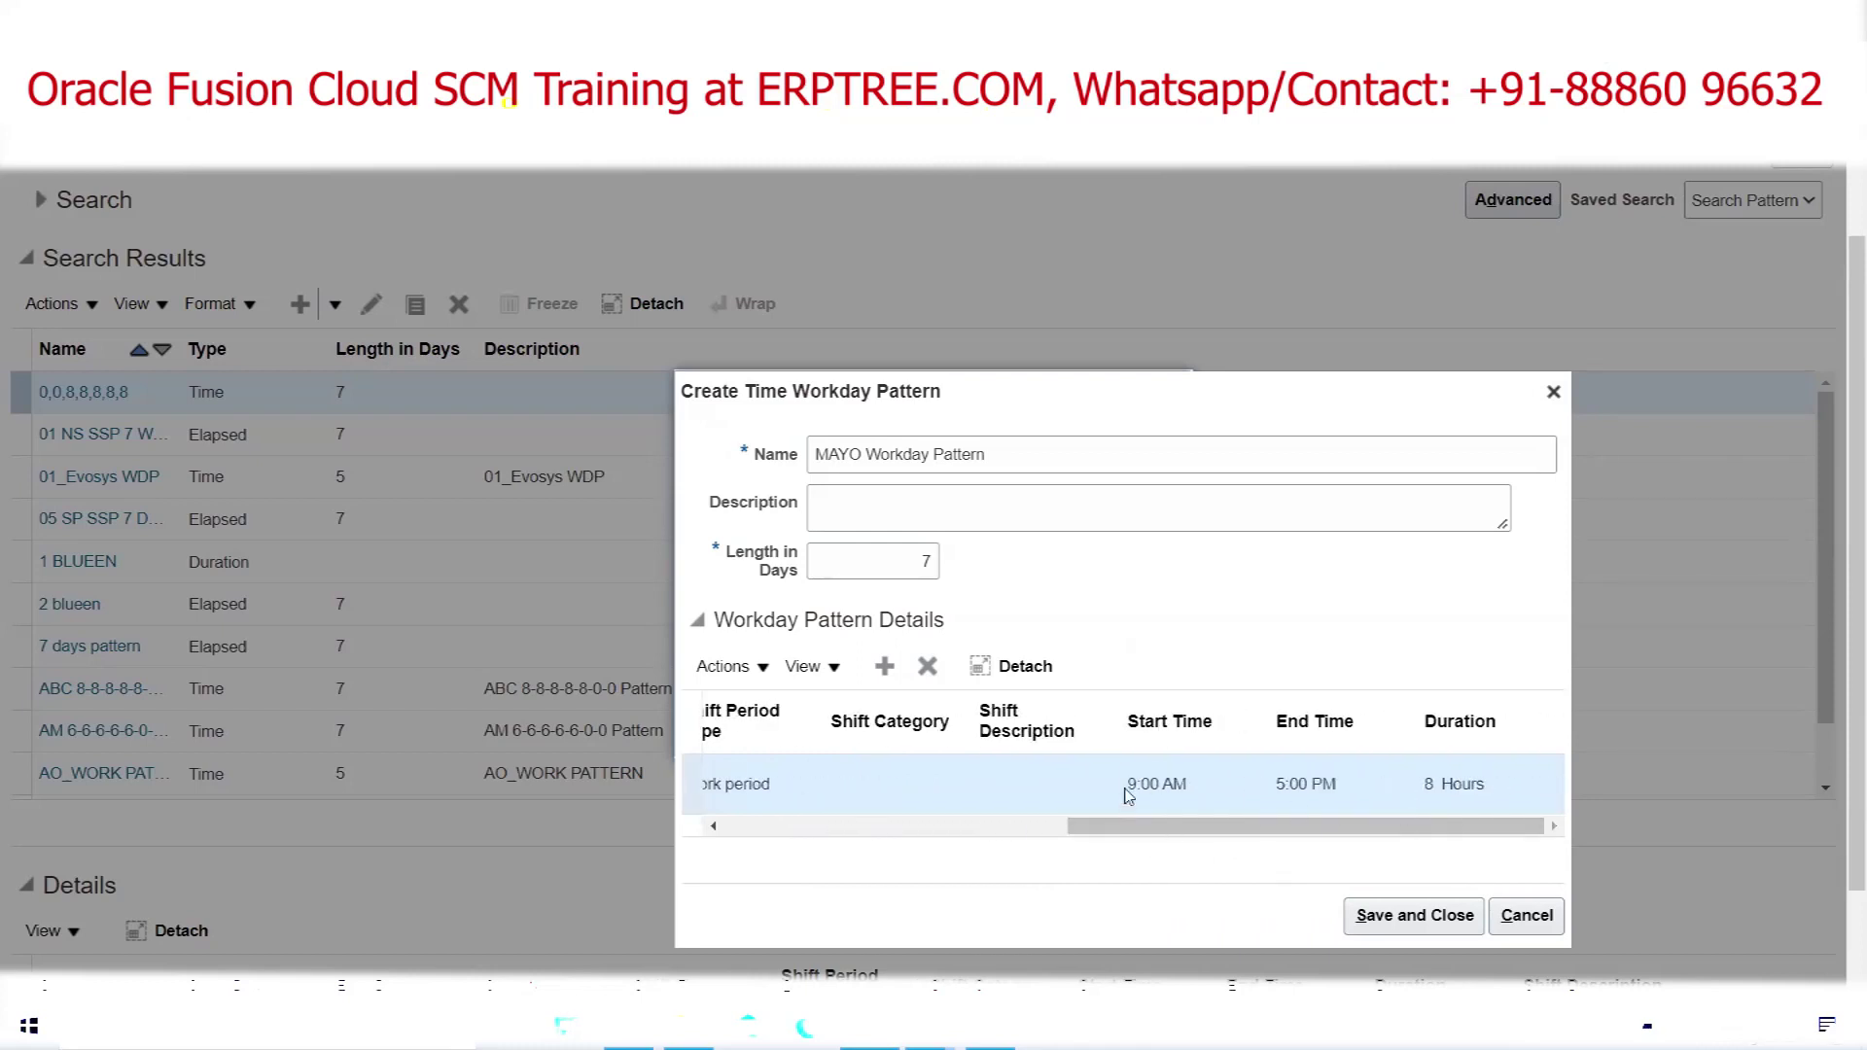
drag(1264, 836, 860, 829)
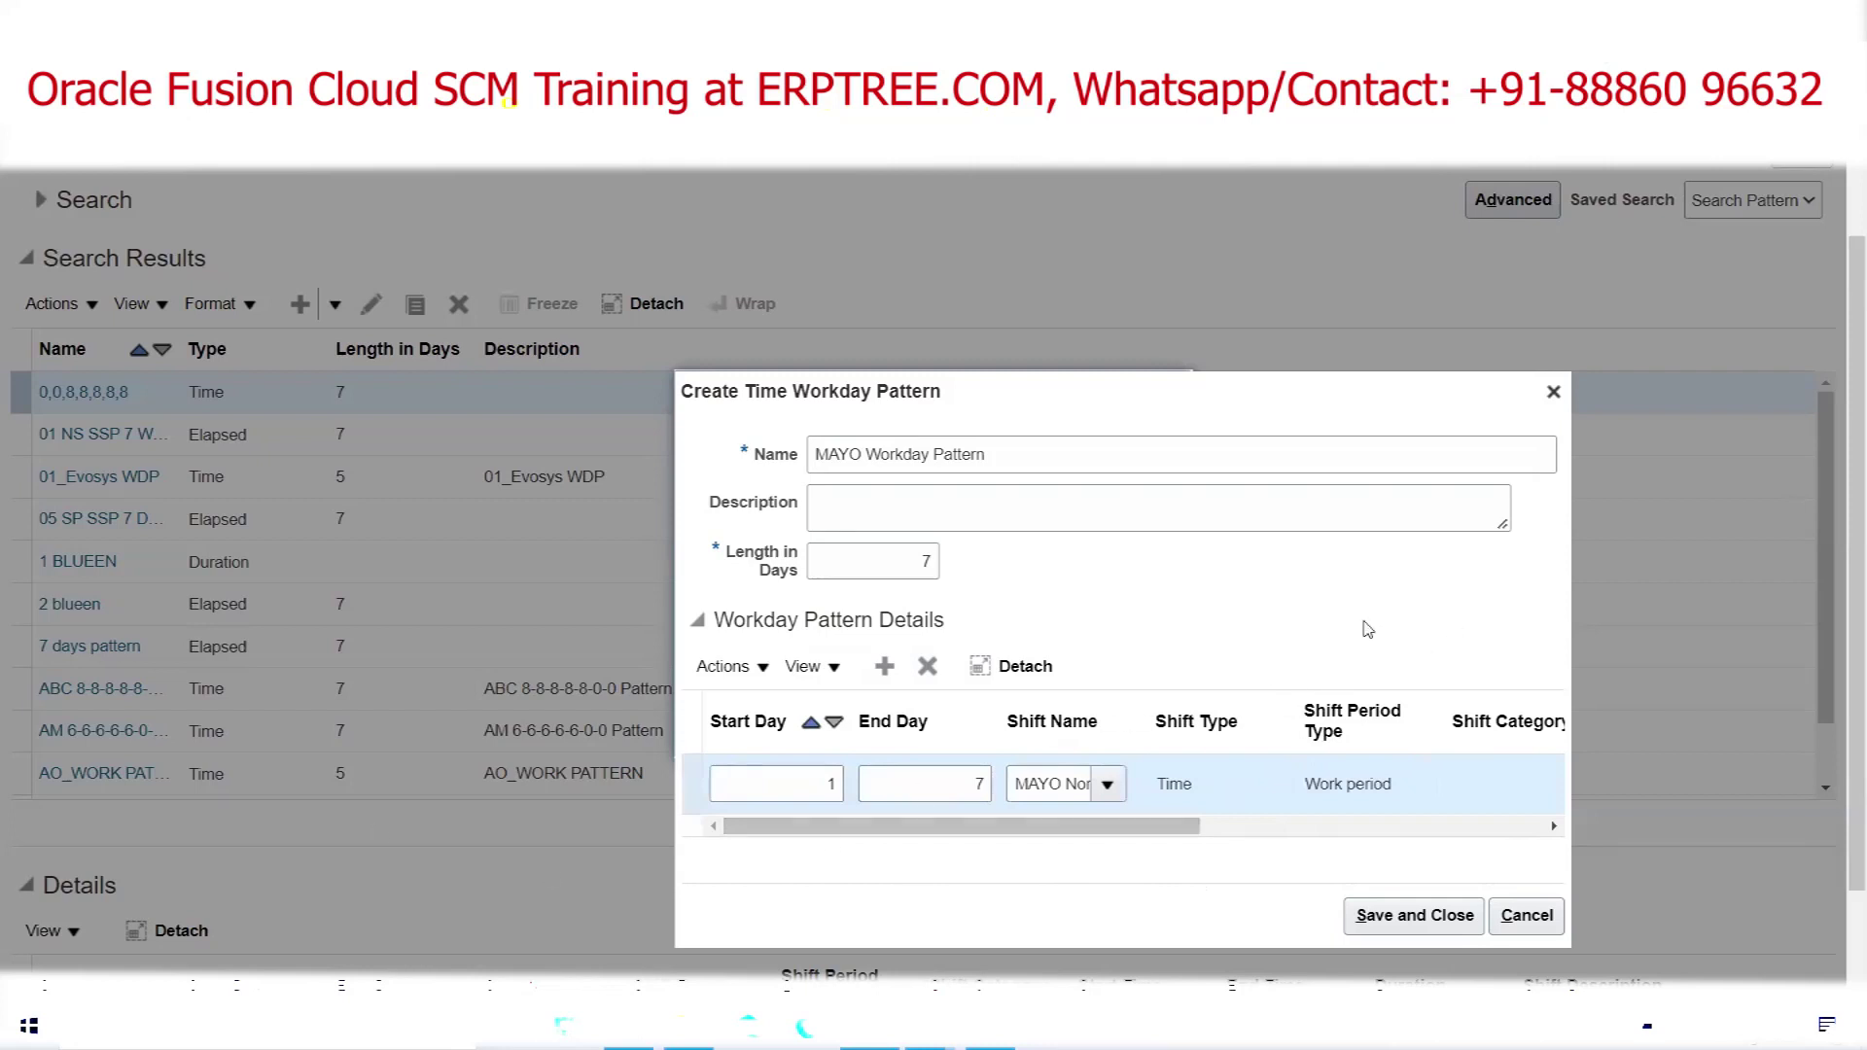
click(1413, 926)
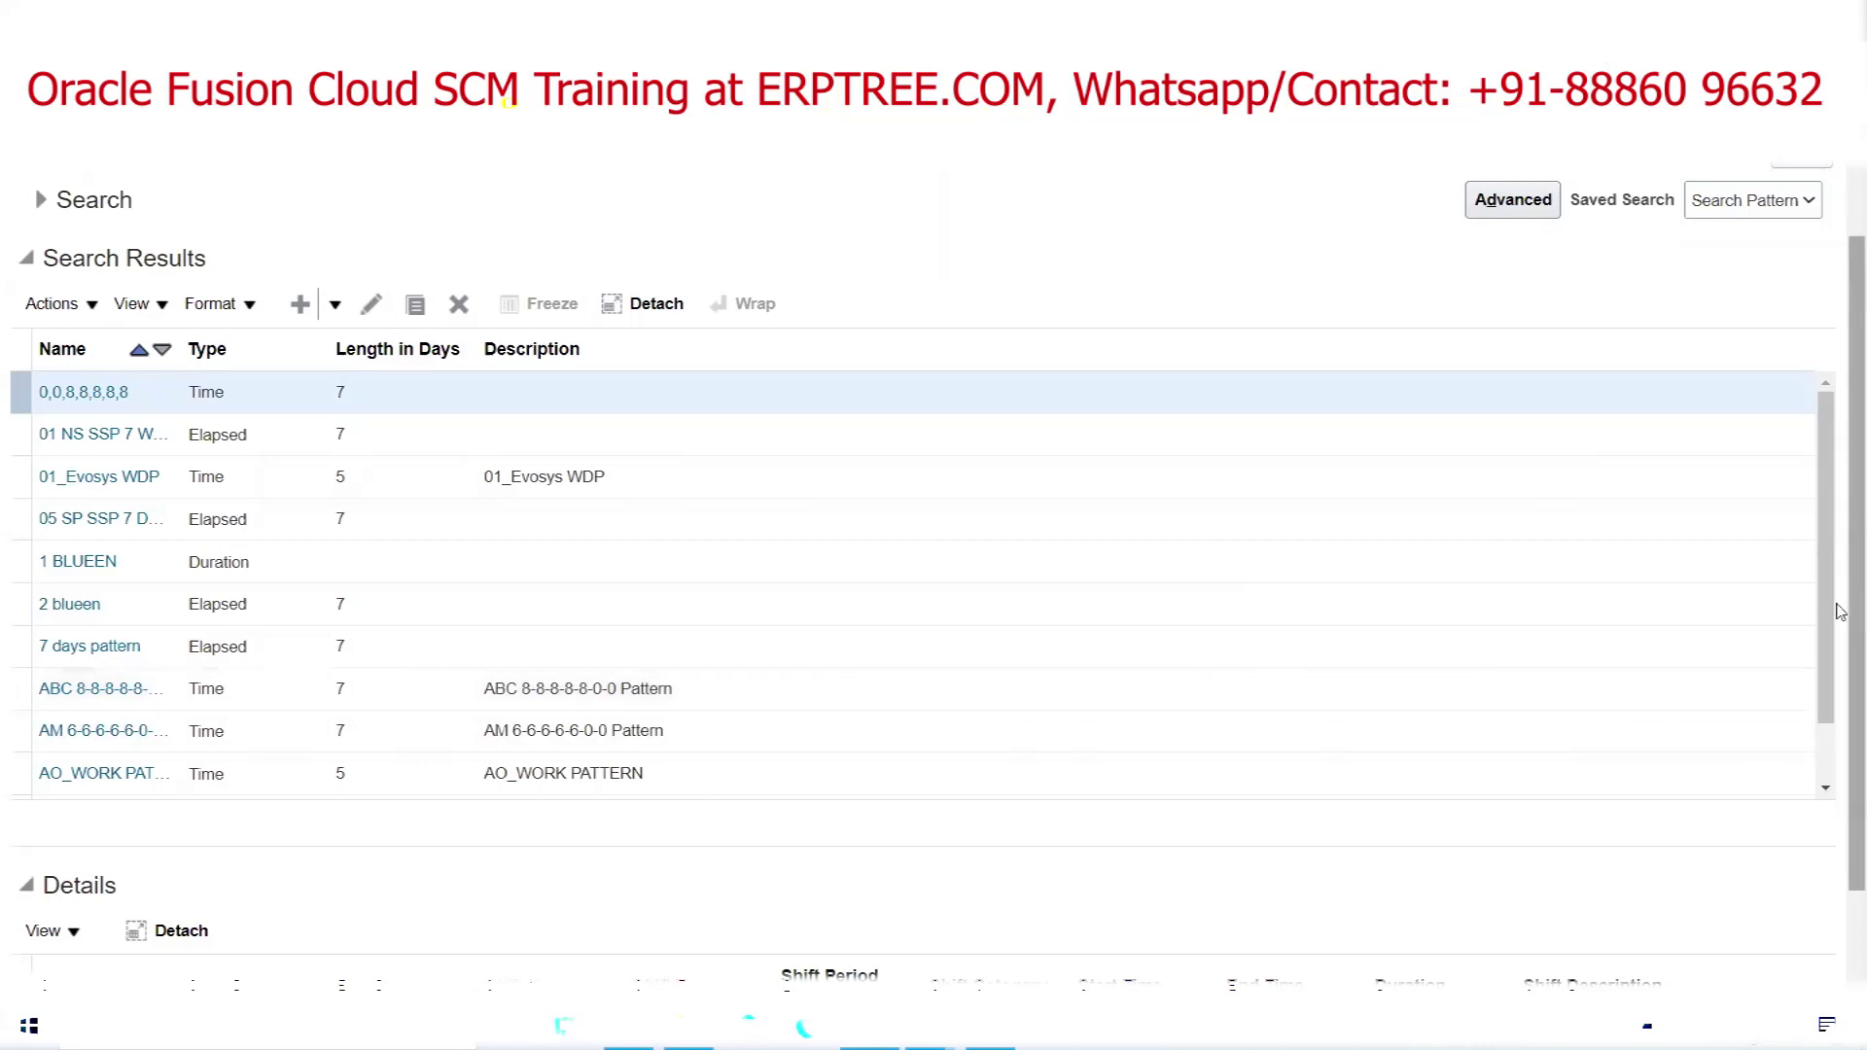
drag(1840, 564, 1841, 622)
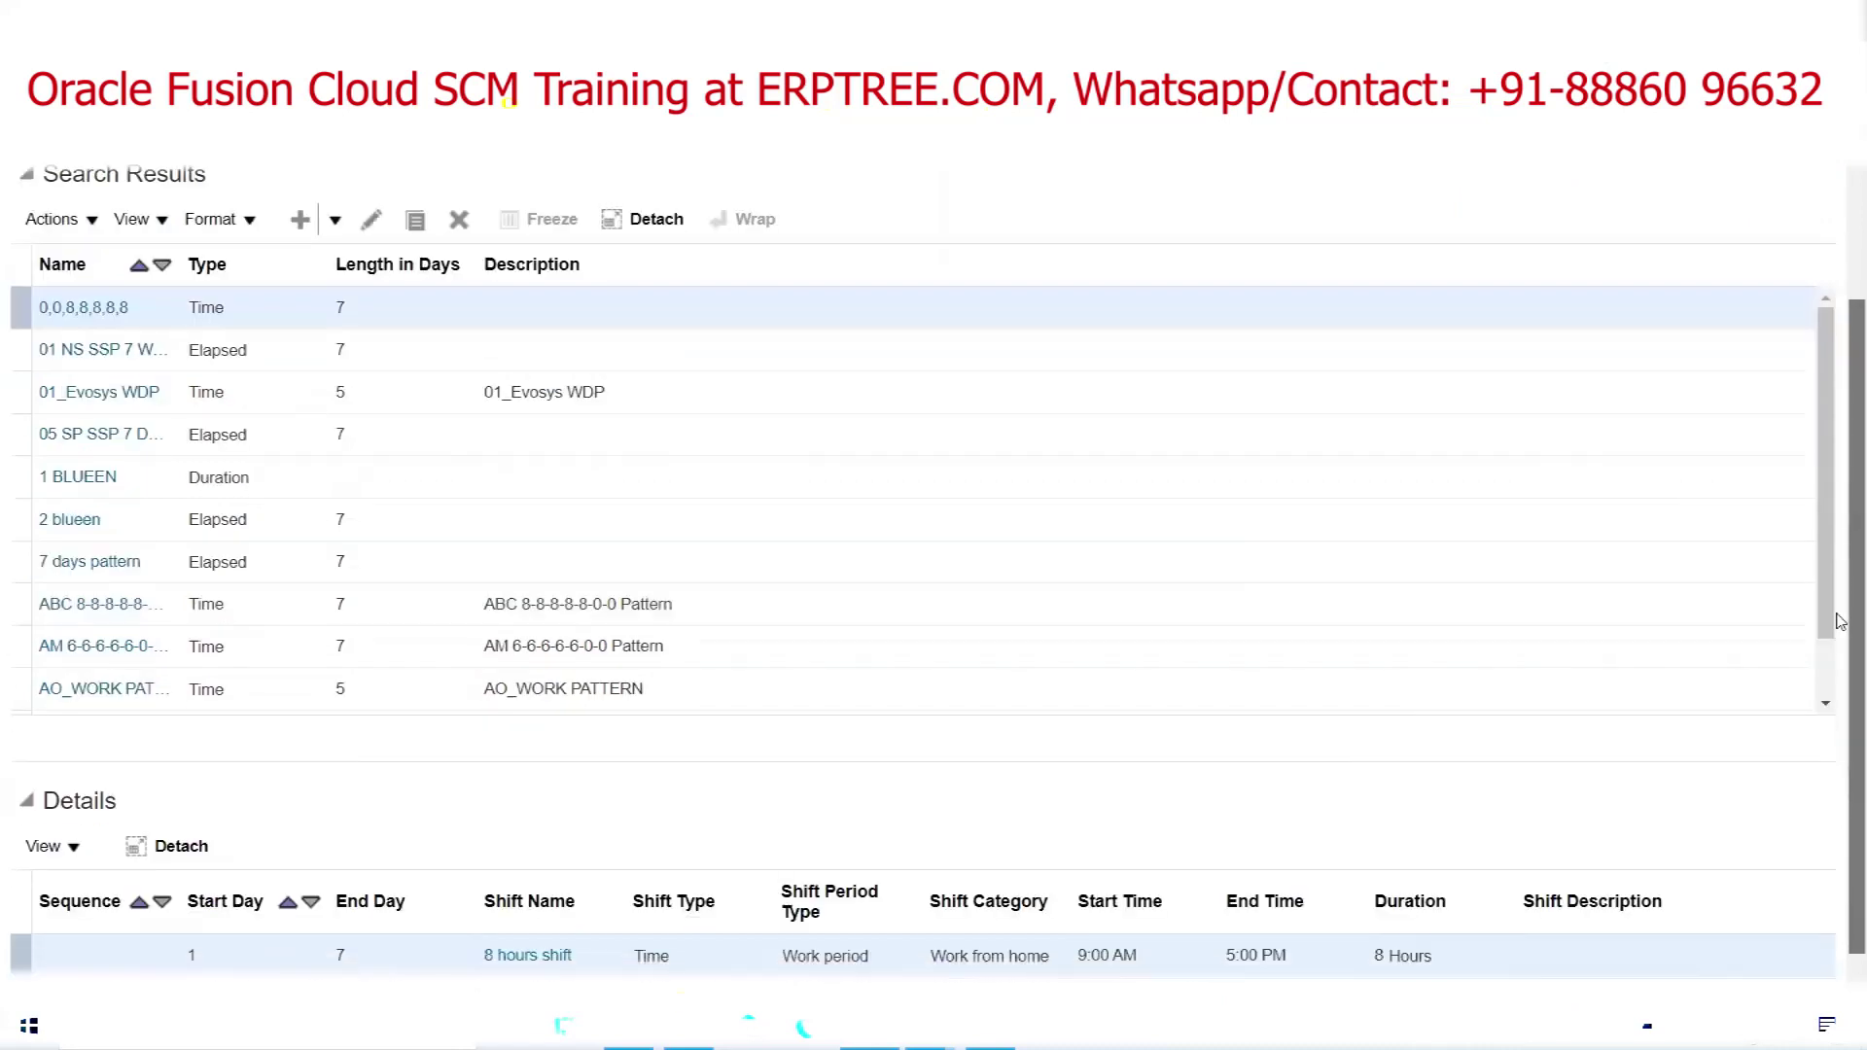
scroll(1841, 622, up, 3)
click(1802, 270)
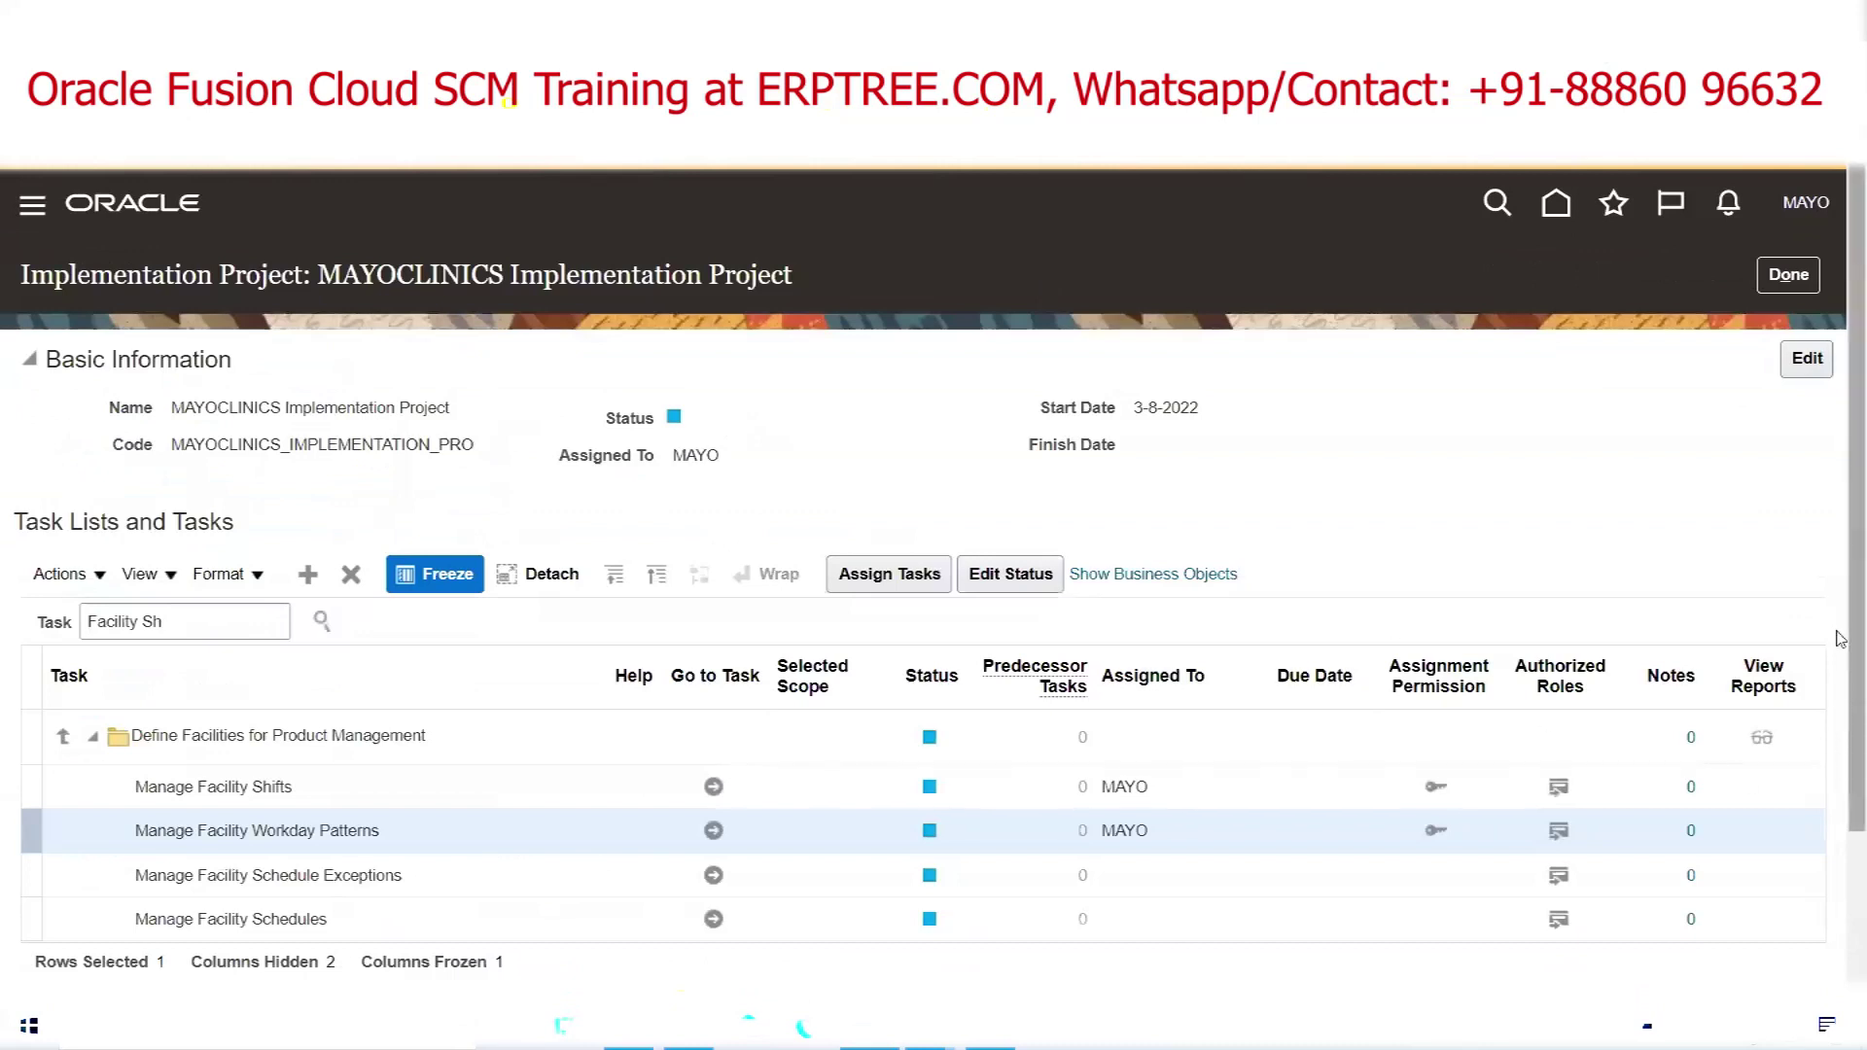
Open Manage Facility Schedules and start a time schedule named MAYO Schedule
drag(1841, 525, 1838, 645)
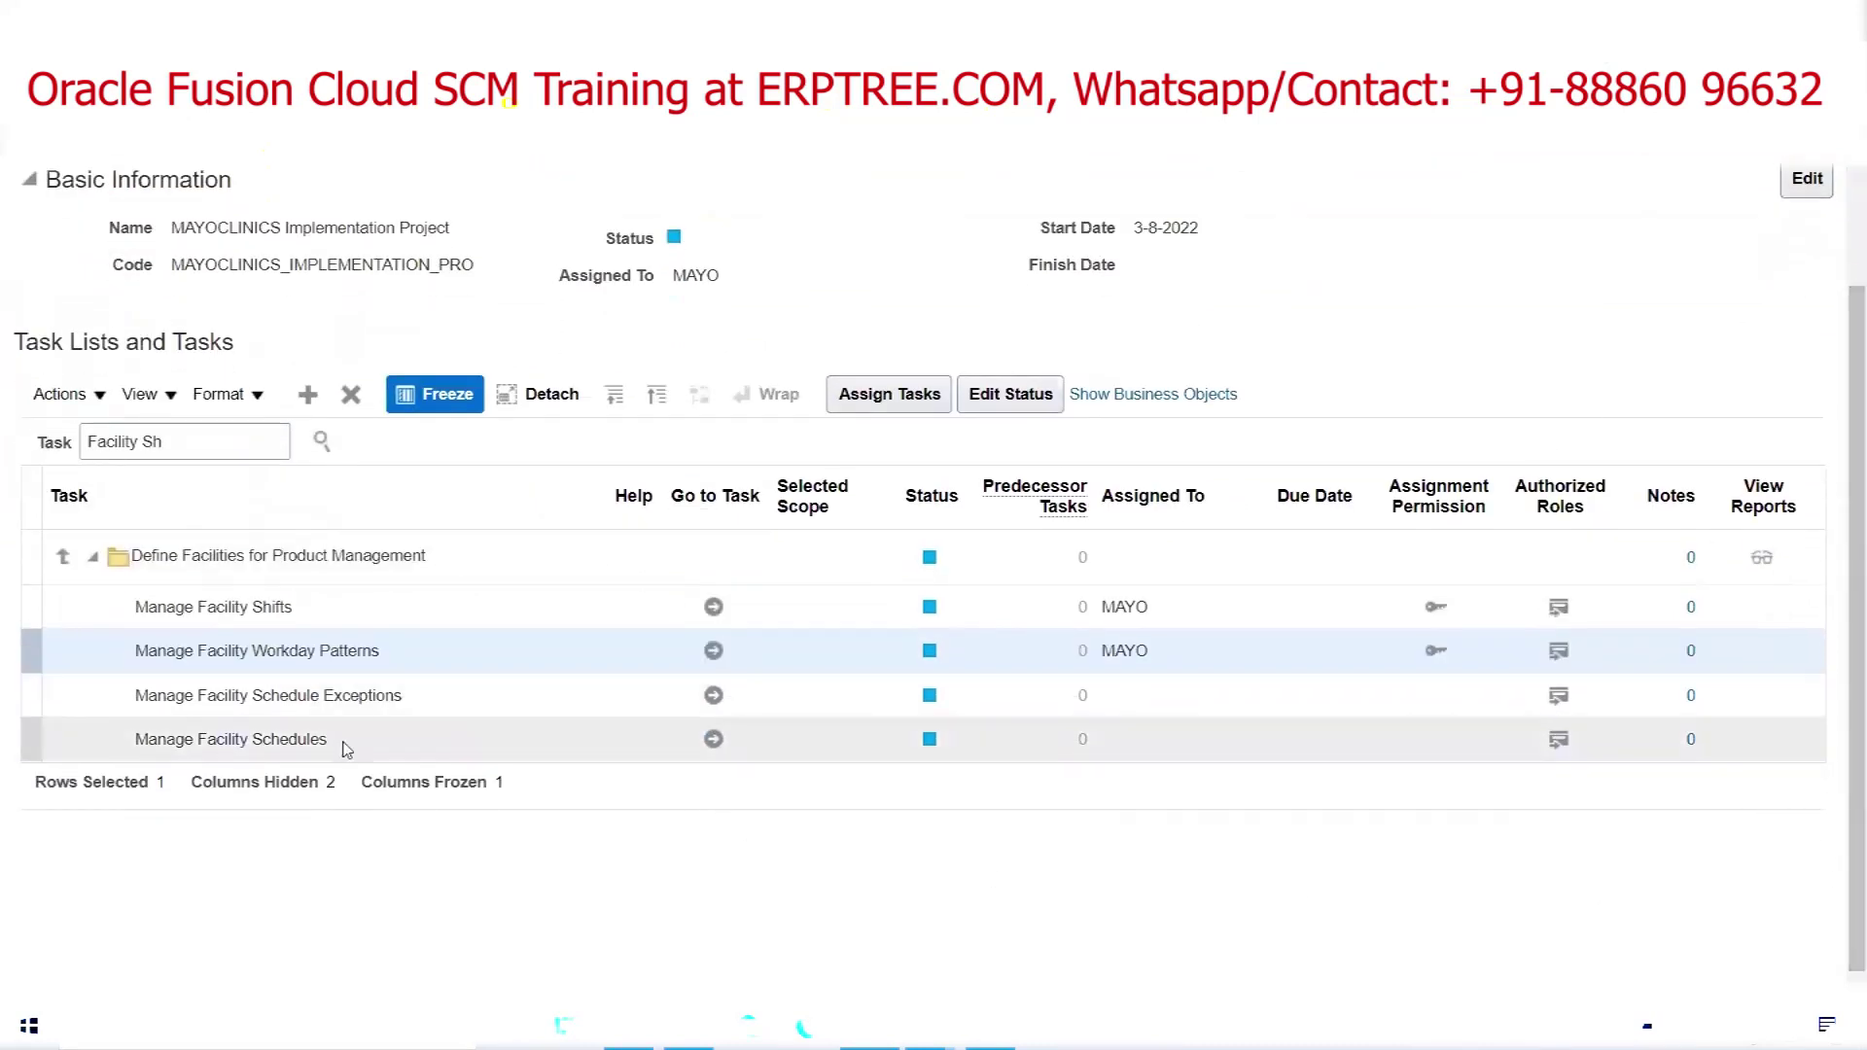
click(204, 745)
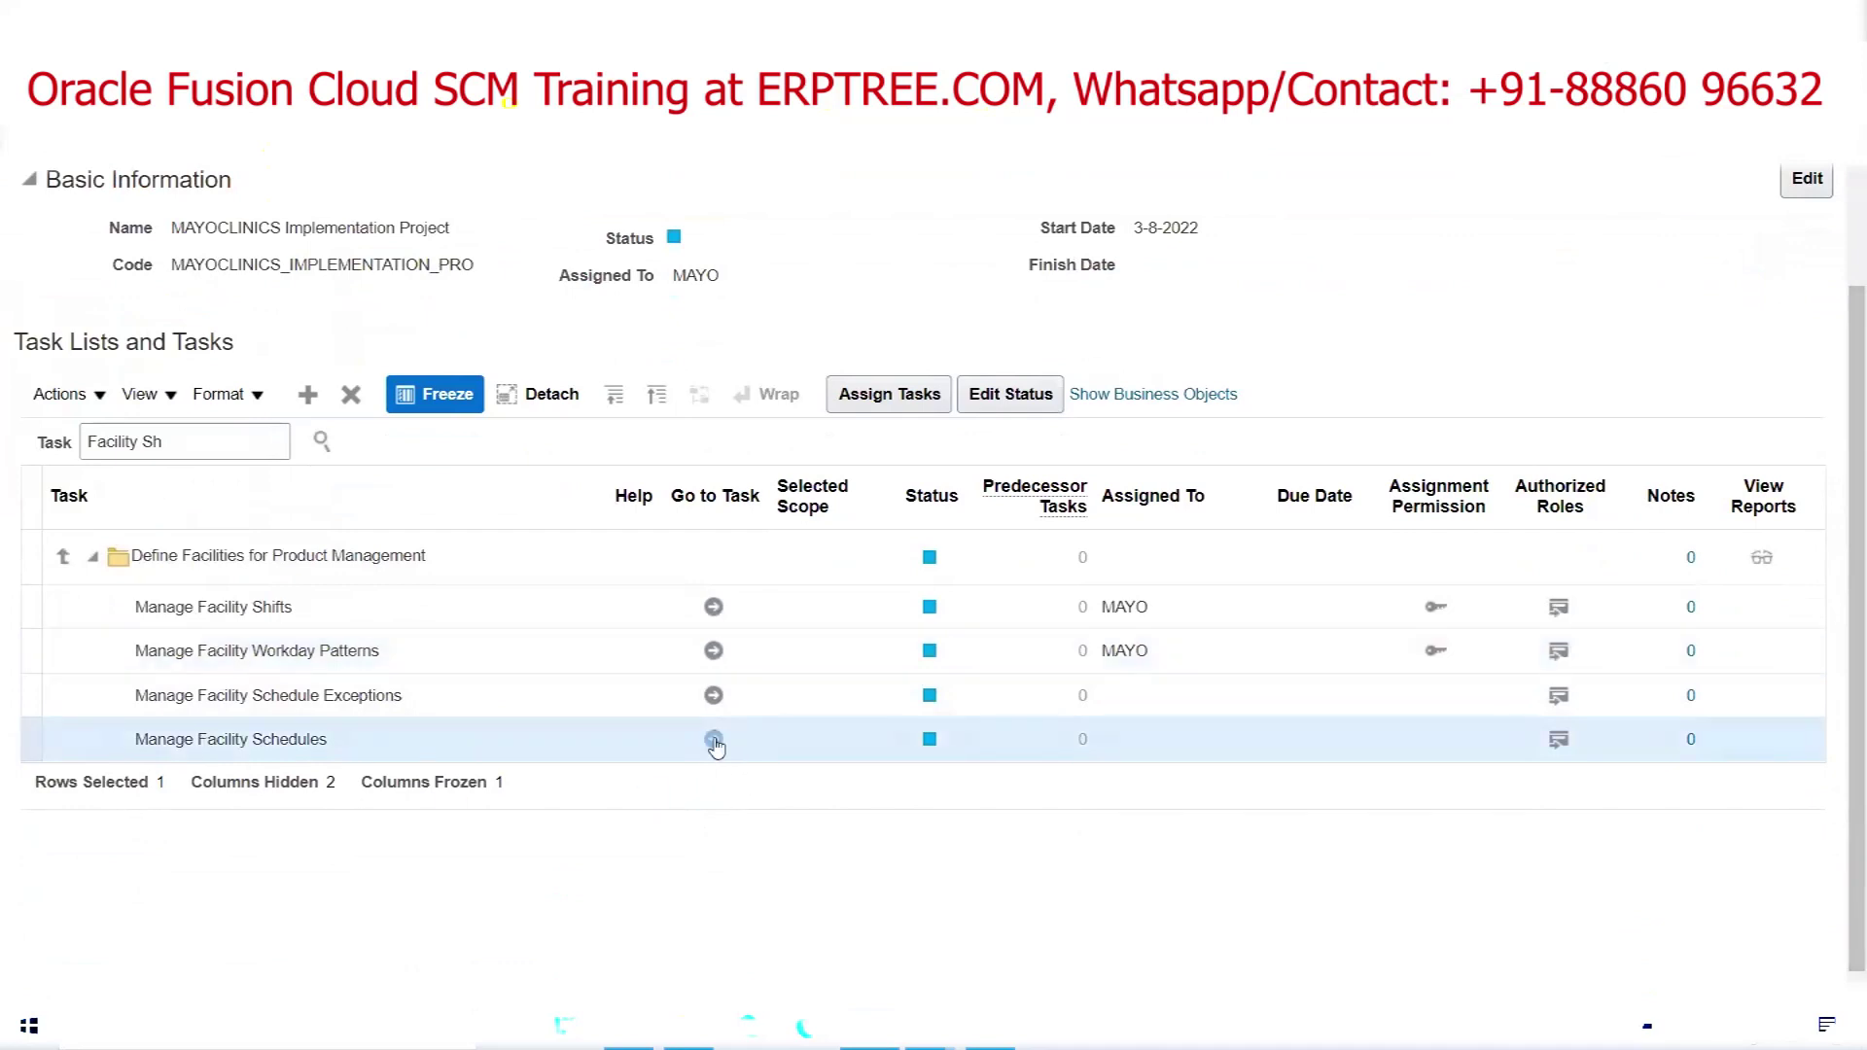
click(714, 741)
click(300, 425)
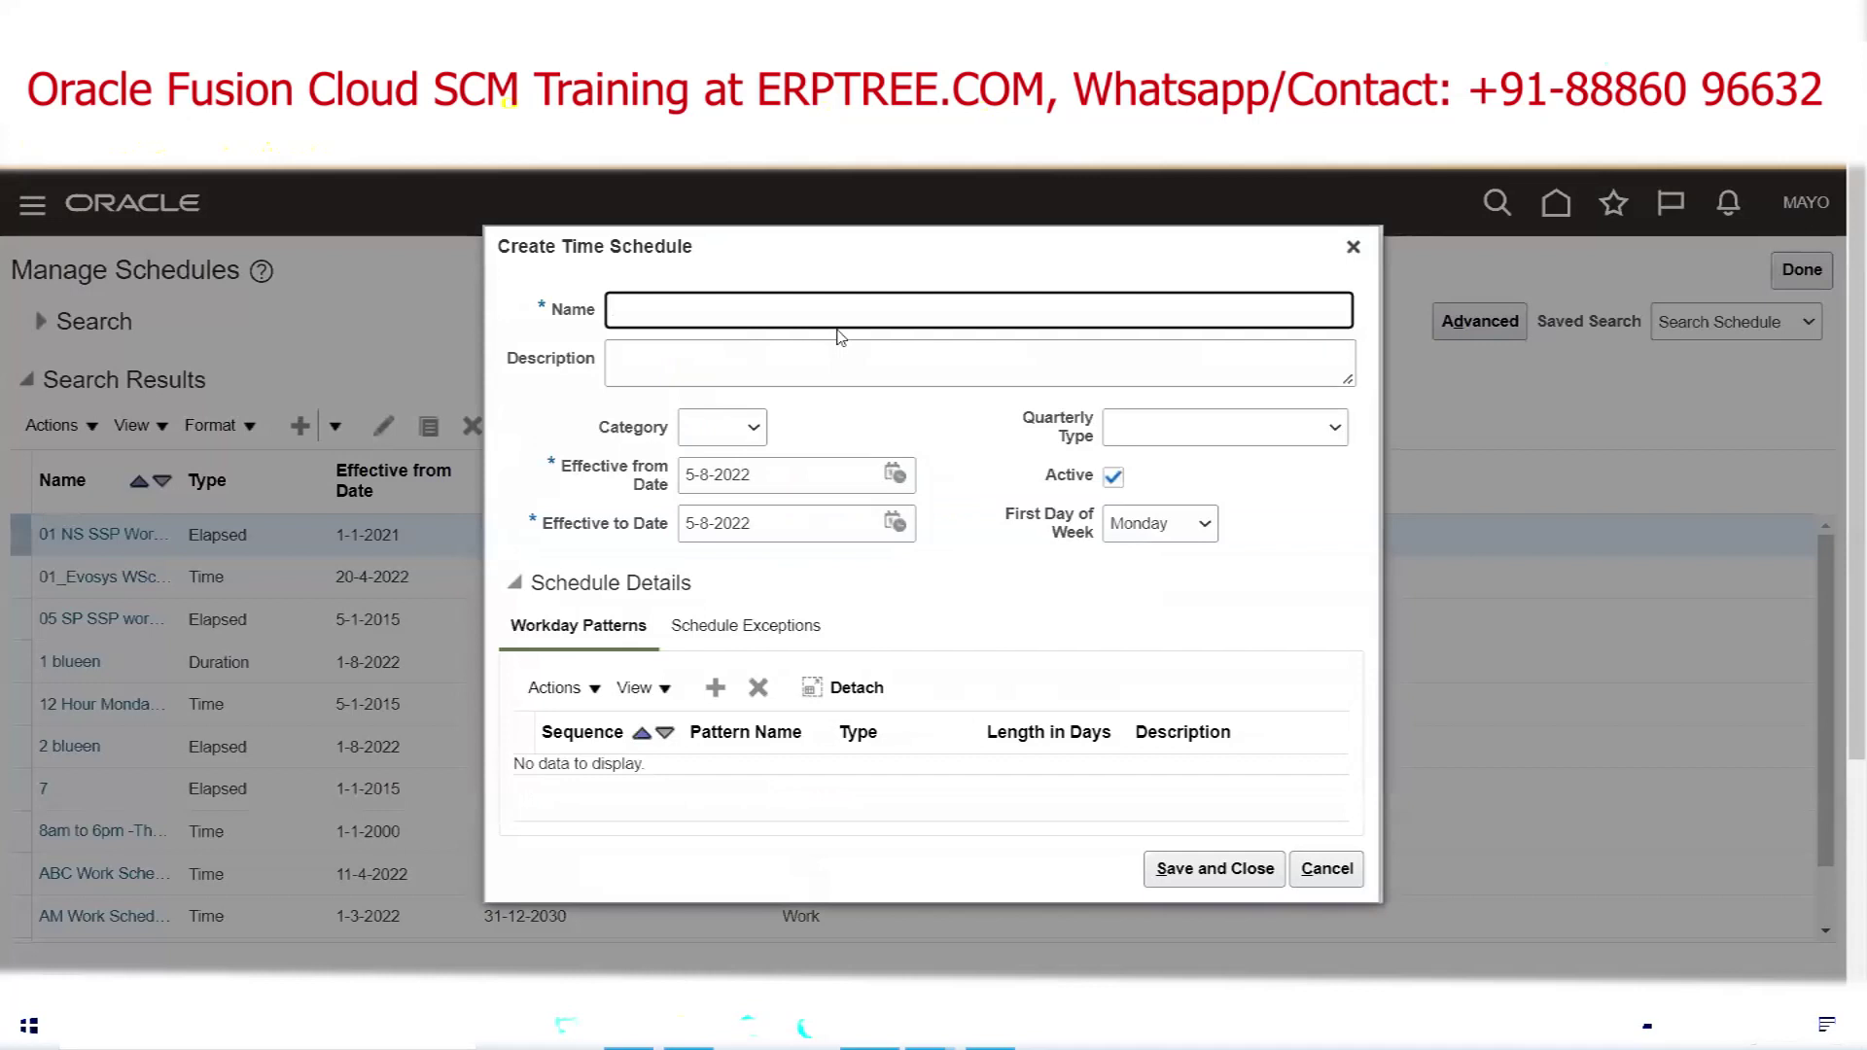
text(MAYO Schedule)
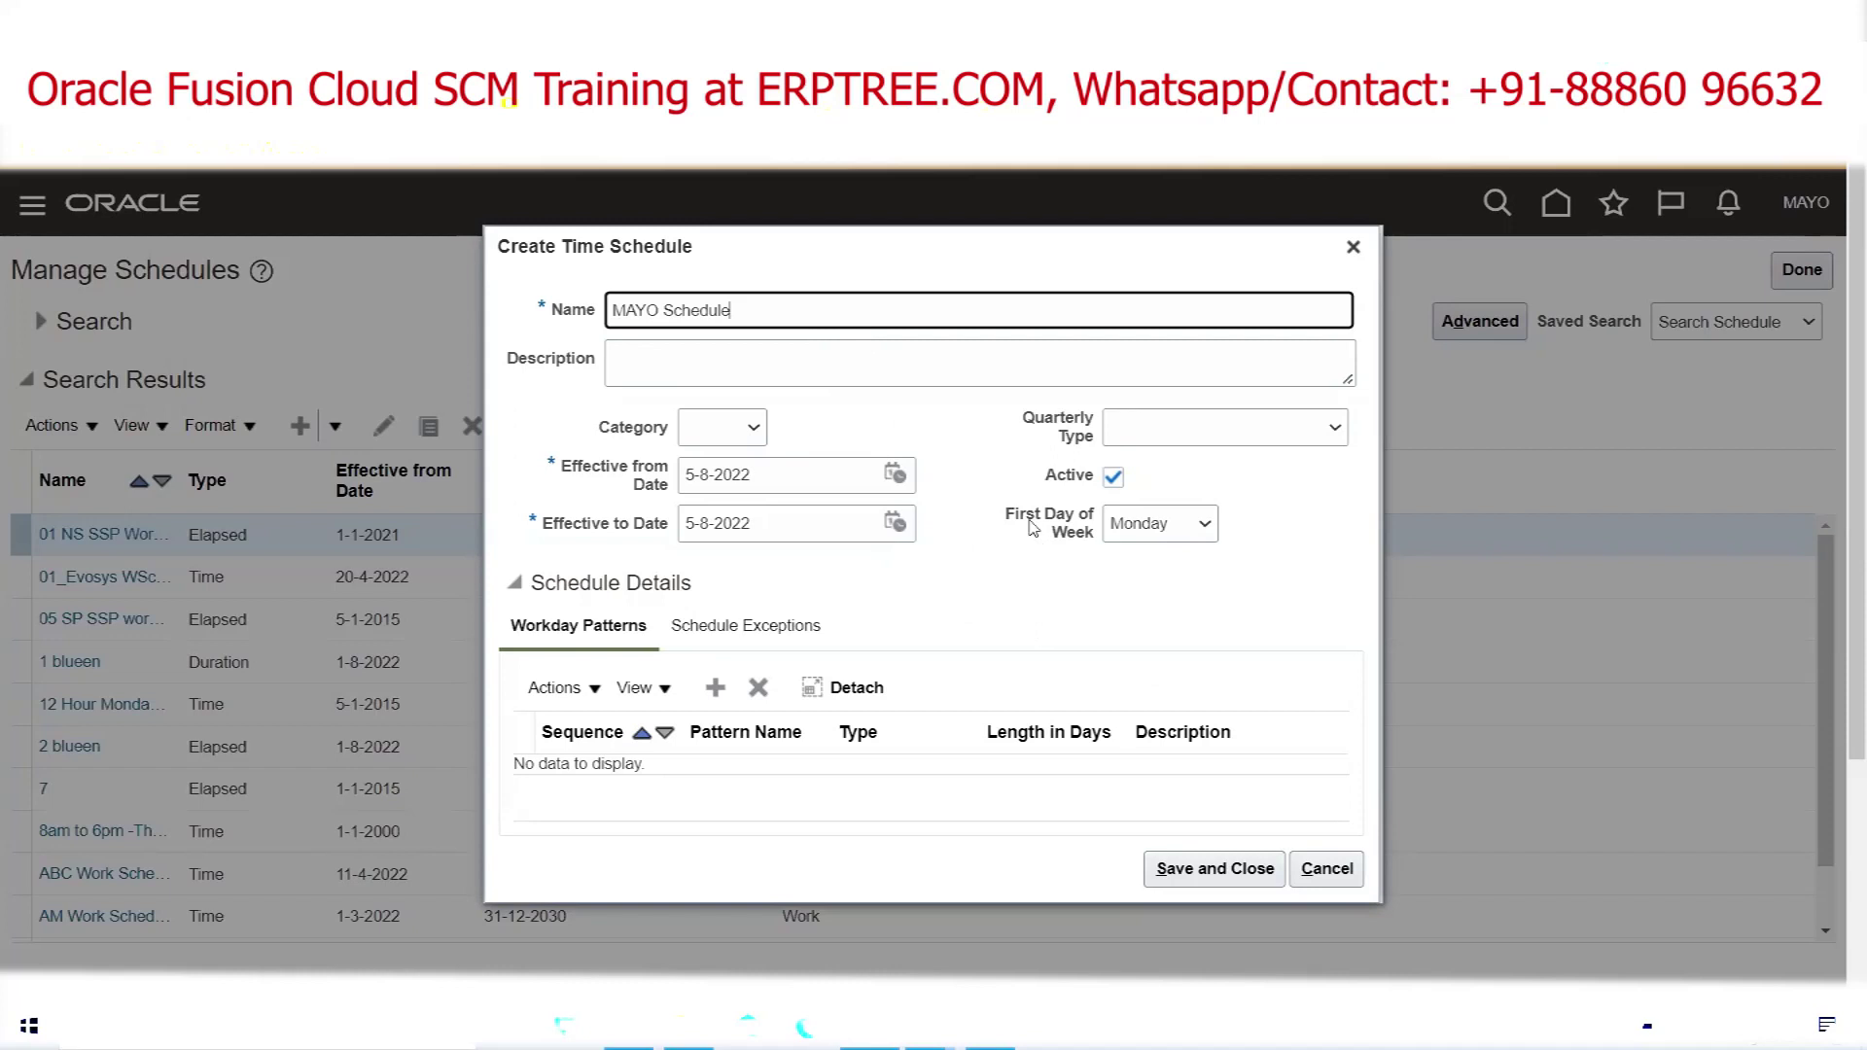
Try Sunday as the schedule's first day of the week and set it back to Monday
click(1201, 530)
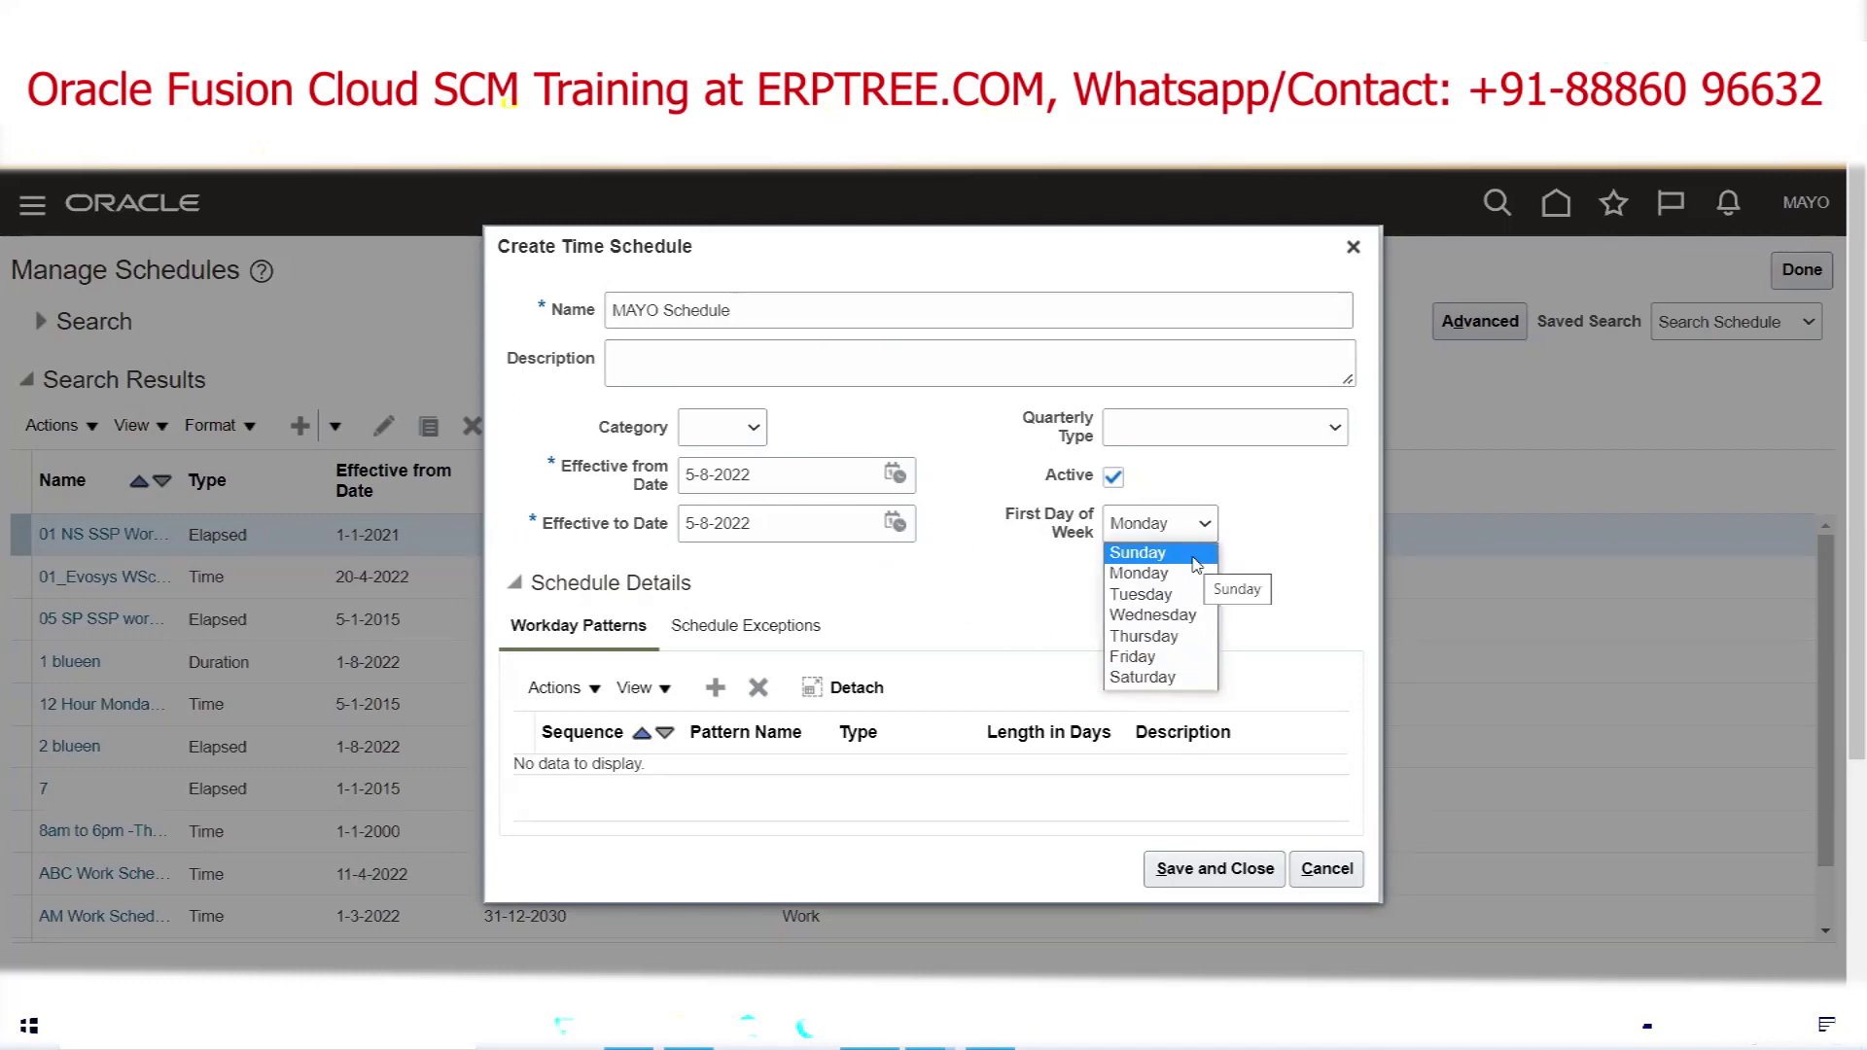
click(1186, 553)
click(1162, 525)
click(1162, 585)
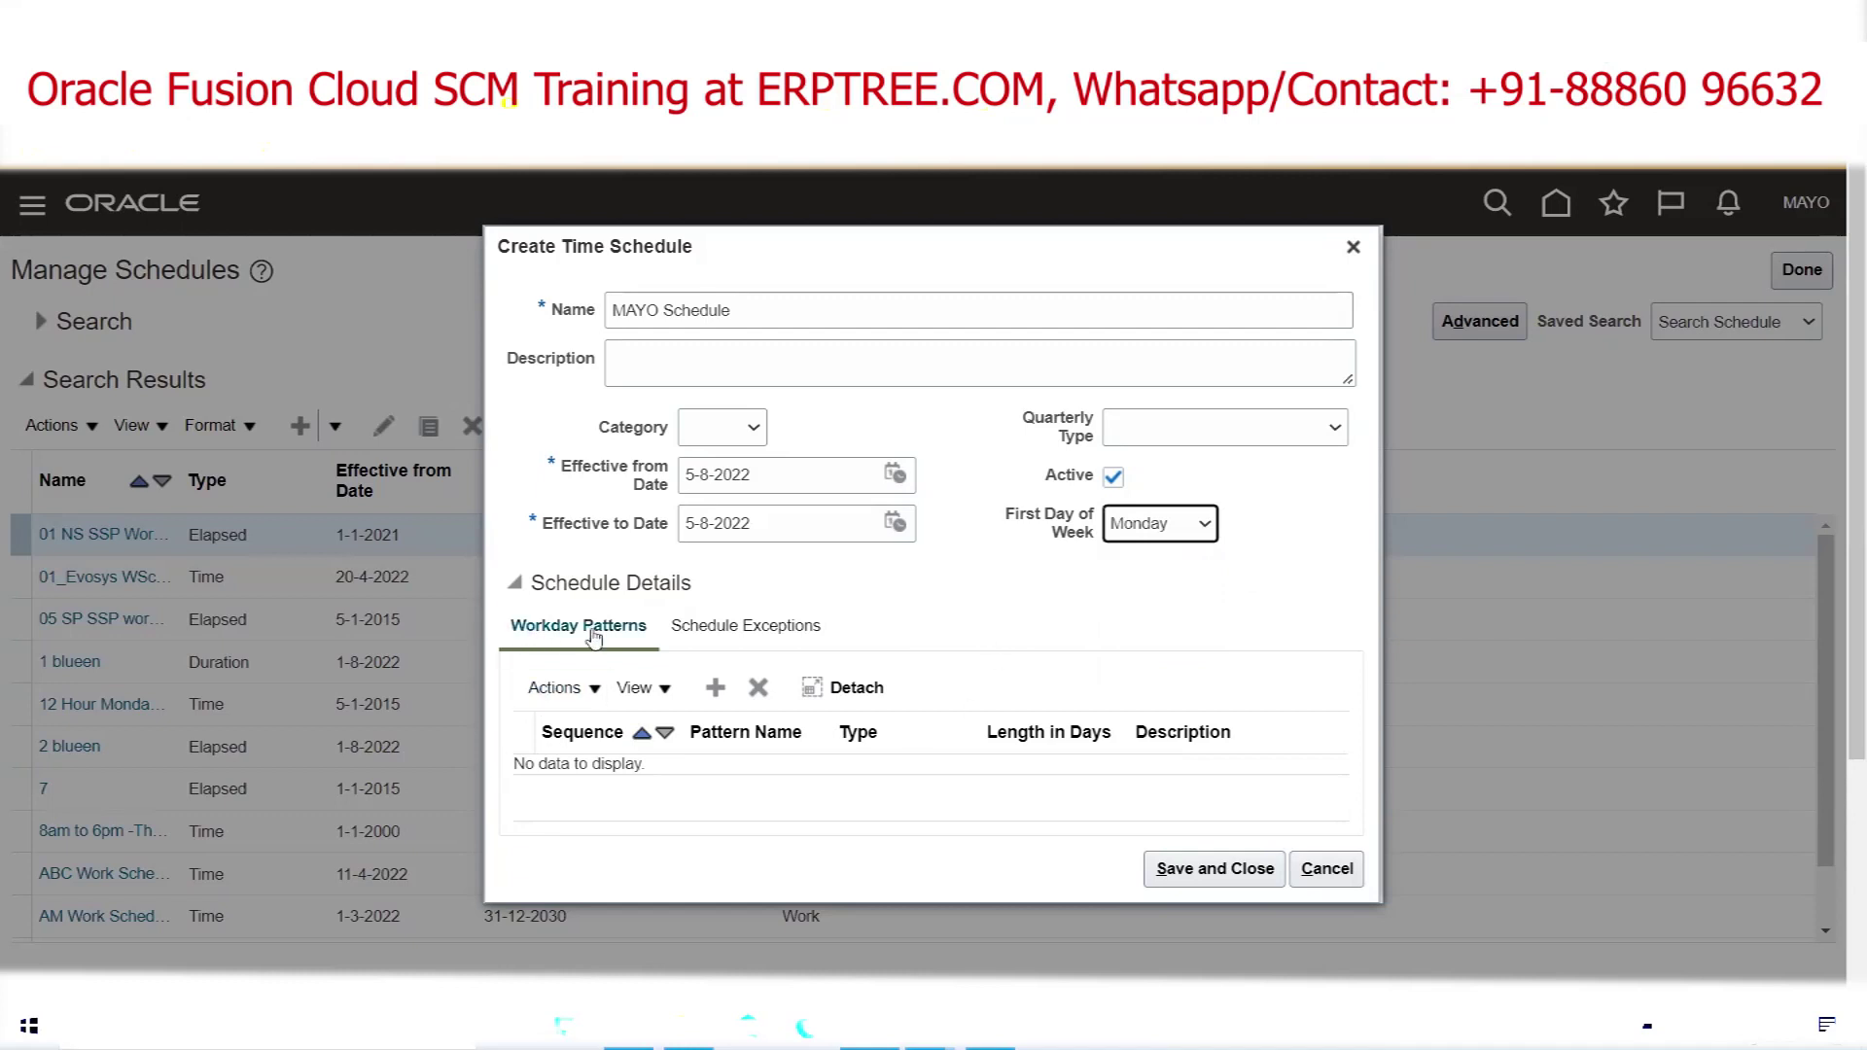
Add a workday pattern row with sequence 1 to the schedule details
click(715, 688)
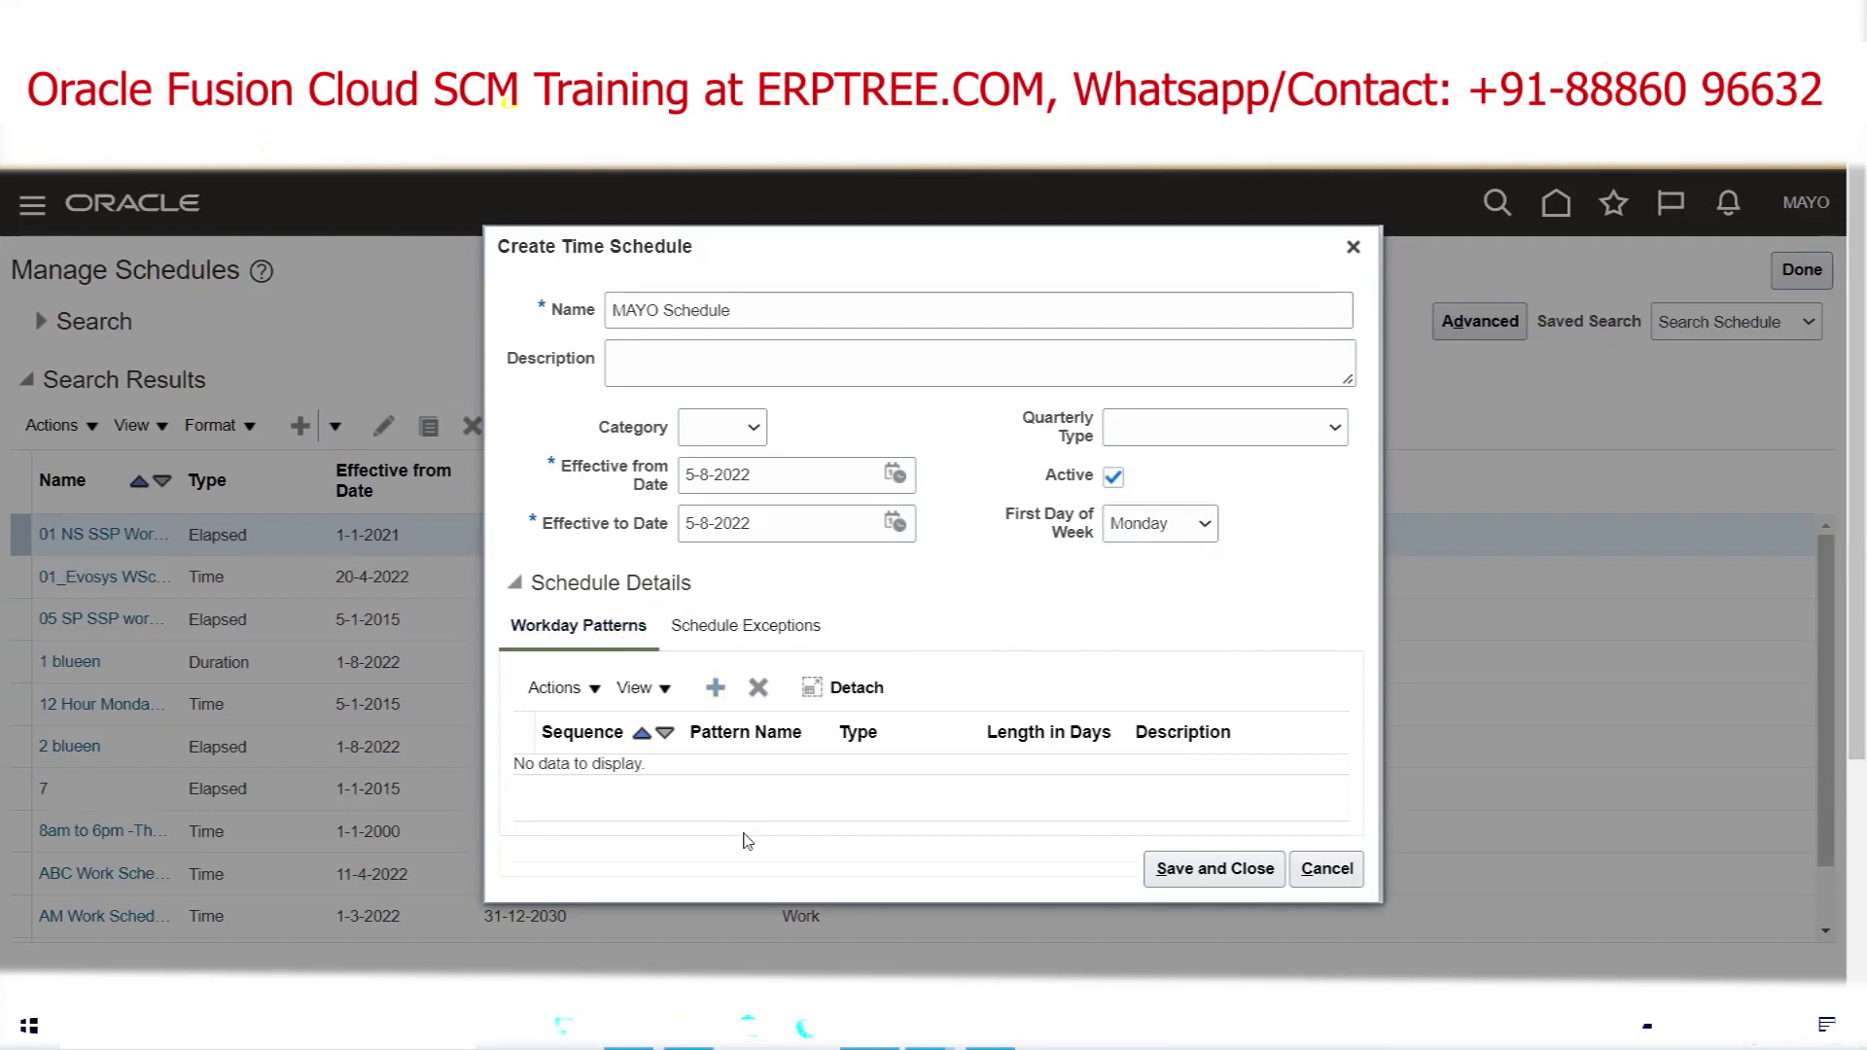
click(640, 777)
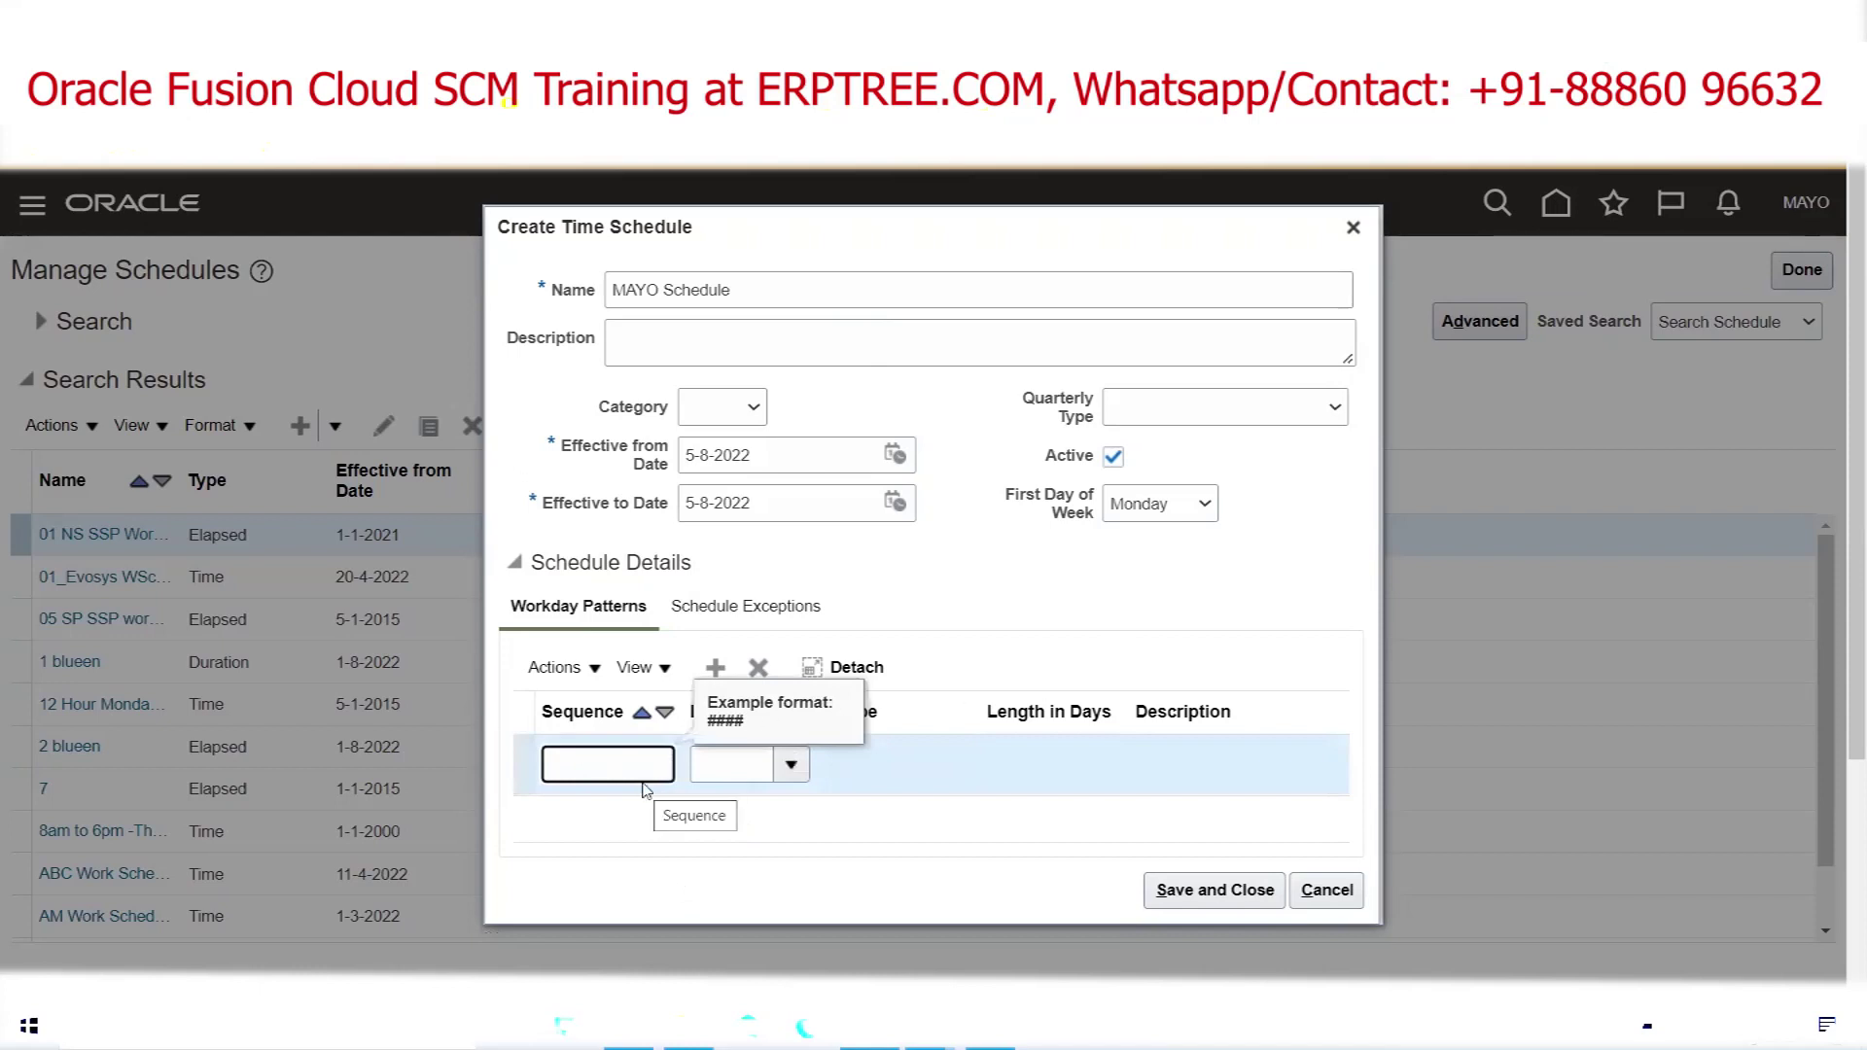
text(1)
key(Tab)
Search the pattern names for MAYO and assign MAYO Workday Pattern to the sequence 1 row
click(792, 766)
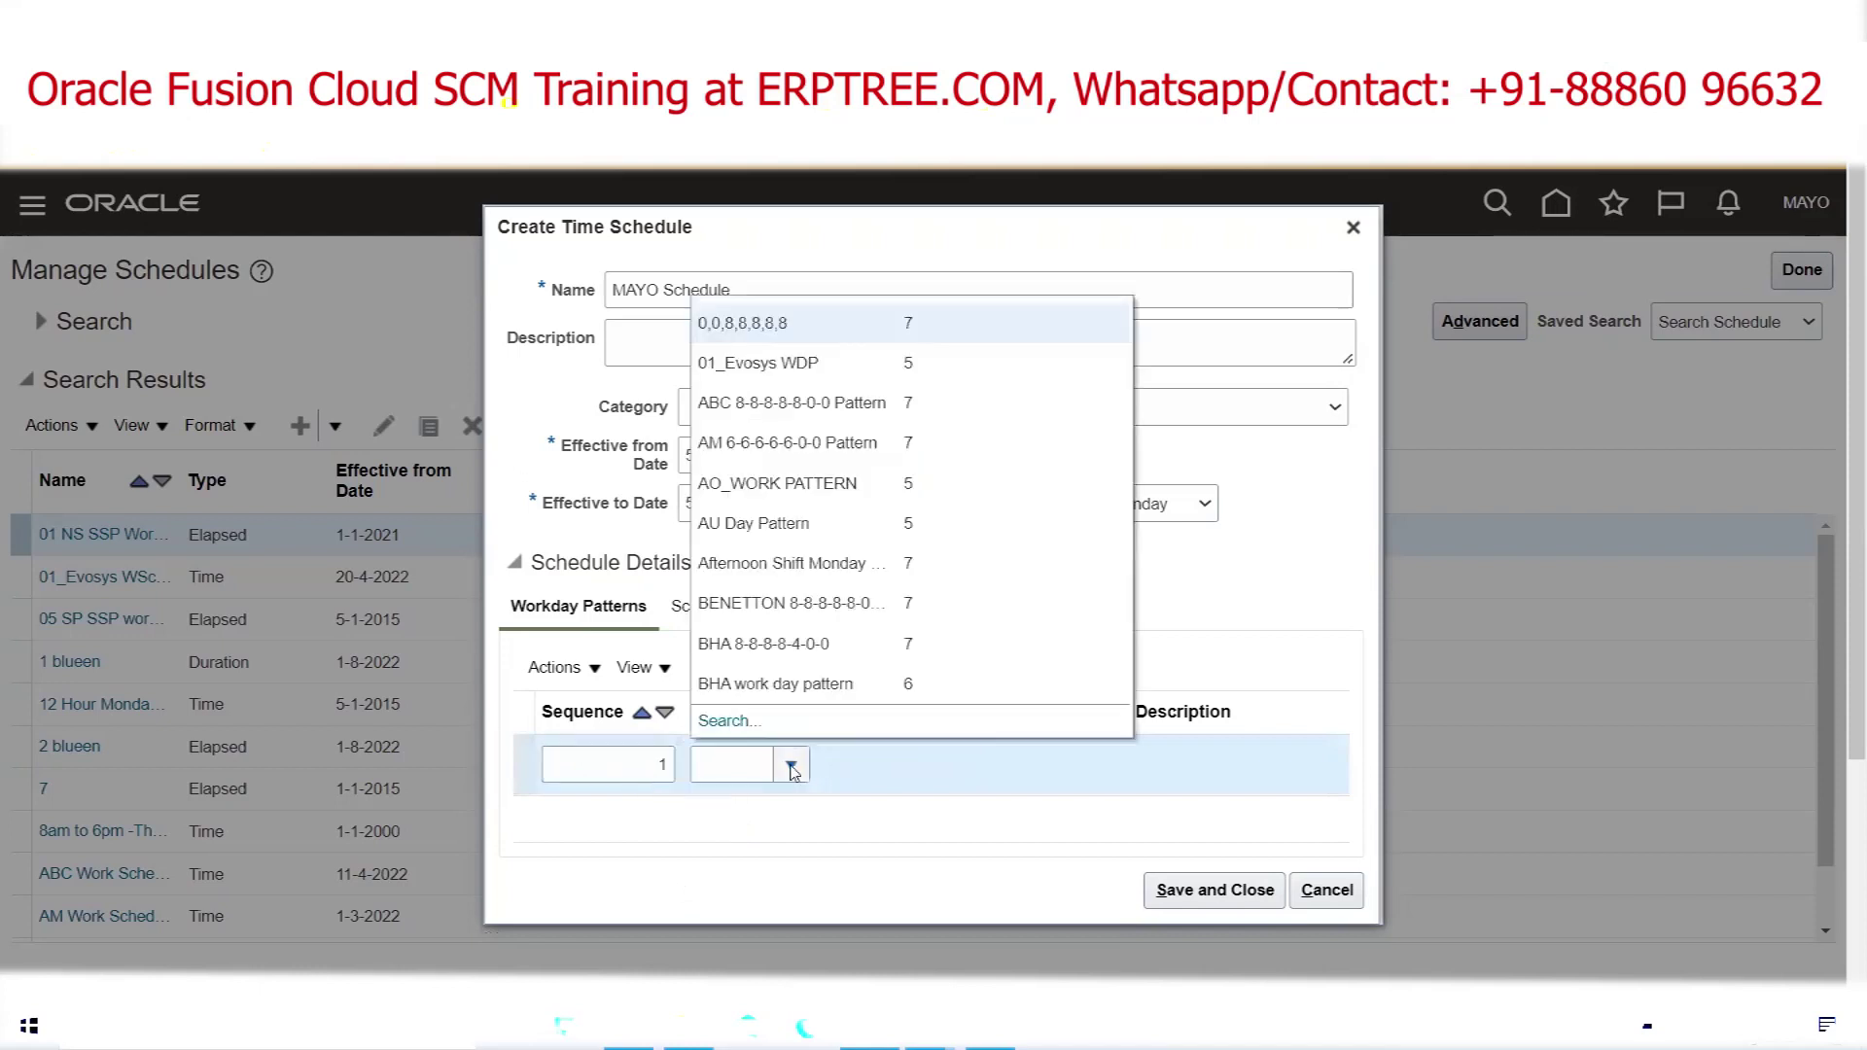
click(729, 721)
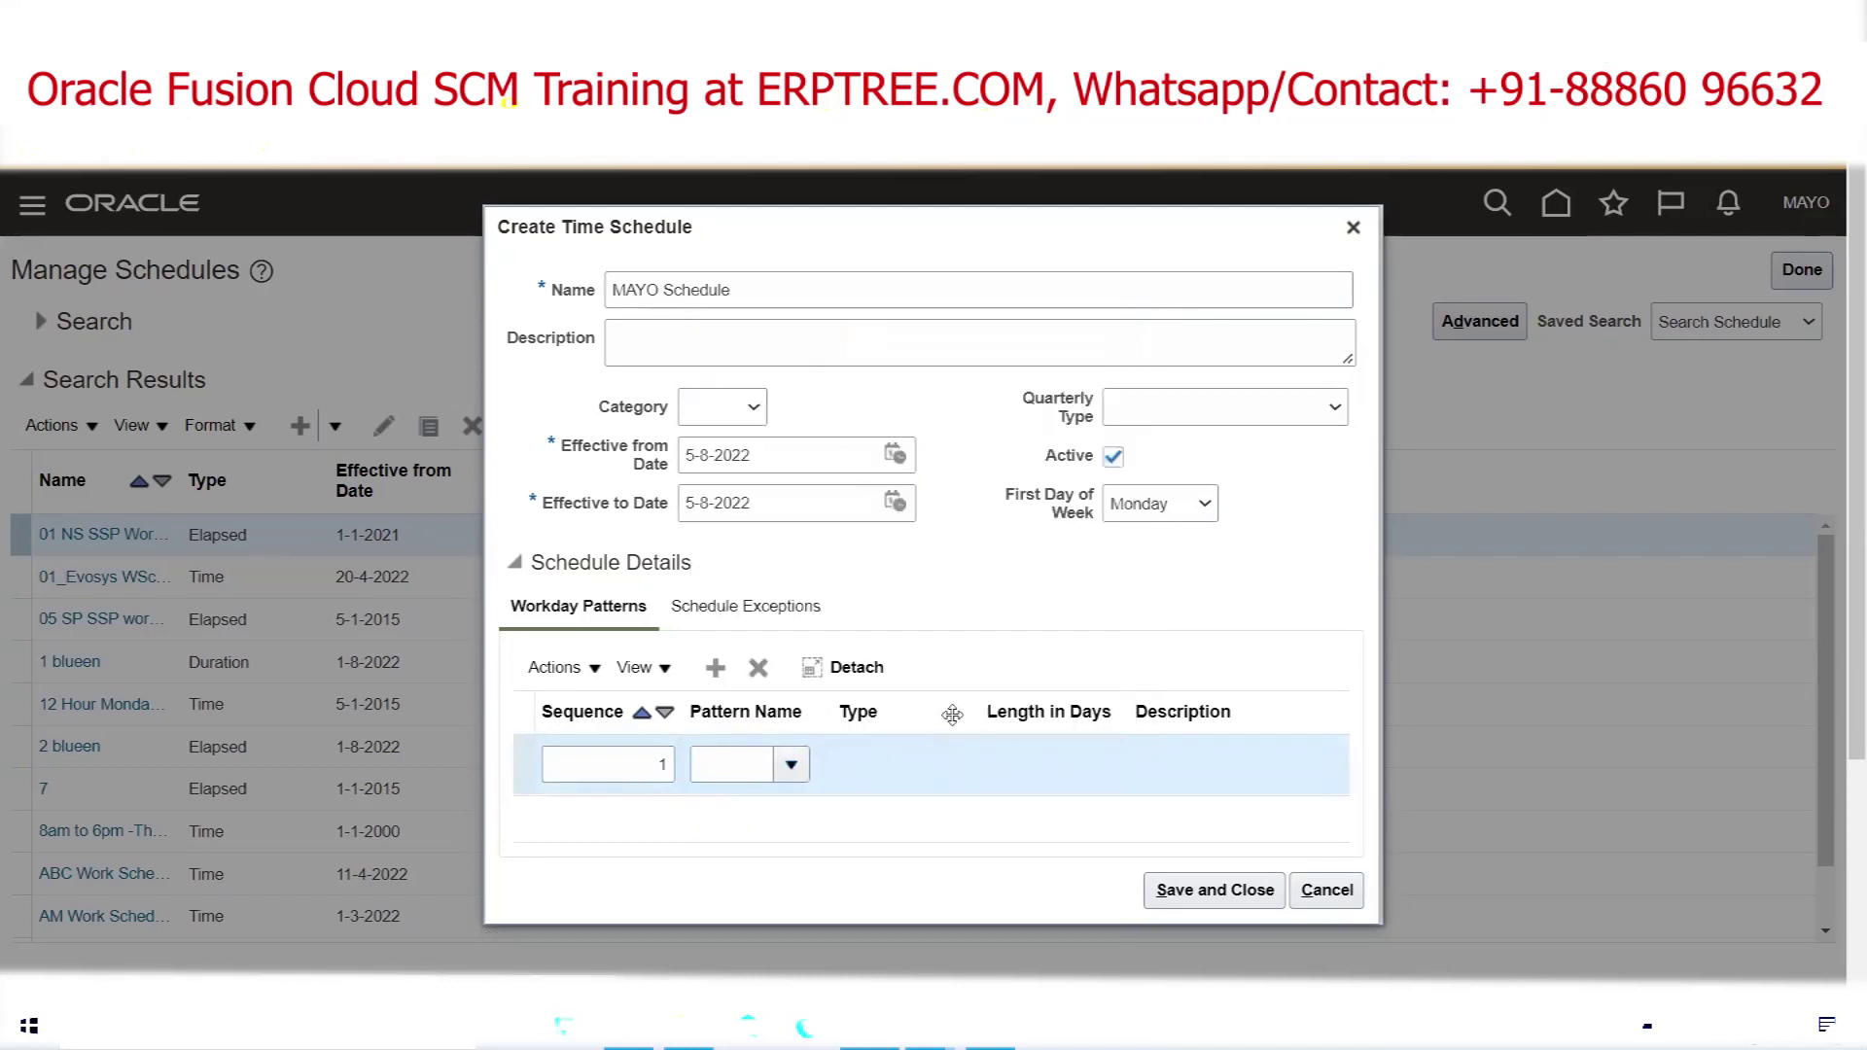
click(994, 494)
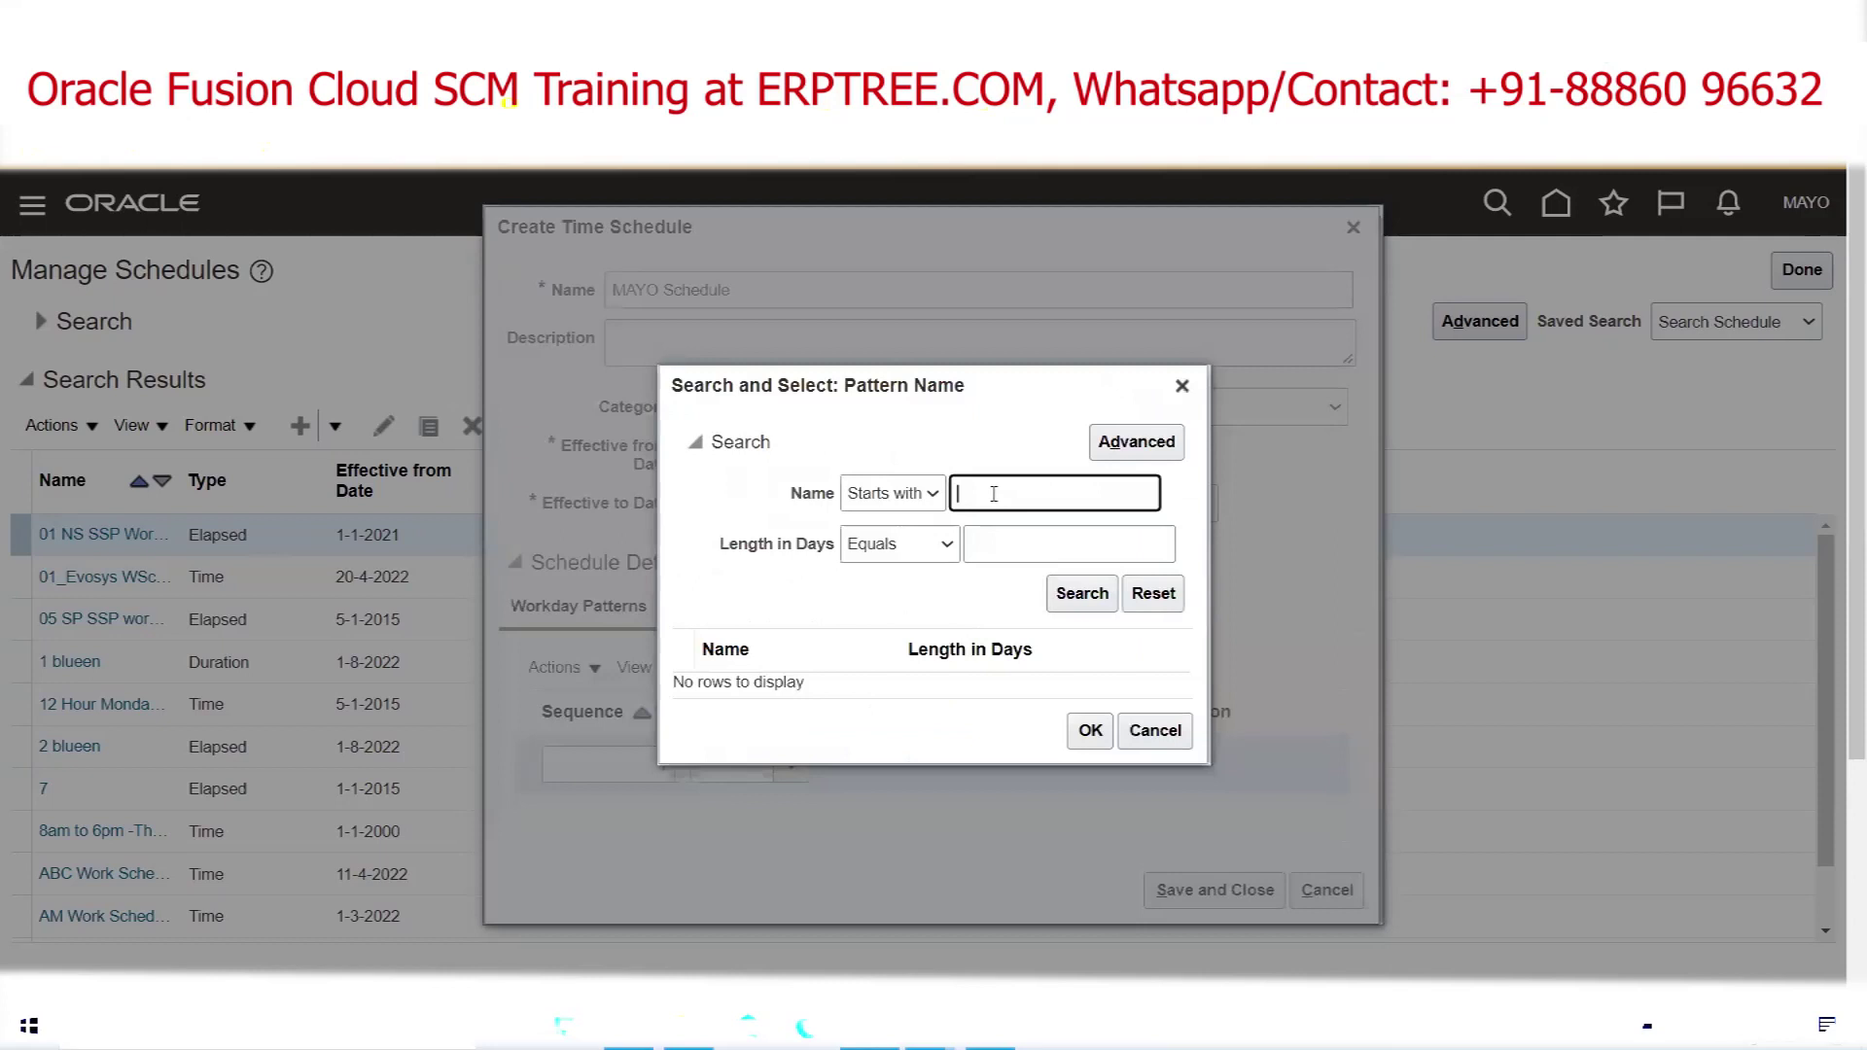
text(MAYO)
click(1102, 595)
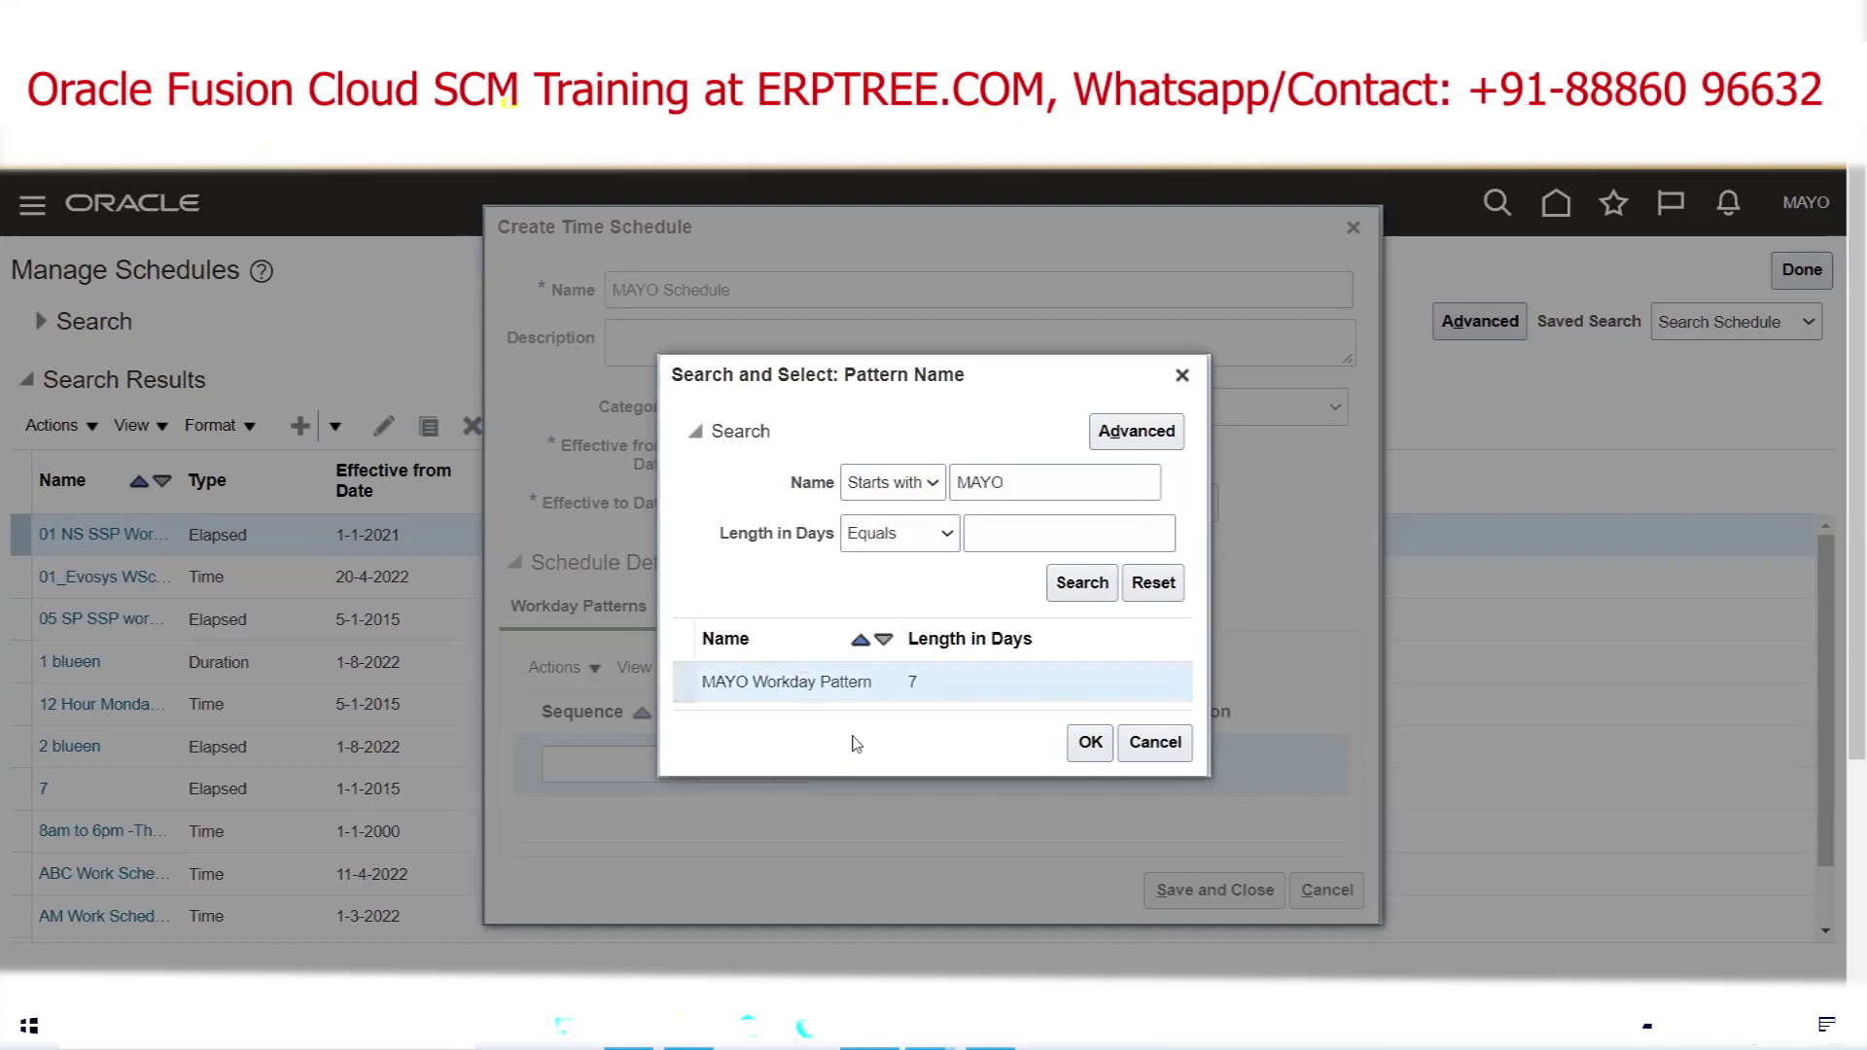
click(1089, 742)
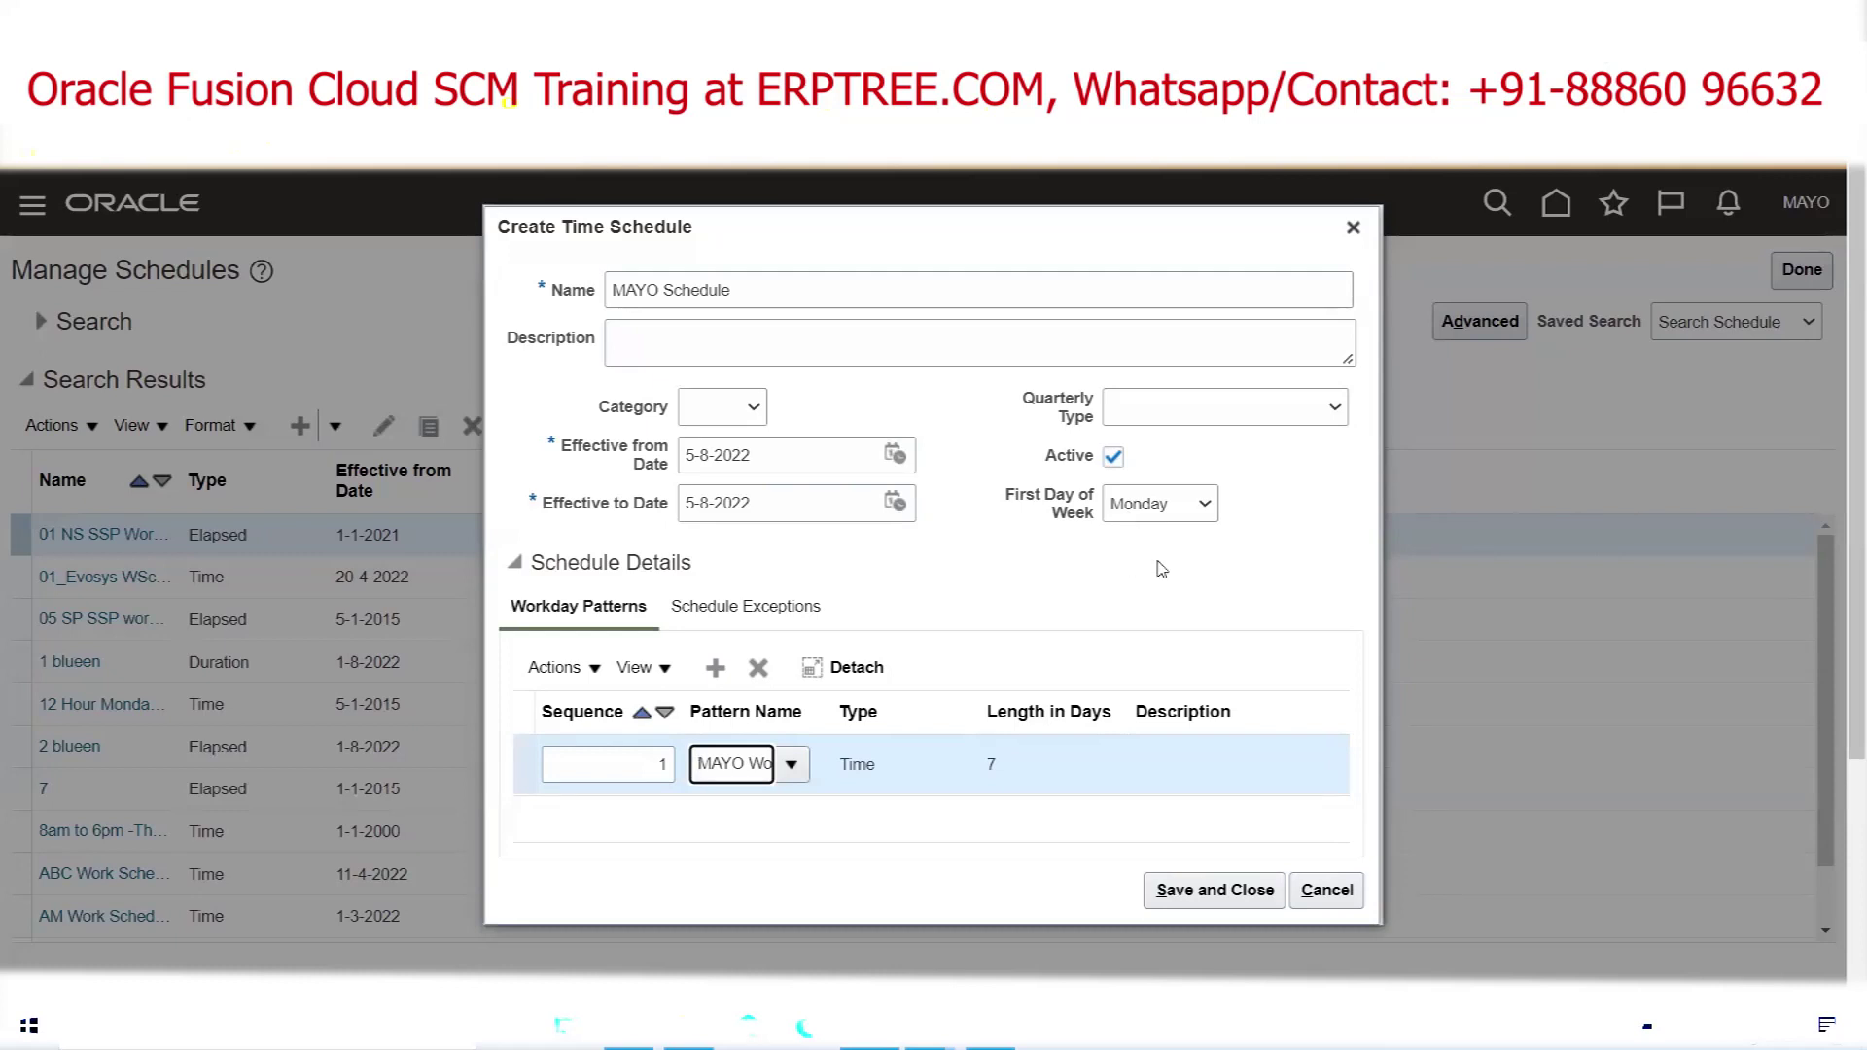
Check the schedule's exceptions, save MAYO Schedule with a partial first week accepted, and return to the project tasks
click(743, 609)
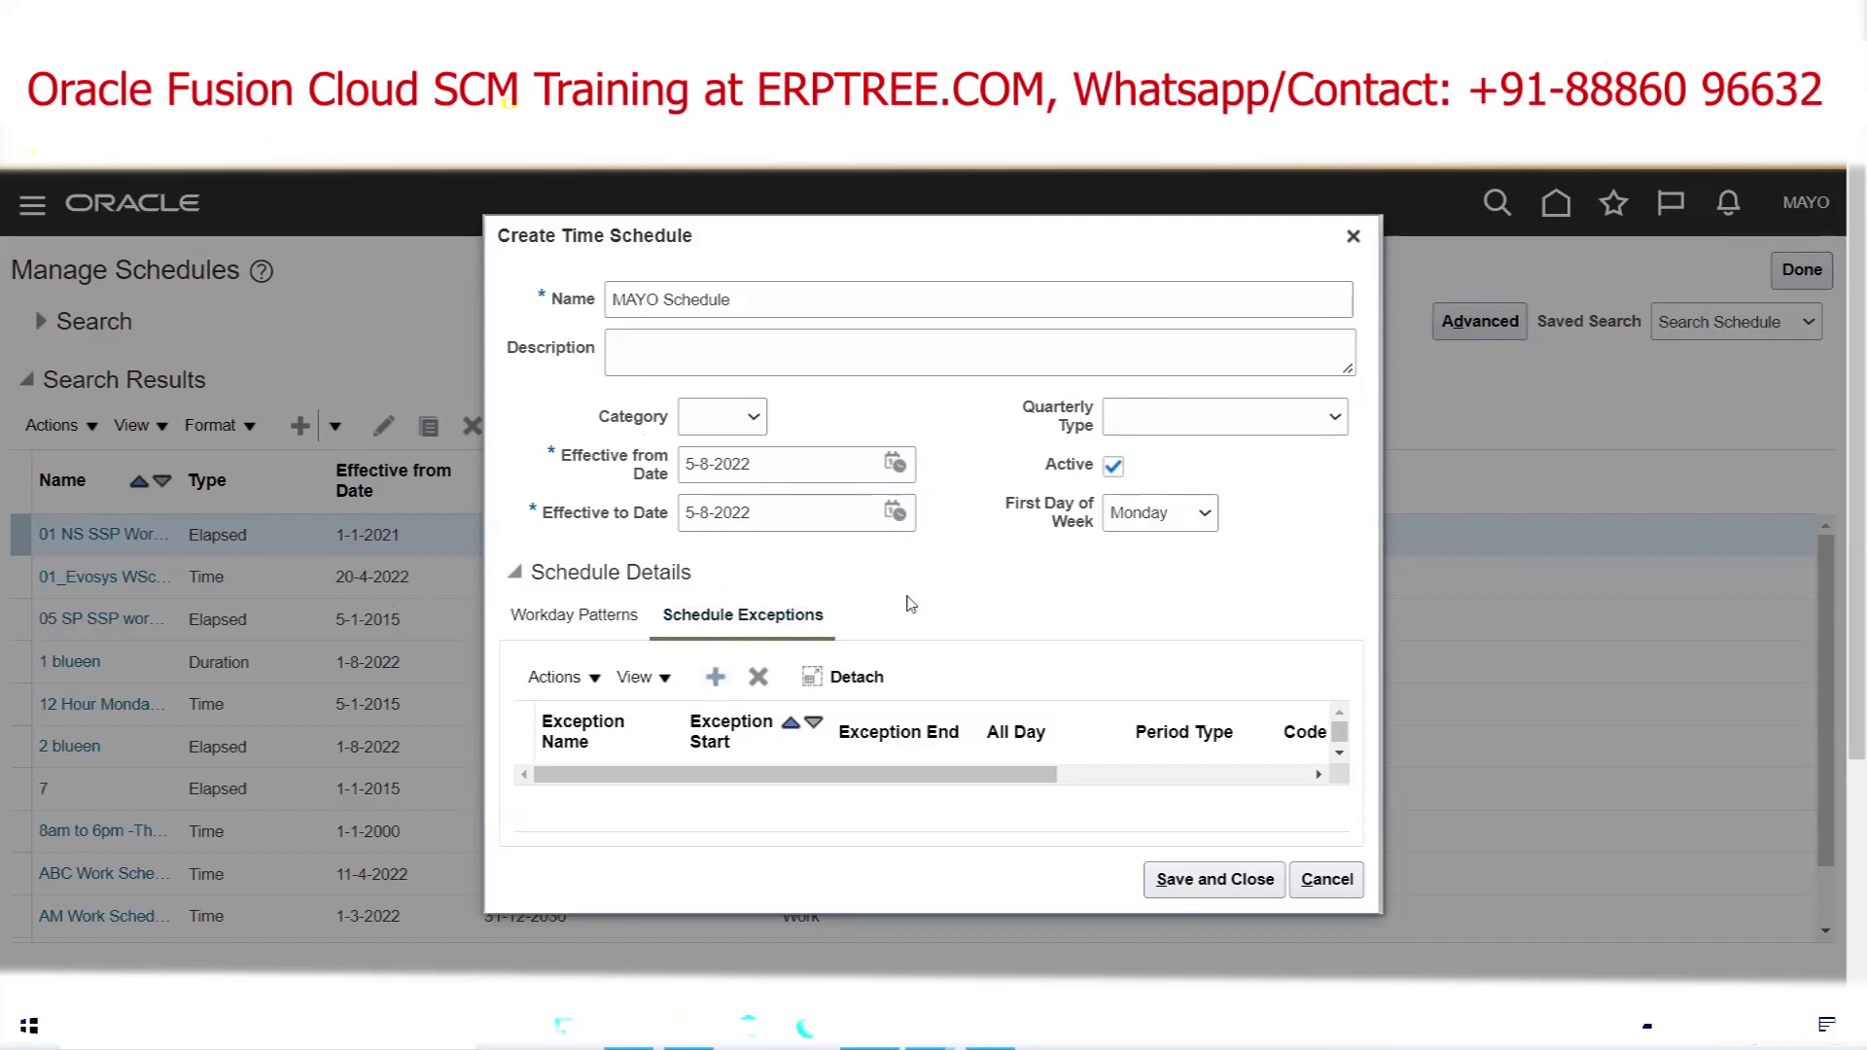
click(598, 617)
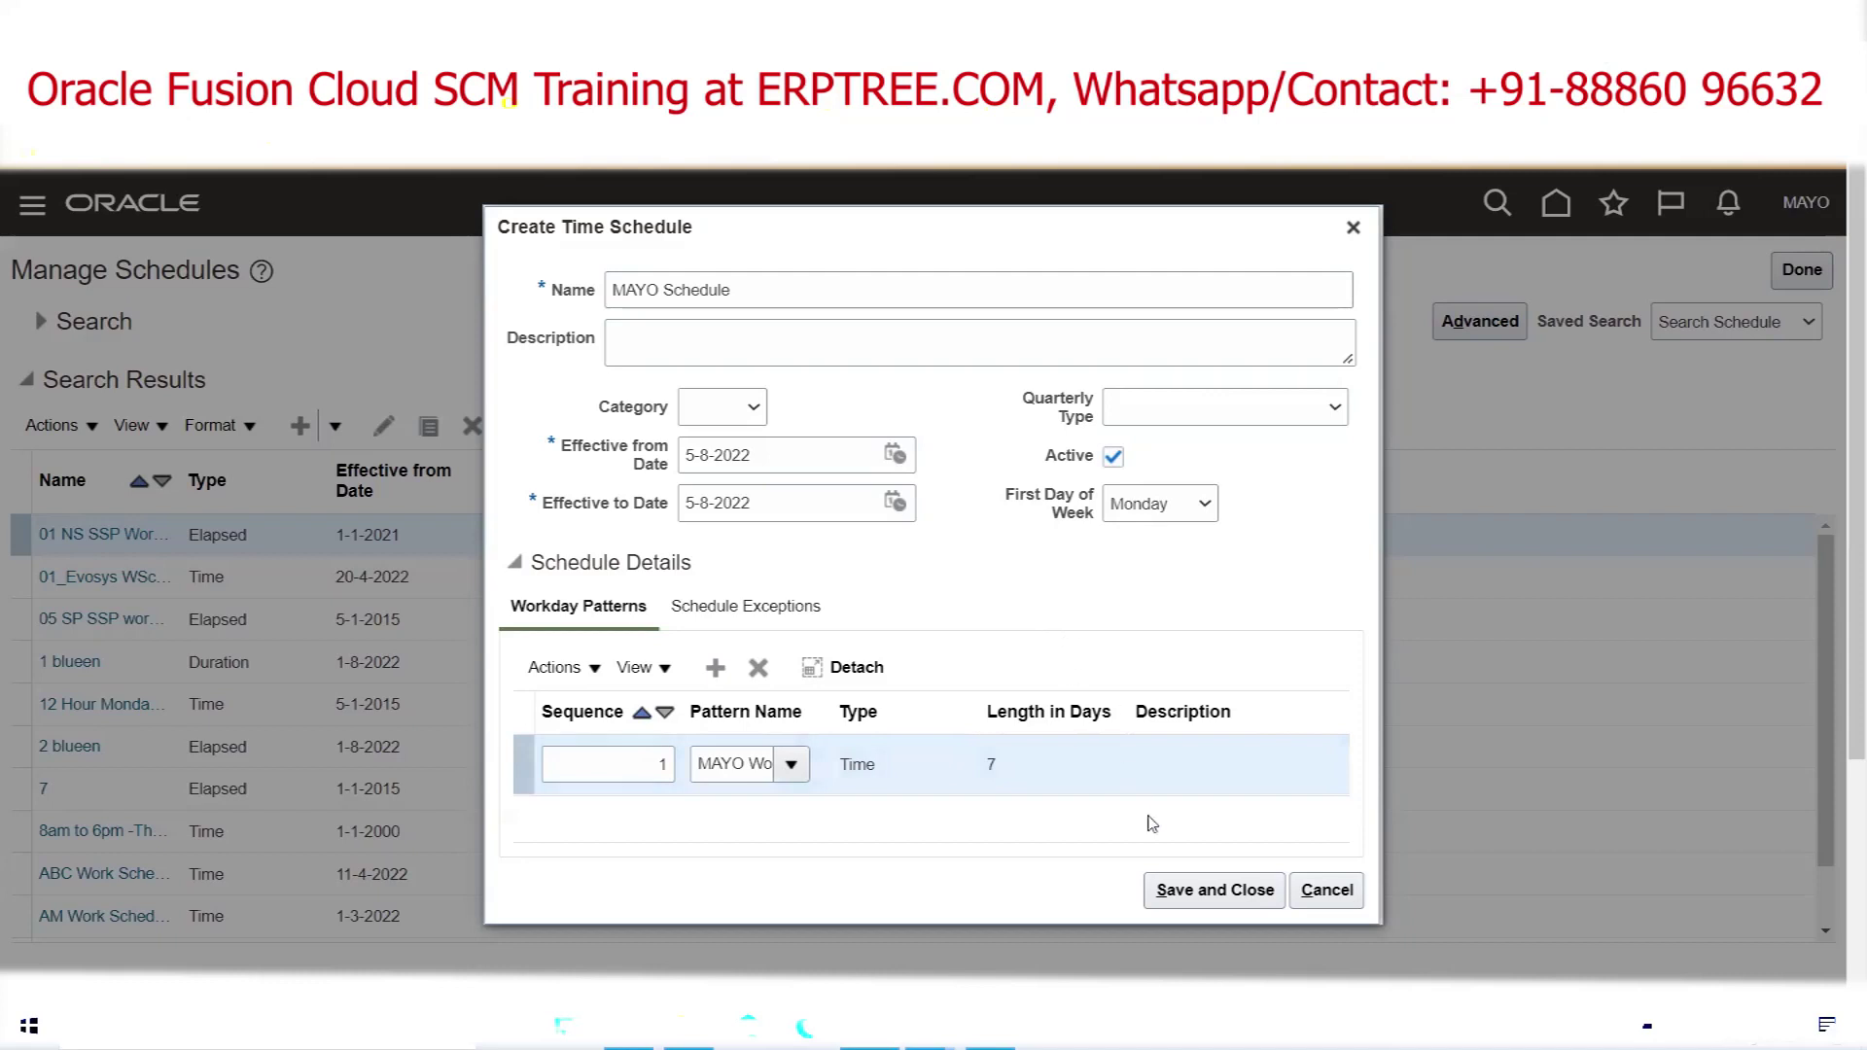
click(1207, 902)
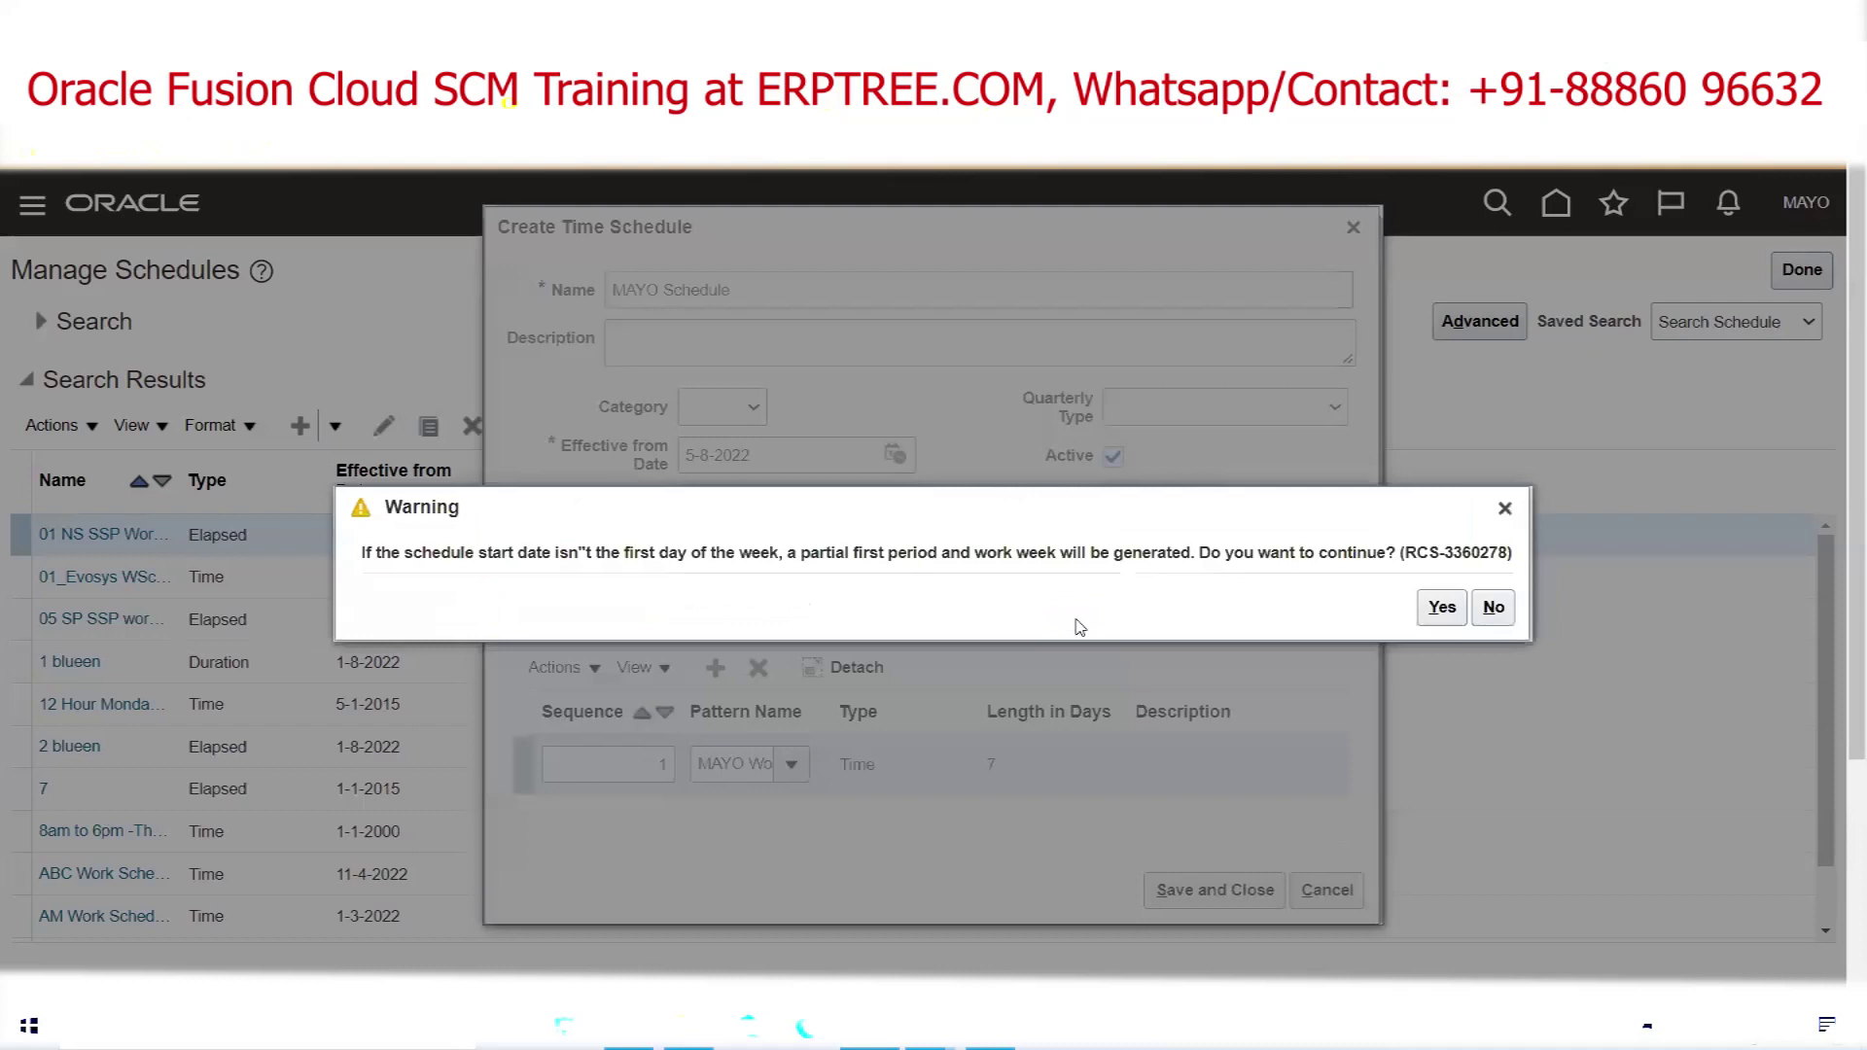
click(1442, 611)
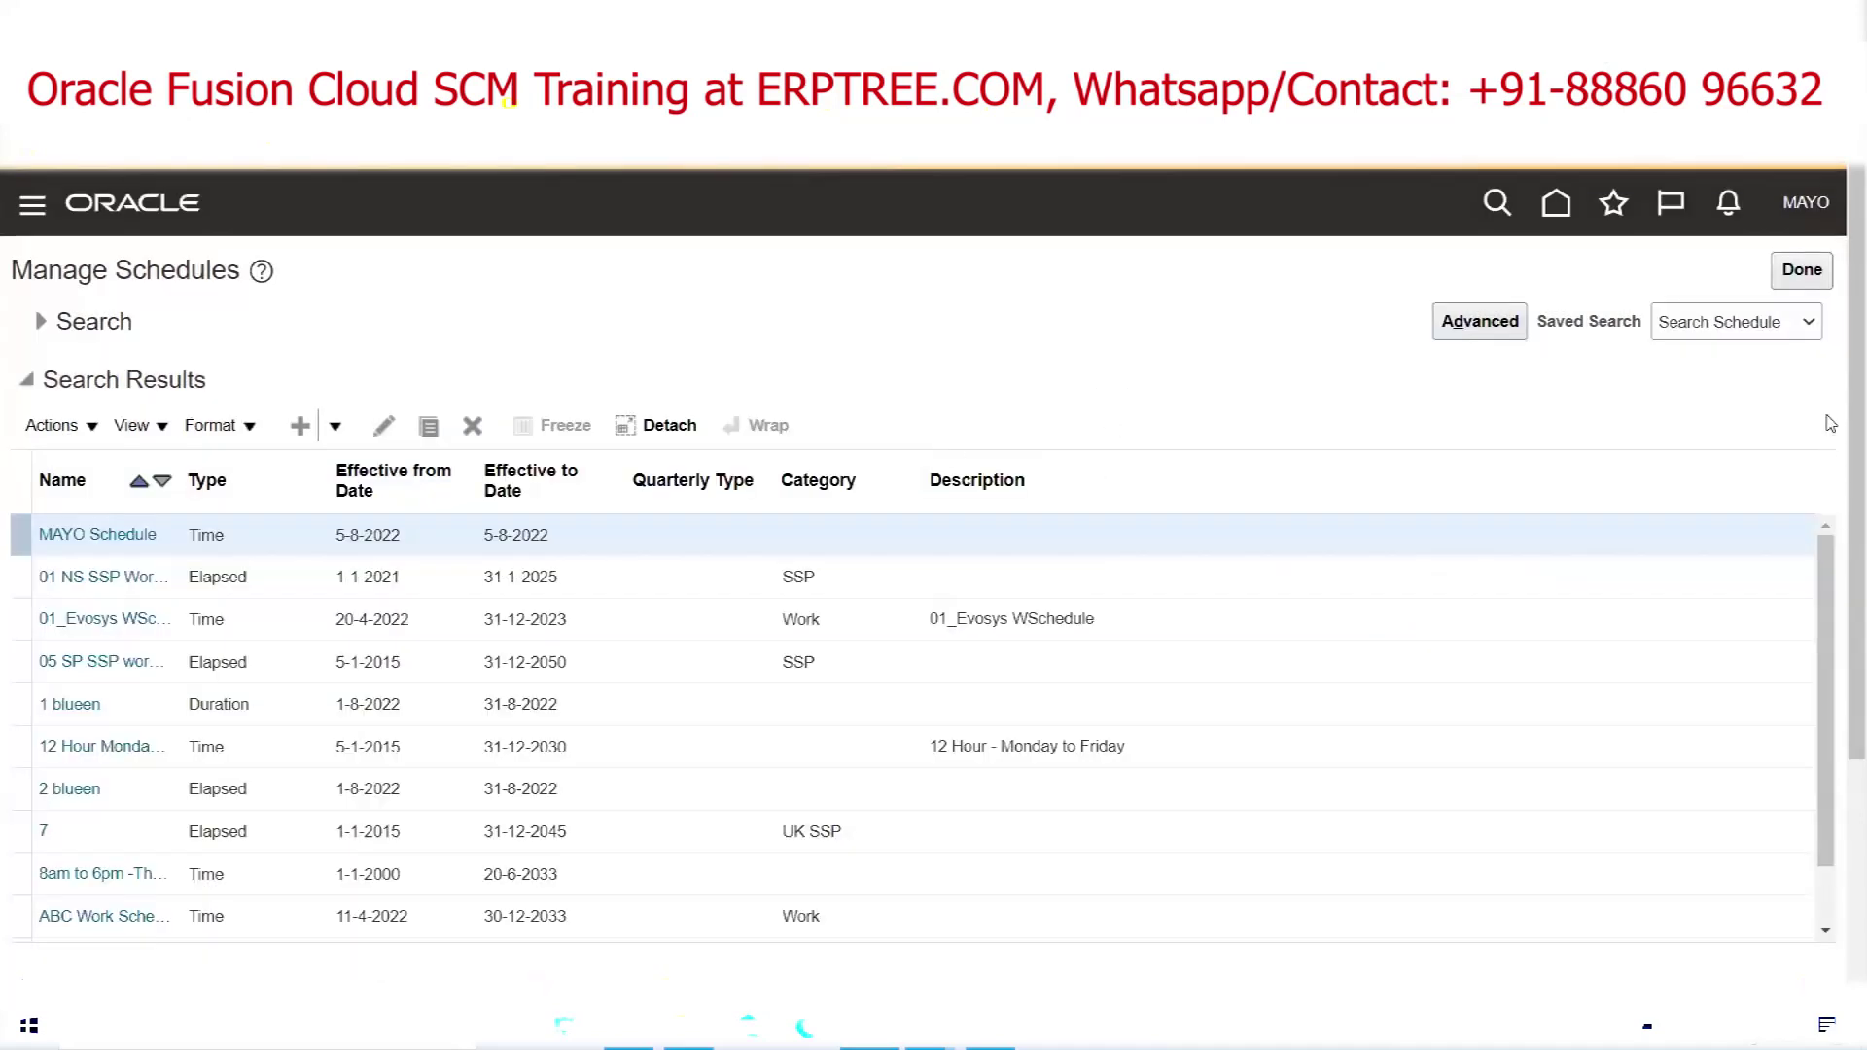
click(1801, 272)
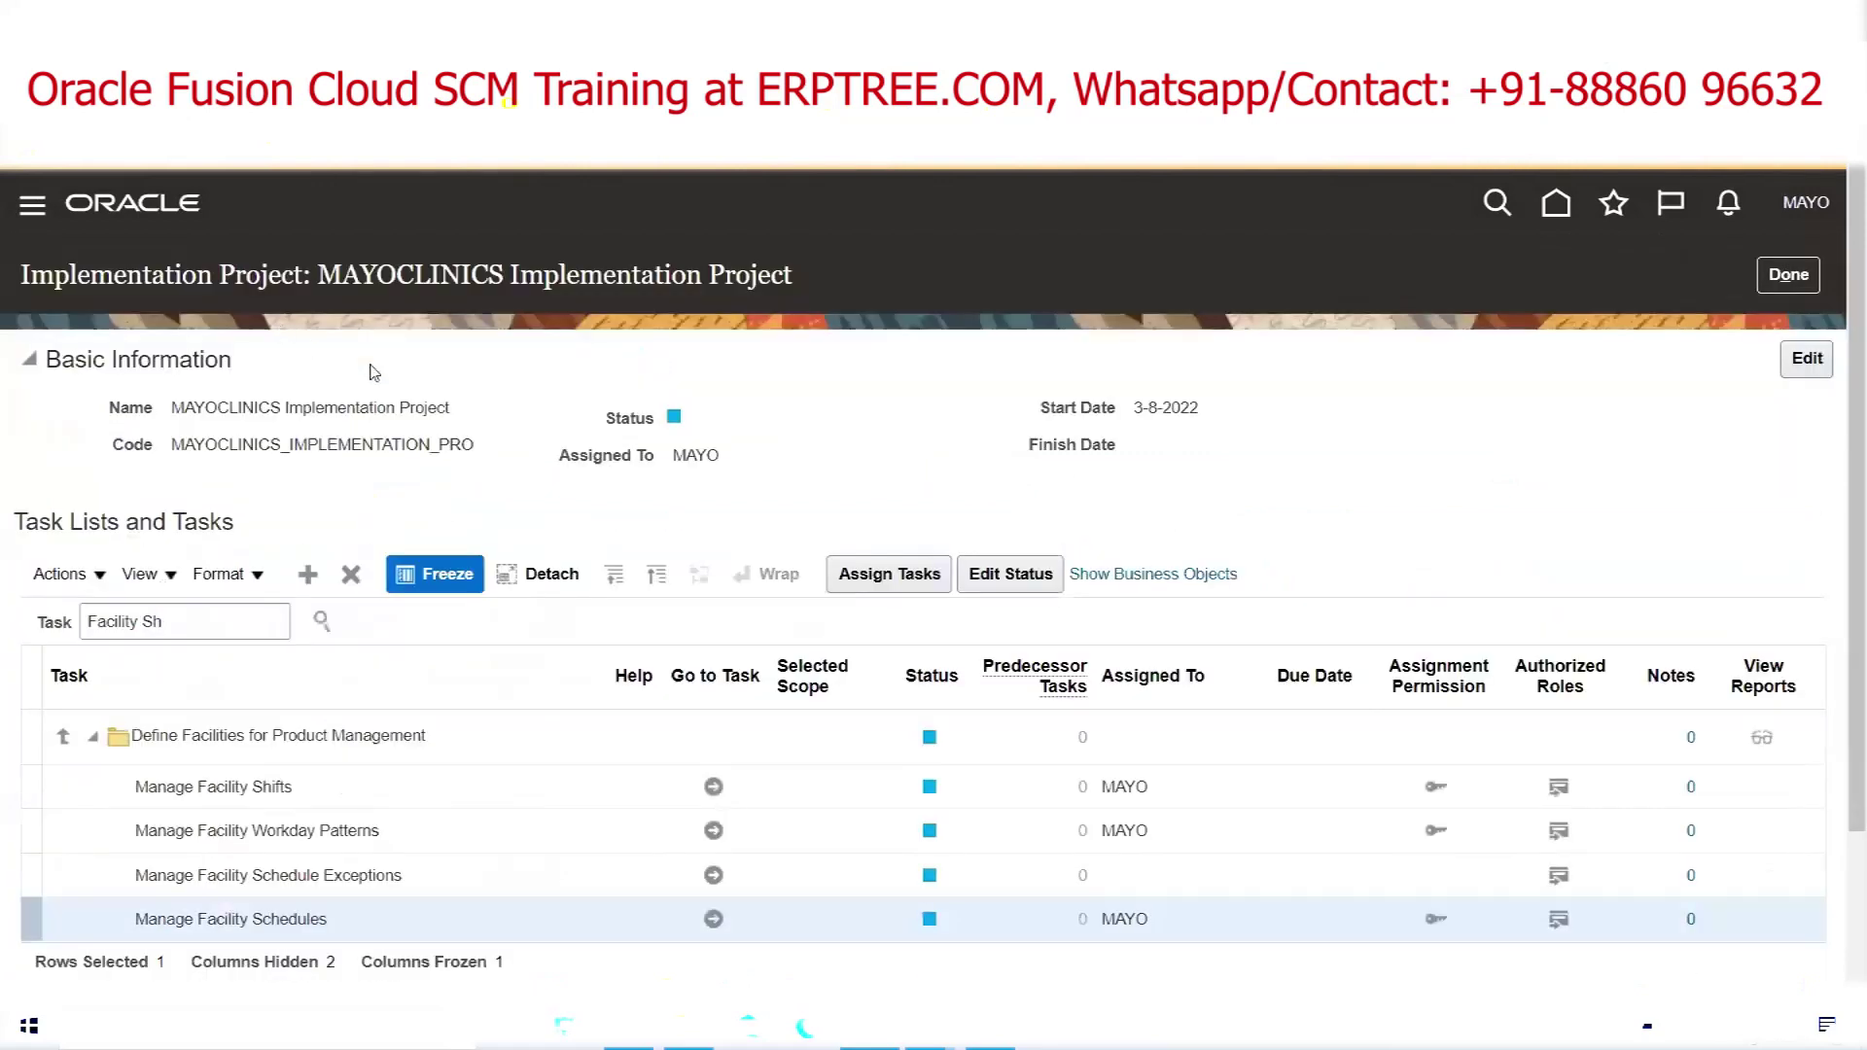
Examine the Create Schedule Exception form and the existing holiday exceptions with their full names, without creating one, and return to the project tasks
scroll(742, 438, down, 2)
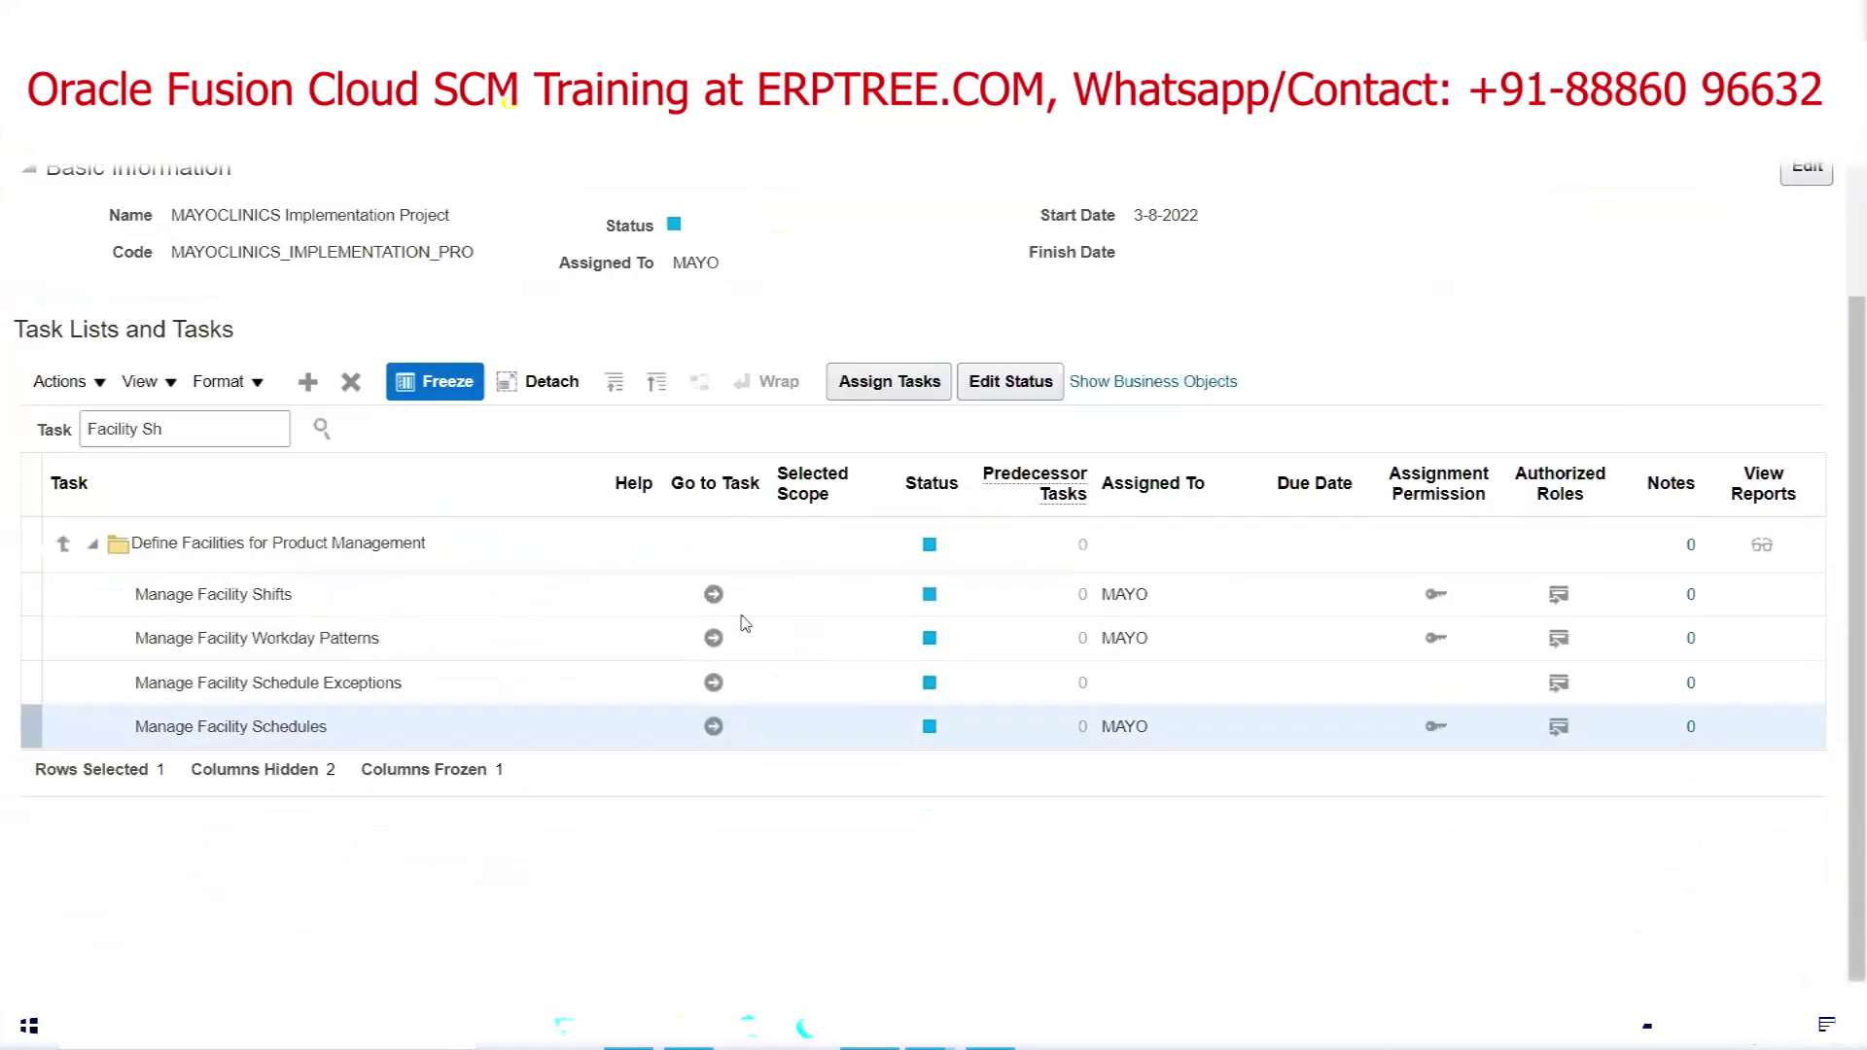
click(206, 692)
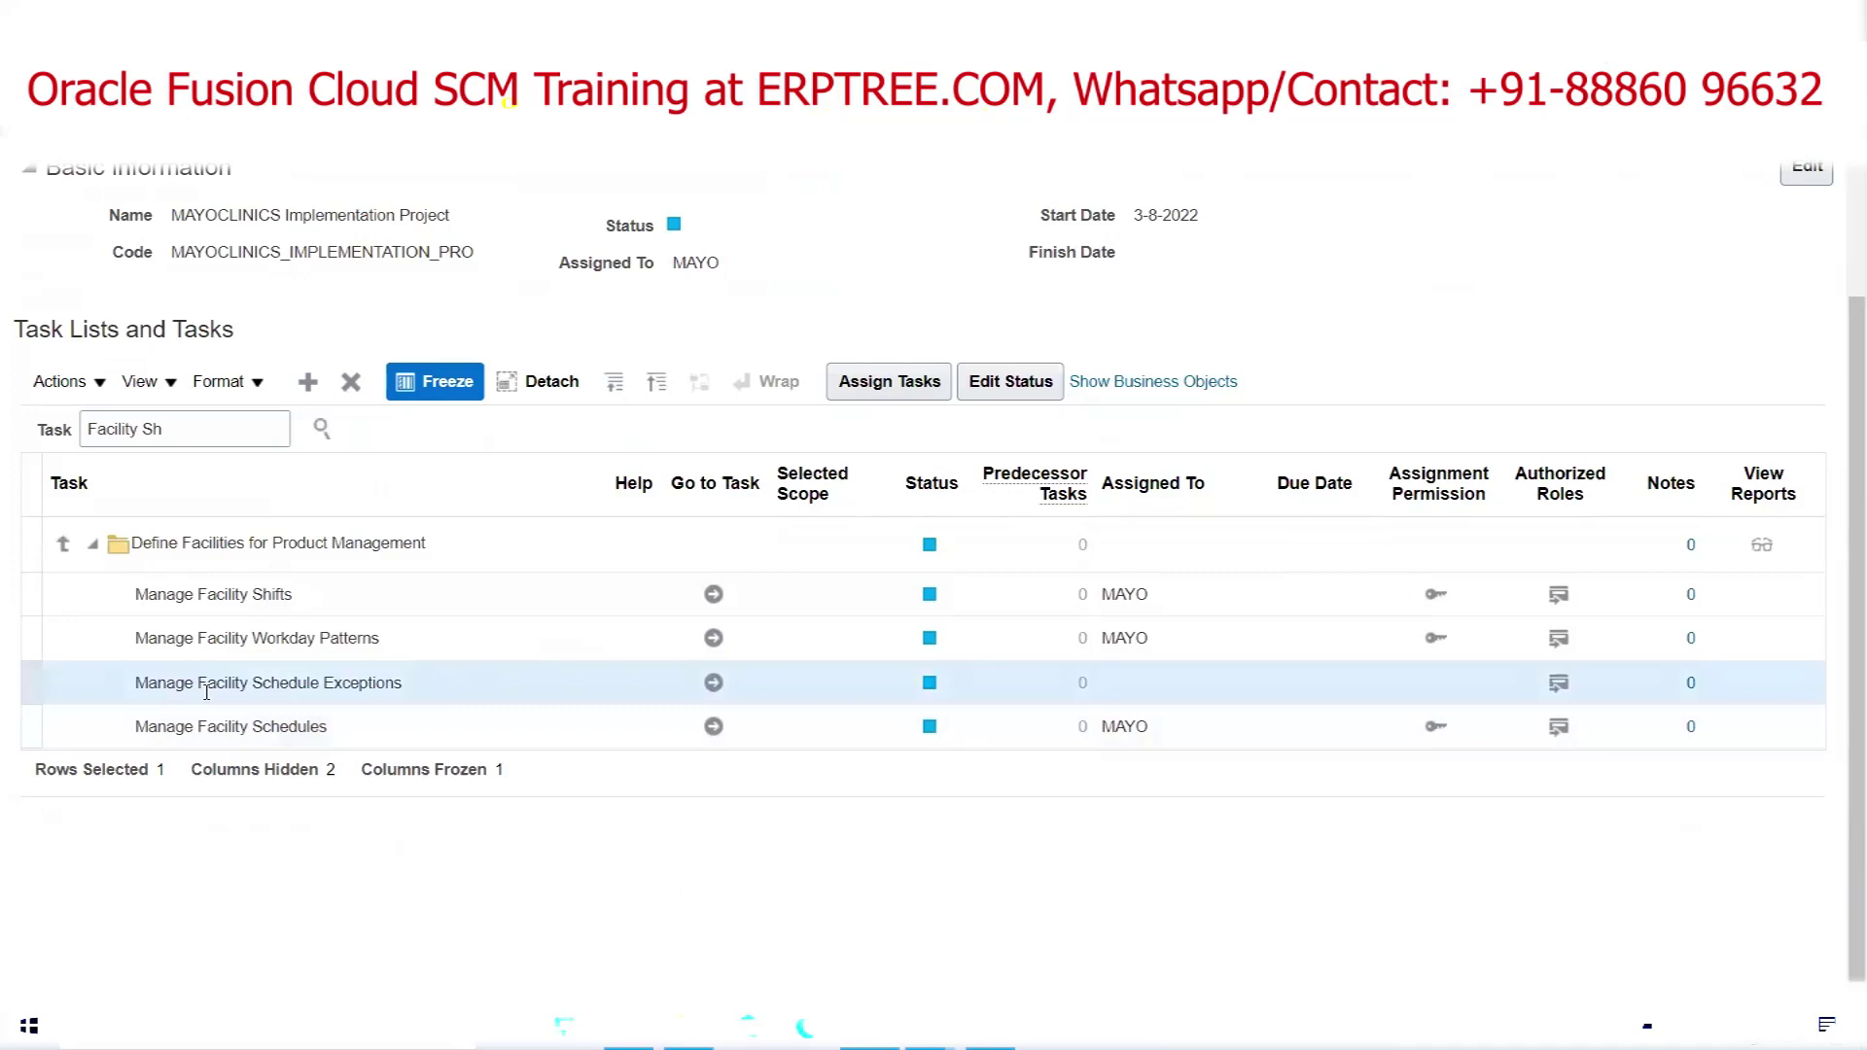
click(713, 683)
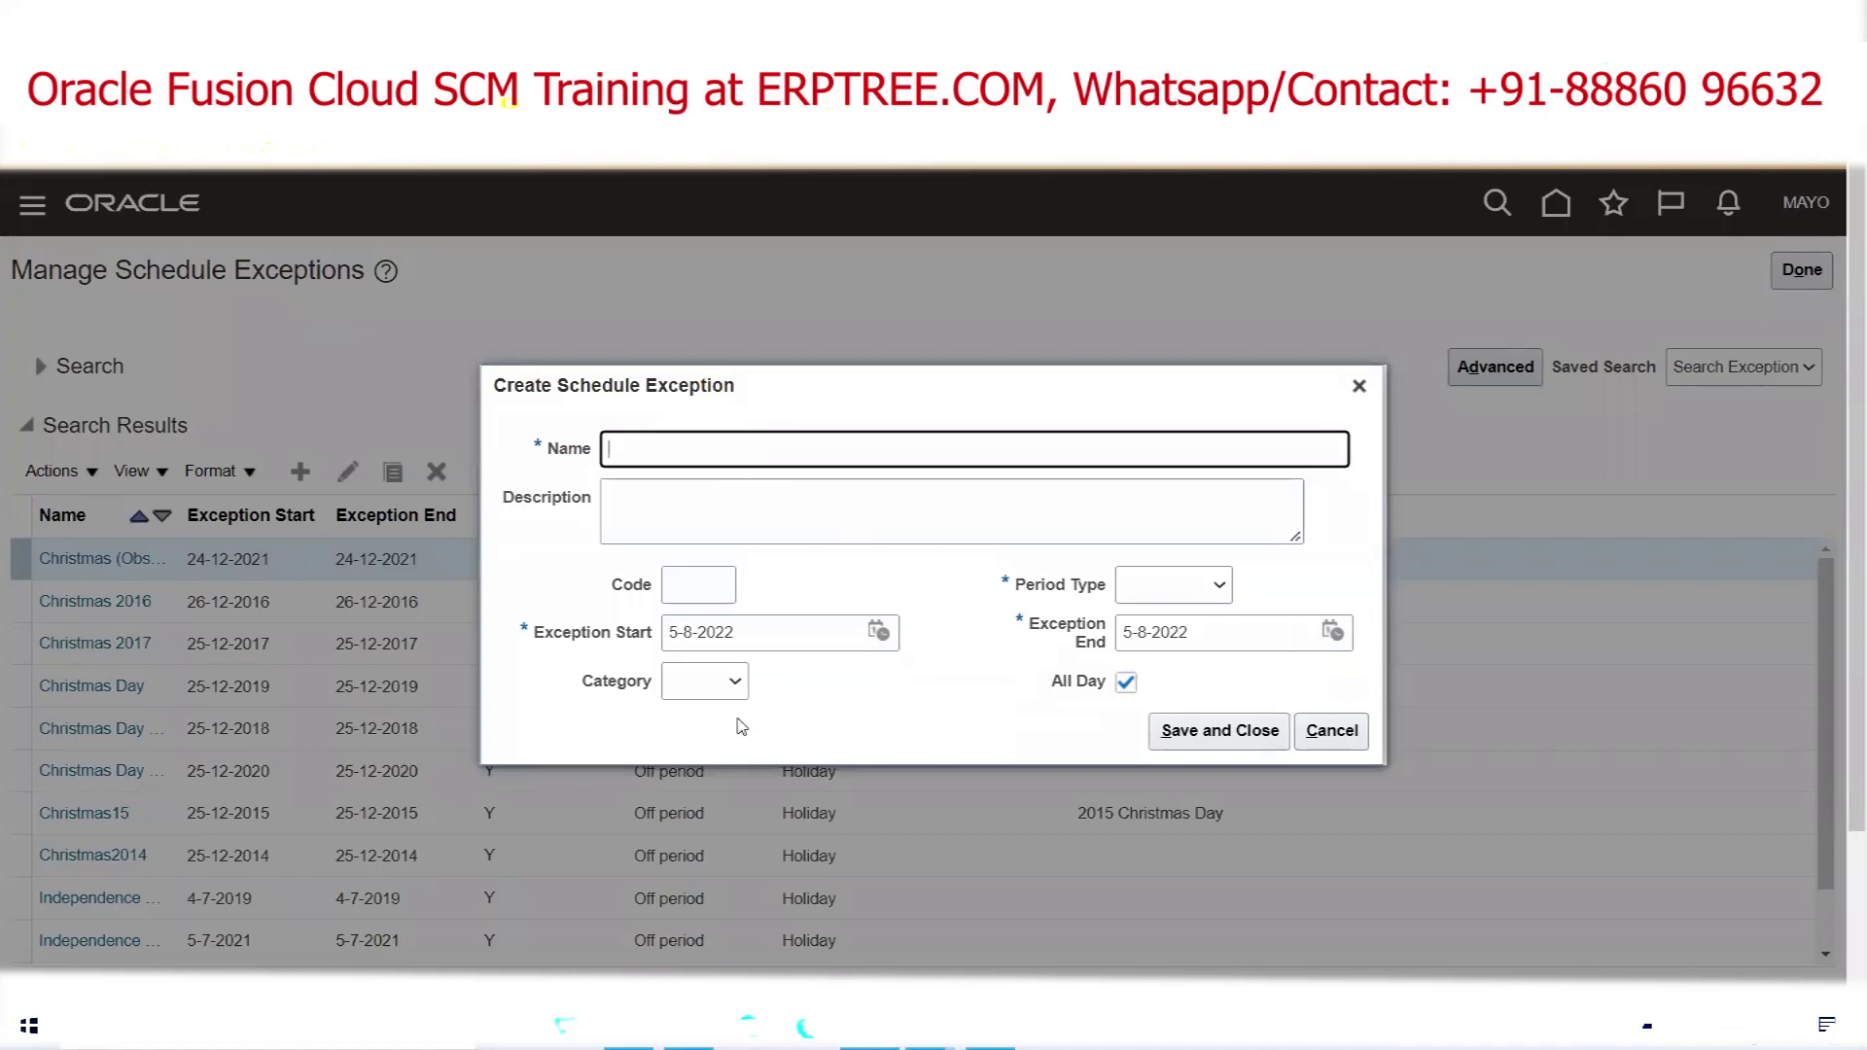
click(1360, 387)
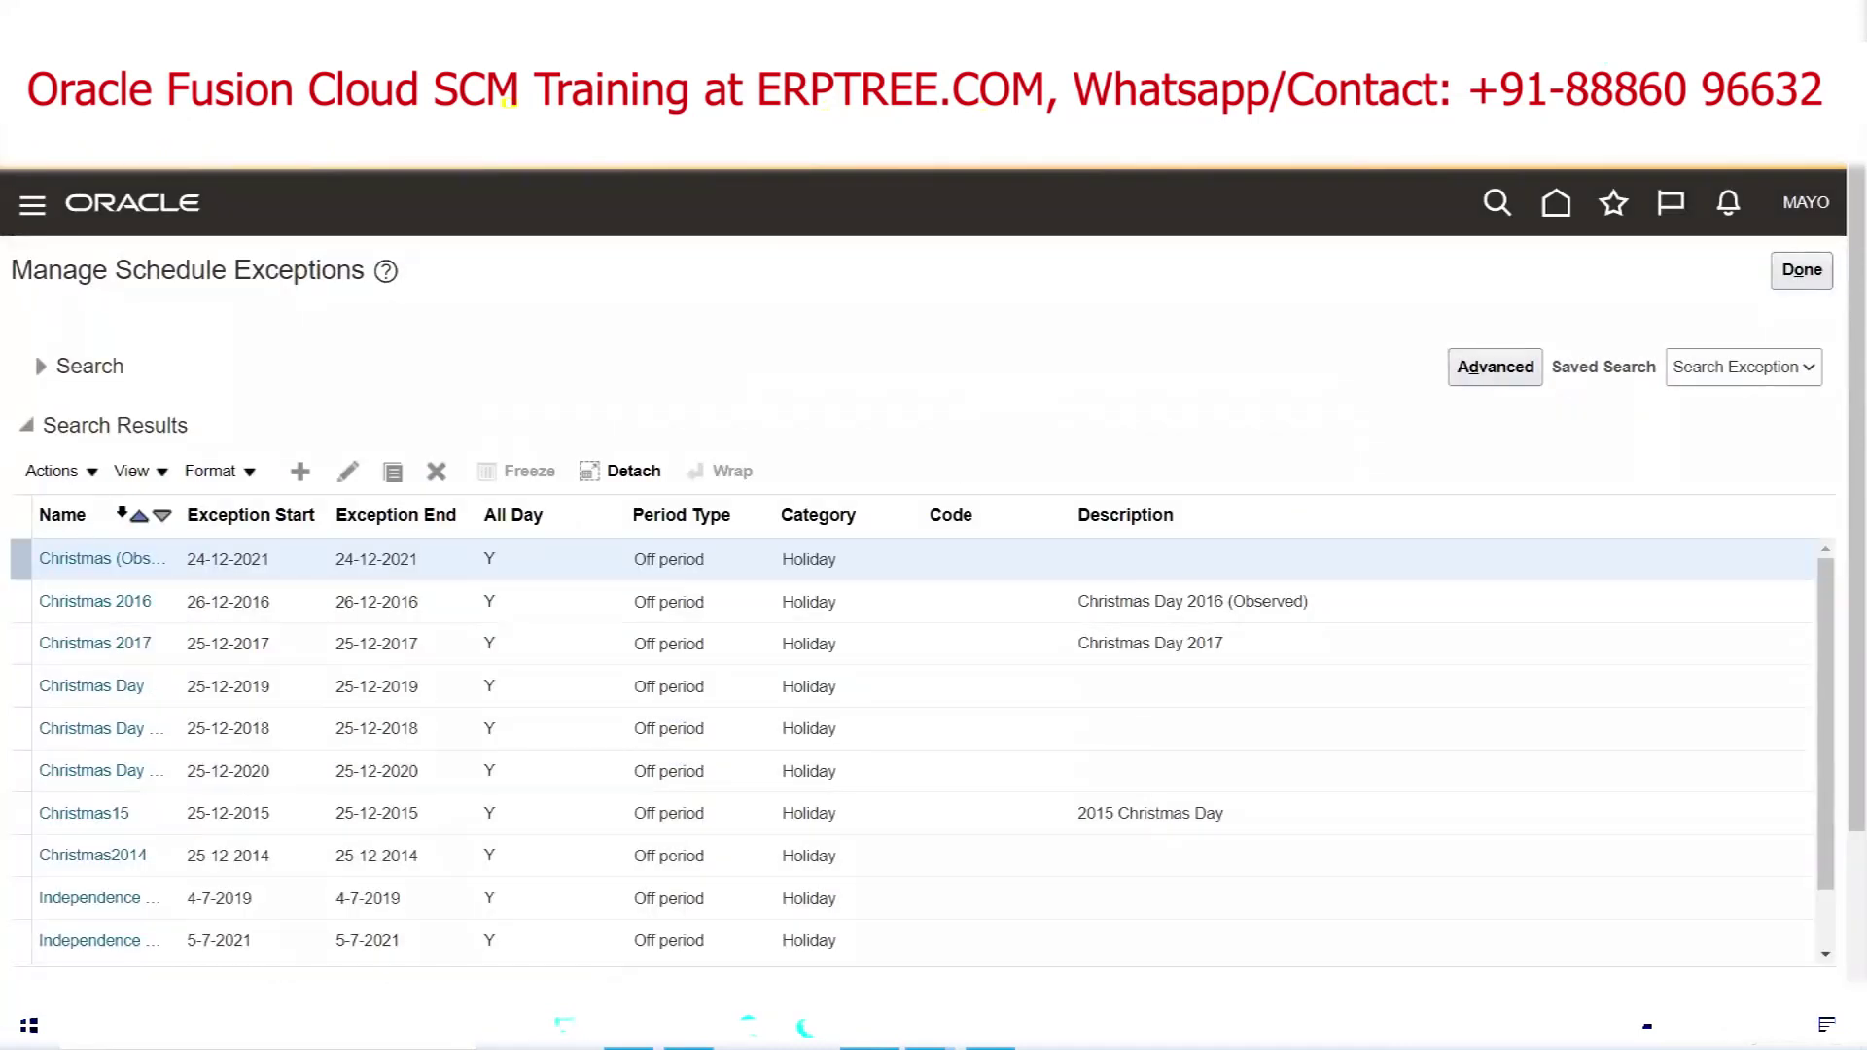
drag(179, 507, 409, 509)
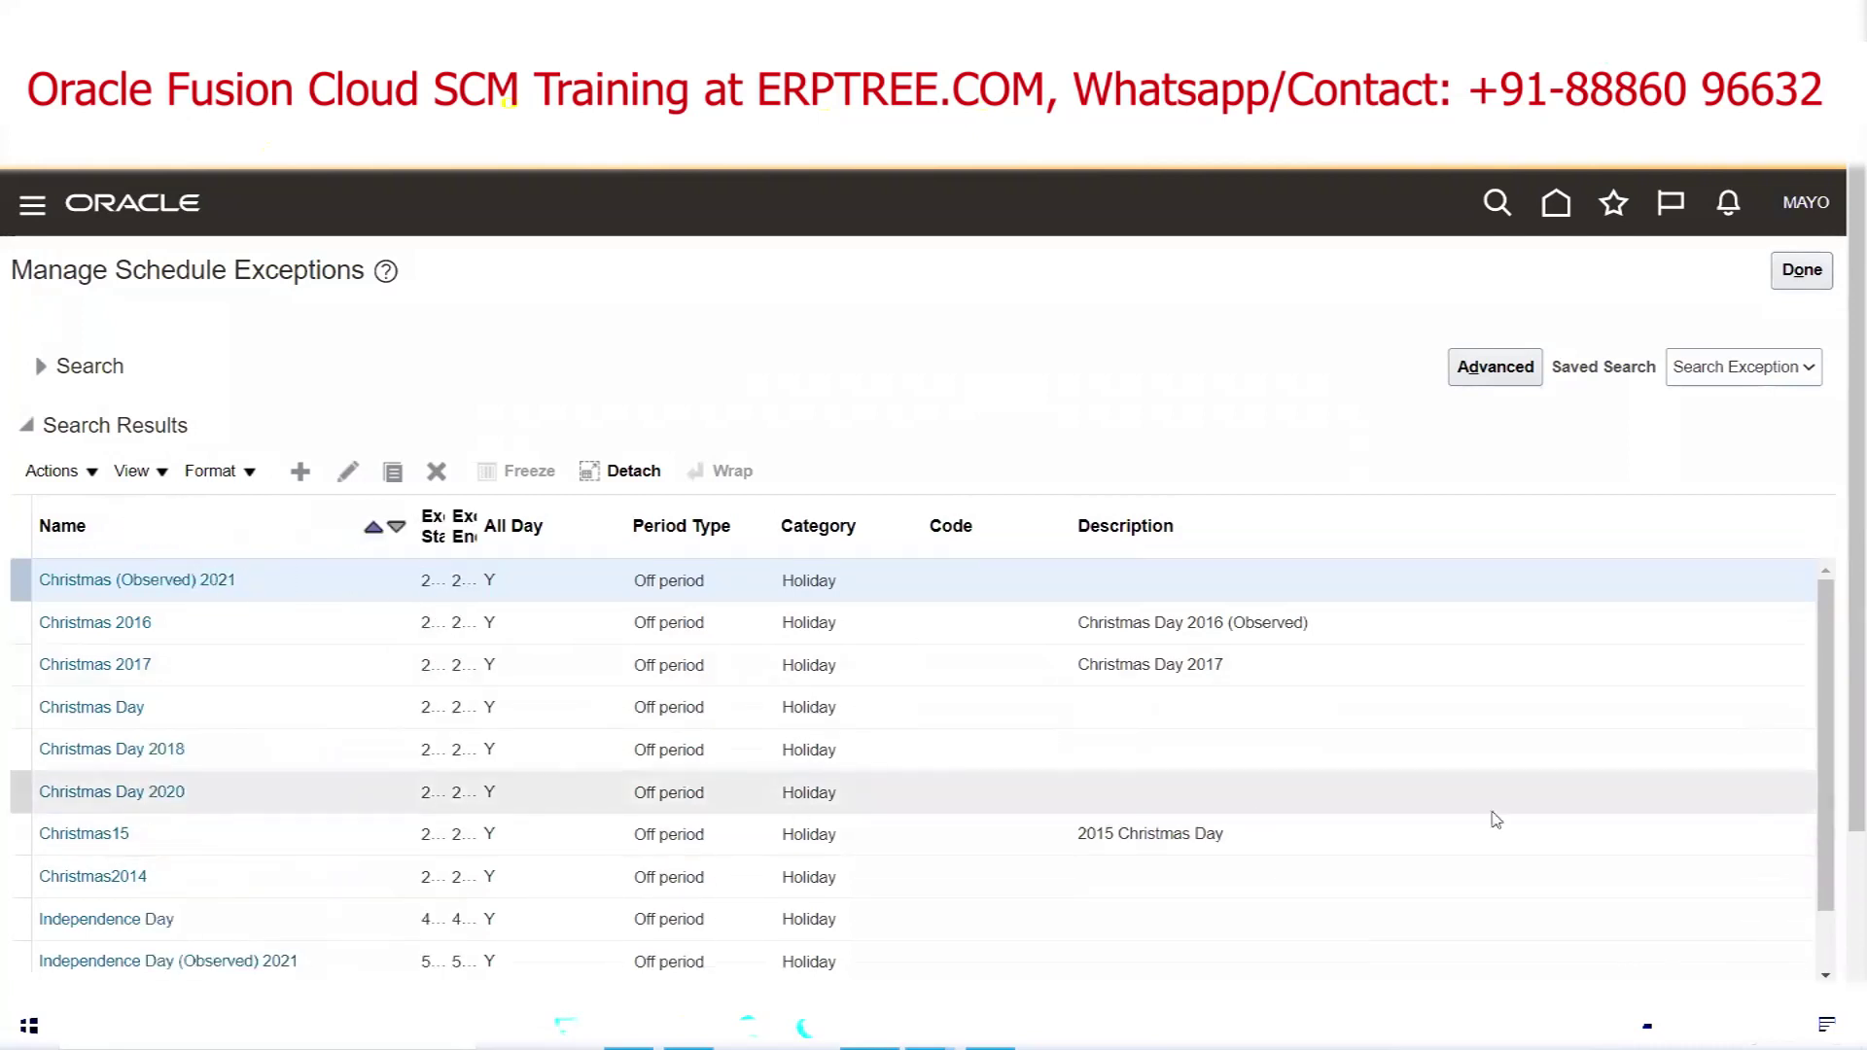
drag(1826, 632, 1832, 712)
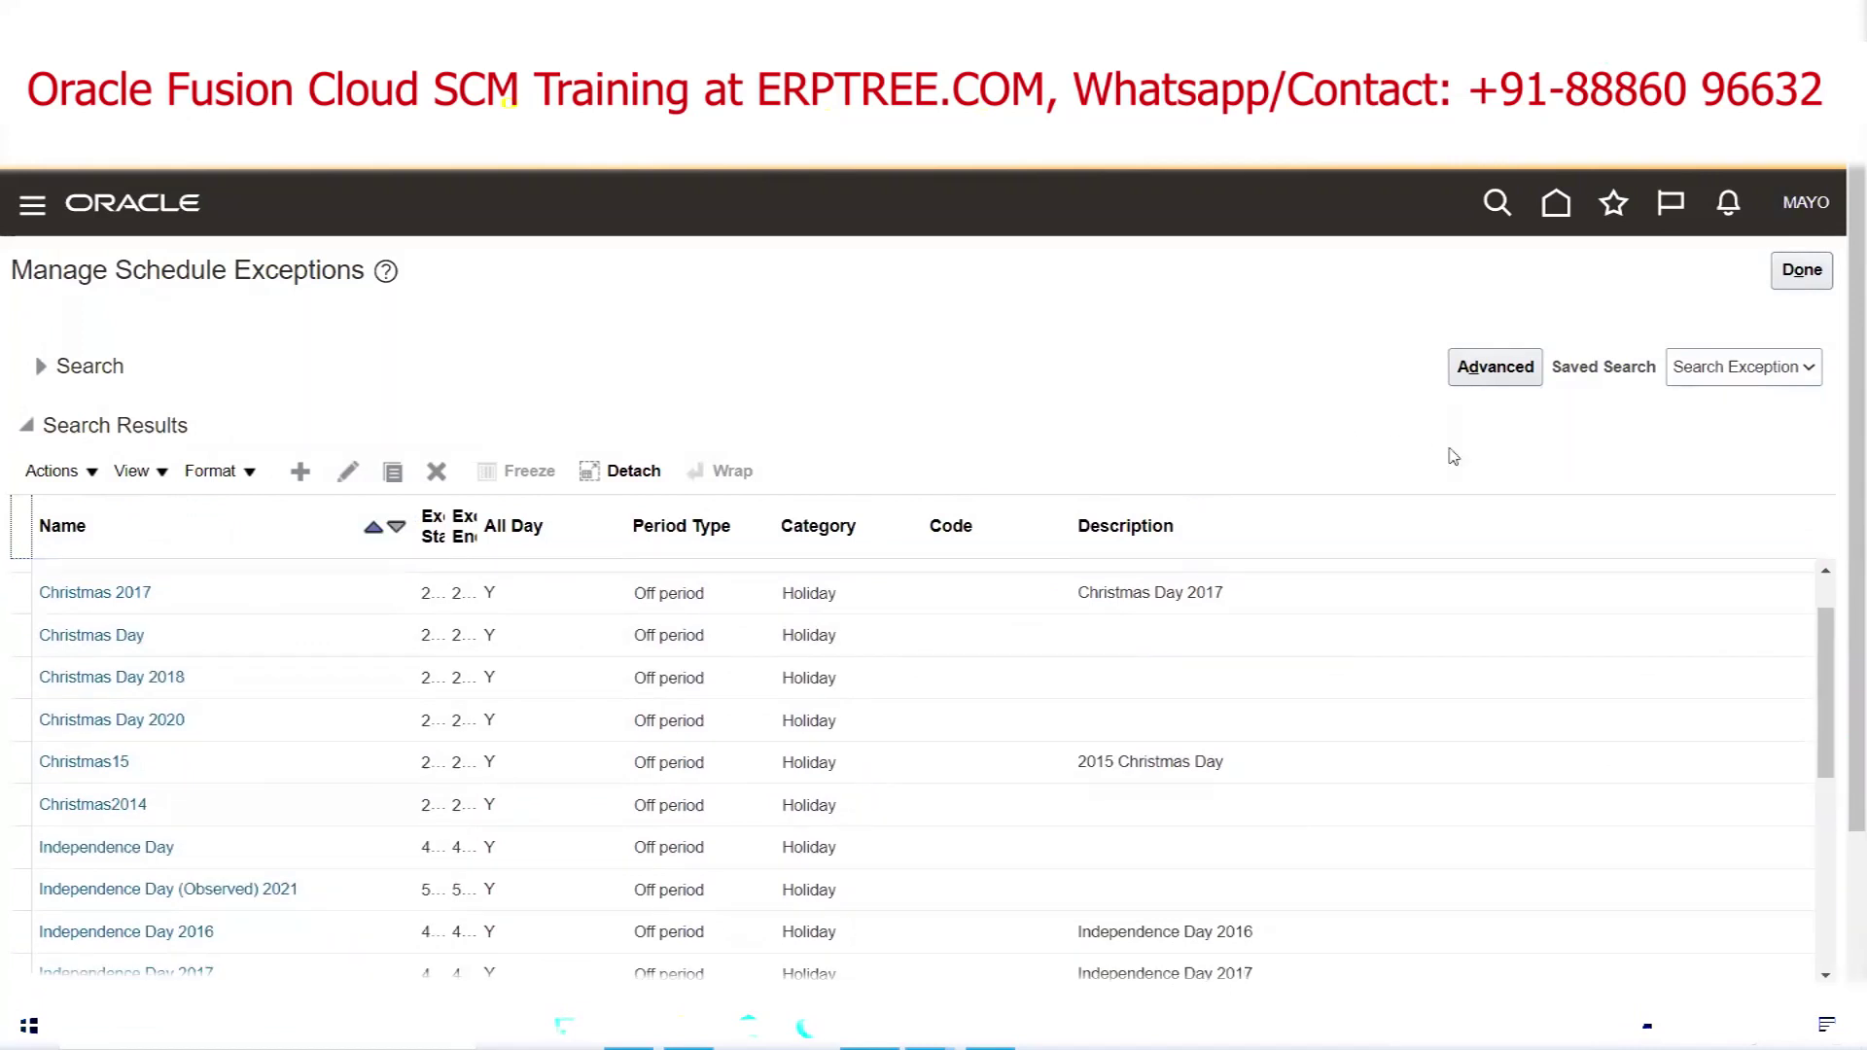
click(1810, 272)
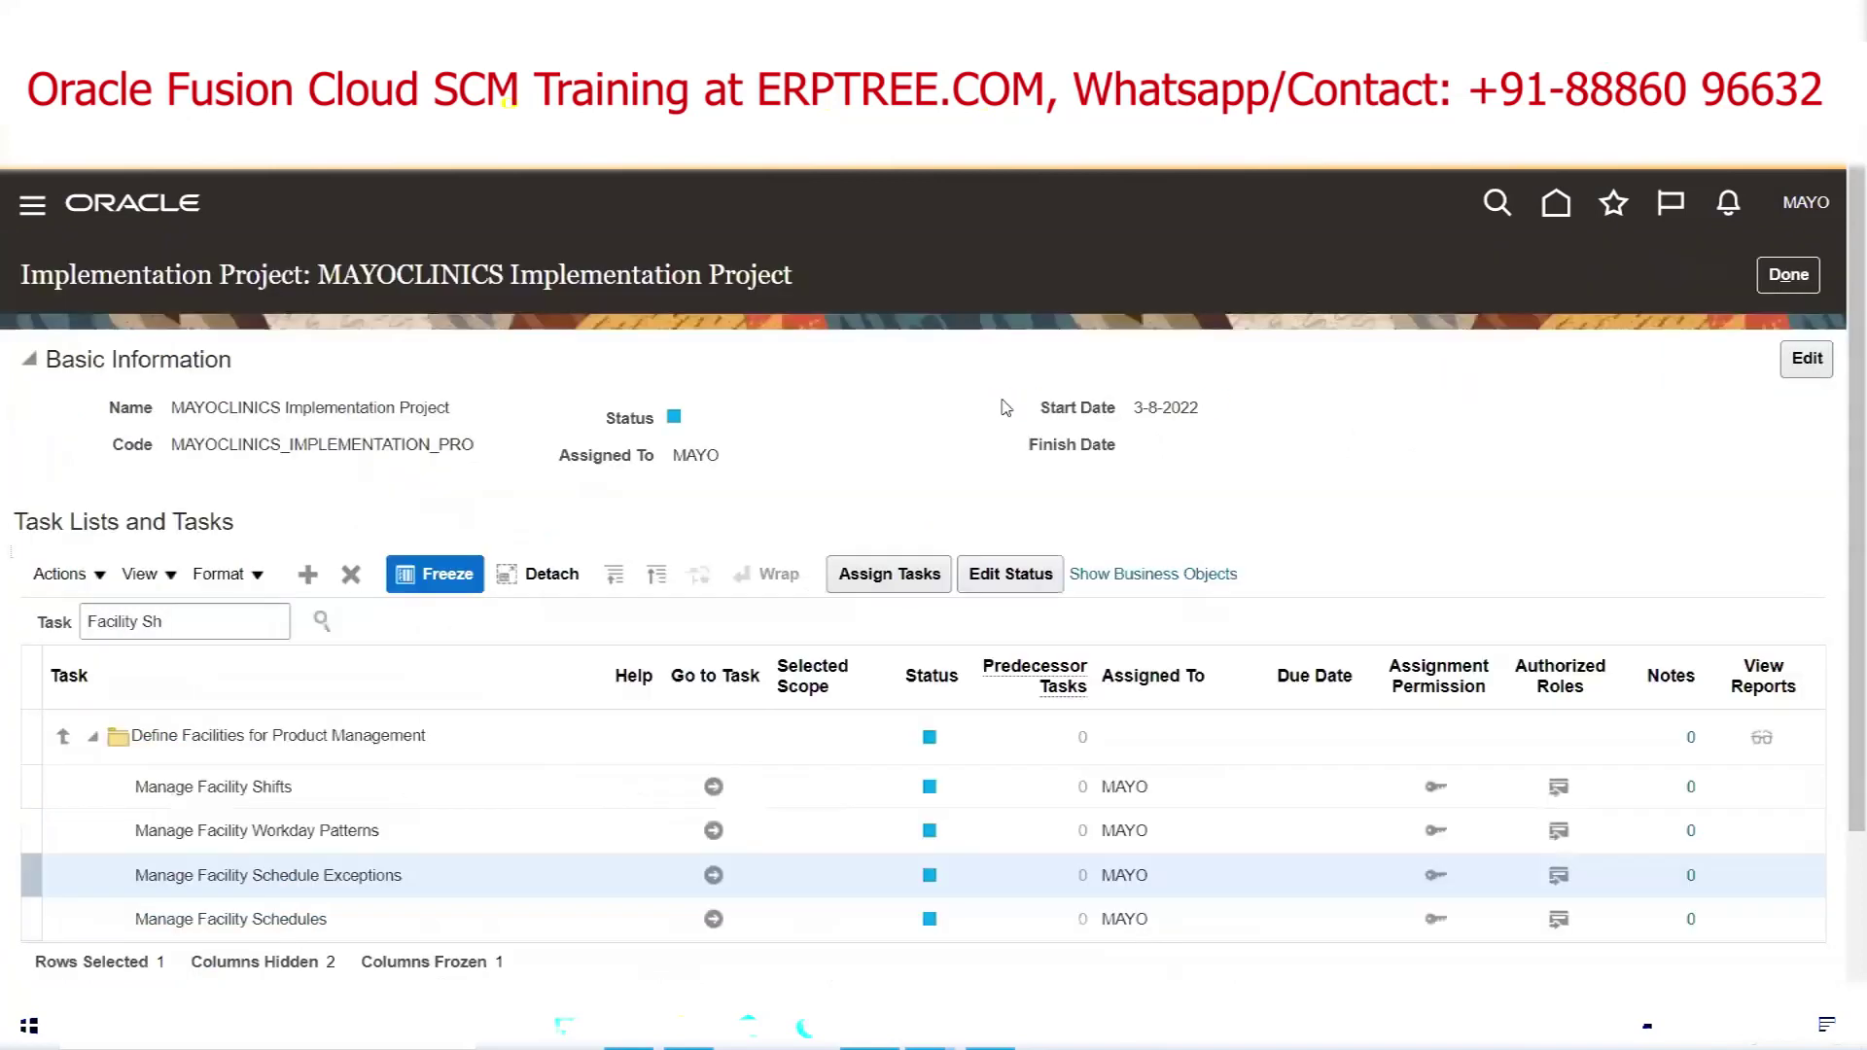
scroll(1338, 526, down, 2)
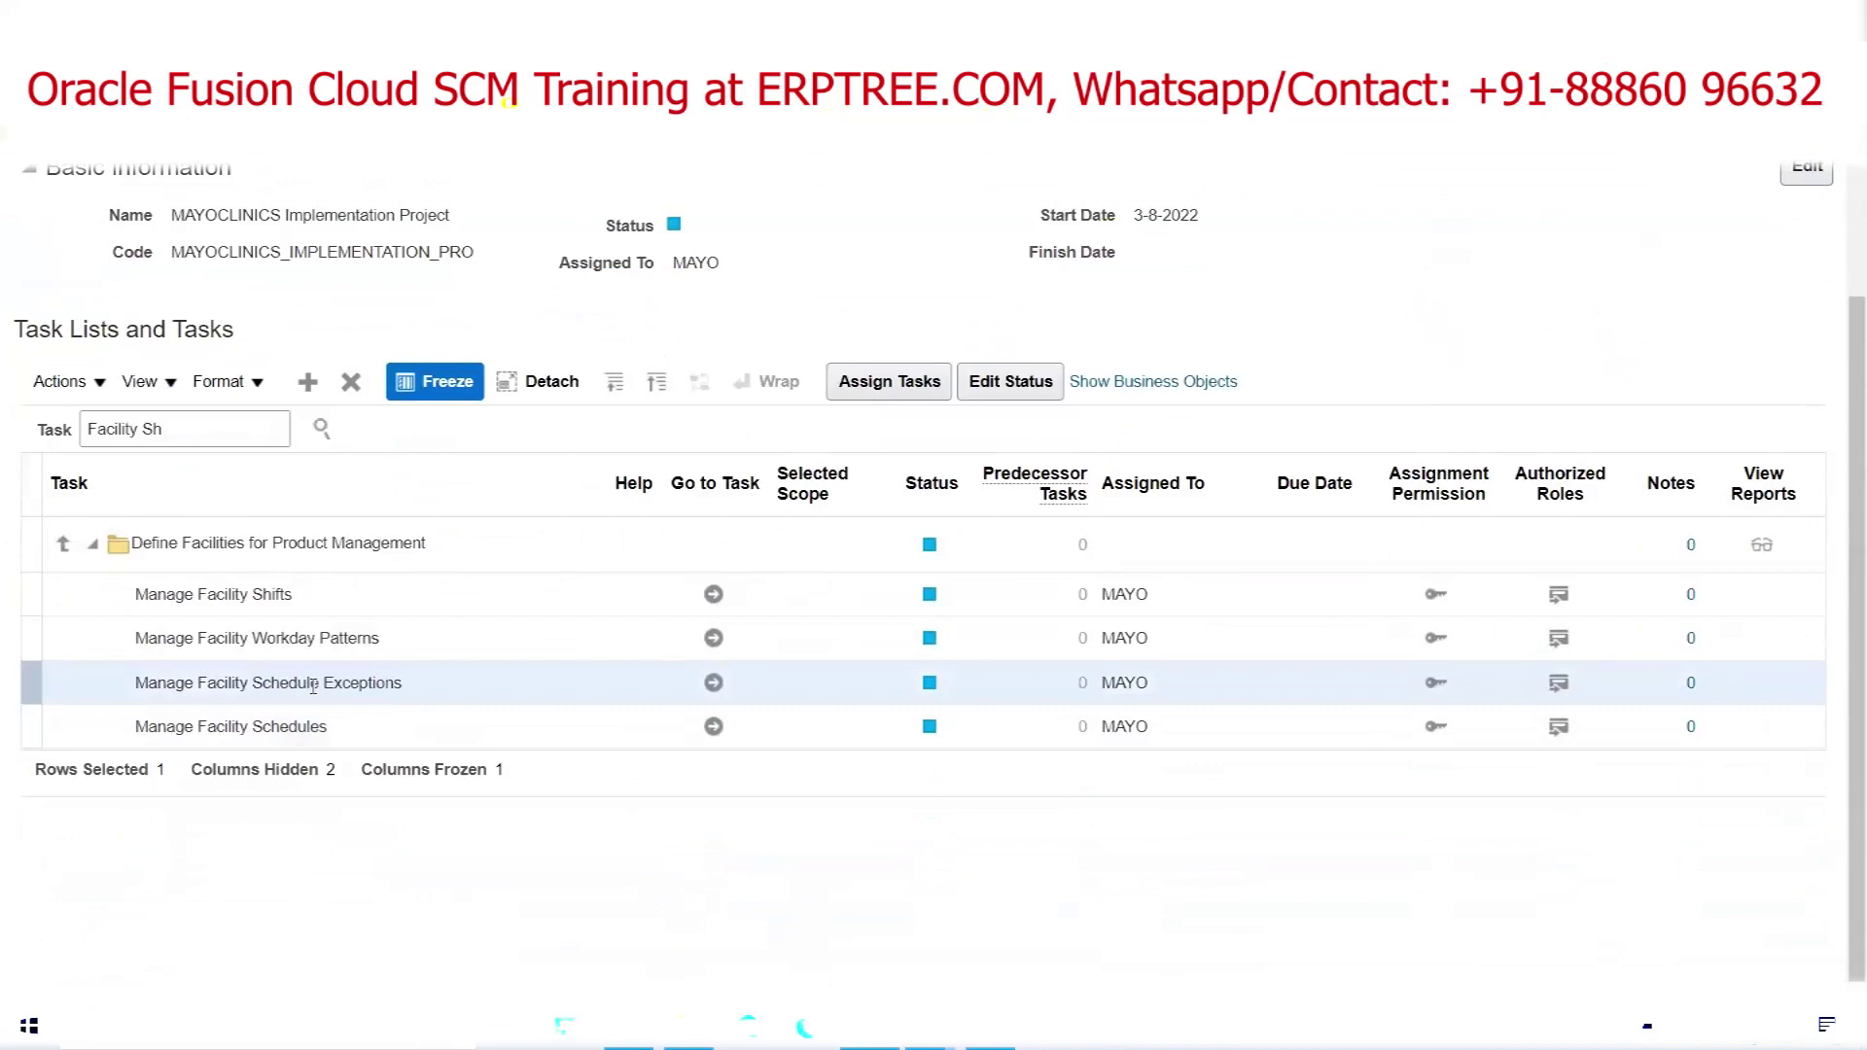
click(311, 722)
click(278, 599)
click(299, 635)
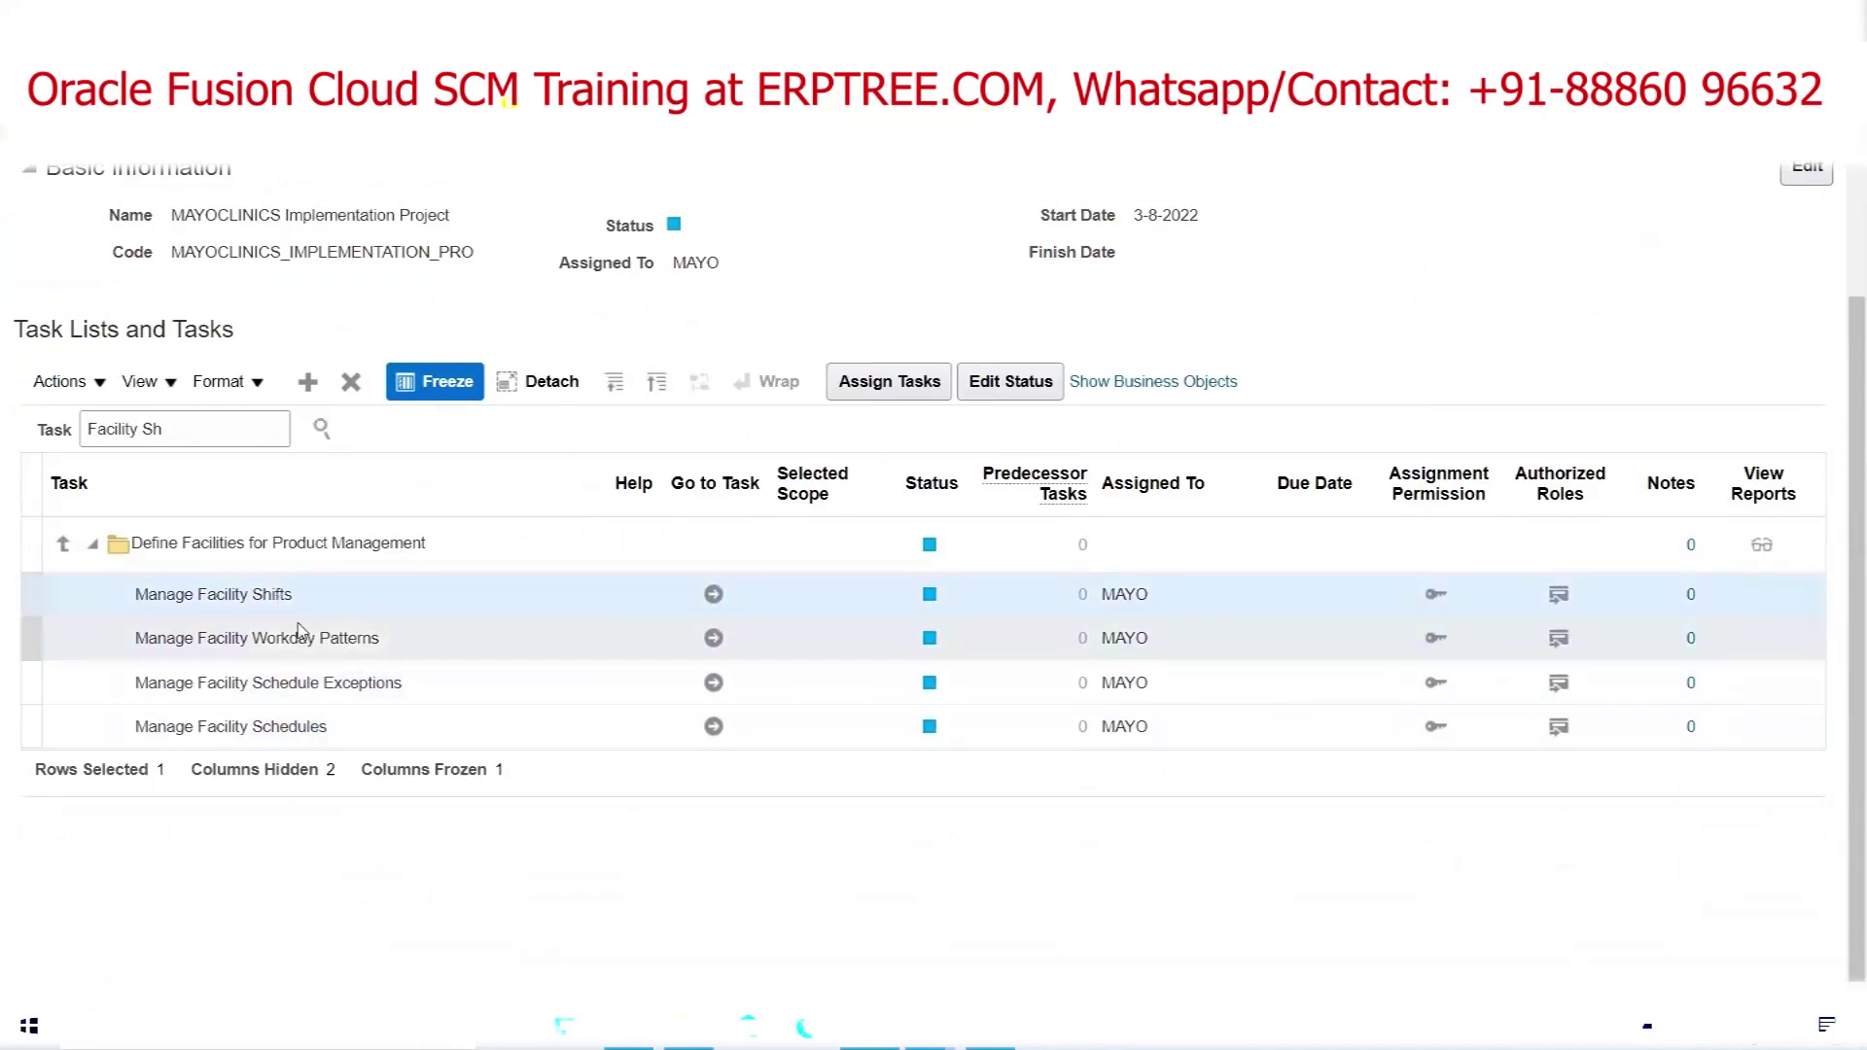
click(354, 732)
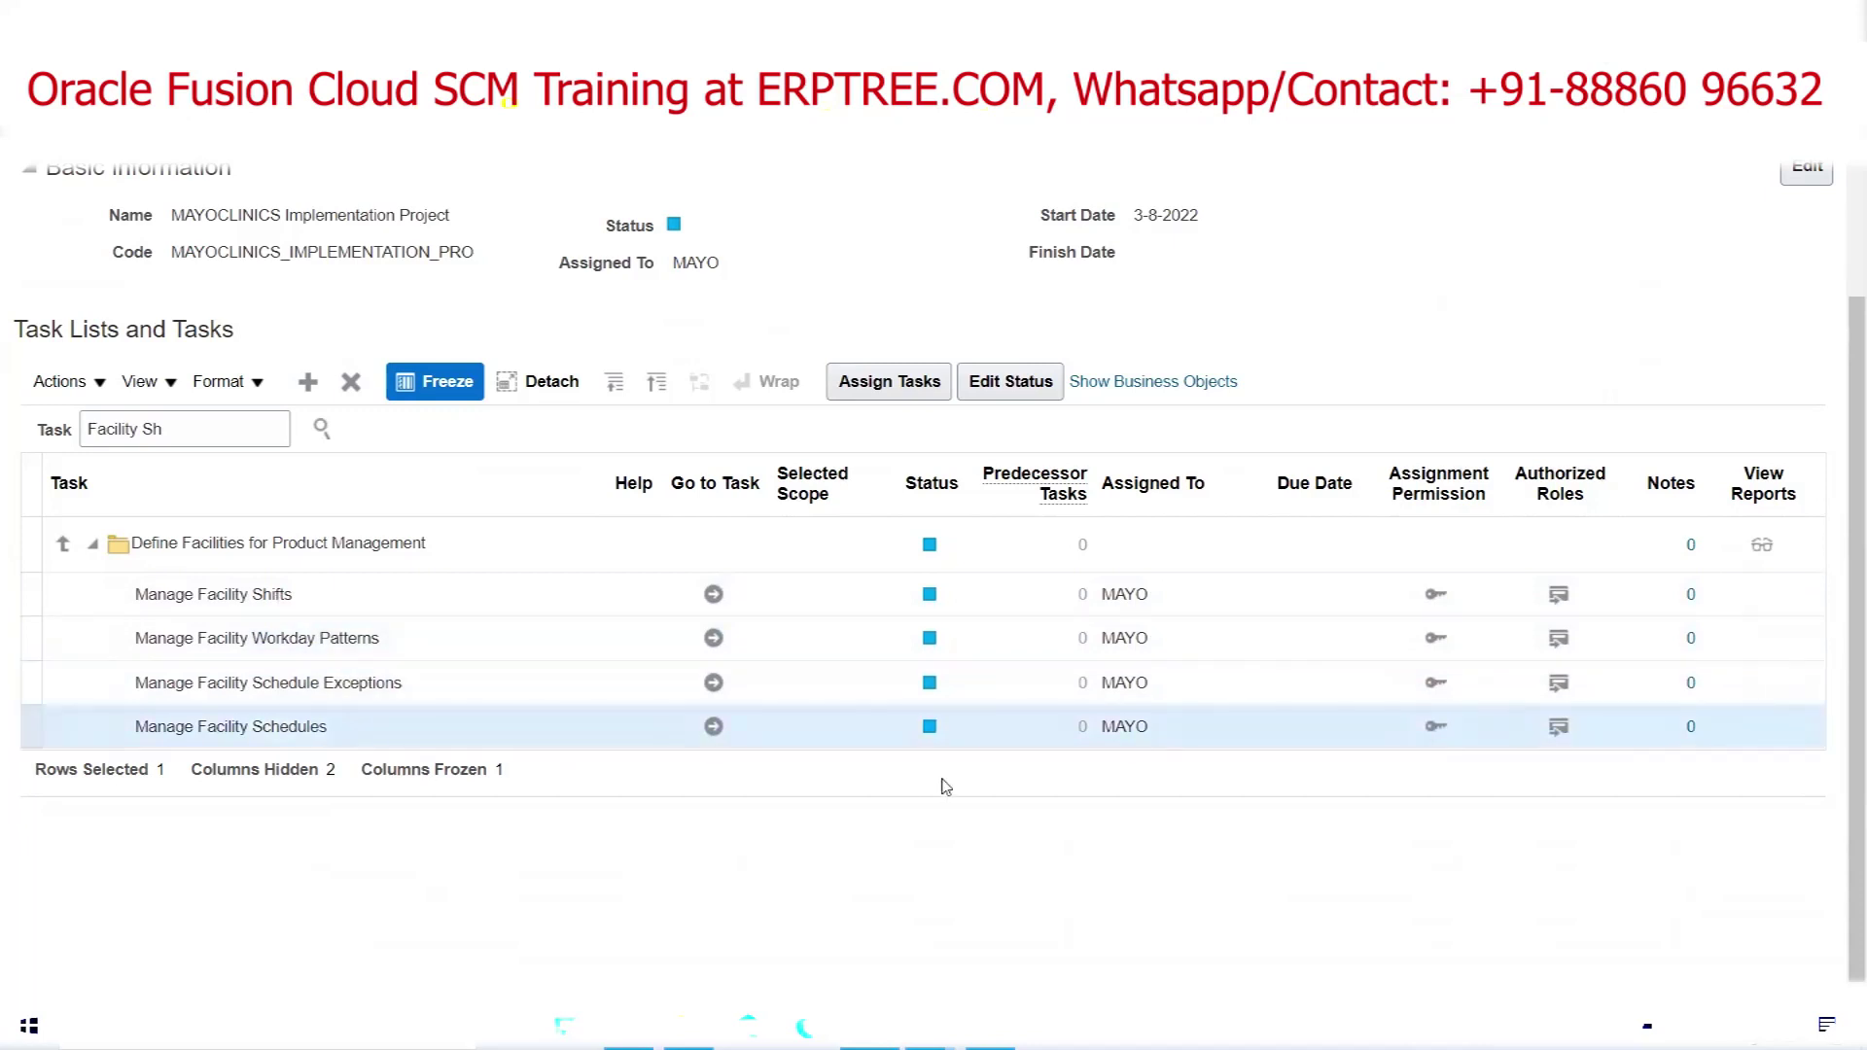
Switch to the spreadsheet checklist and enter Done in cell G8 for the facility shifts, workday pattern and schedules line
click(923, 1027)
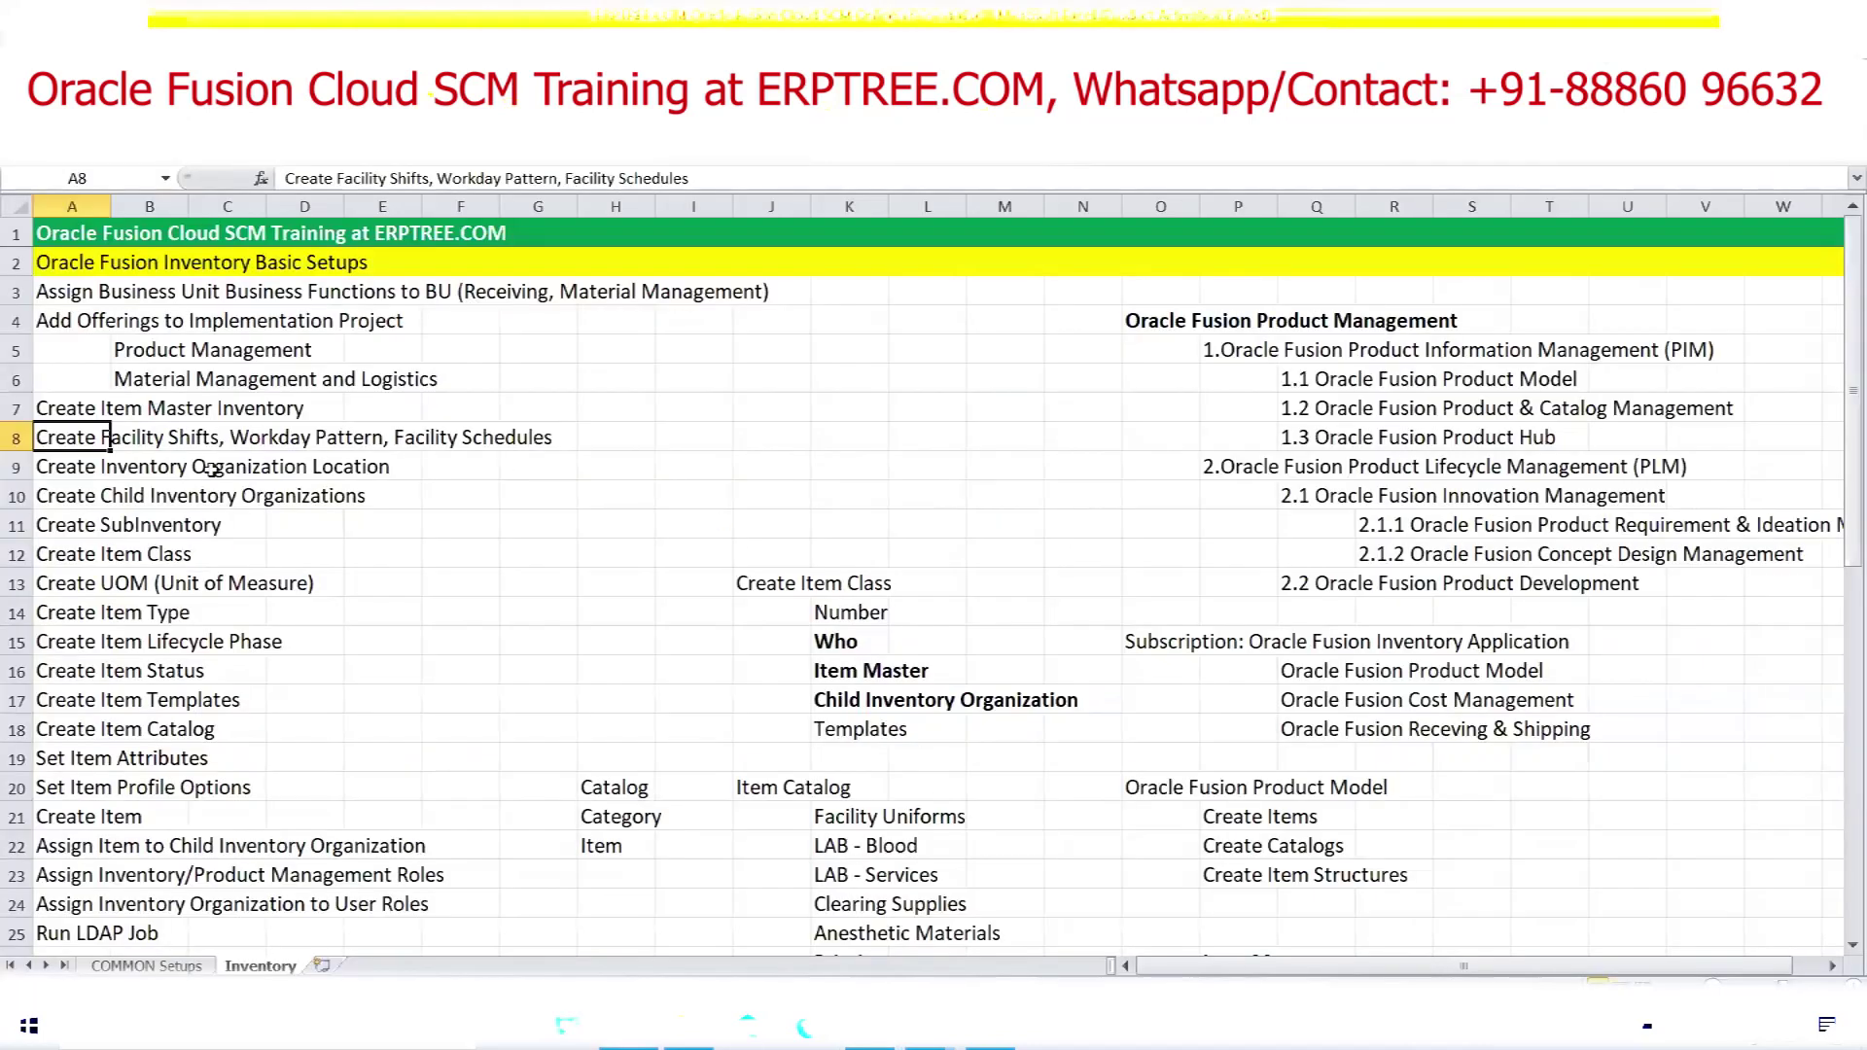
click(551, 446)
text(Done)
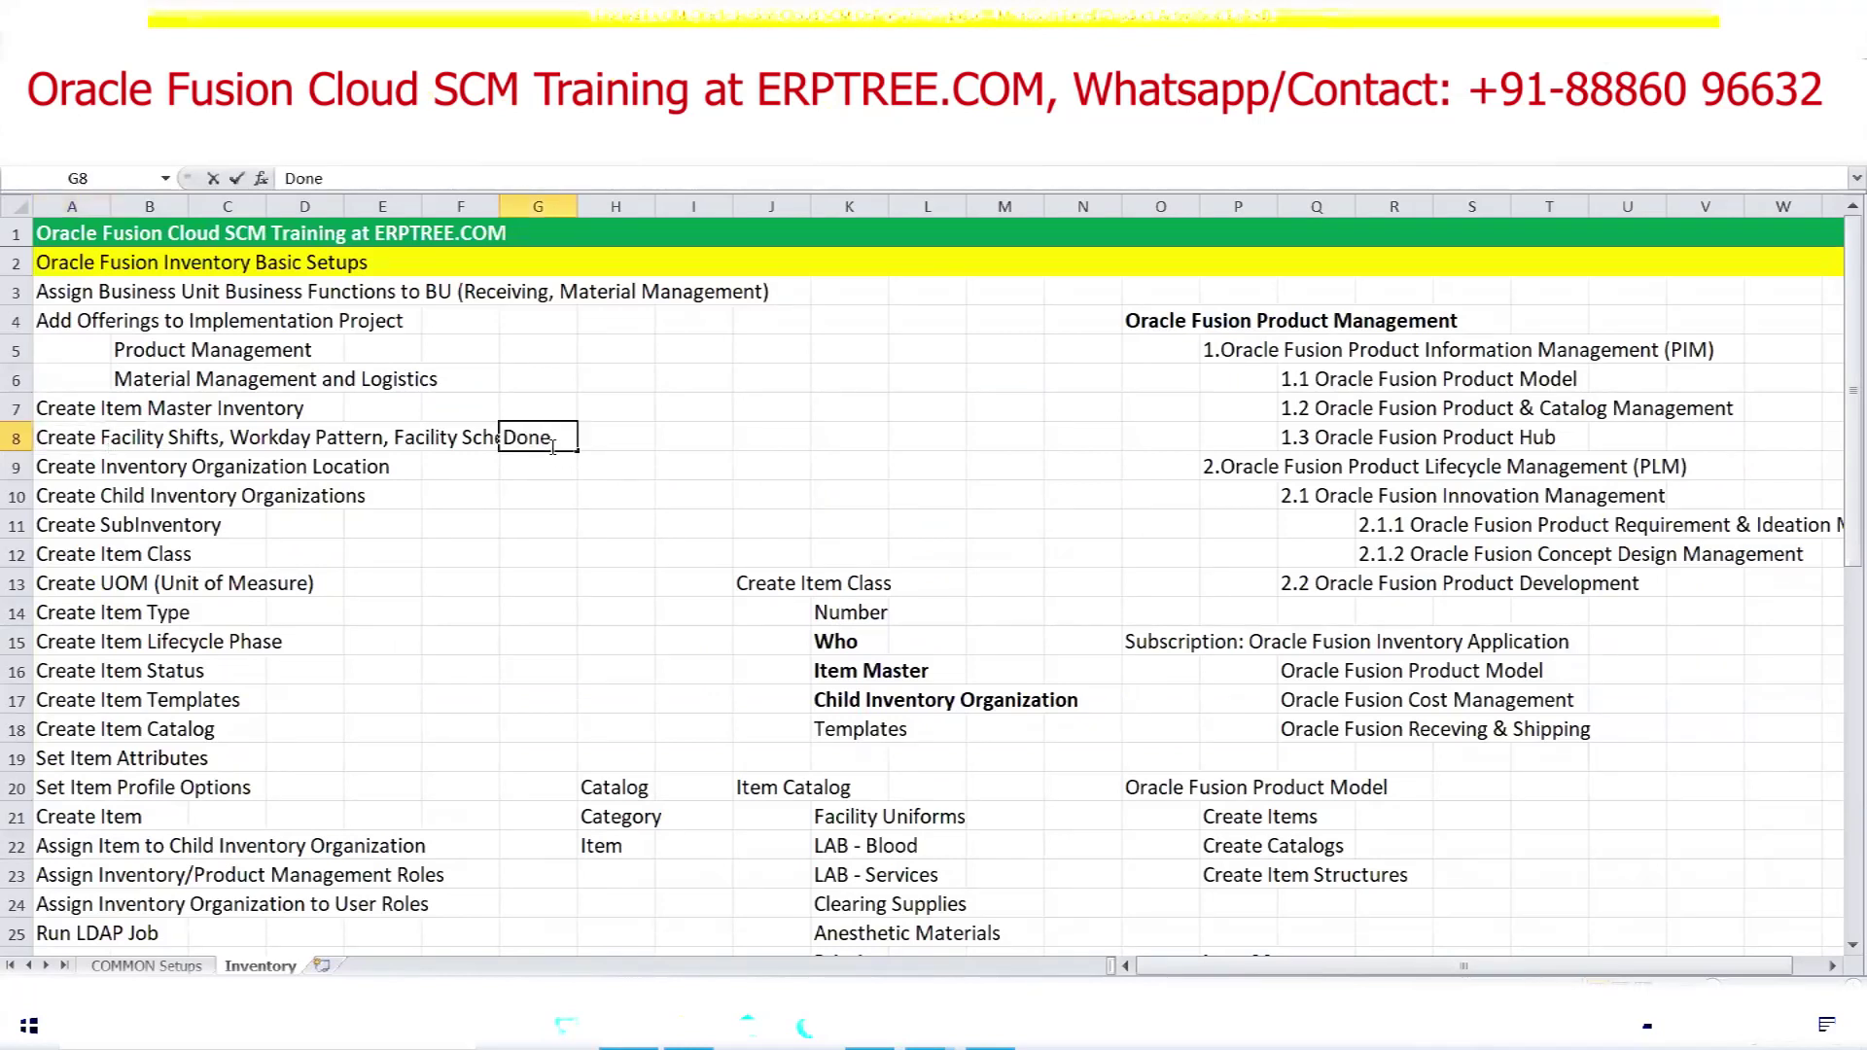
Enter Done in cells G7, G6 and G5 for the item master inventory, Material Management and Logistics, and Product Management lines
key(Up)
text(d)
key(Up)
text(d)
key(Up)
text(d)
key(Up)
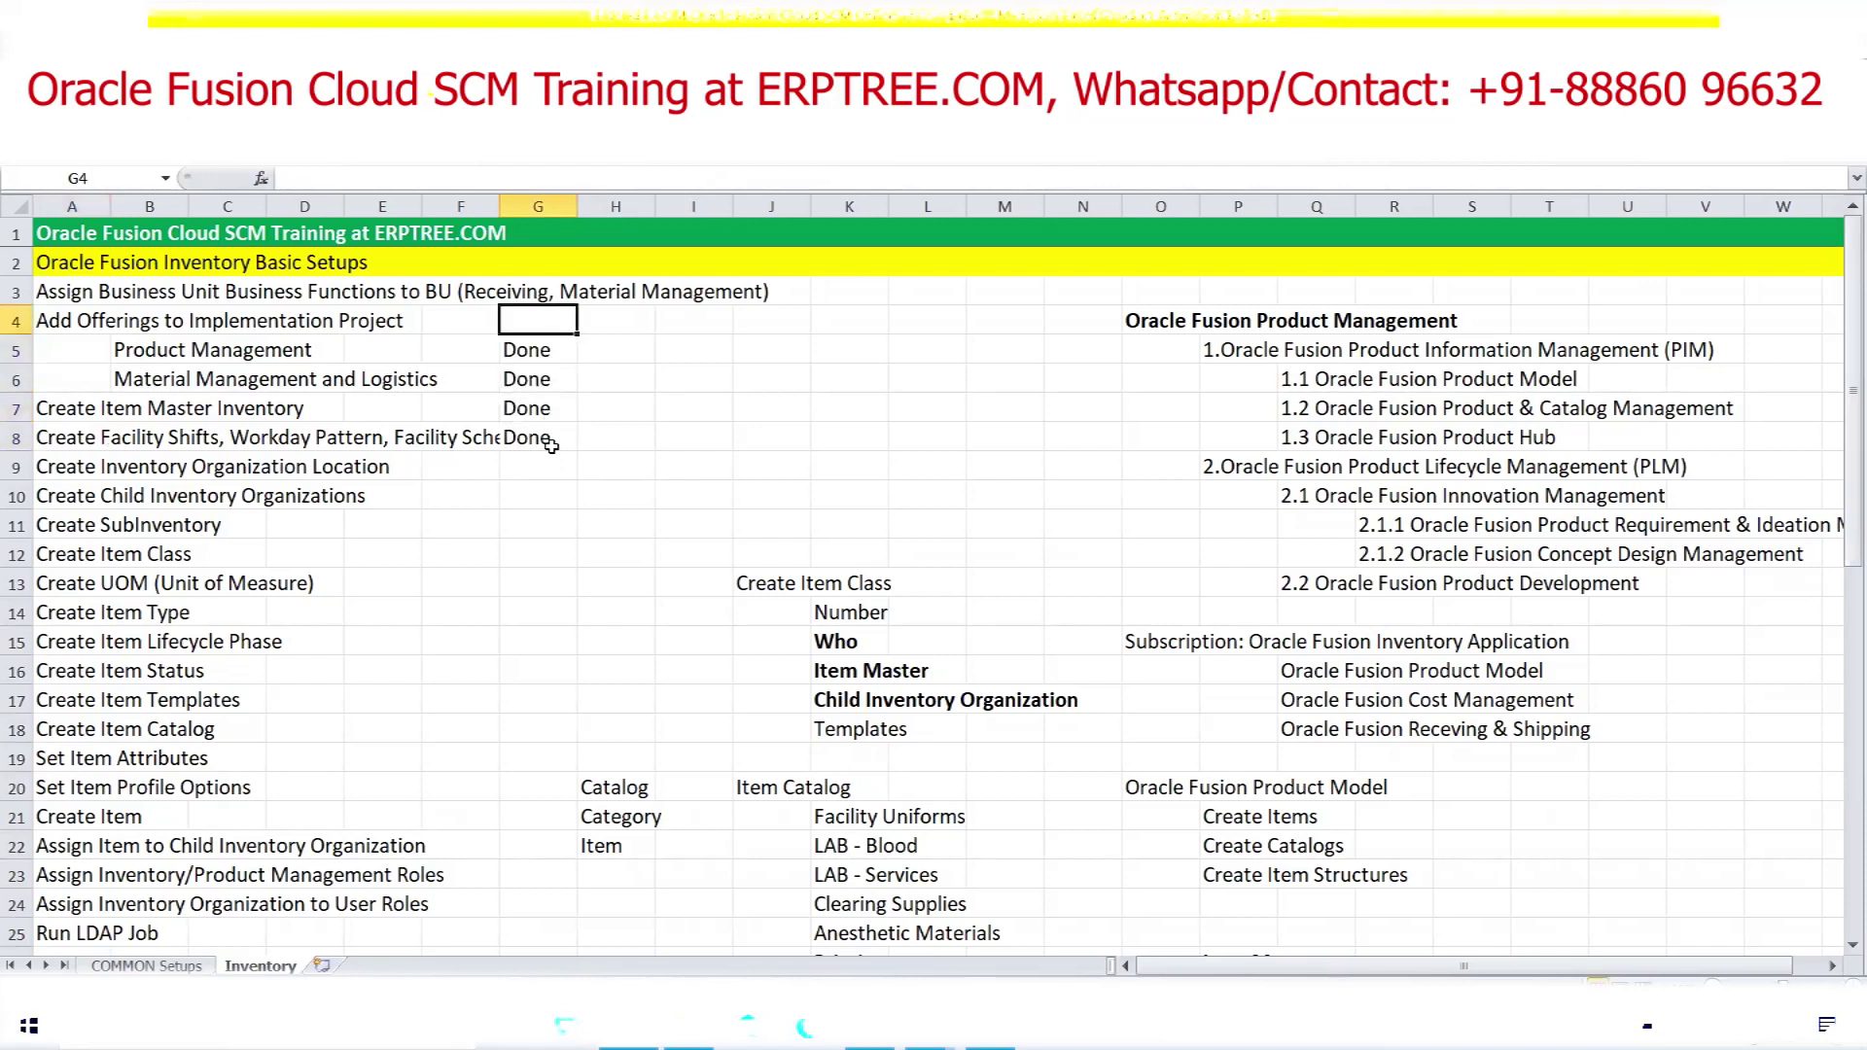
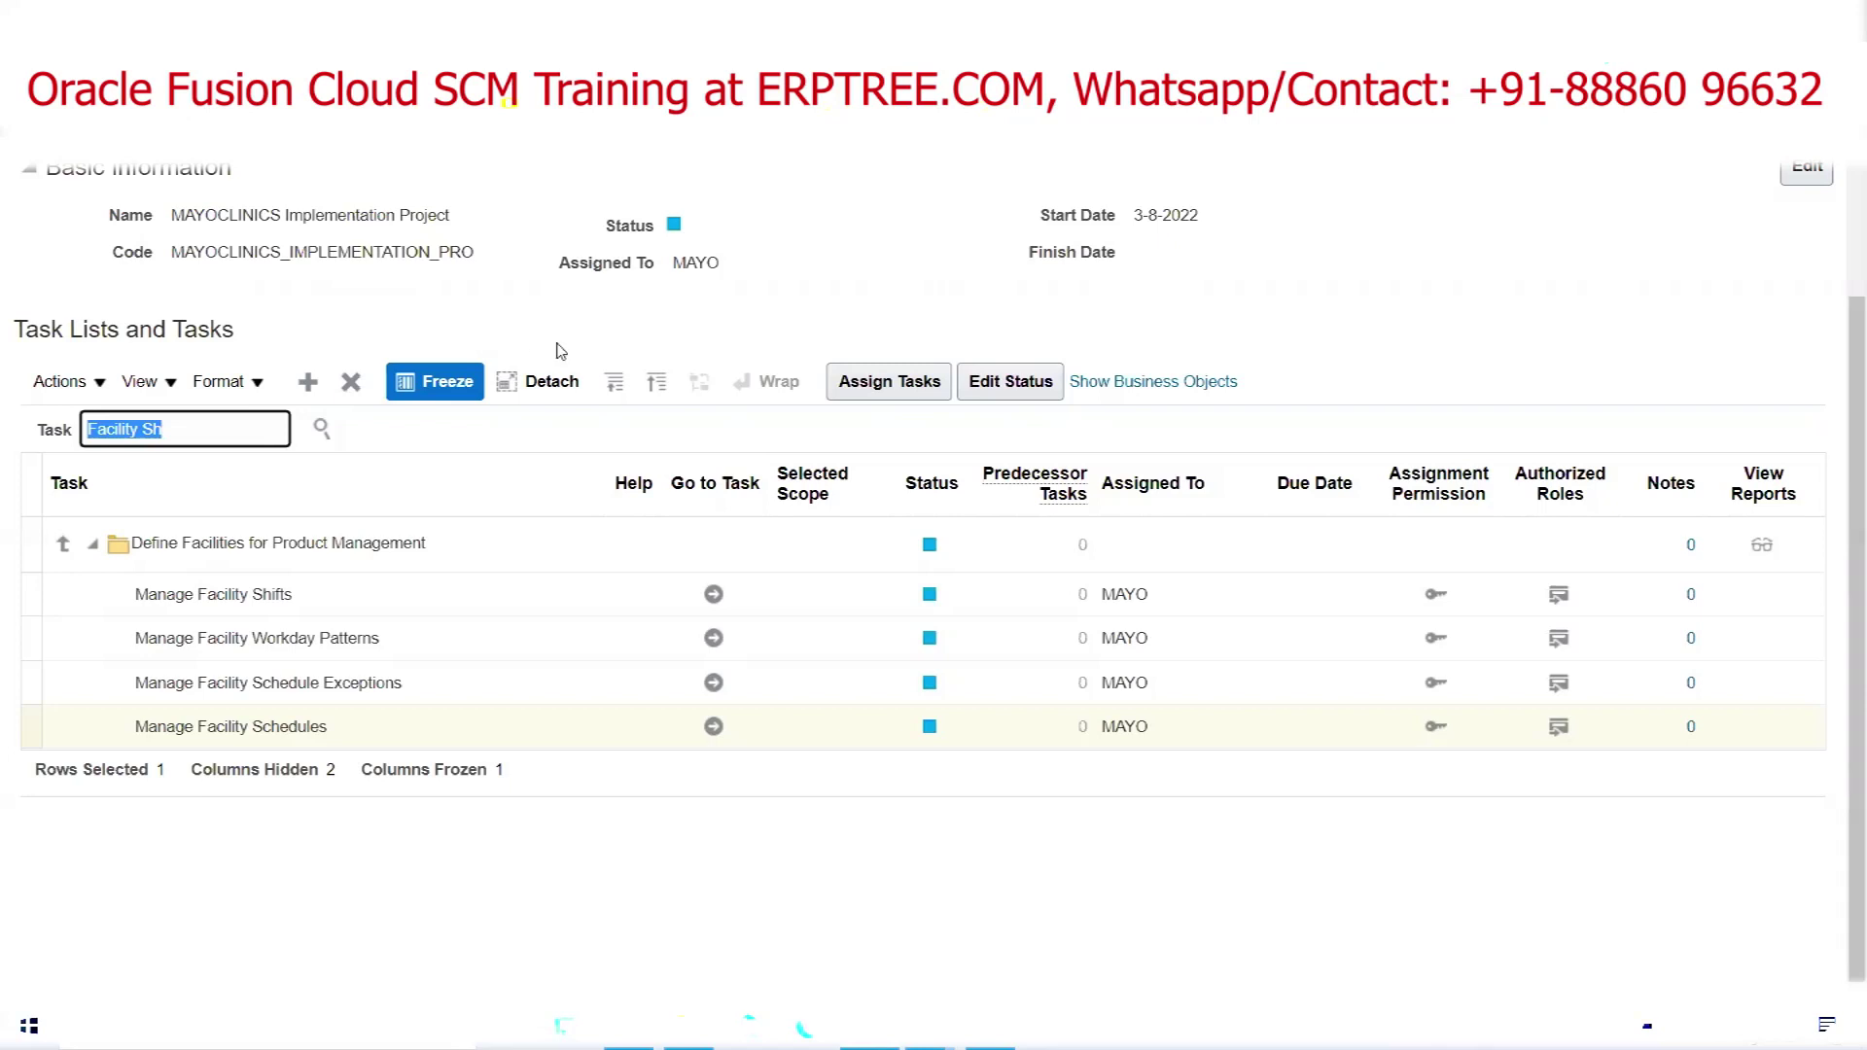
Unfreeze the task table and highlight the Create Inventory Organization Location line (A9:E9) on the spreadsheet's Inventory sheet, returning to the project task search
click(432, 382)
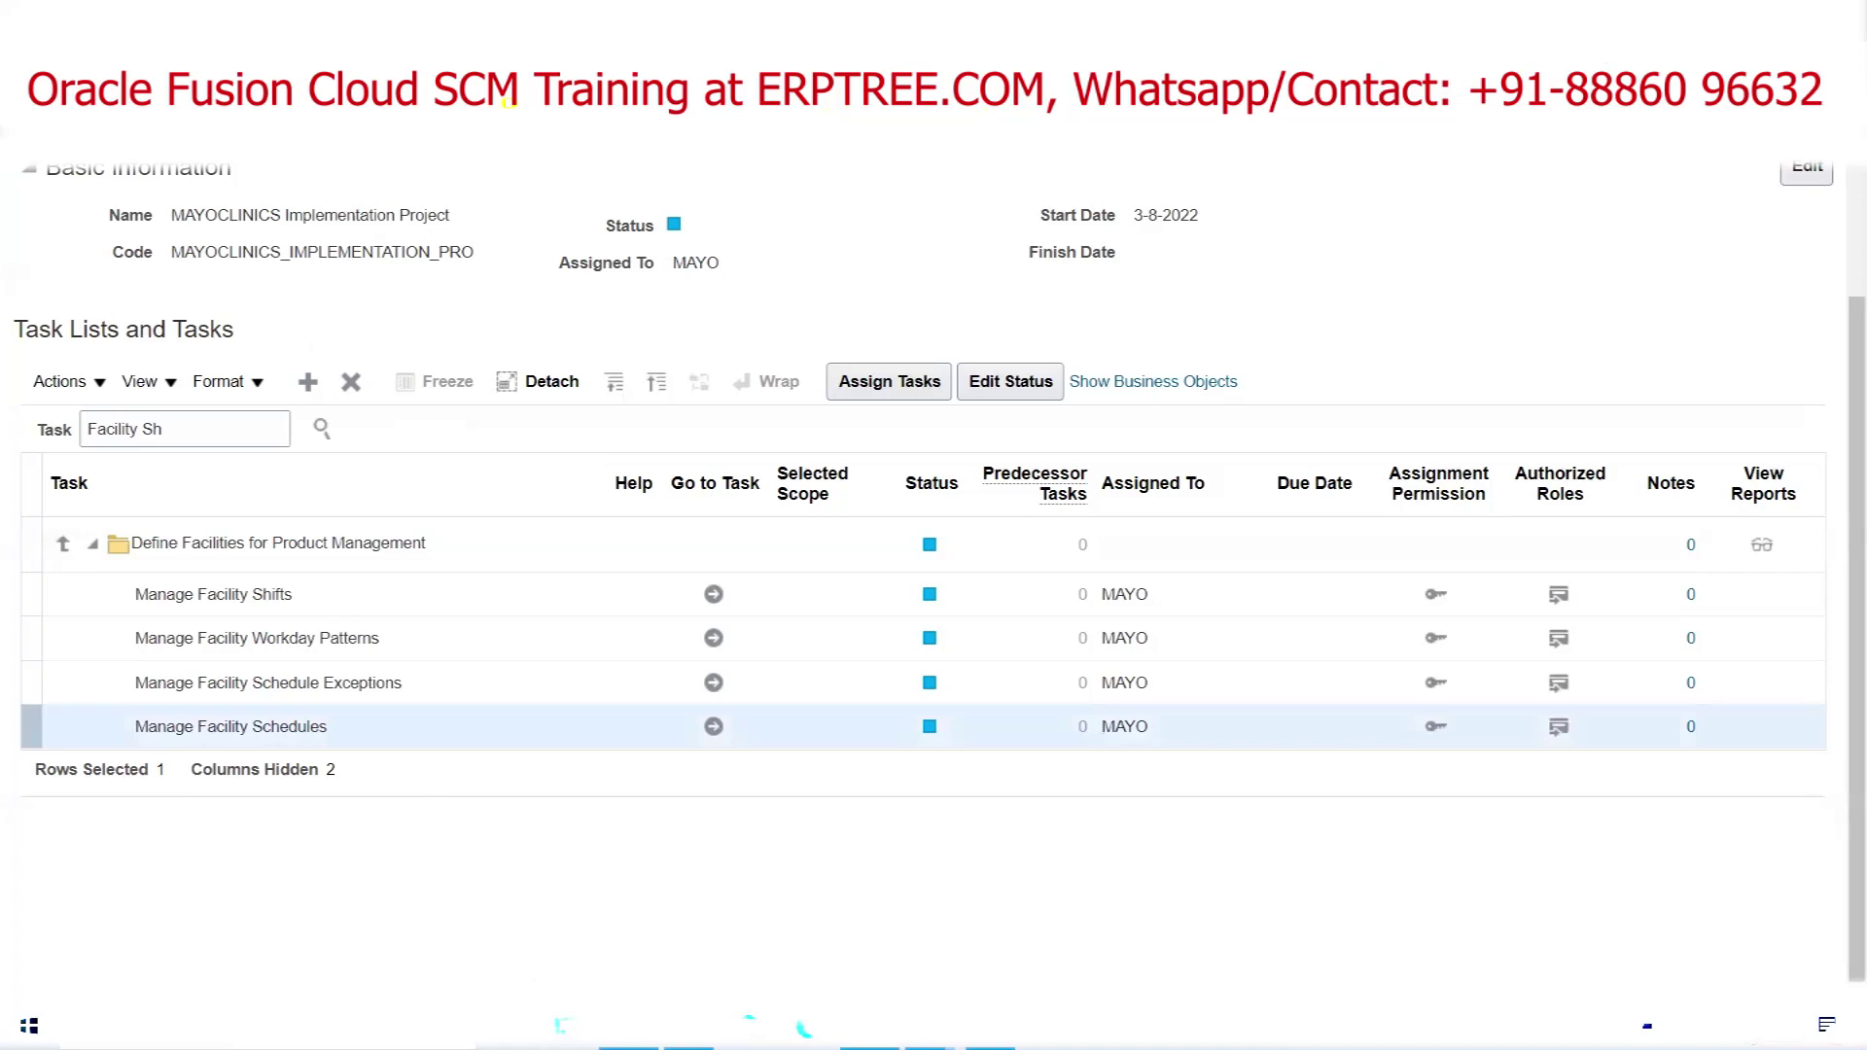
click(628, 1027)
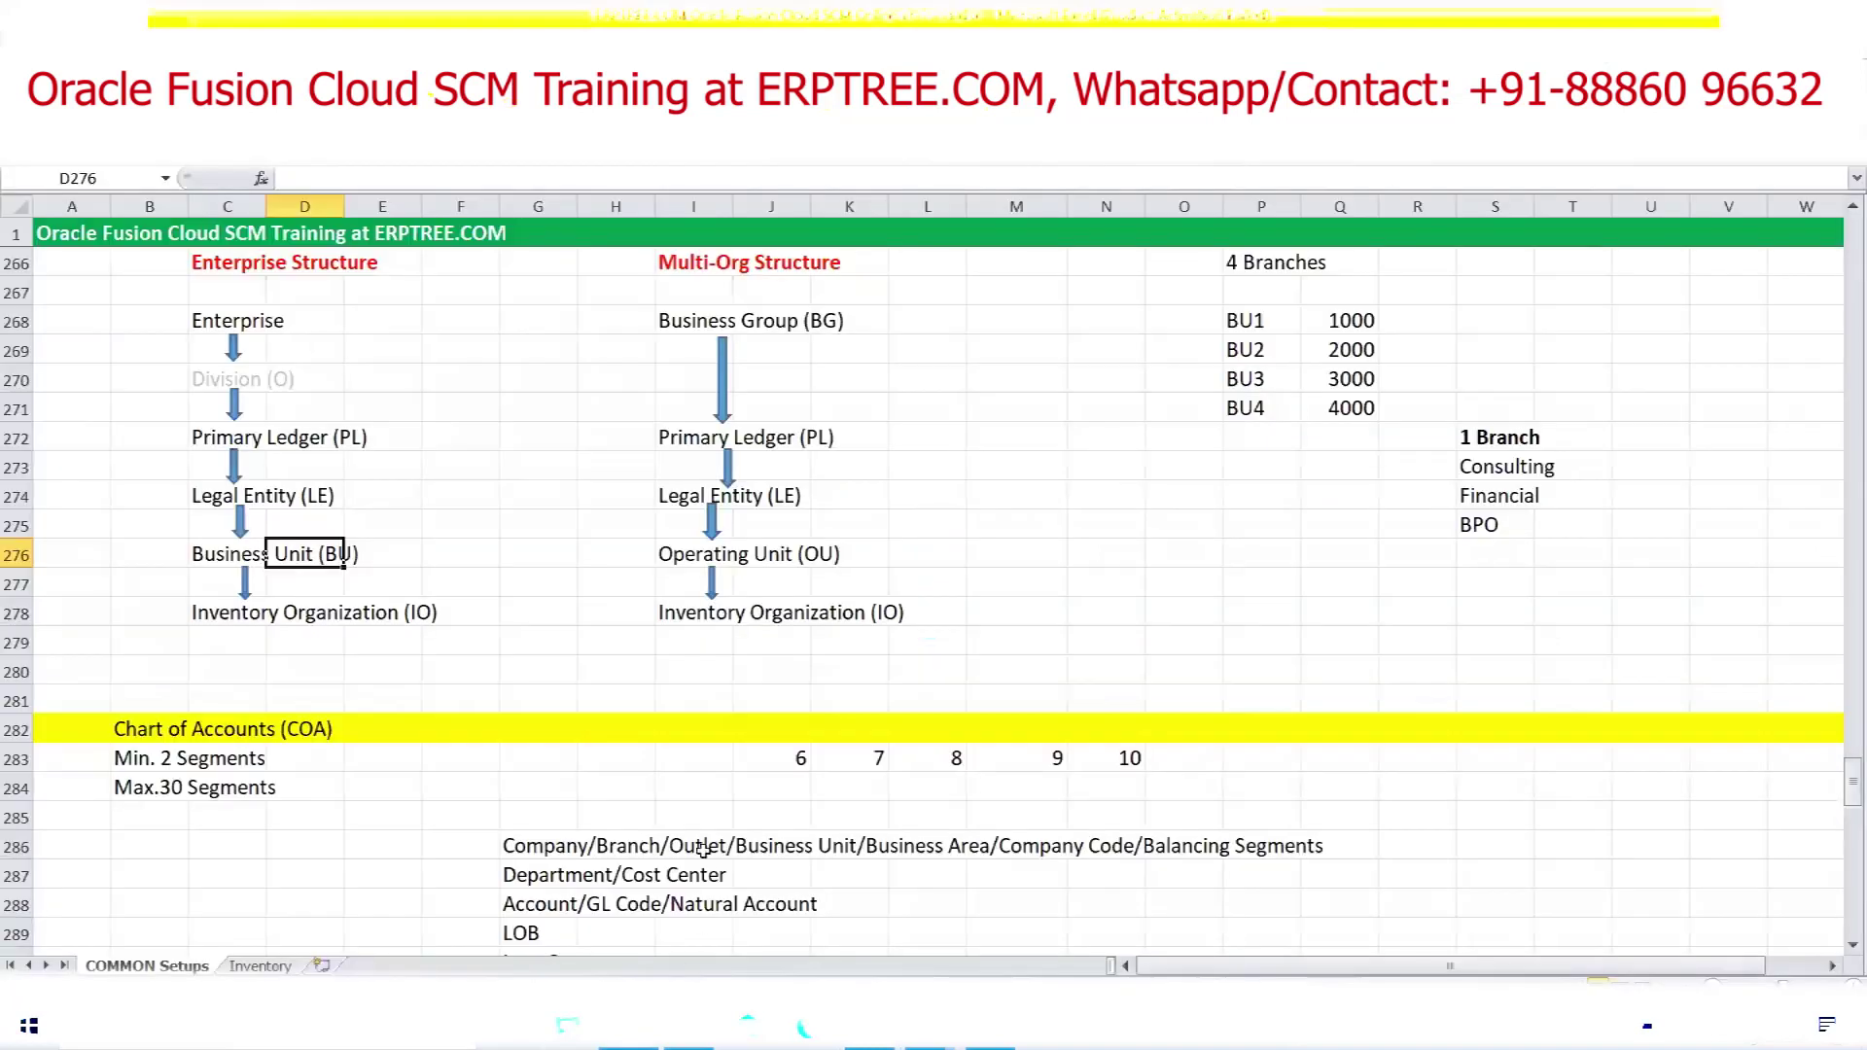
click(261, 966)
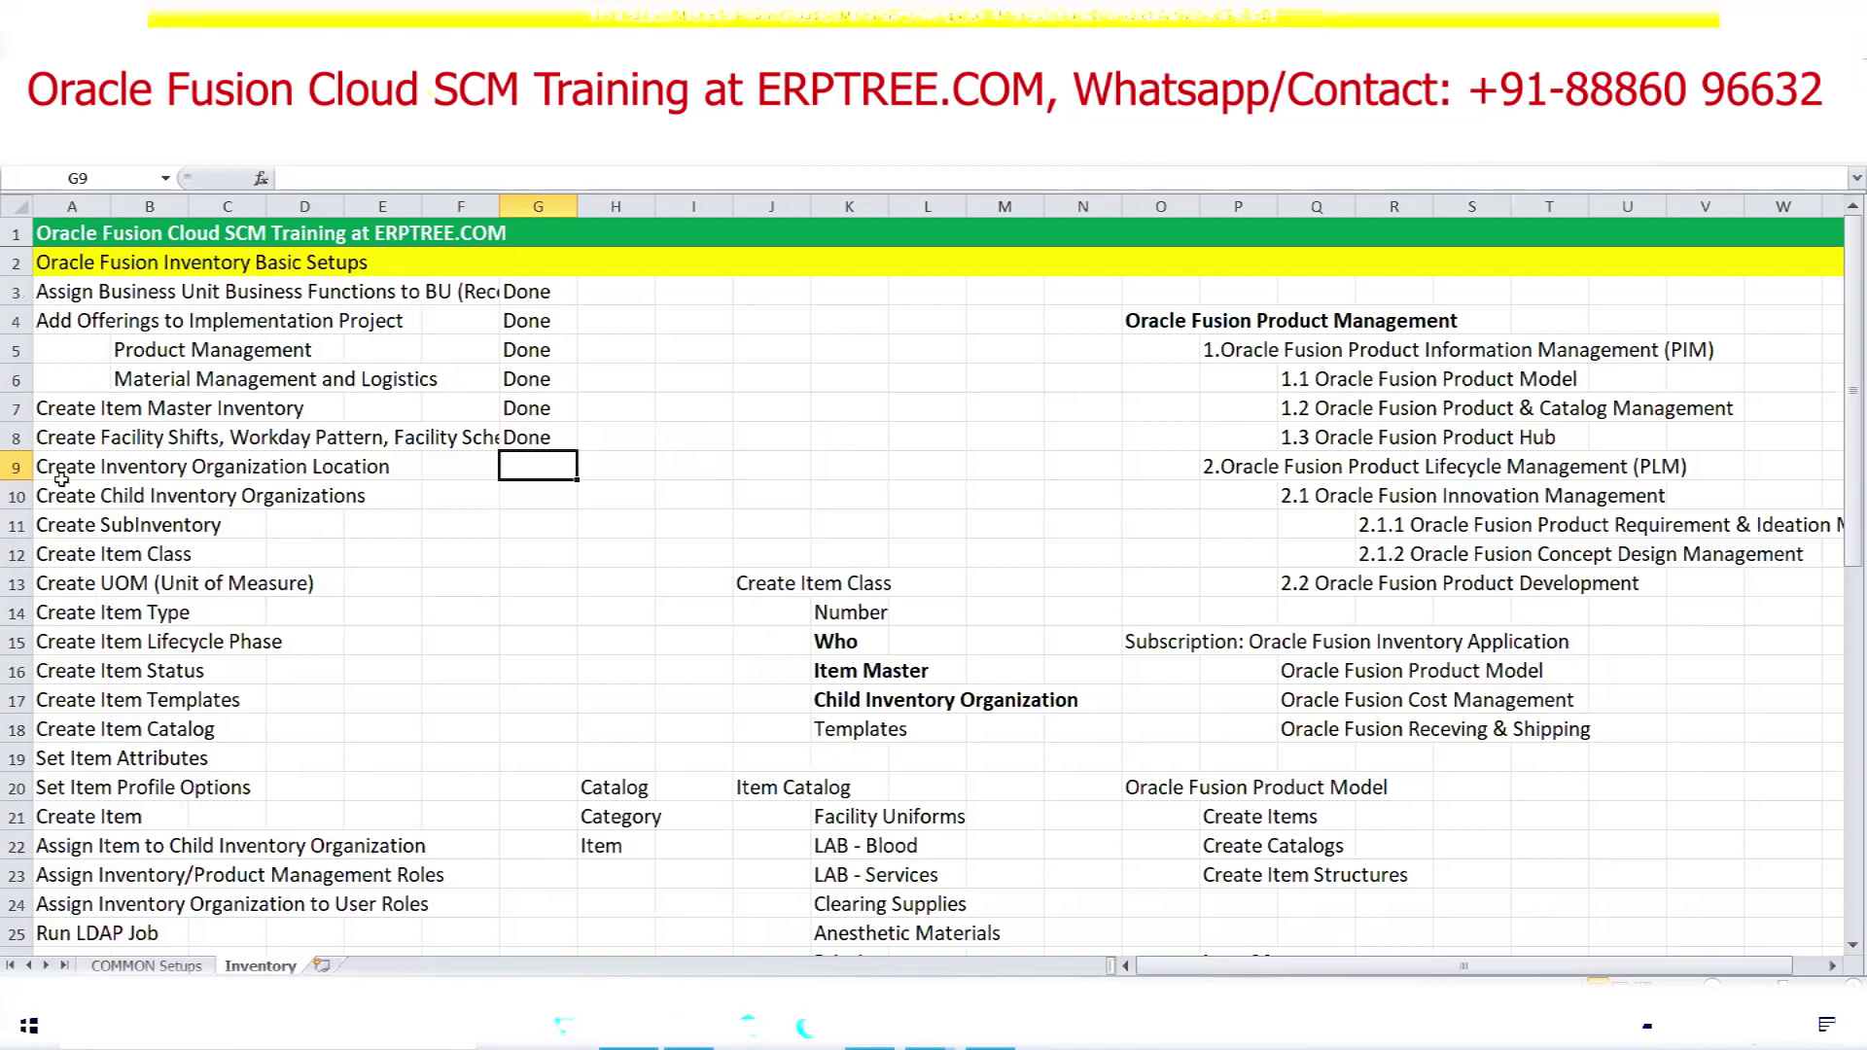
drag(61, 474, 384, 467)
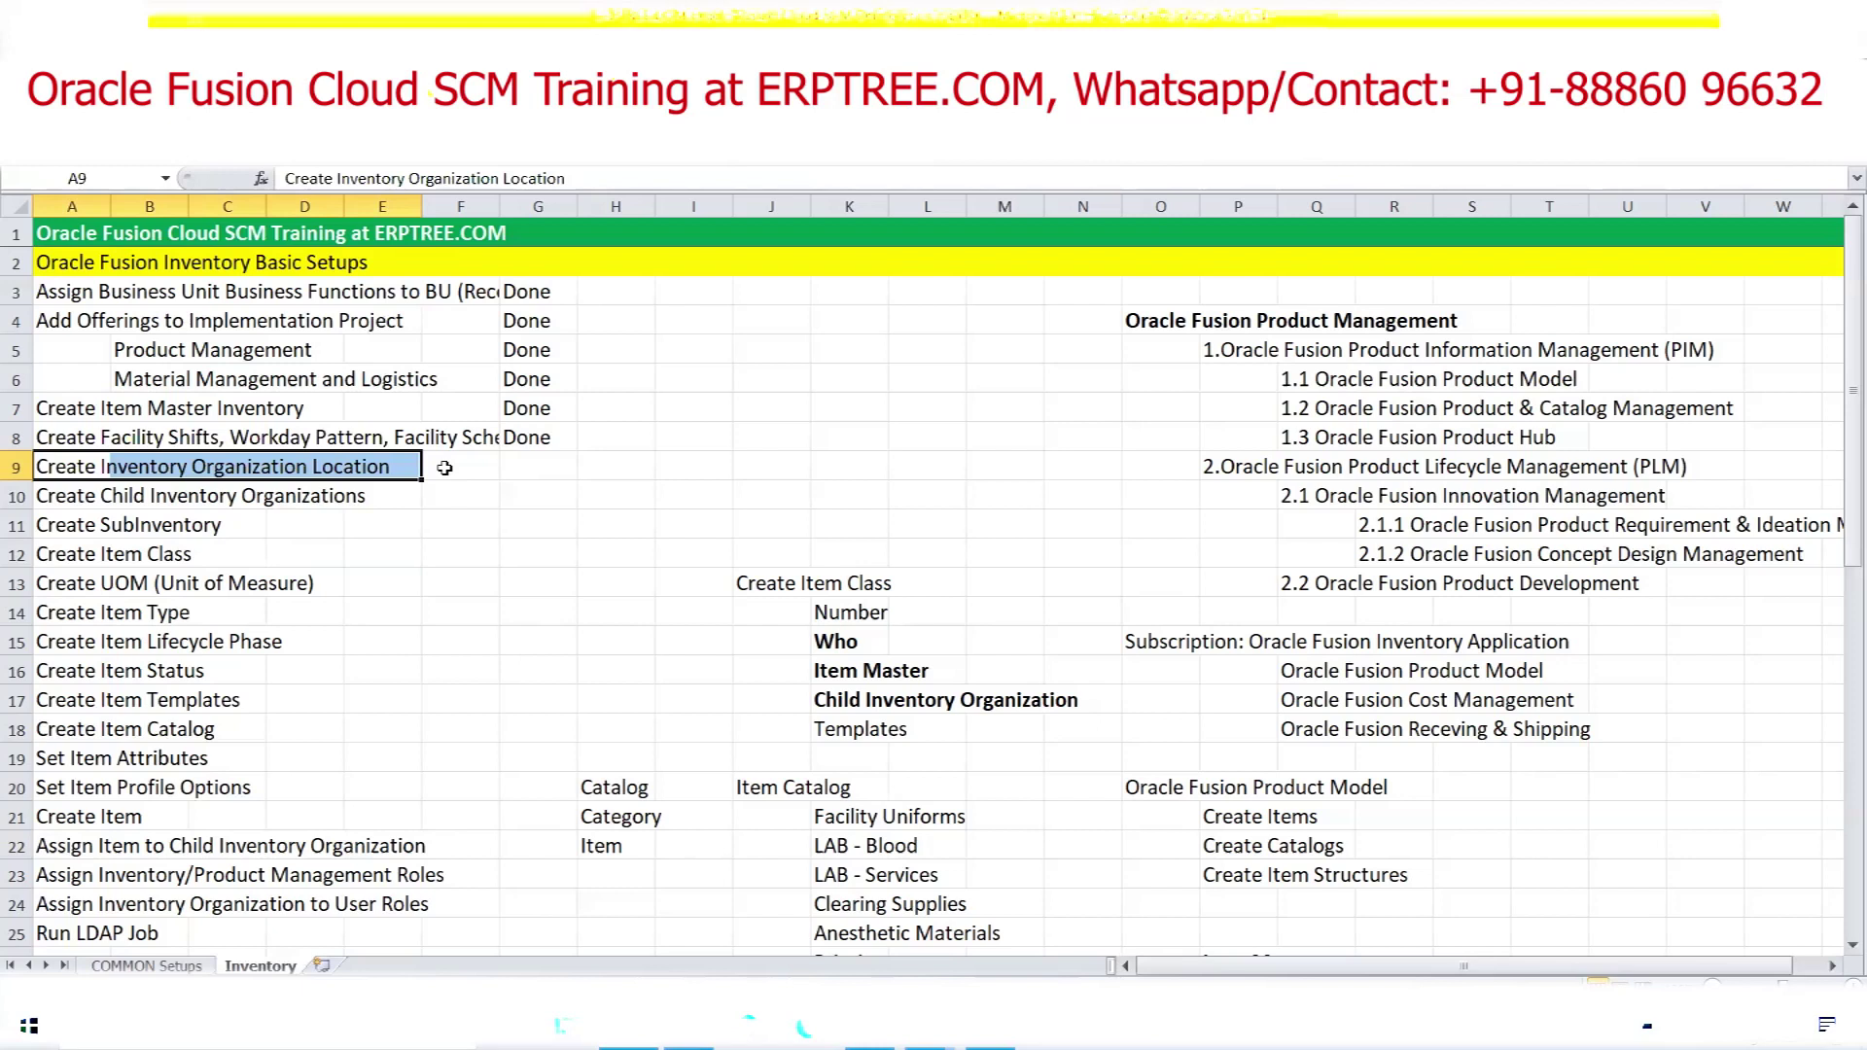
click(445, 468)
drag(73, 468, 378, 467)
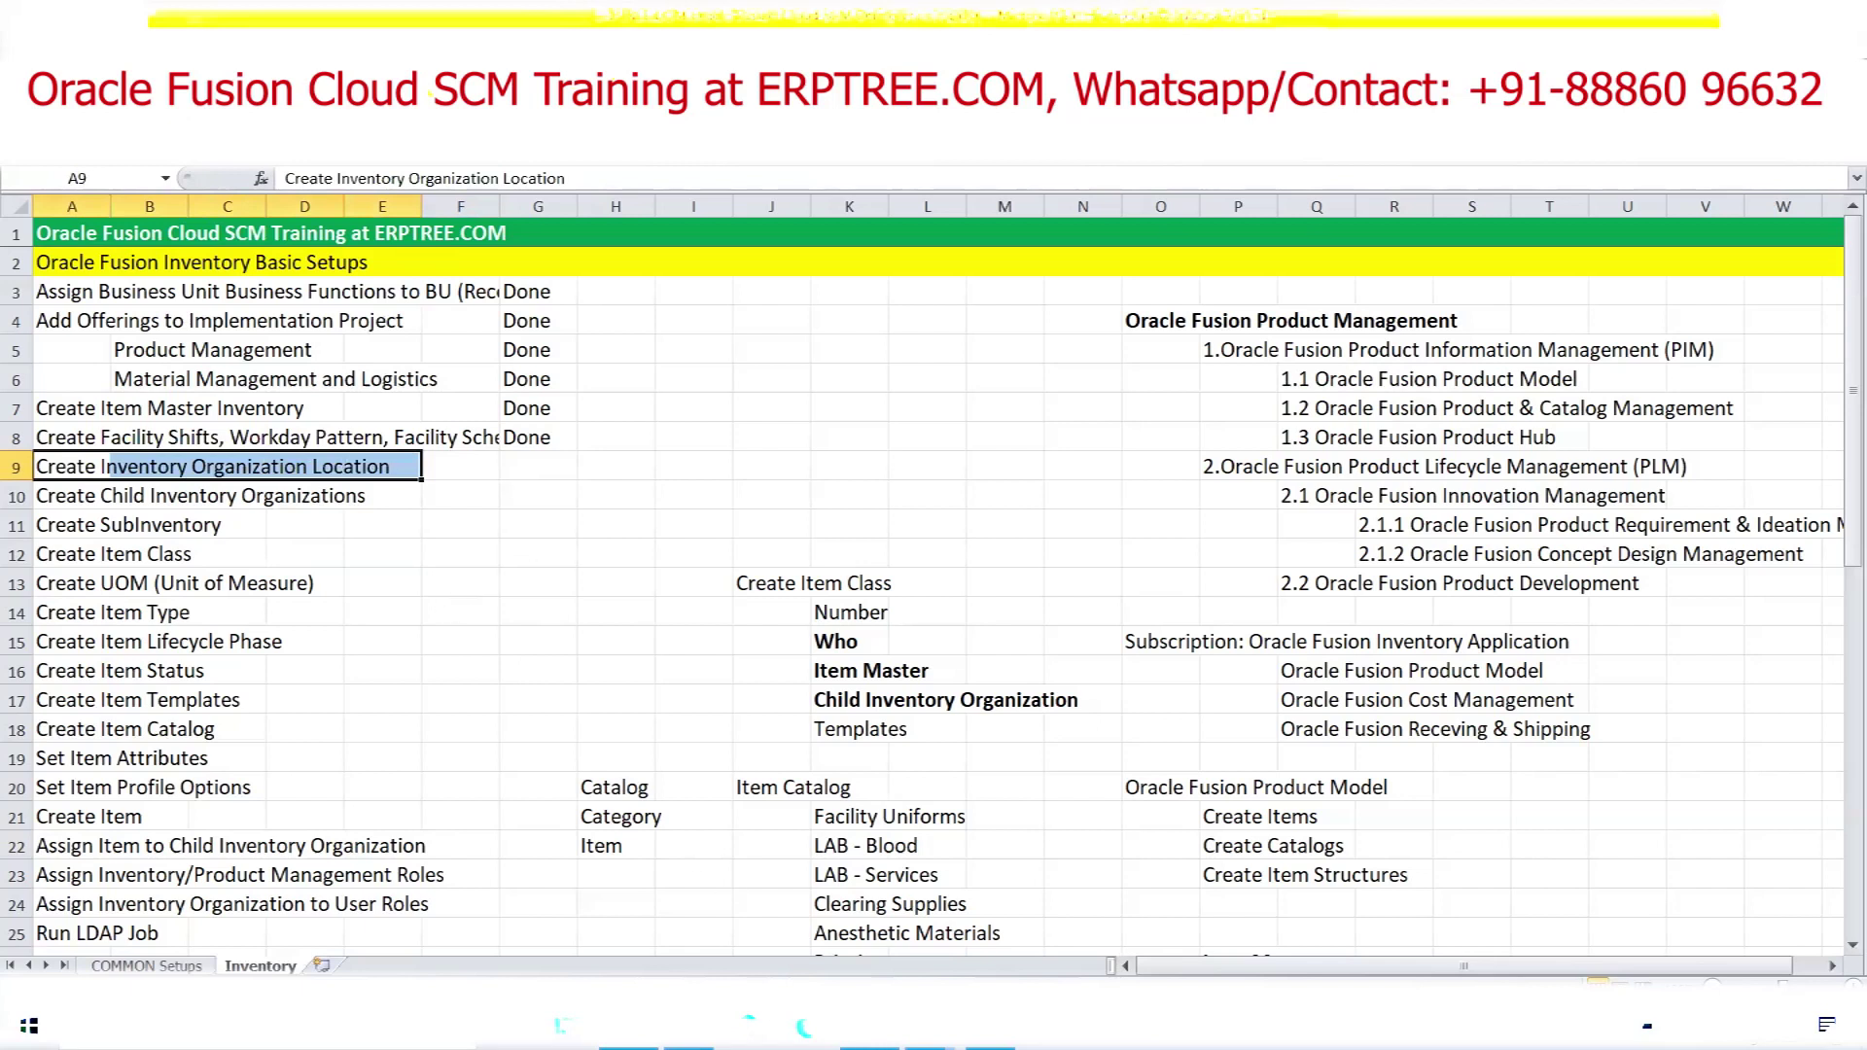
key(alt+Tab)
triple_click(194, 431)
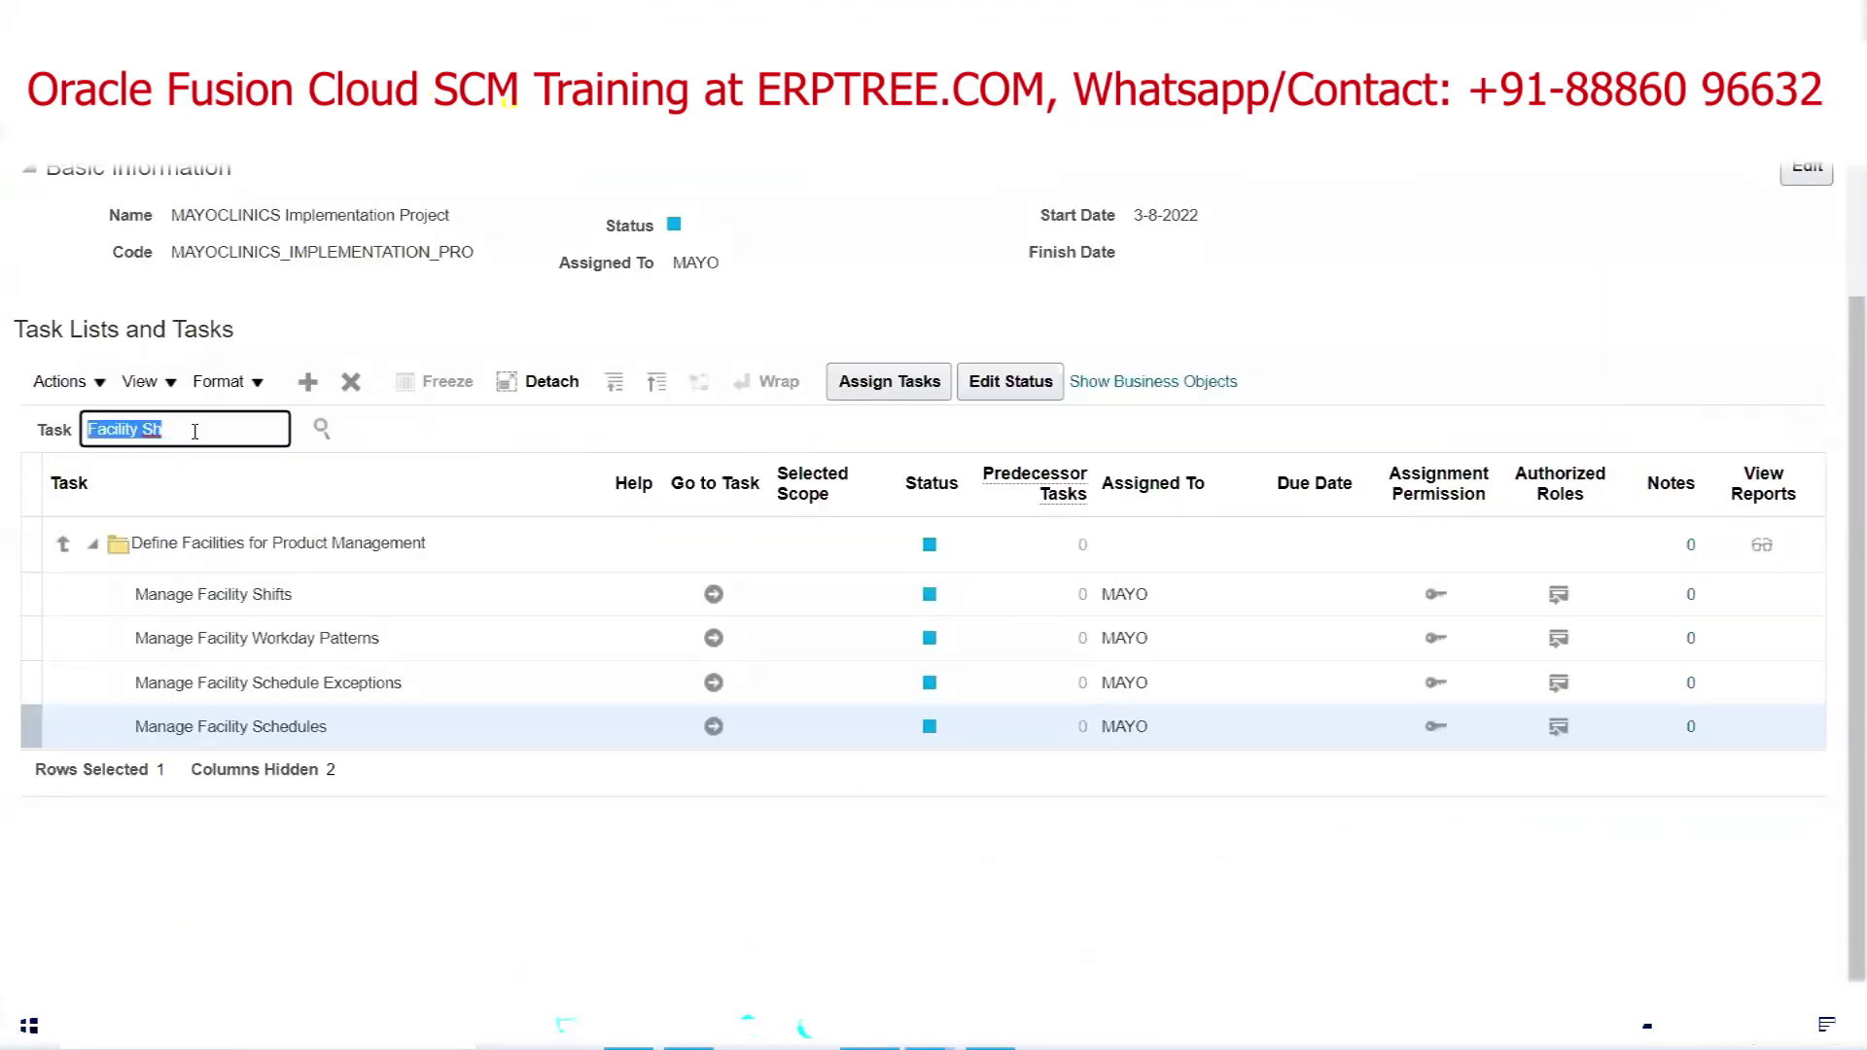
text(Manage Locations)
key(BackSpace)
key(BackSpace)
key(BackSpace)
key(BackSpace)
key(BackSpace)
key(BackSpace)
key(BackSpace)
key(BackSpace)
key(BackSpace)
key(BackSpace)
key(BackSpace)
key(BackSpace)
key(BackSpace)
key(BackSpace)
key(BackSpace)
Search the project tasks for "Inventory Organization L" and open the Manage Inventory Organization Locations task
text(Inventory Organization L)
key(Return)
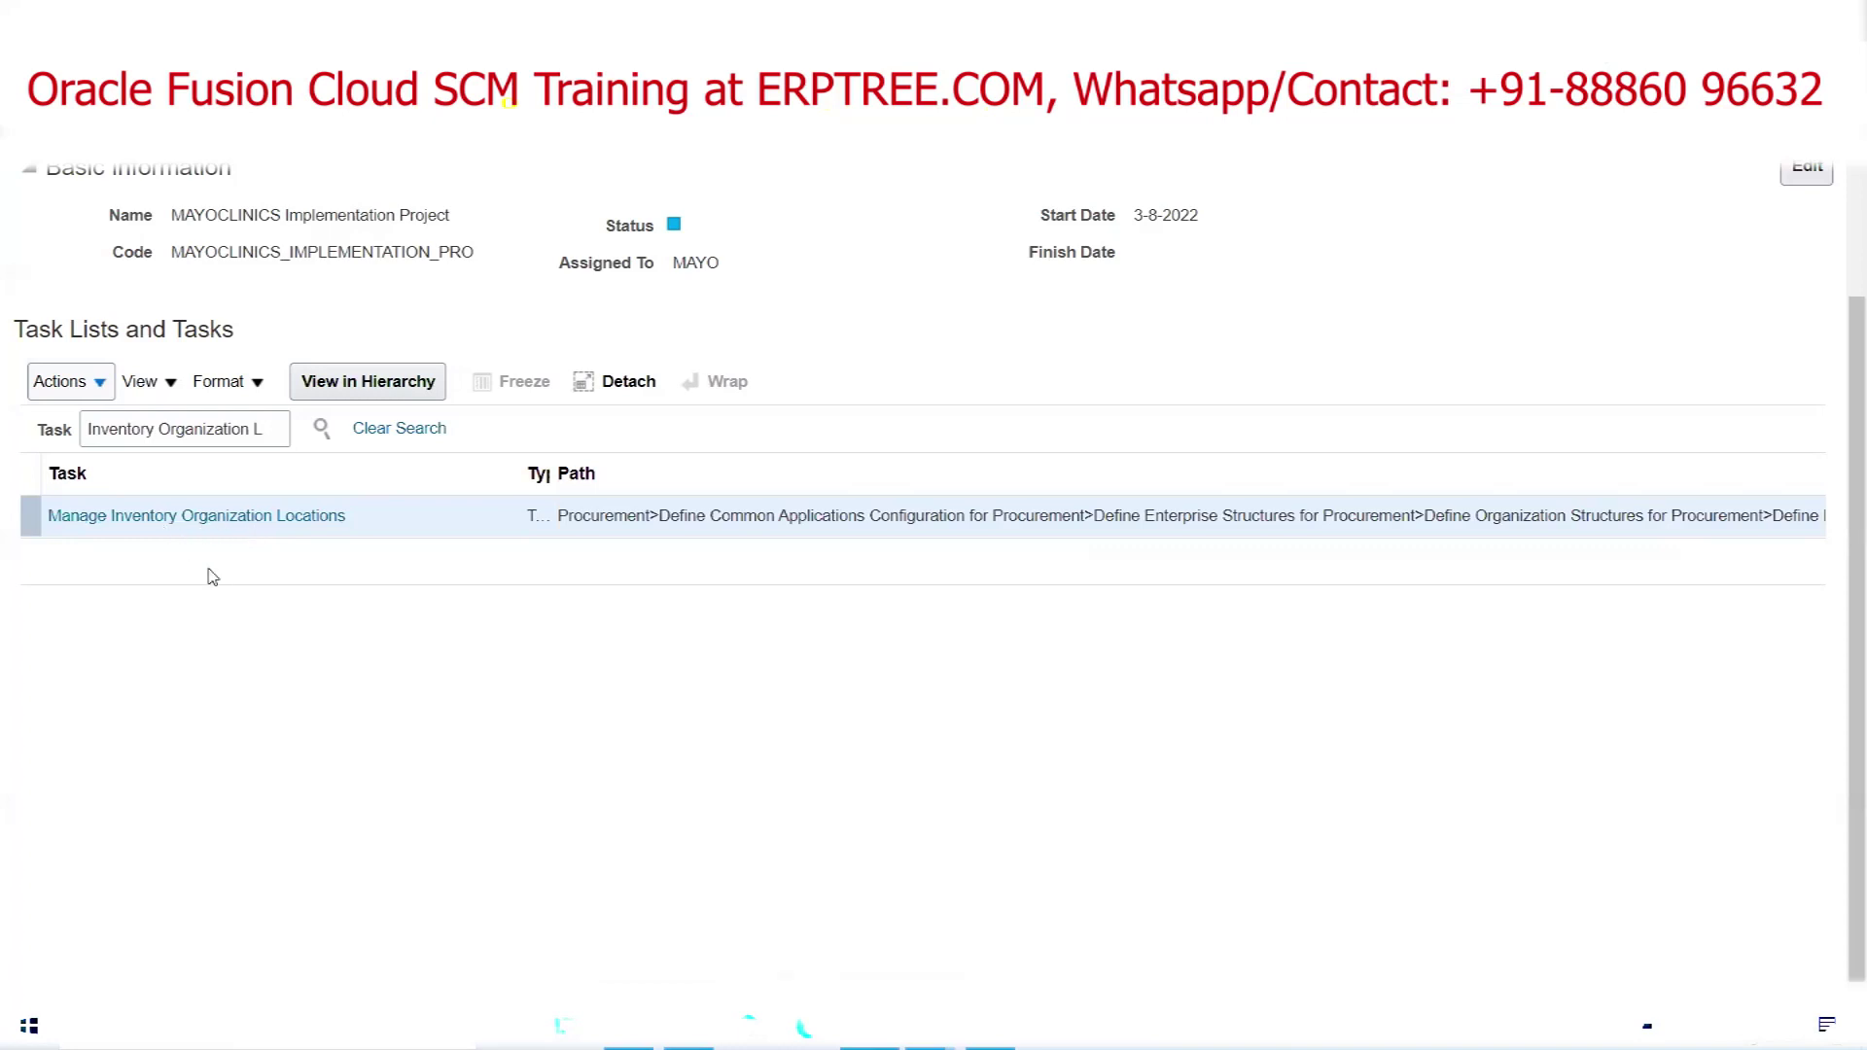
click(247, 519)
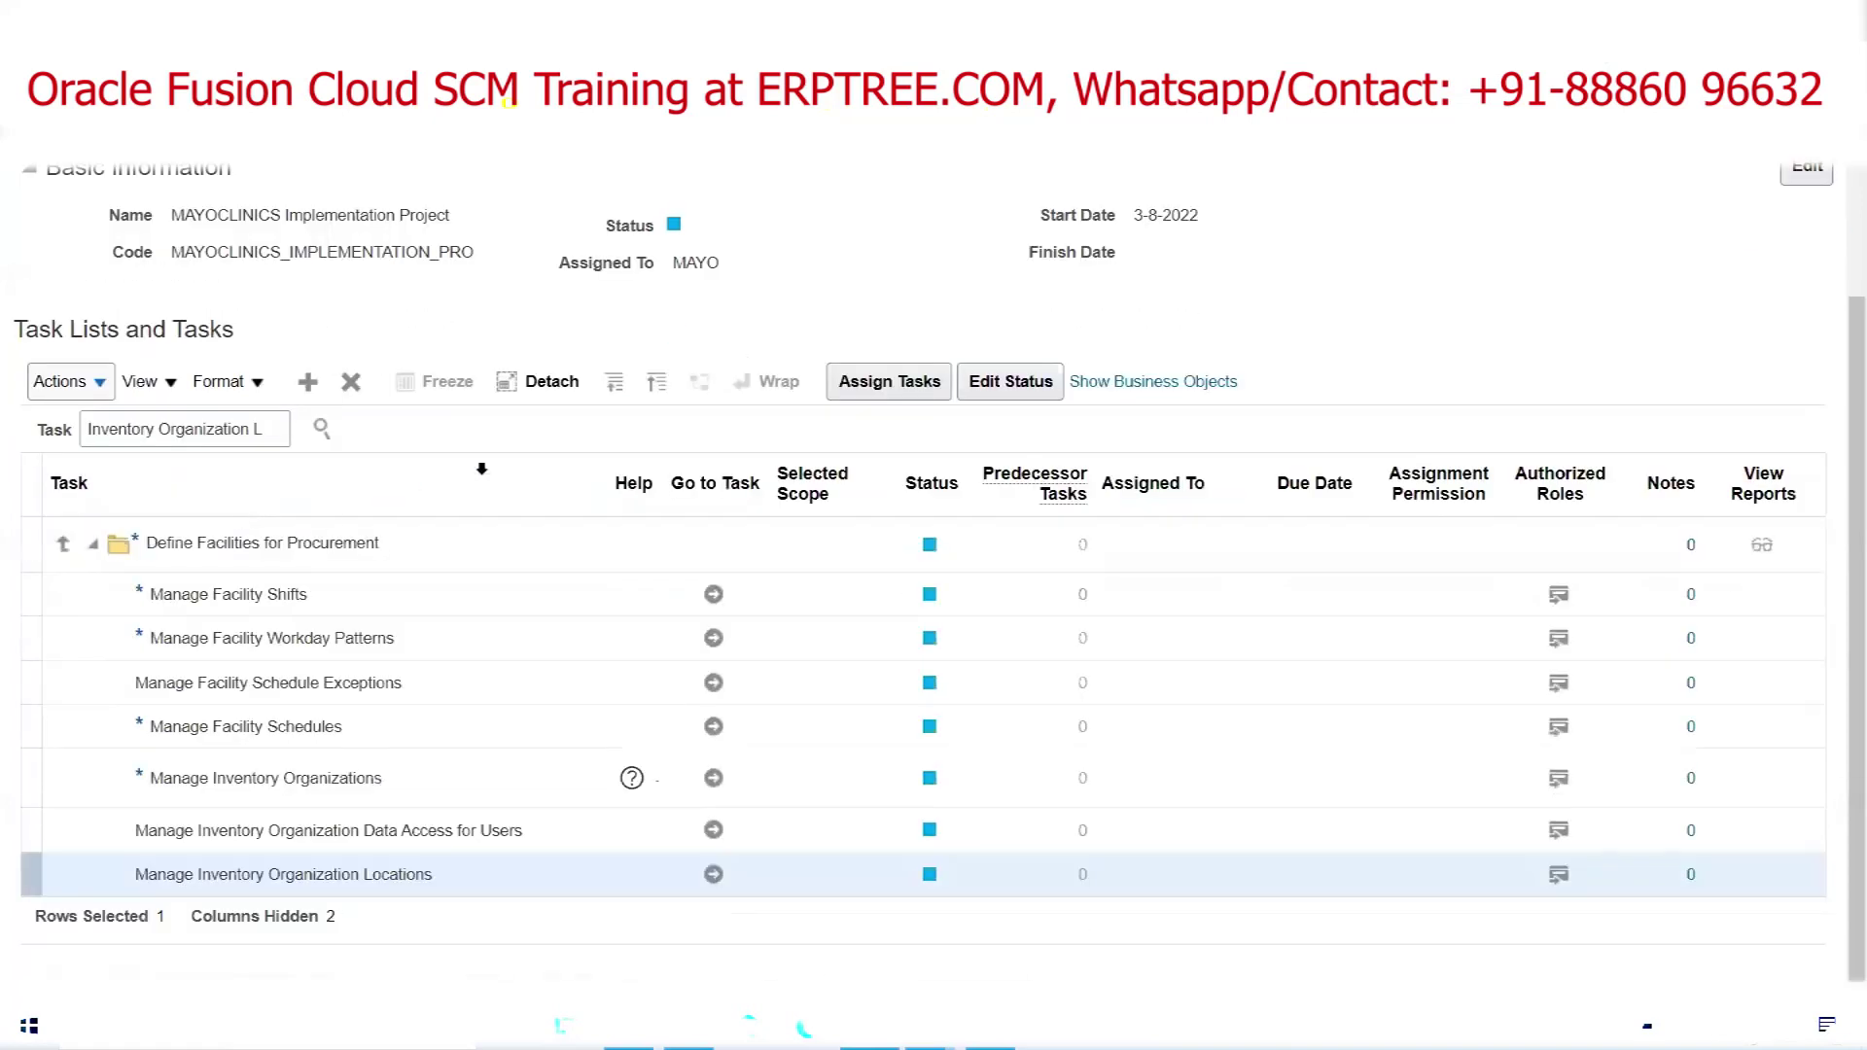
click(715, 877)
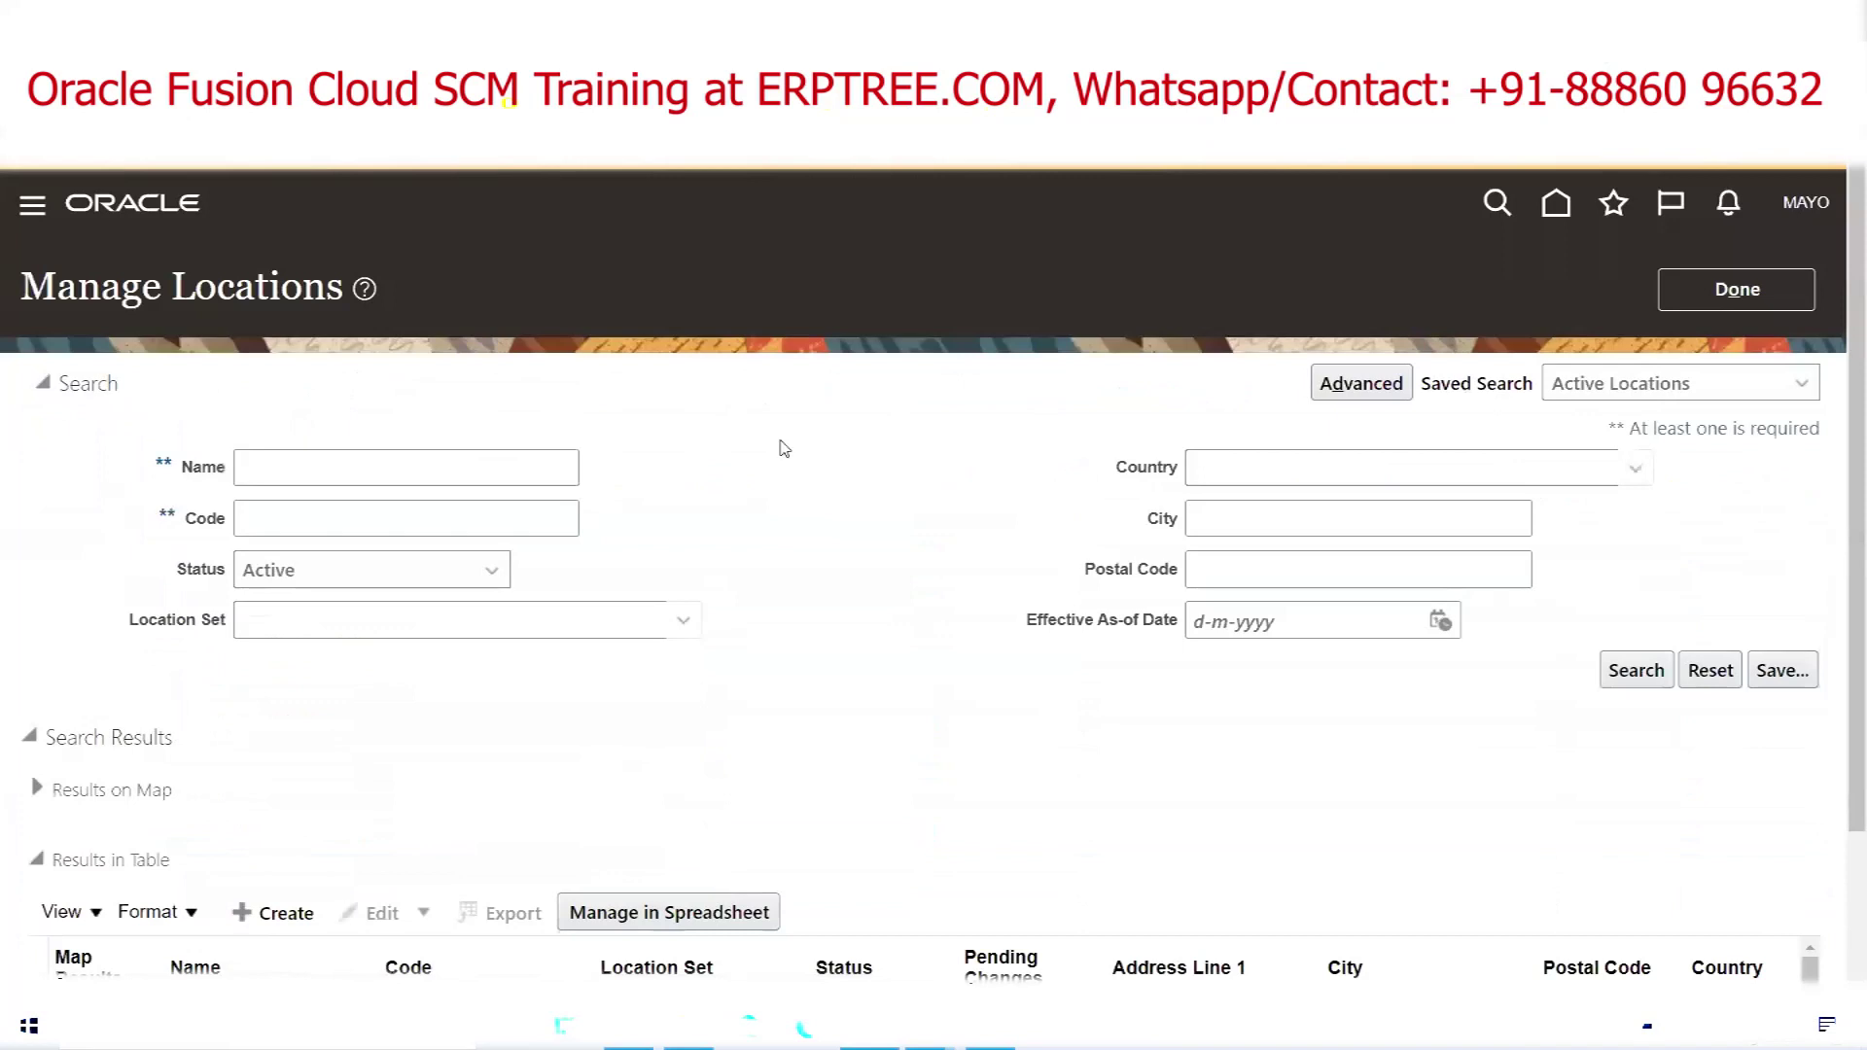
Start a new location with the name MAYO Dallas and the code MAYODALLAS
click(282, 914)
scroll(893, 452, down, 2)
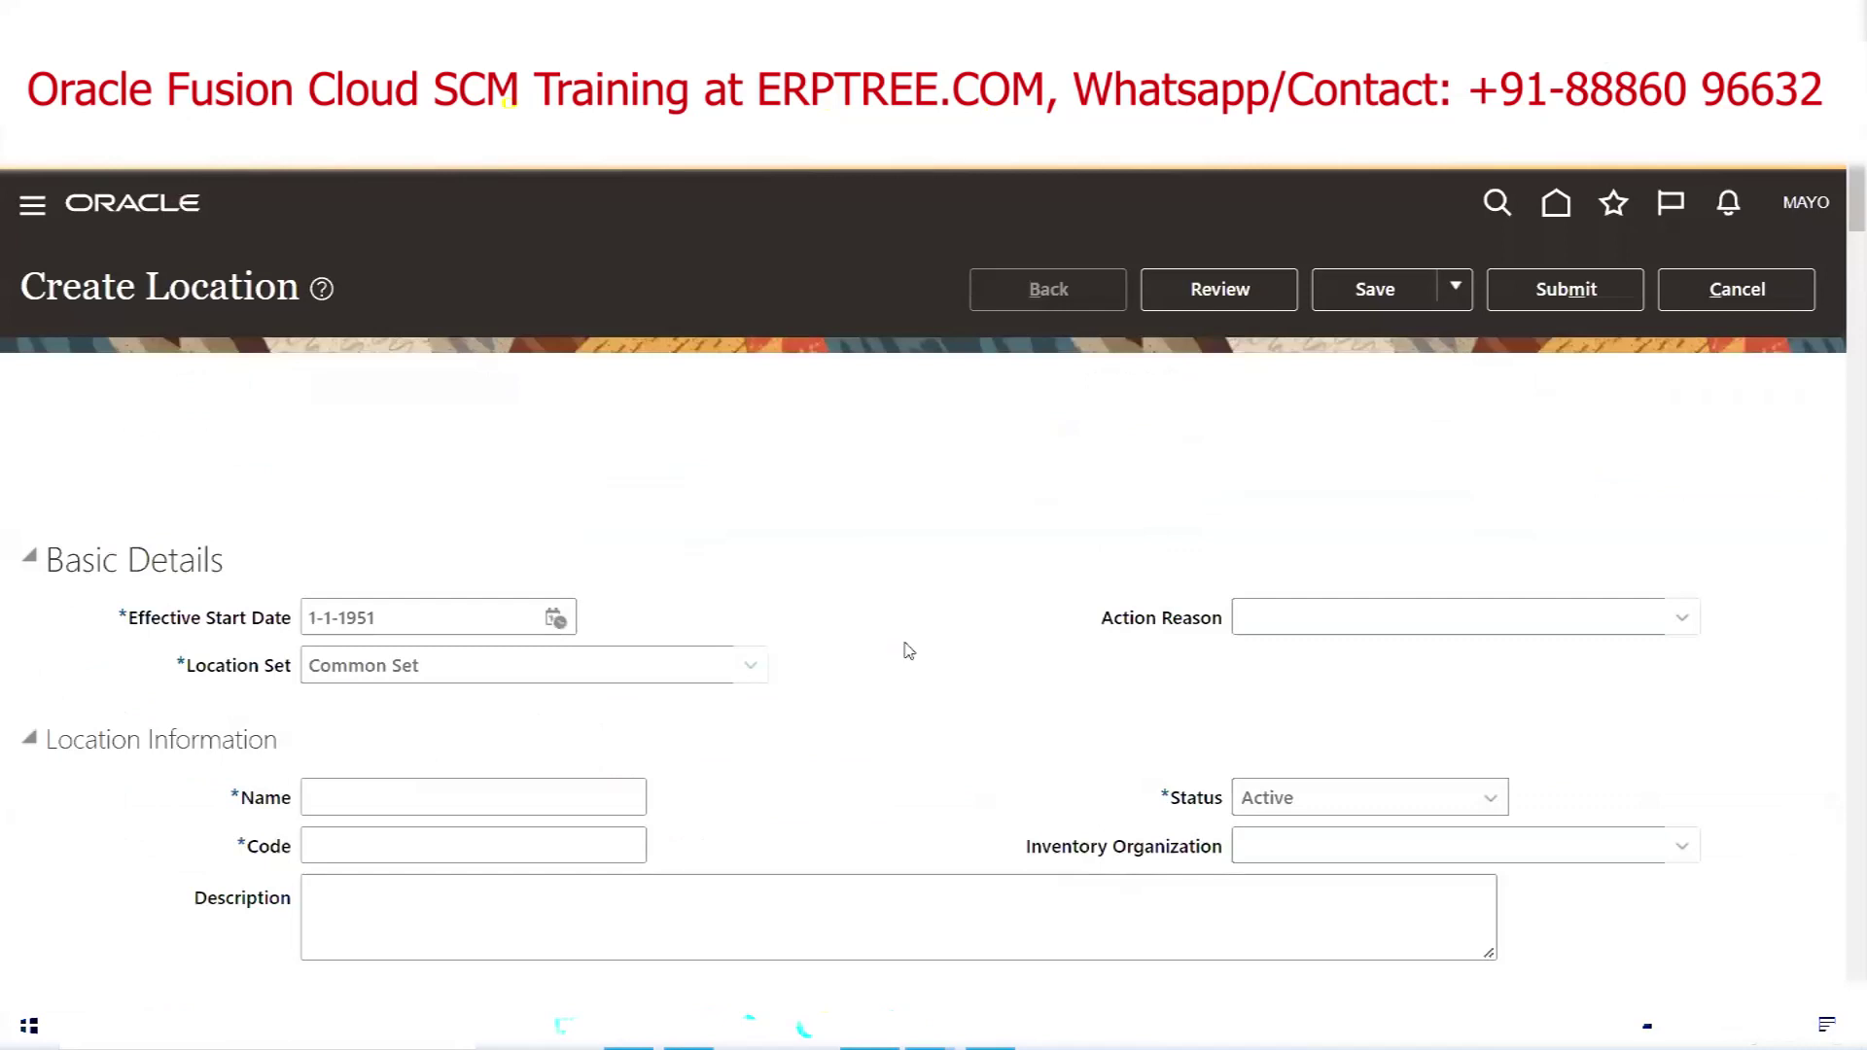
scroll(893, 689, down, 1)
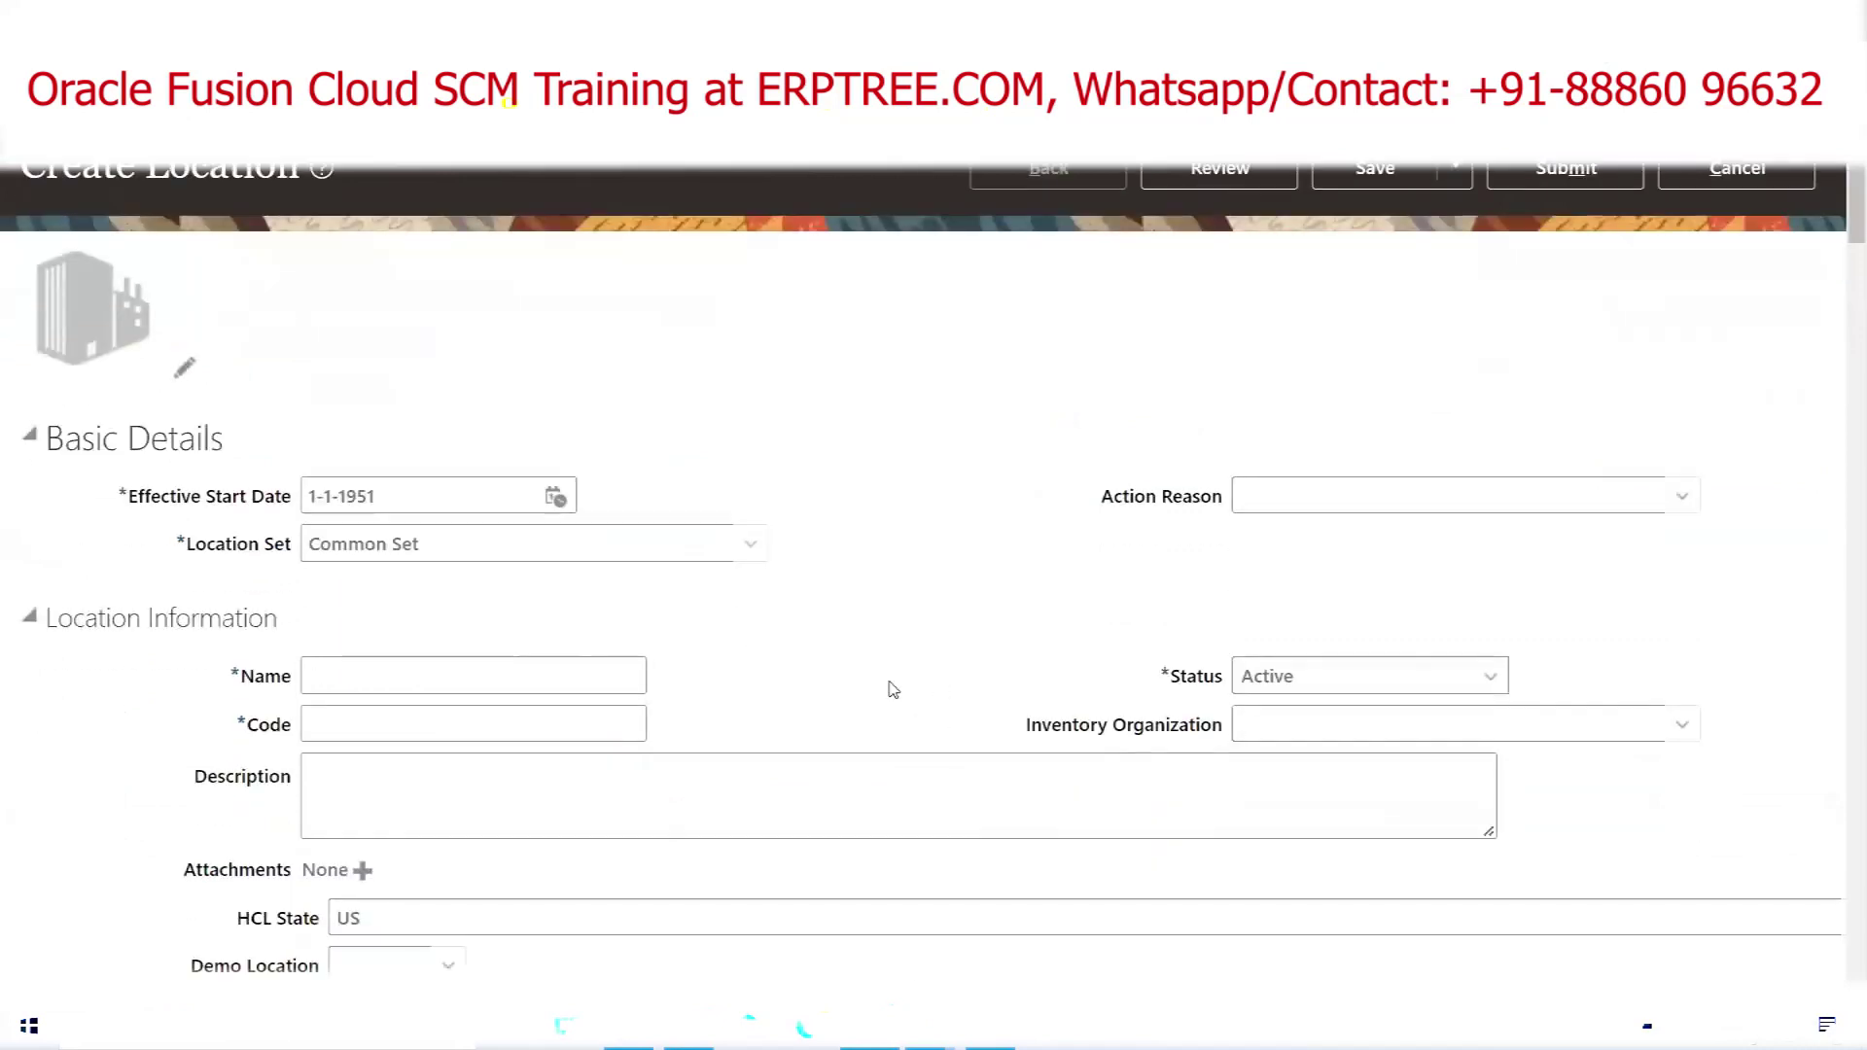
click(595, 681)
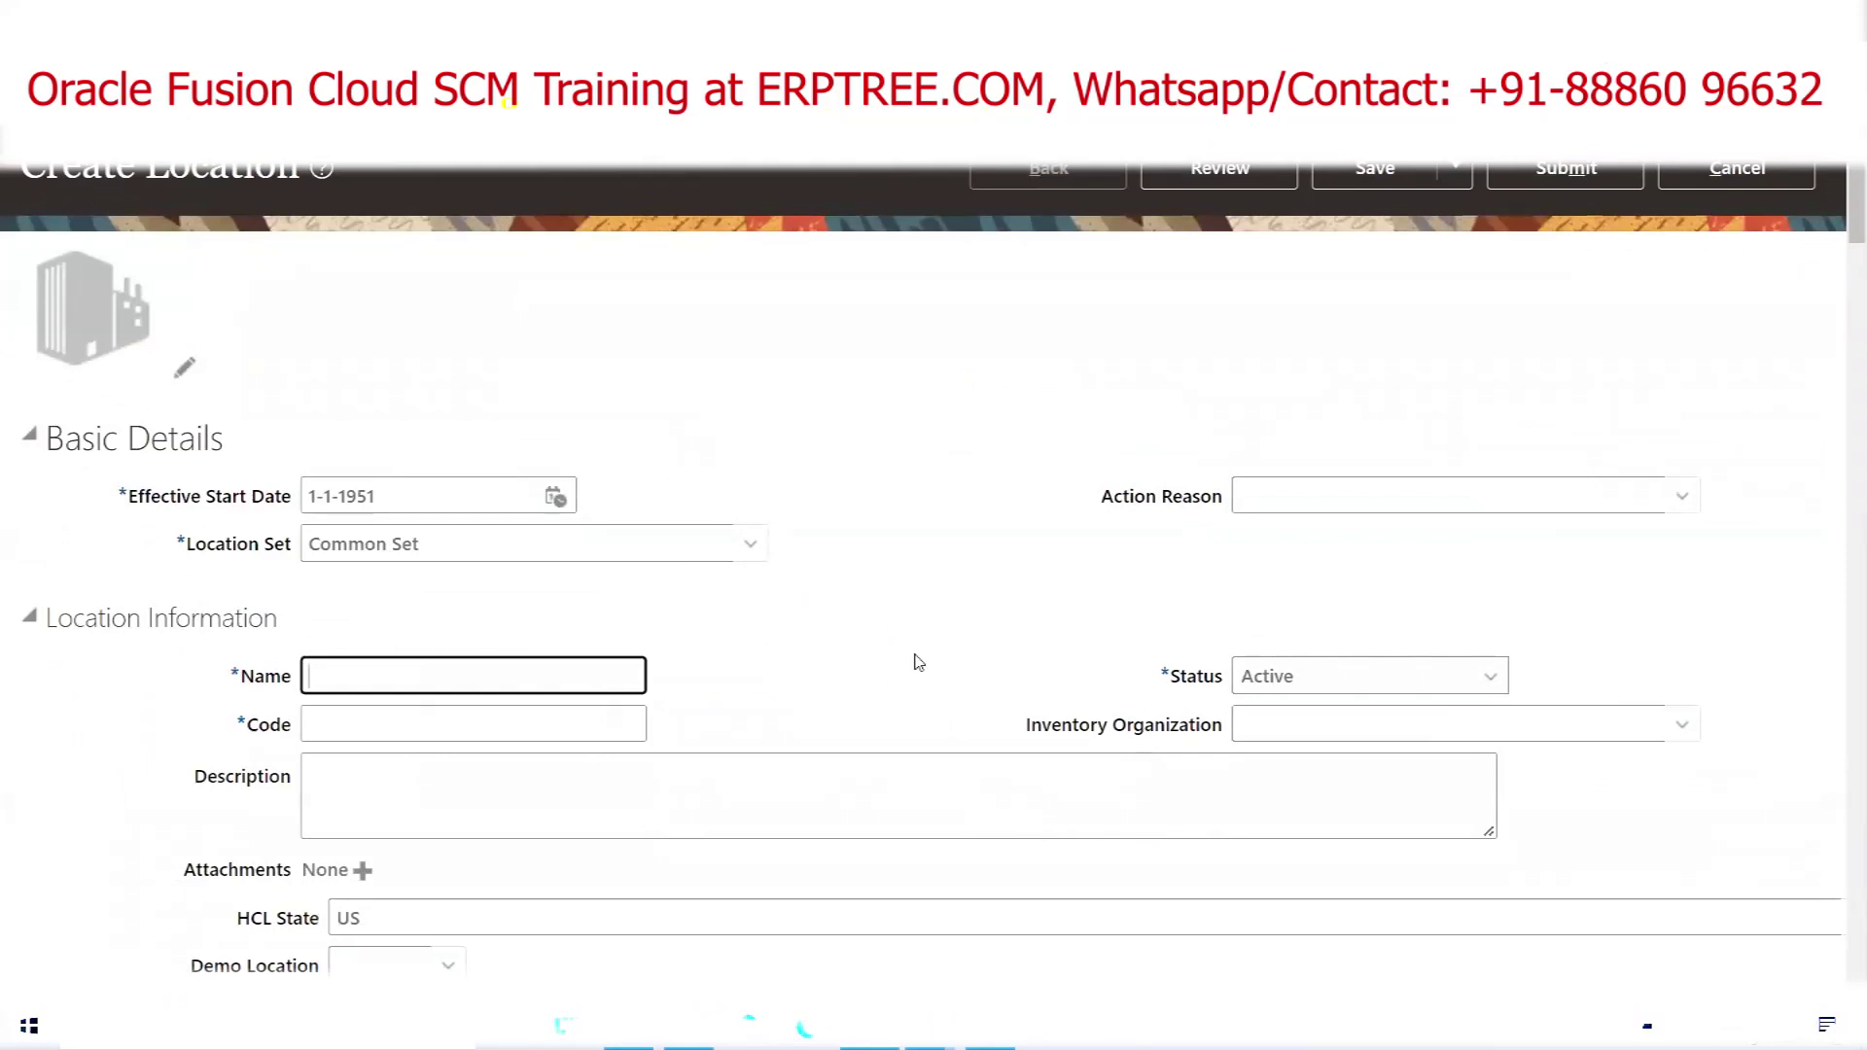
text(M)
text(a)
text(AYO)
text(Dallas)
click(491, 739)
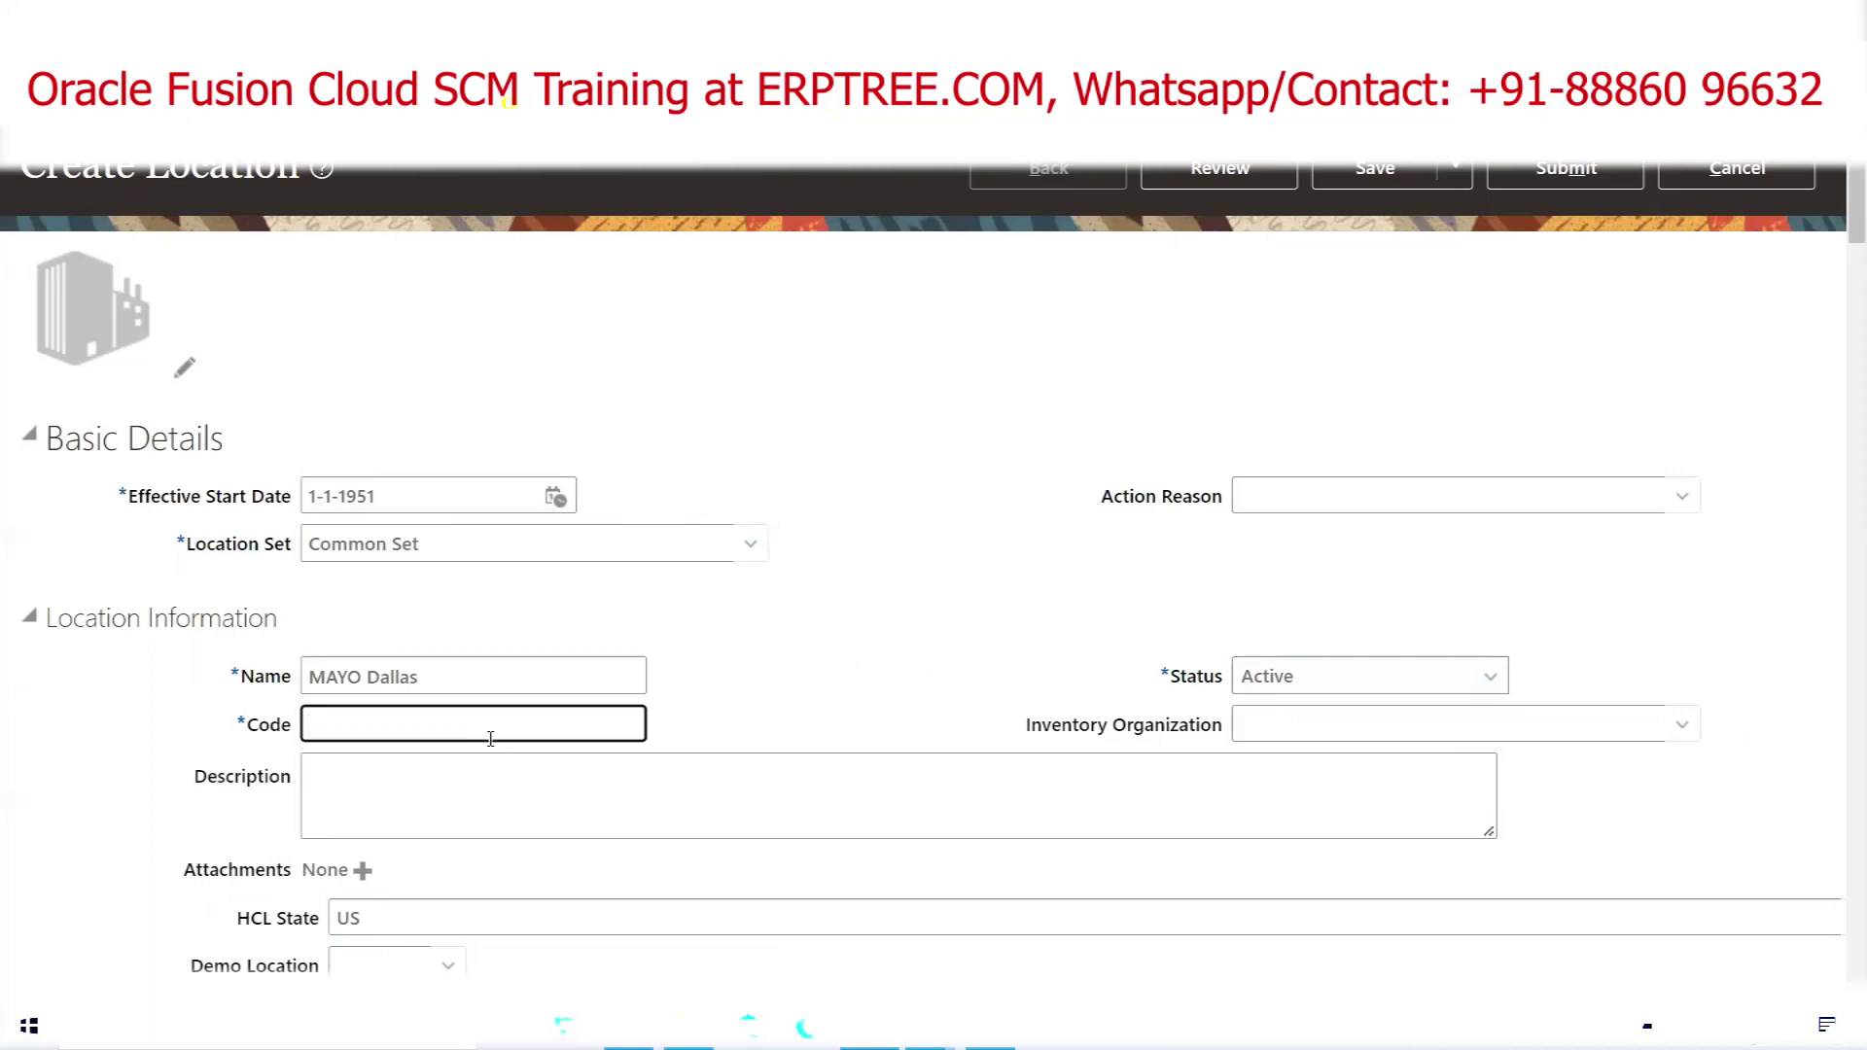
text(MAYODALLAS)
Enter the street address in Address Line 1 of the location's main address
scroll(815, 649, down, 10)
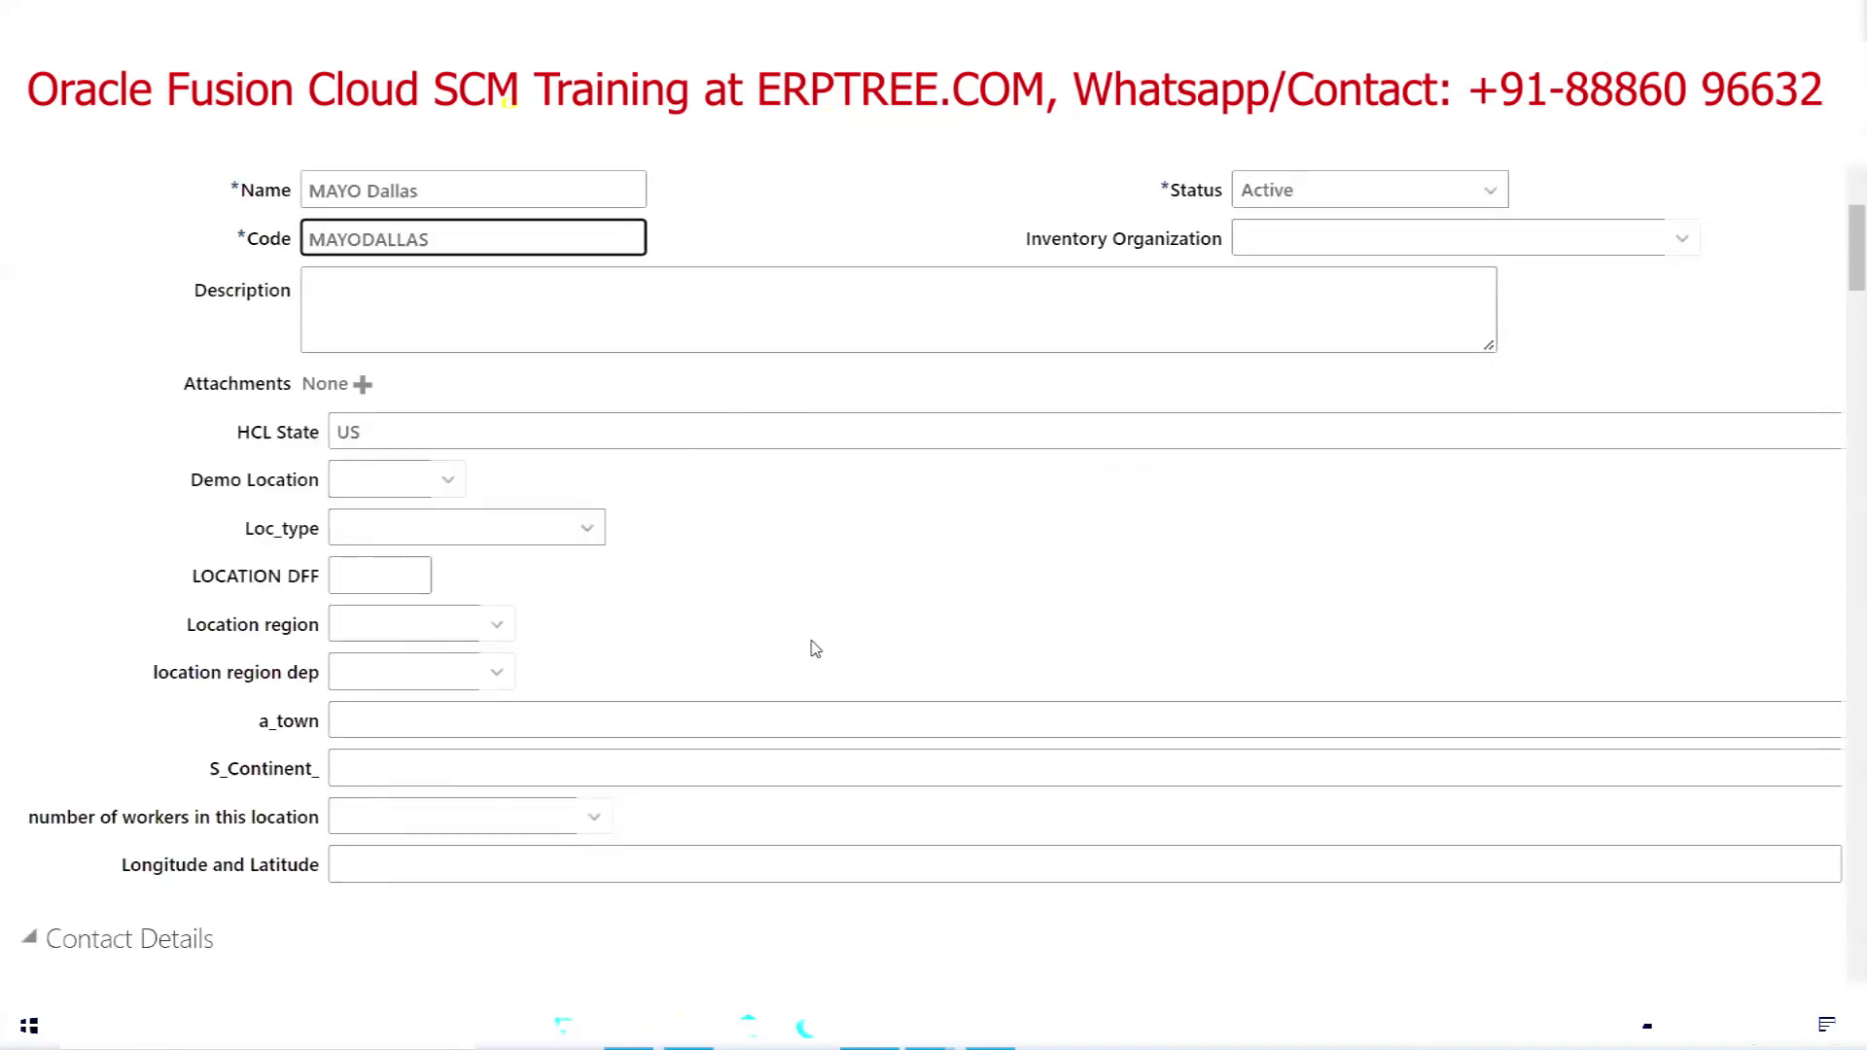
scroll(815, 649, down, 2)
click(428, 381)
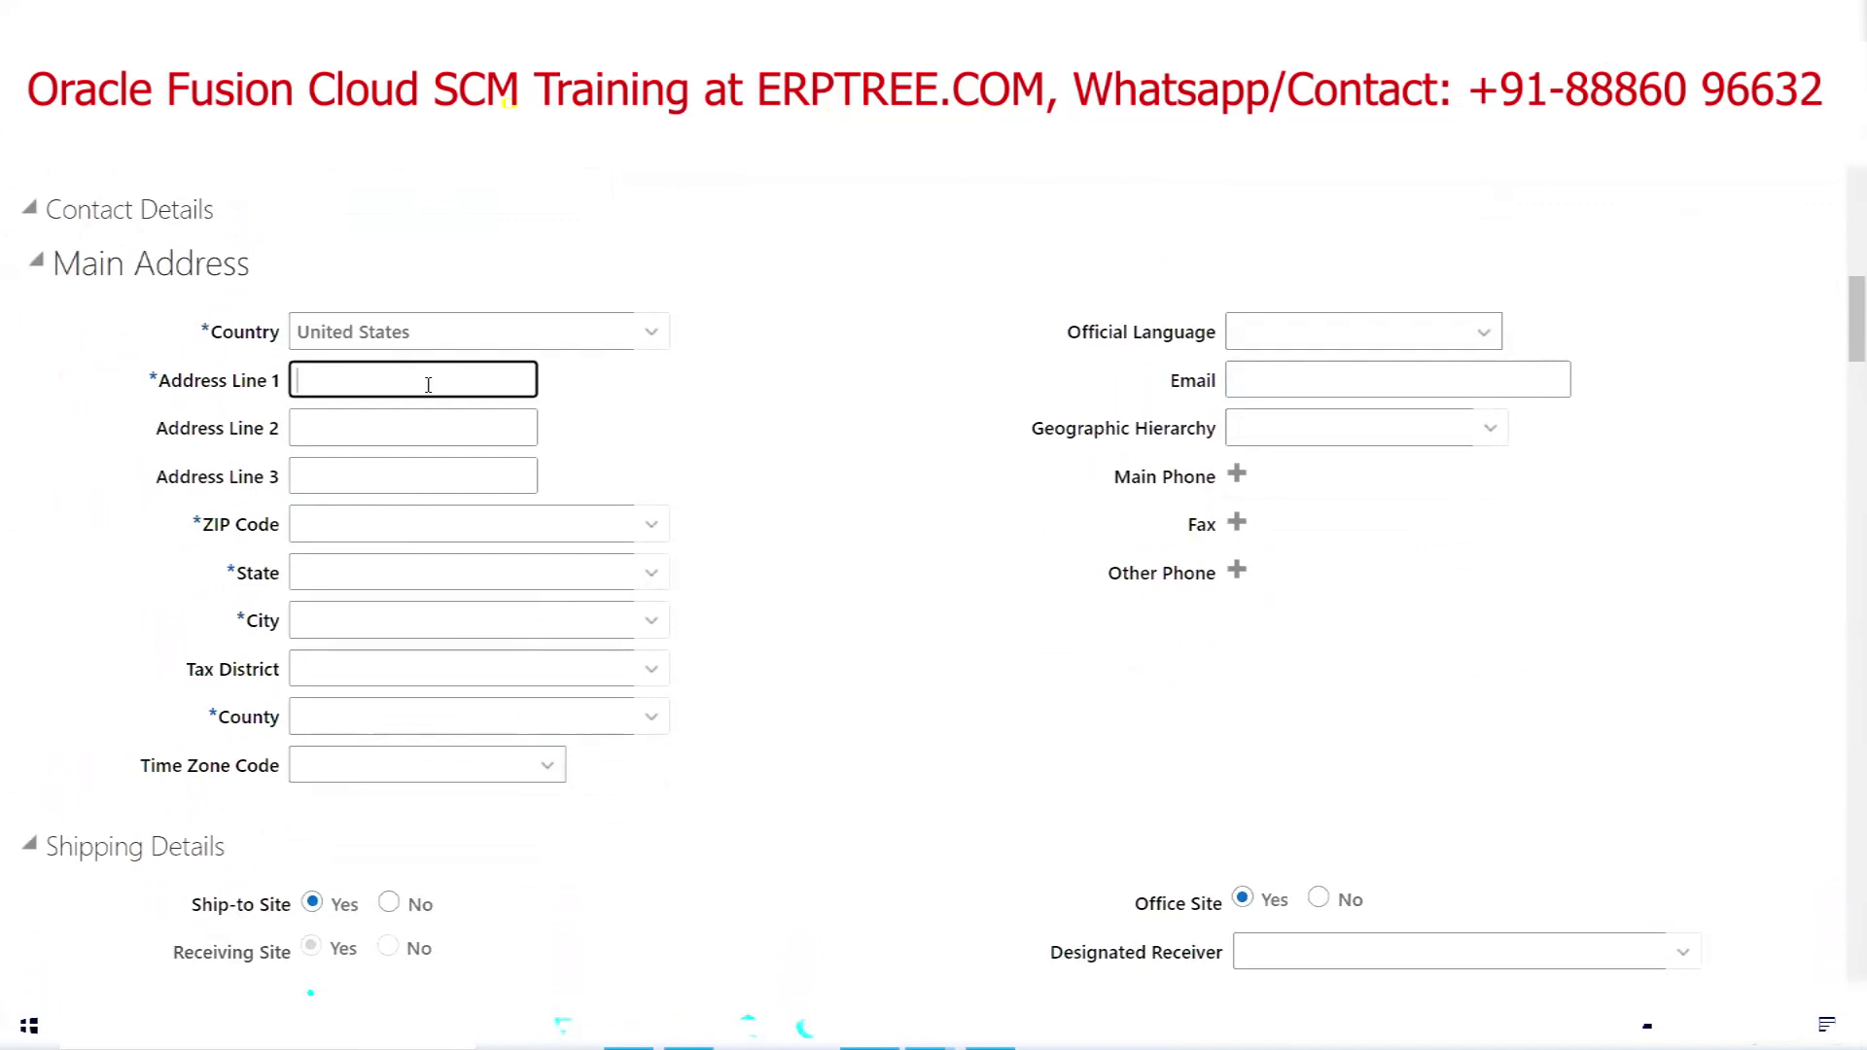
text(Preston Rd)
key(Tab)
key(Tab)
key(Tab)
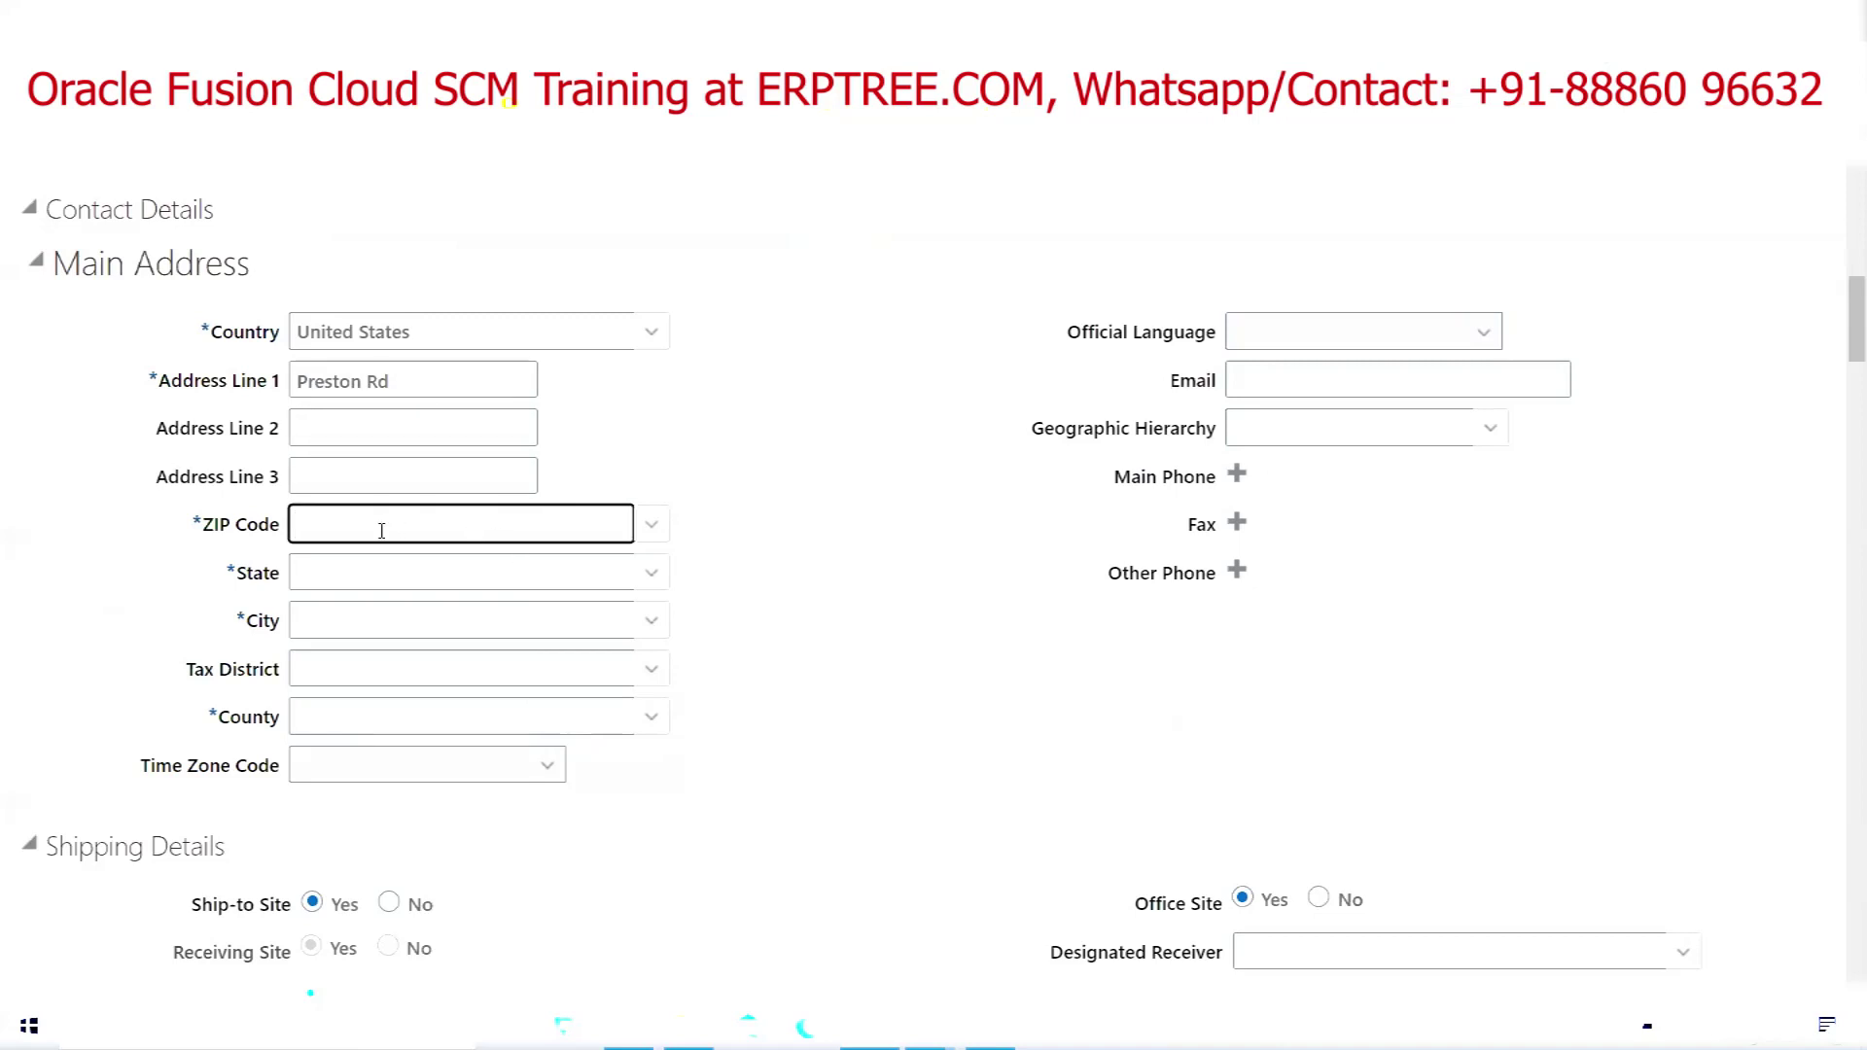
Search the geographies for the location's full ZIP code and assign the Spring Valley, Dallas, TX entry
click(654, 527)
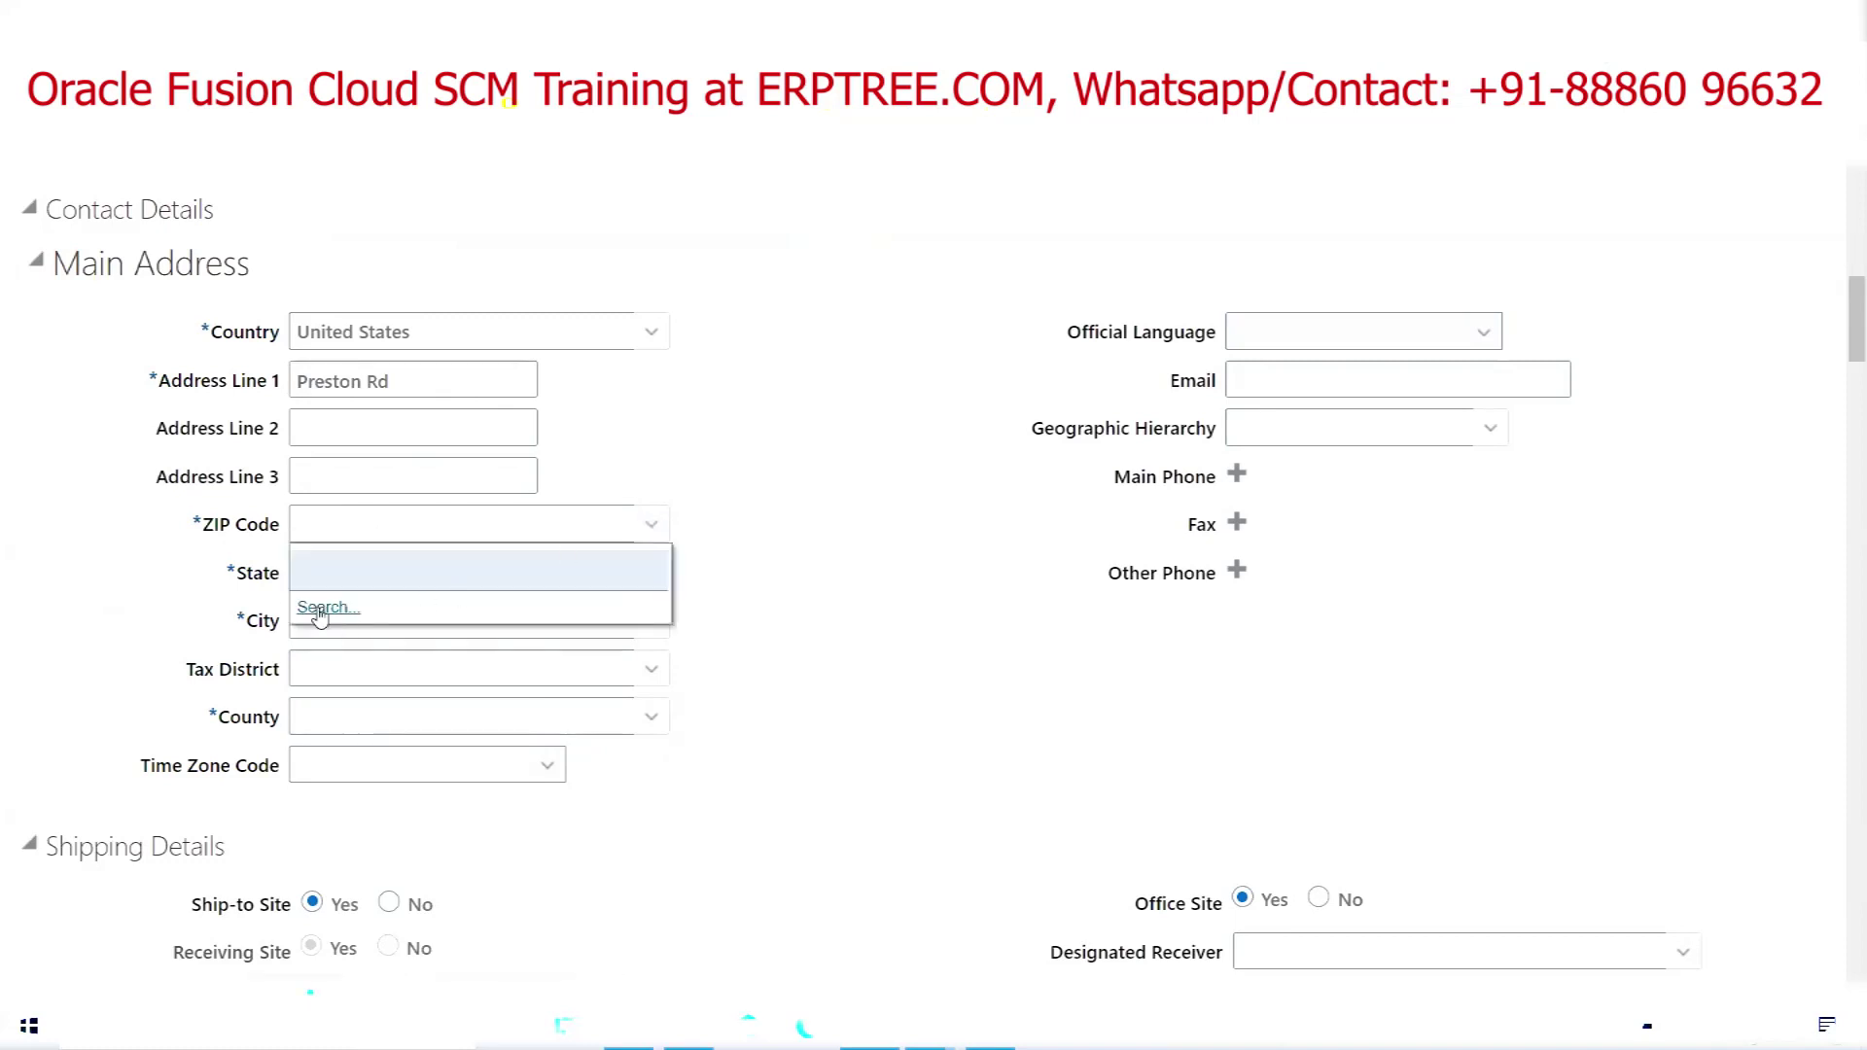
click(325, 607)
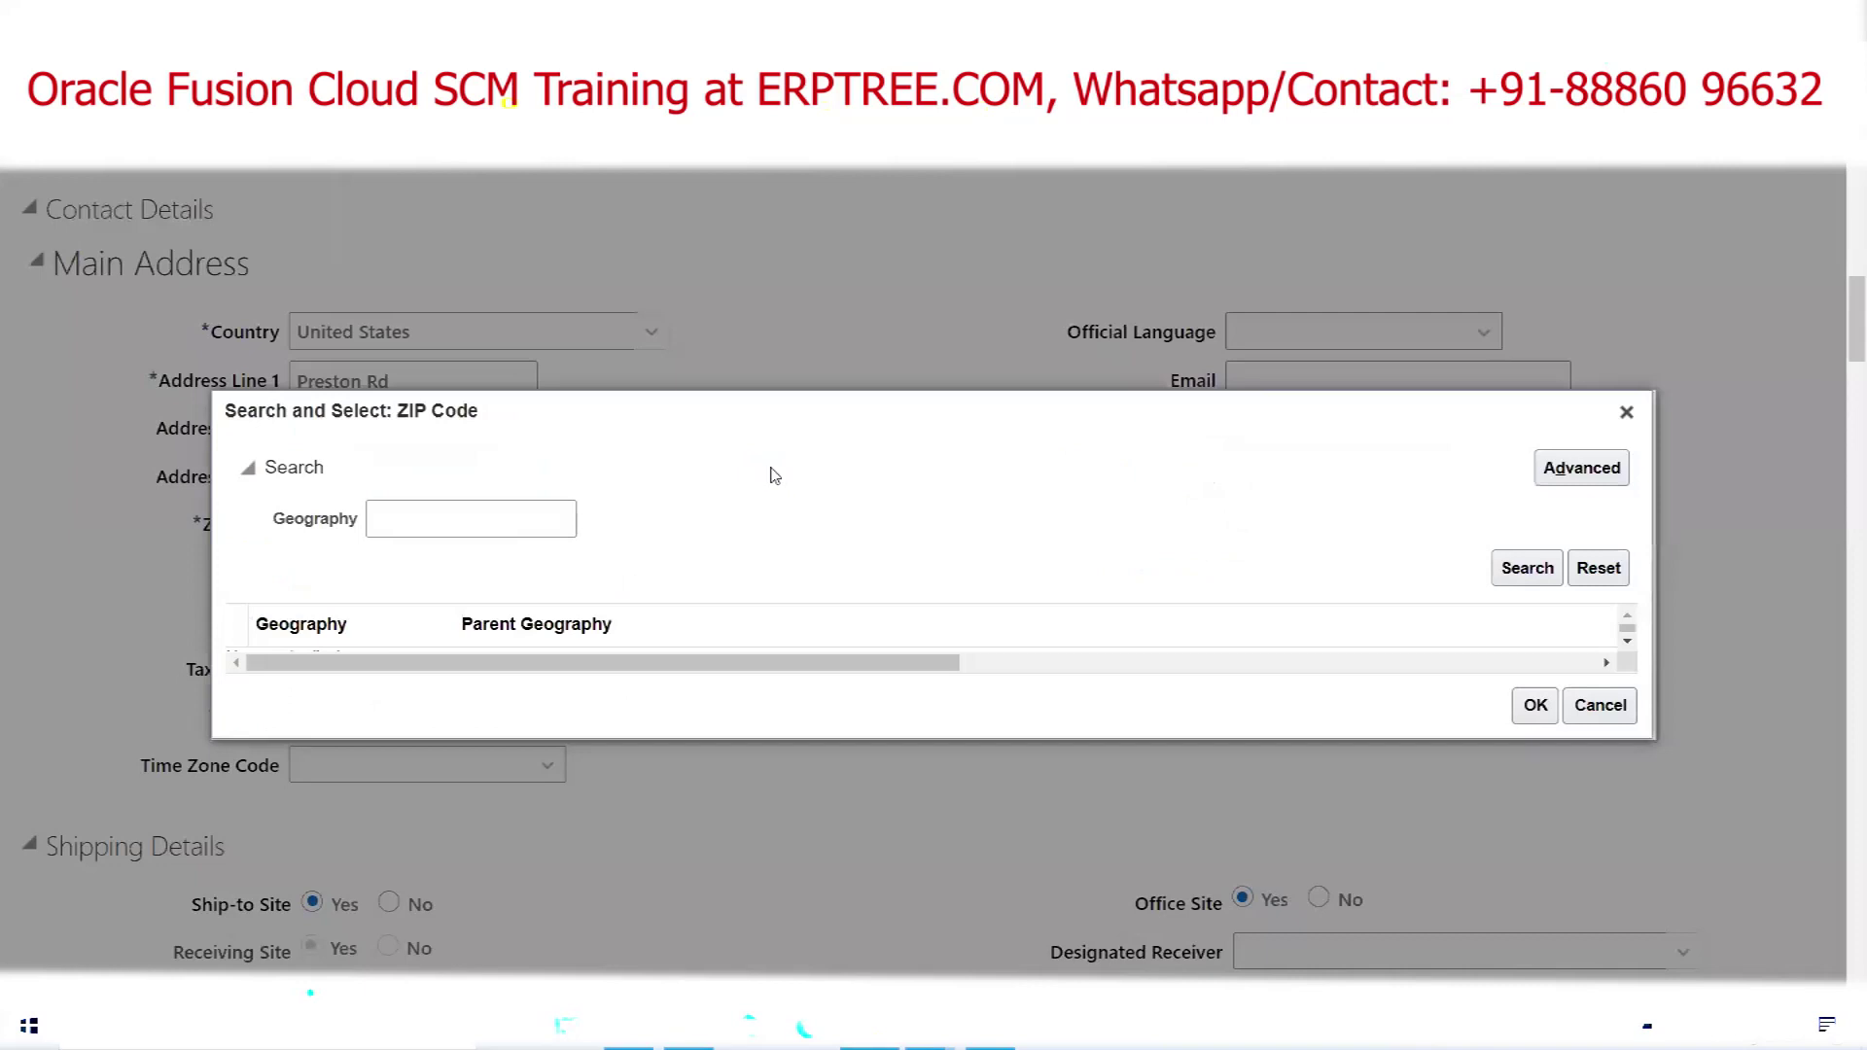
click(482, 530)
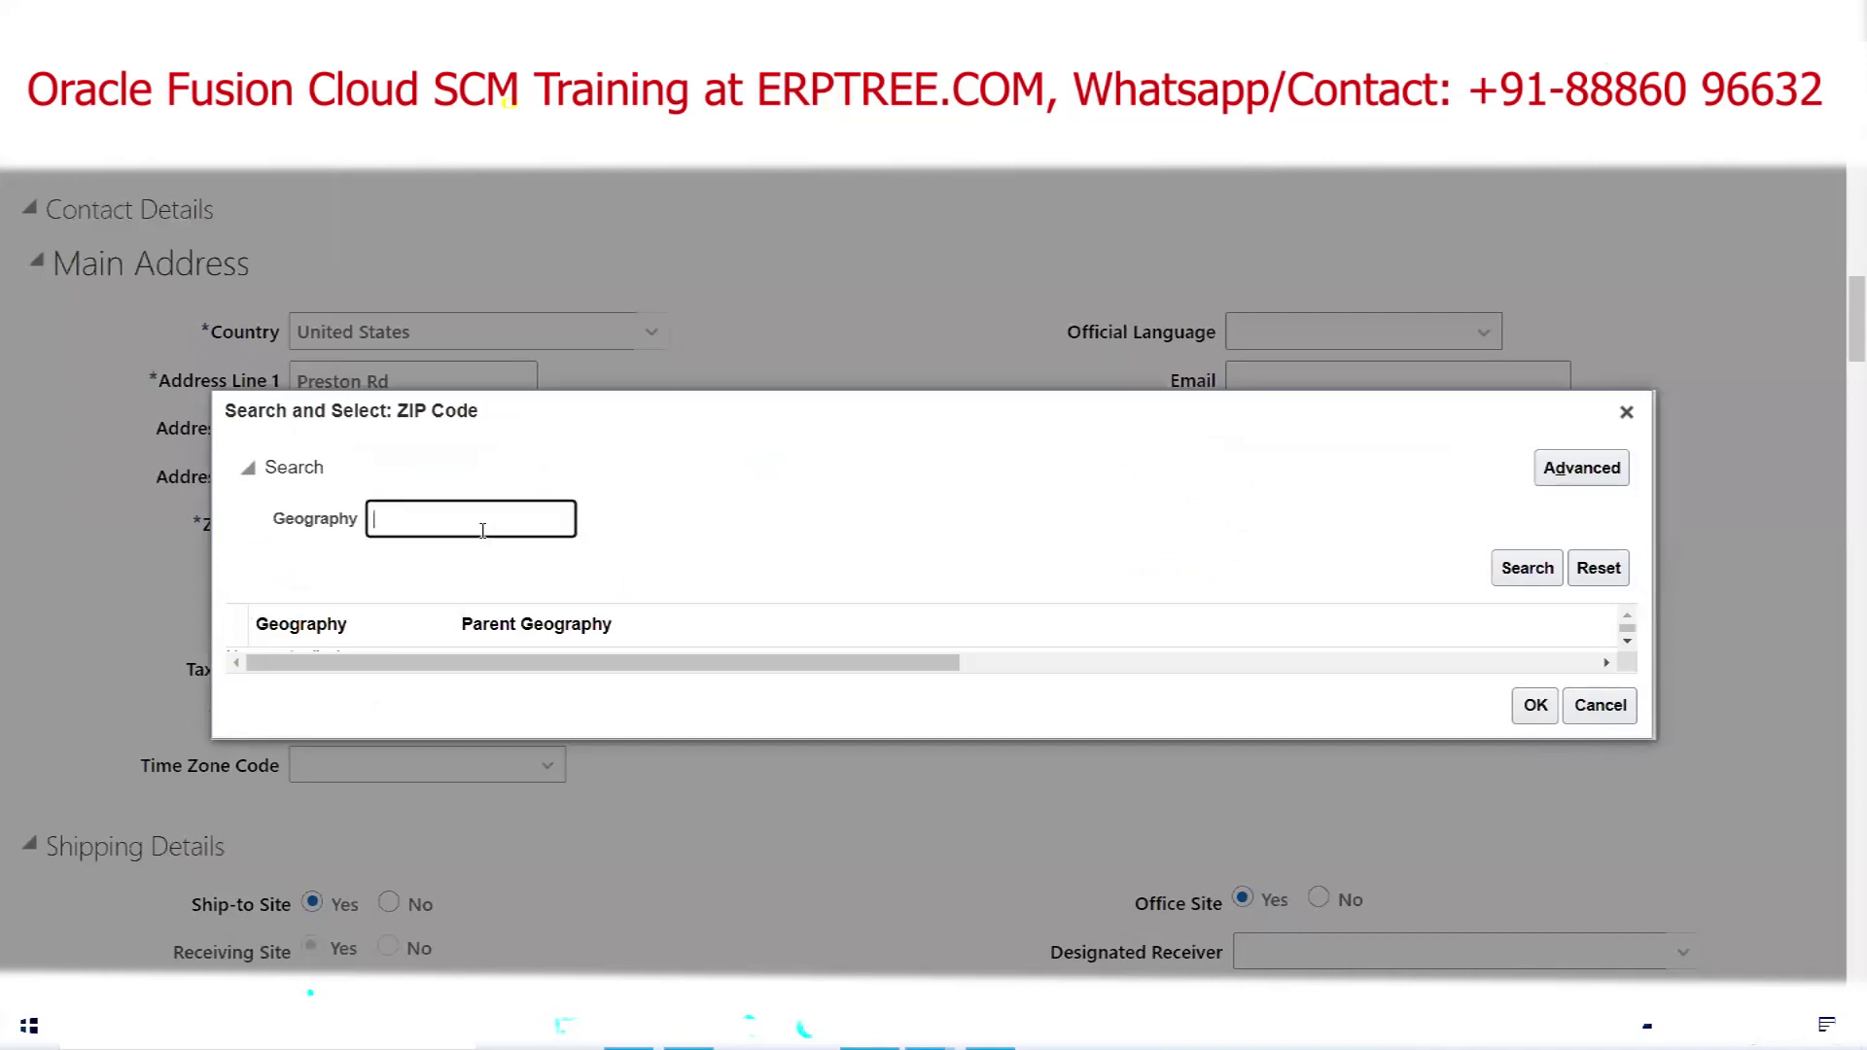
text(7525)
click(1512, 581)
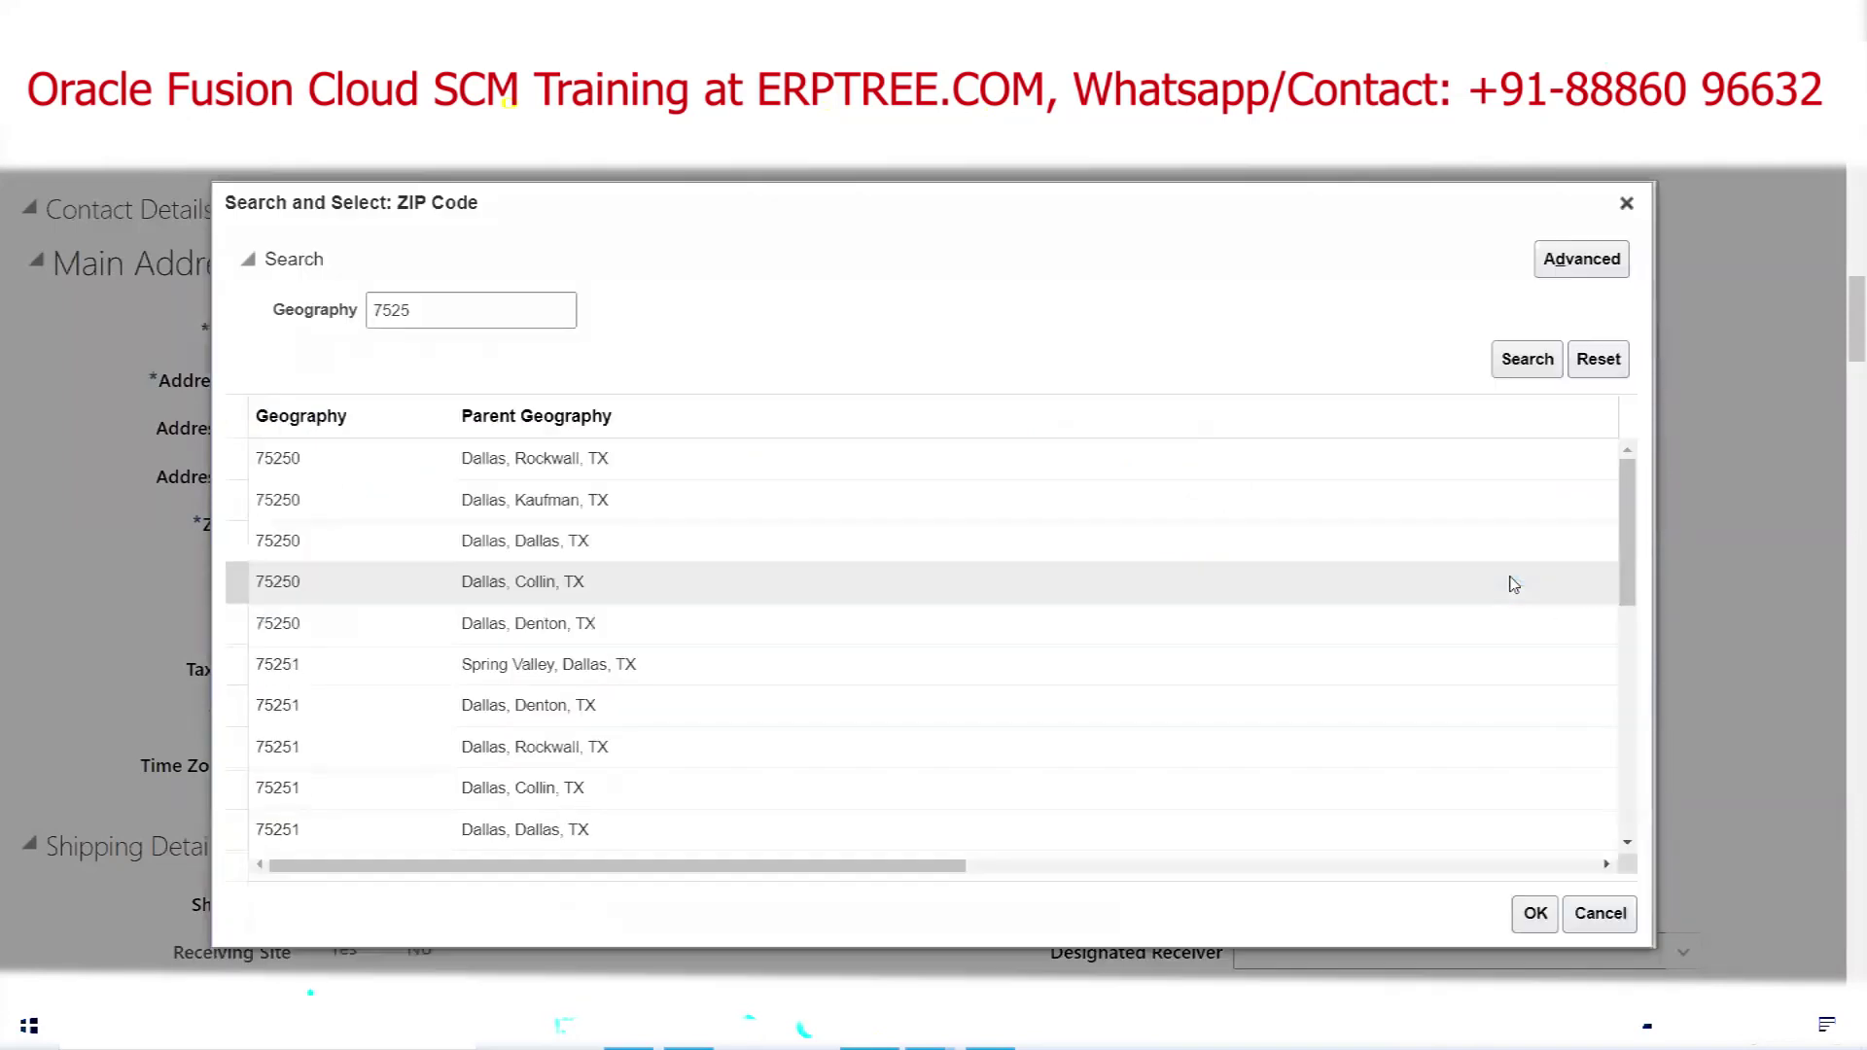
click(455, 316)
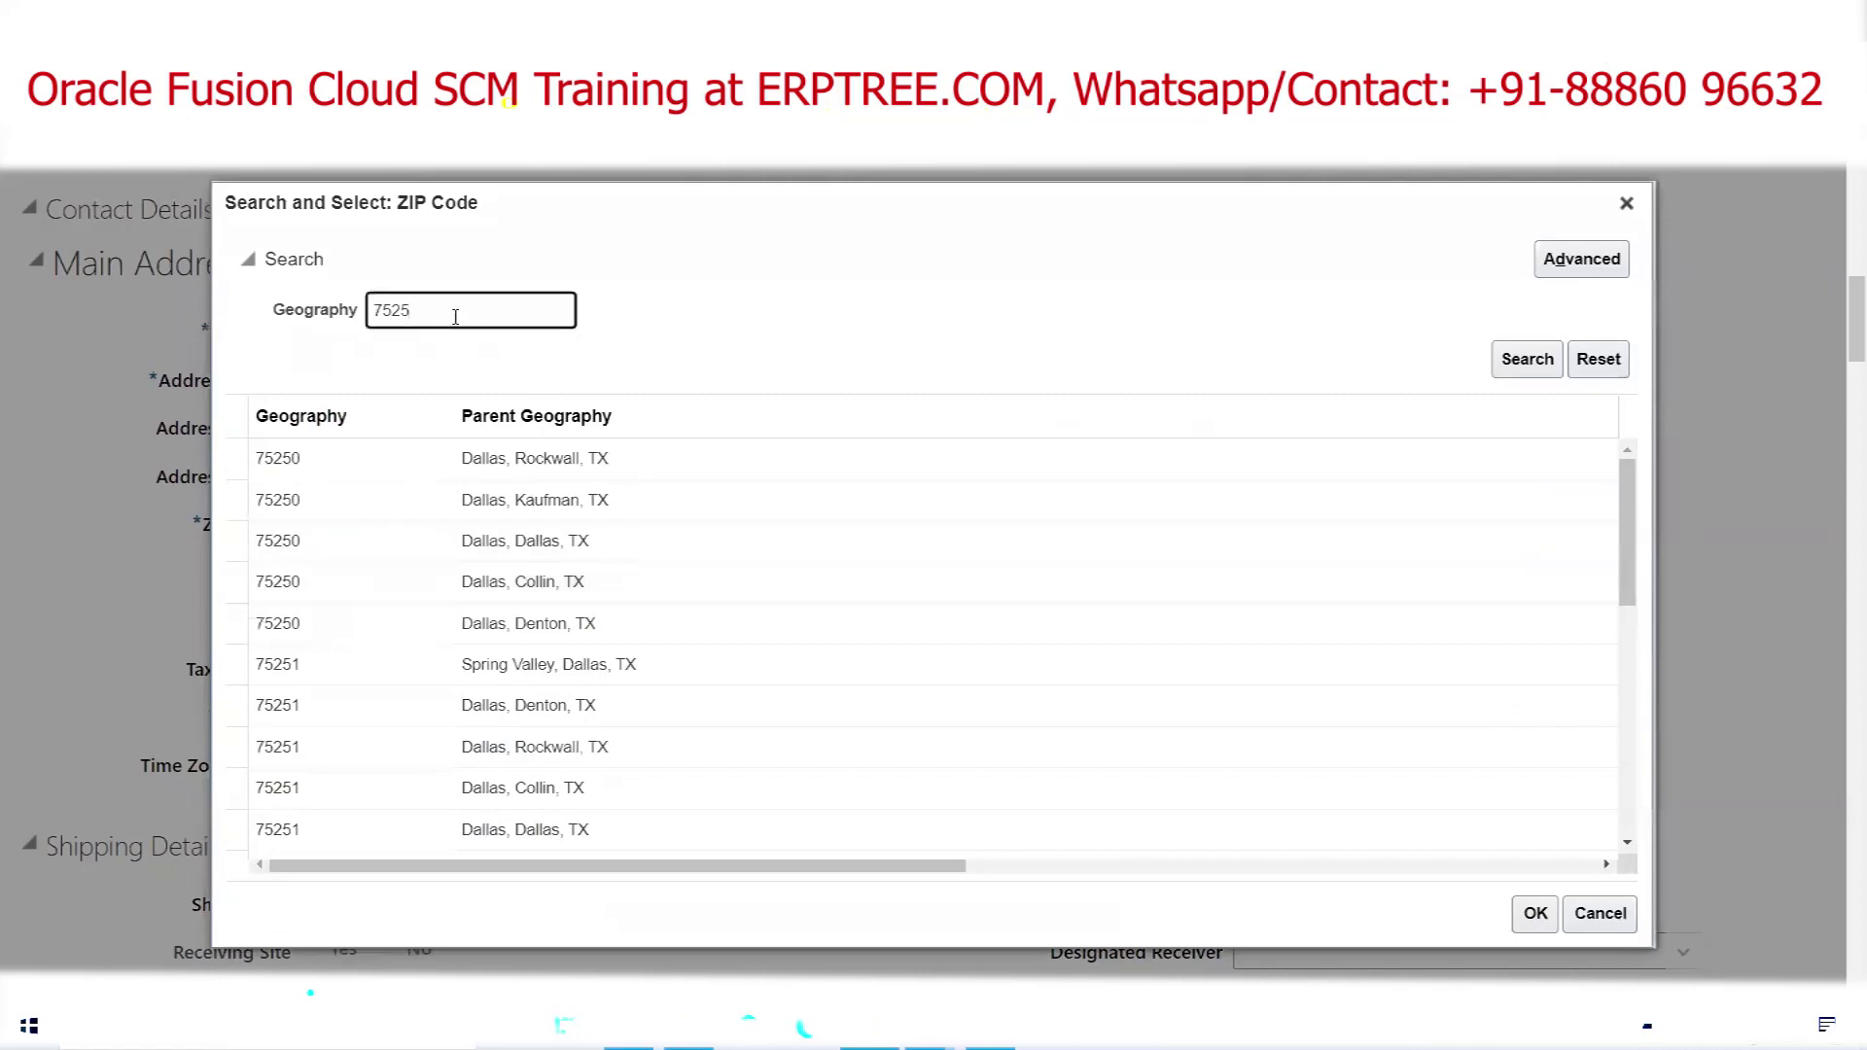
text(2)
click(1526, 360)
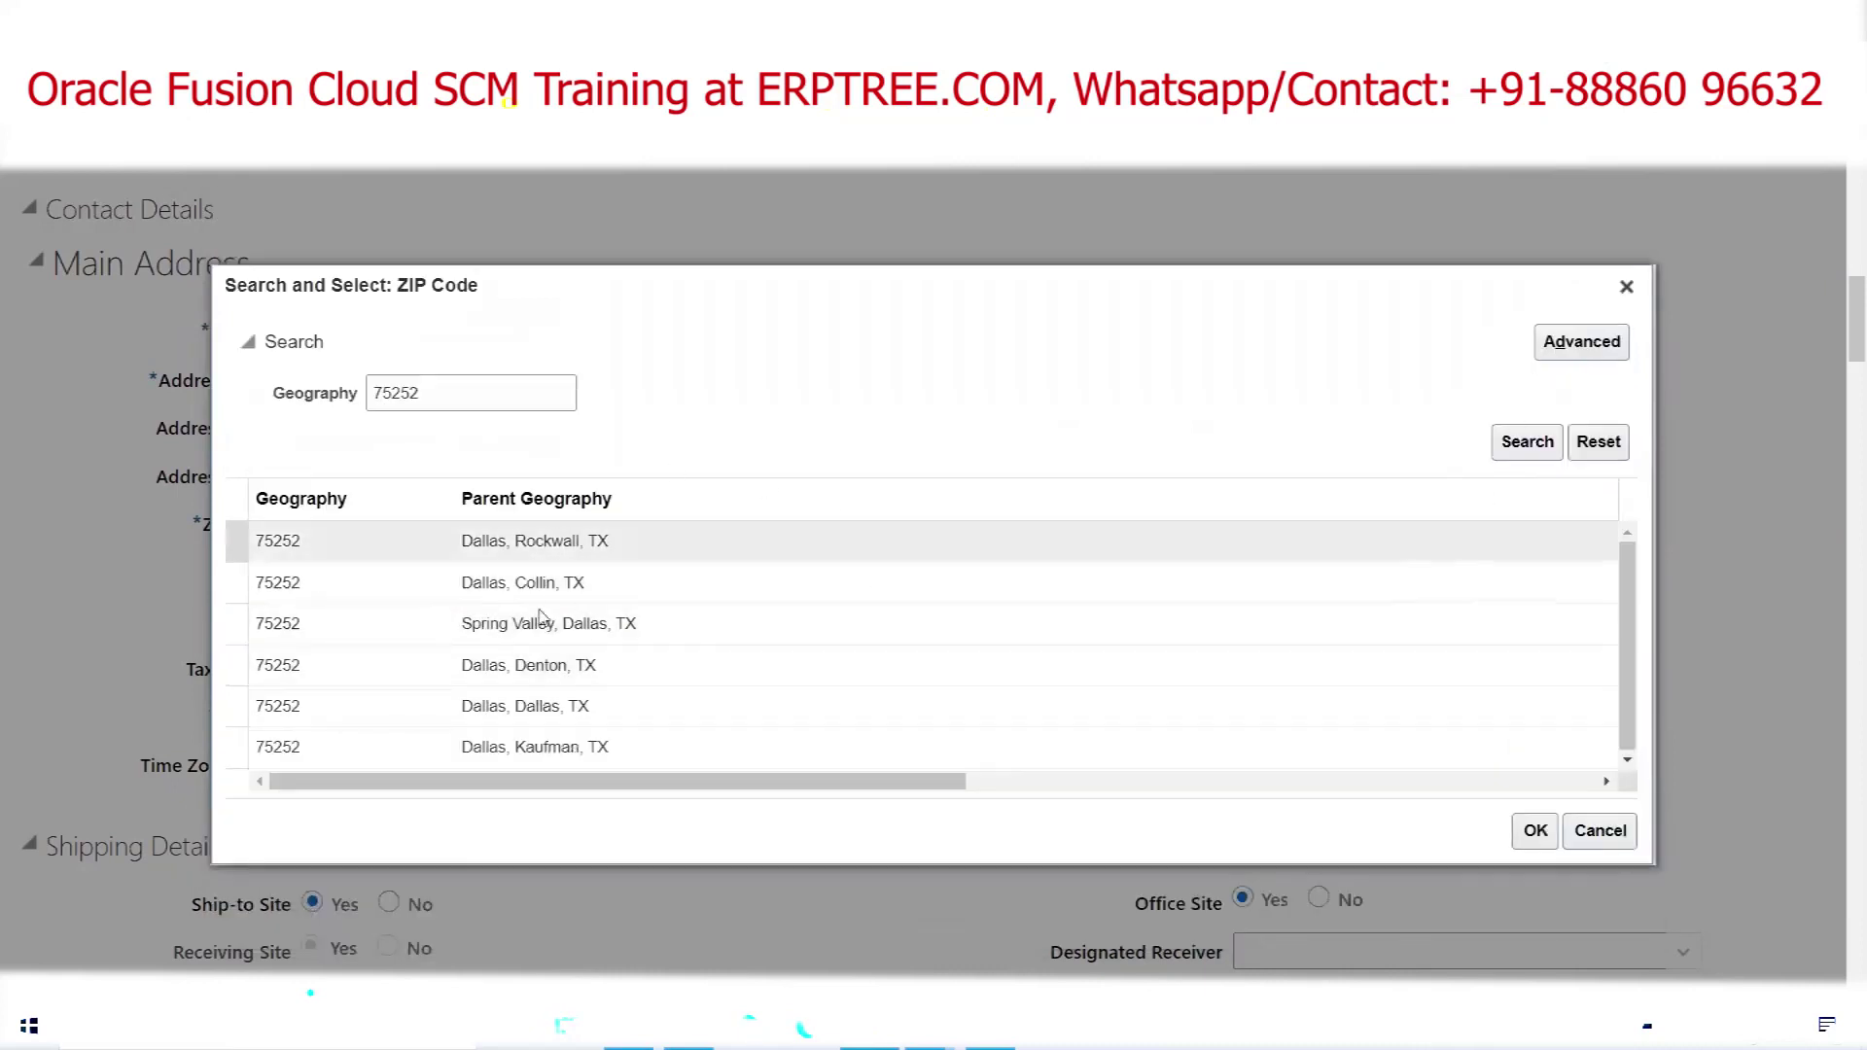
click(580, 622)
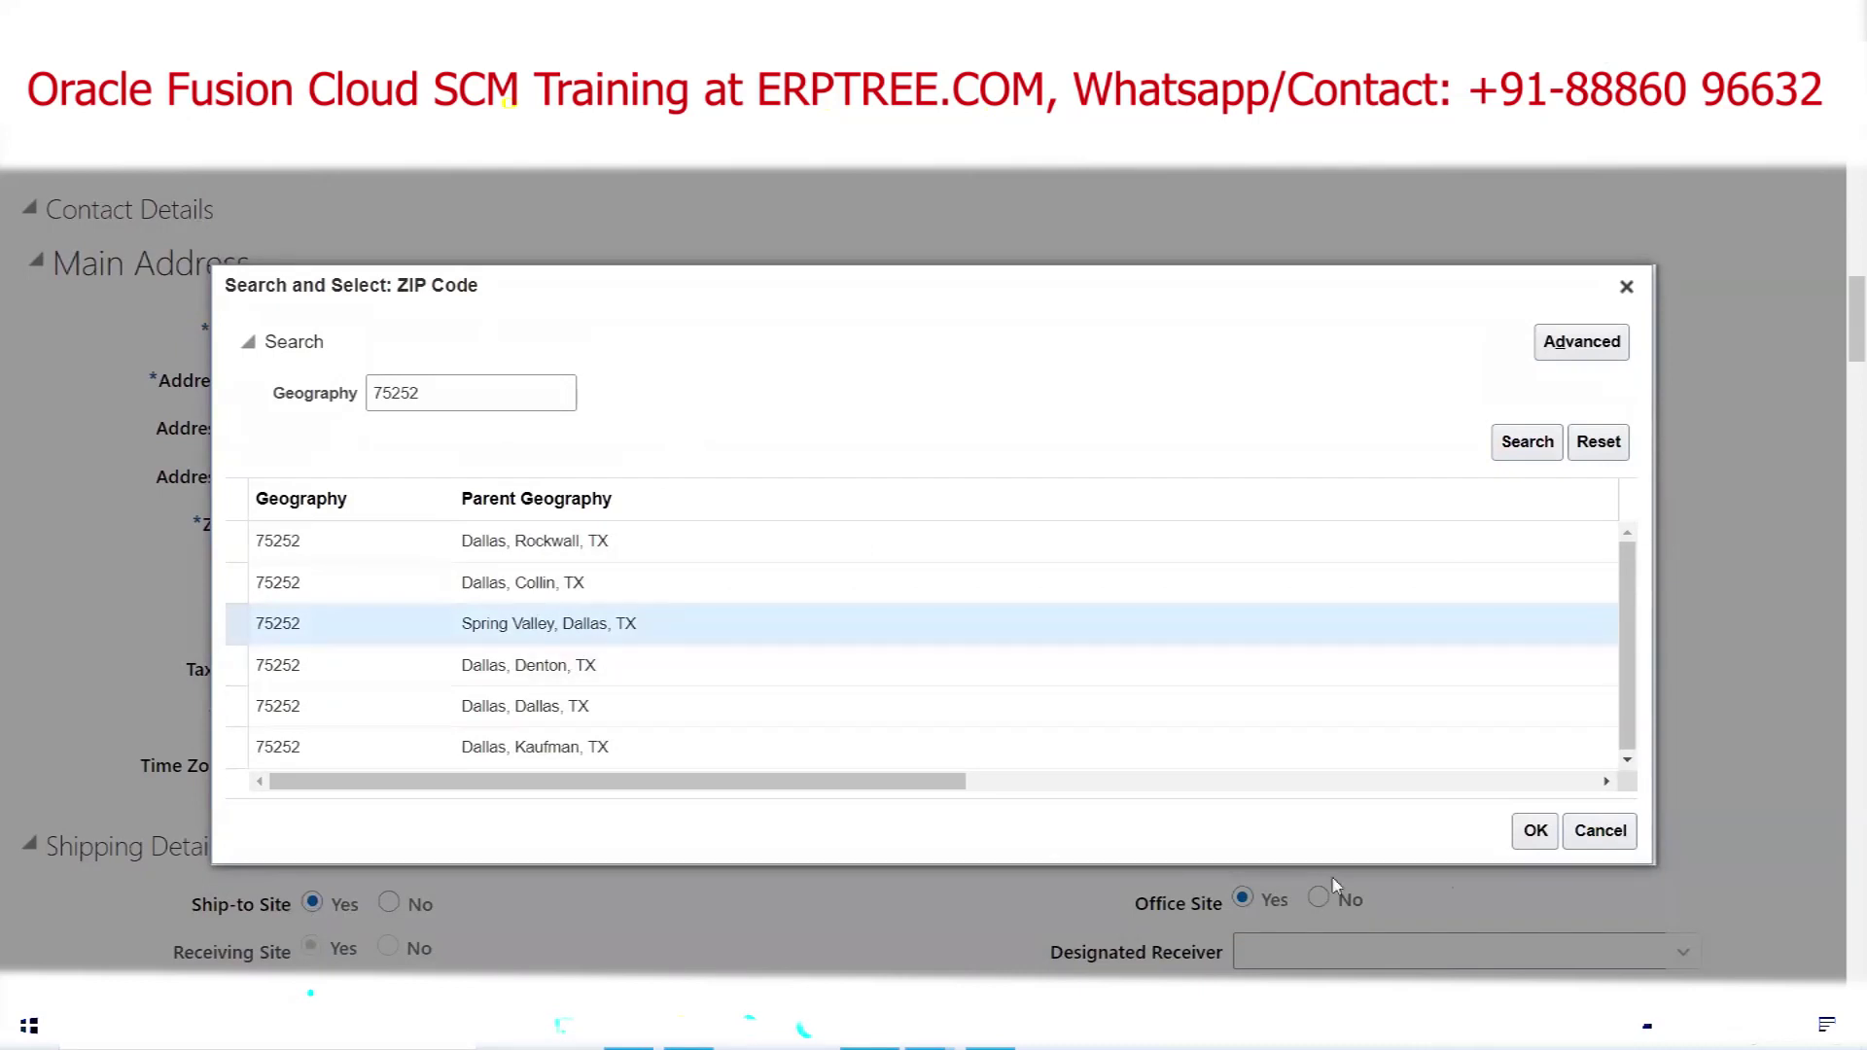
click(1533, 831)
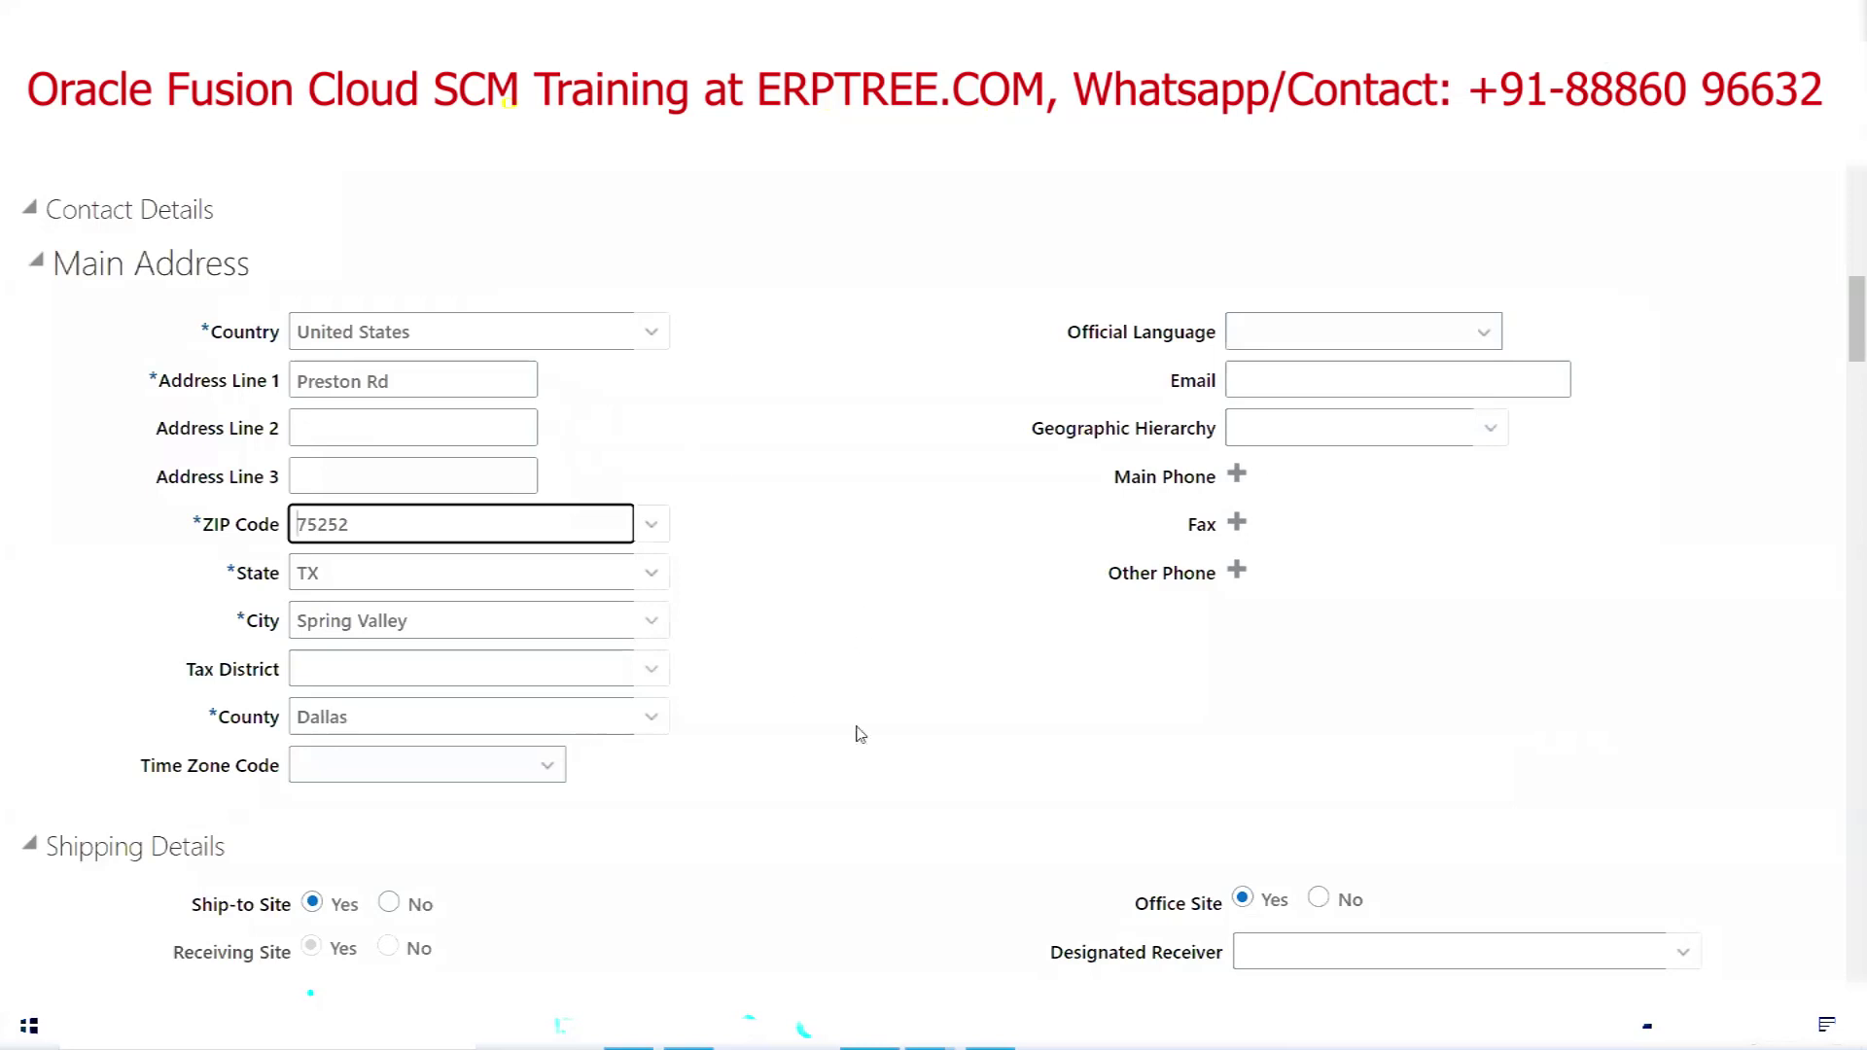
Submit the MAYO Dallas location, accept the confirmation, and return to the implementation projects overview
scroll(865, 618, up, 10)
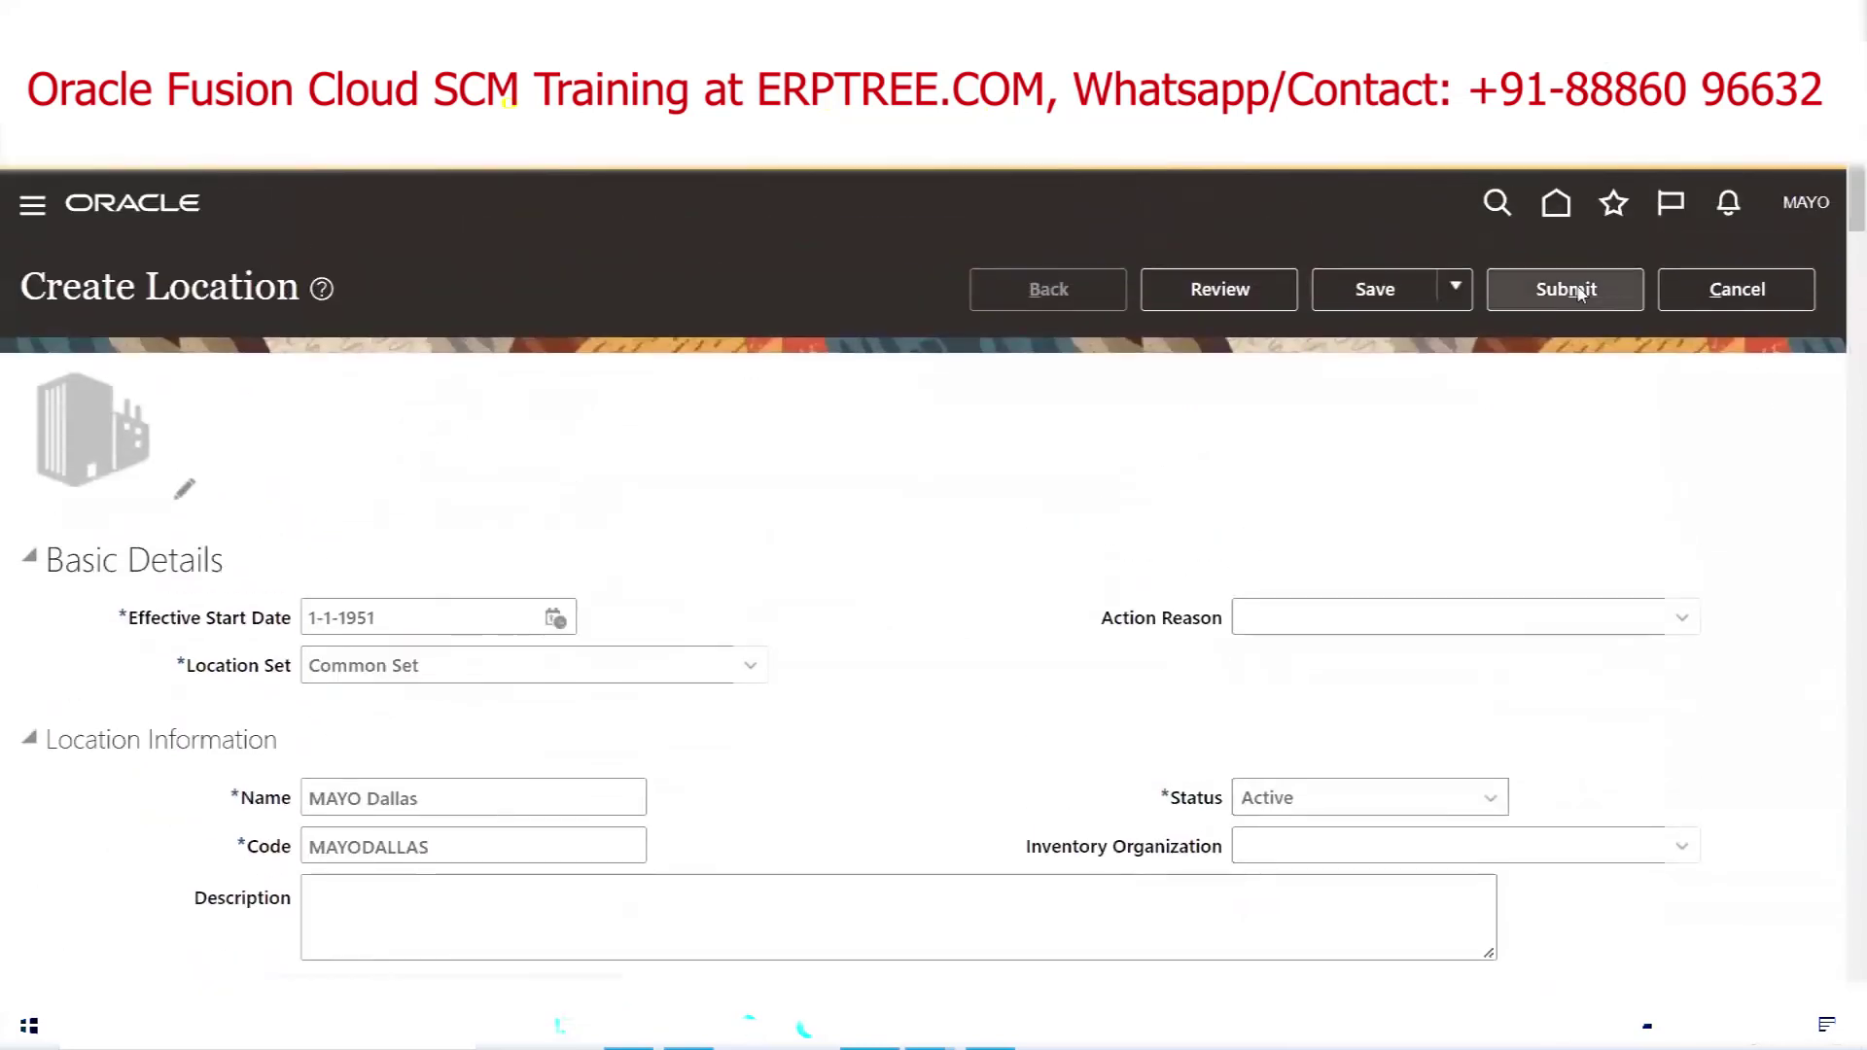
click(1580, 292)
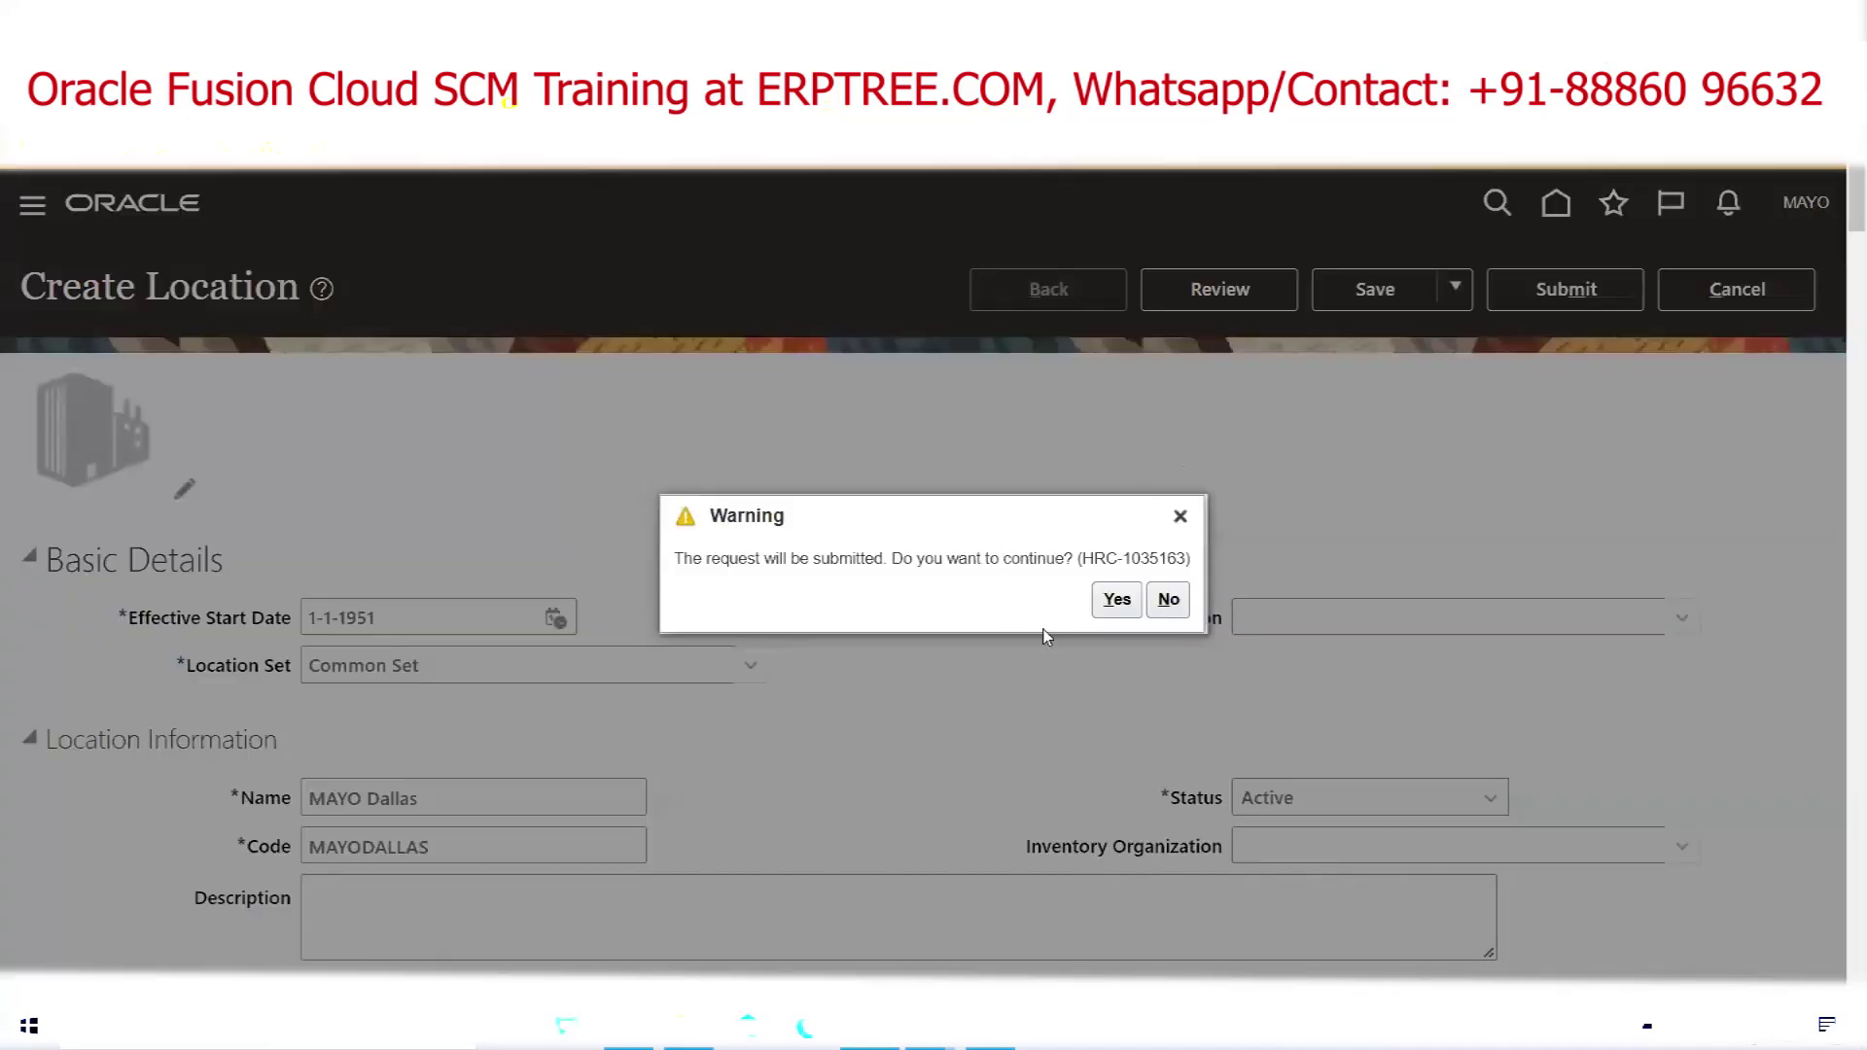
click(1115, 599)
click(1009, 601)
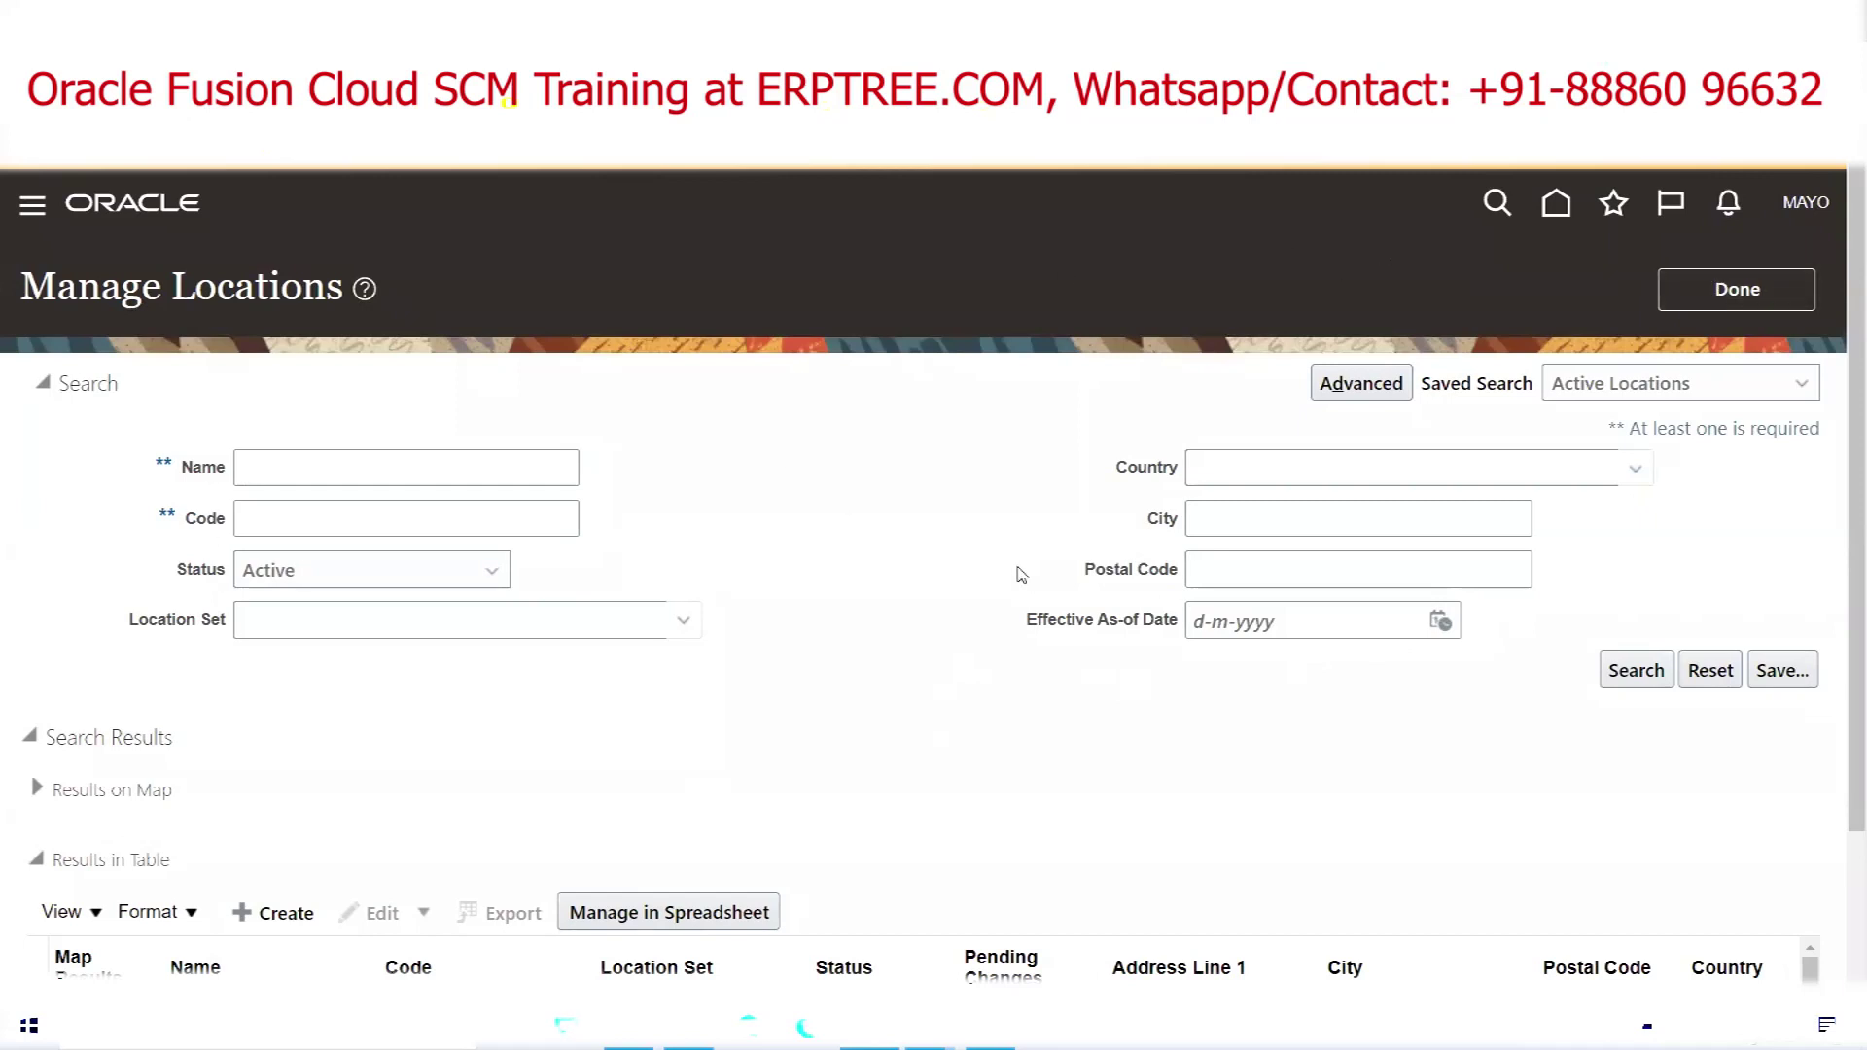
click(1726, 296)
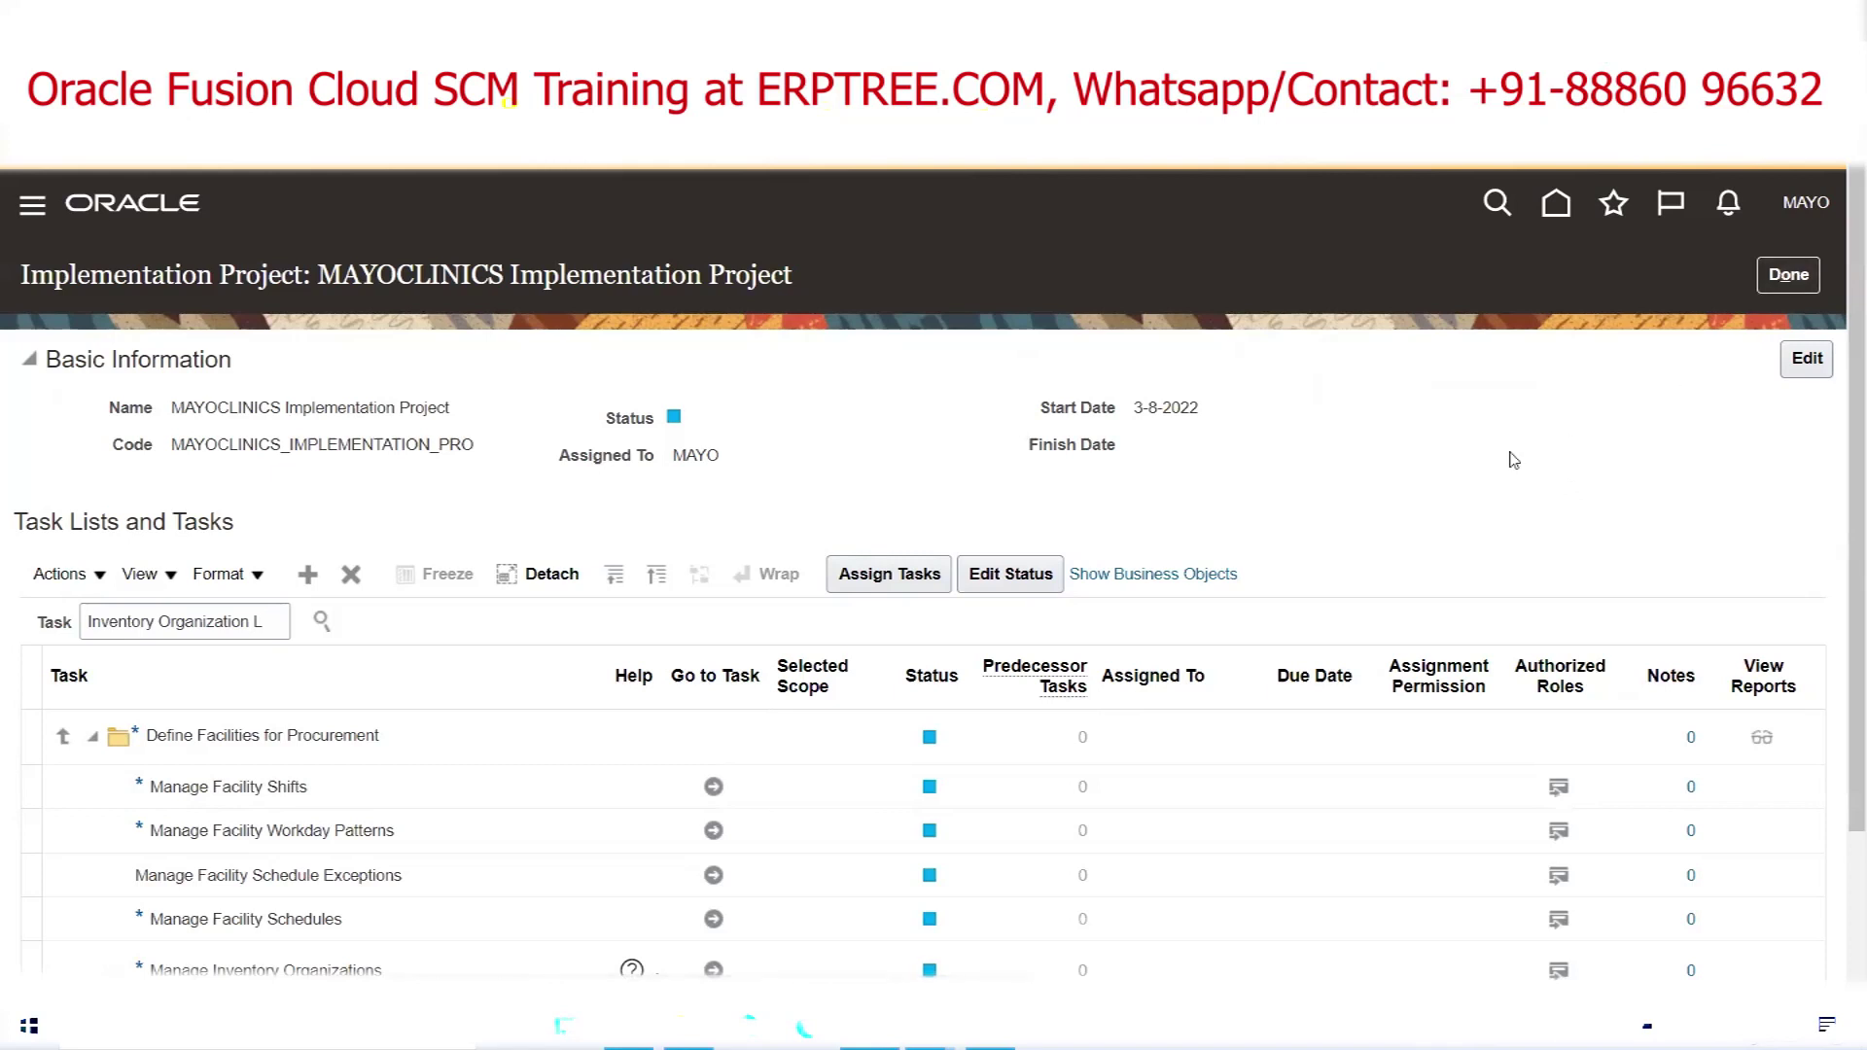
click(1789, 278)
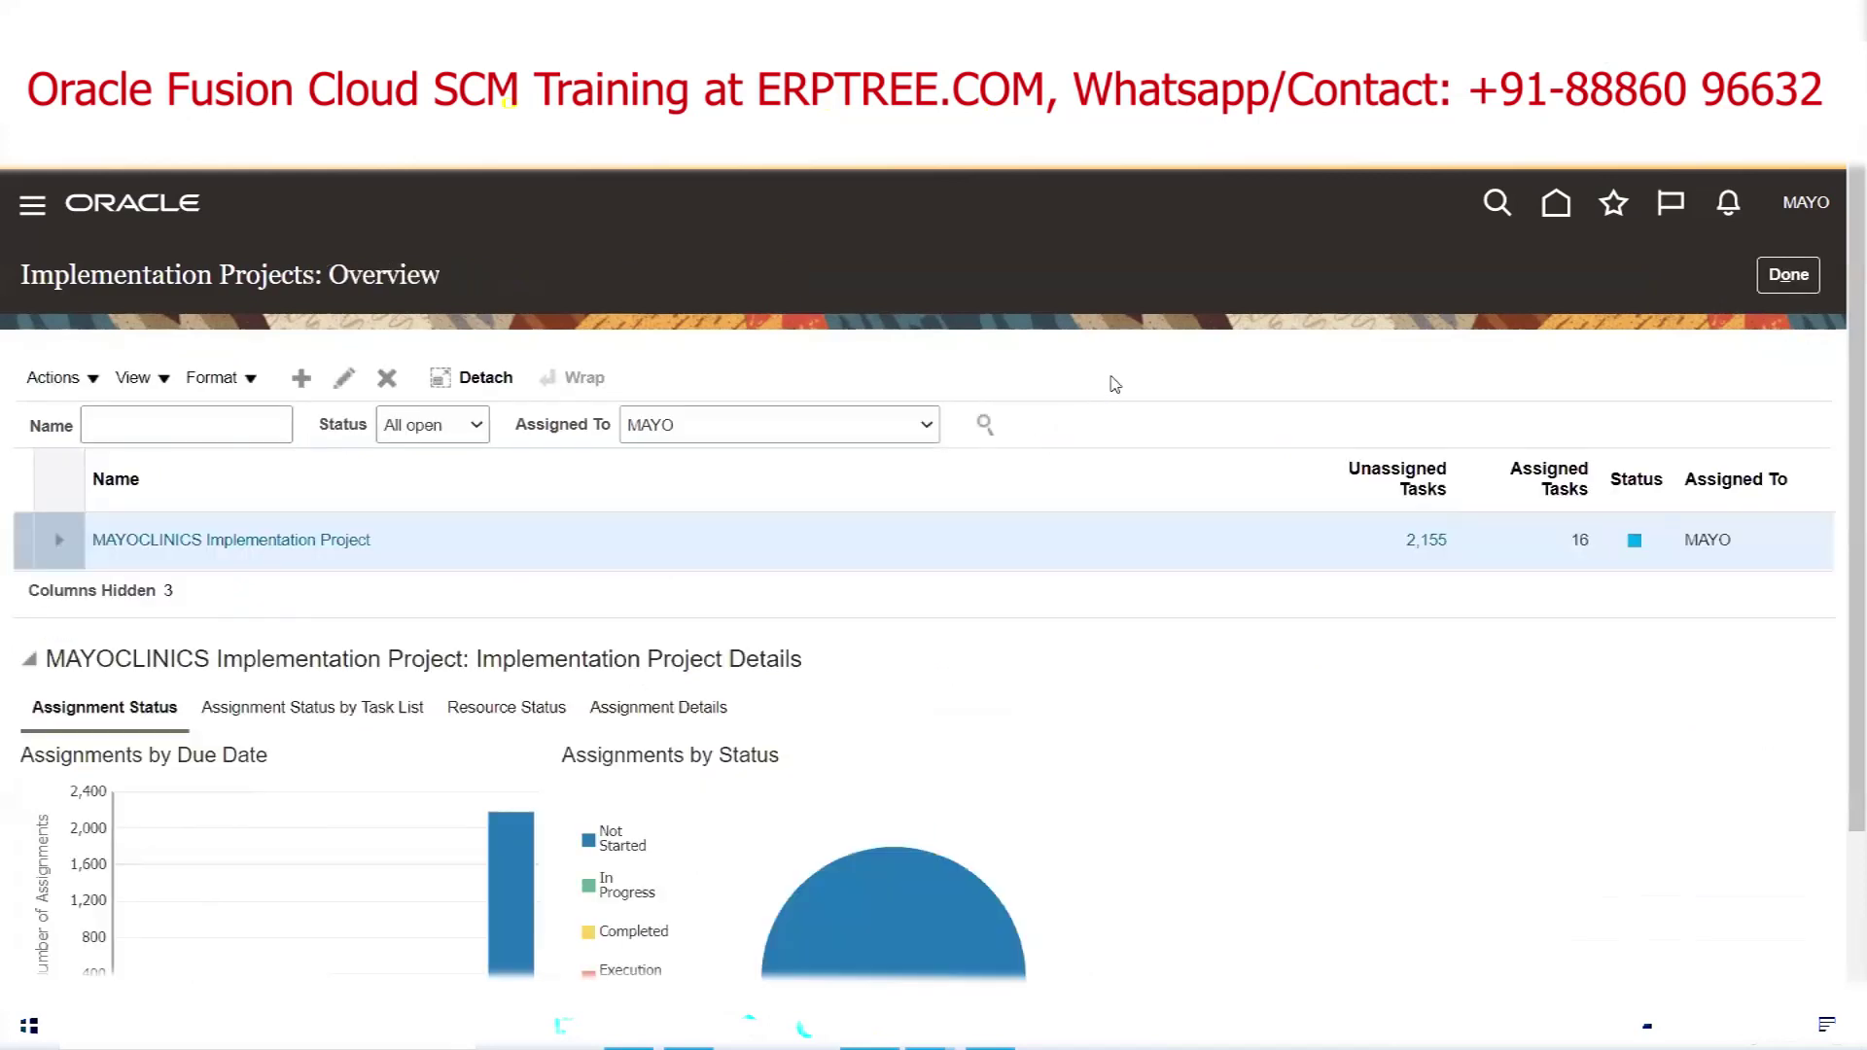
Review the Create Inventory Organization Location and Create Child Inventory Organizations lines in the spreadsheet checklist, and return to the Oracle projects overview
click(929, 1029)
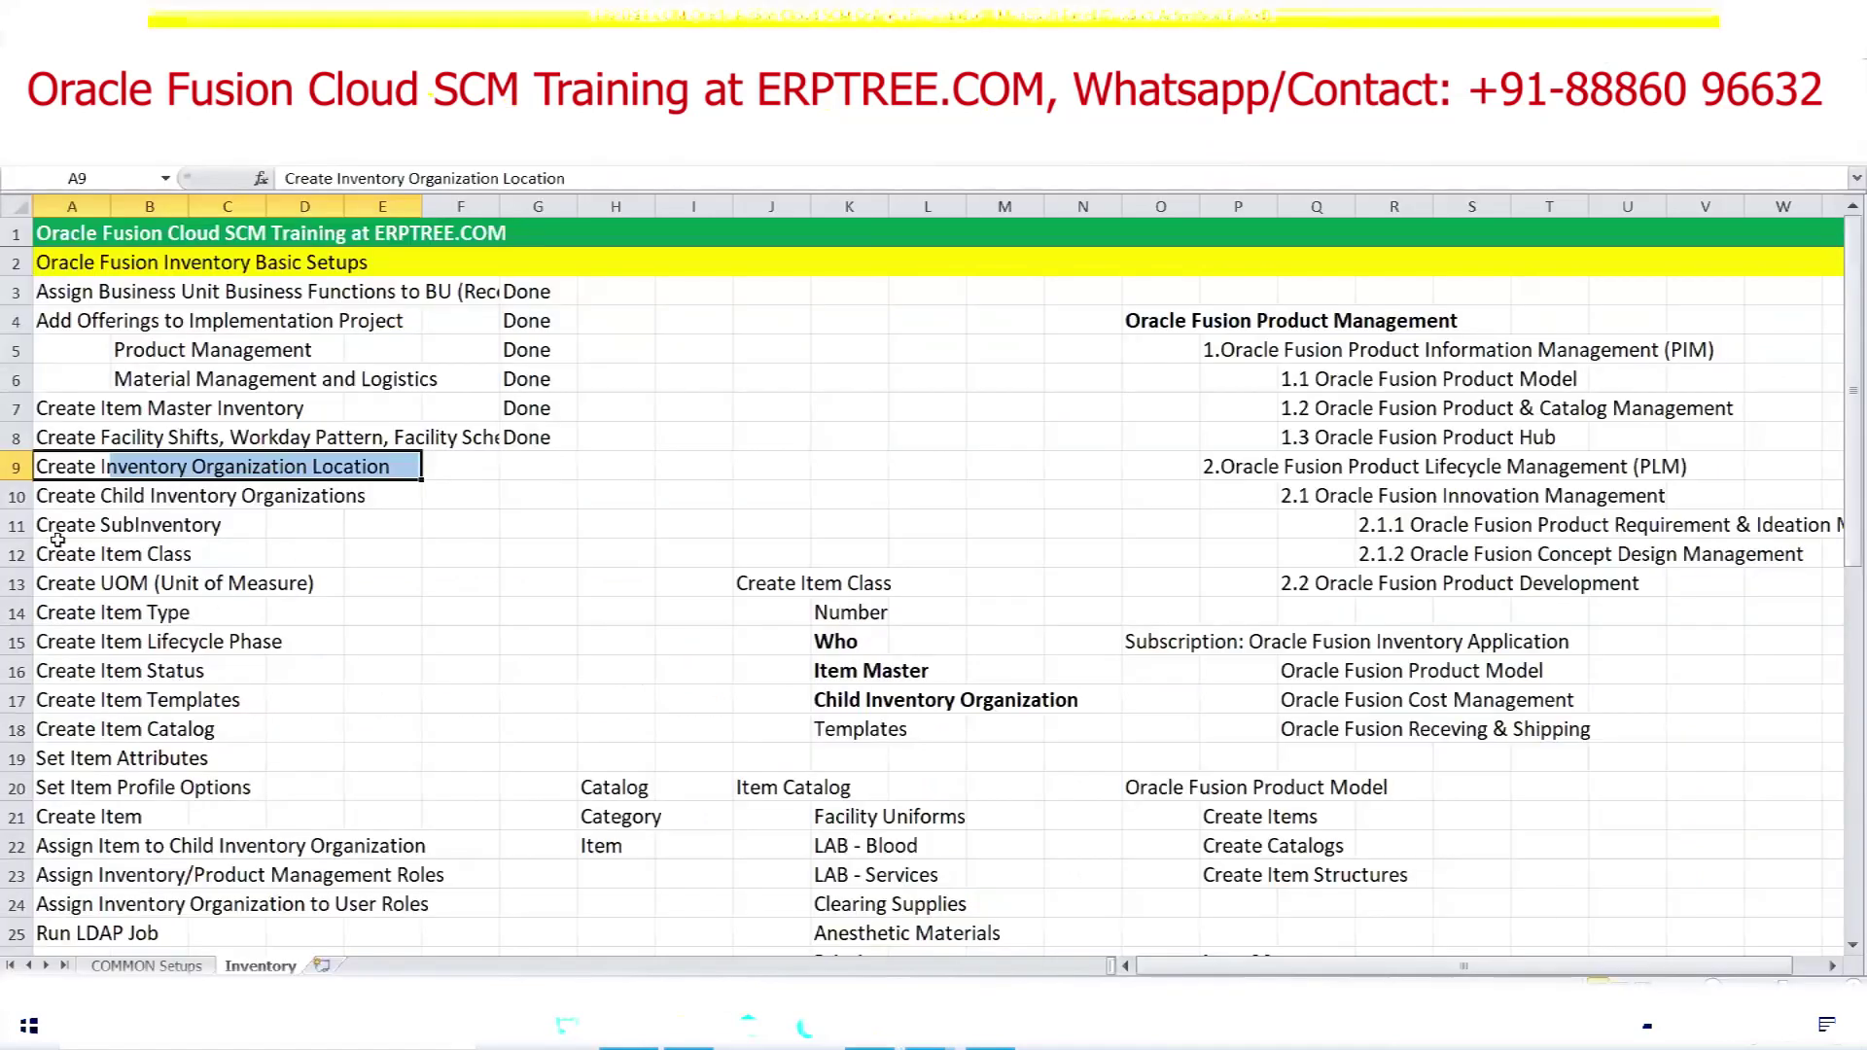
drag(76, 467, 365, 491)
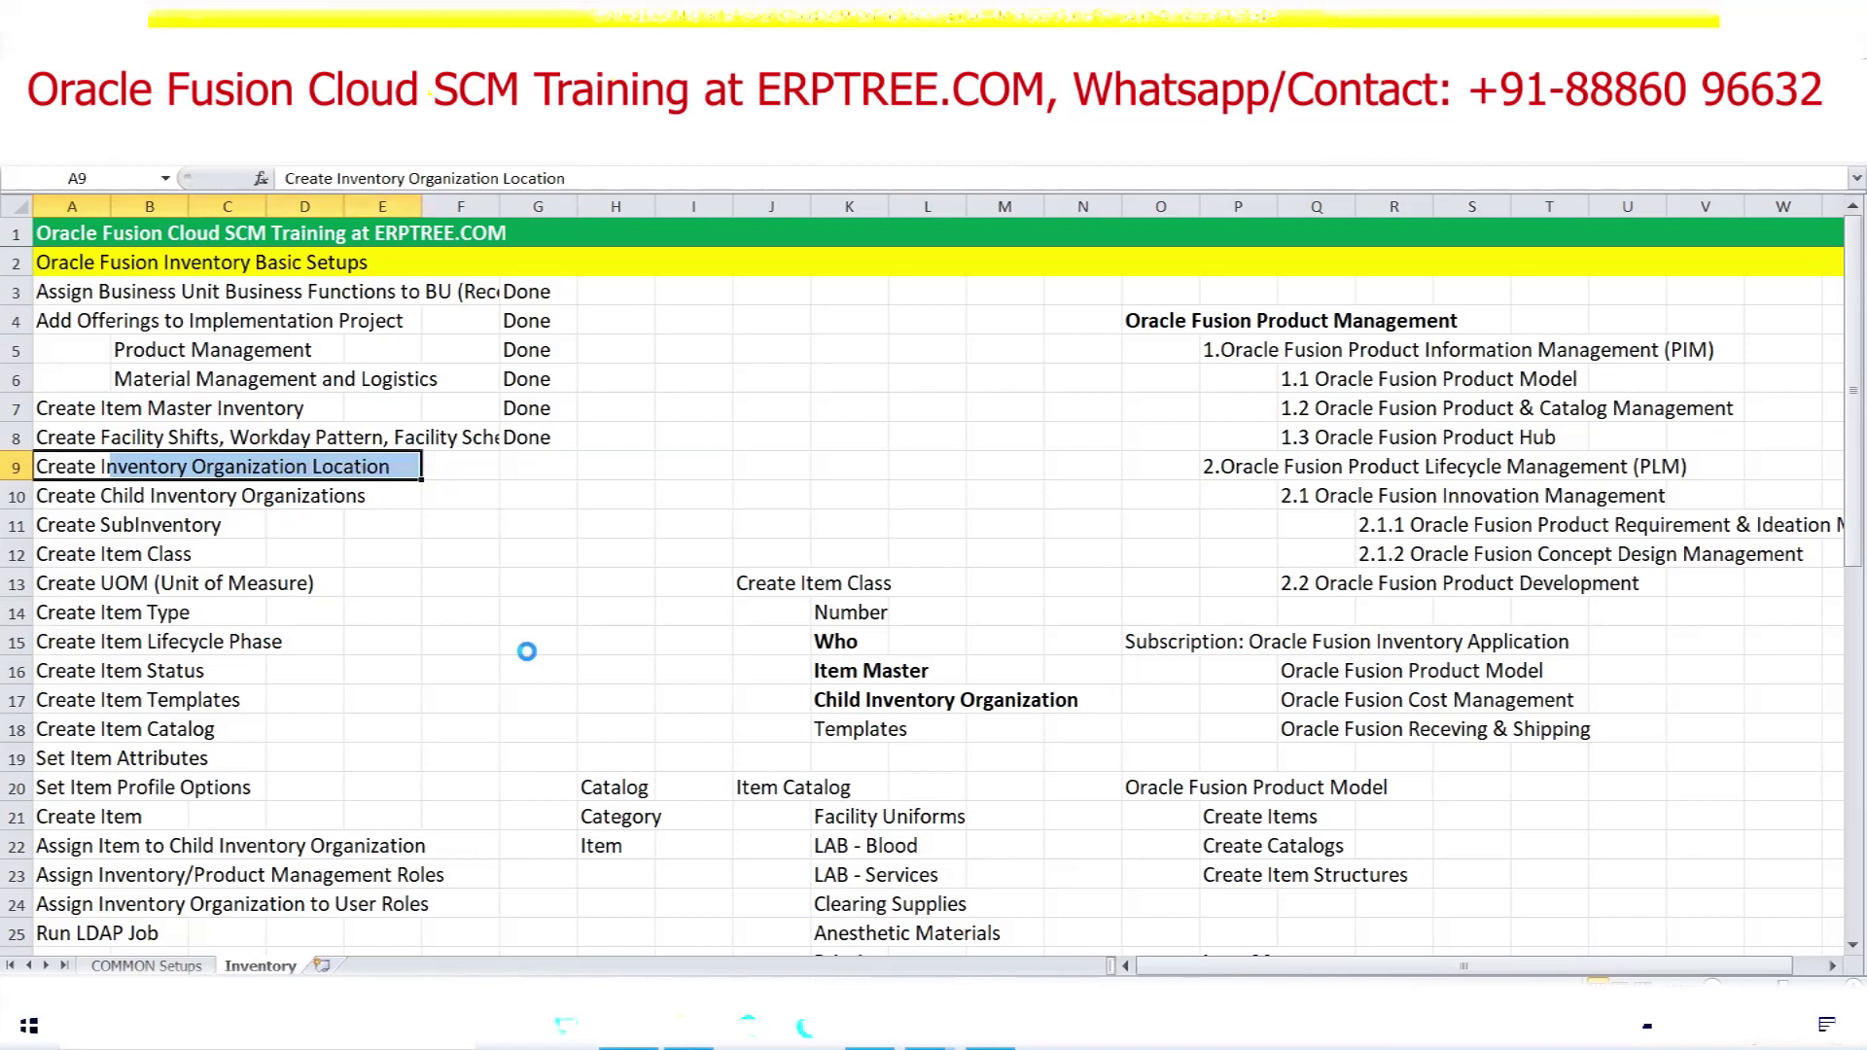
drag(60, 494, 435, 518)
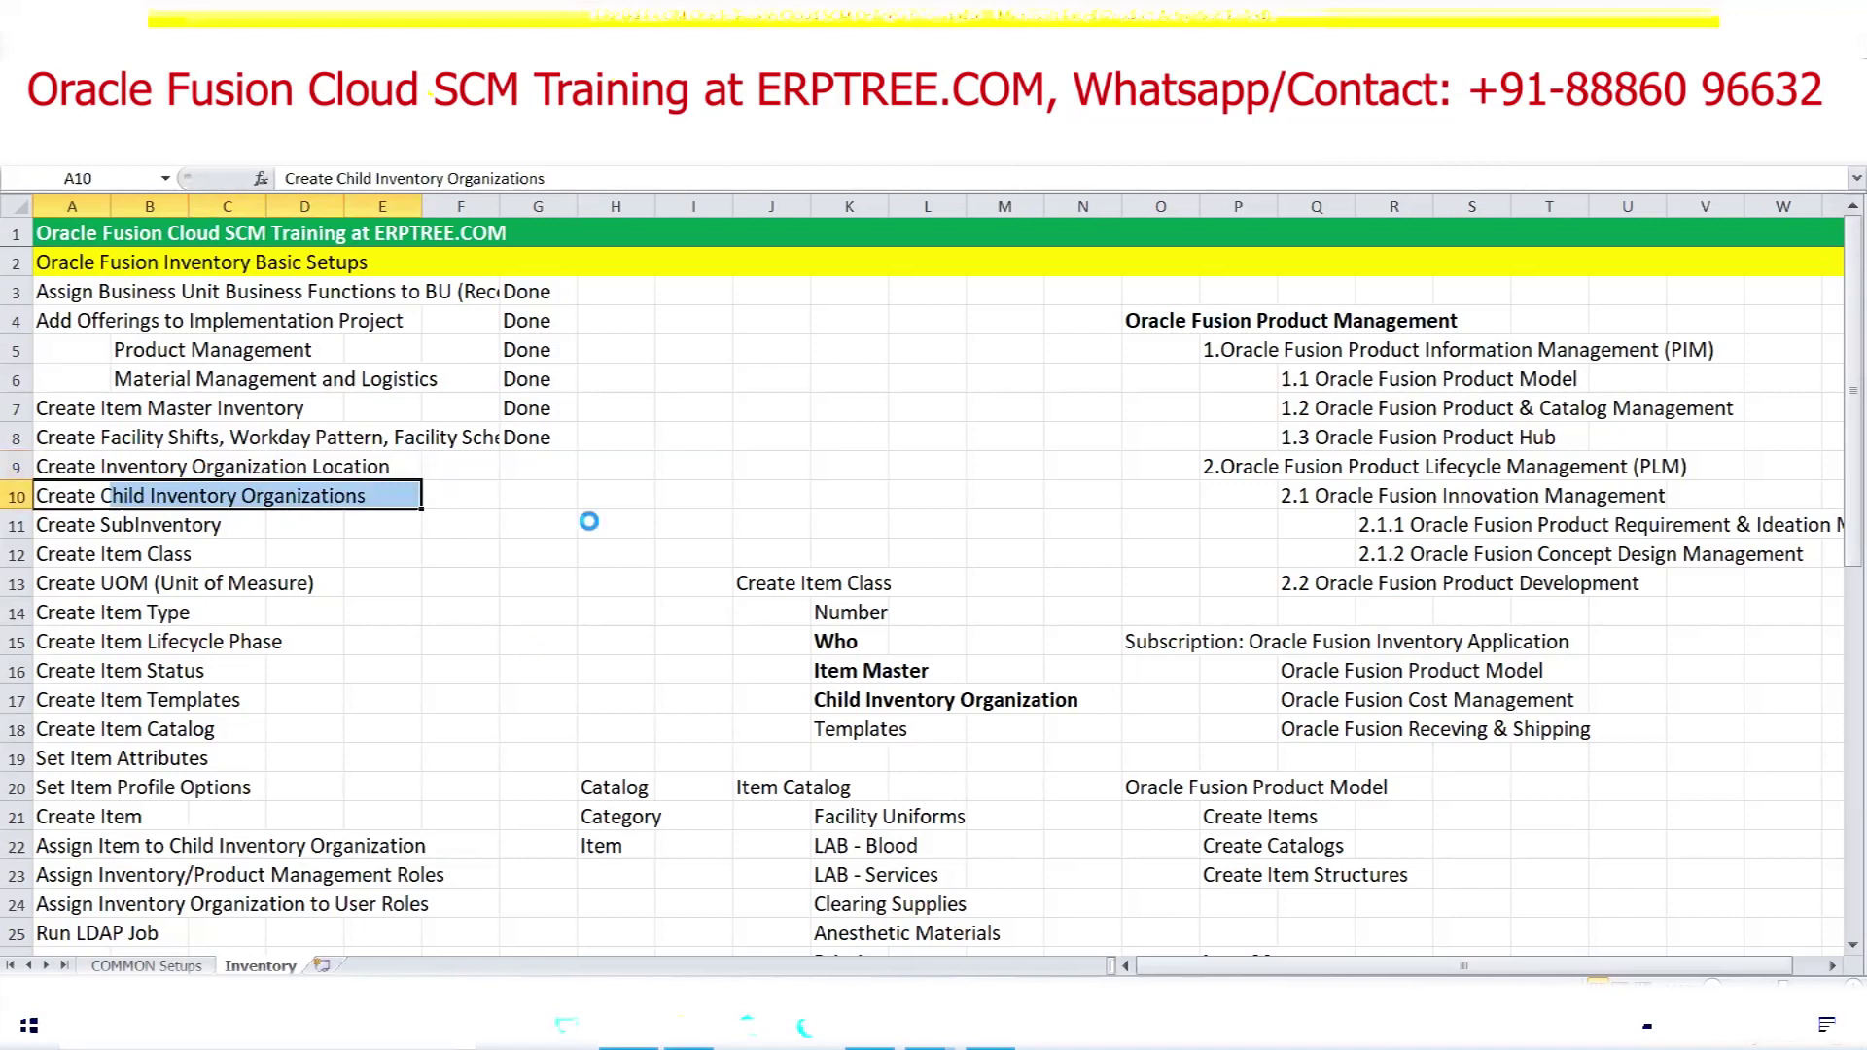
click(868, 1027)
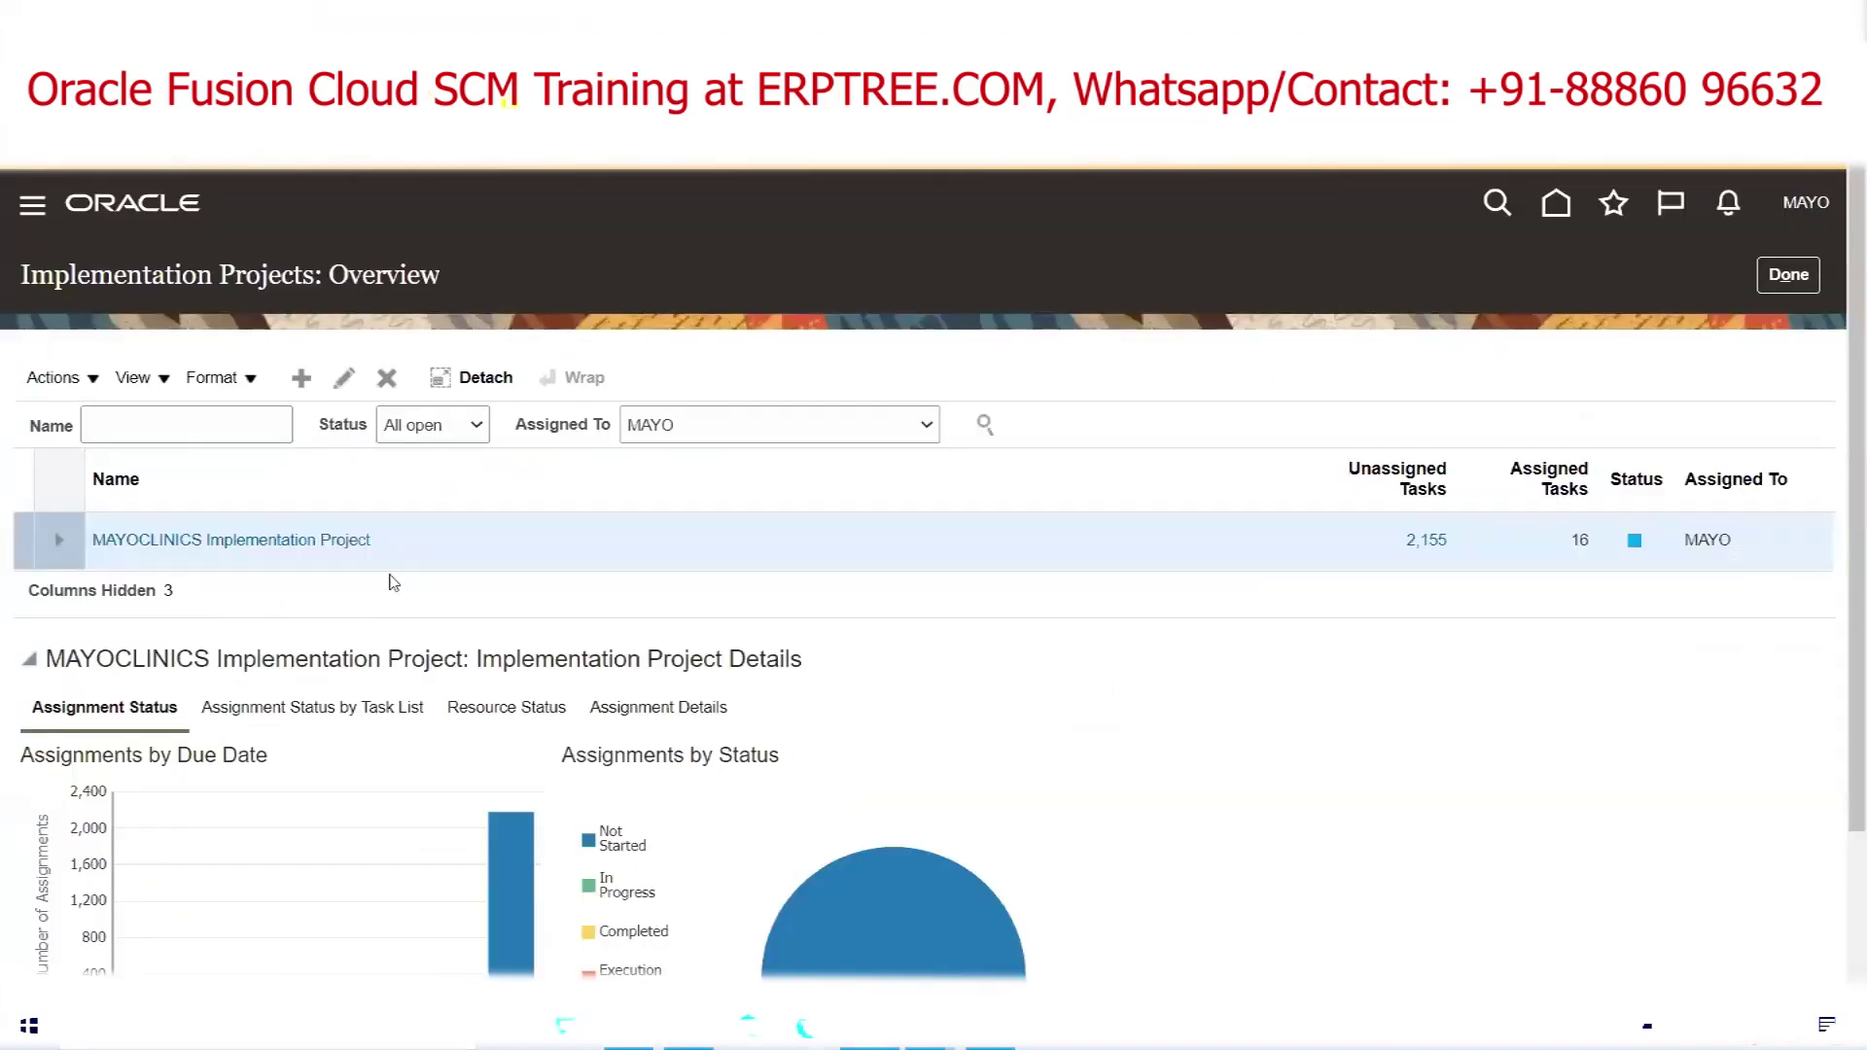
Open the MAYOCLINICS Implementation Project and search its tasks for "Inventory Org"
click(282, 542)
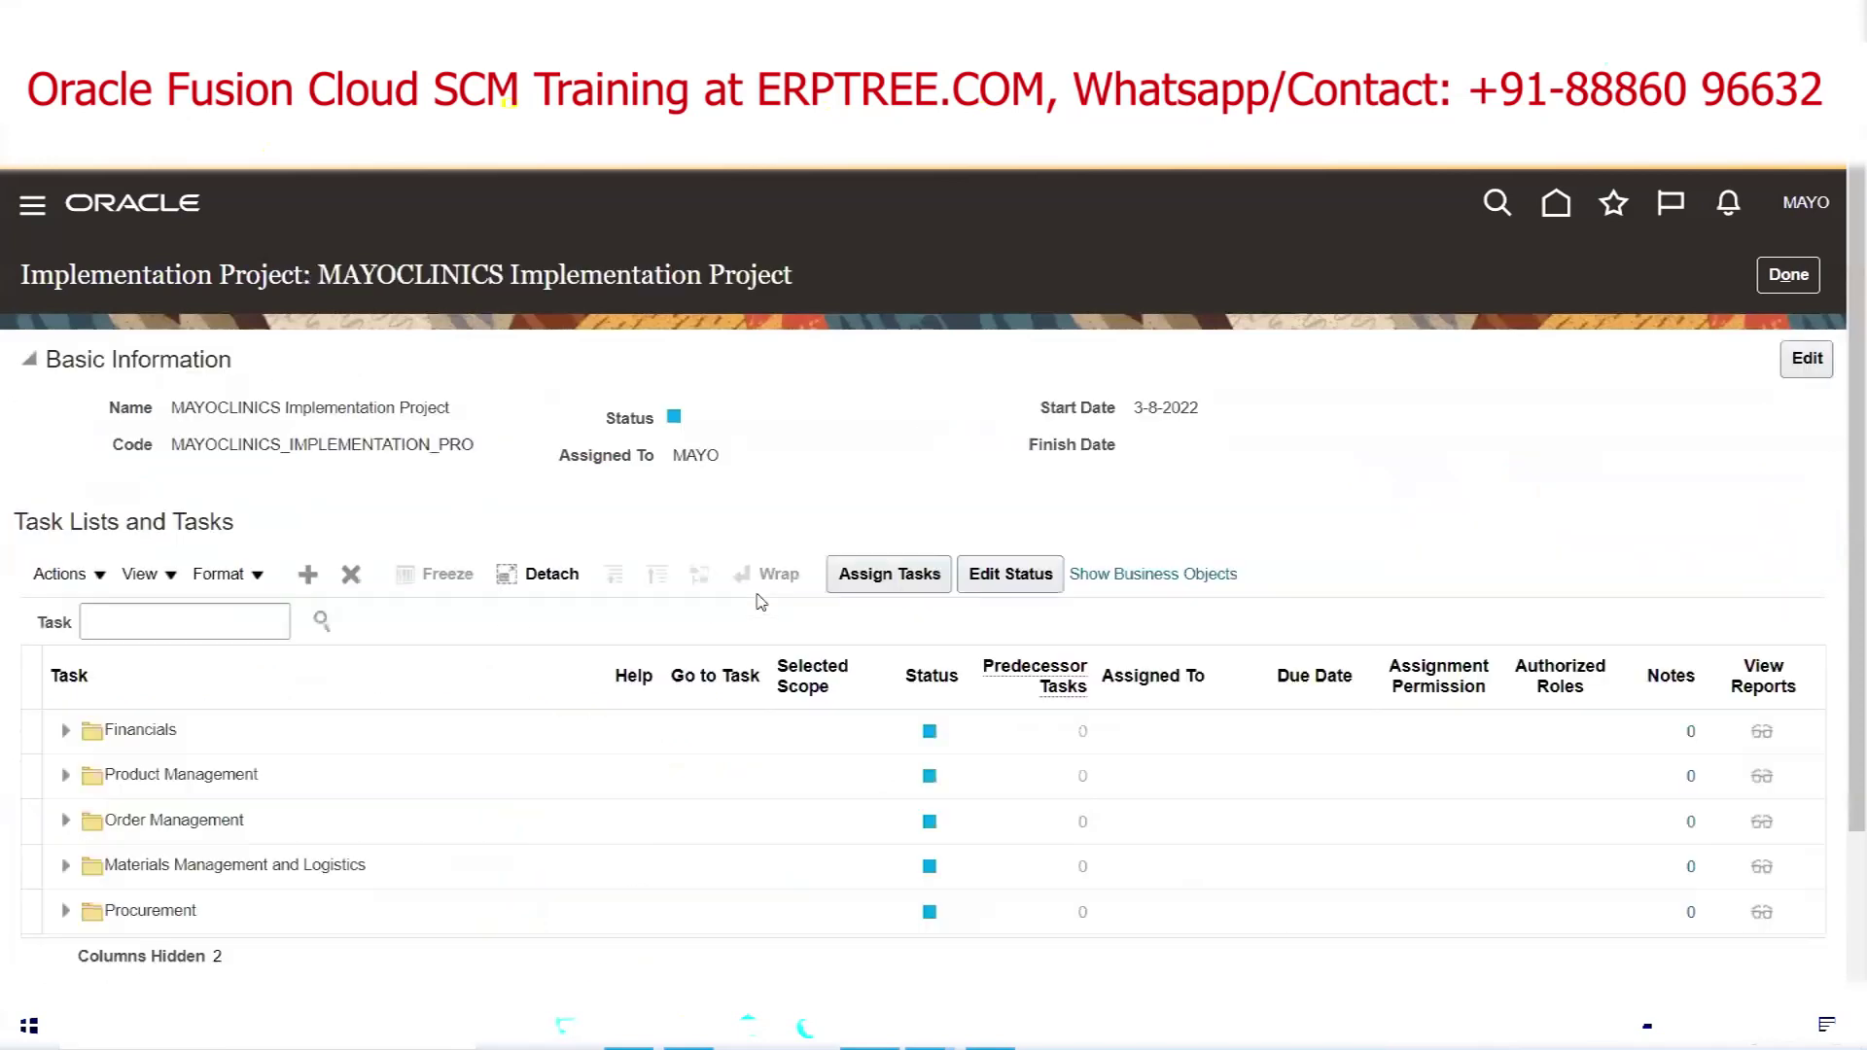
click(153, 625)
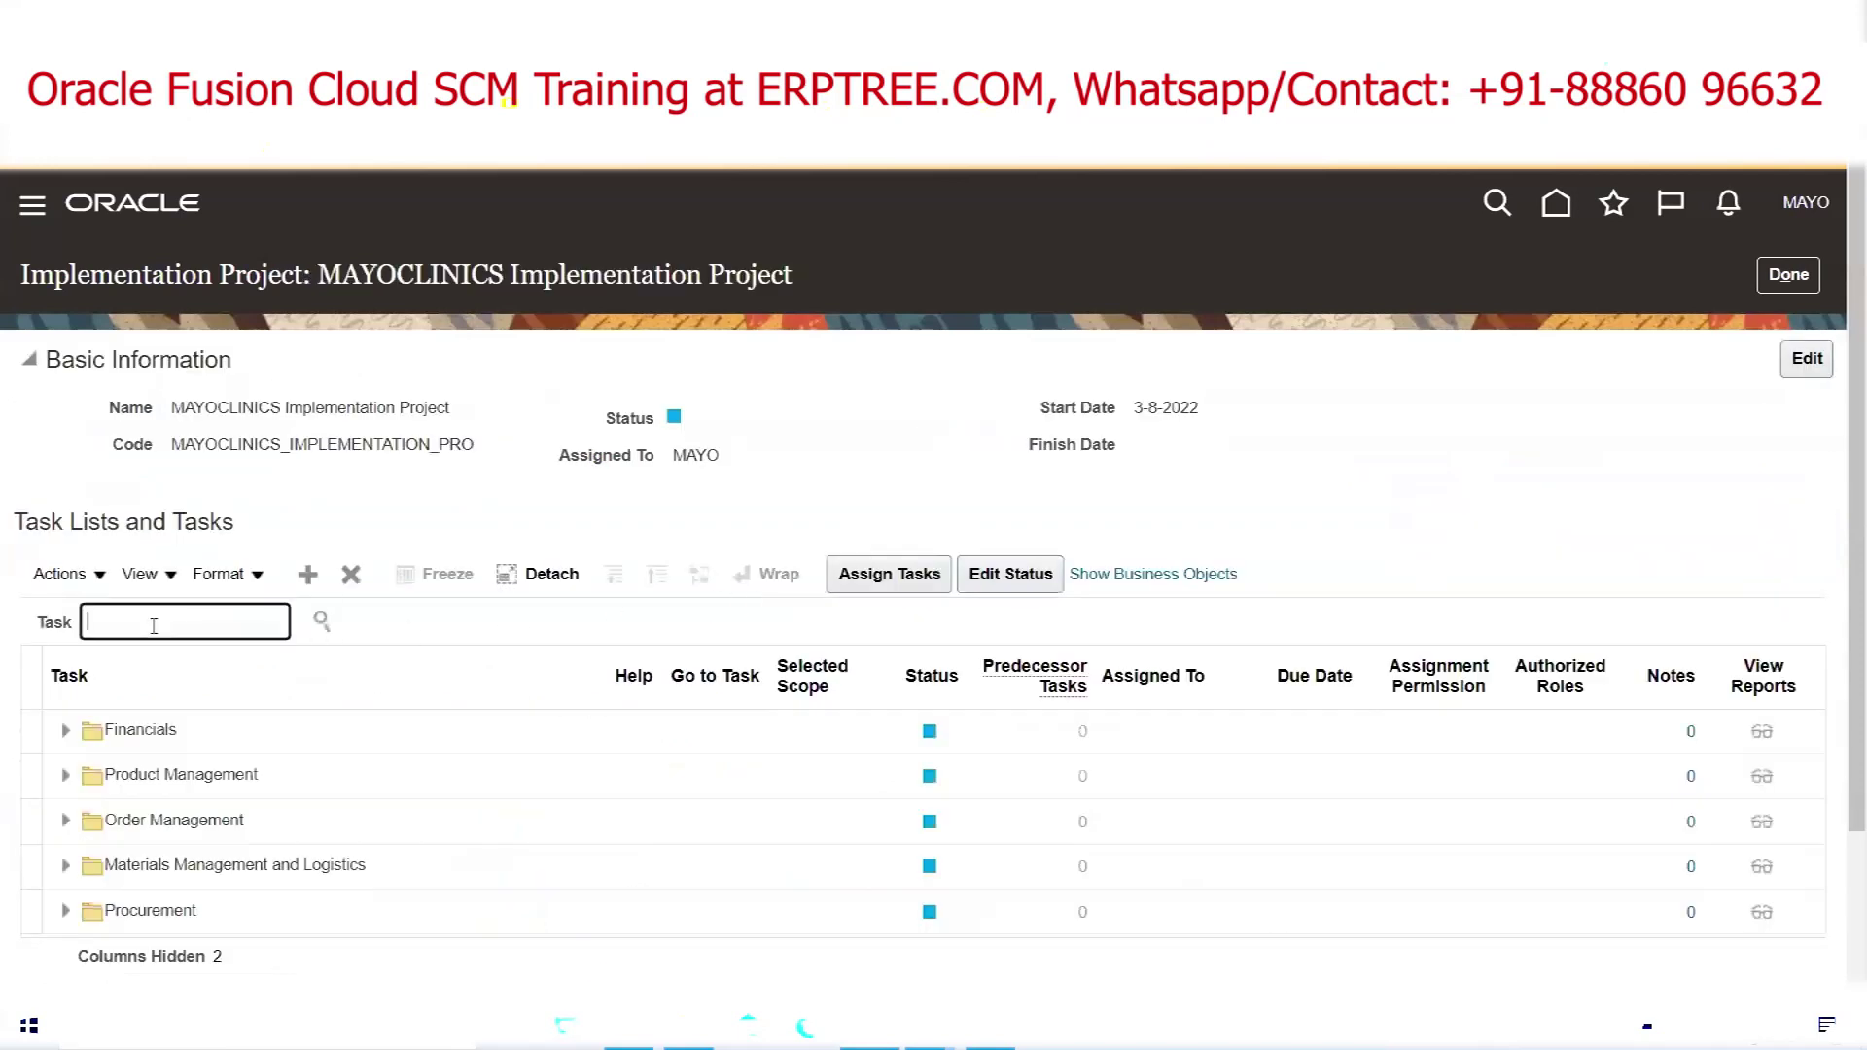
text(Inventory Org)
click(321, 624)
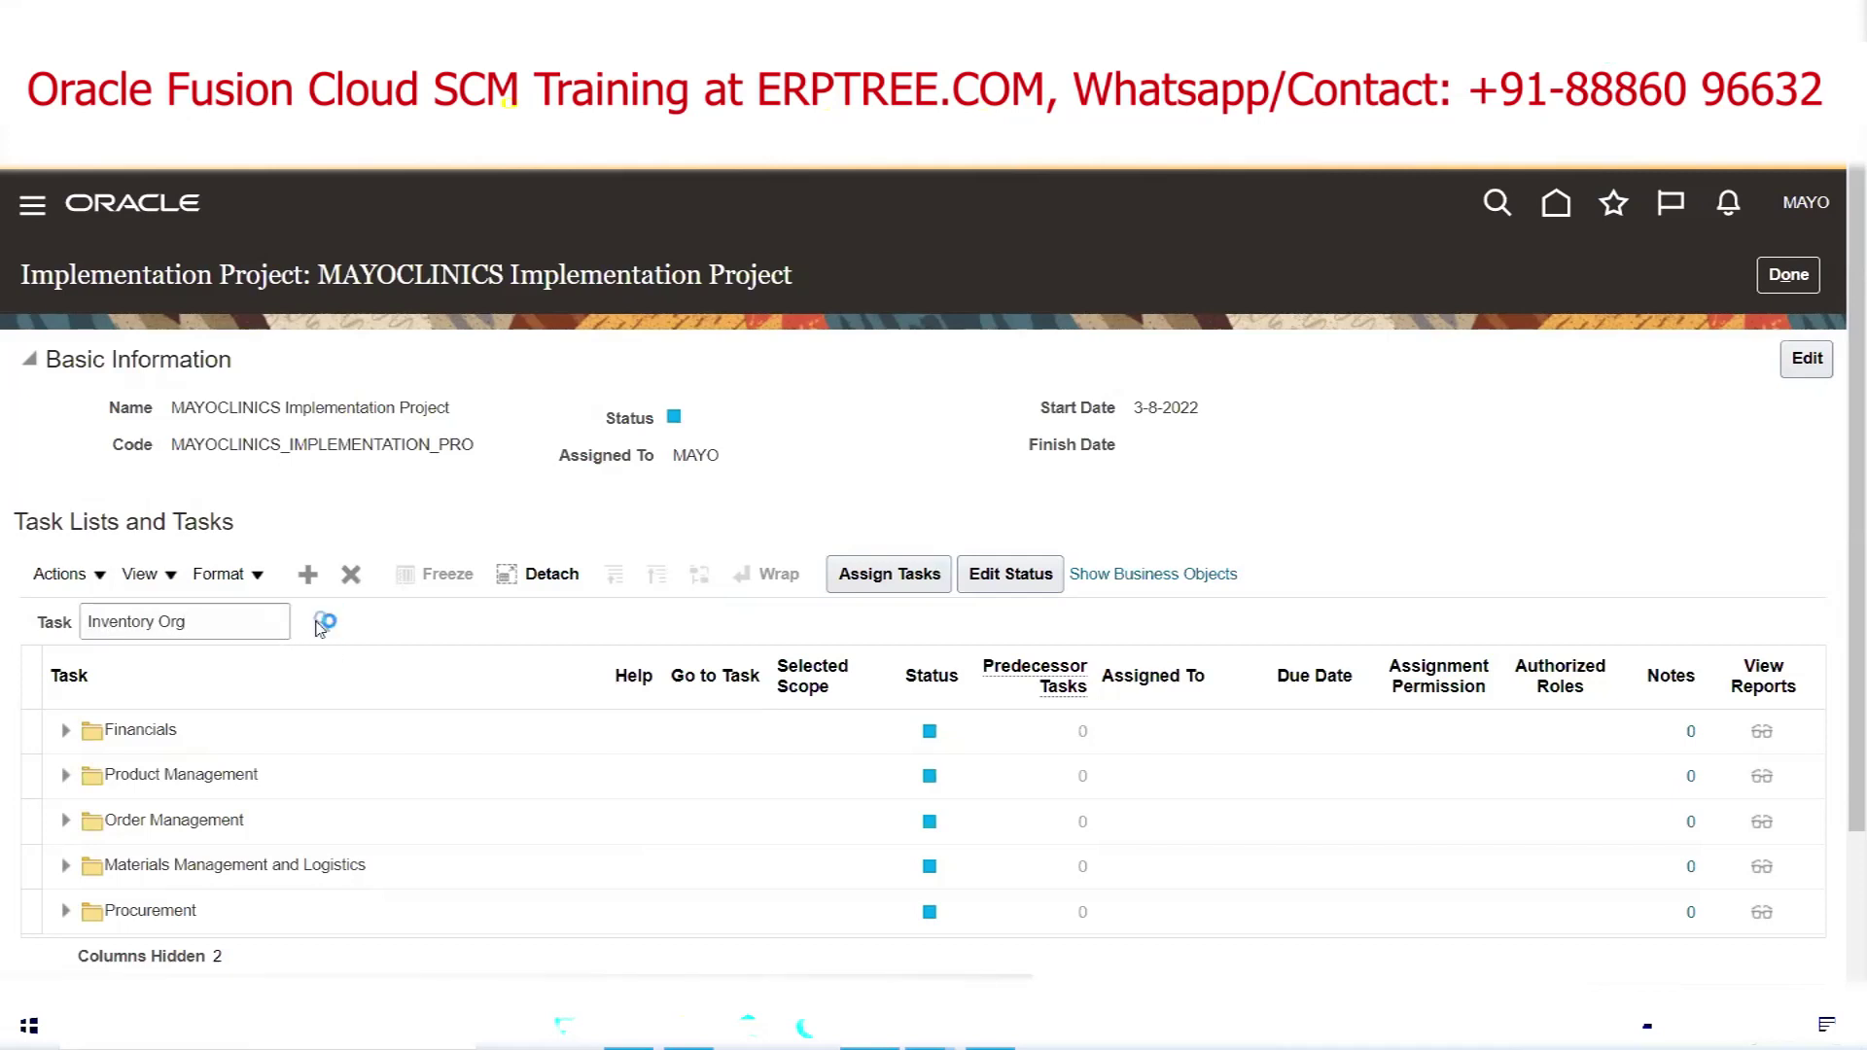
Open the Manage Inventory Organizations task found under Product Management > Define Inventory Organizations for Product Management
scroll(702, 583, down, 2)
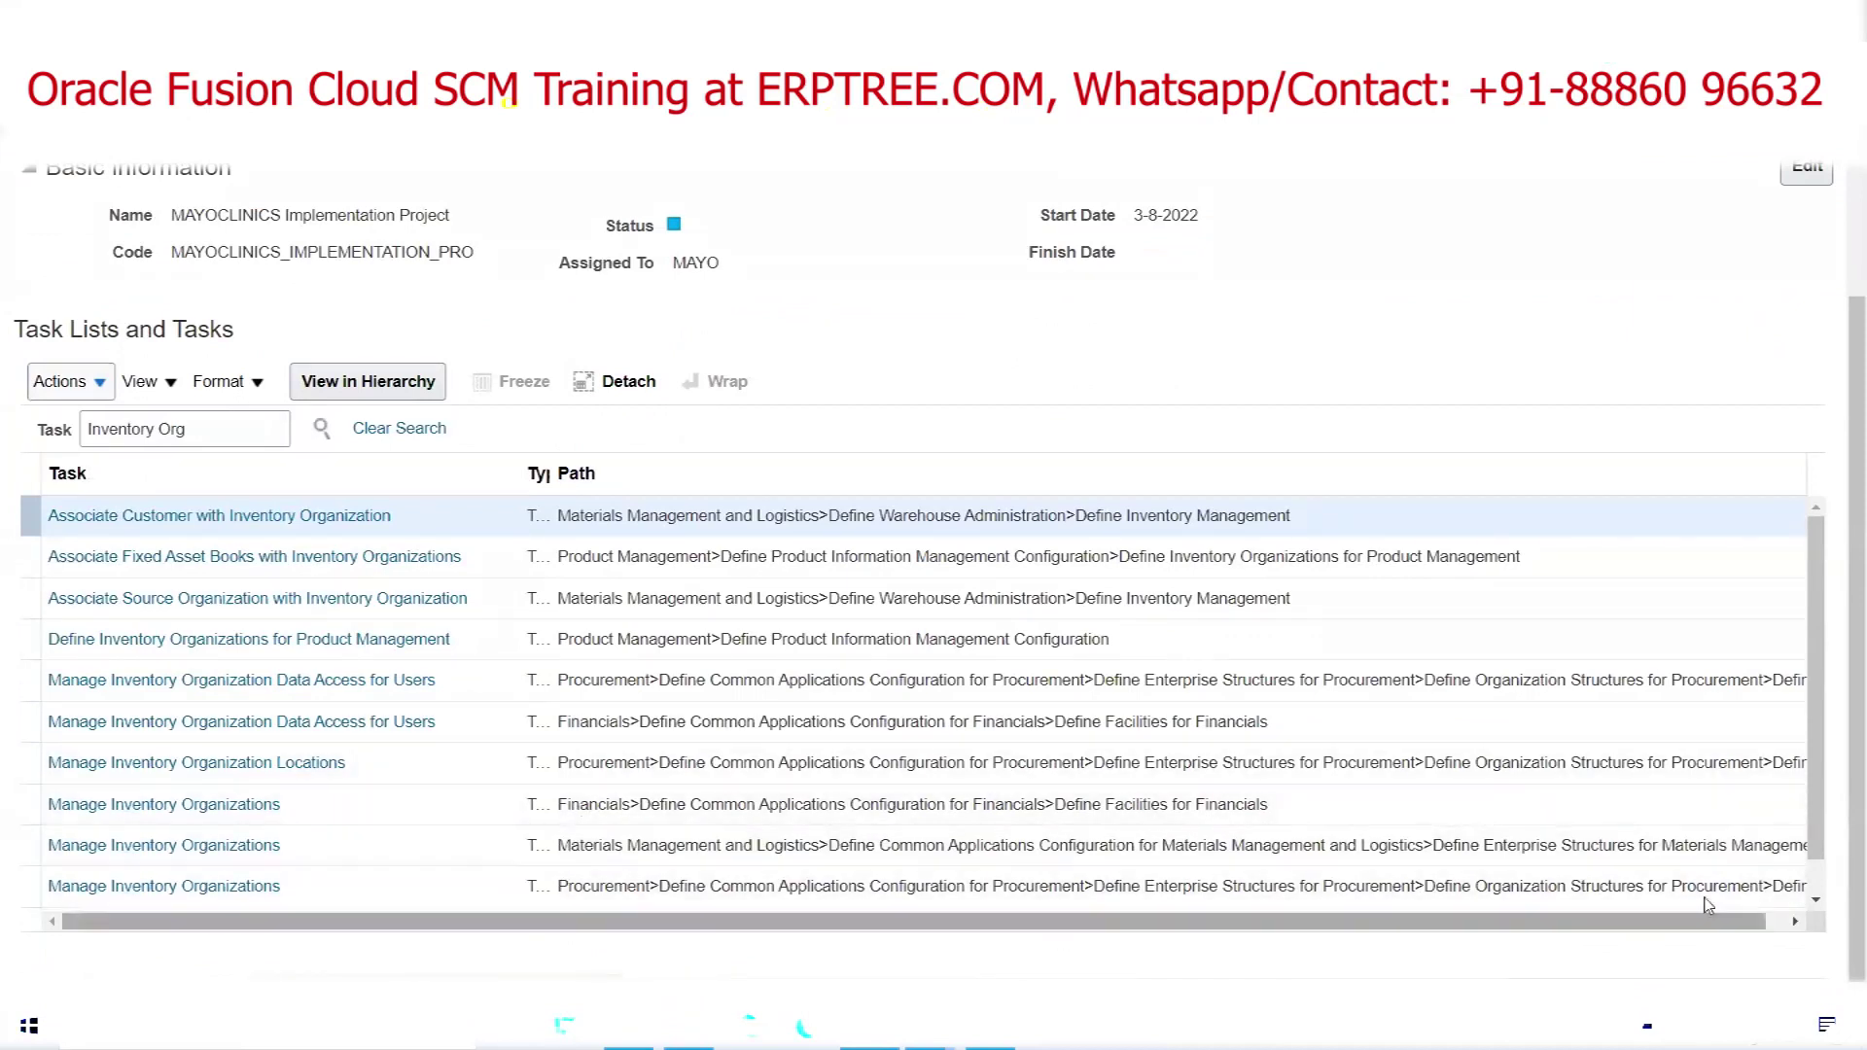
click(1816, 900)
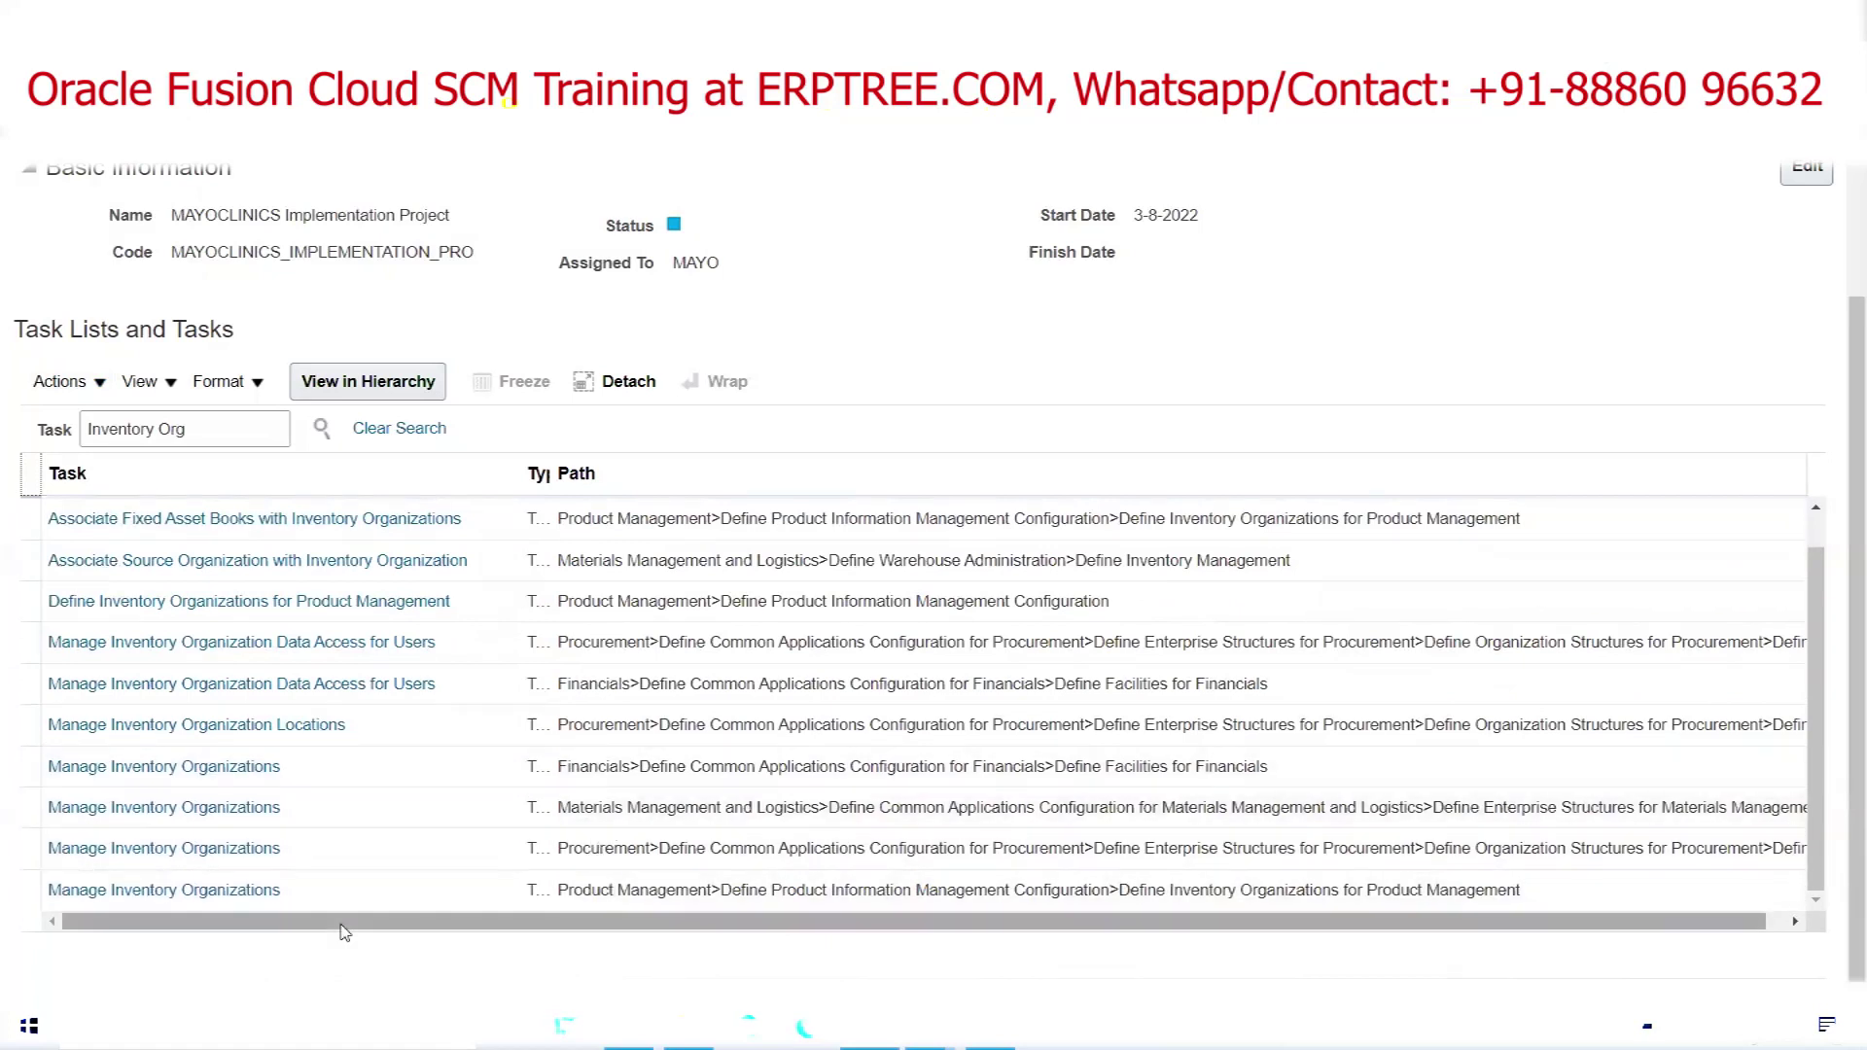
click(195, 890)
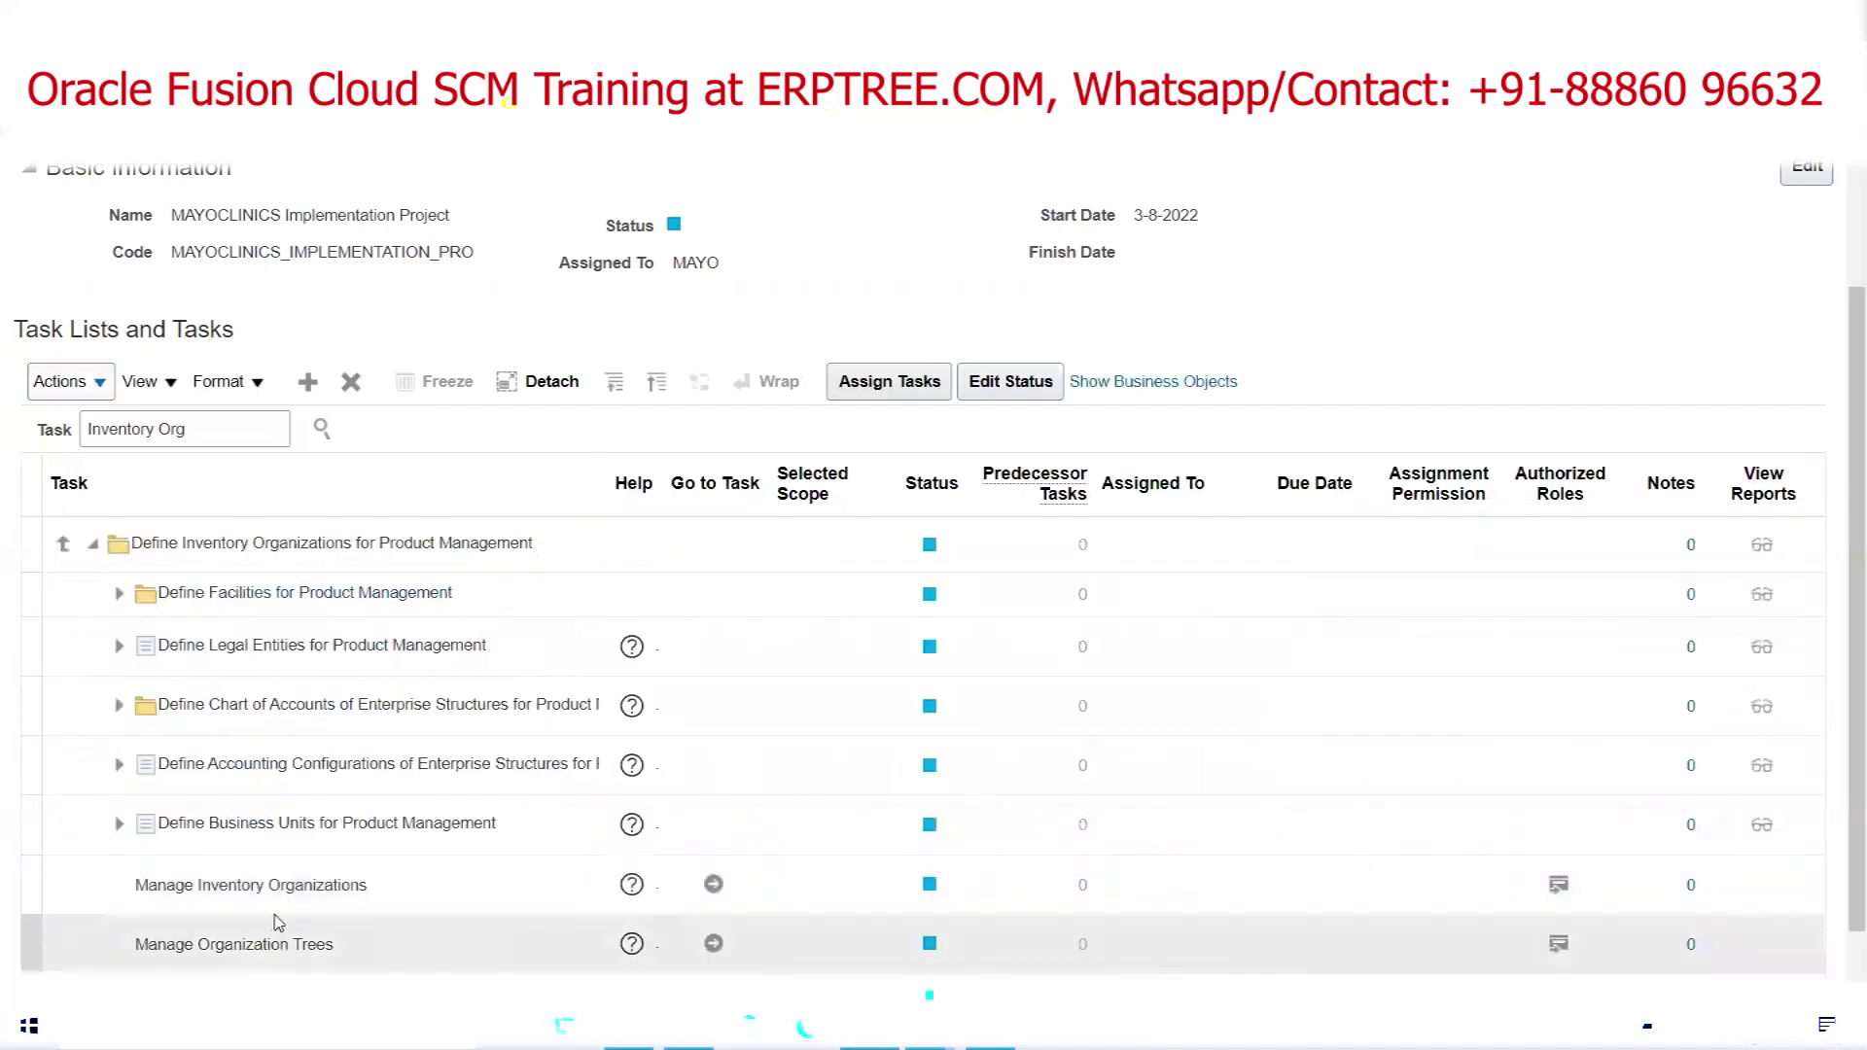
click(714, 885)
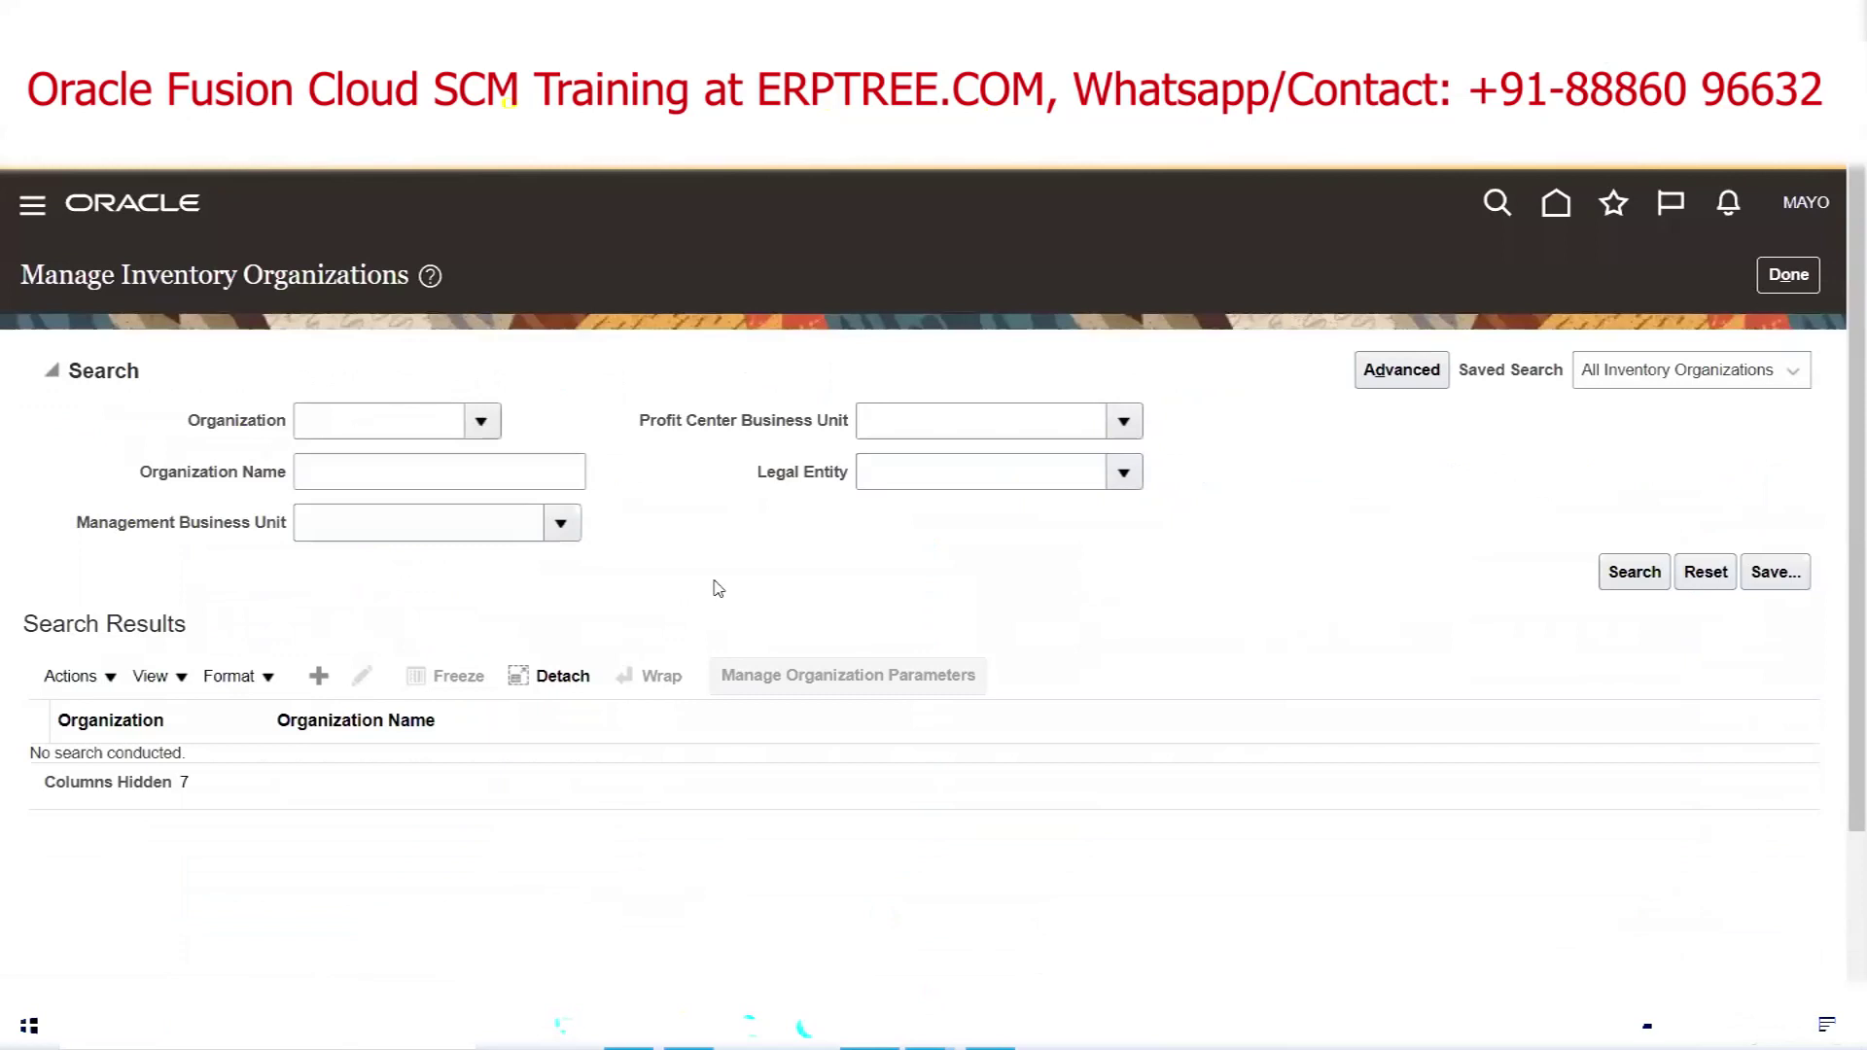
Start a new inventory organization named "MAYO Dallas Inventory" with the organization code MDI
click(319, 678)
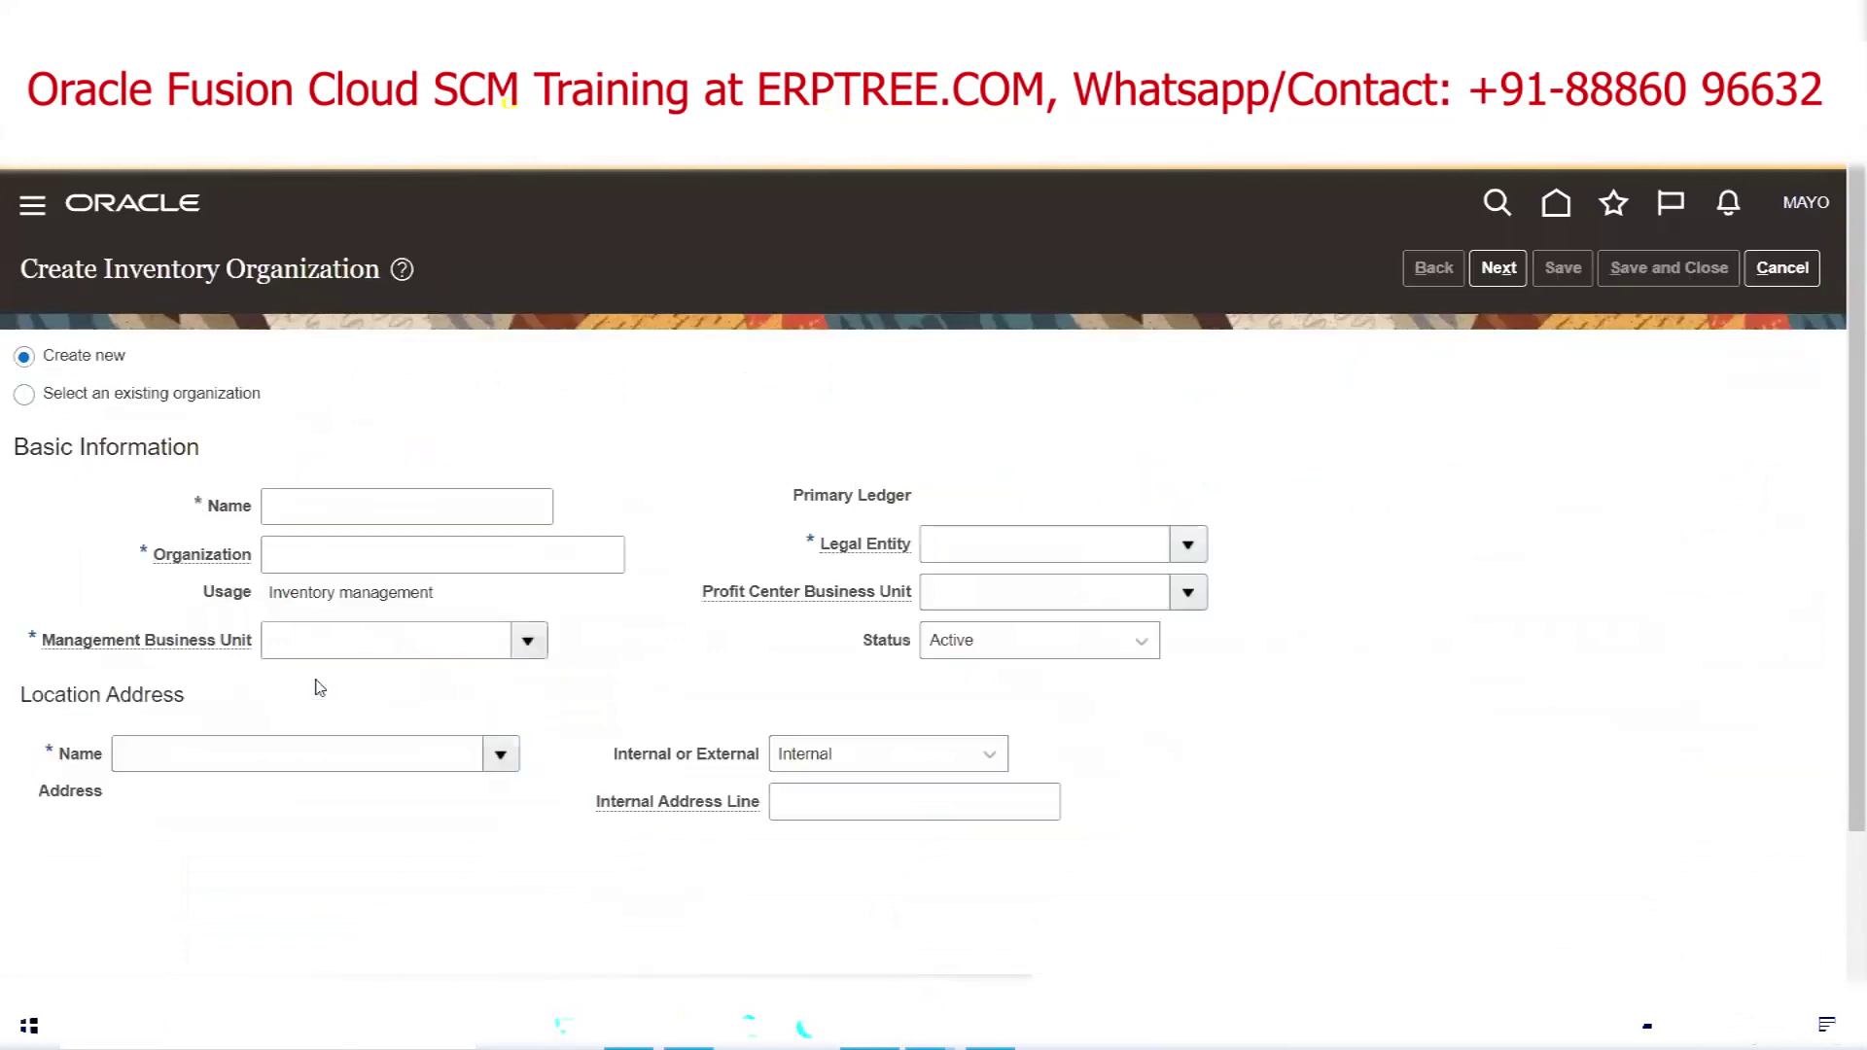
click(394, 500)
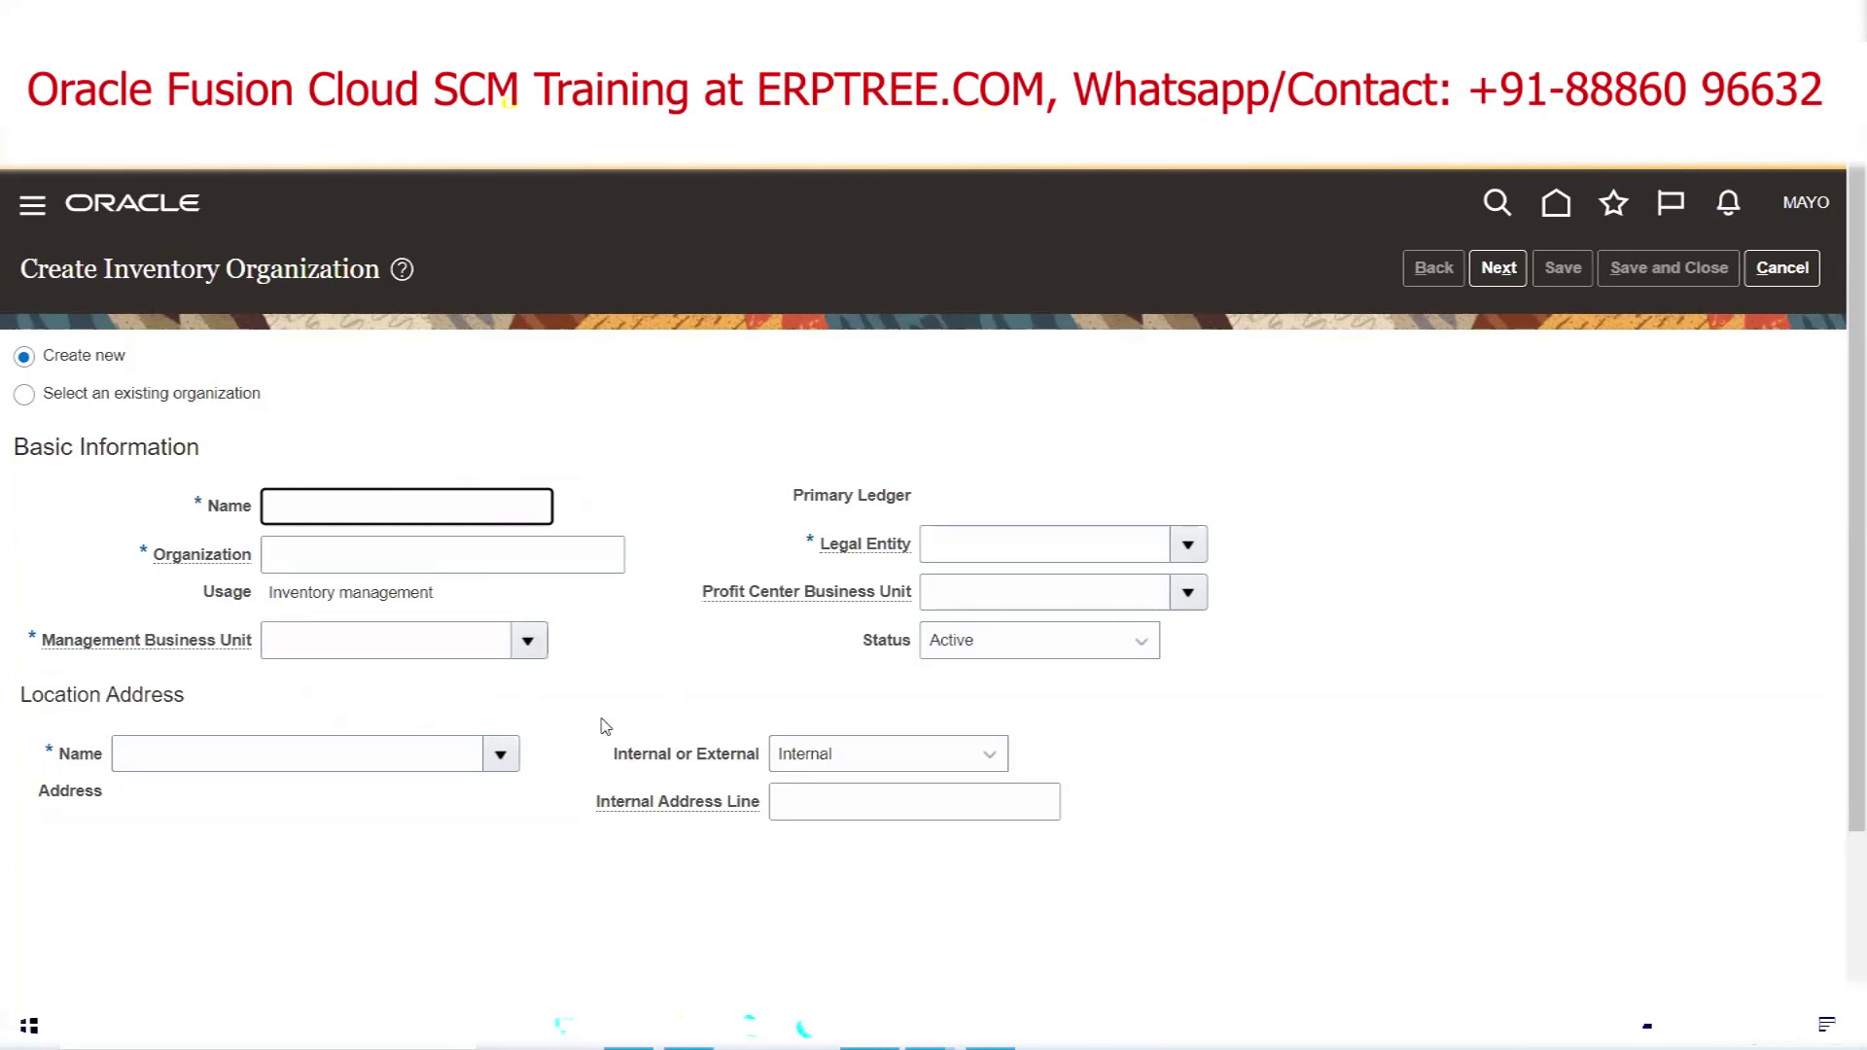
text(MAYO)
text(Dallas Inventory)
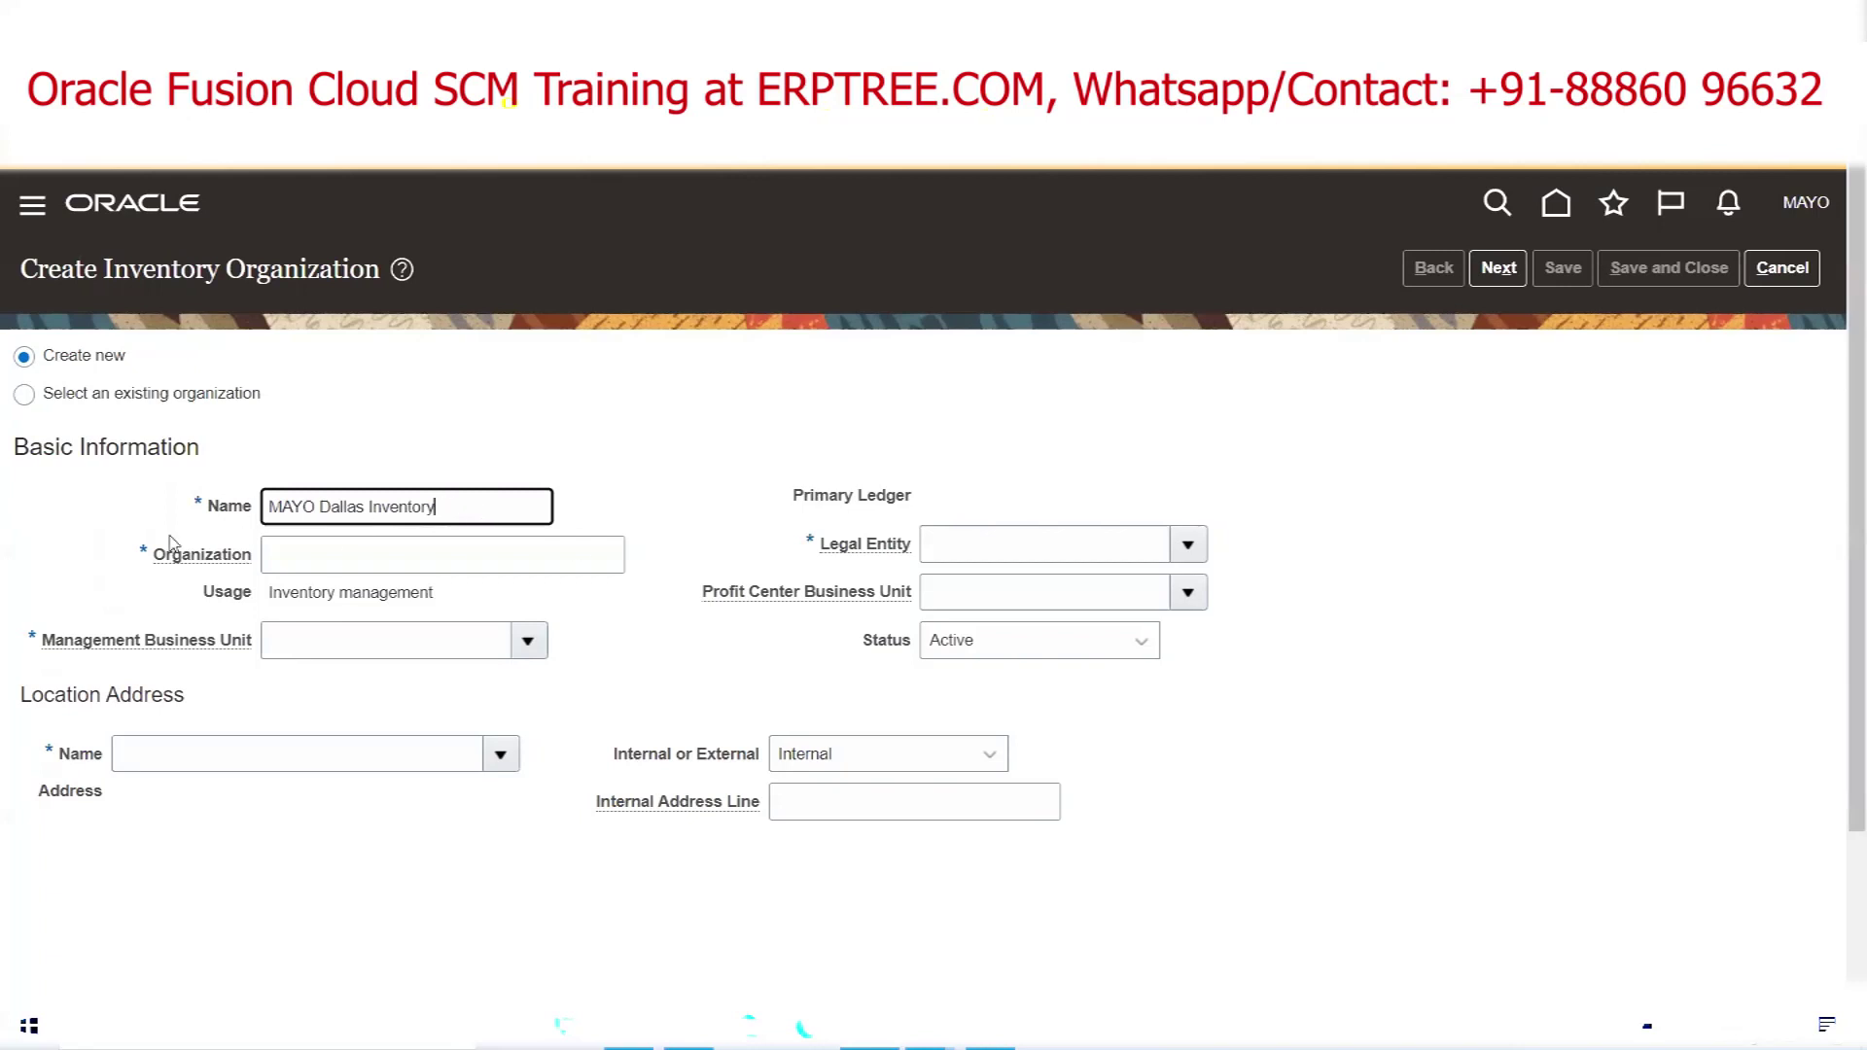
click(291, 564)
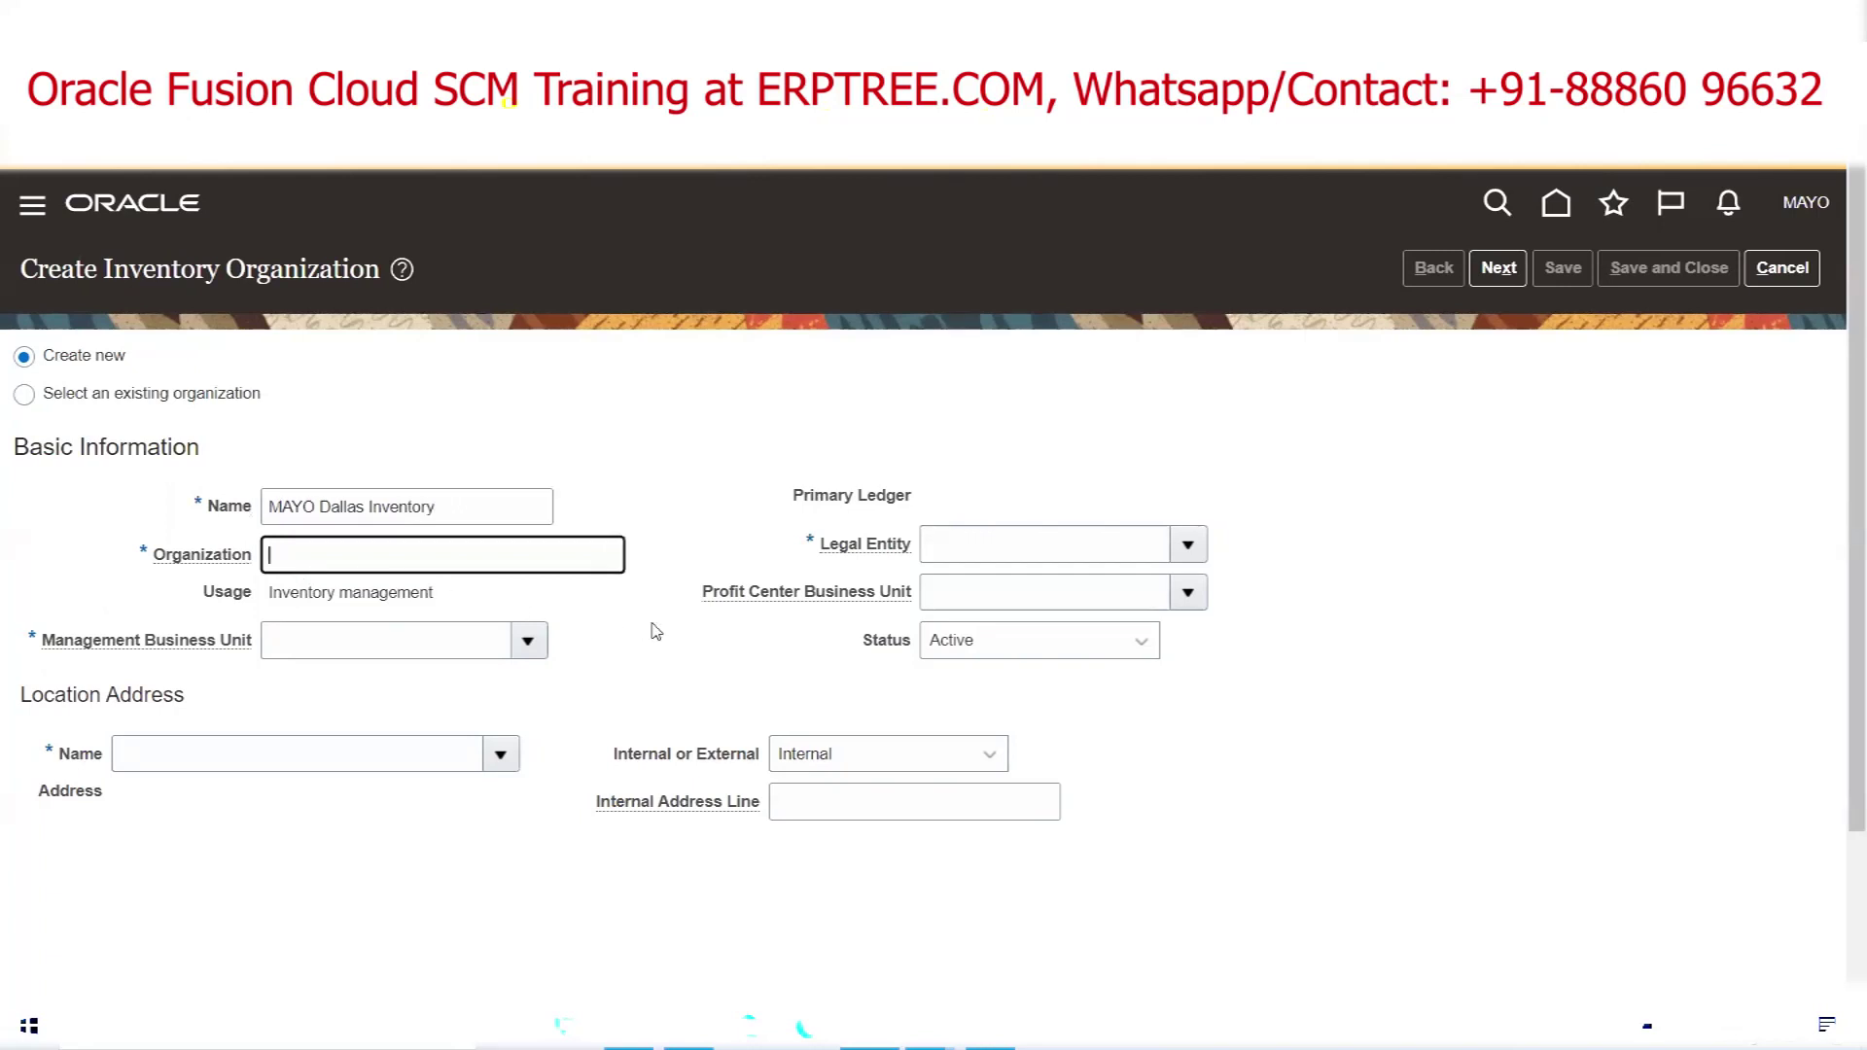
text(MDI)
mouse_move(247, 562)
triple_click(292, 593)
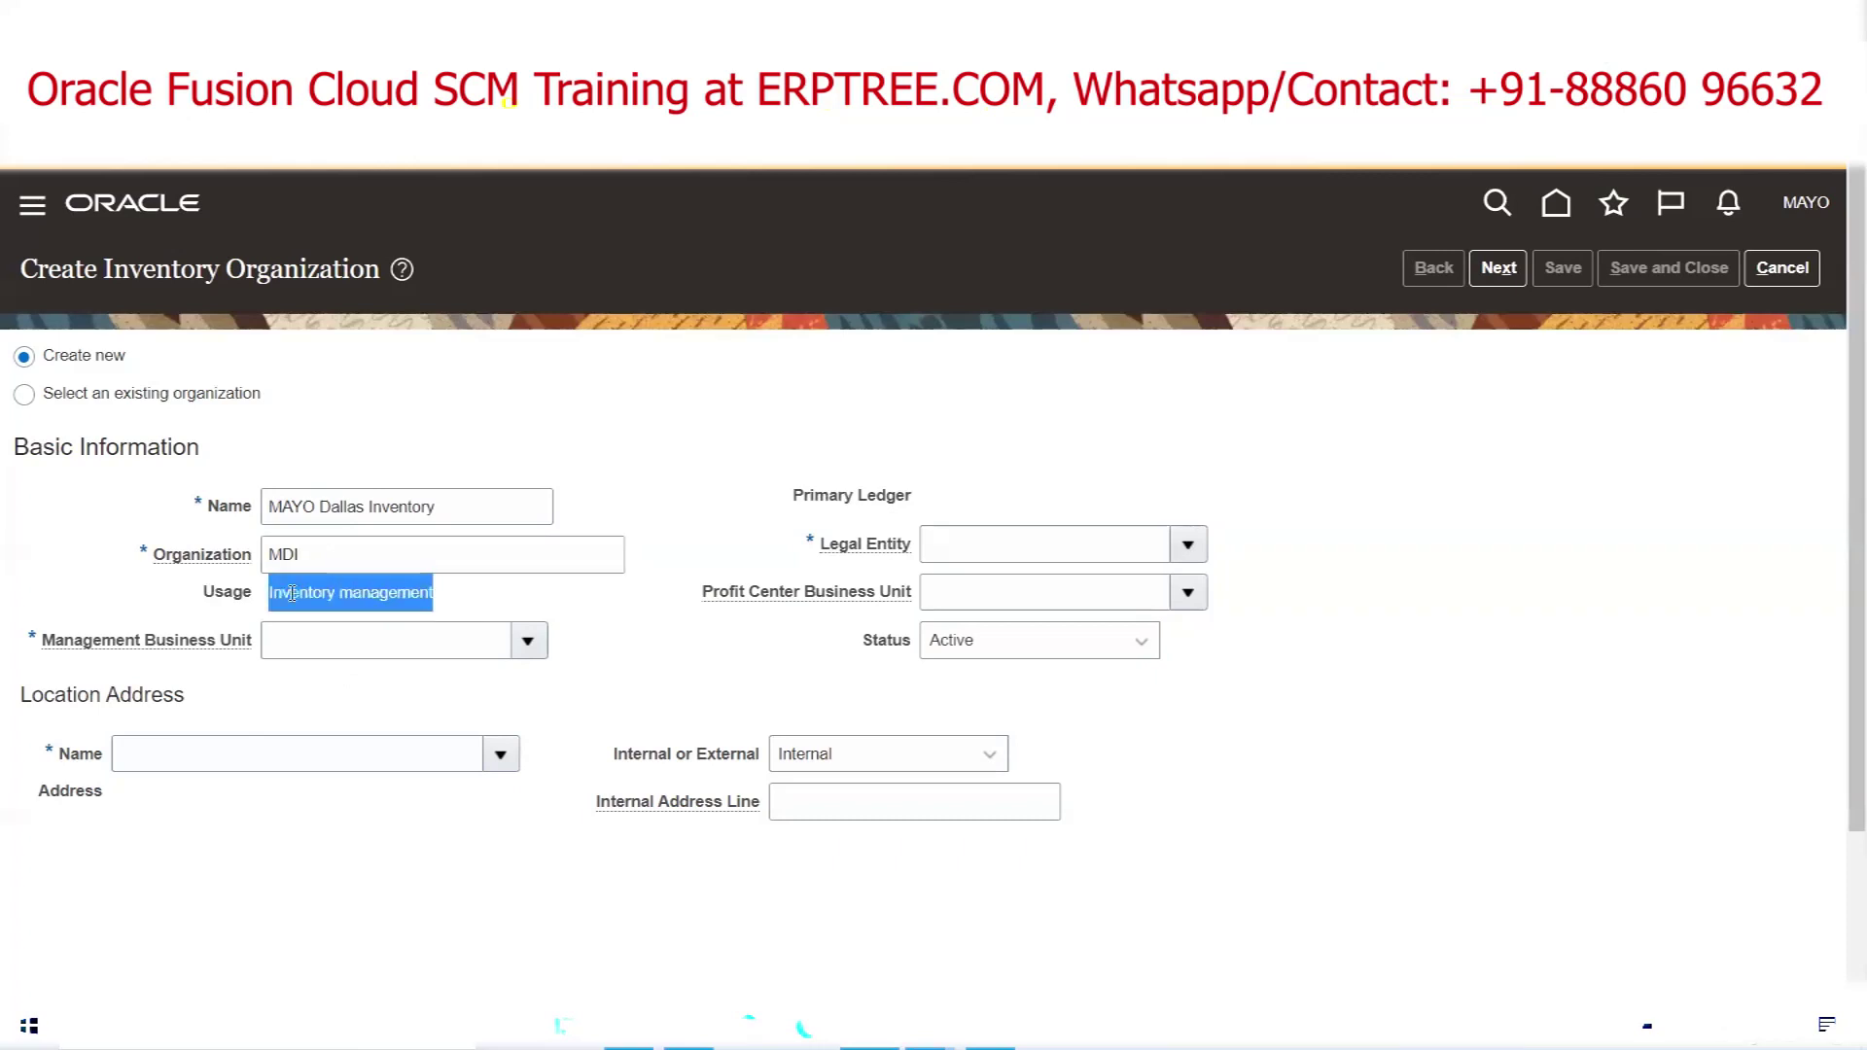
click(498, 609)
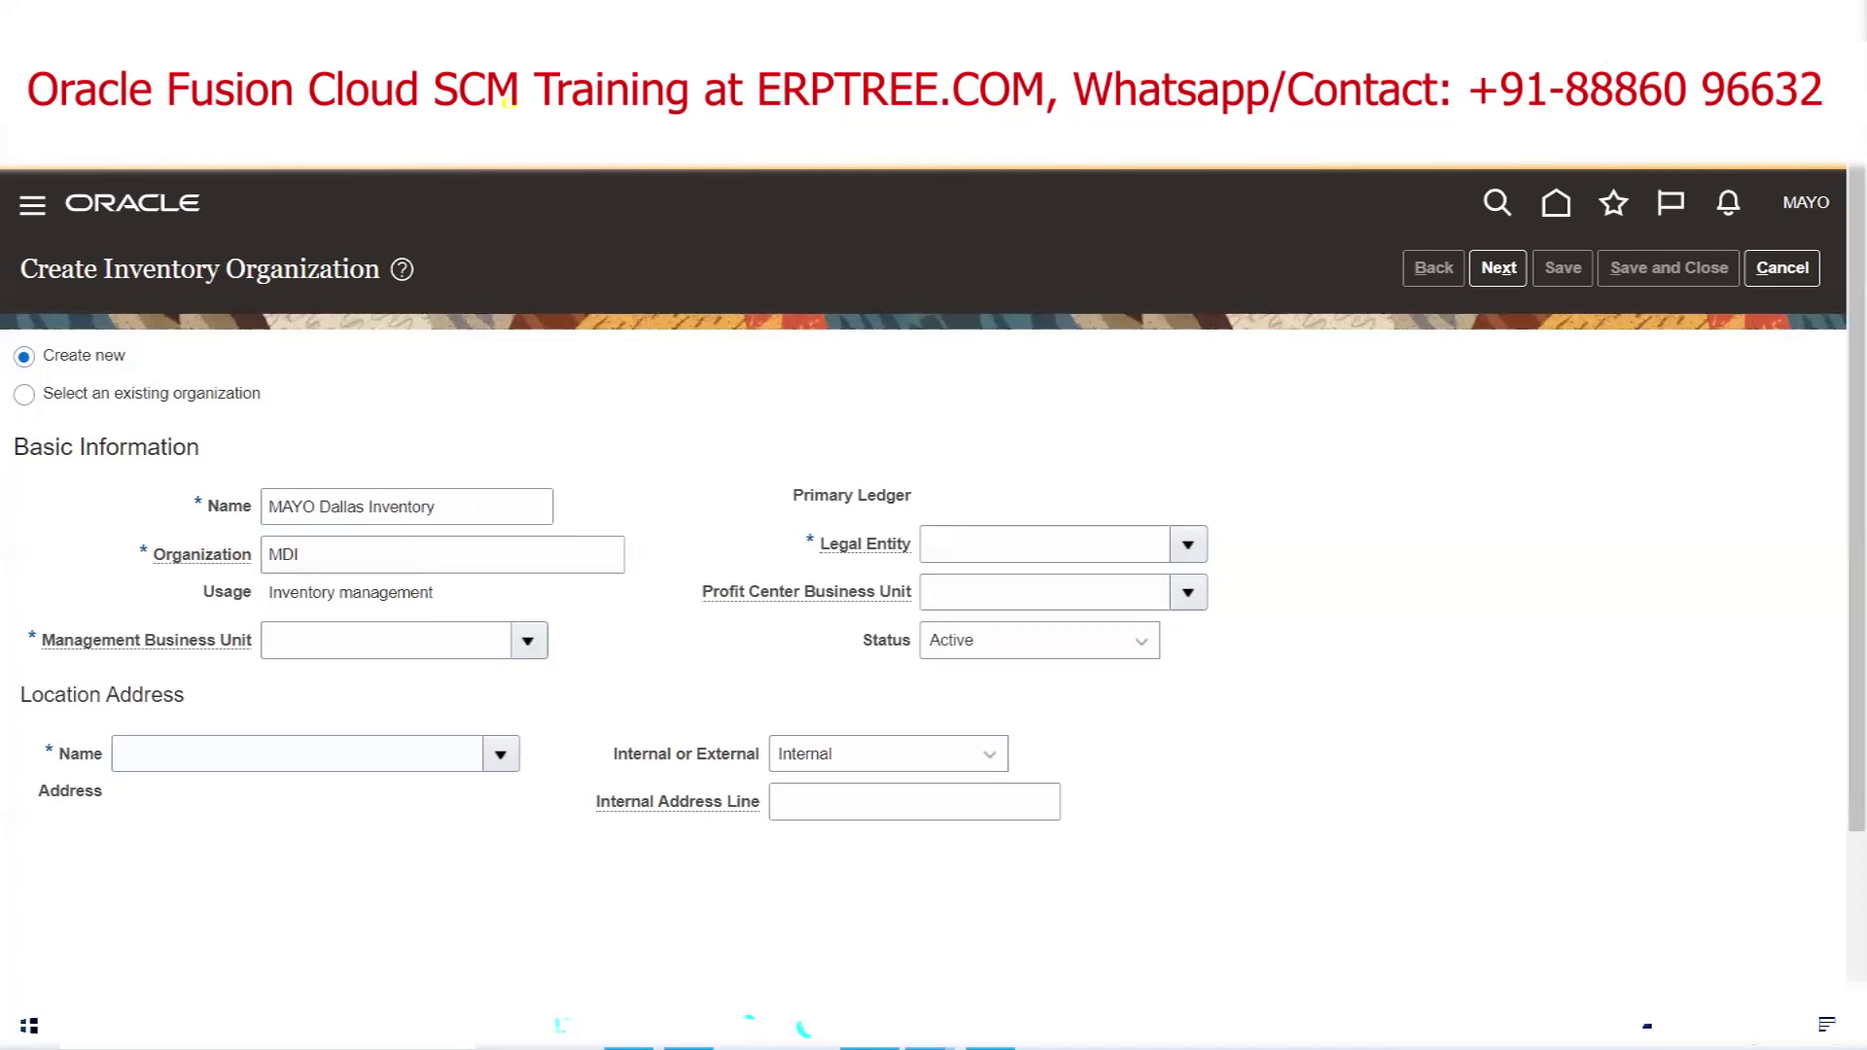
Review the entries on the COMMON Setups sheet of the spreadsheet checklist, and return to the Oracle Create Inventory Organization page
click(628, 1027)
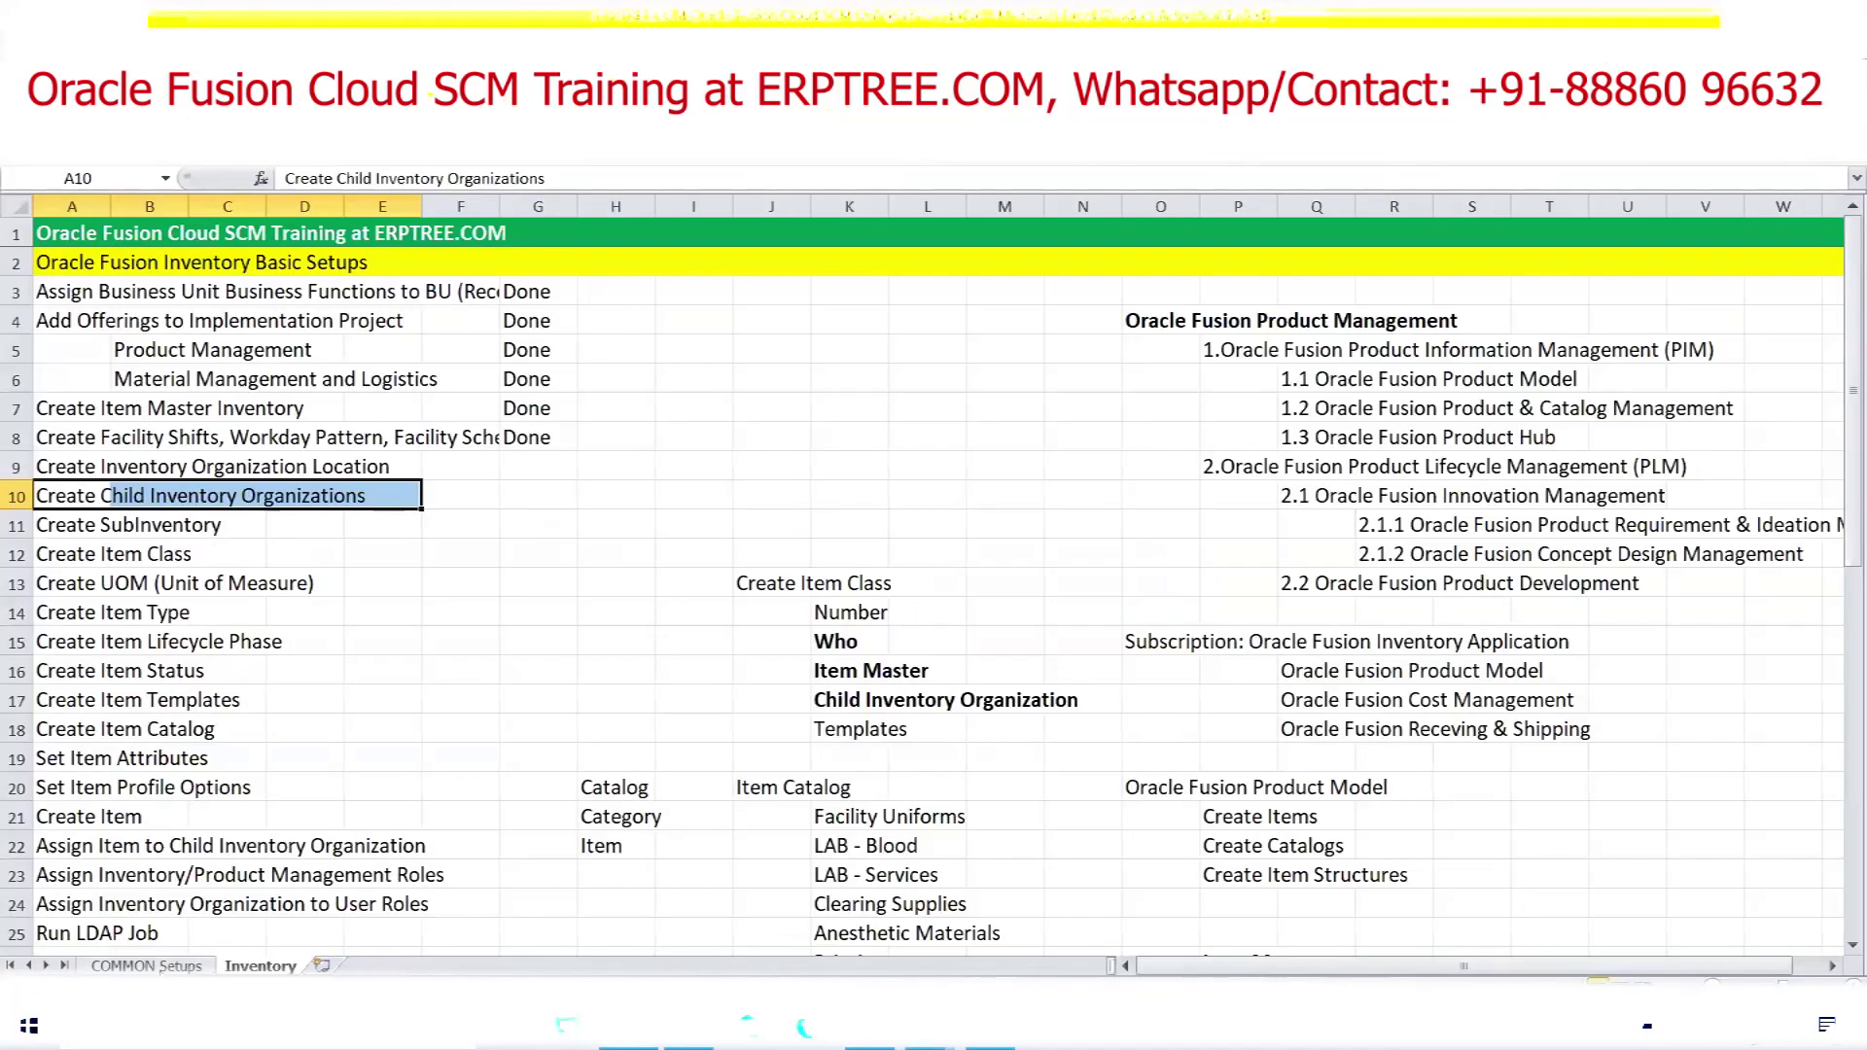
click(155, 965)
drag(222, 554, 322, 562)
drag(206, 614, 413, 613)
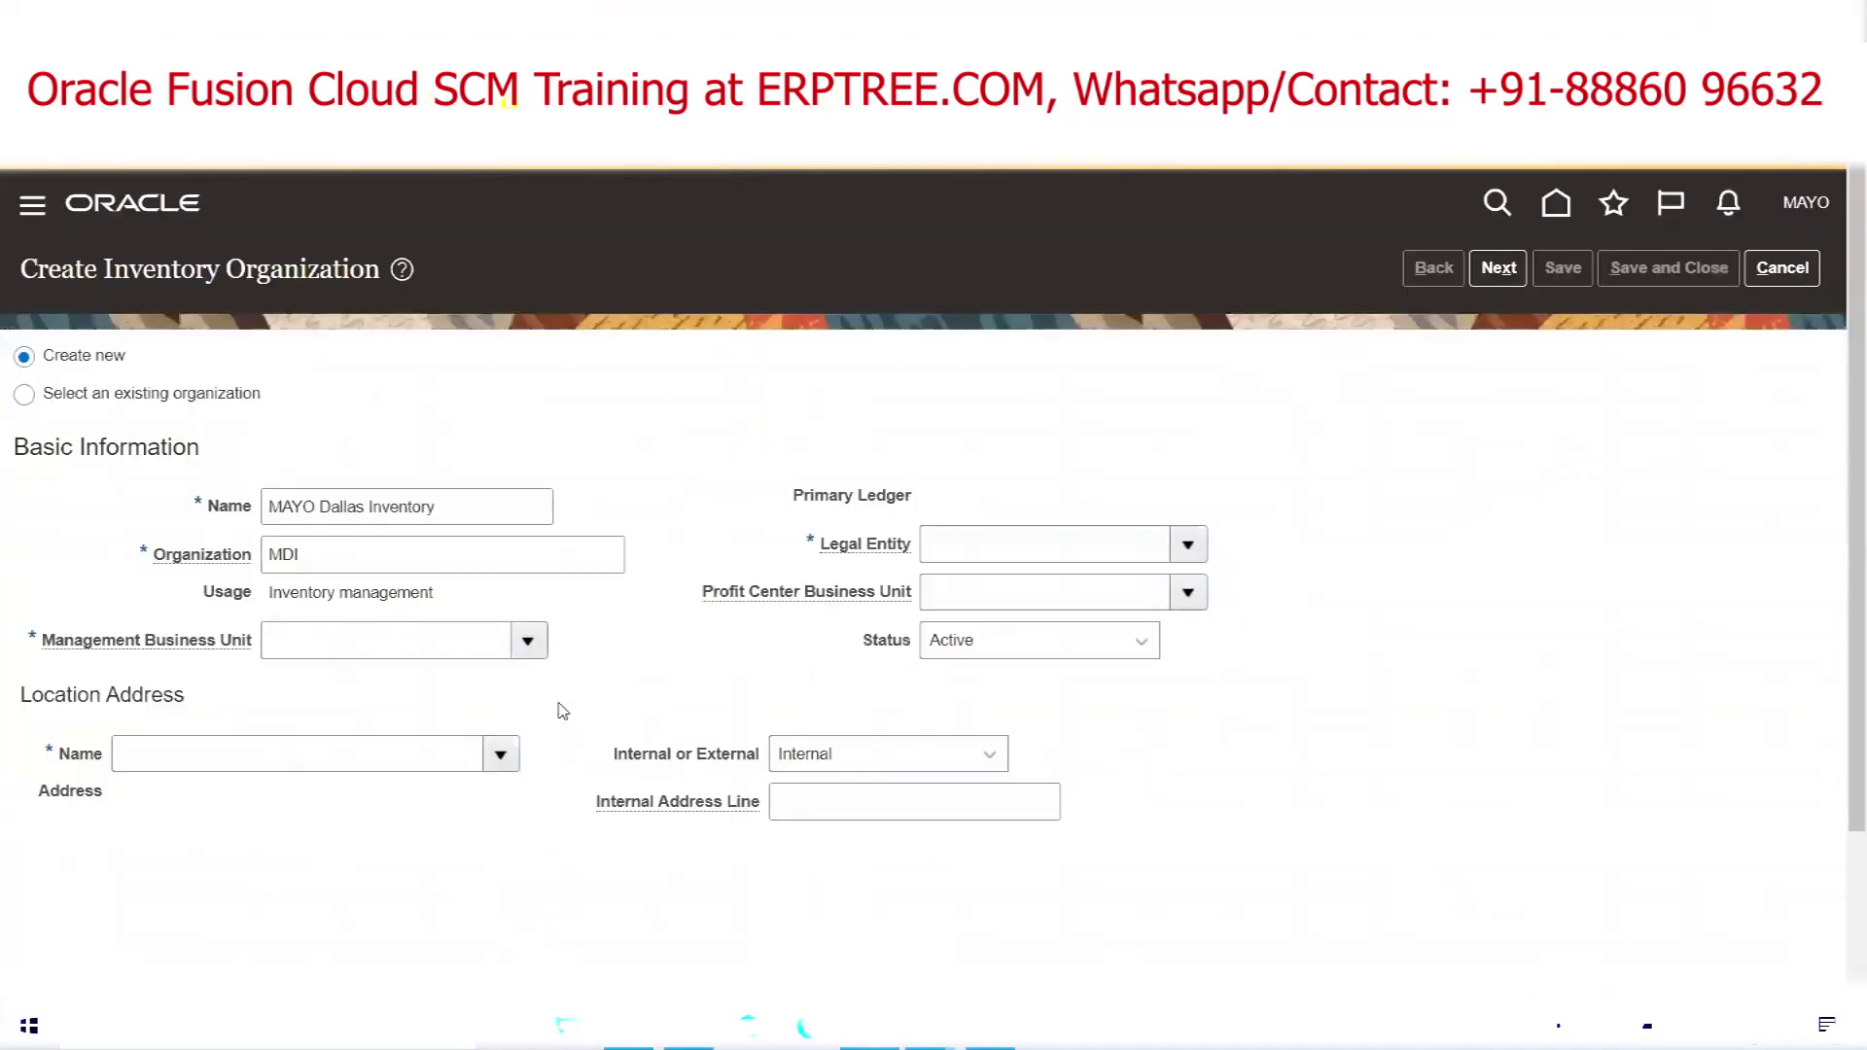
Search the management business units for "MAYO" and assign MAYOCLINICS US Business Unit to the organization
click(527, 644)
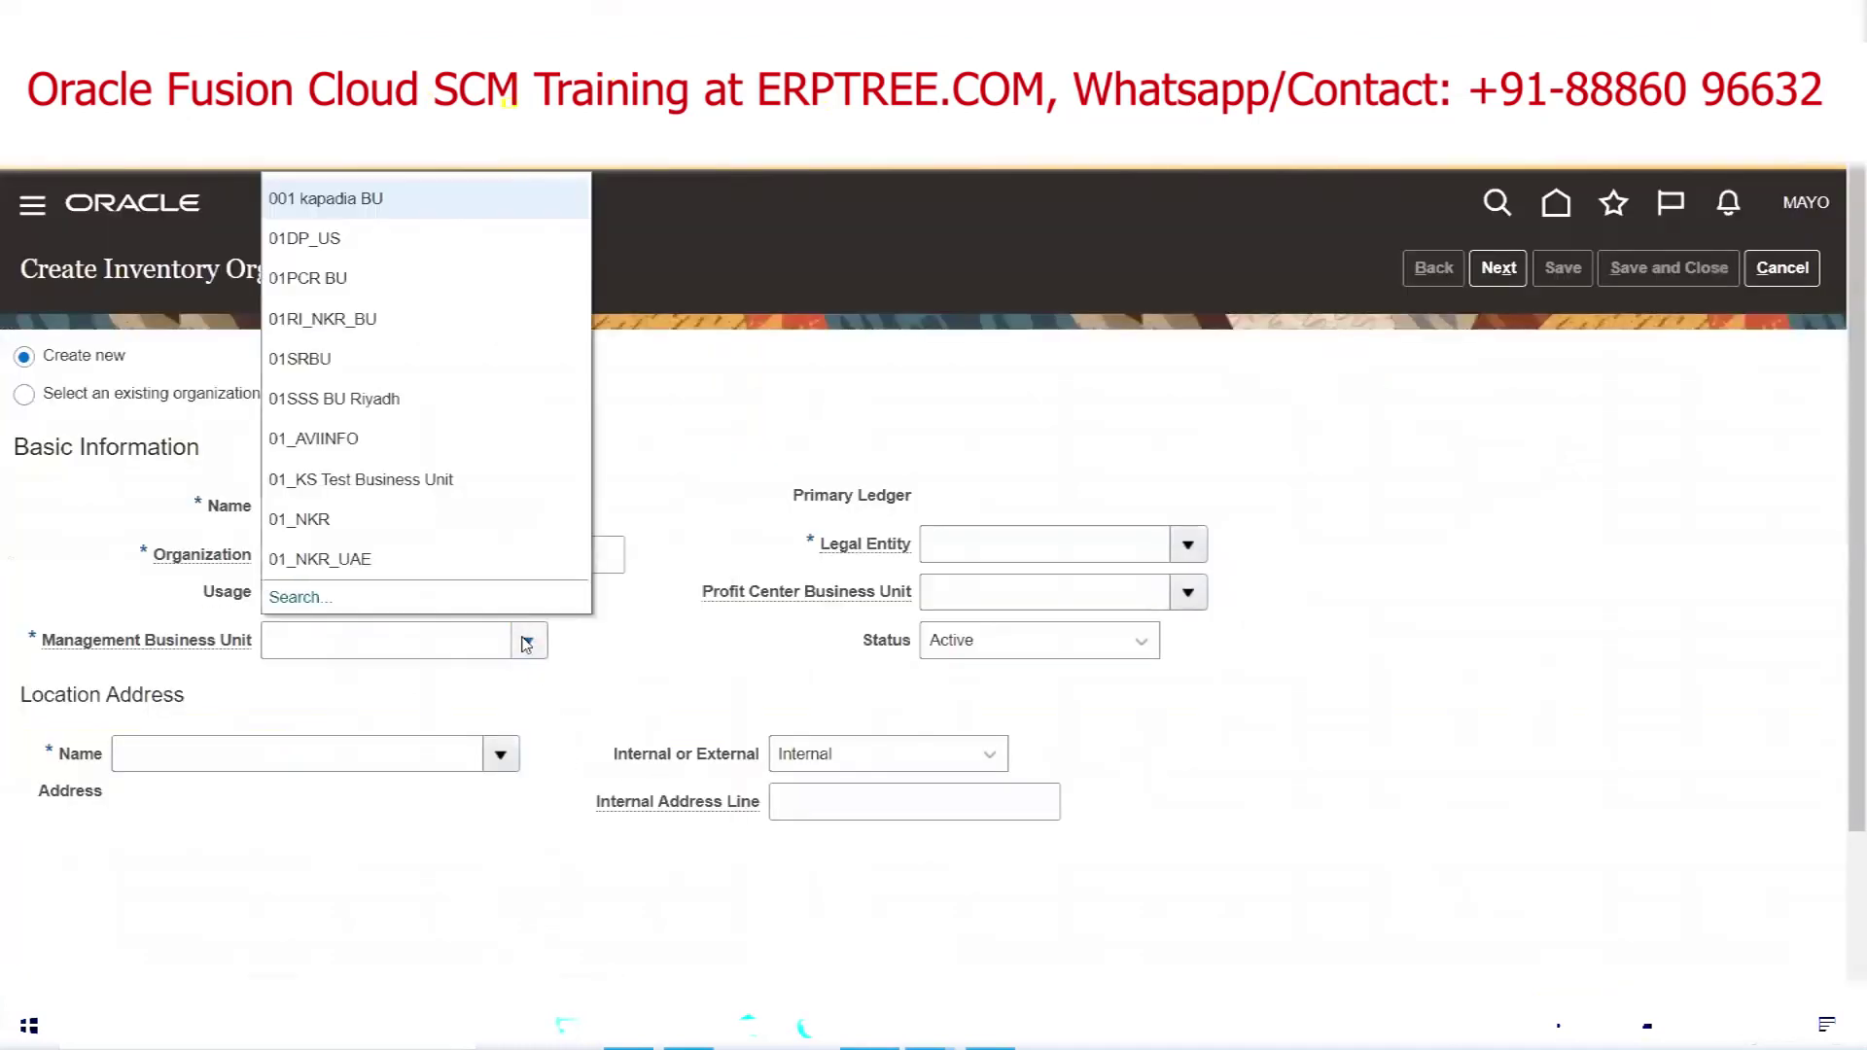
click(324, 605)
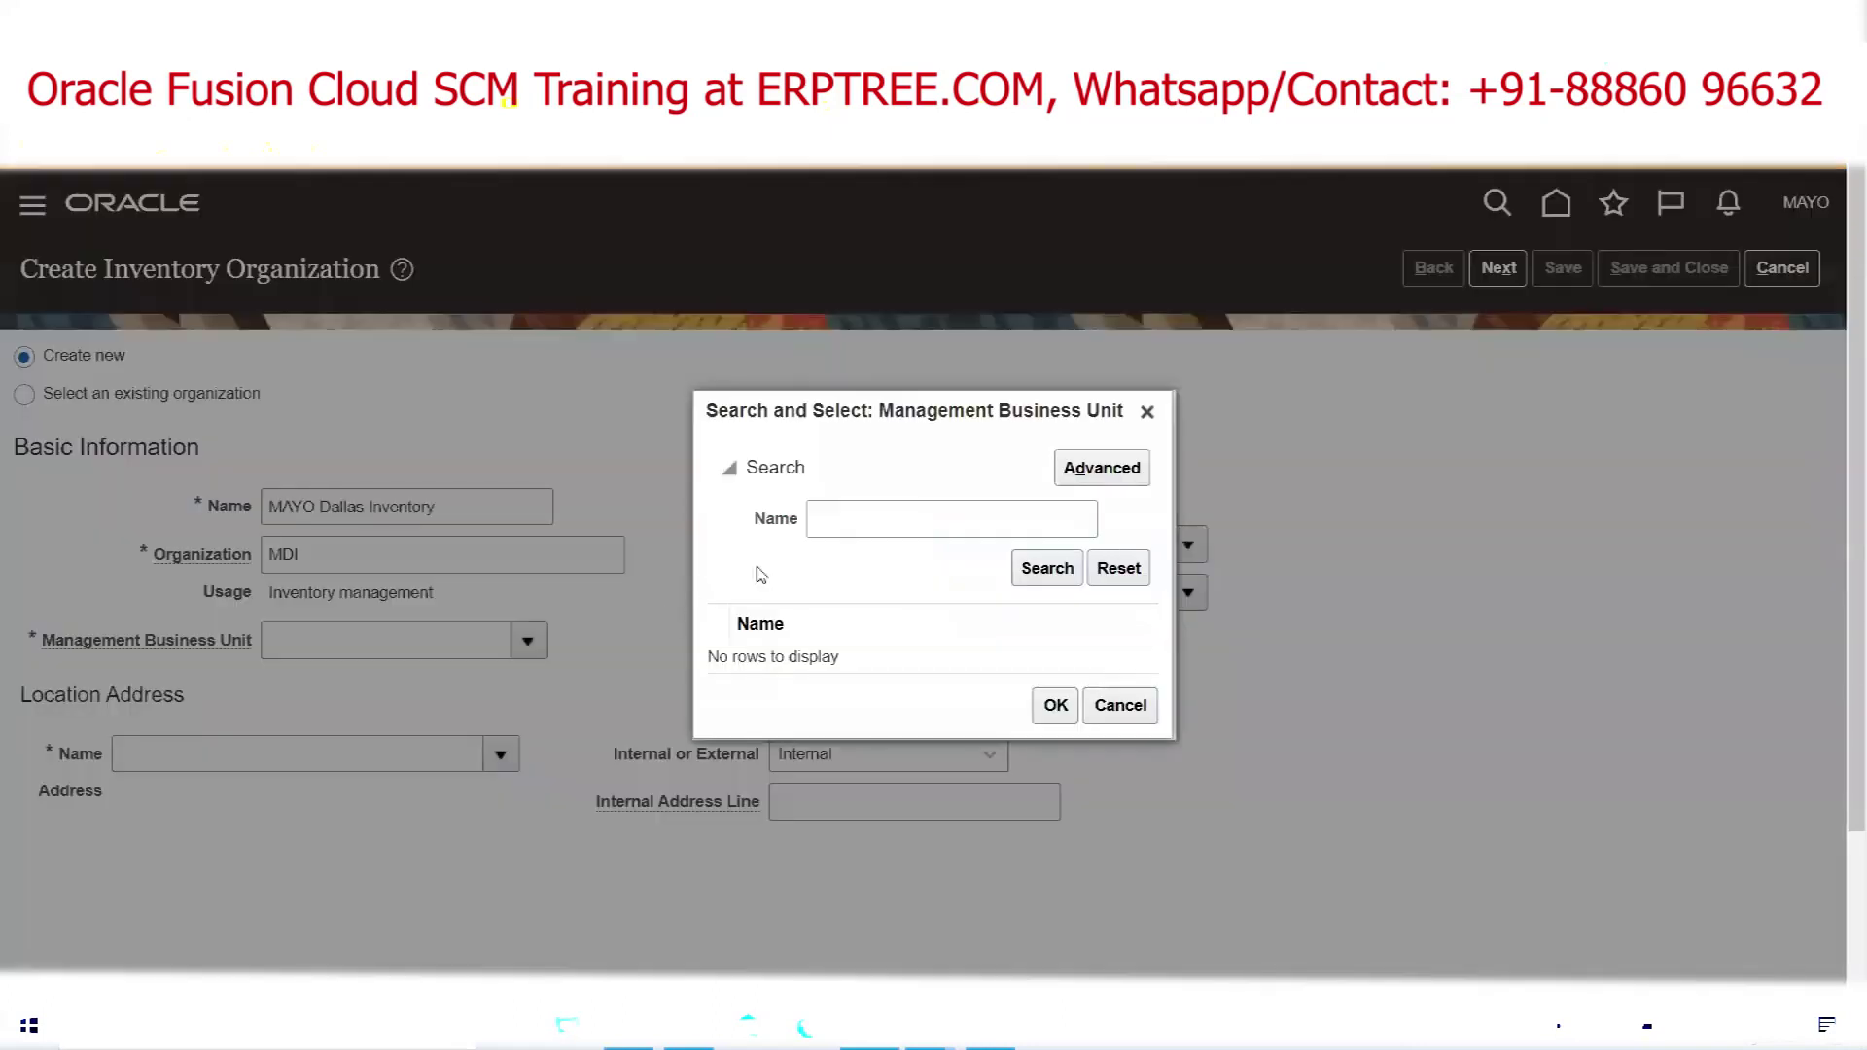
click(852, 517)
text(MAYO)
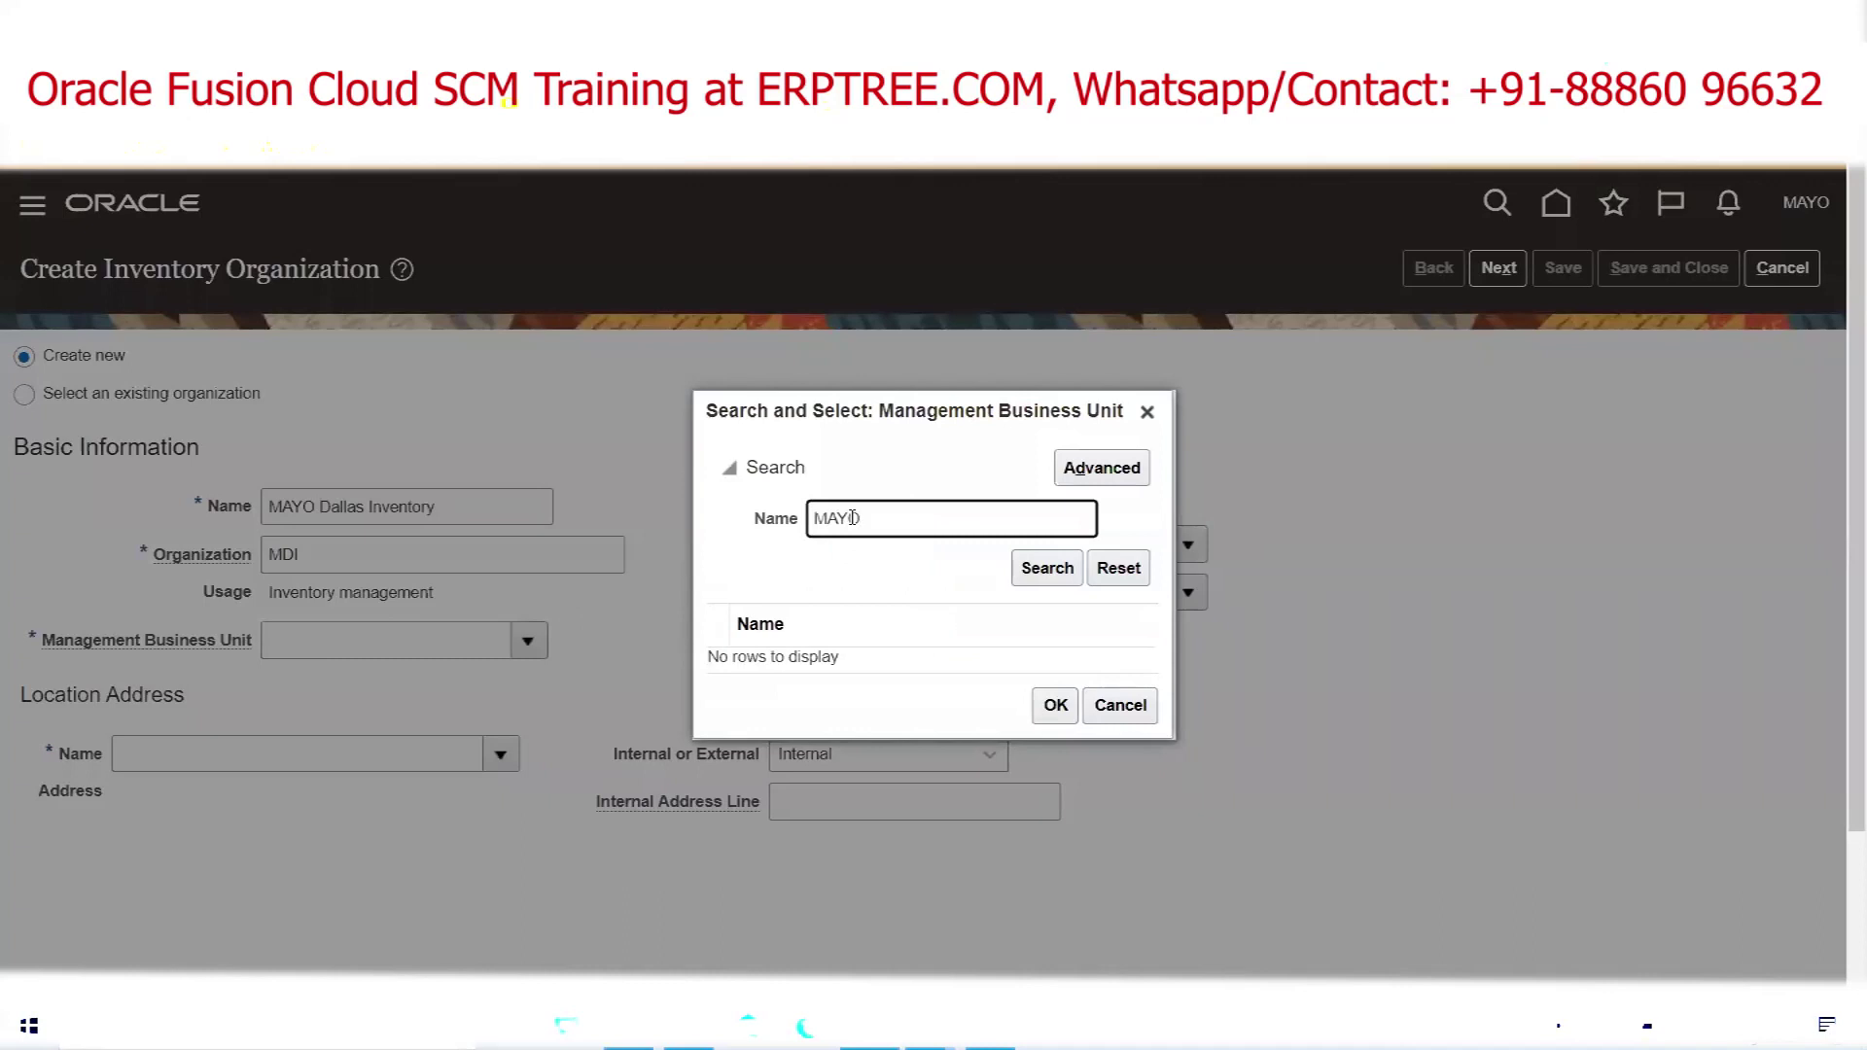
click(1036, 571)
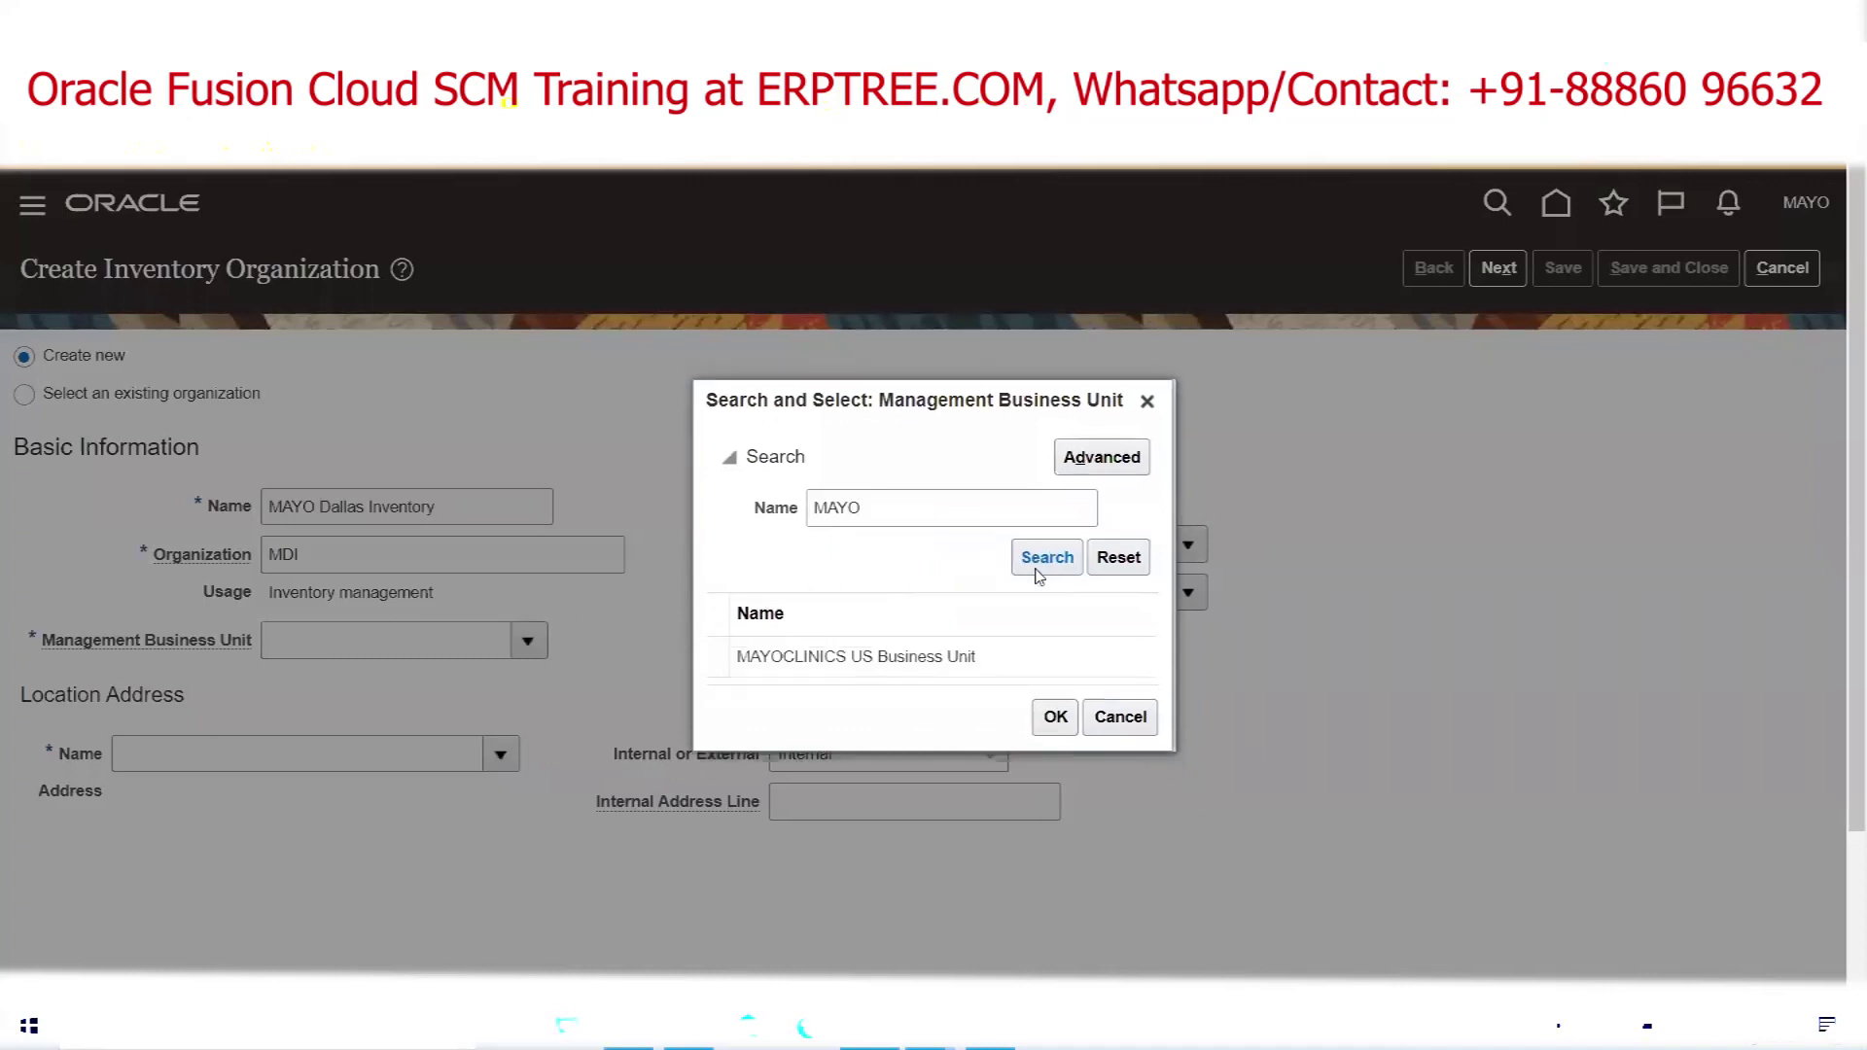
click(841, 658)
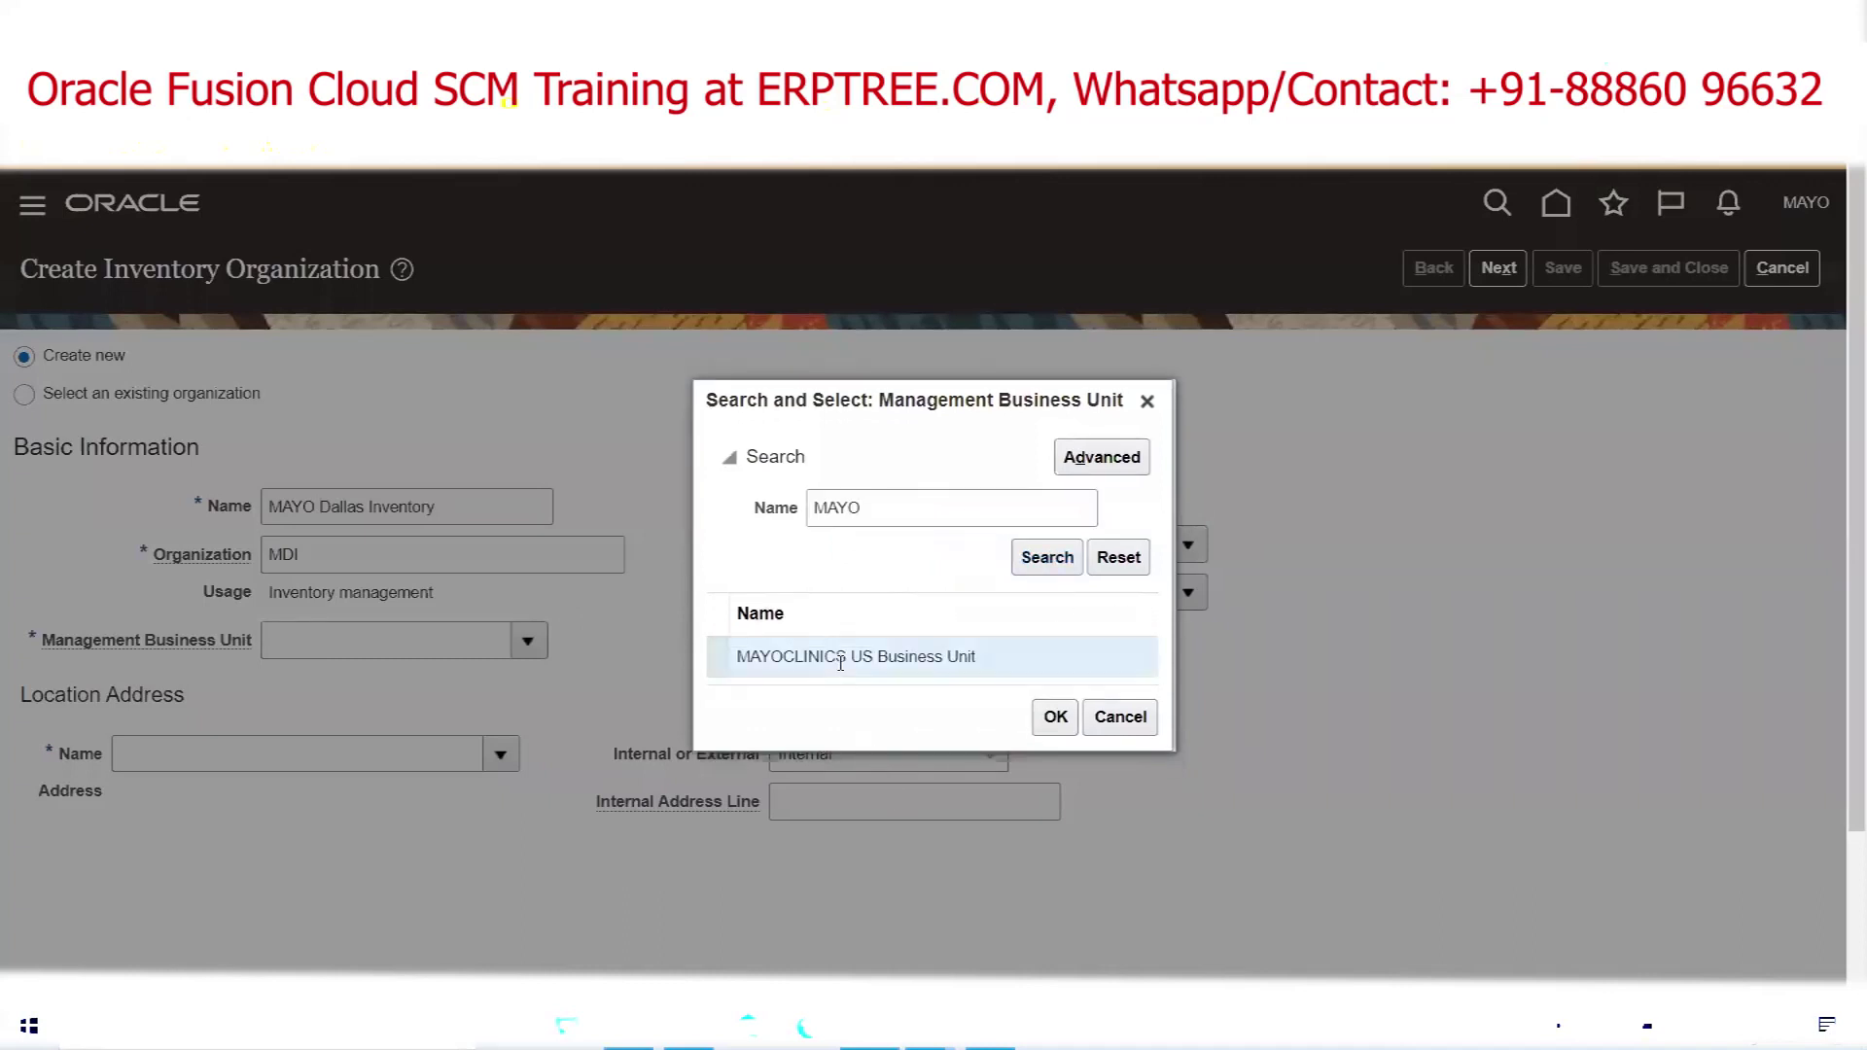
click(1054, 722)
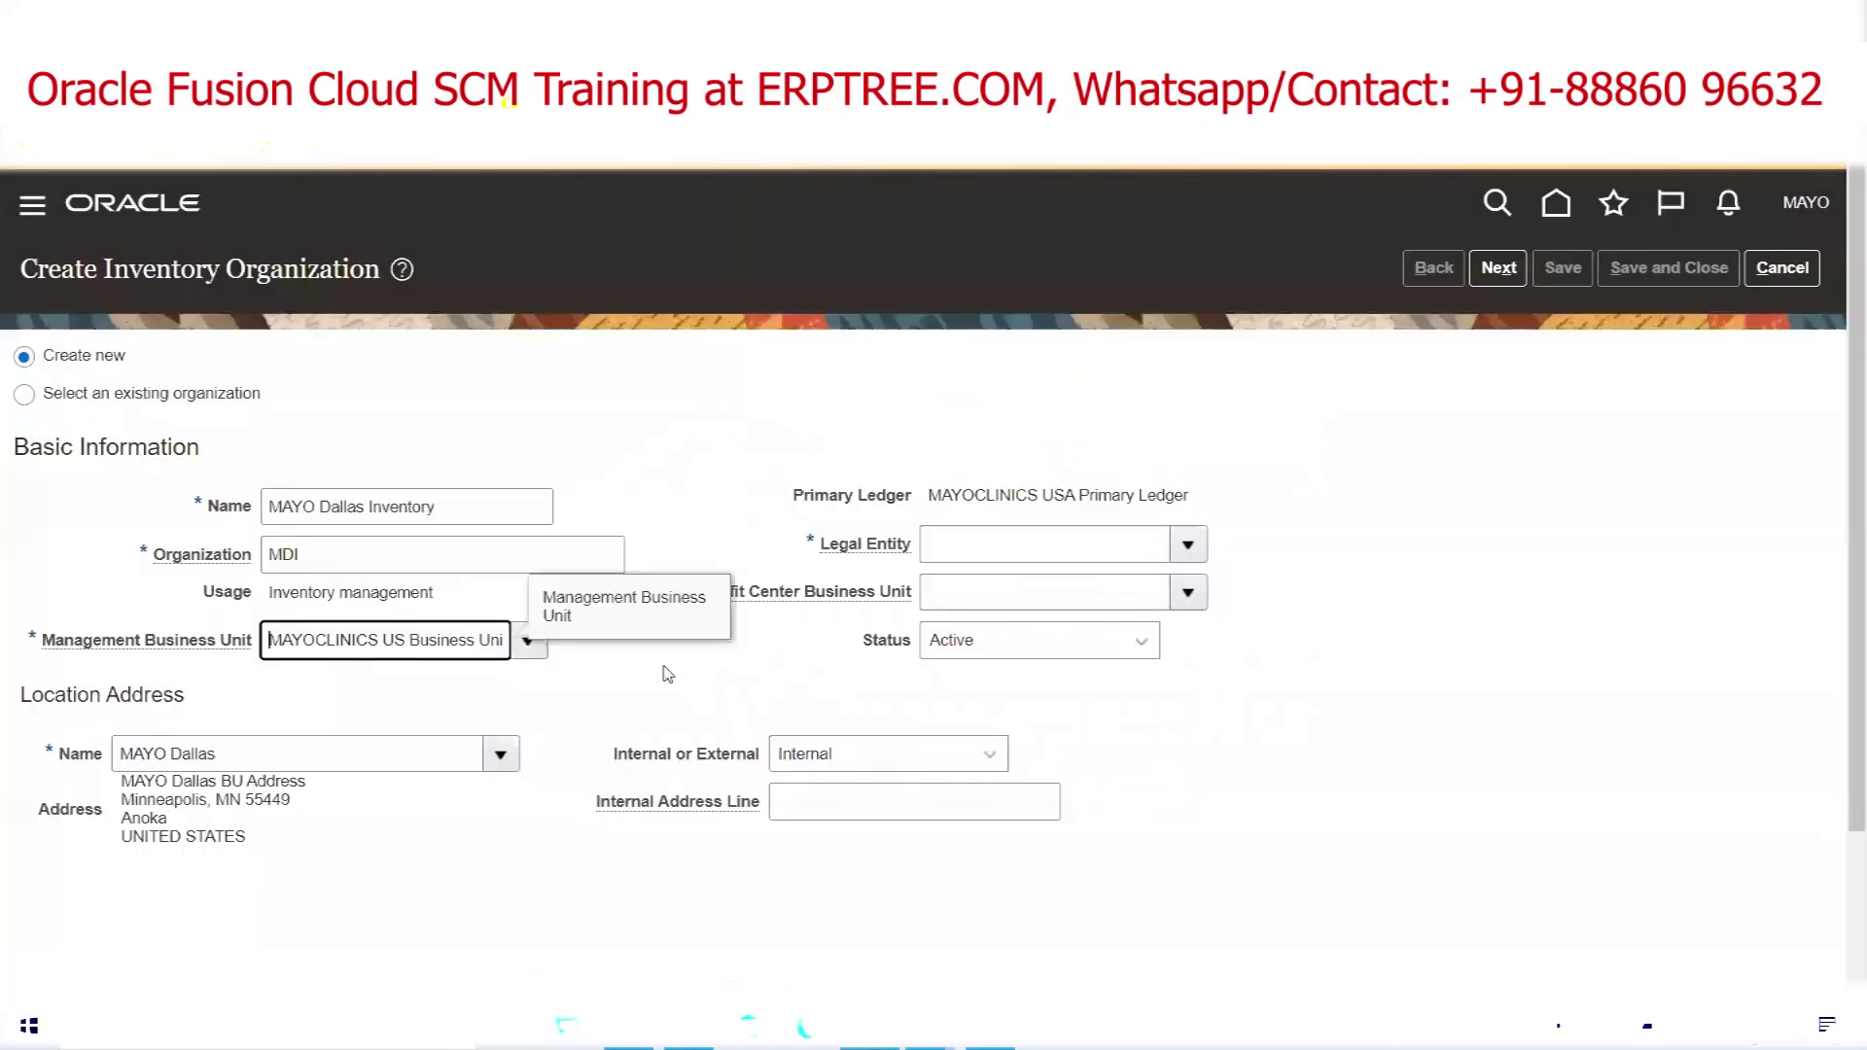
triple_click(383, 643)
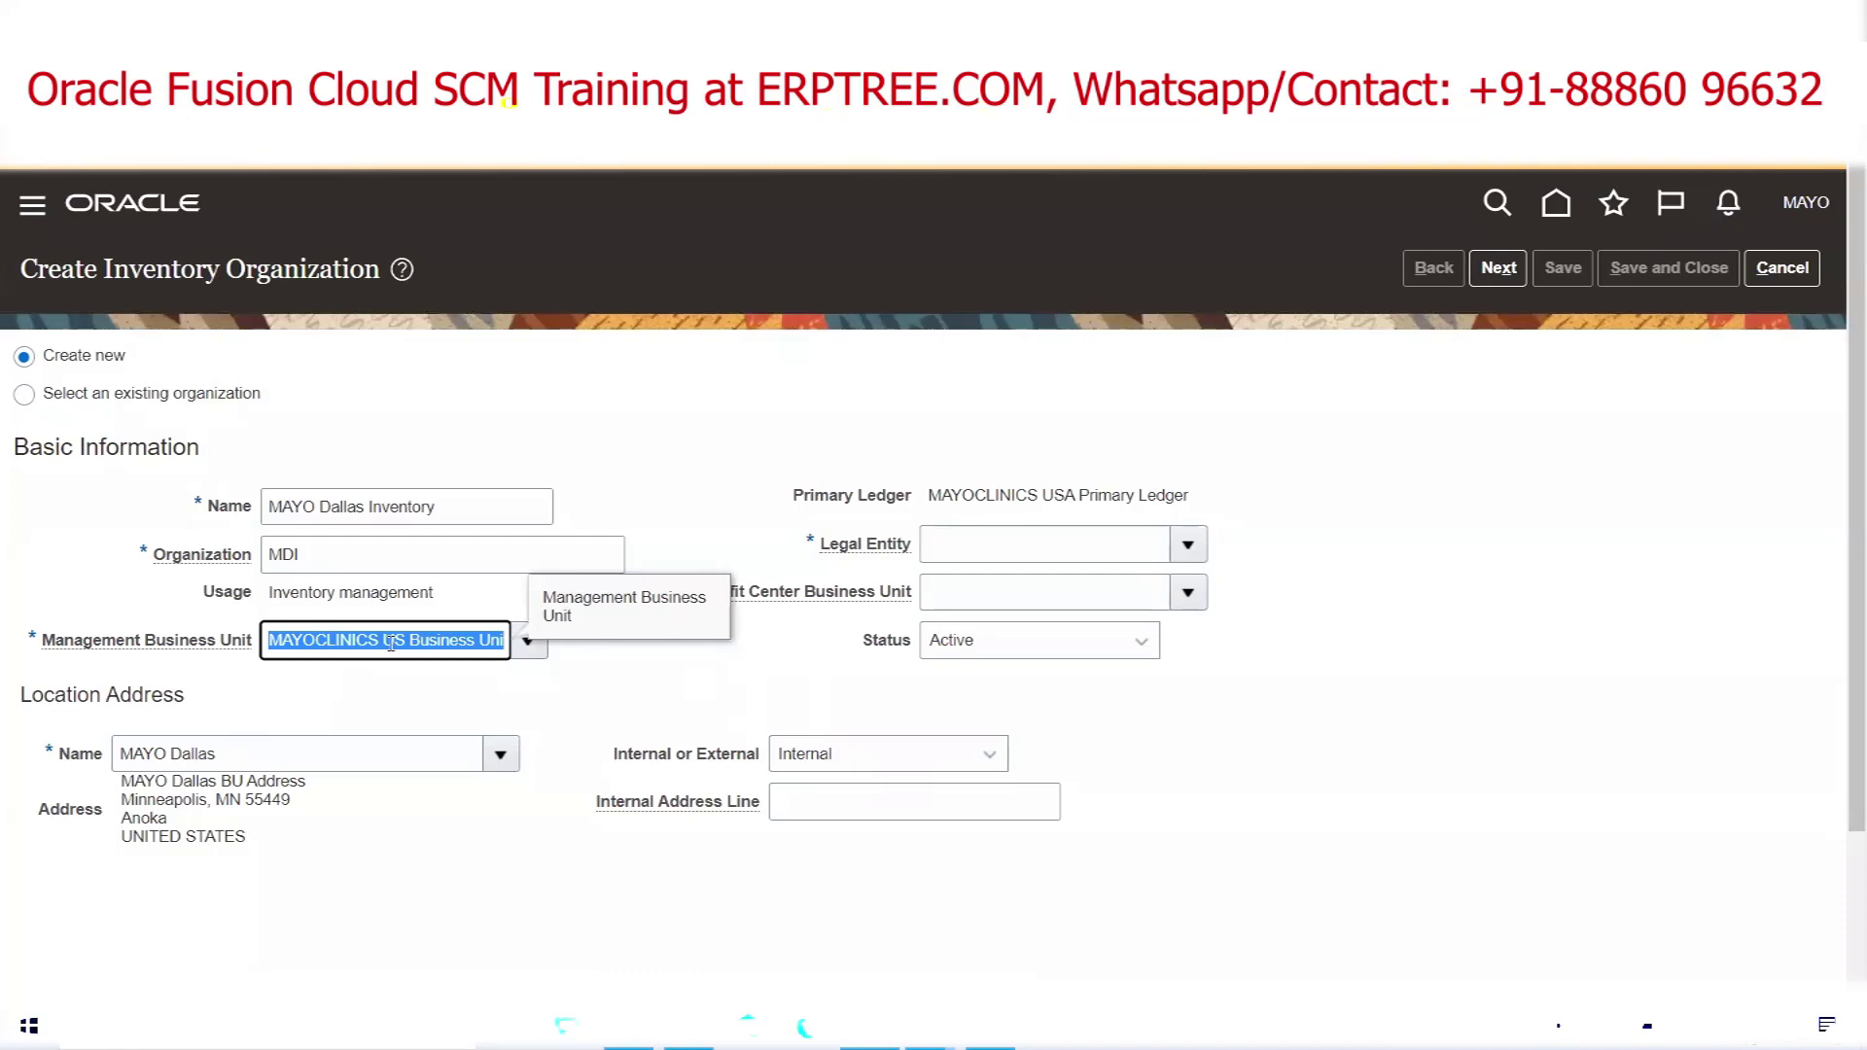
Shorten the location name to MAYO and try to assign the second MAYO Dallas entry among the matching locations
click(290, 753)
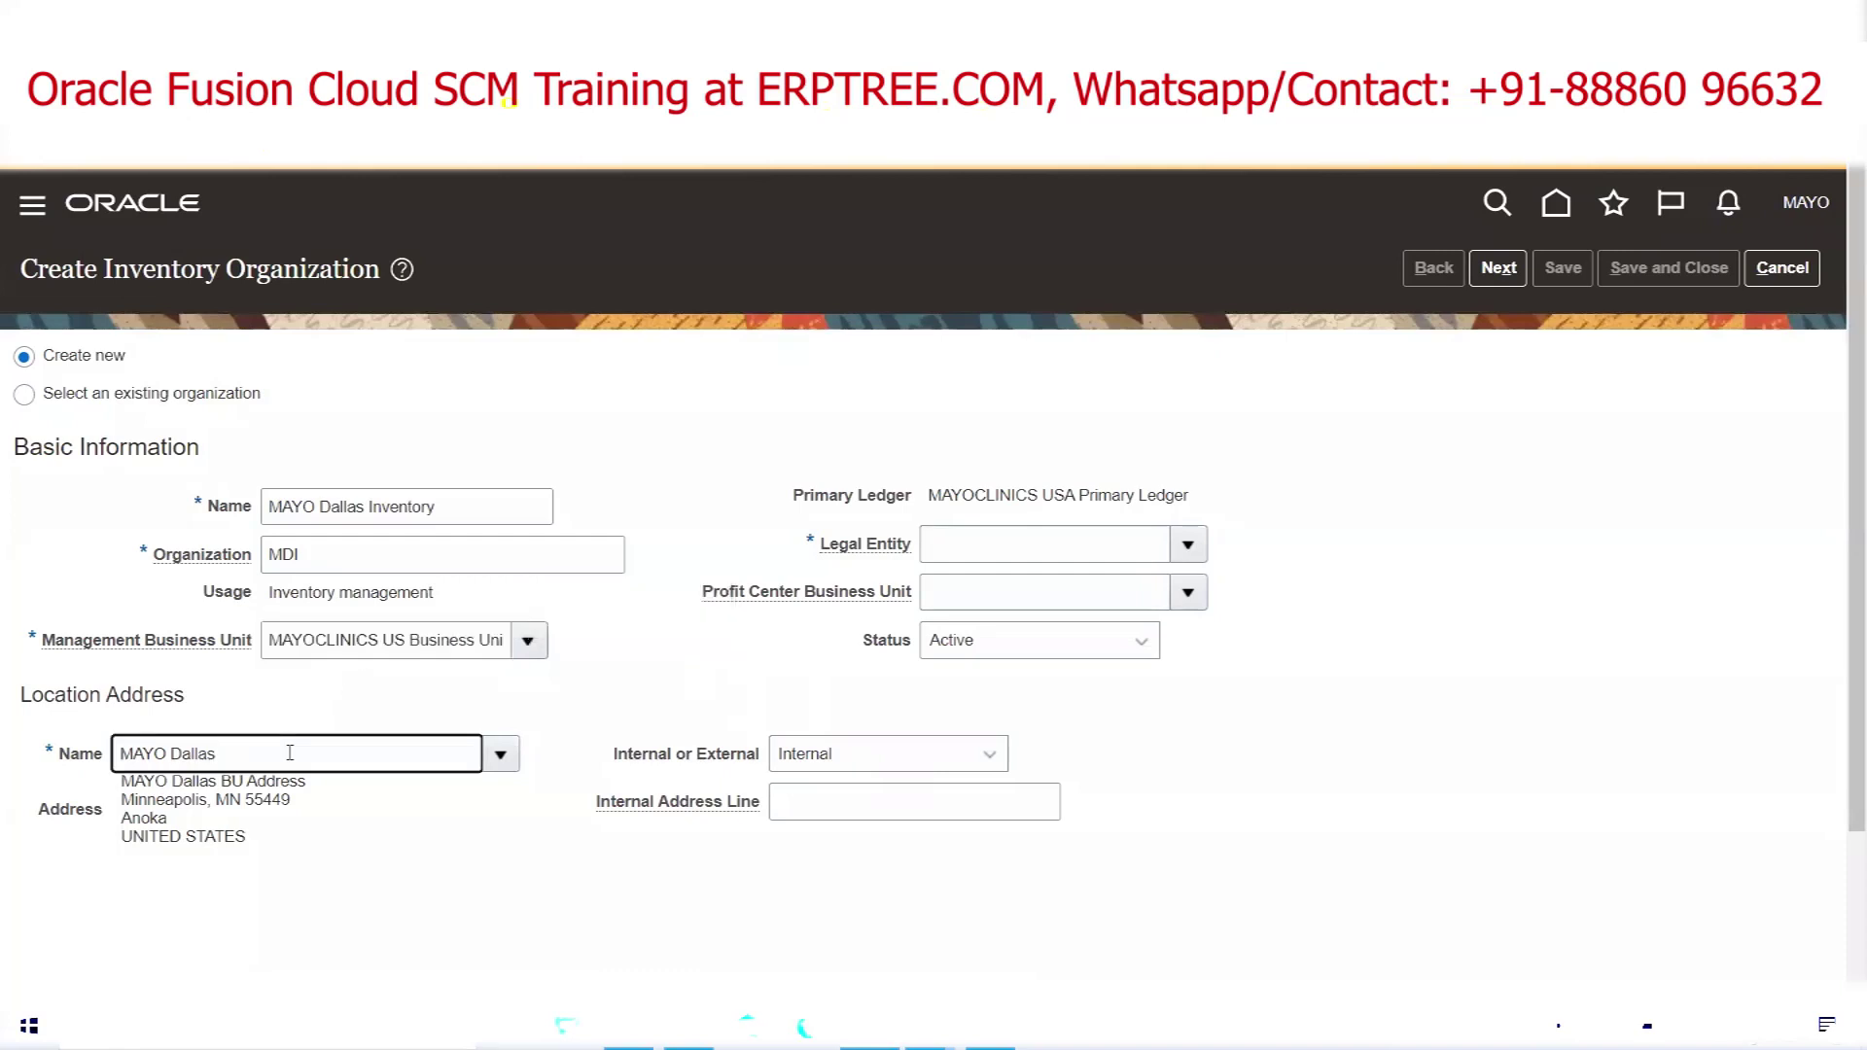
key(BackSpace)
key(BackSpace)
key(BackSpace)
key(Tab)
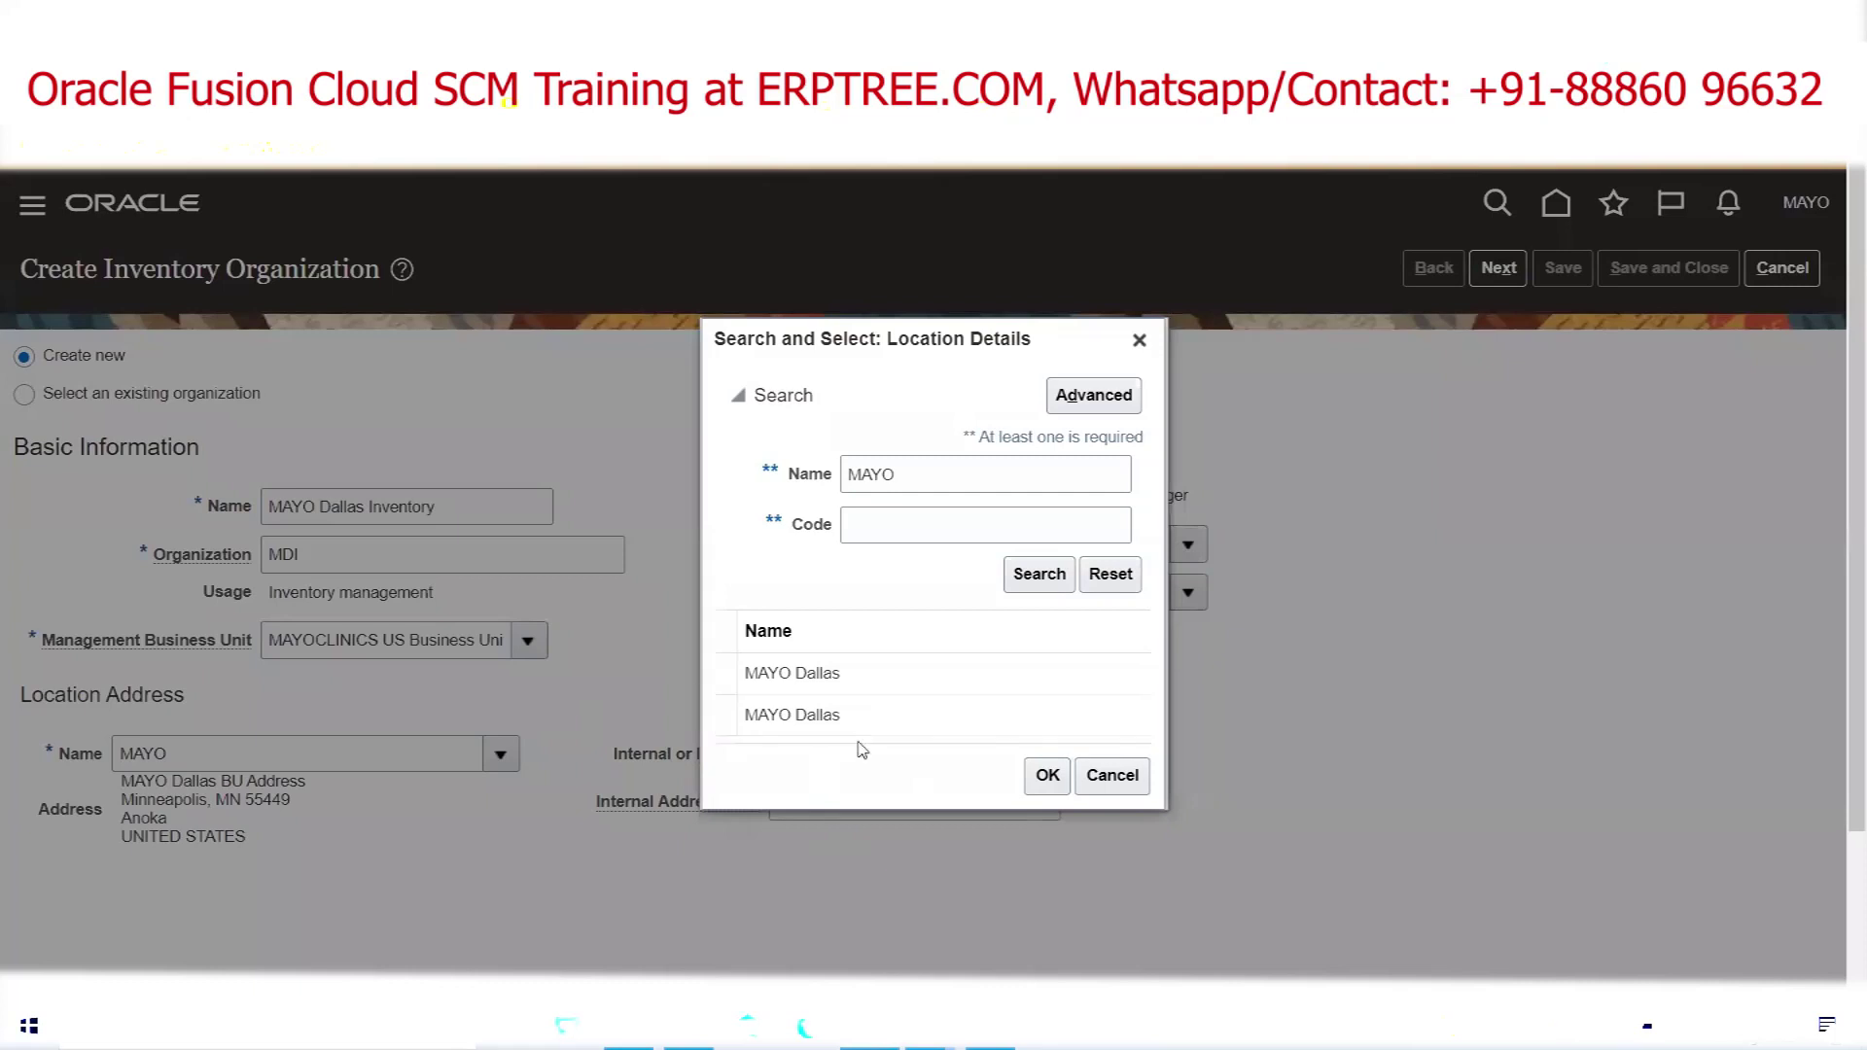
click(833, 720)
click(1041, 777)
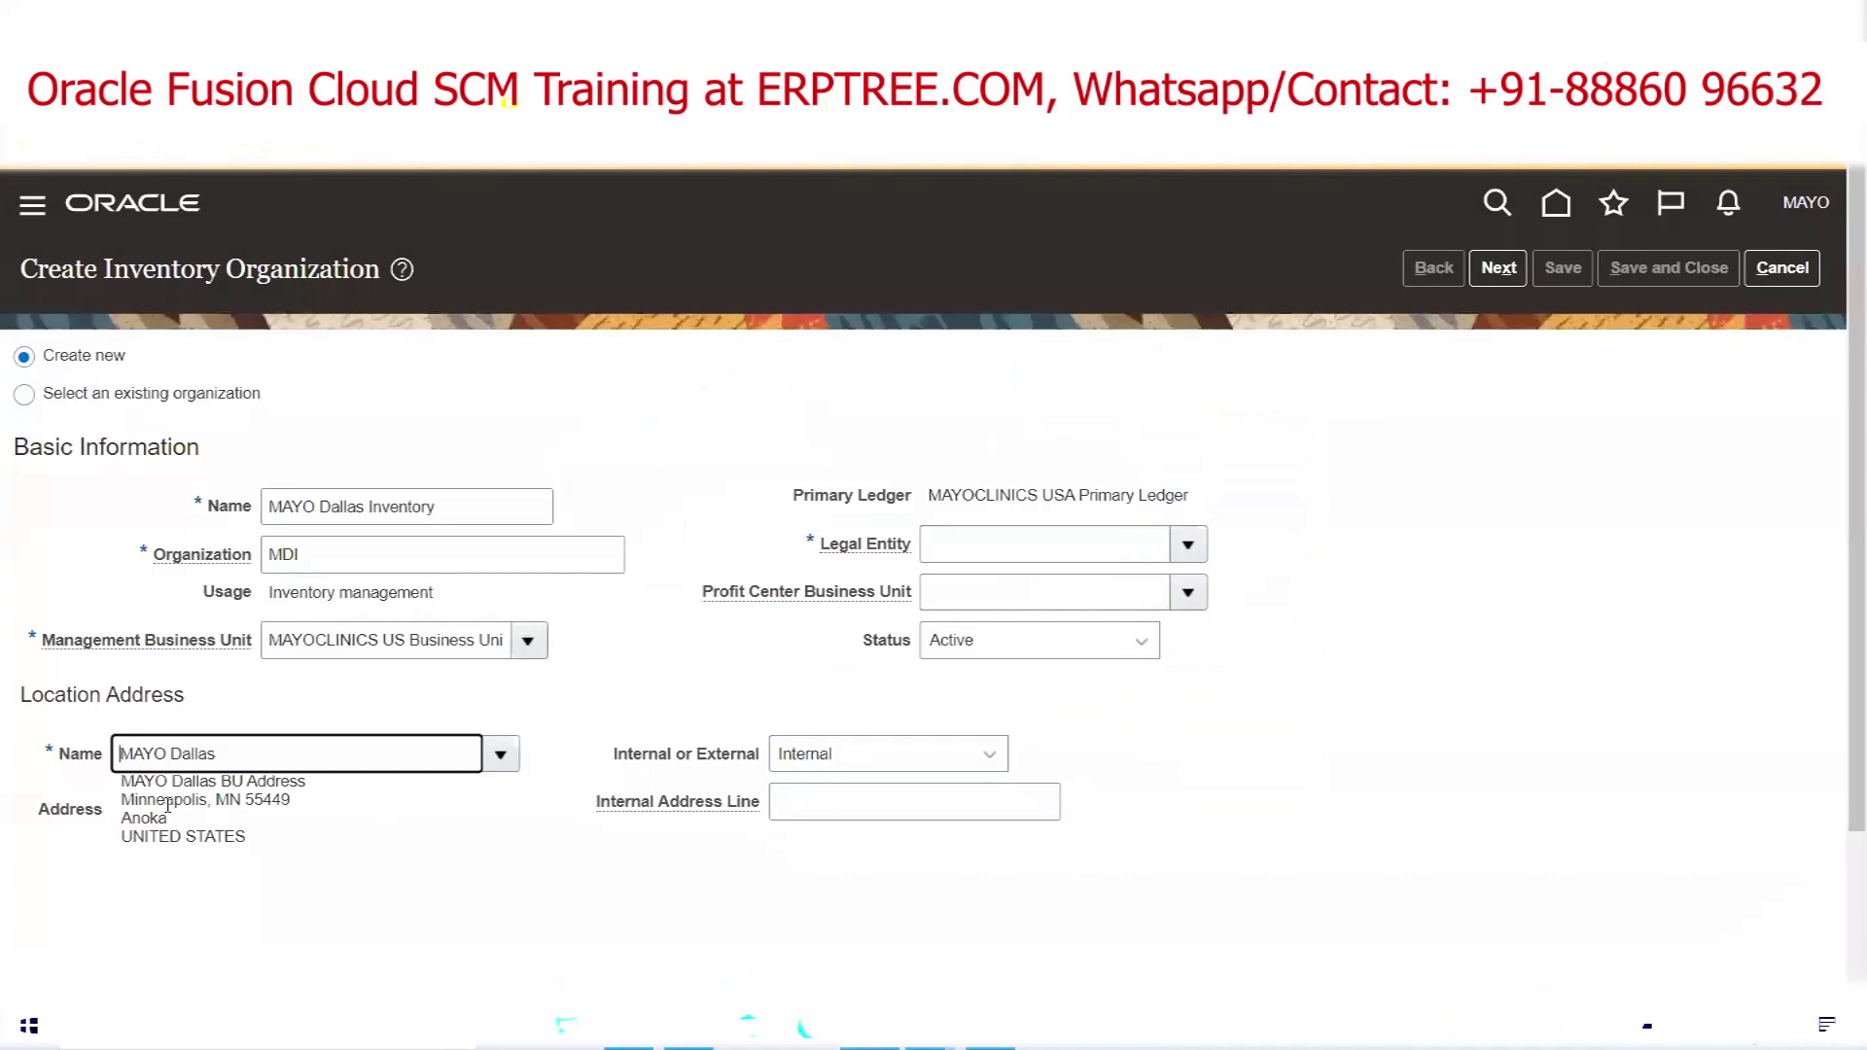
Search the locations for MAYO Dallas, and try the second MAYO Dallas entry among the suggested location names
click(493, 755)
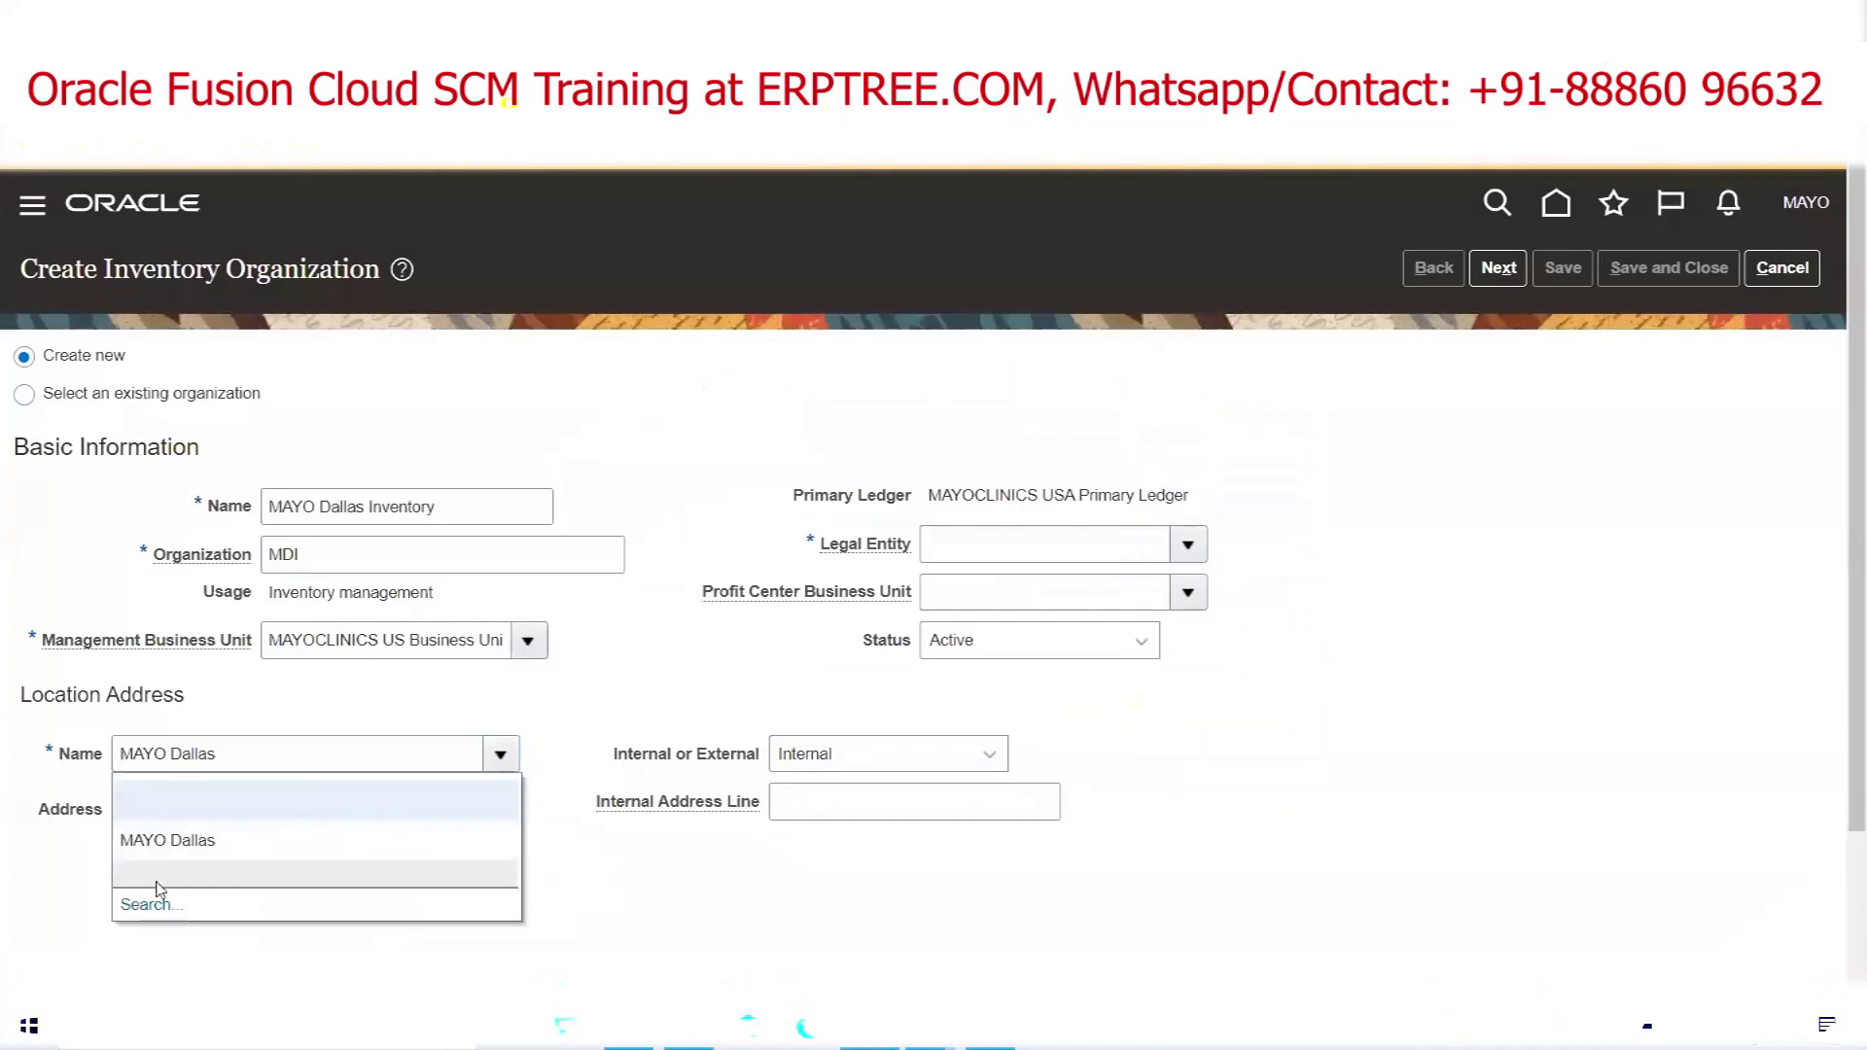
click(155, 903)
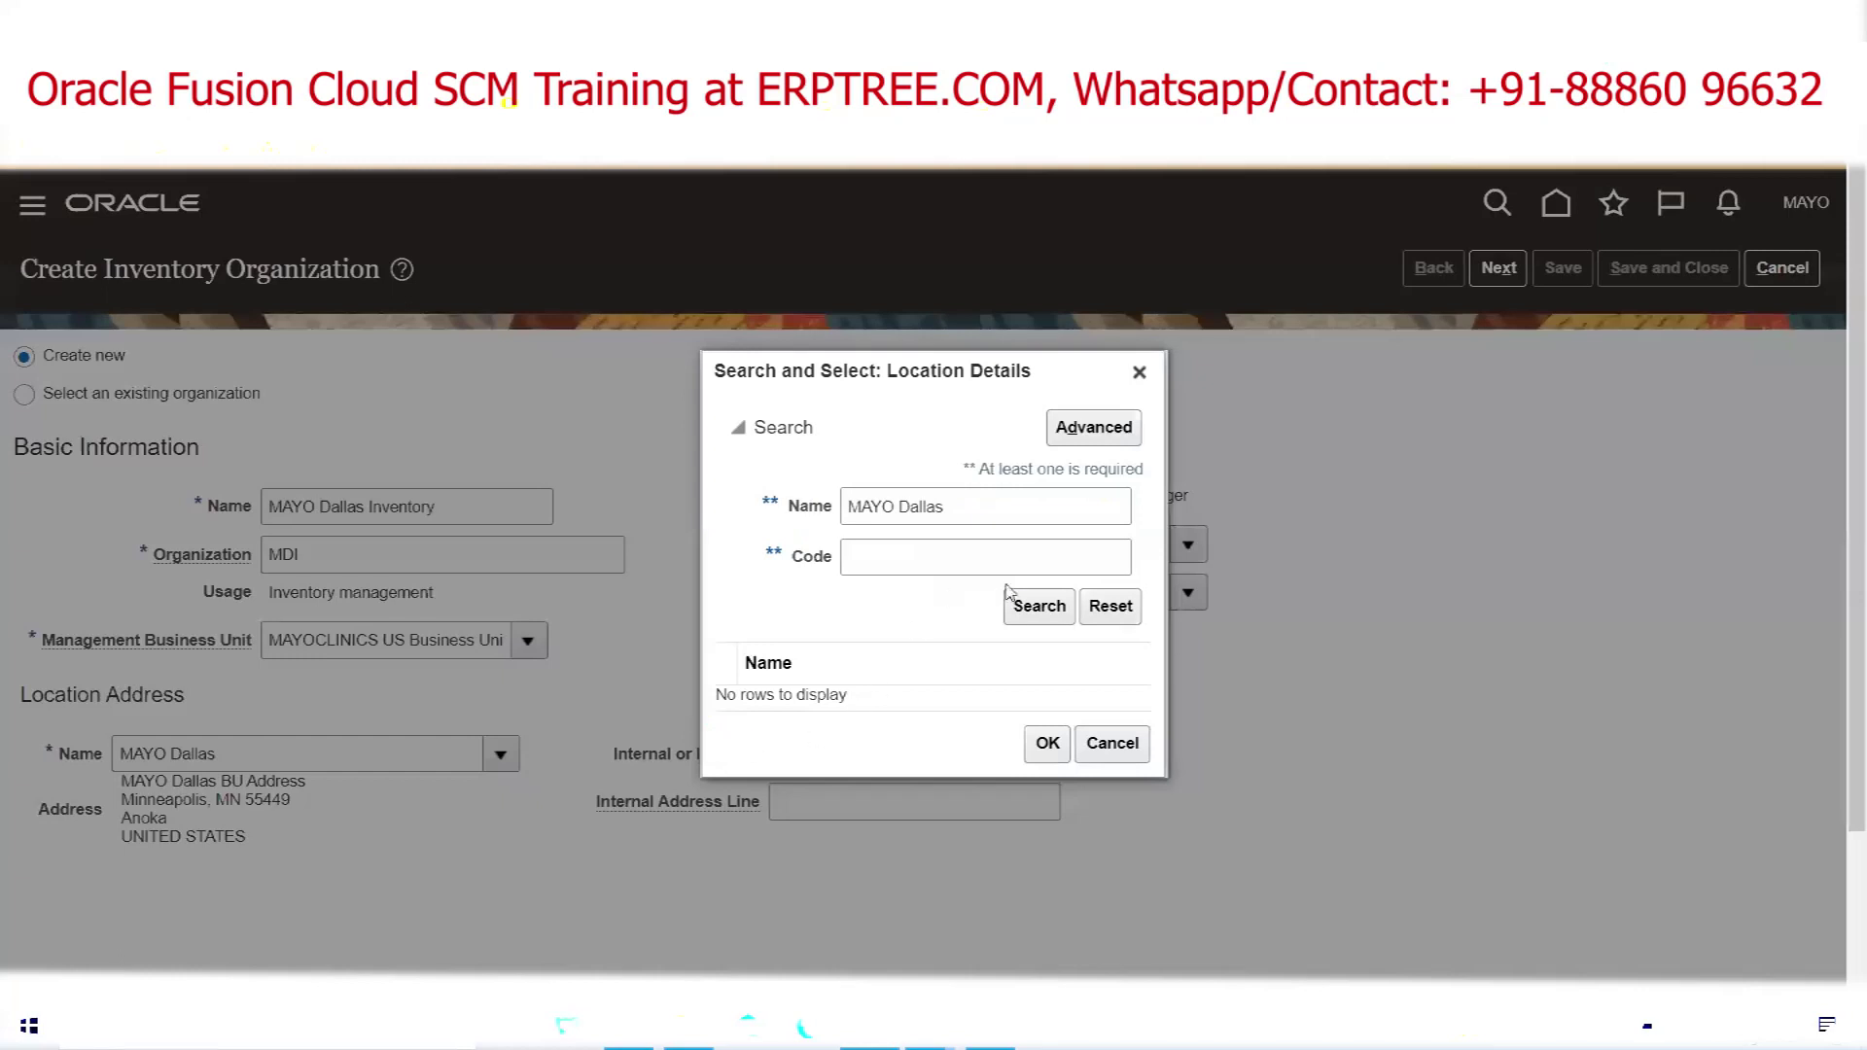
click(1040, 607)
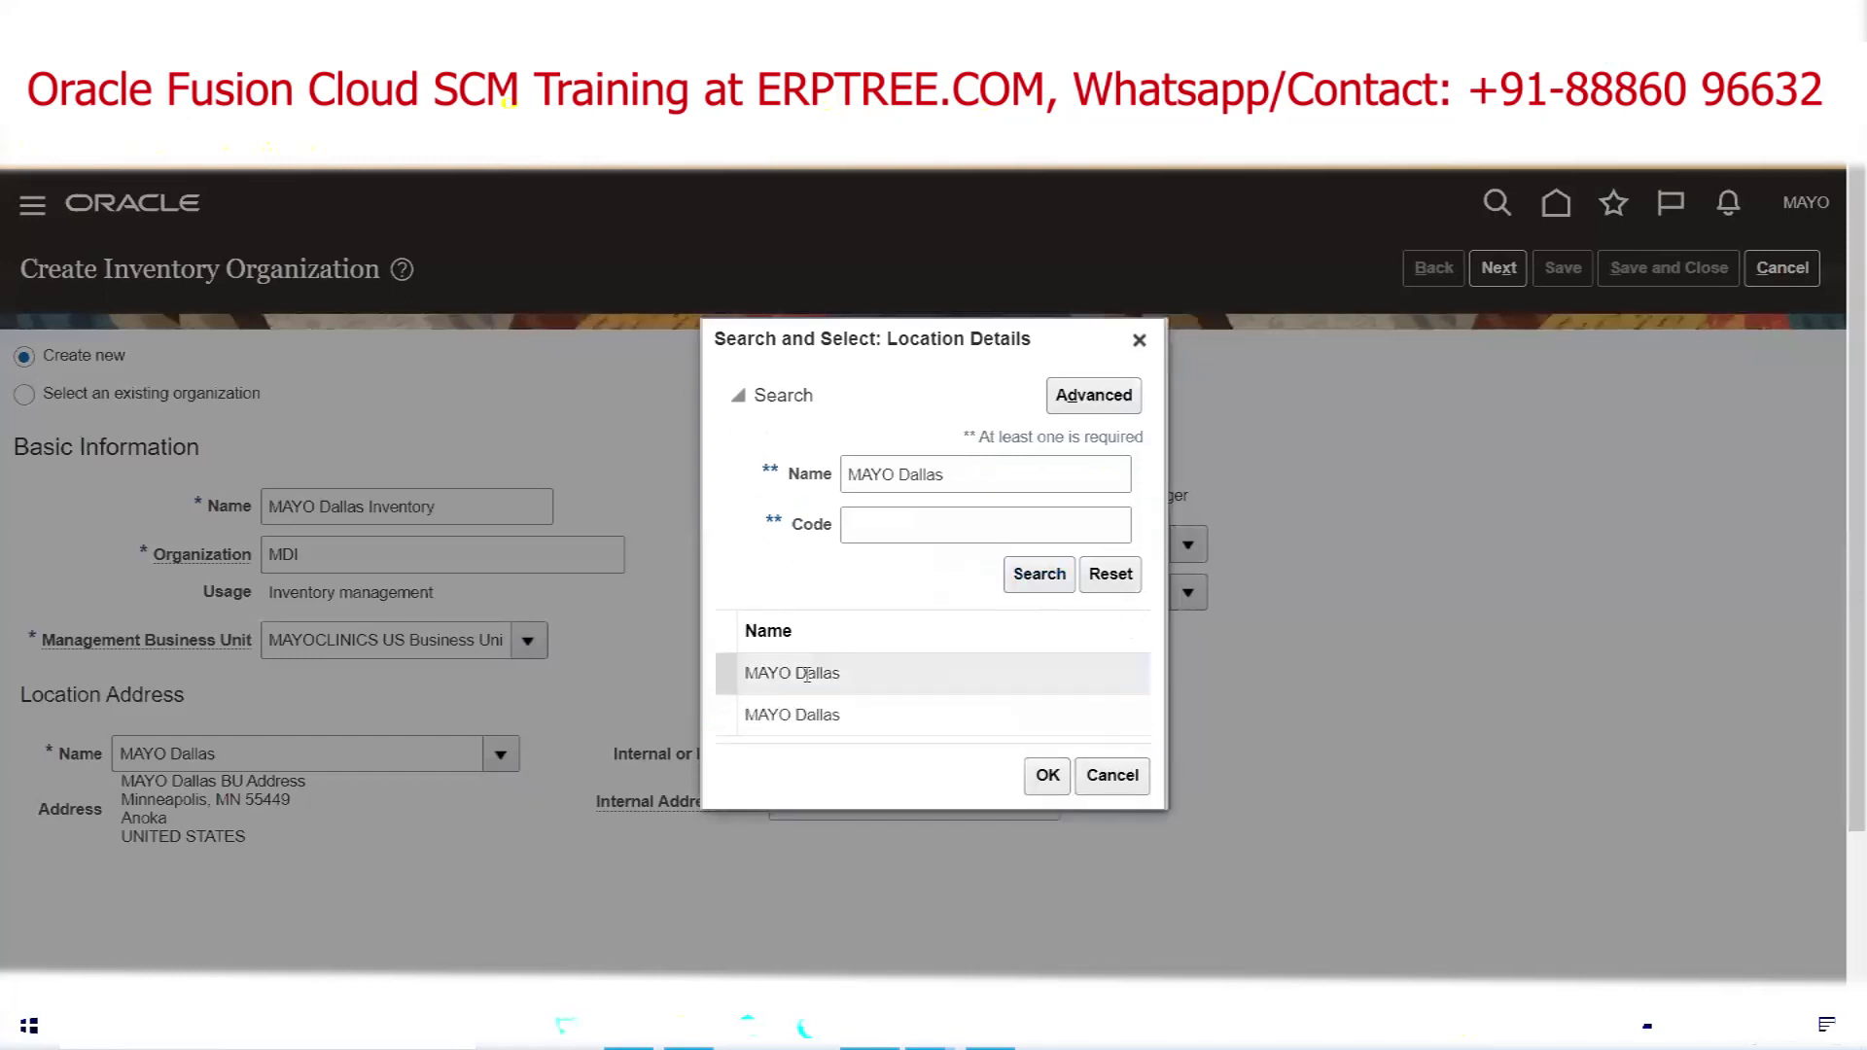
click(1046, 775)
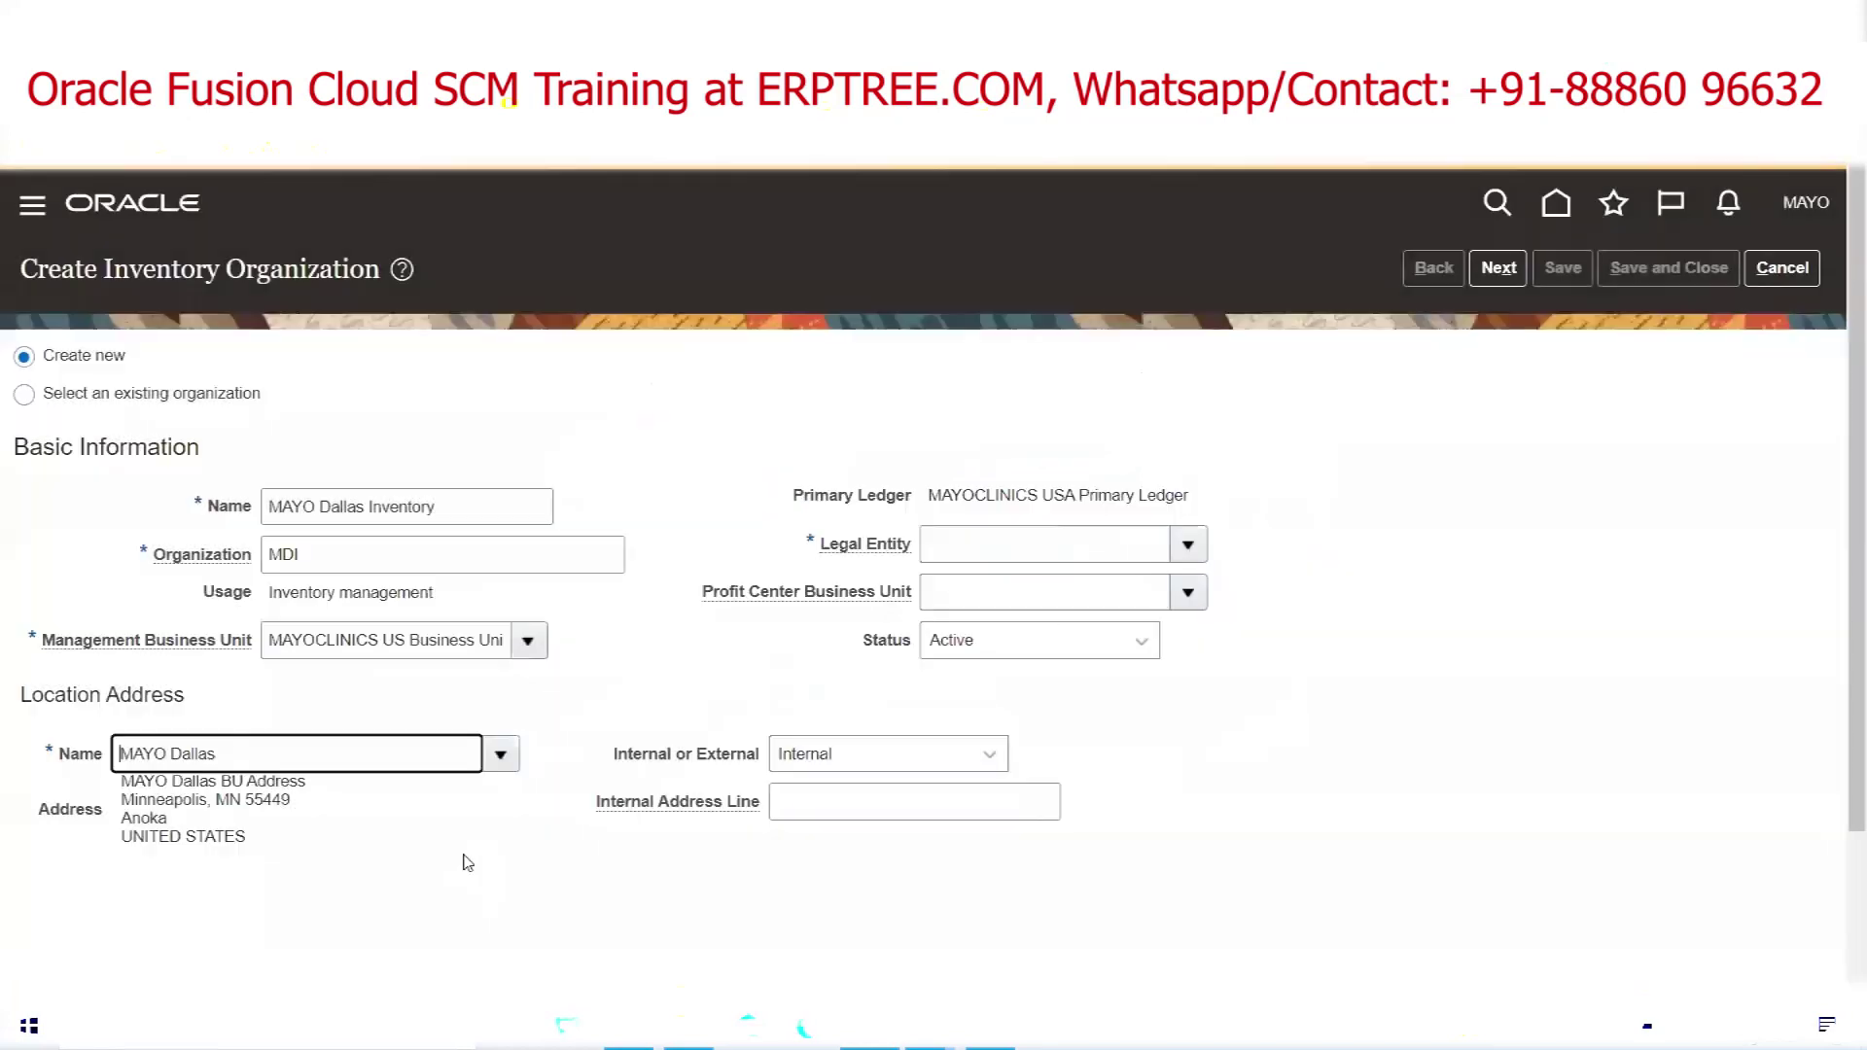
click(500, 754)
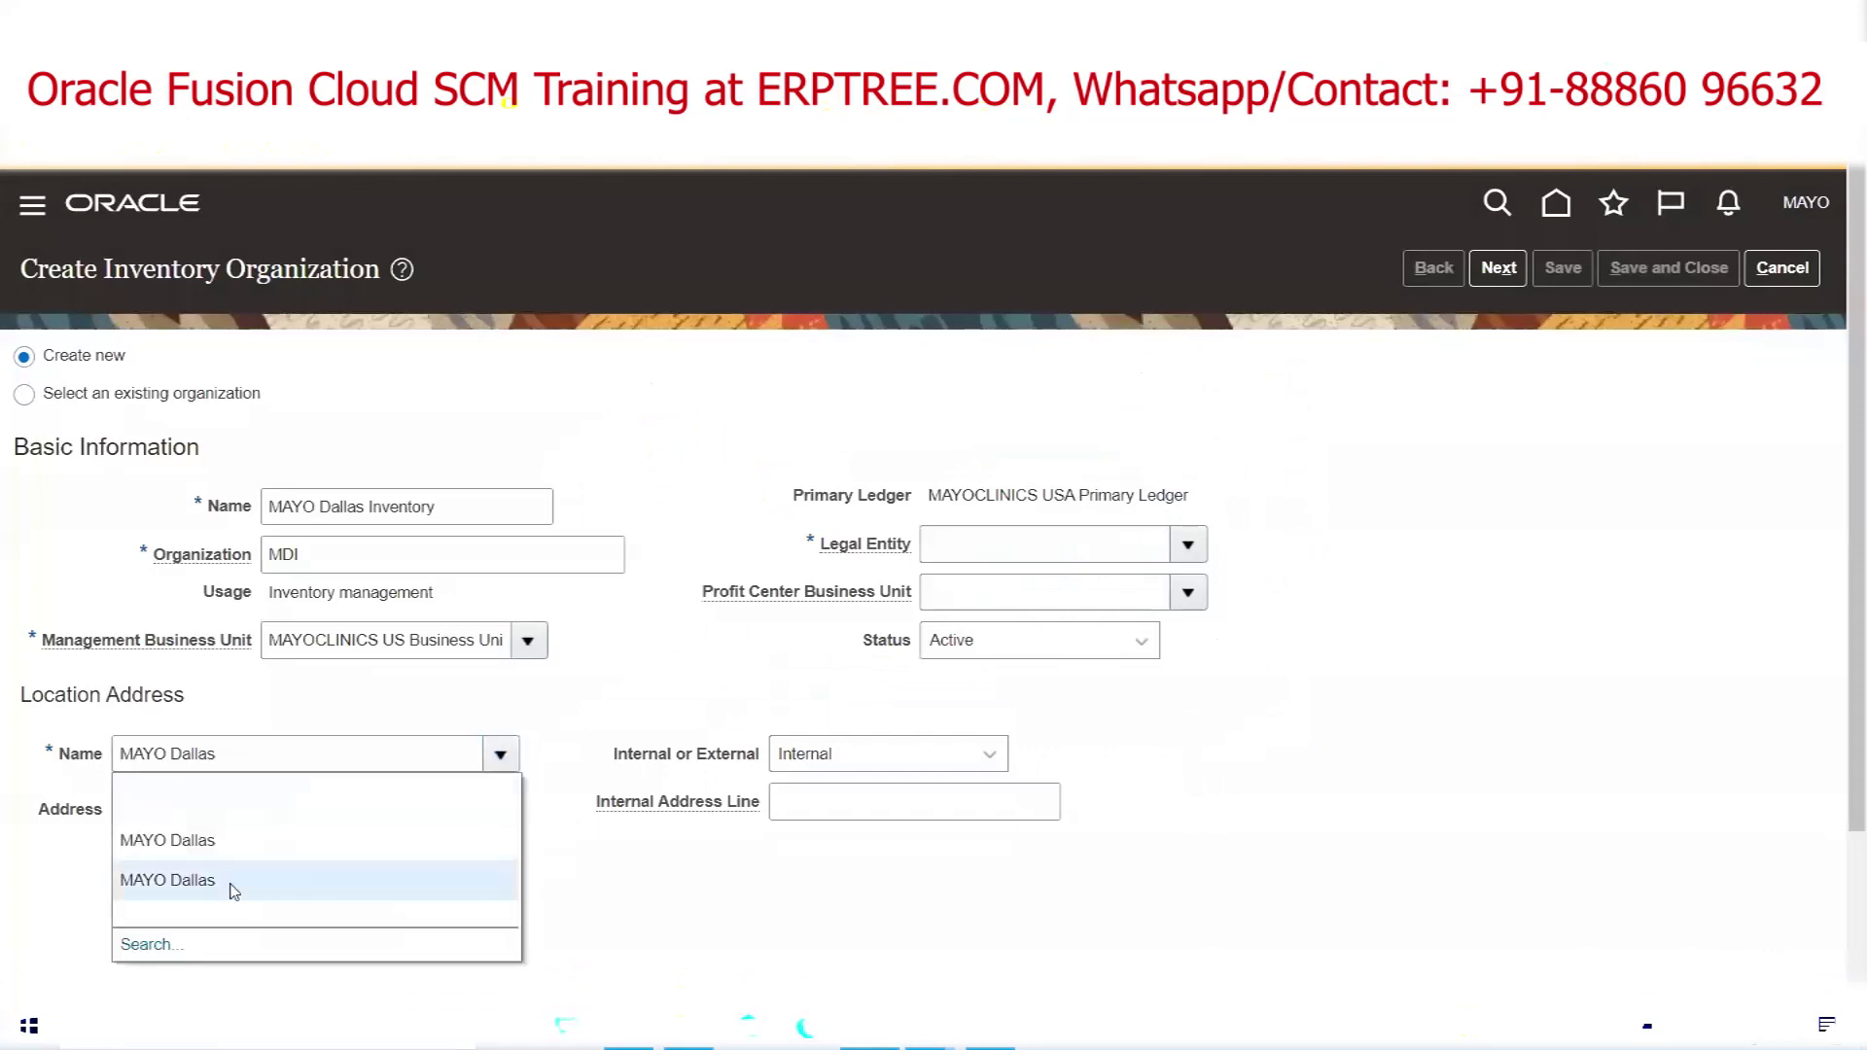
click(230, 885)
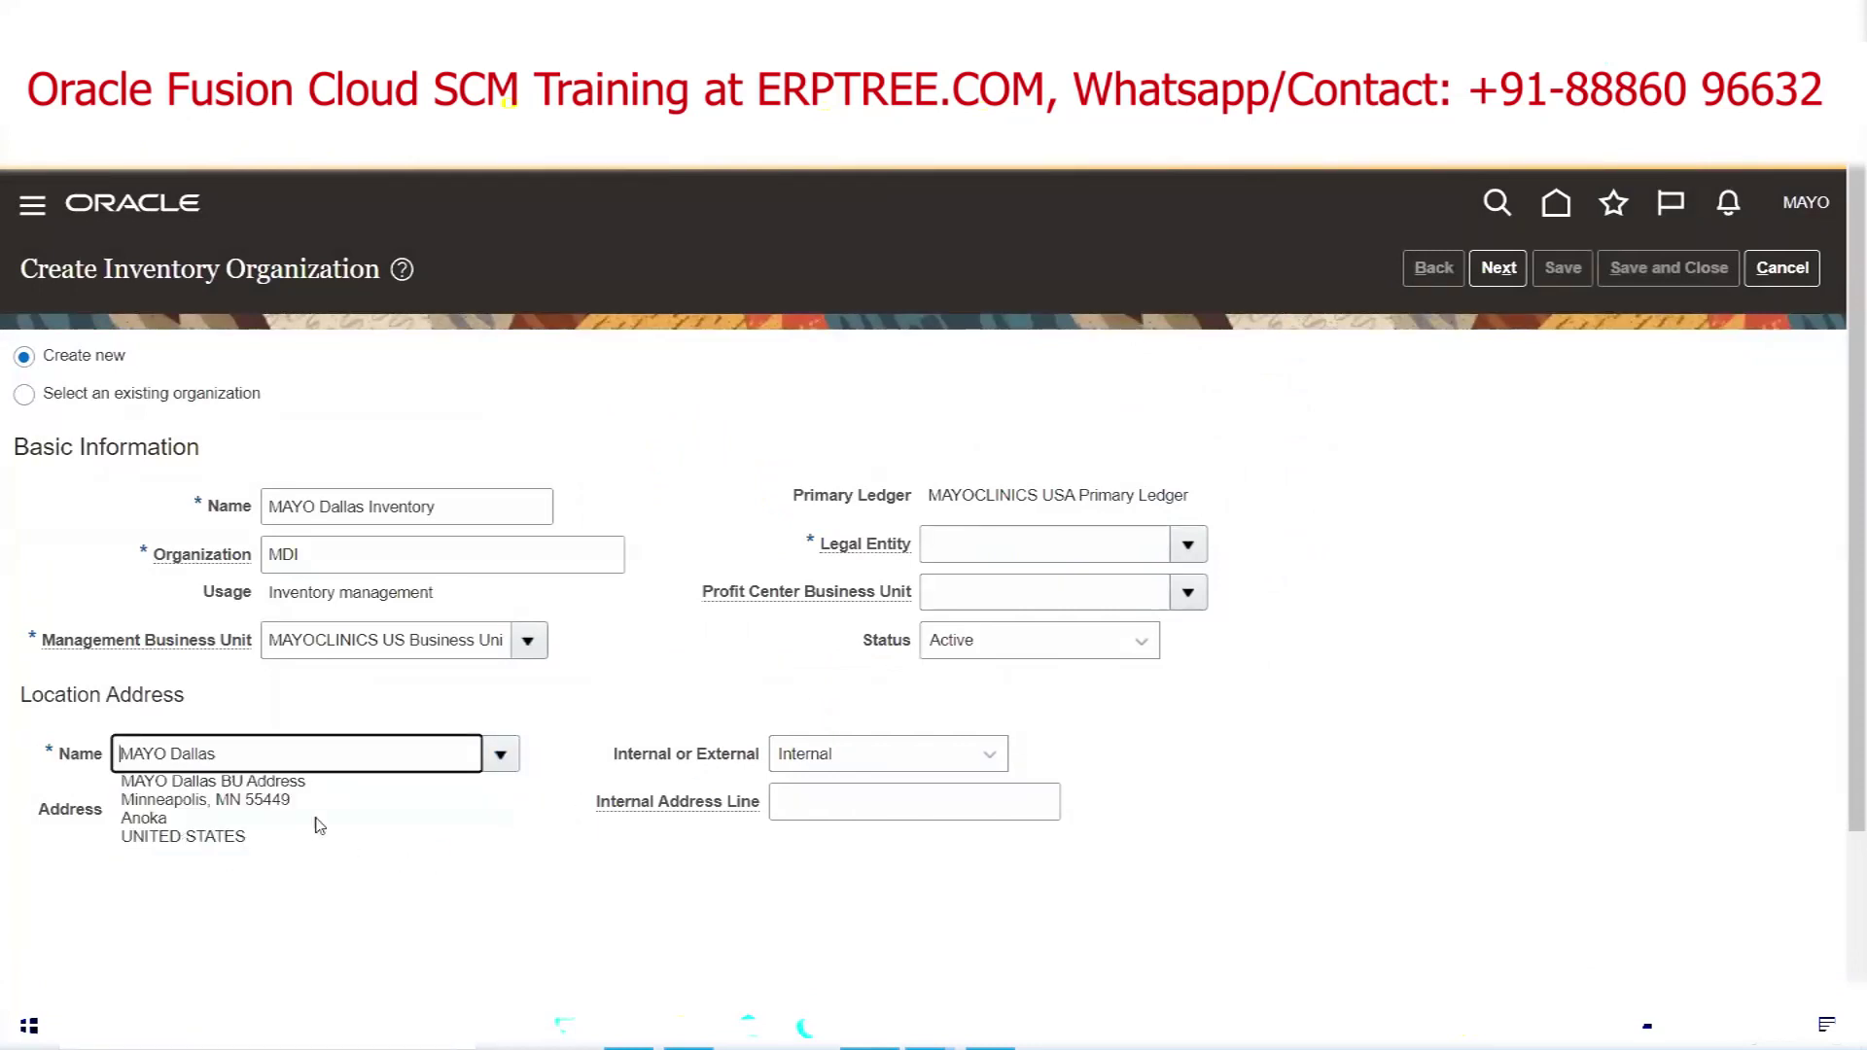
Search the location details for MAYO Dallas and try to assign a matching entry, repeating the search and selection once
click(502, 756)
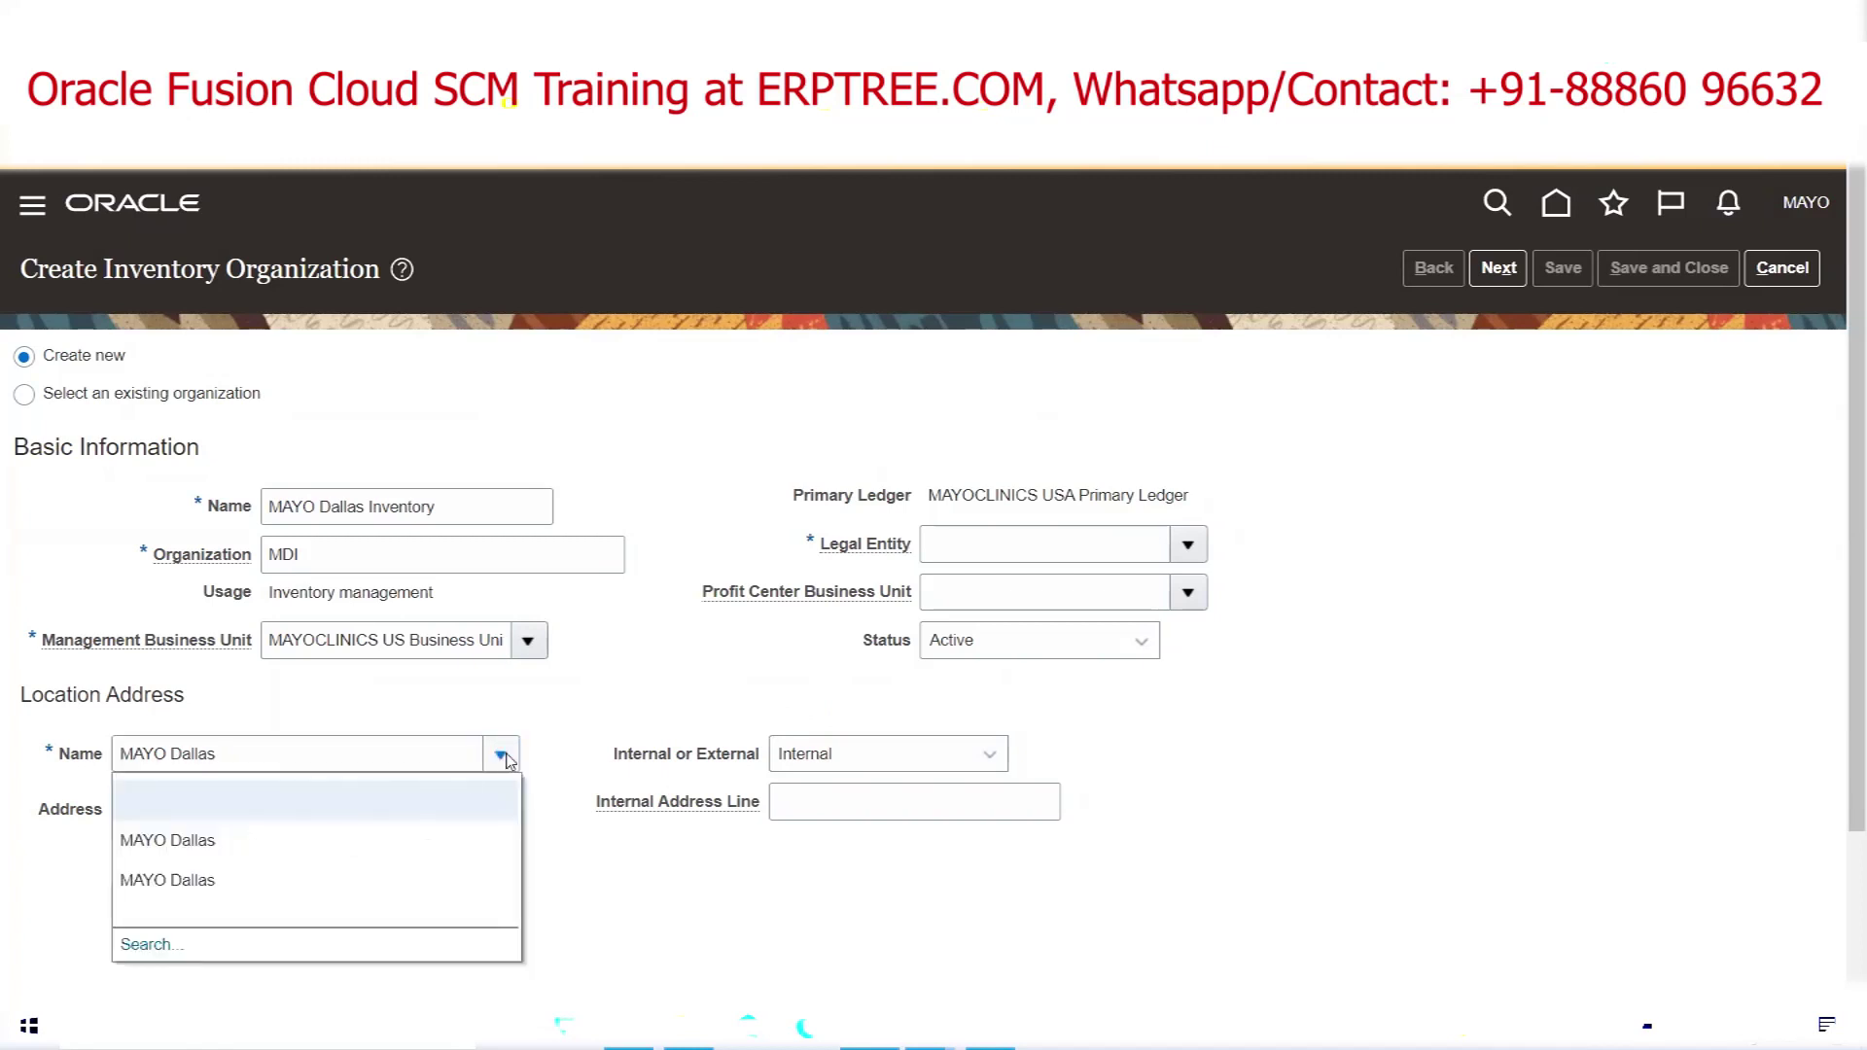
click(165, 941)
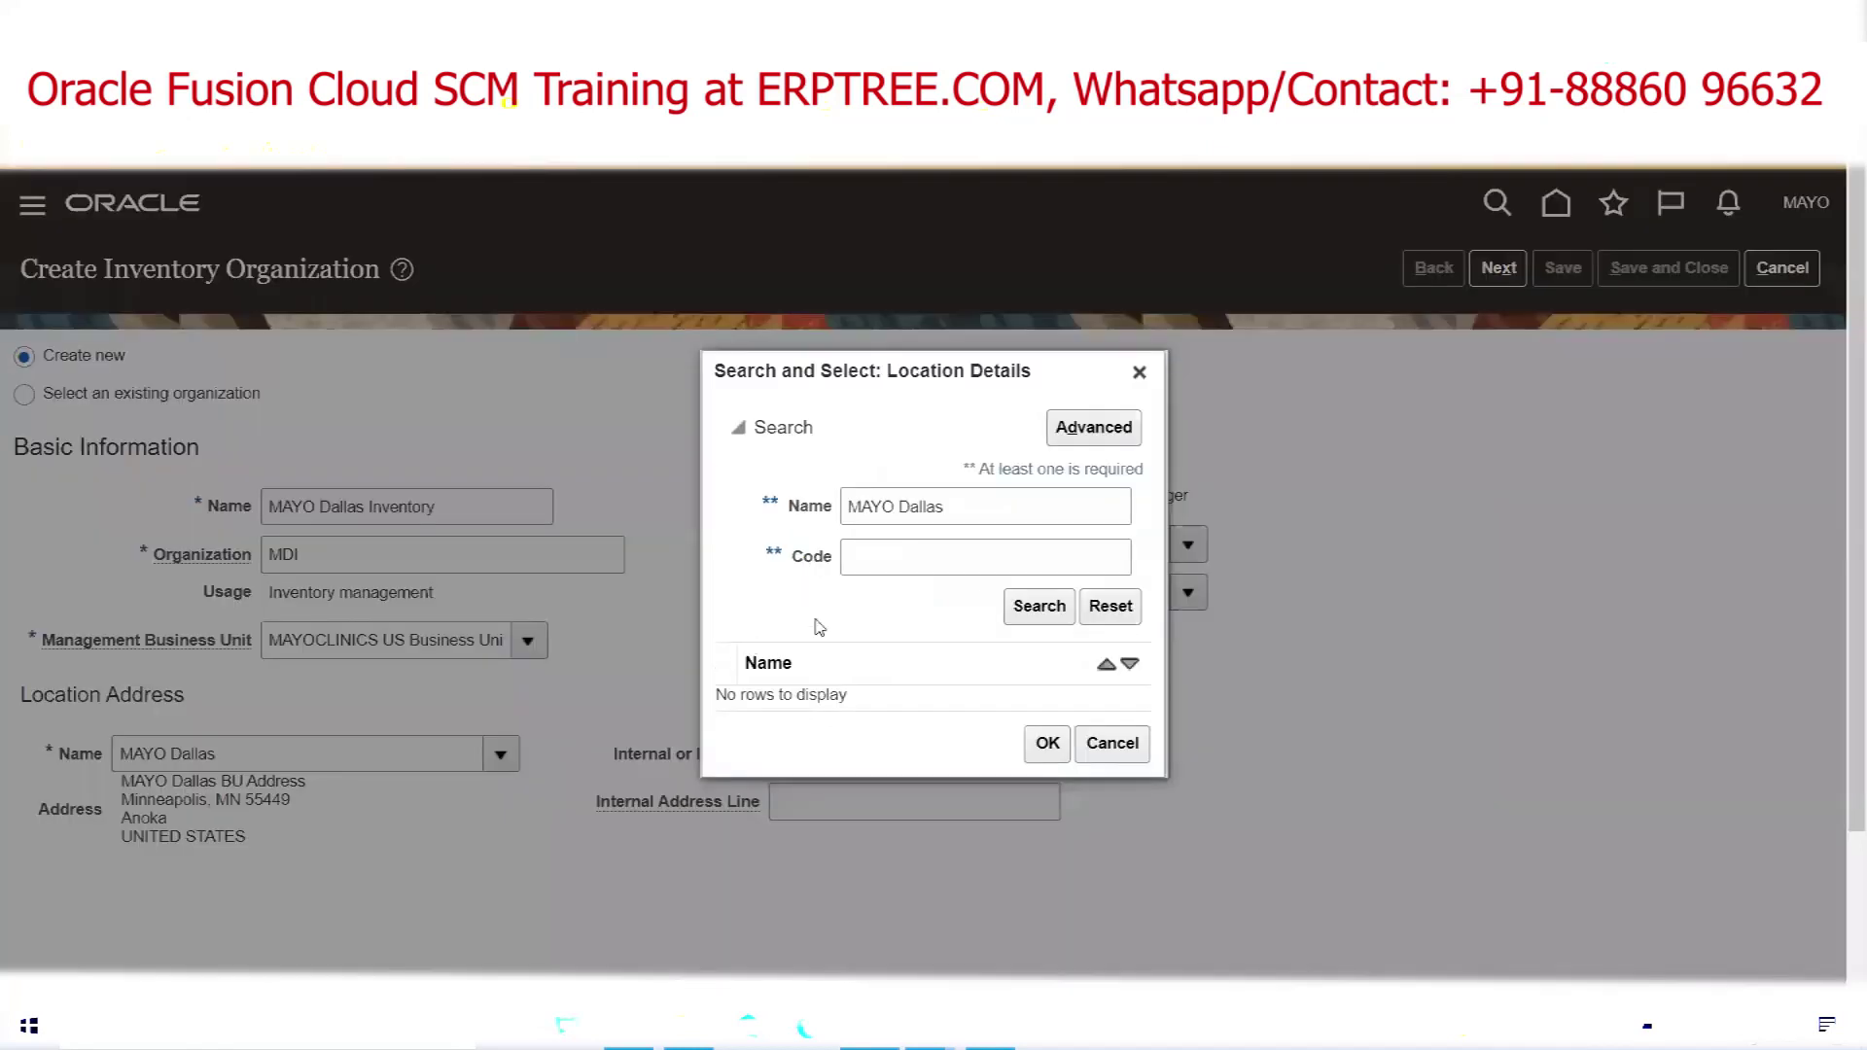
click(818, 717)
click(1039, 775)
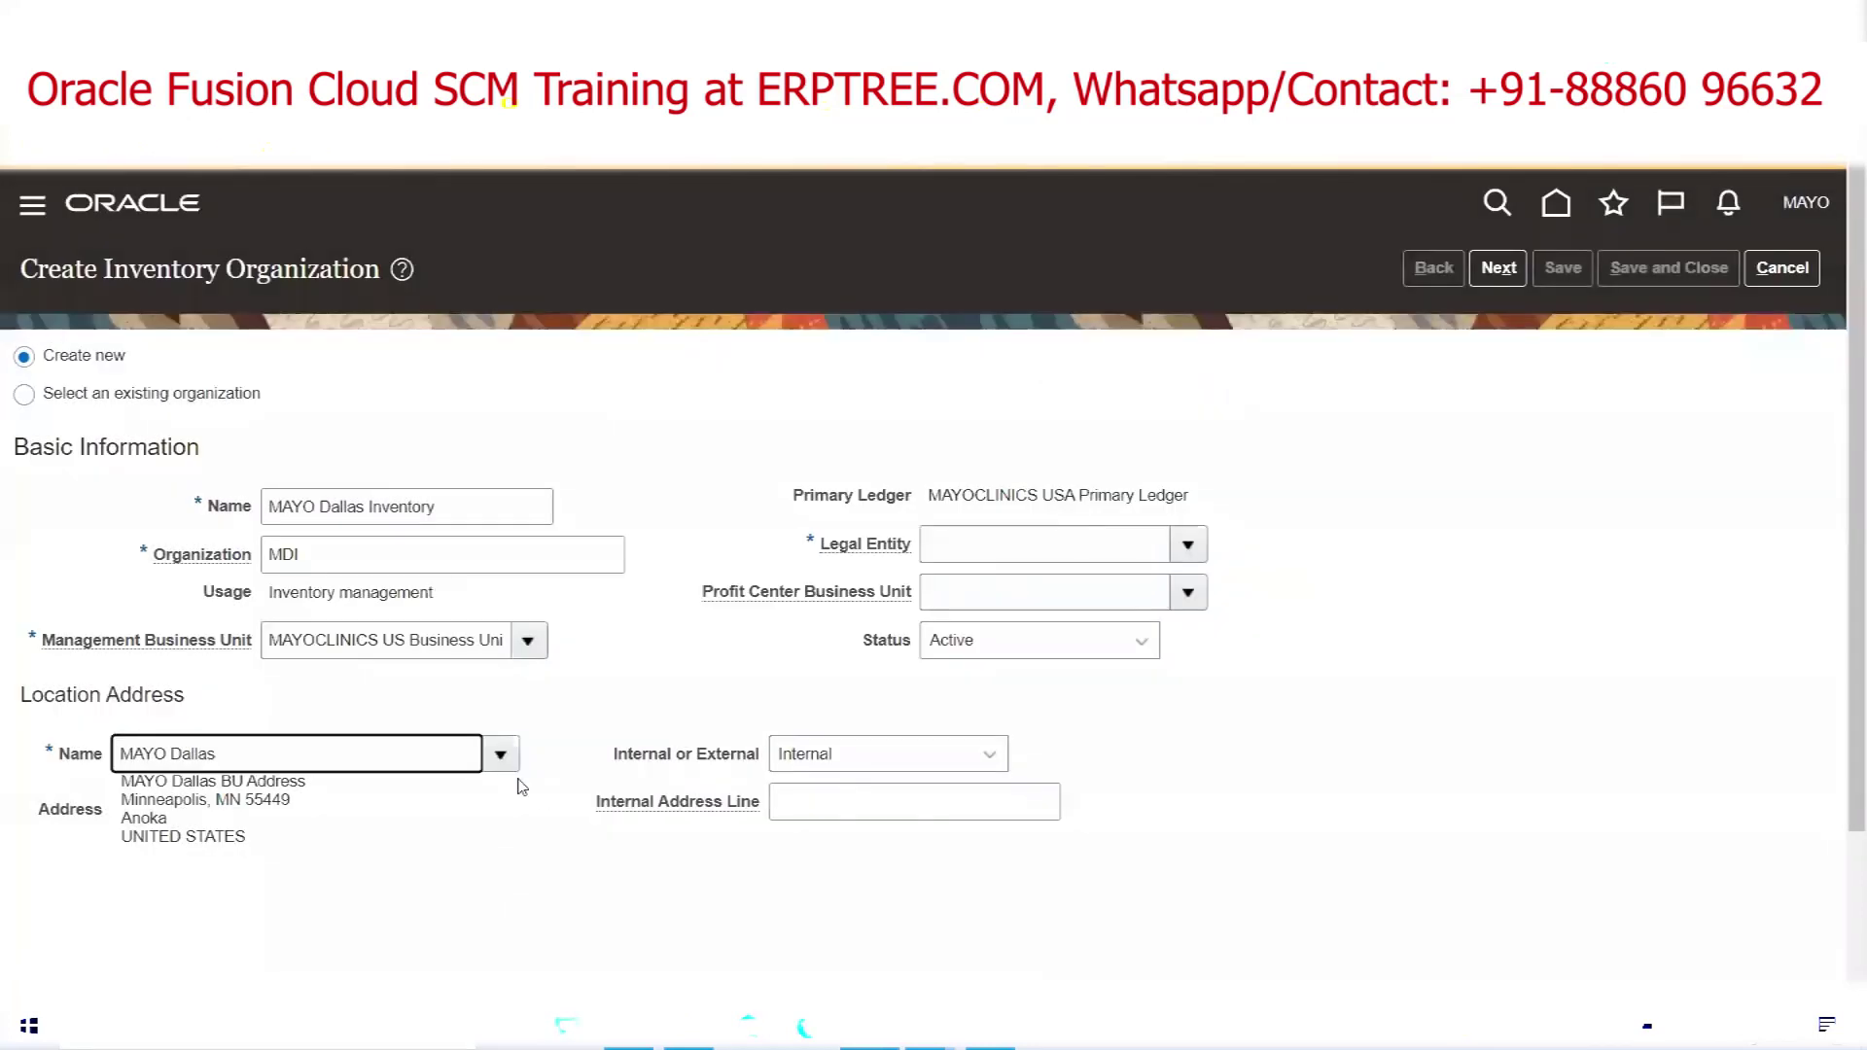
click(499, 755)
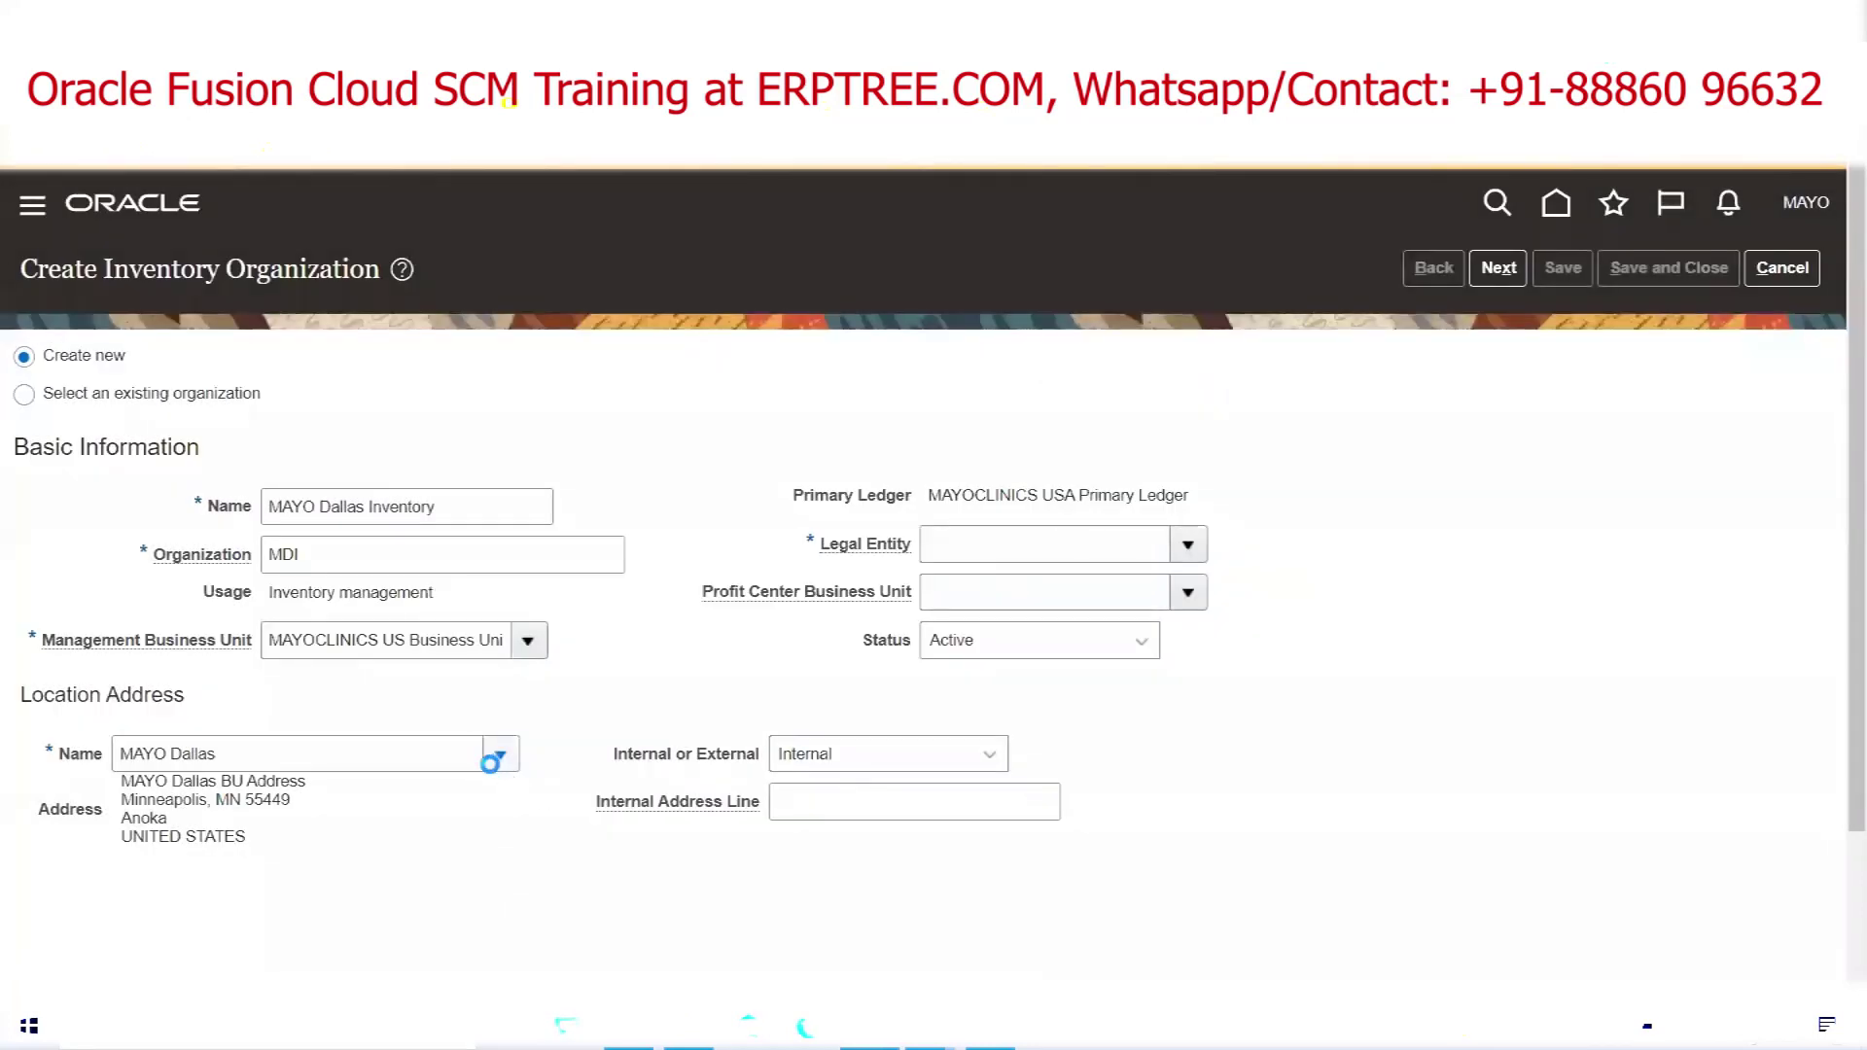
click(153, 943)
click(1035, 603)
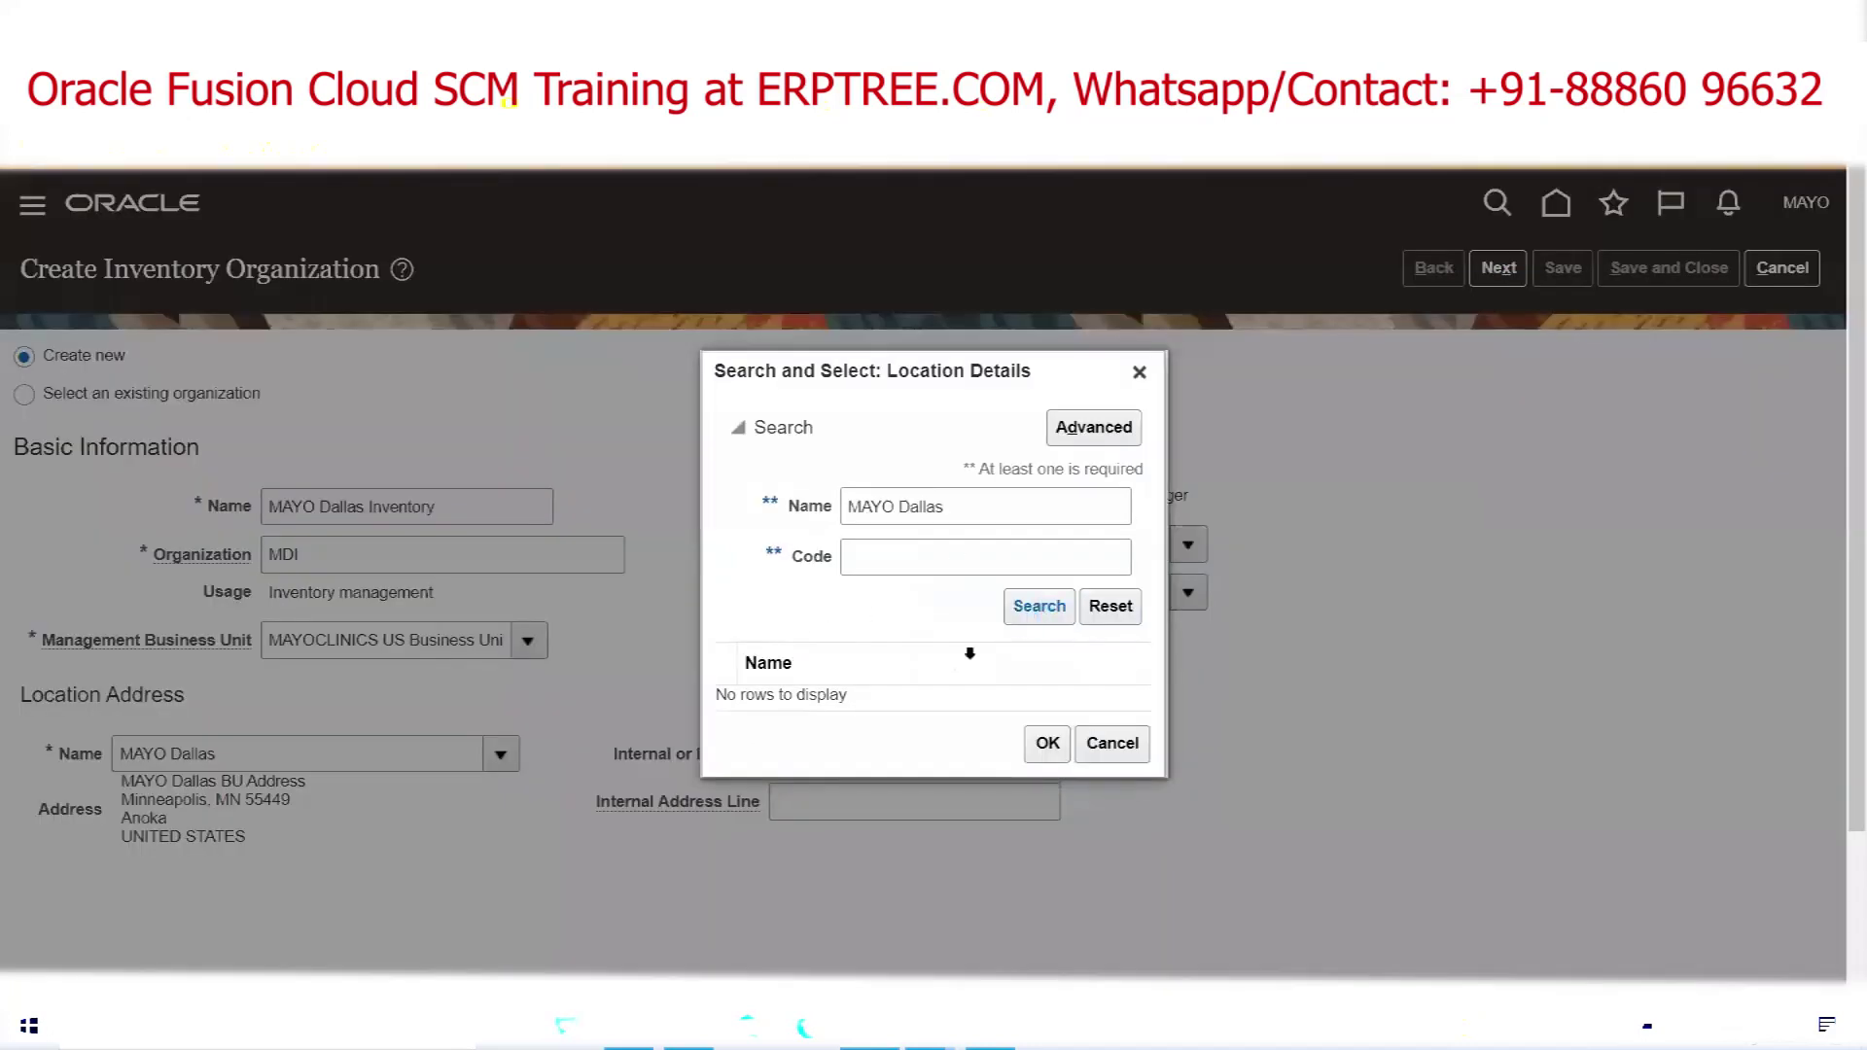
click(1048, 775)
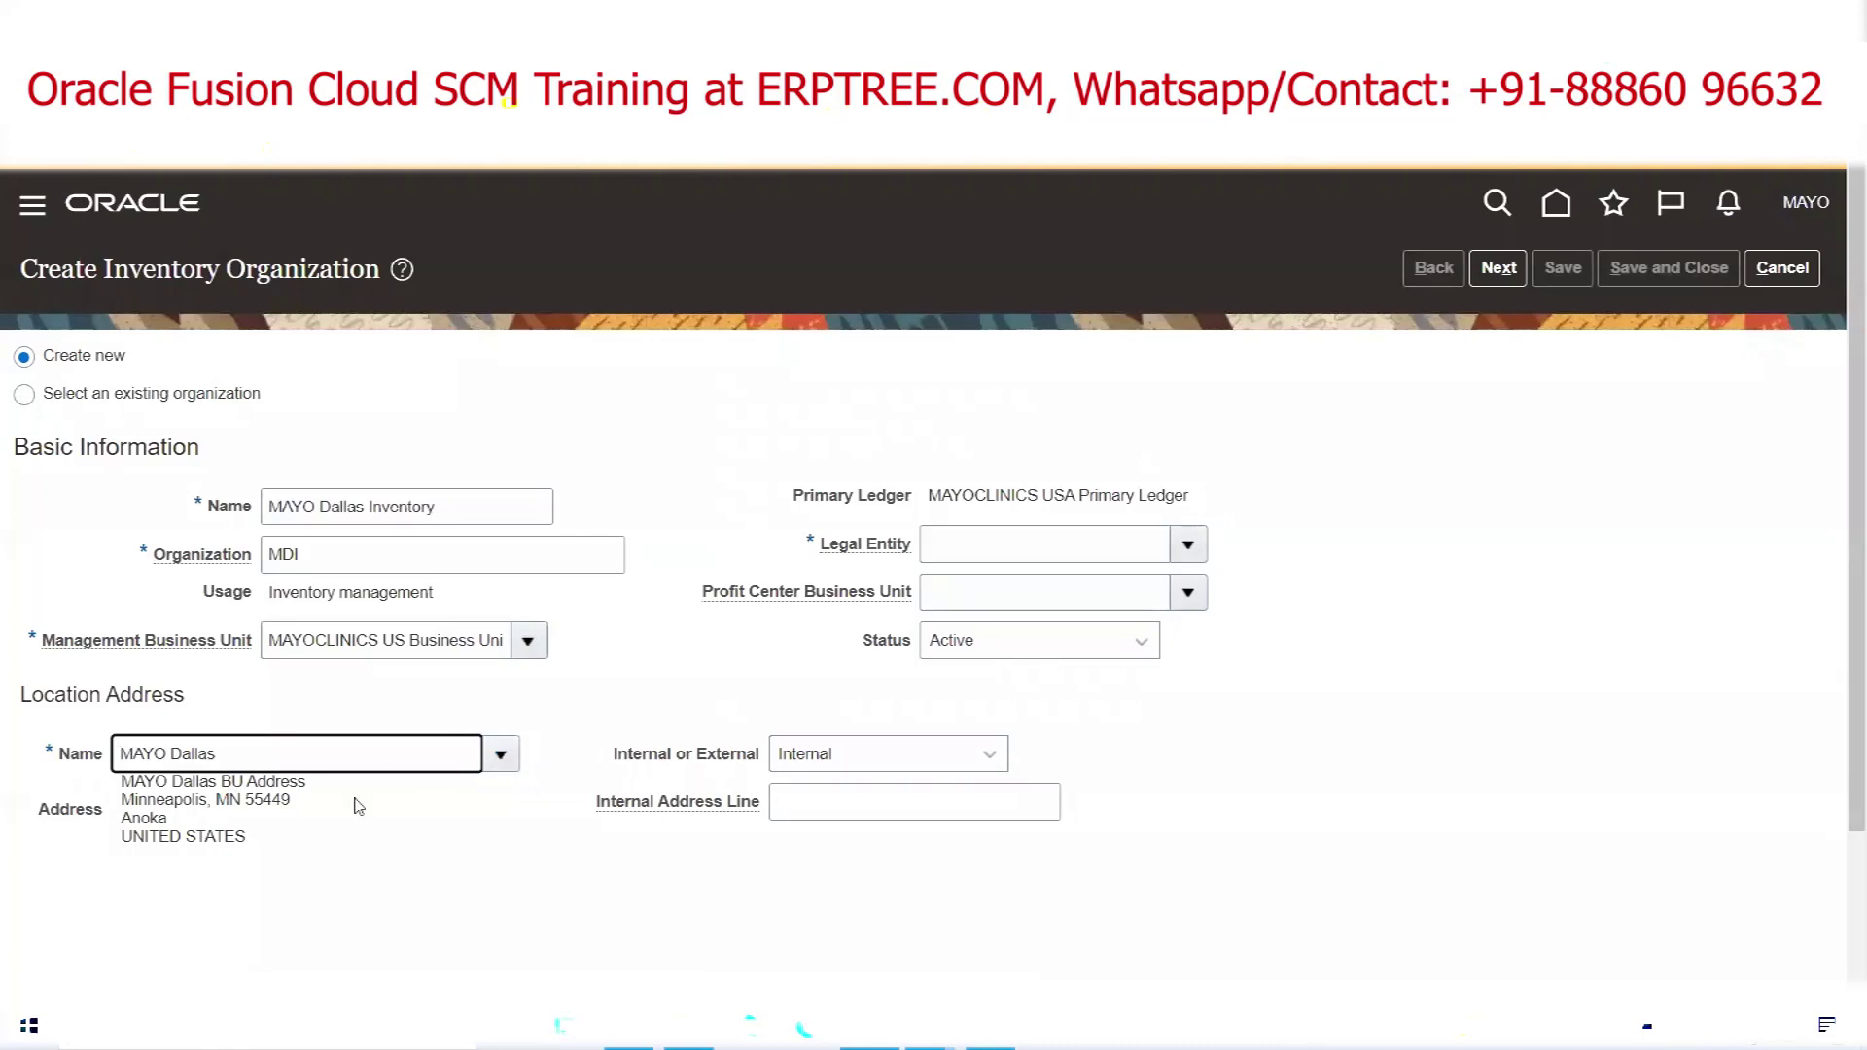
Run the MAYO Dallas location search once more and try one of the two matching entries
click(502, 756)
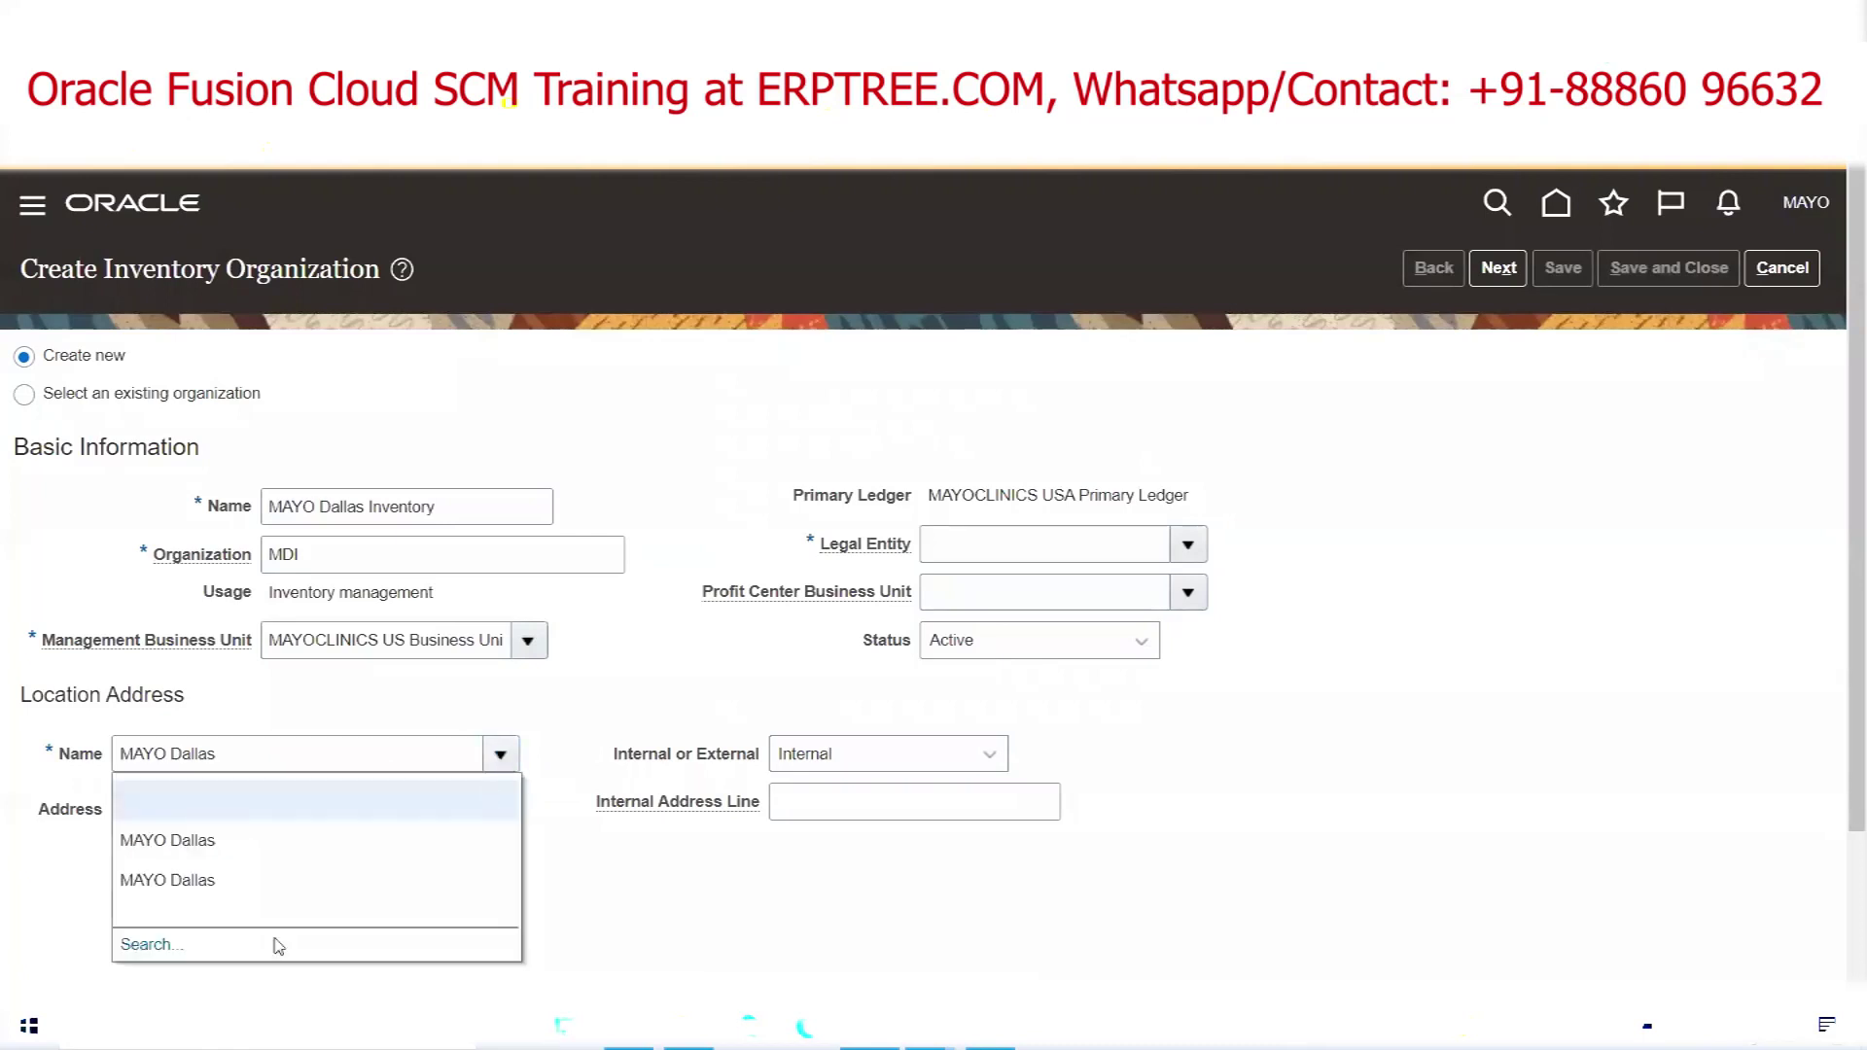
click(146, 944)
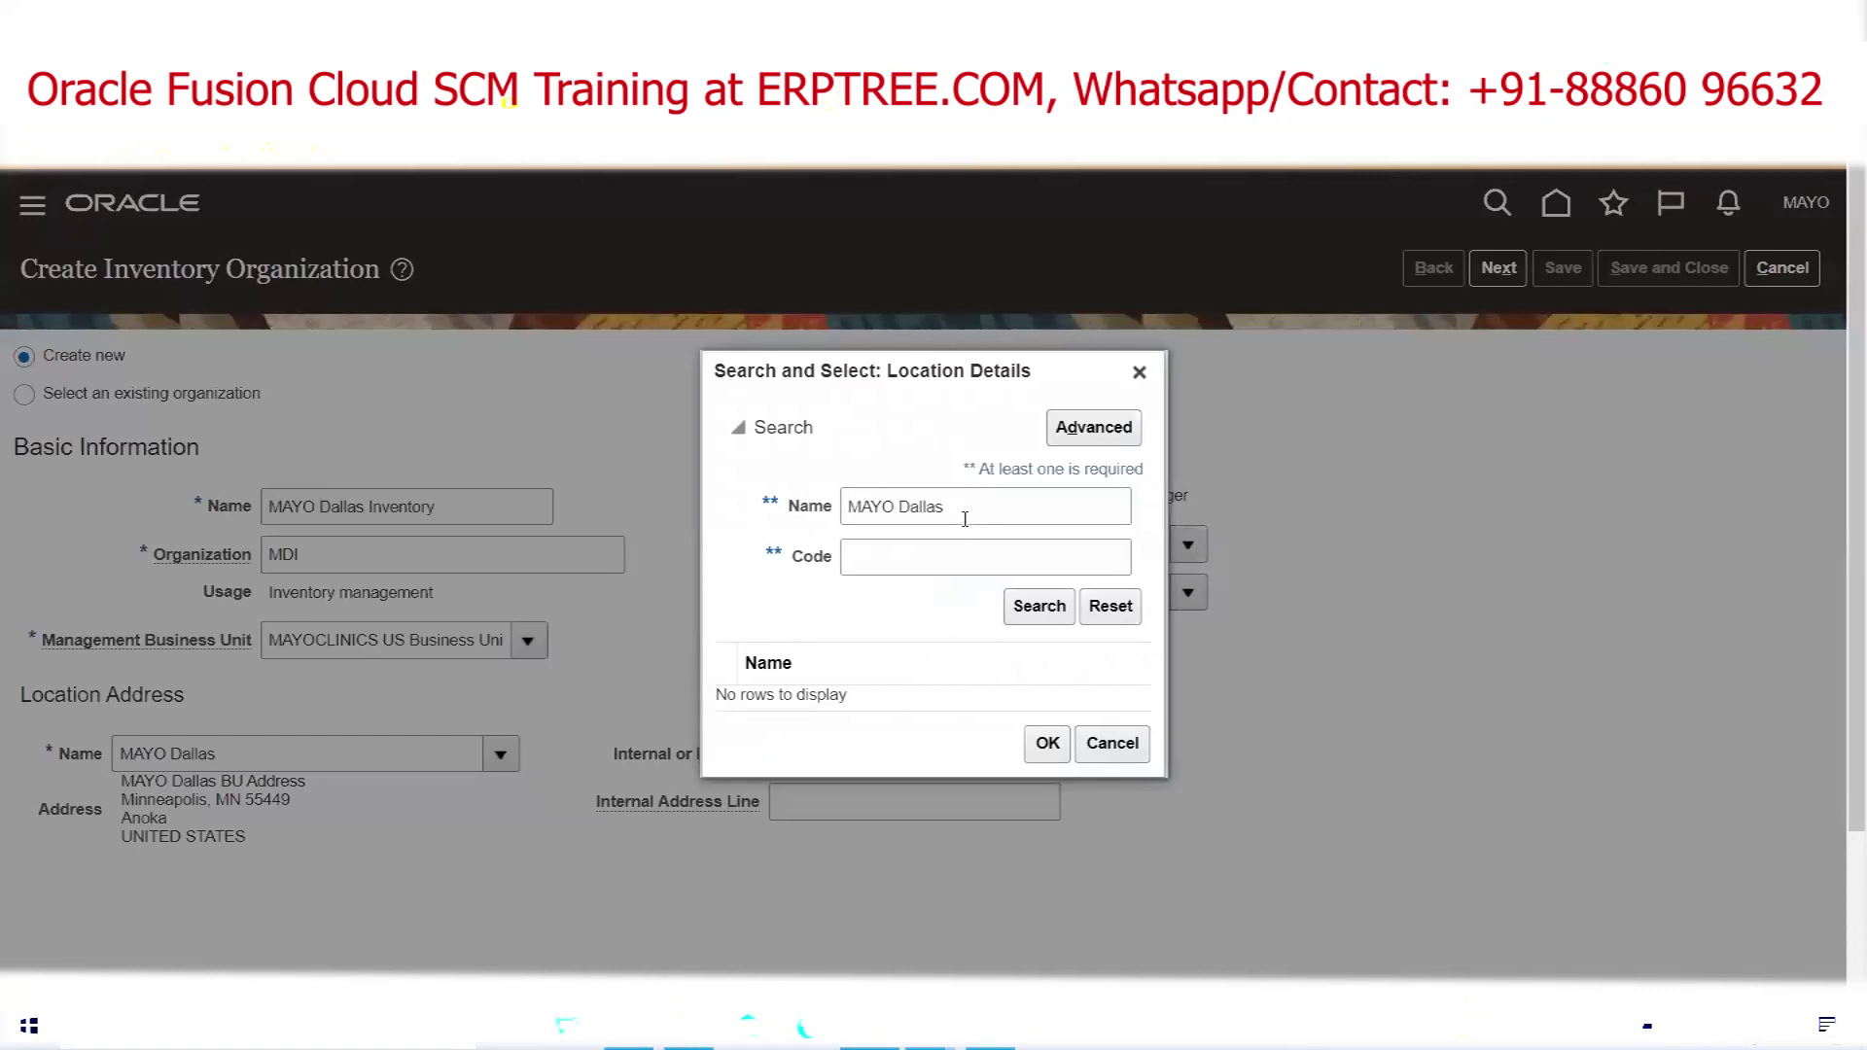
click(1040, 606)
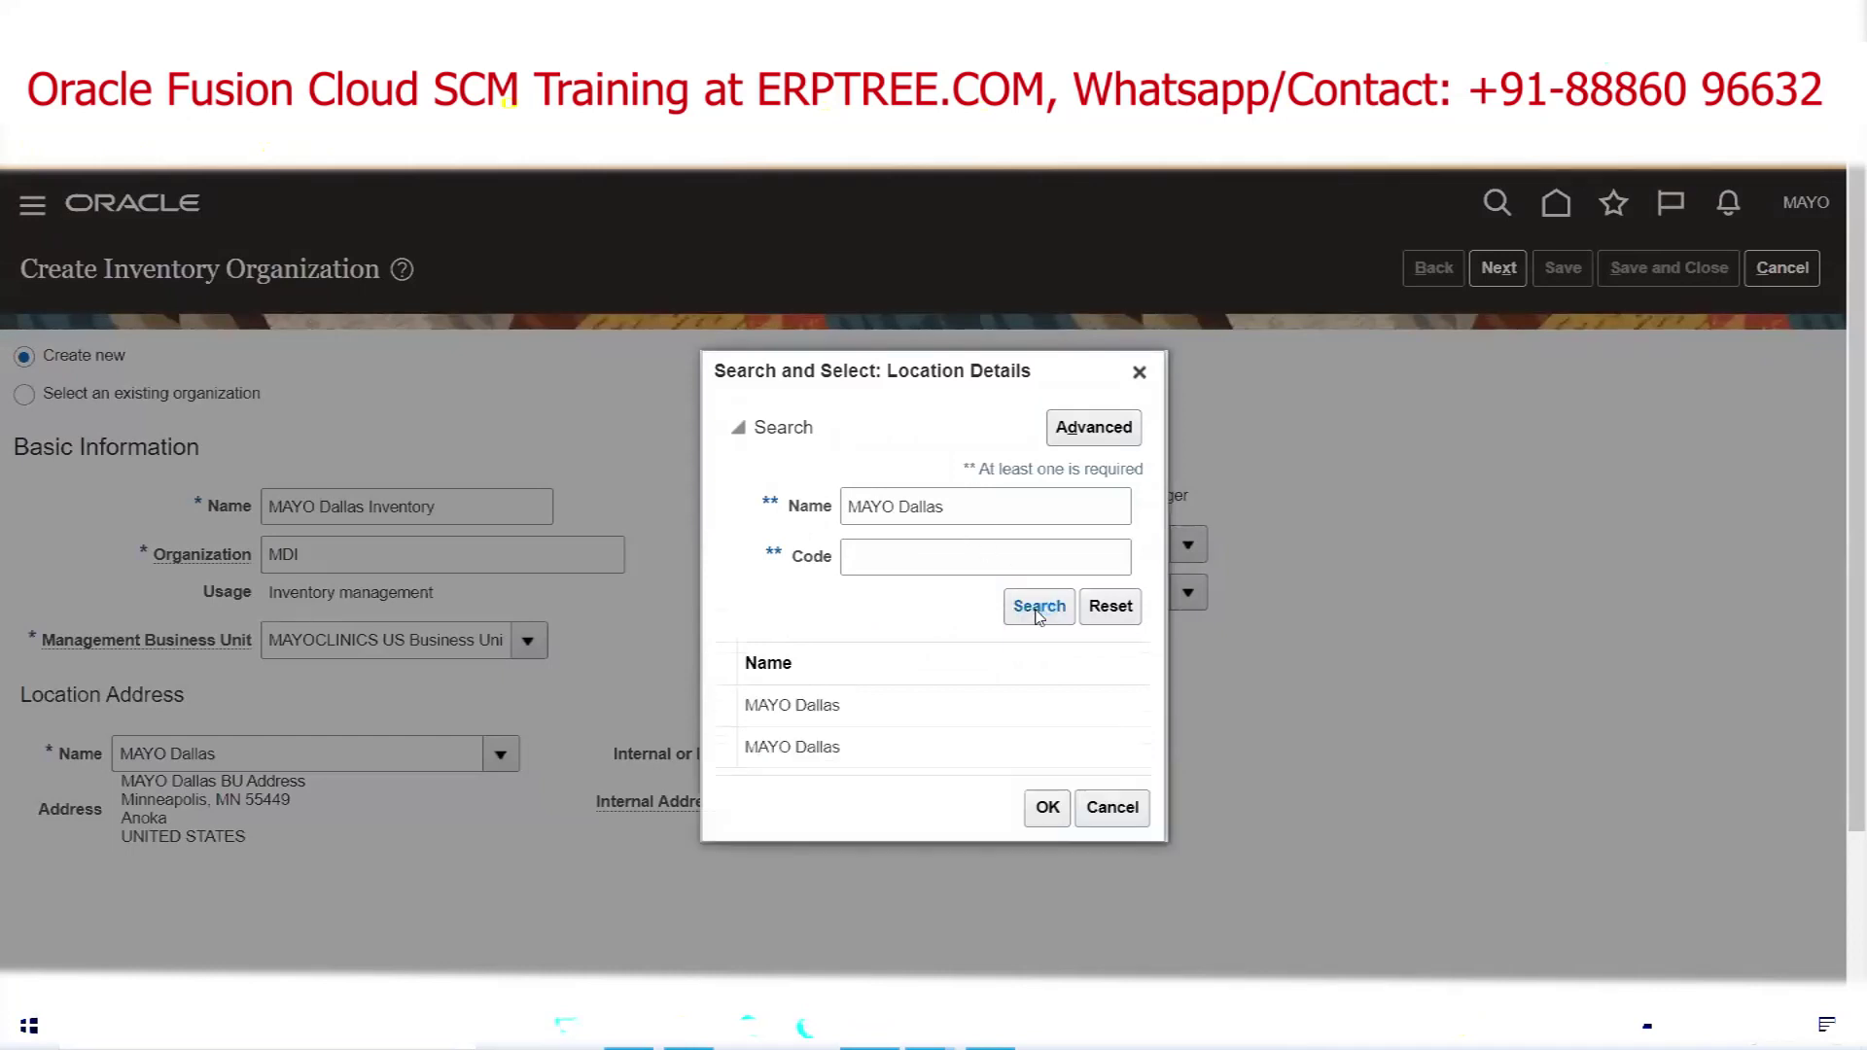
click(853, 724)
click(1047, 775)
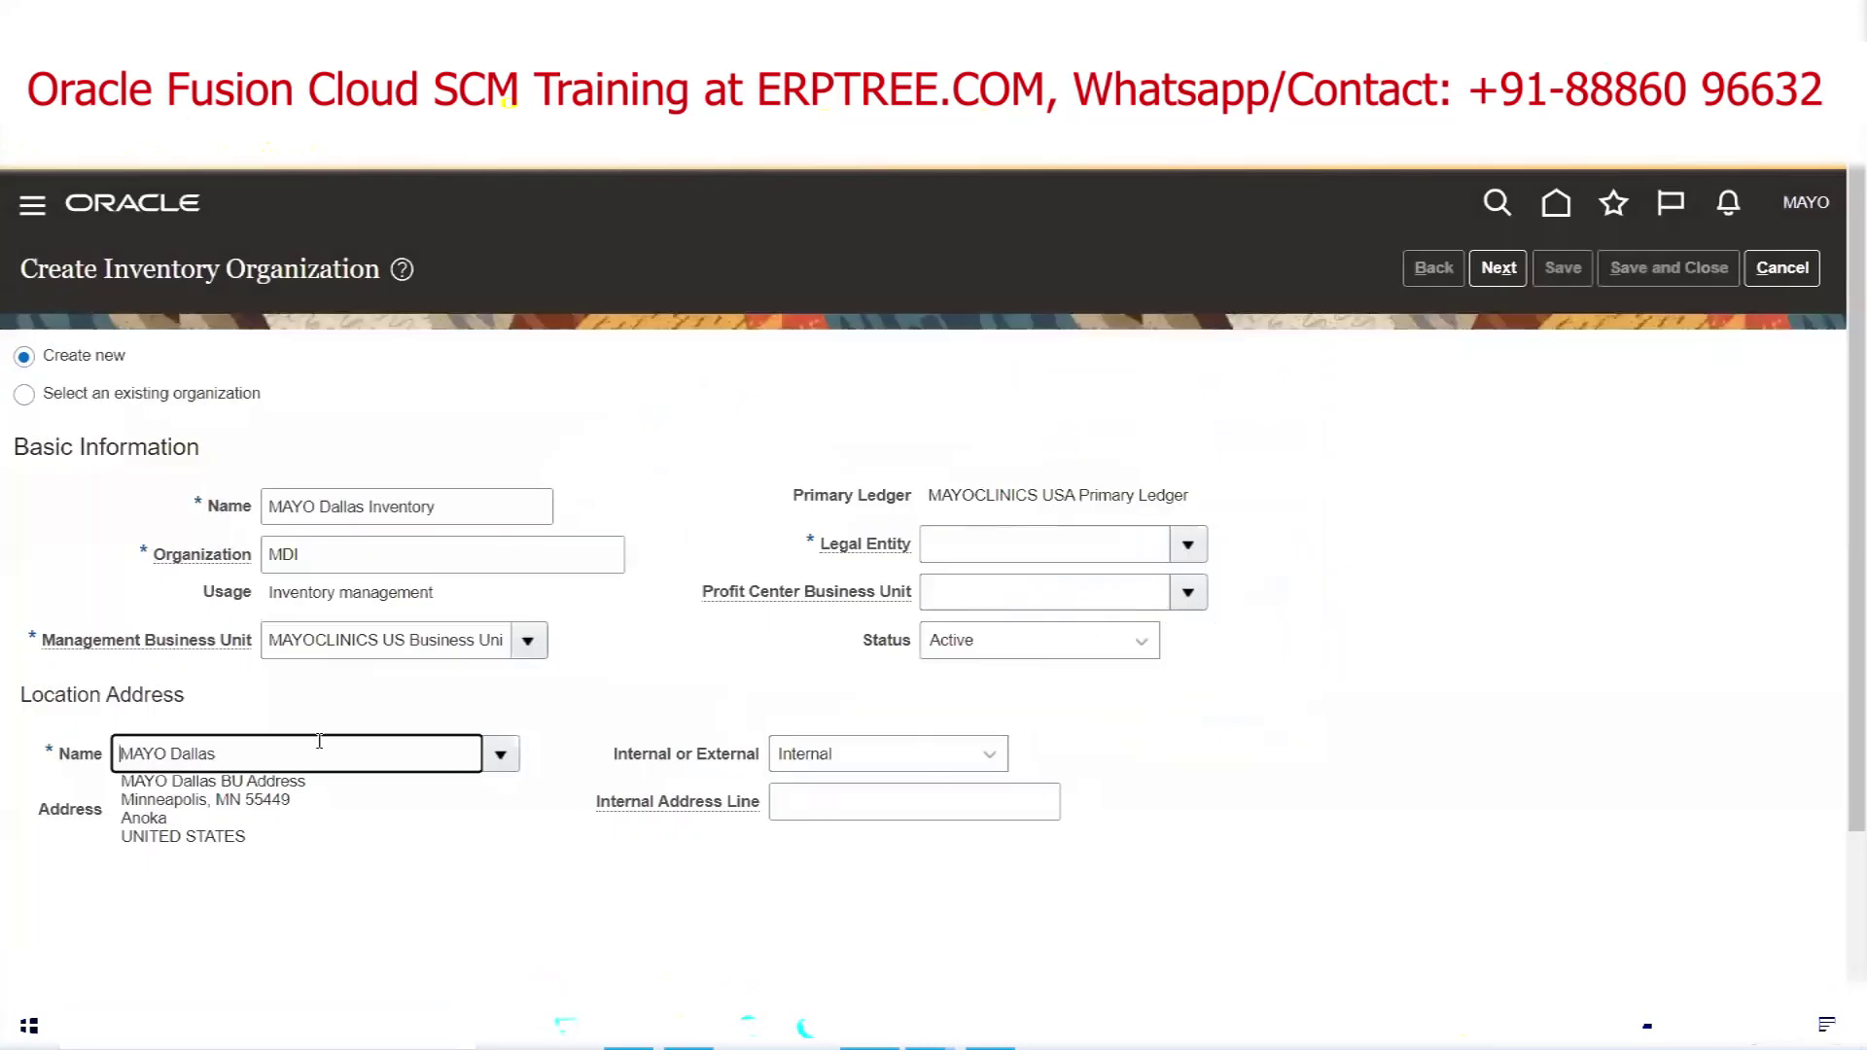
Clear the location name in the organization's location address
triple_click(319, 741)
click(319, 740)
key(BackSpace)
key(BackSpace)
key(BackSpace)
key(BackSpace)
key(BackSpace)
key(BackSpace)
key(BackSpace)
key(BackSpace)
Find the location through an advanced search on postal code 75252 and assign the matching MAYO Dallas entry to the organization
click(499, 754)
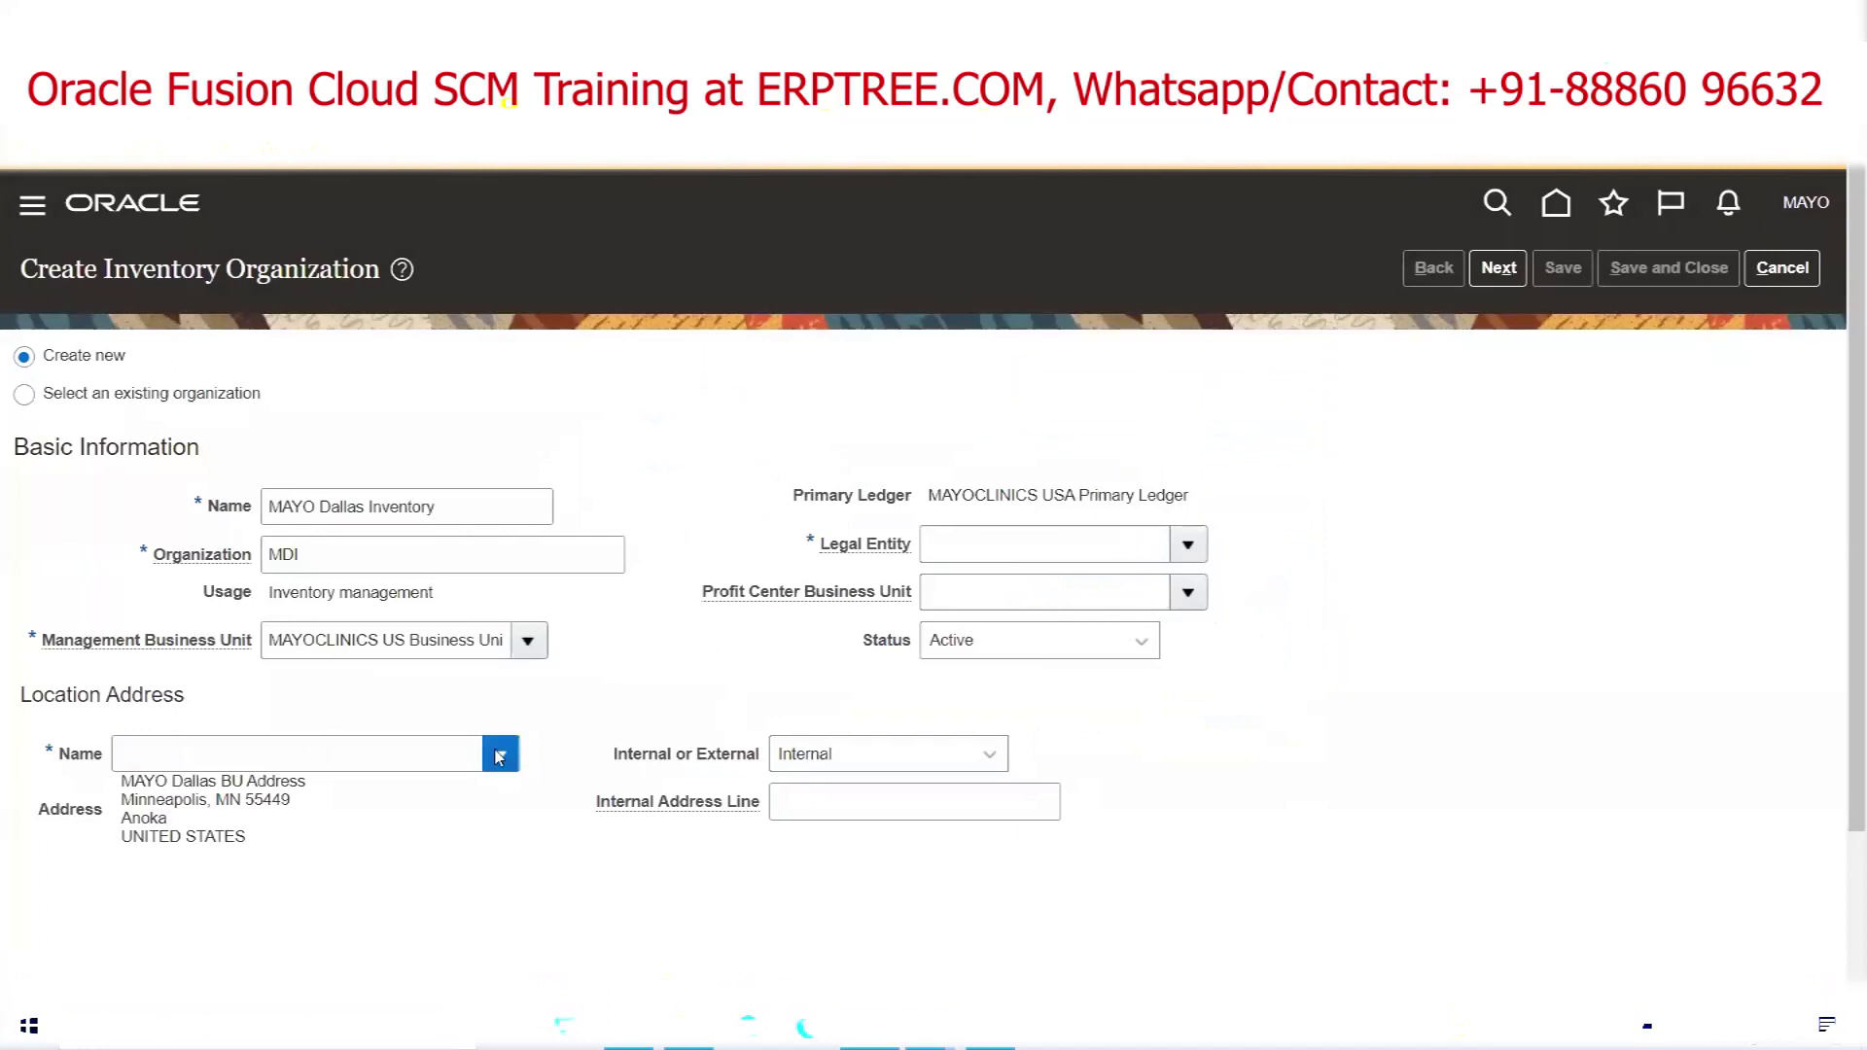
click(146, 944)
click(1093, 428)
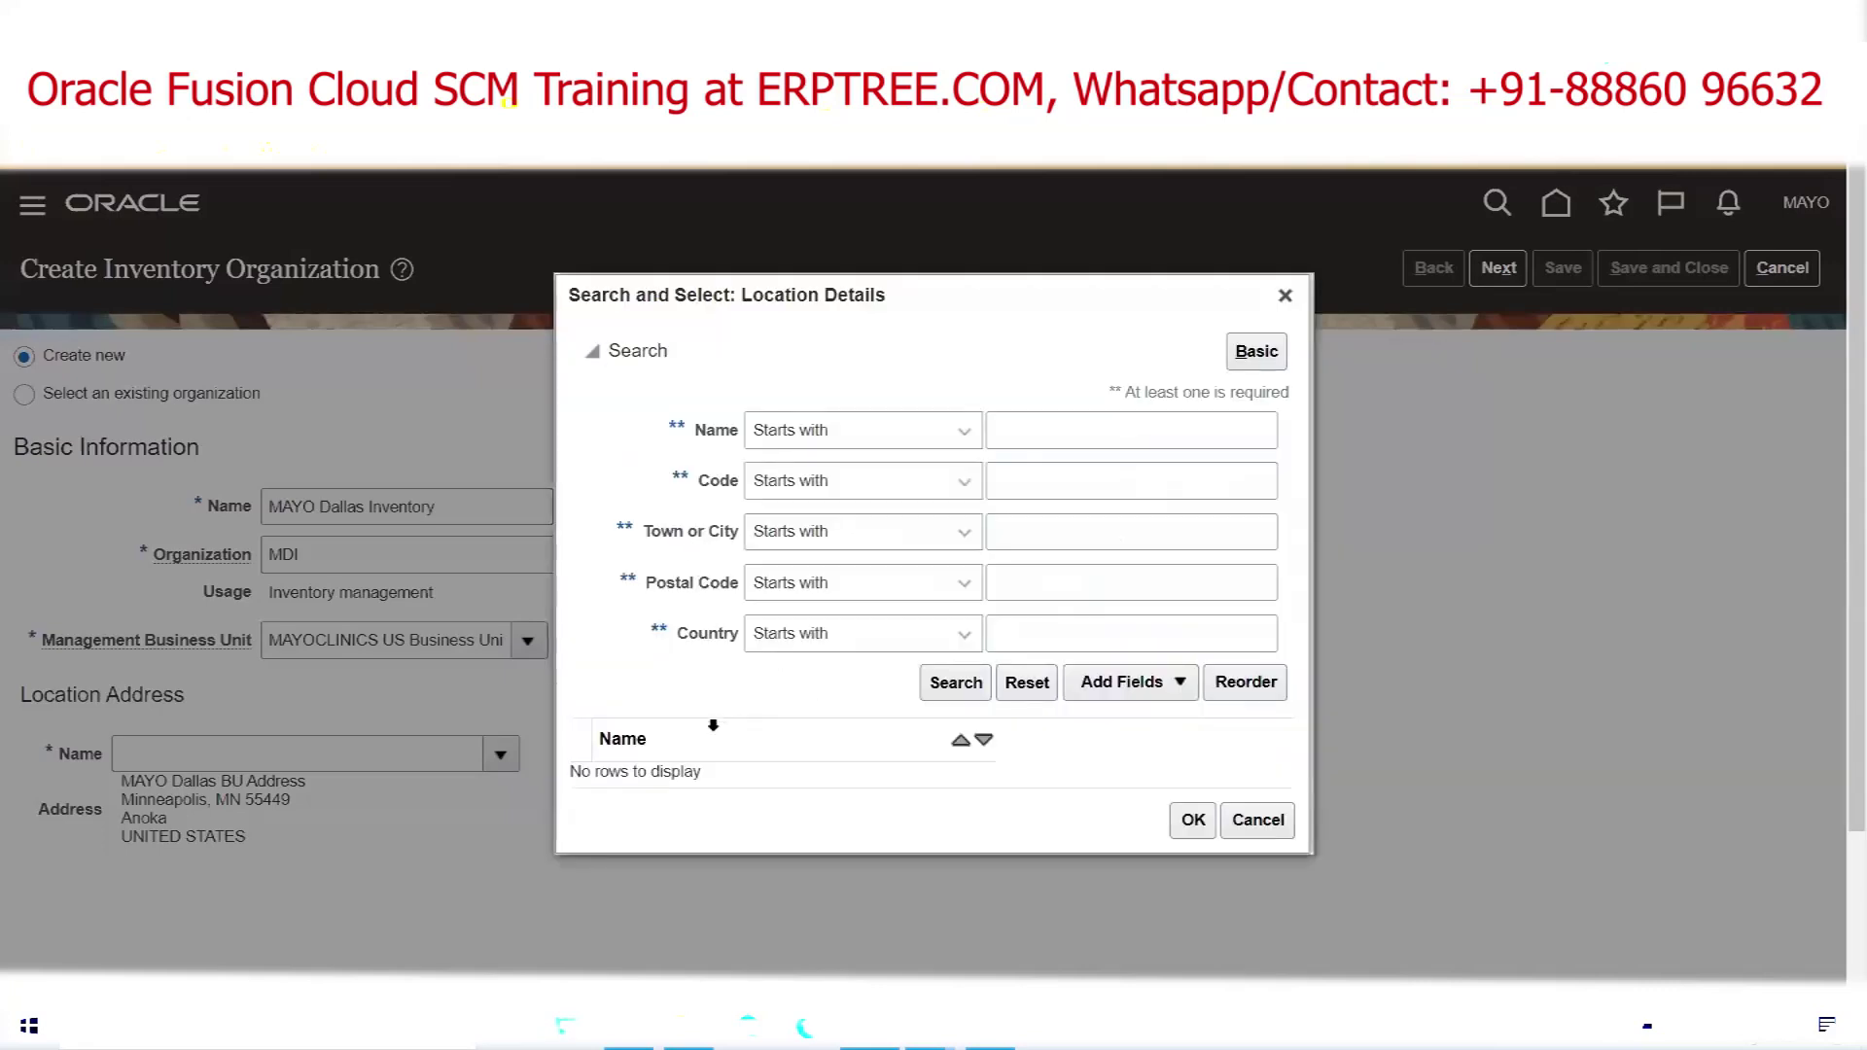
click(1055, 581)
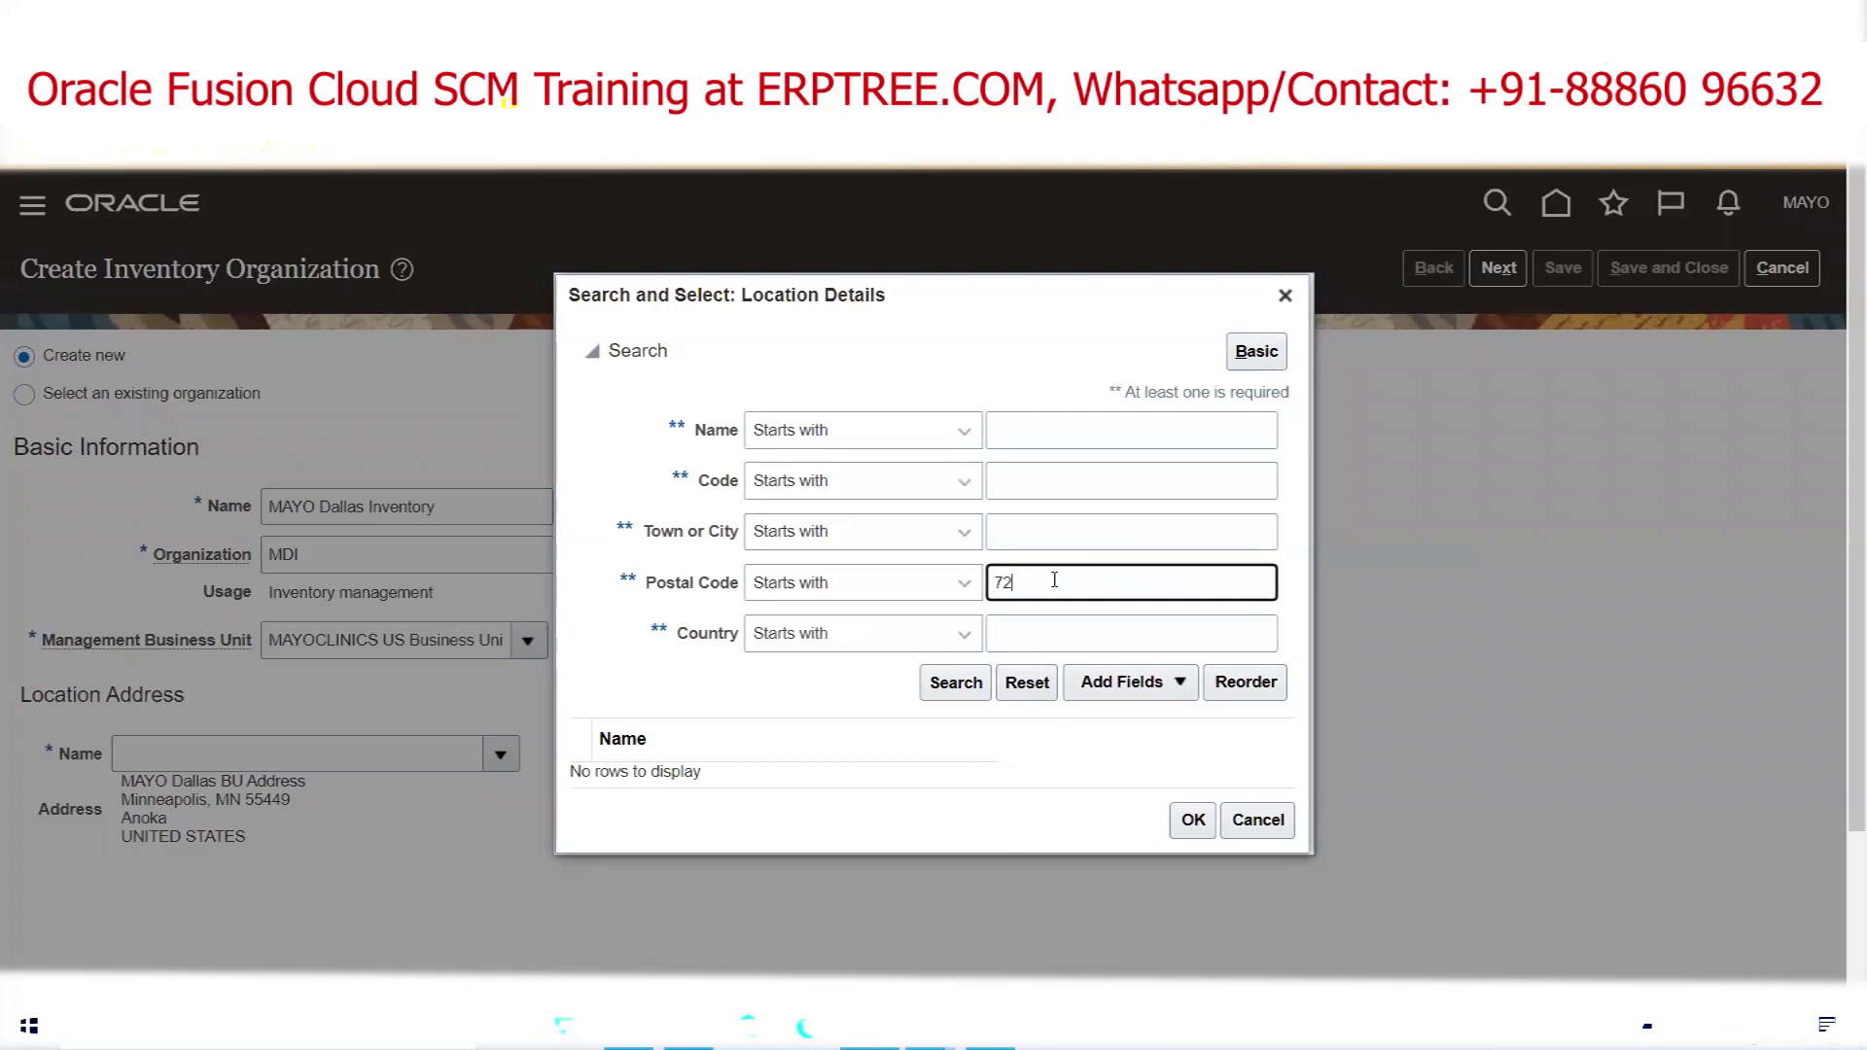
key(BackSpace)
text(5252)
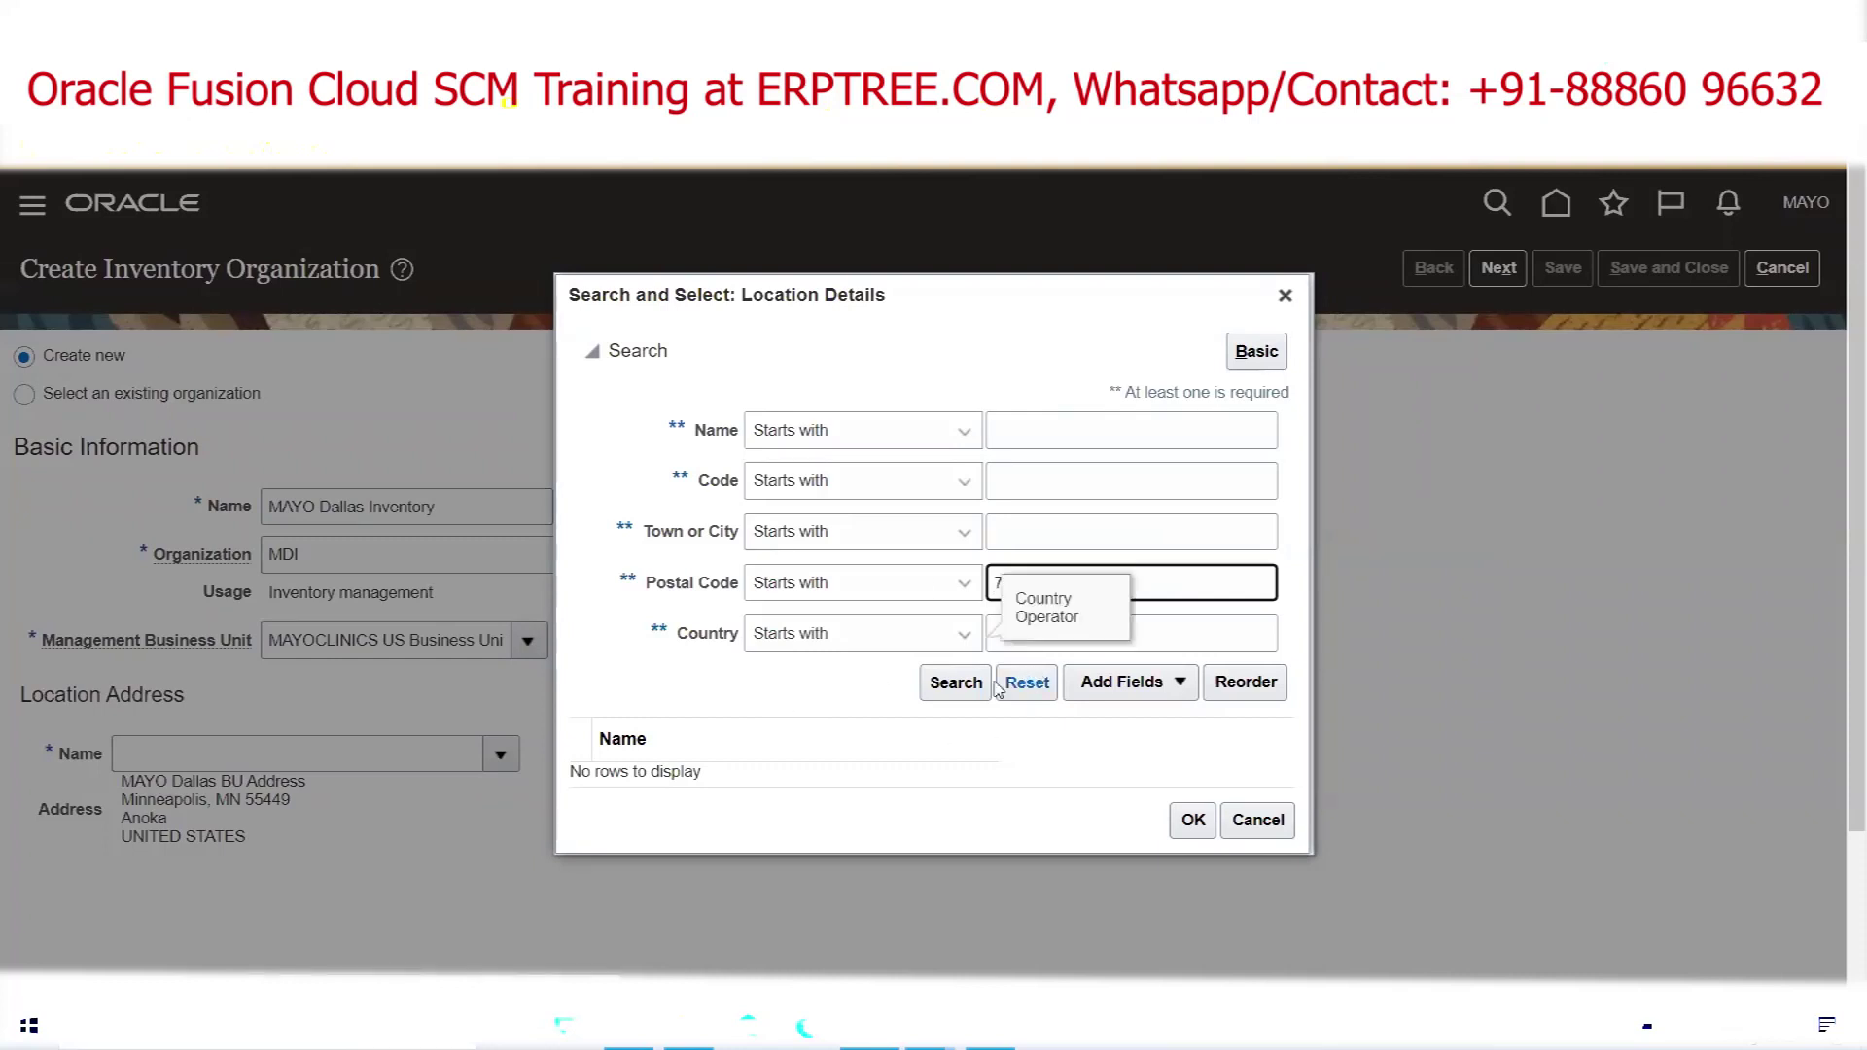
click(950, 685)
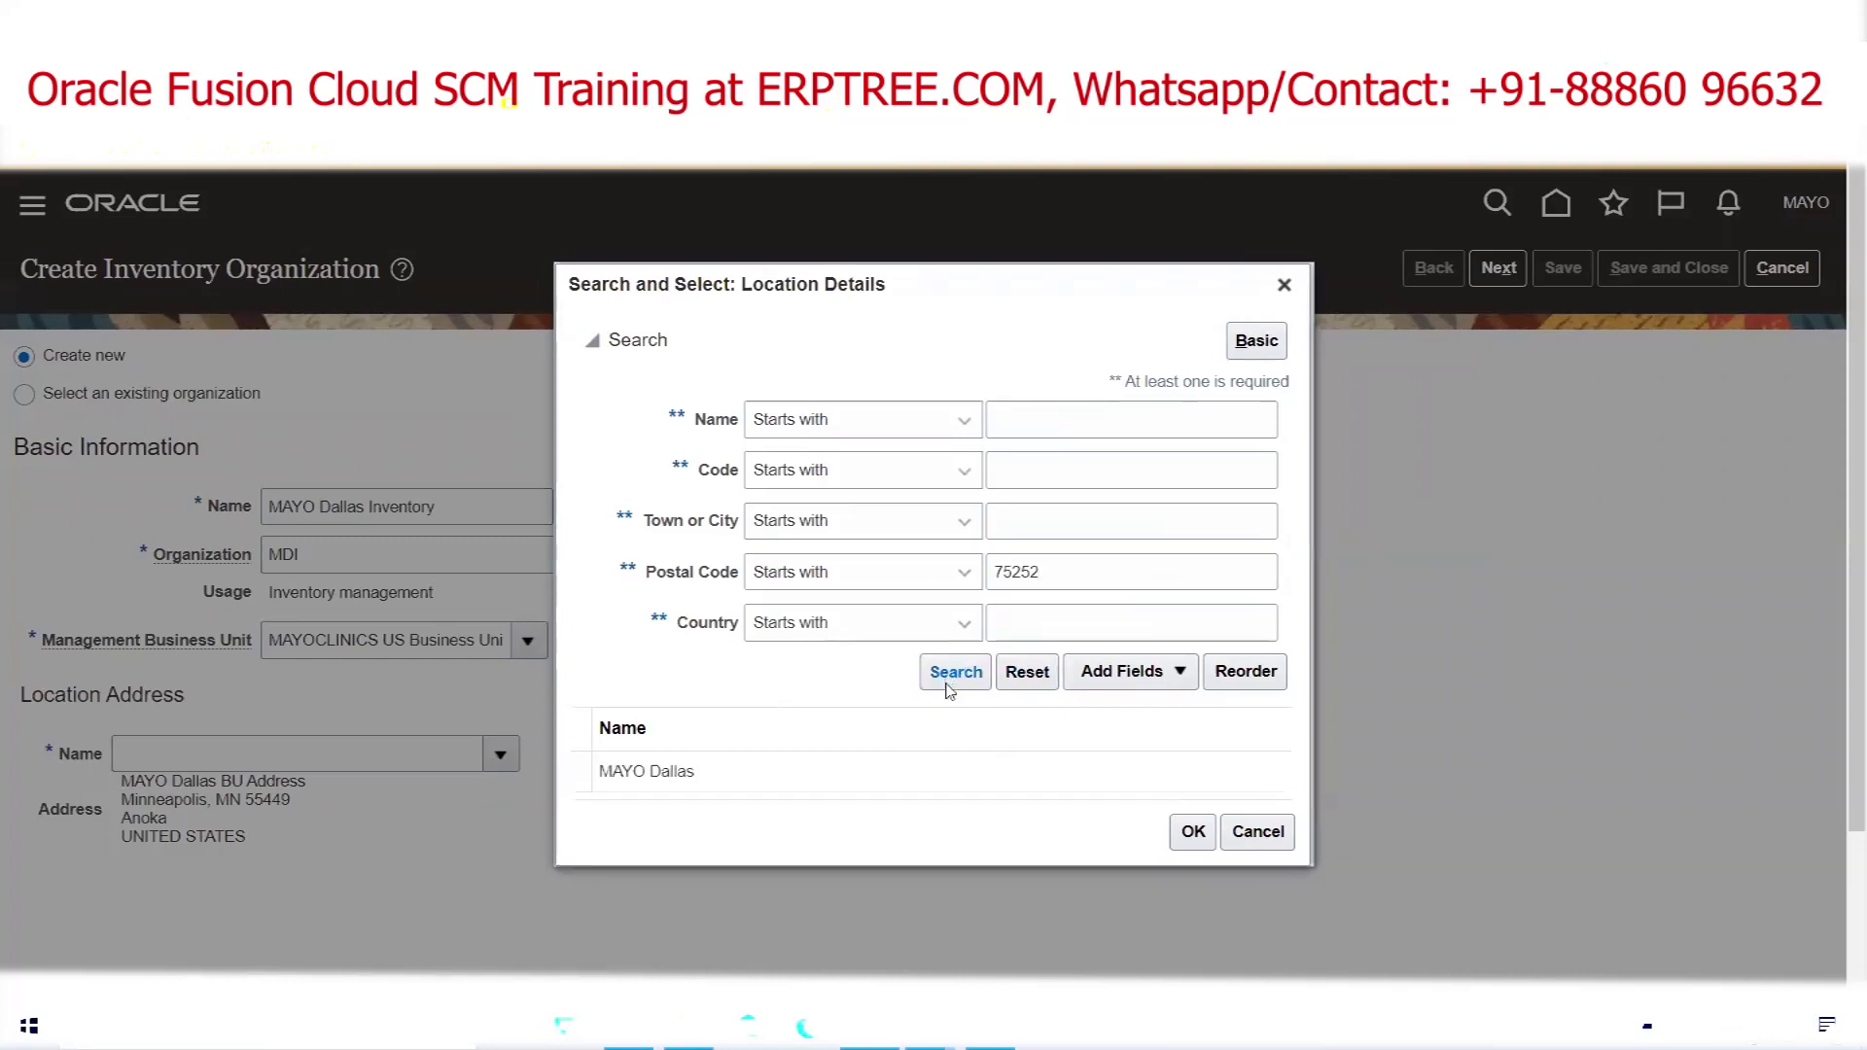
click(616, 774)
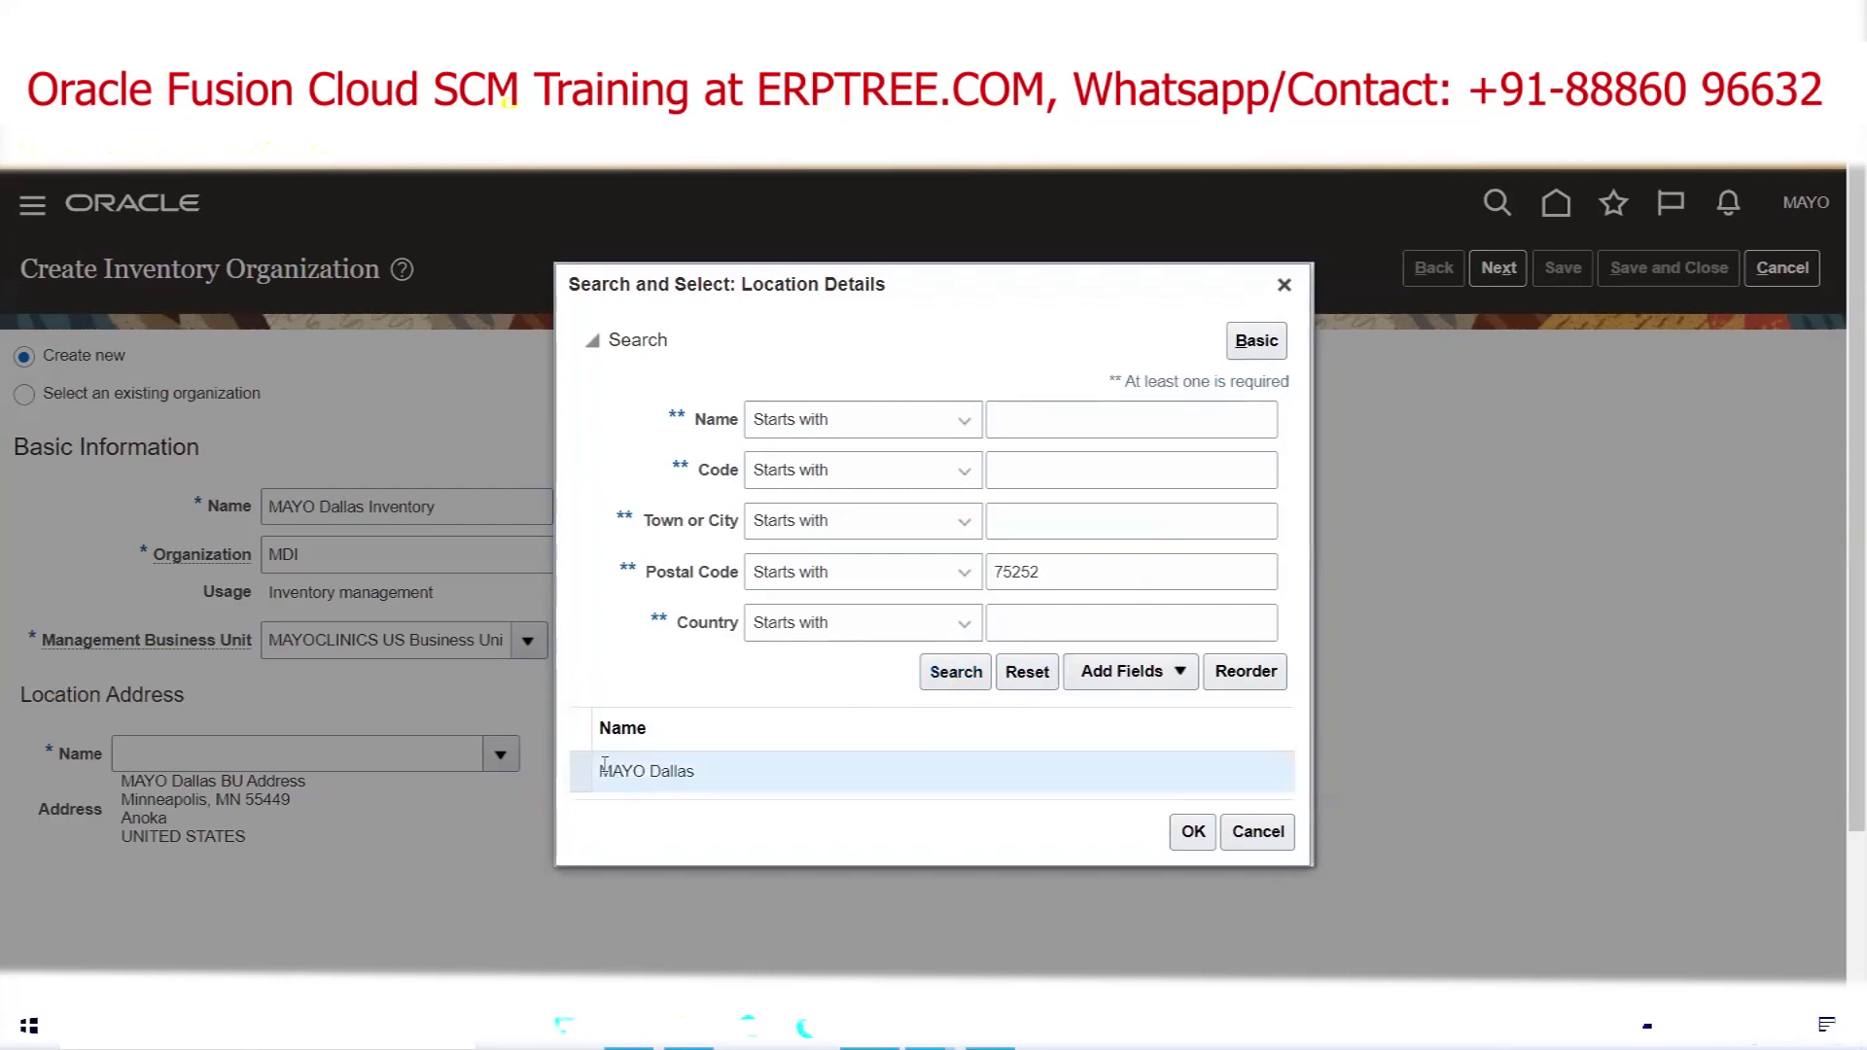
click(1194, 833)
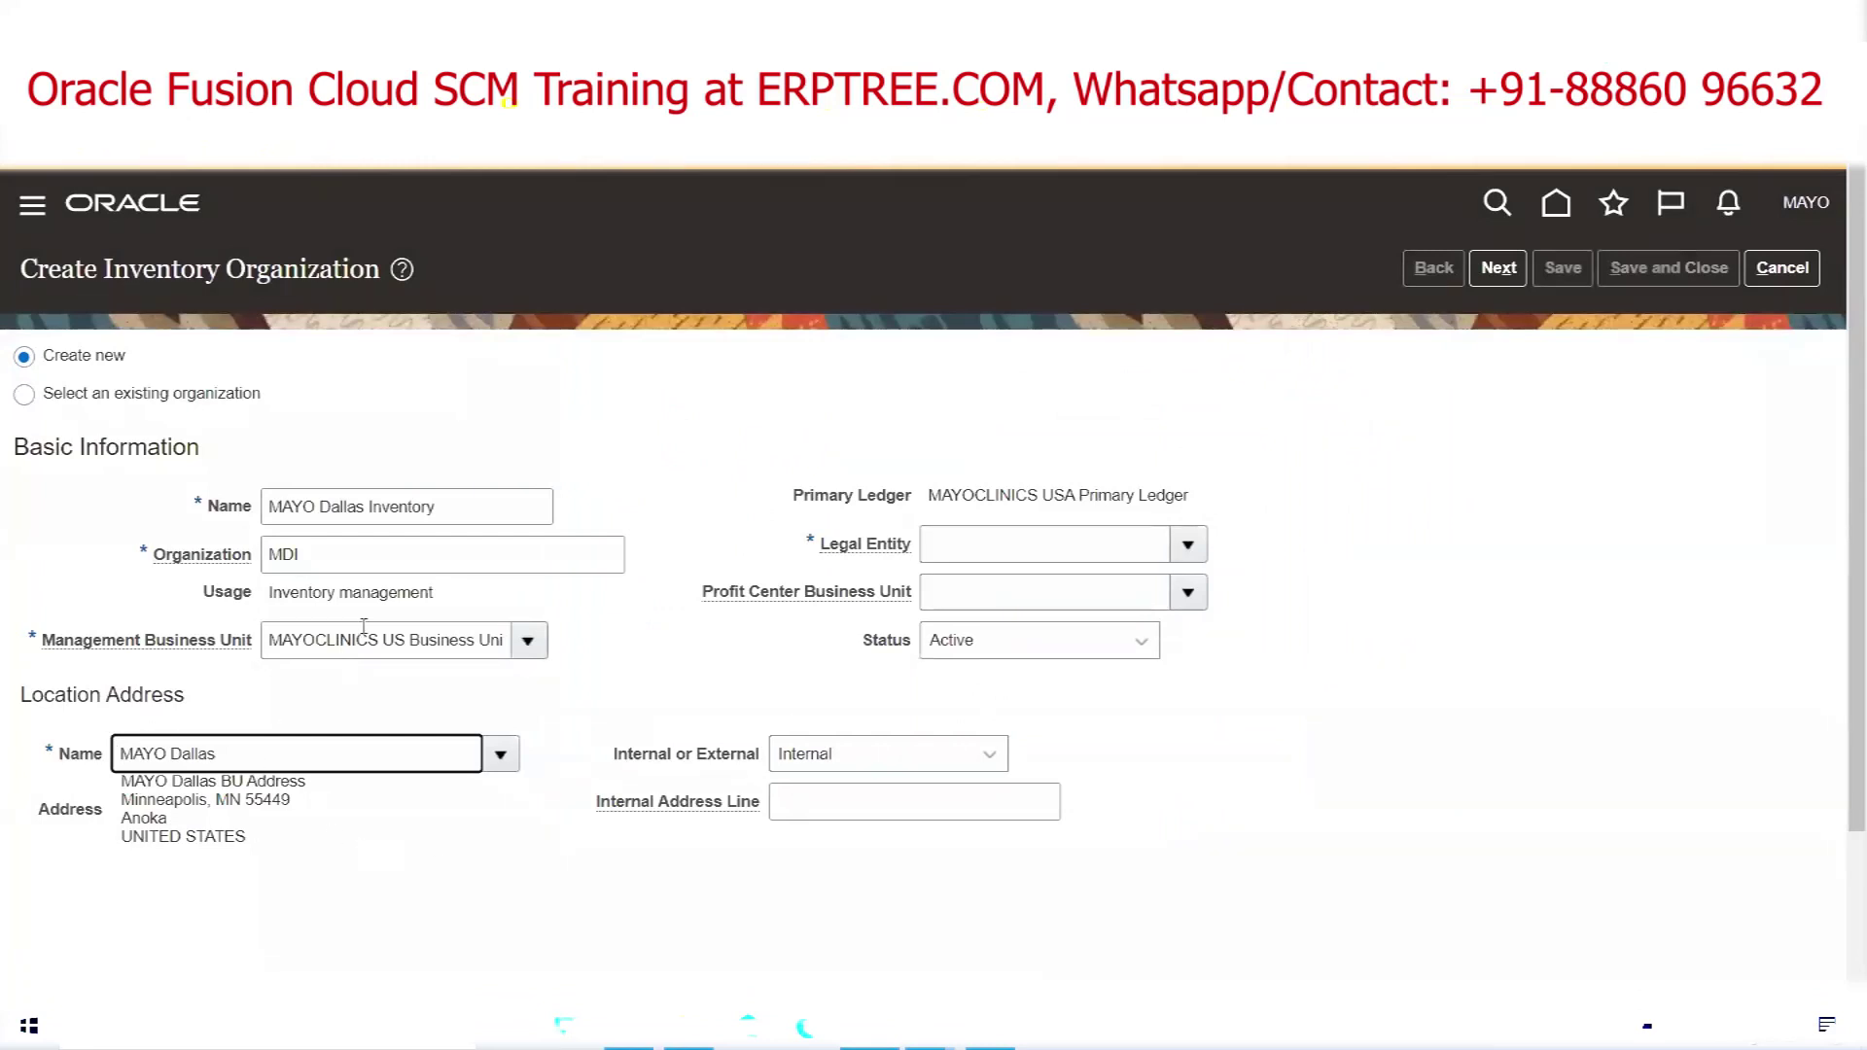
Check the assigned location's address, the management business unit and the primary ledger of the new organization
drag(134, 782, 292, 846)
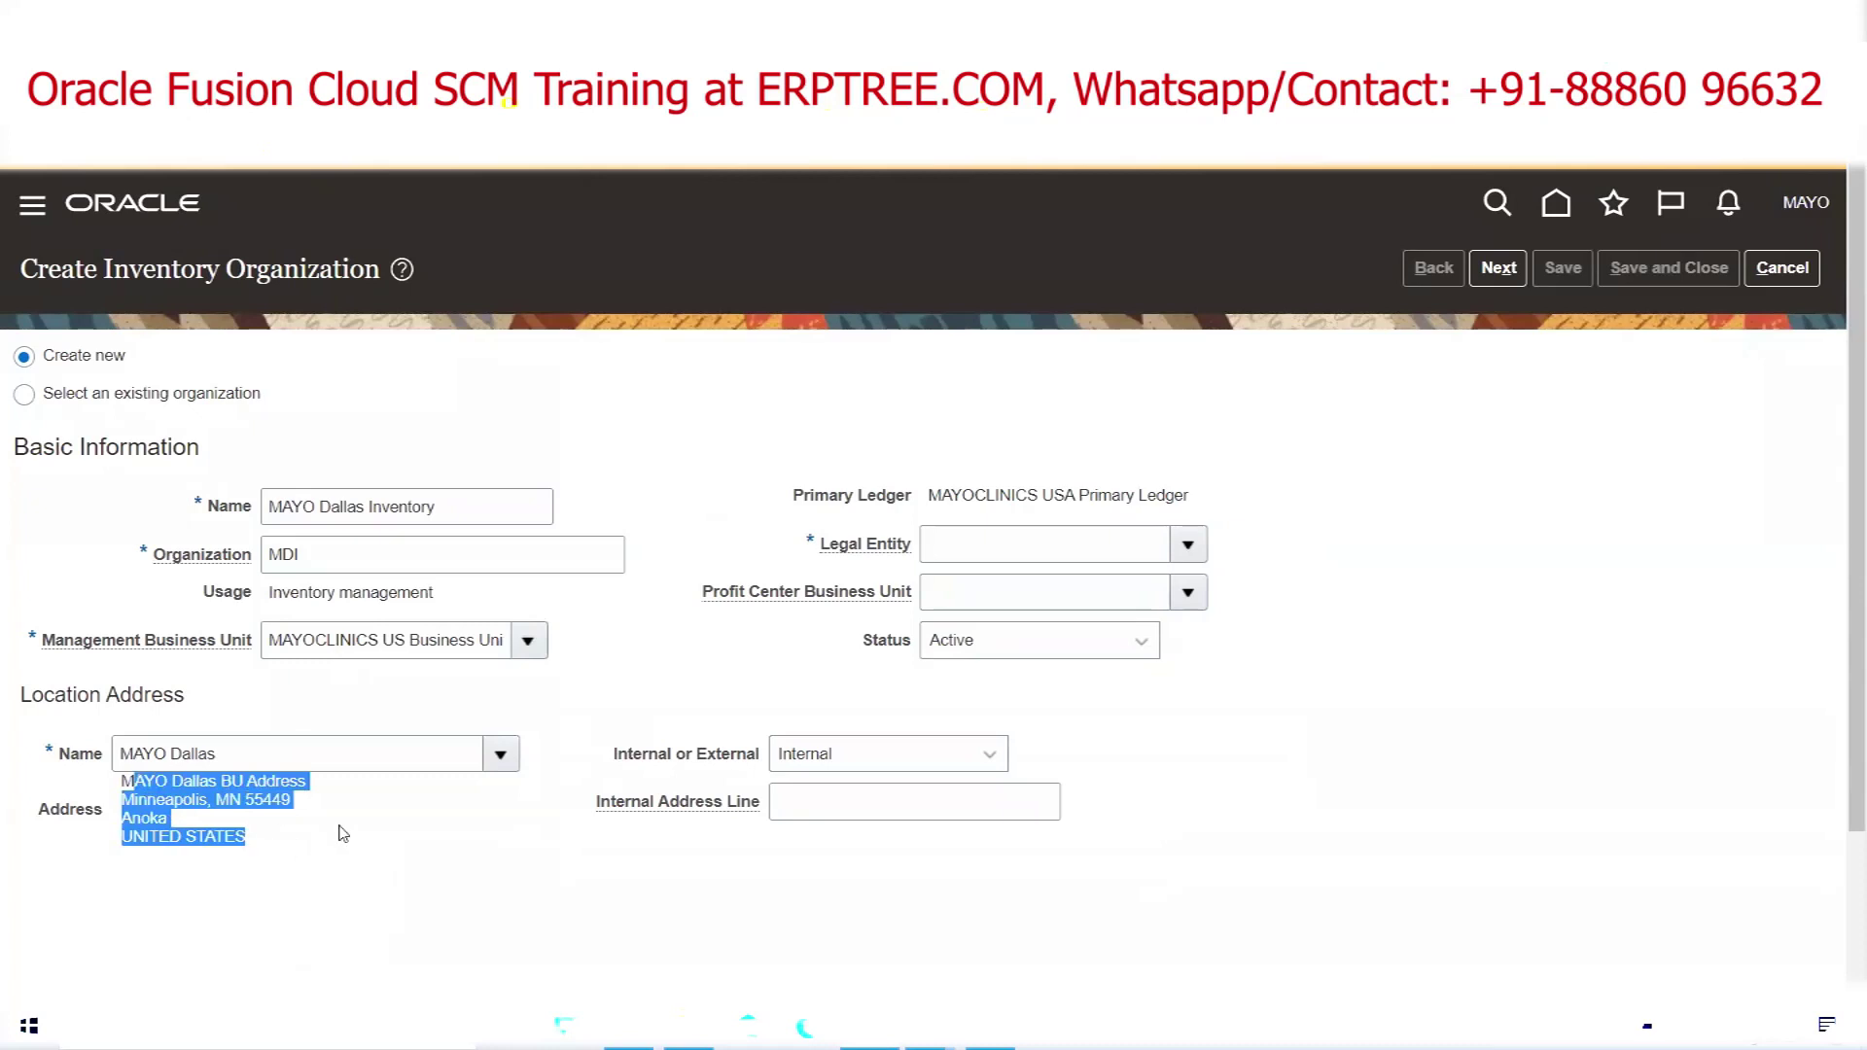
click(335, 833)
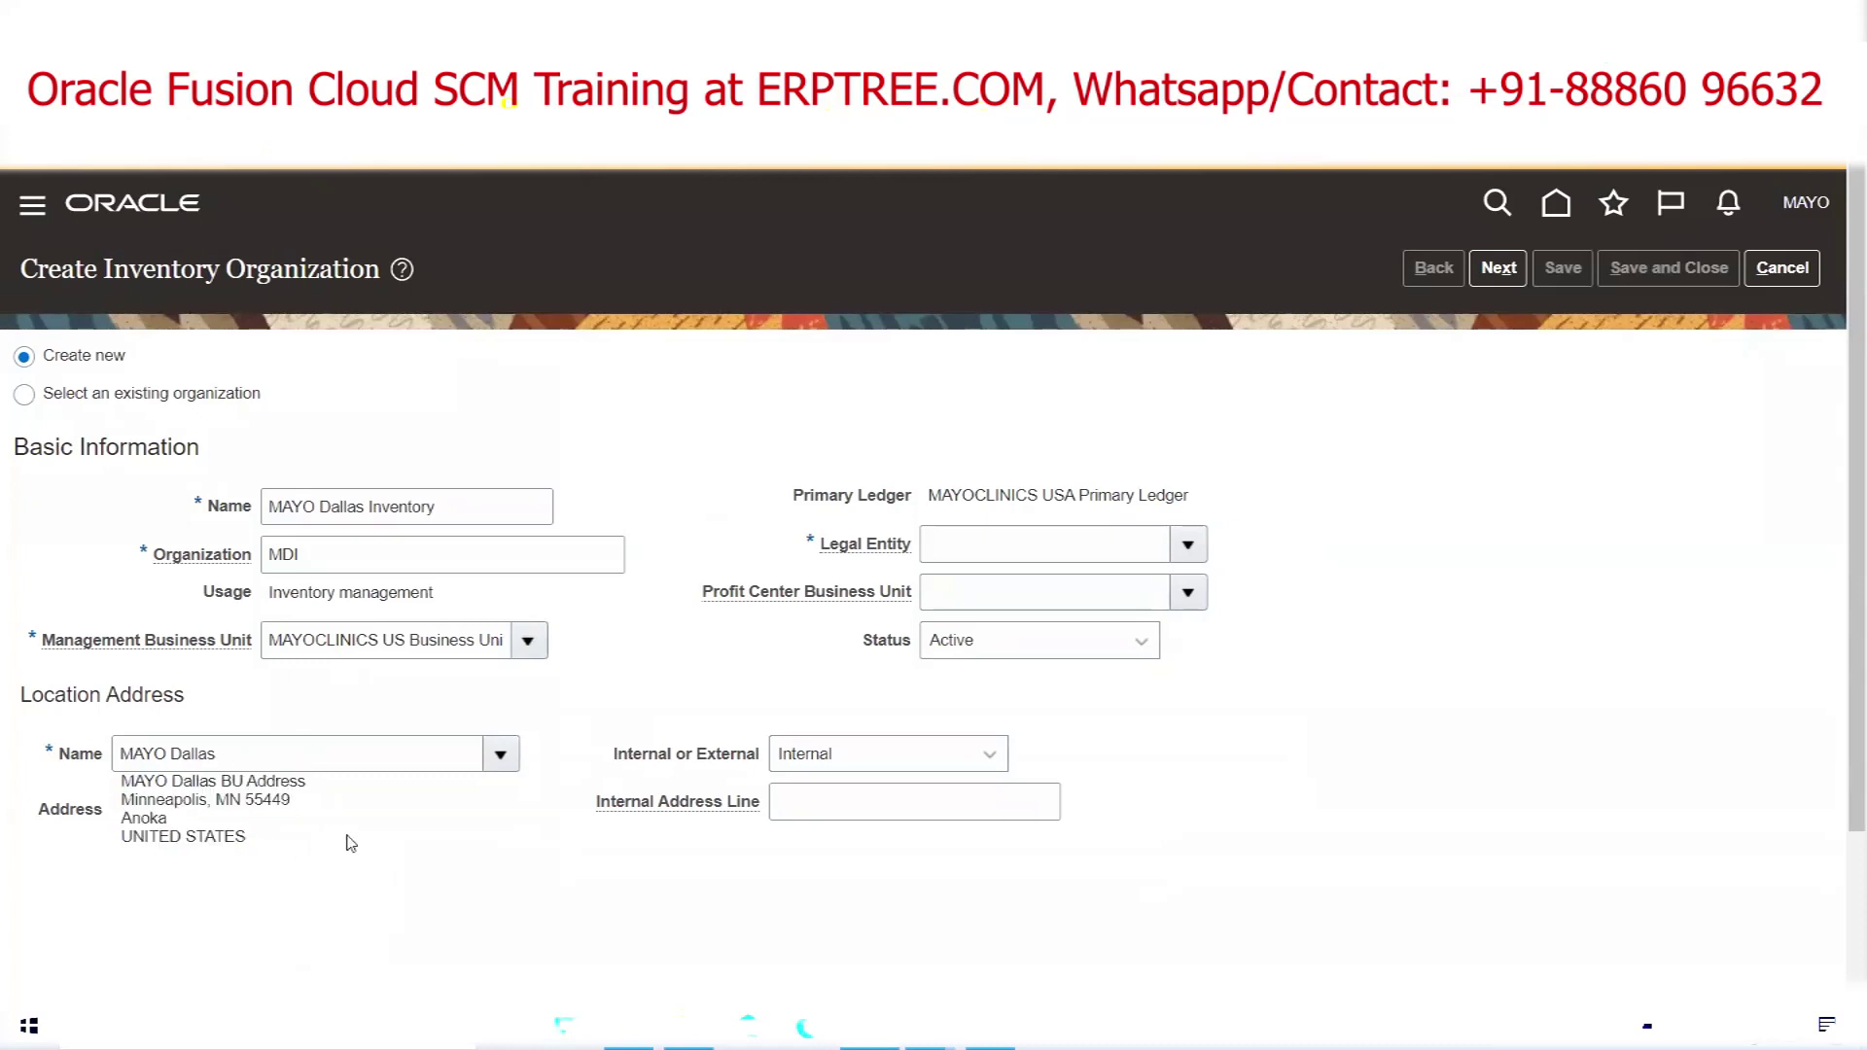
triple_click(368, 641)
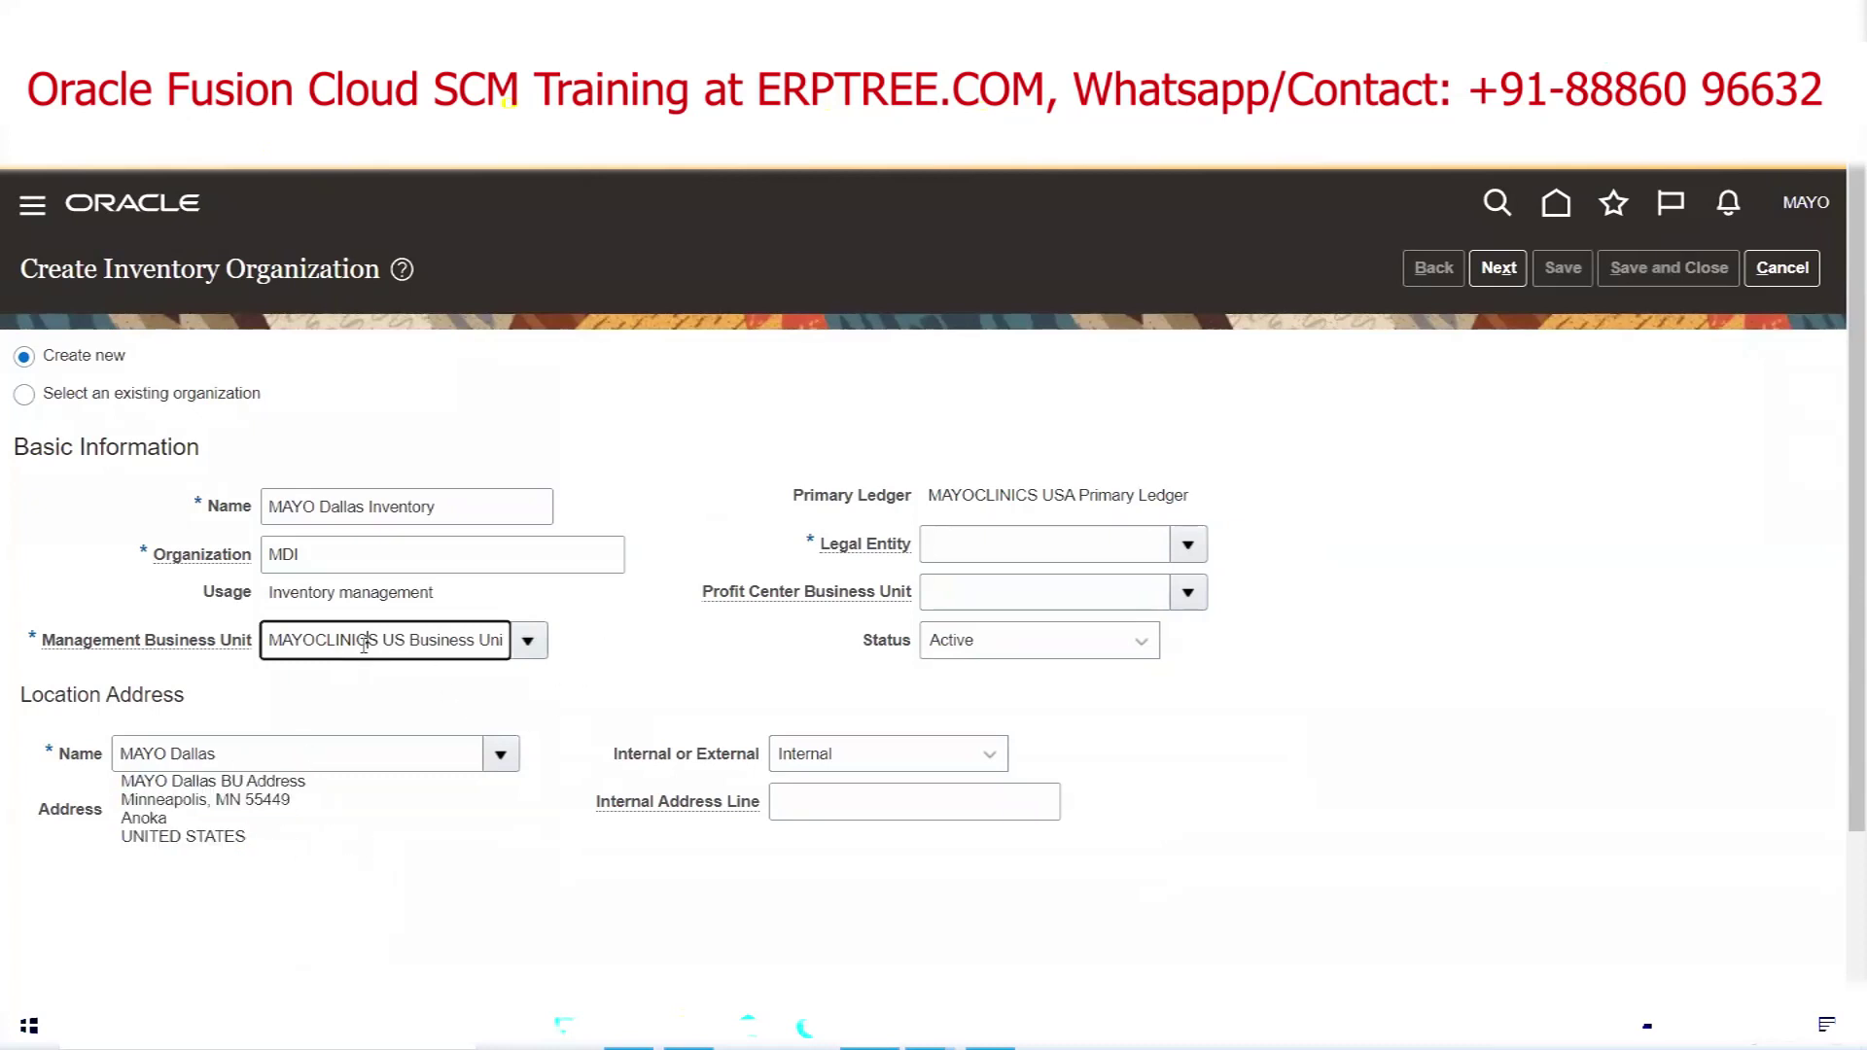
click(369, 690)
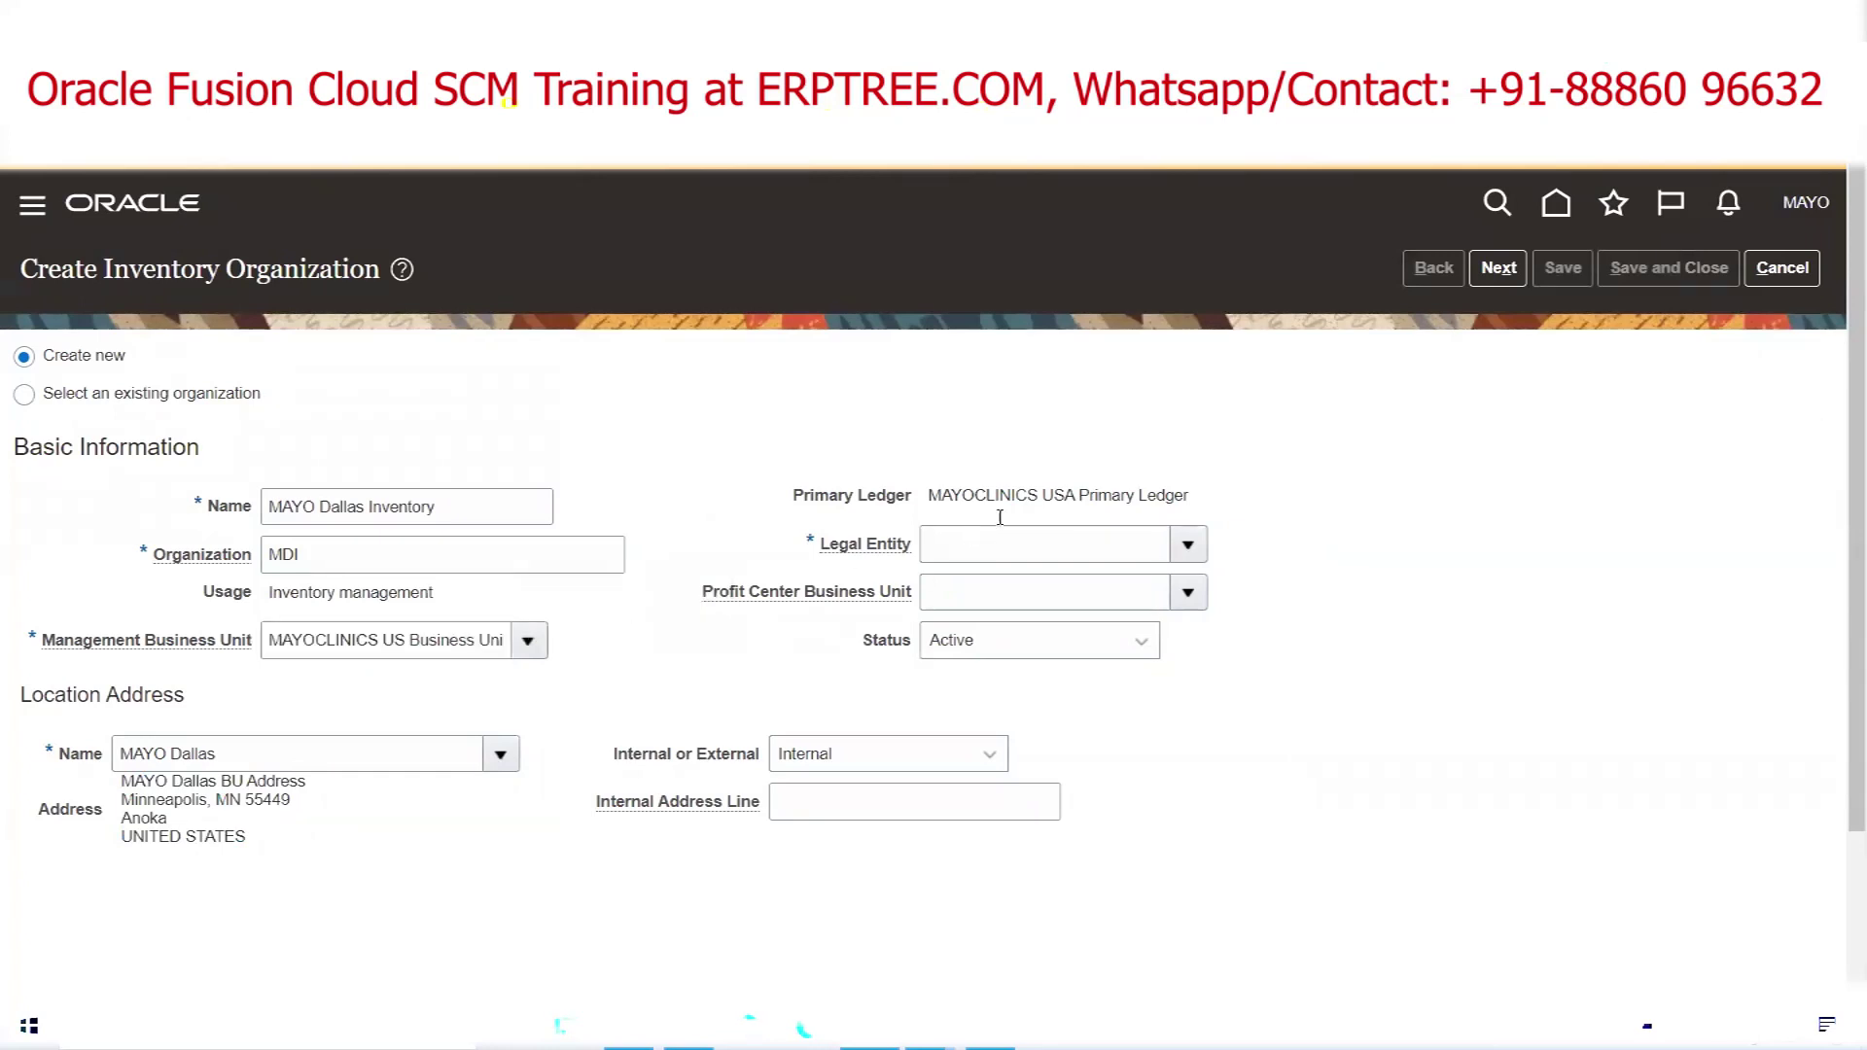
triple_click(1052, 486)
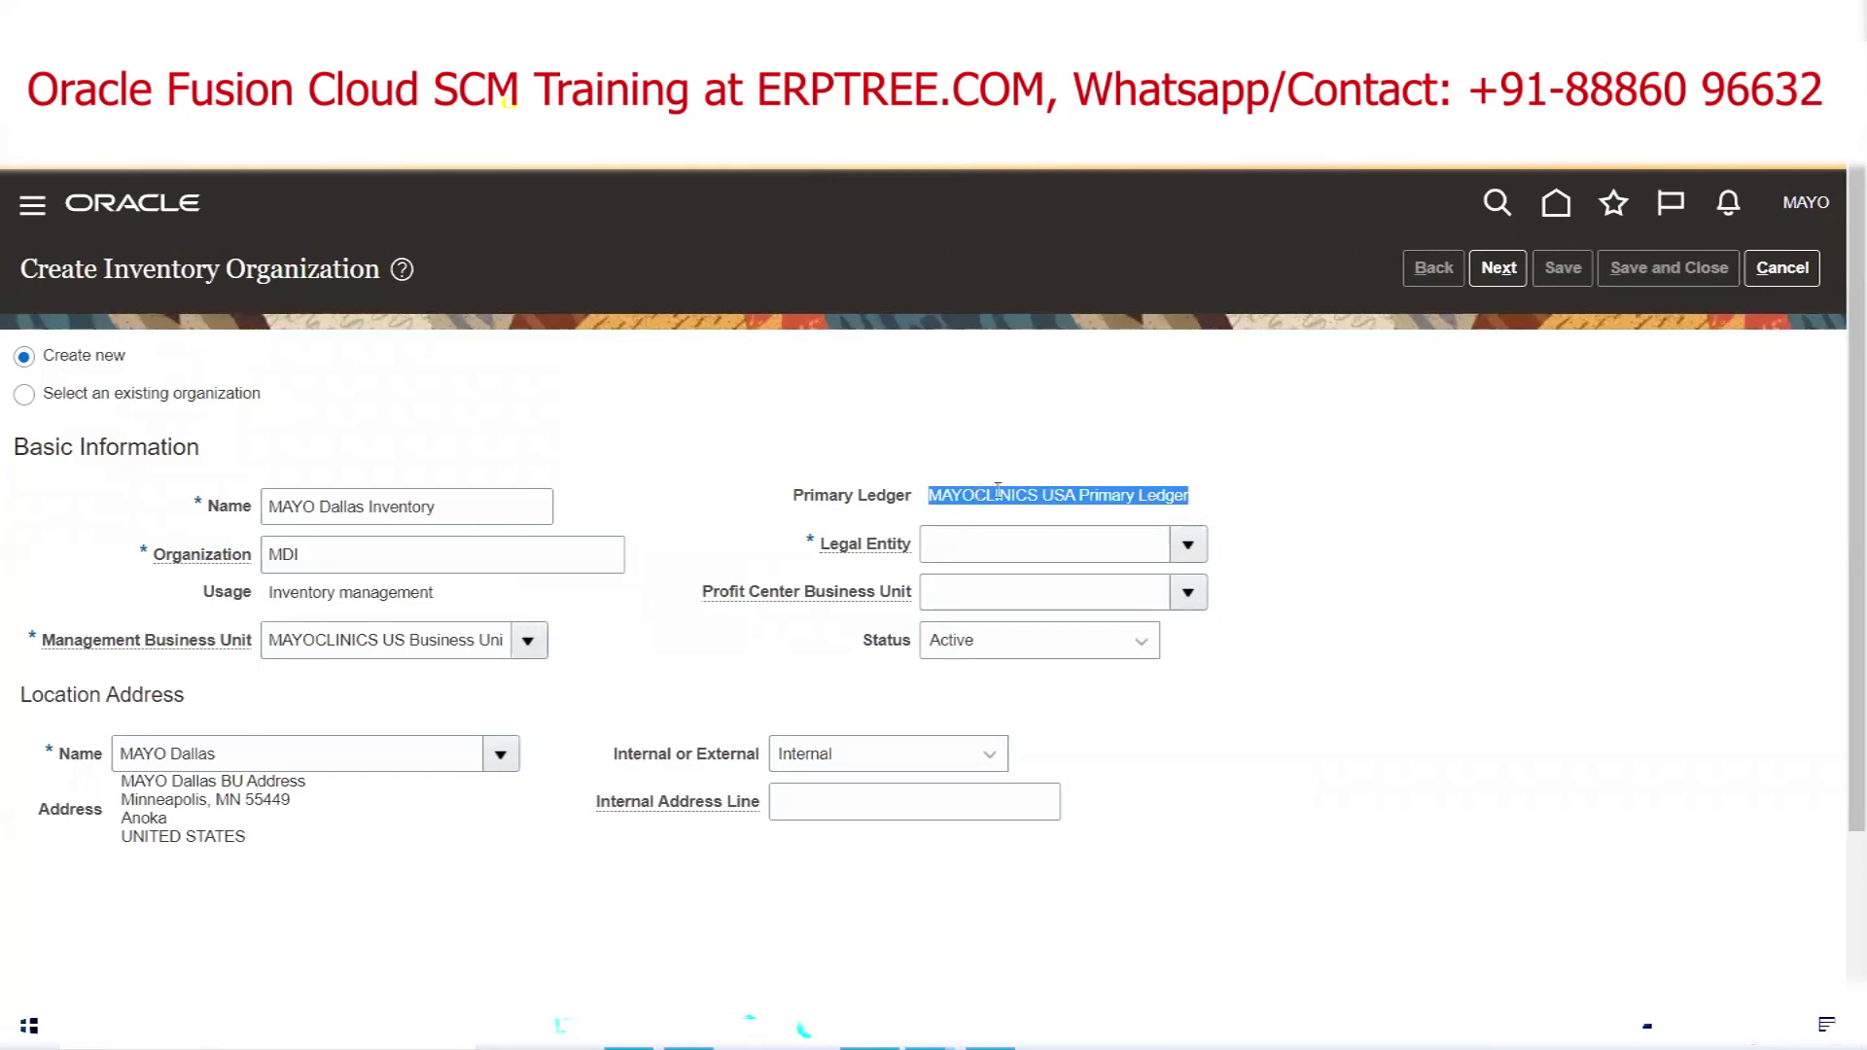
Set the legal entity to MAYOCLINICS USA Legal Entity and continue to the organization parameters
click(1187, 543)
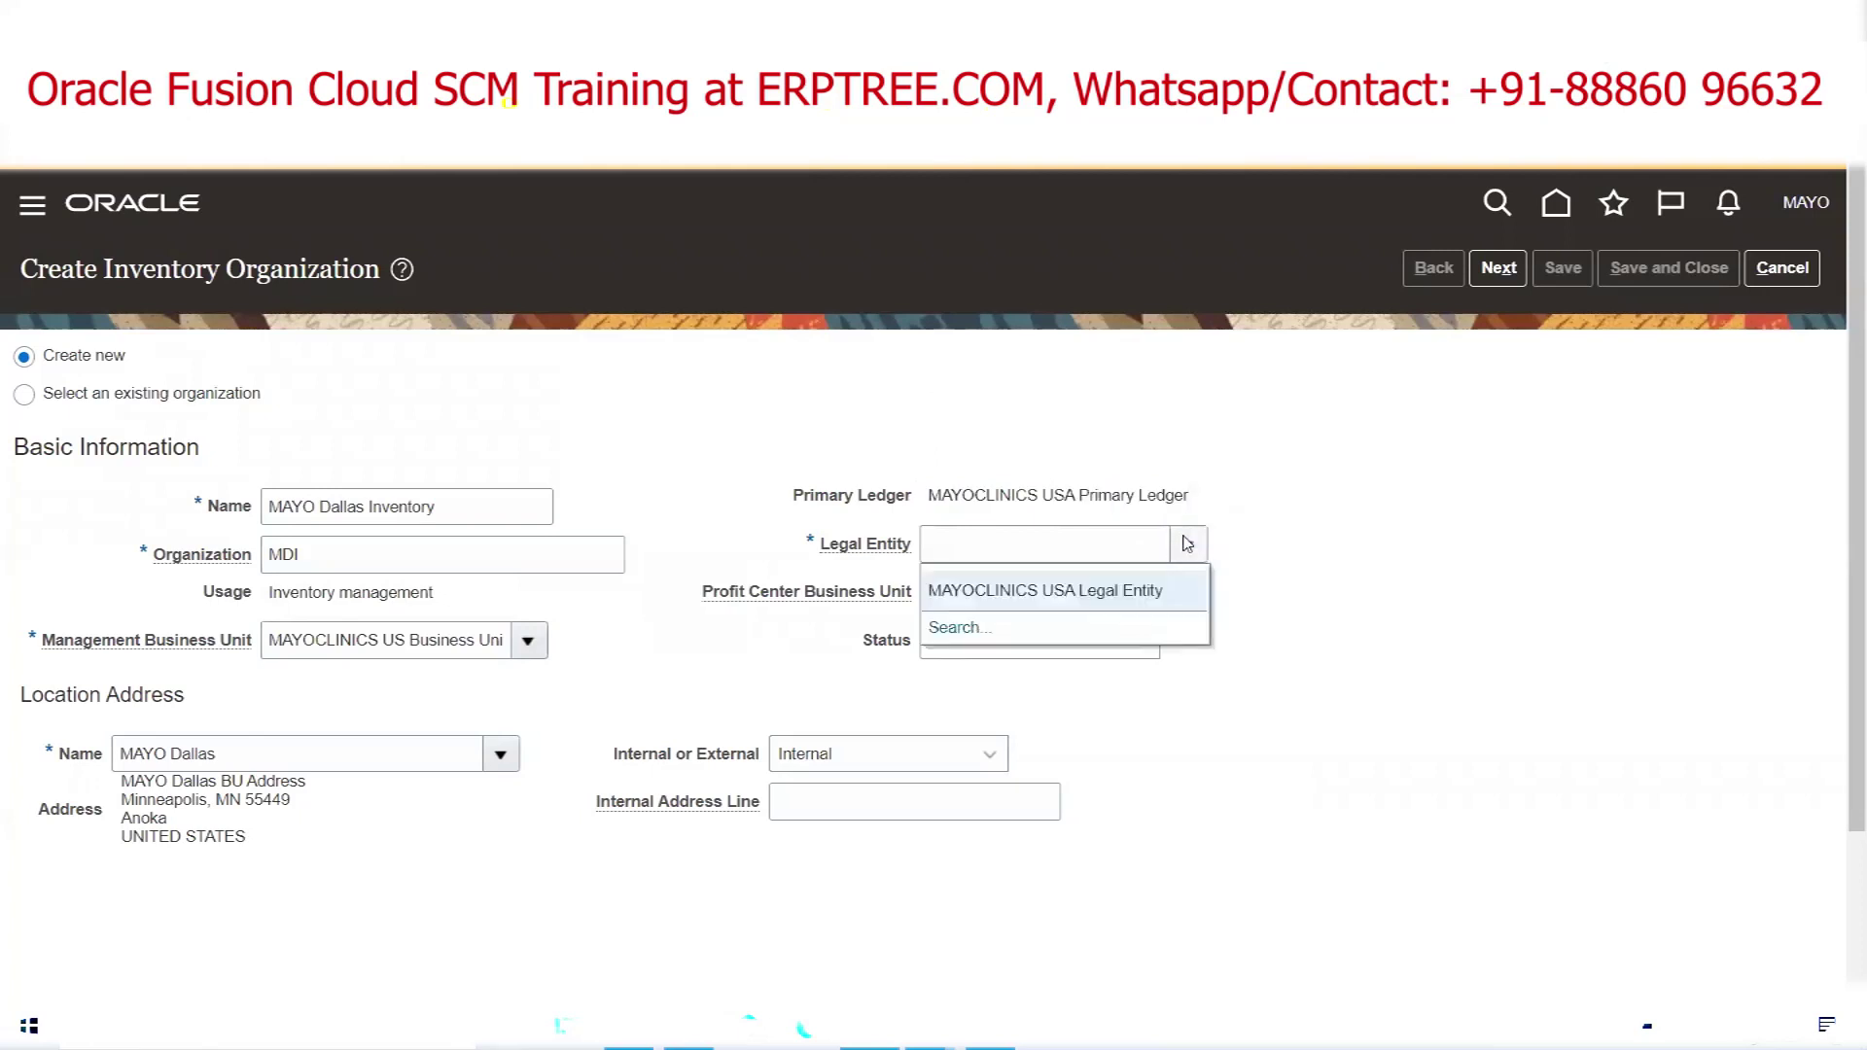
click(1185, 589)
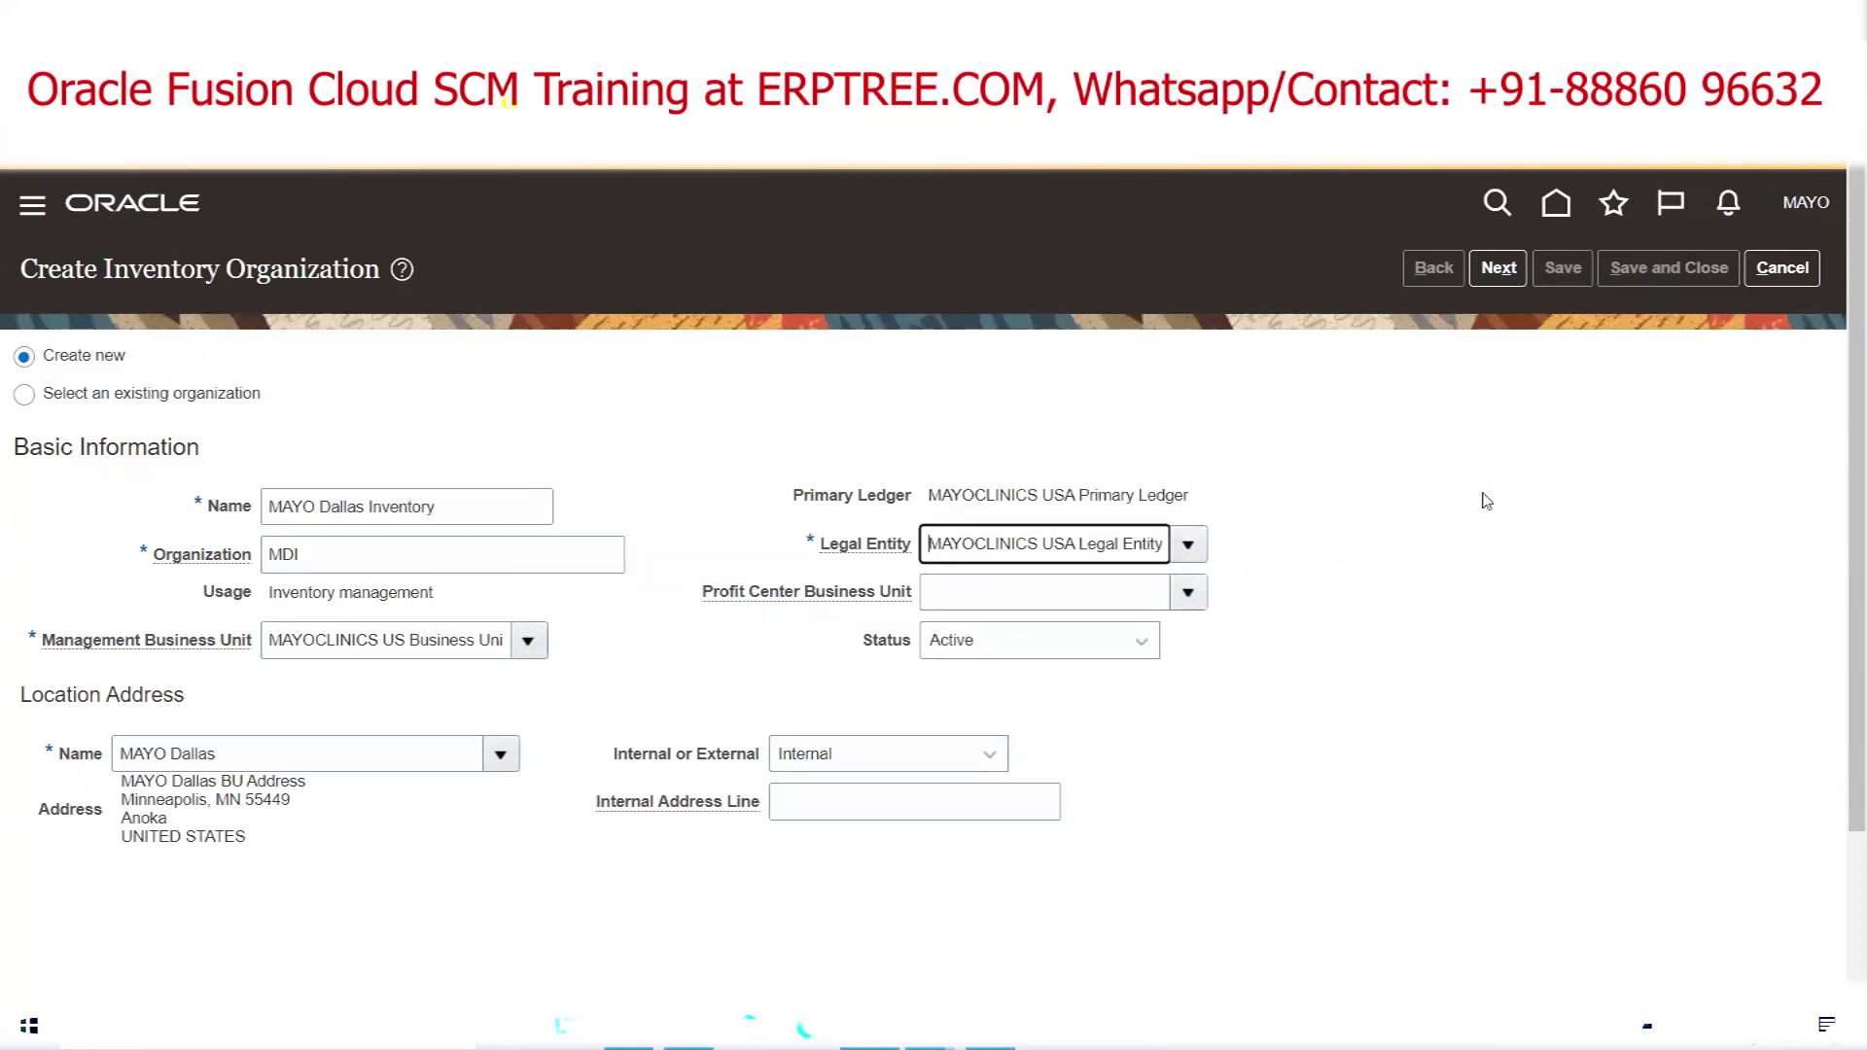
click(1511, 279)
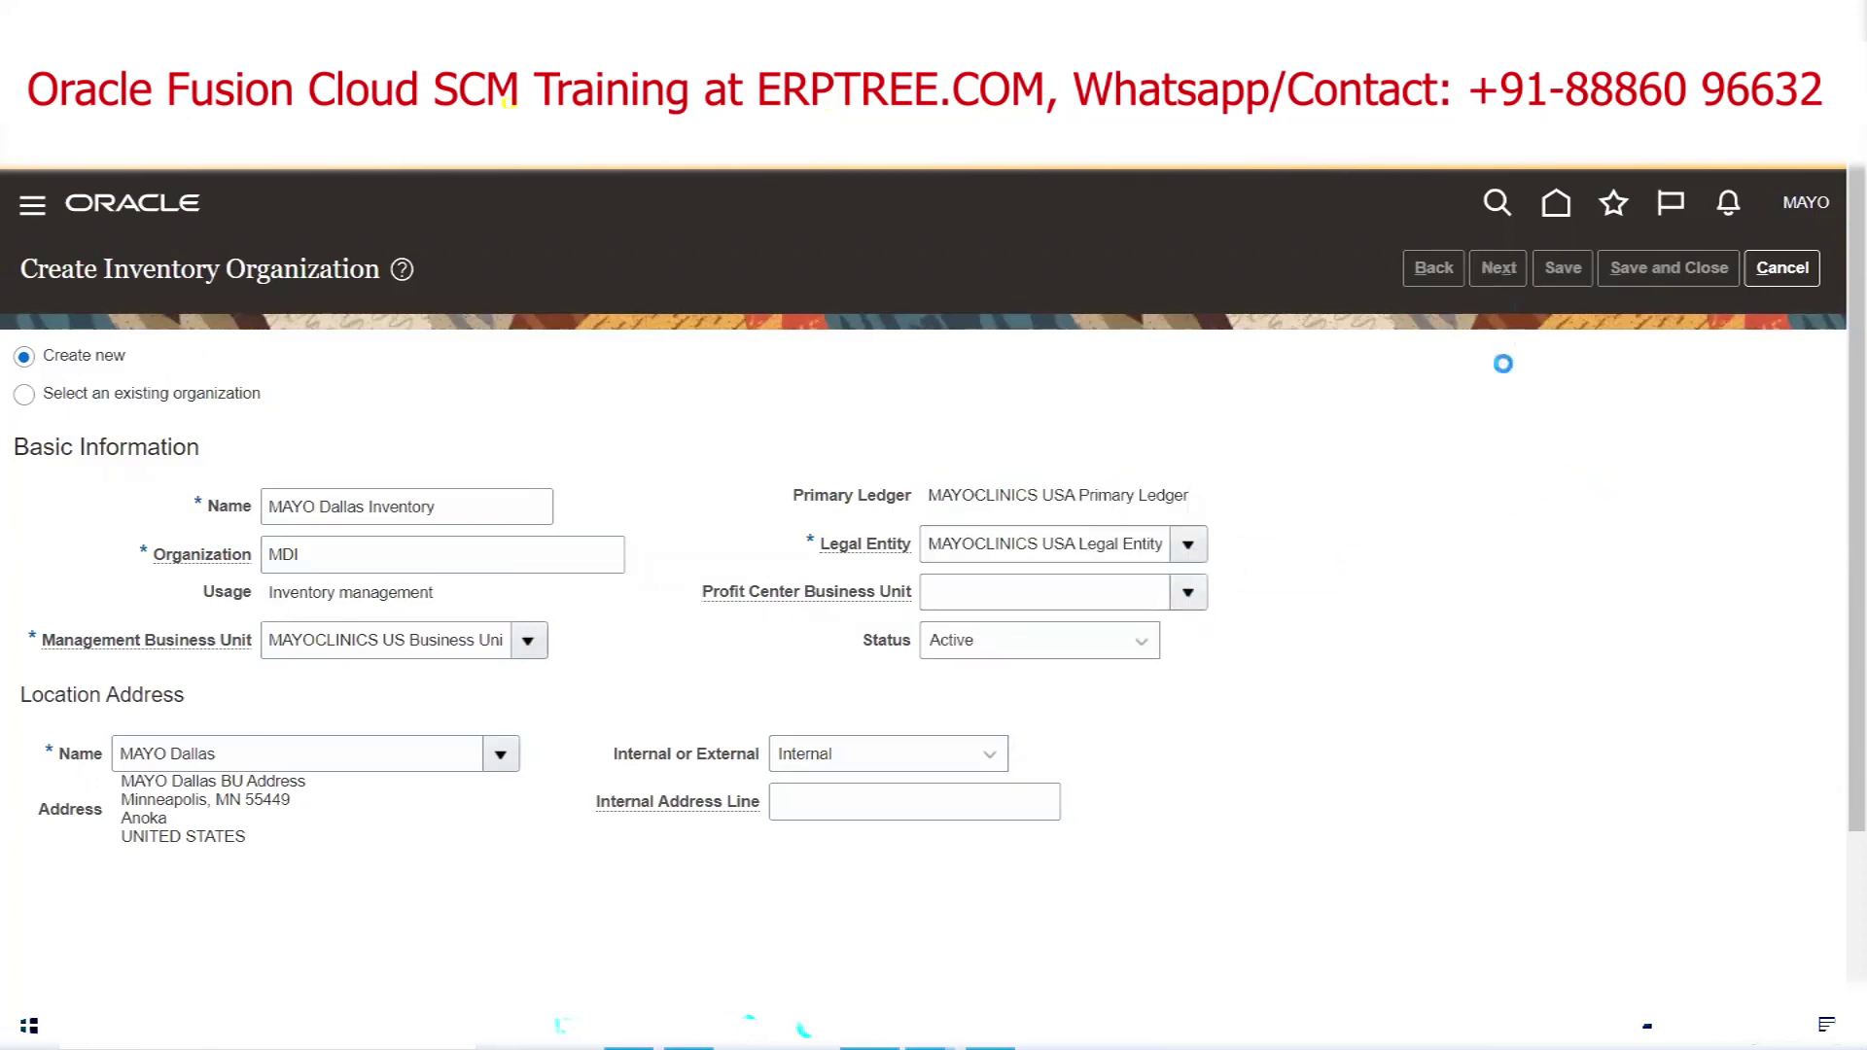
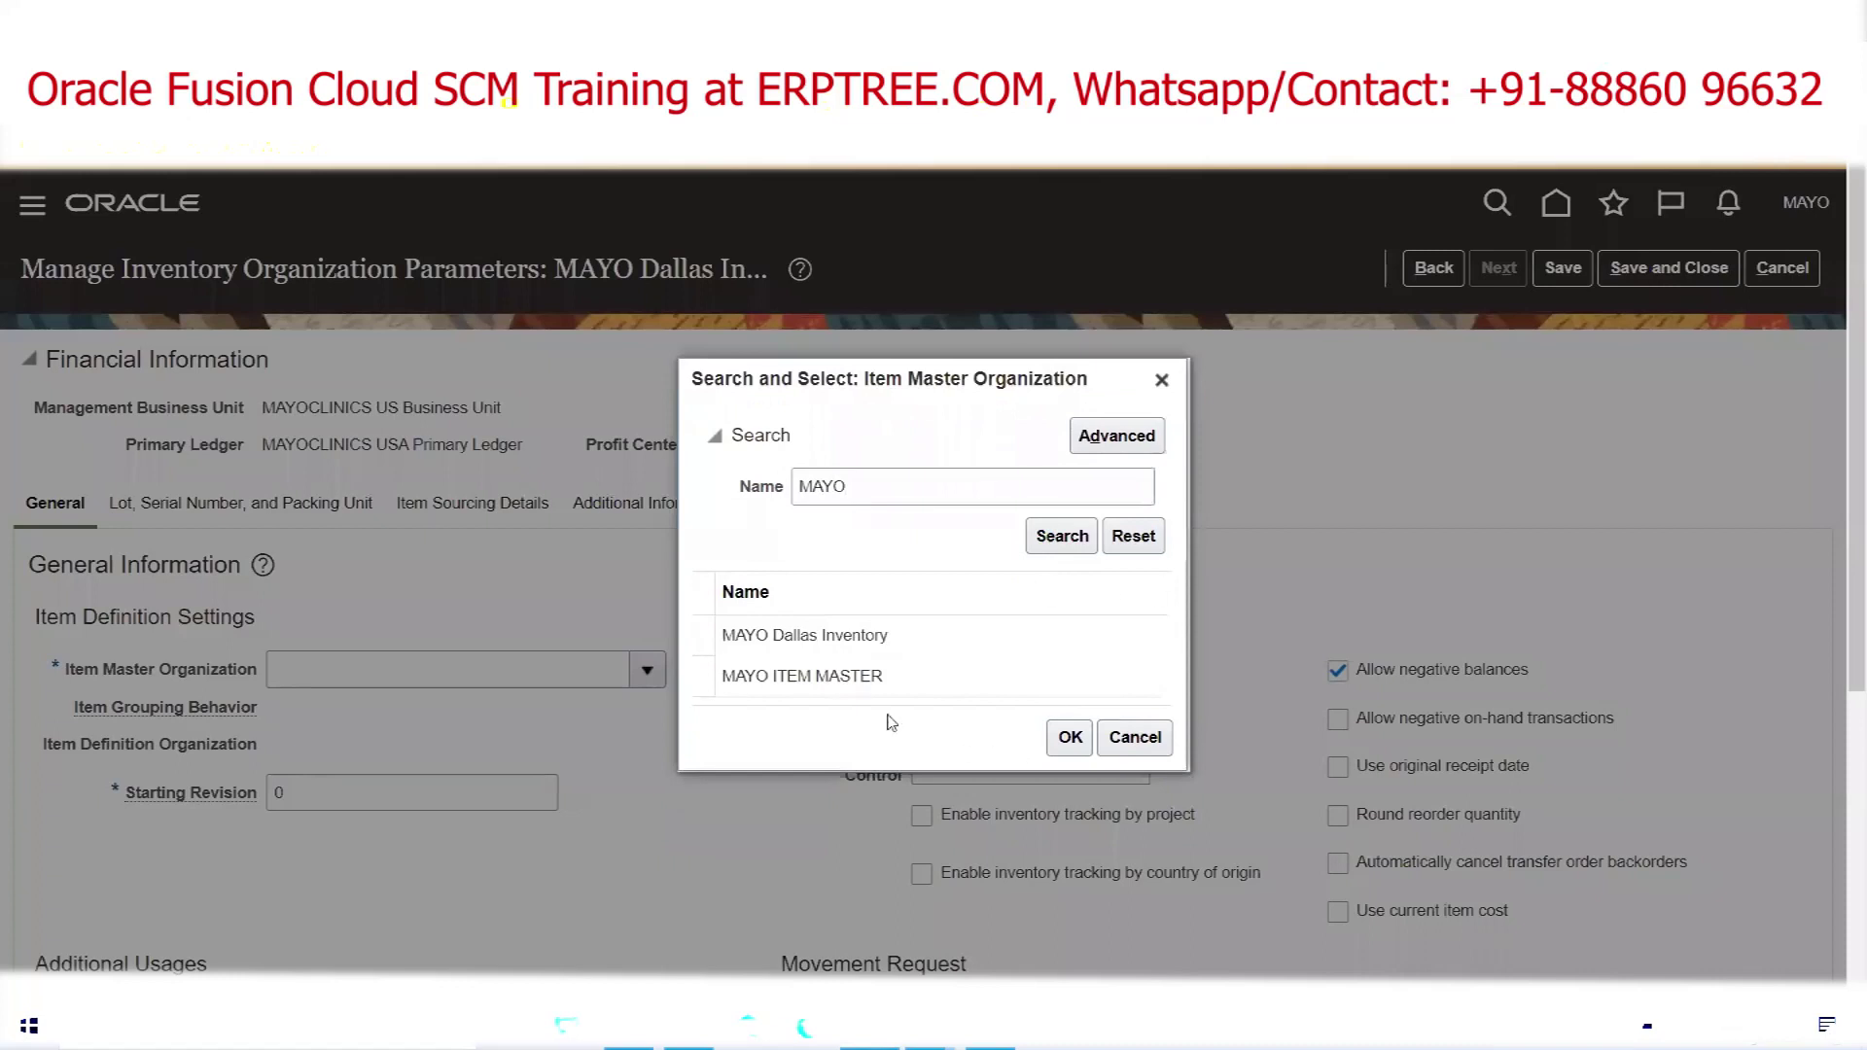
Assign MAYO ITEM MASTER as the item master organization and set the item grouping behavior to Definition Organization
click(1070, 737)
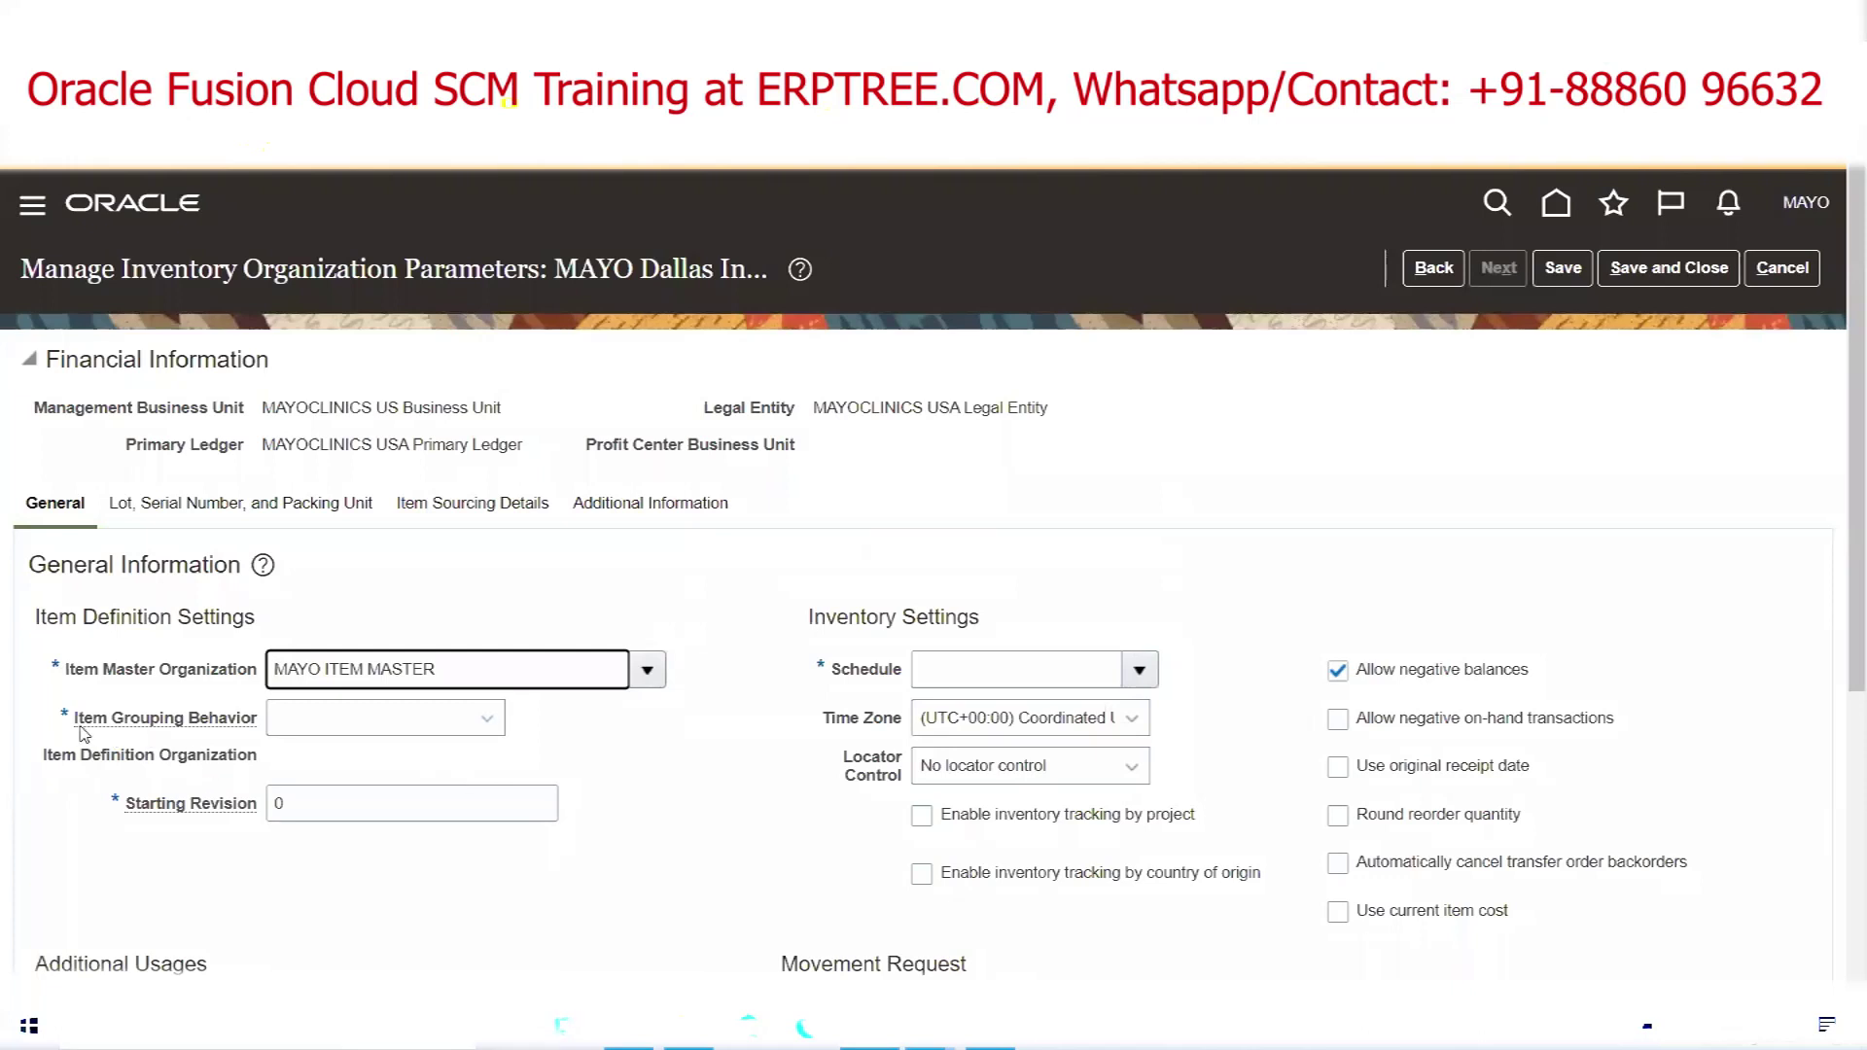
mouse_move(109, 727)
click(489, 719)
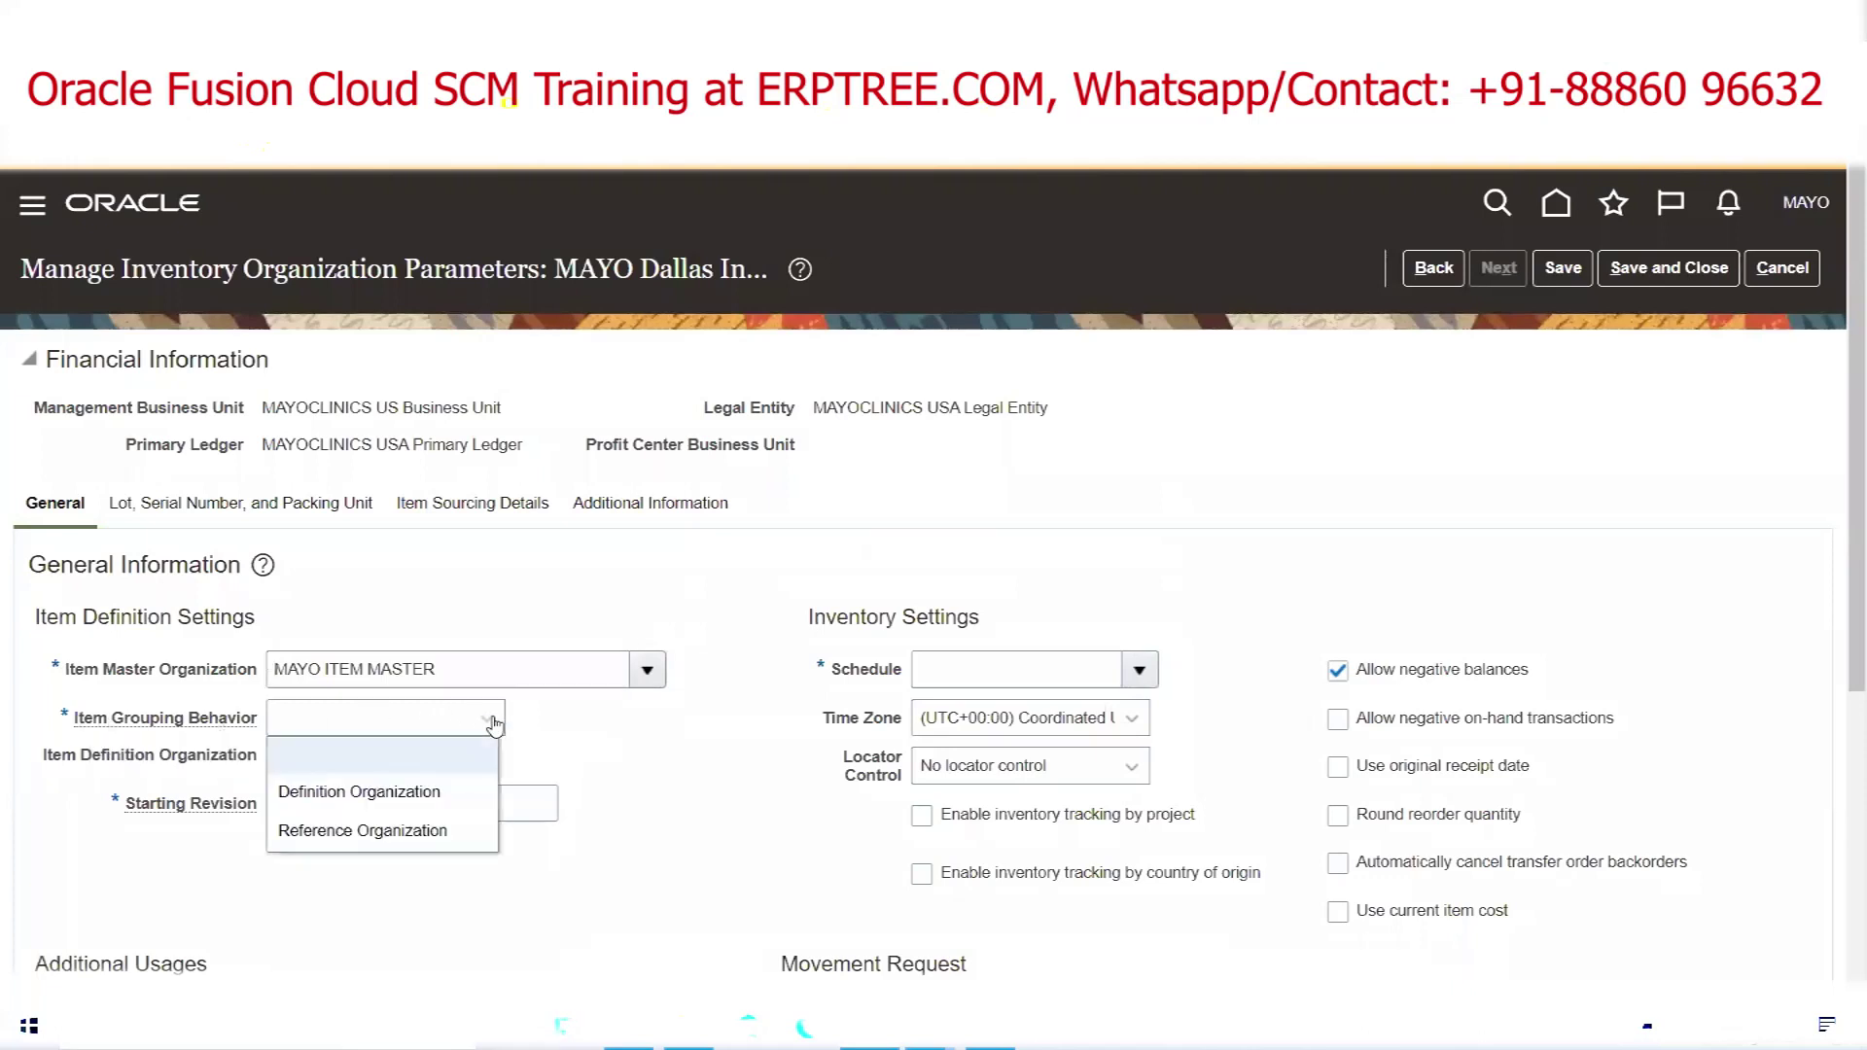
click(449, 796)
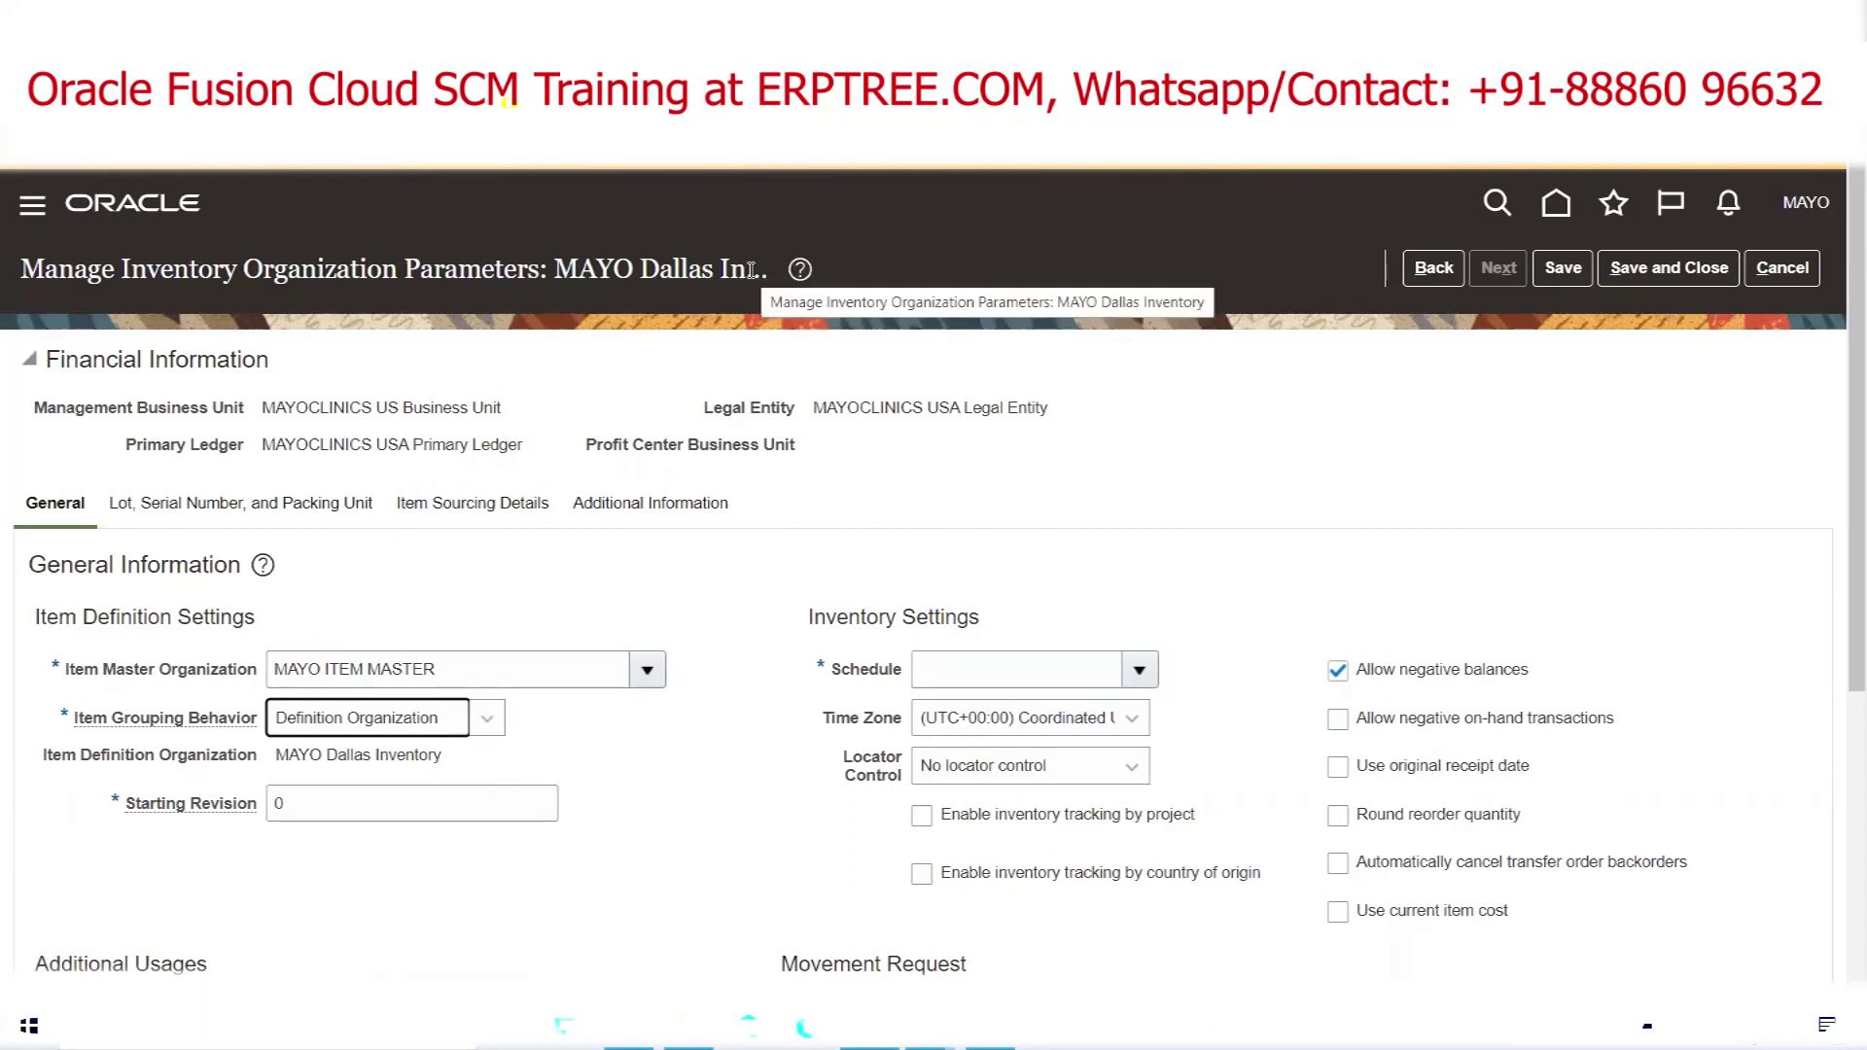
Compare the item master organization with the inventory organization named in the parameters page title
drag(458, 657, 233, 676)
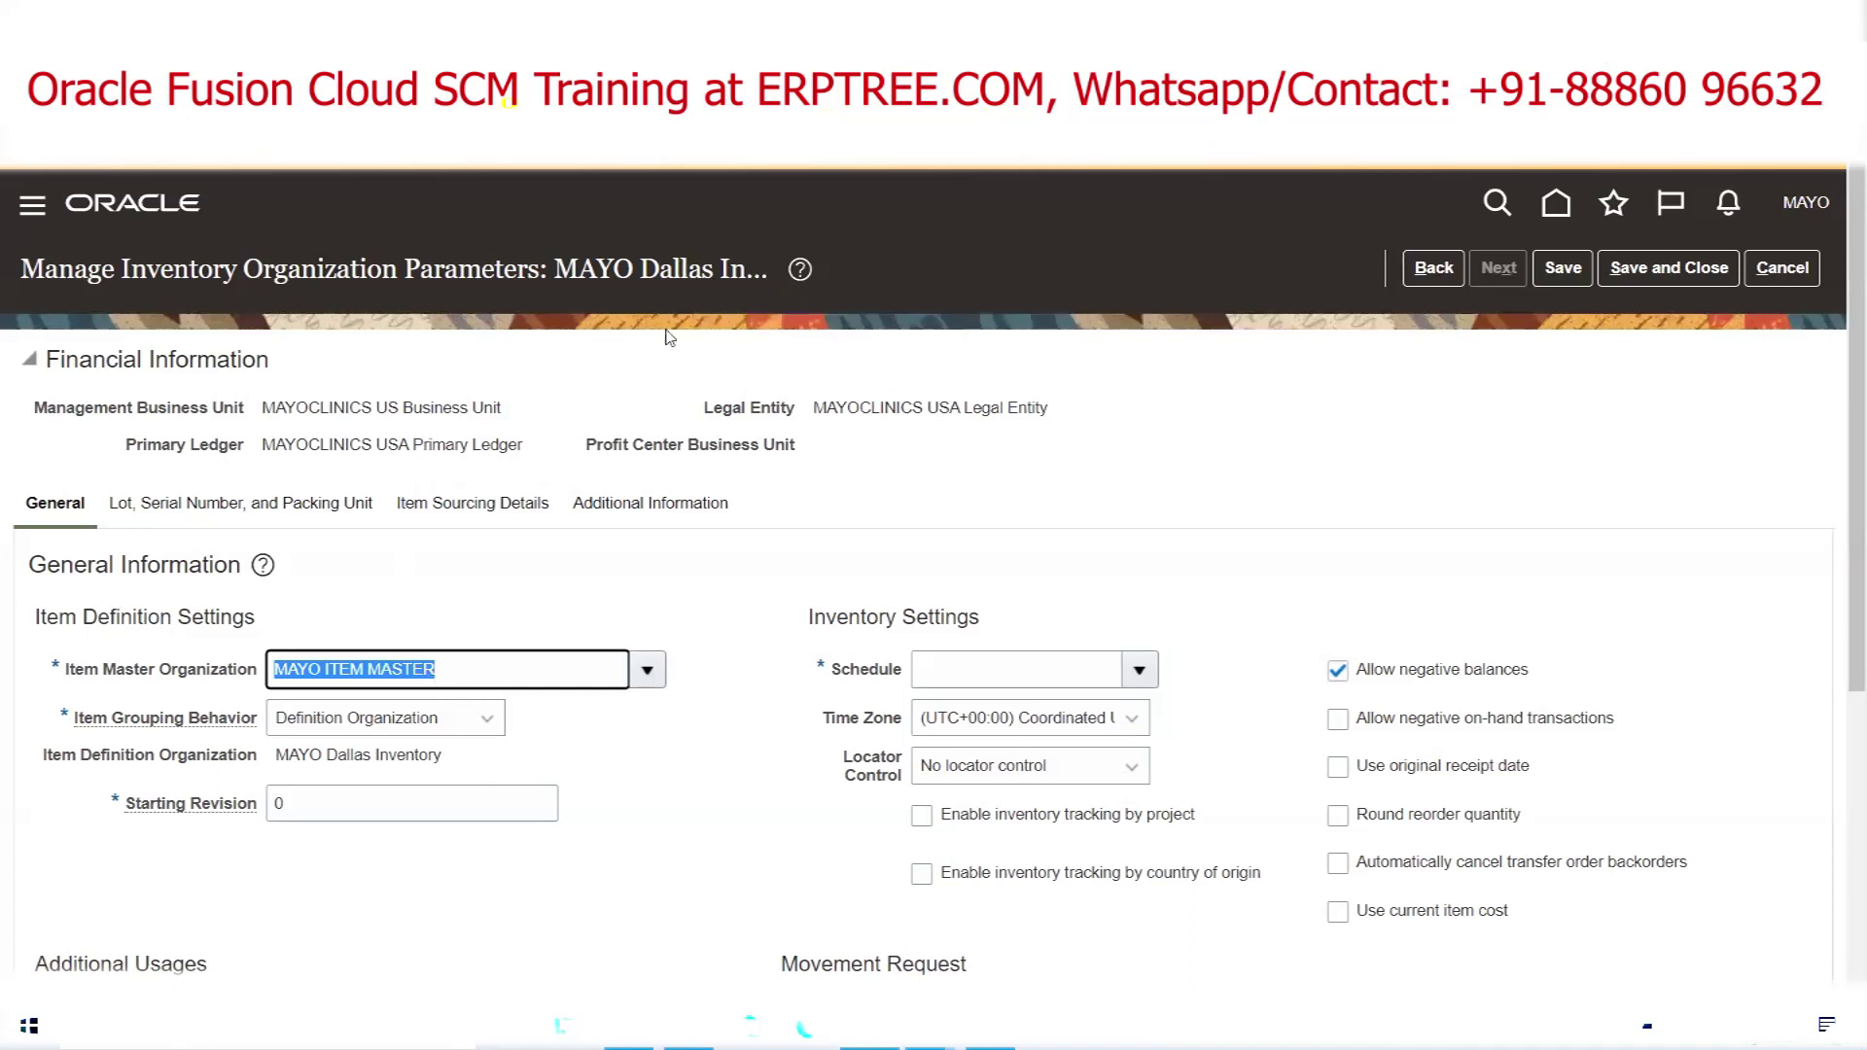
triple_click(678, 274)
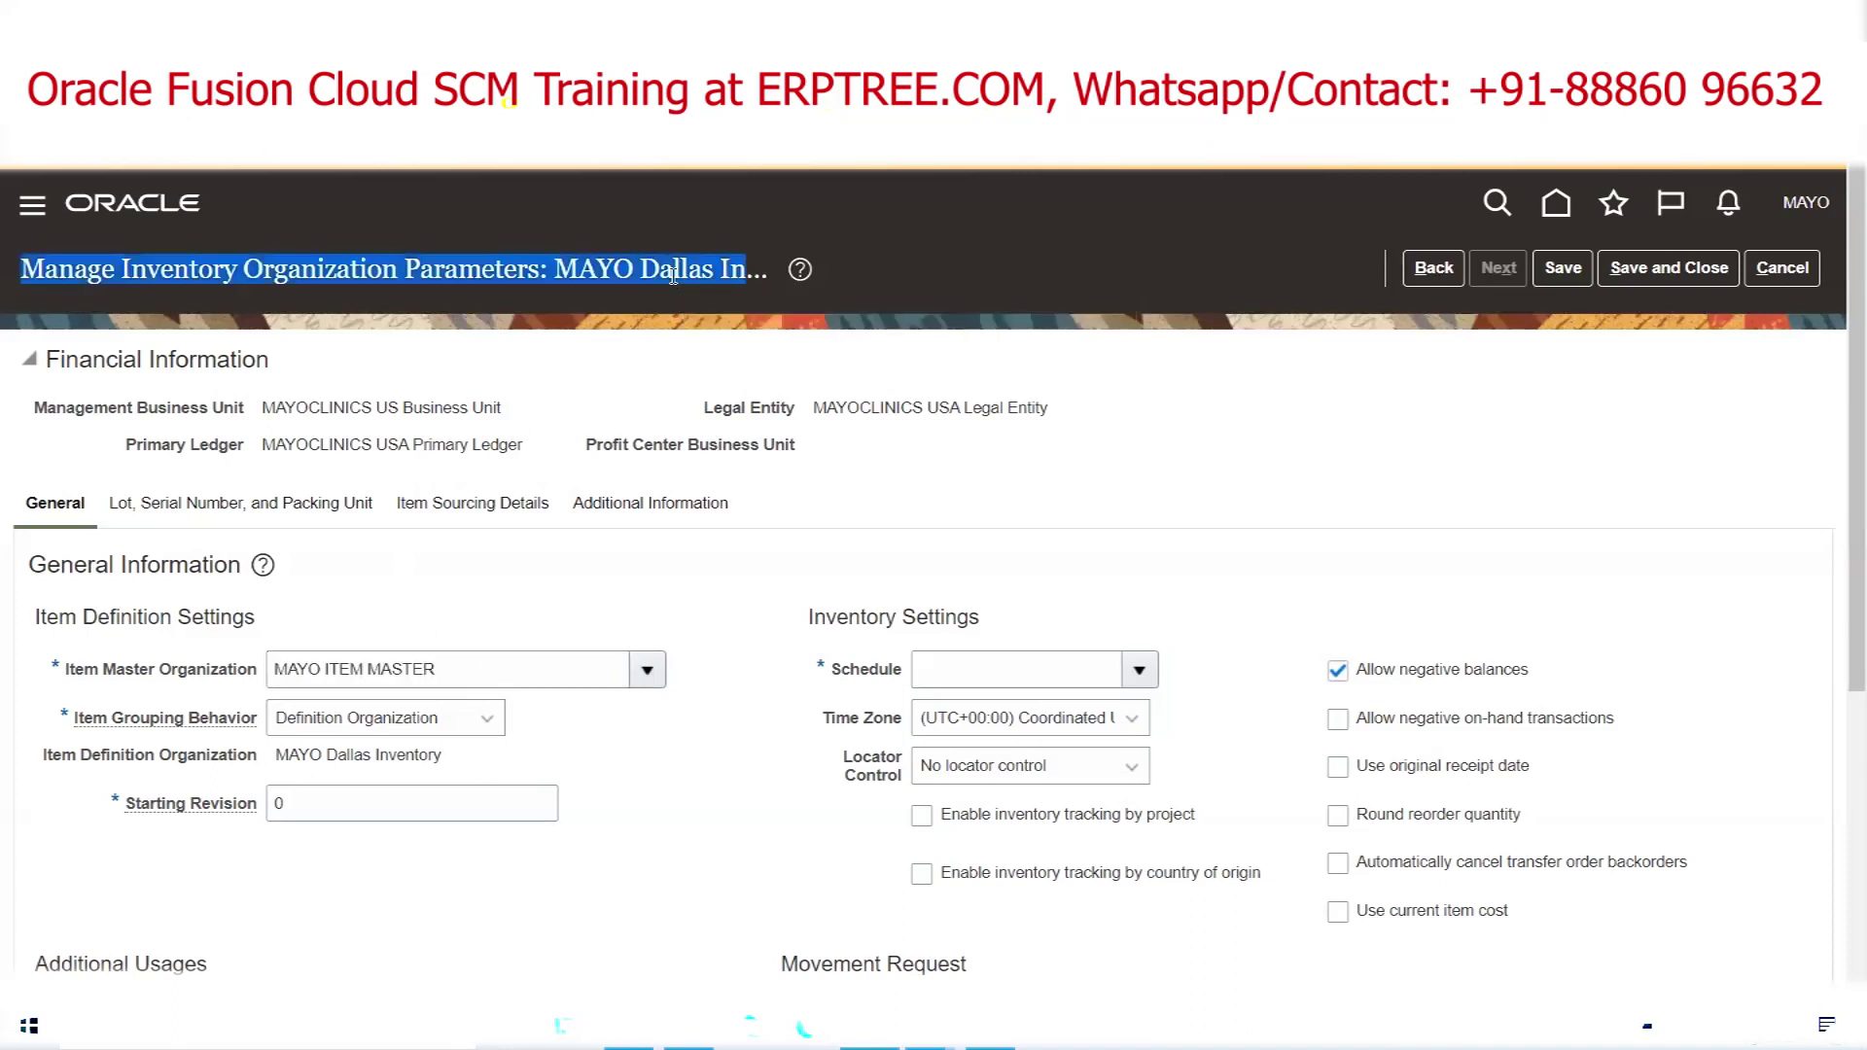
click(682, 273)
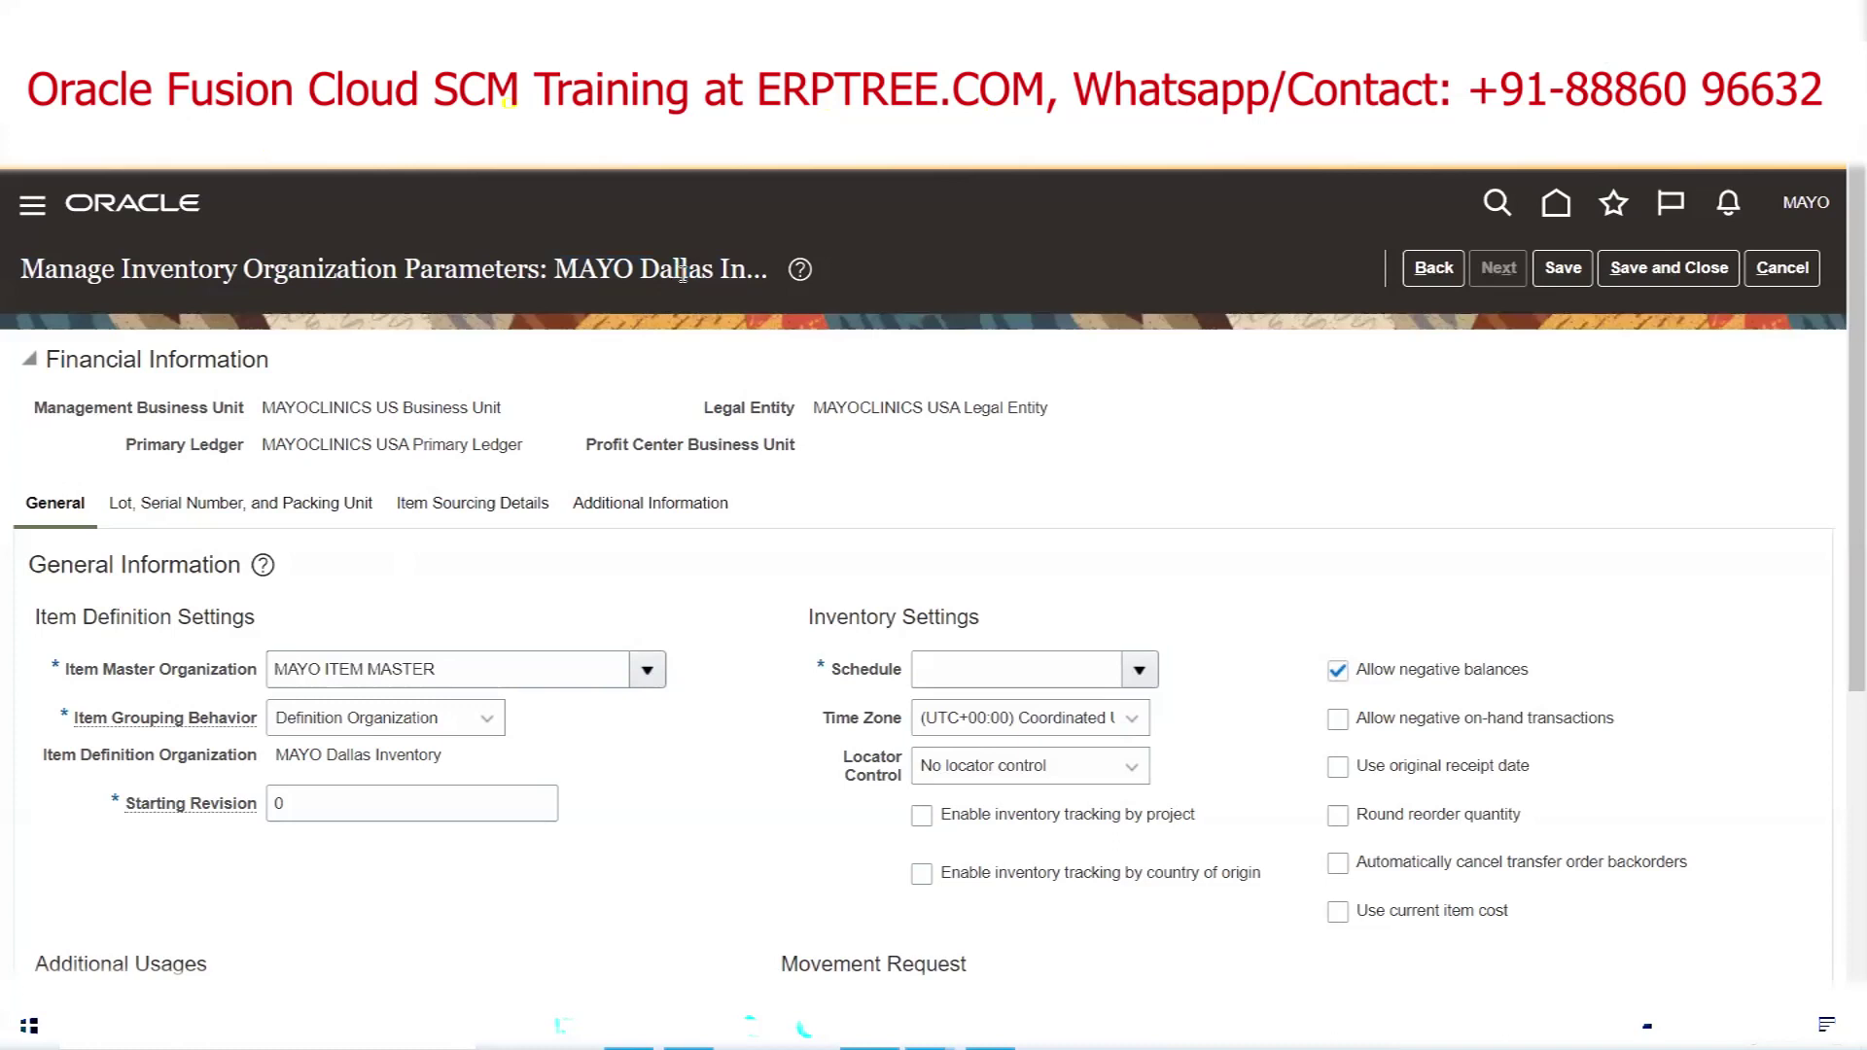
click(436, 668)
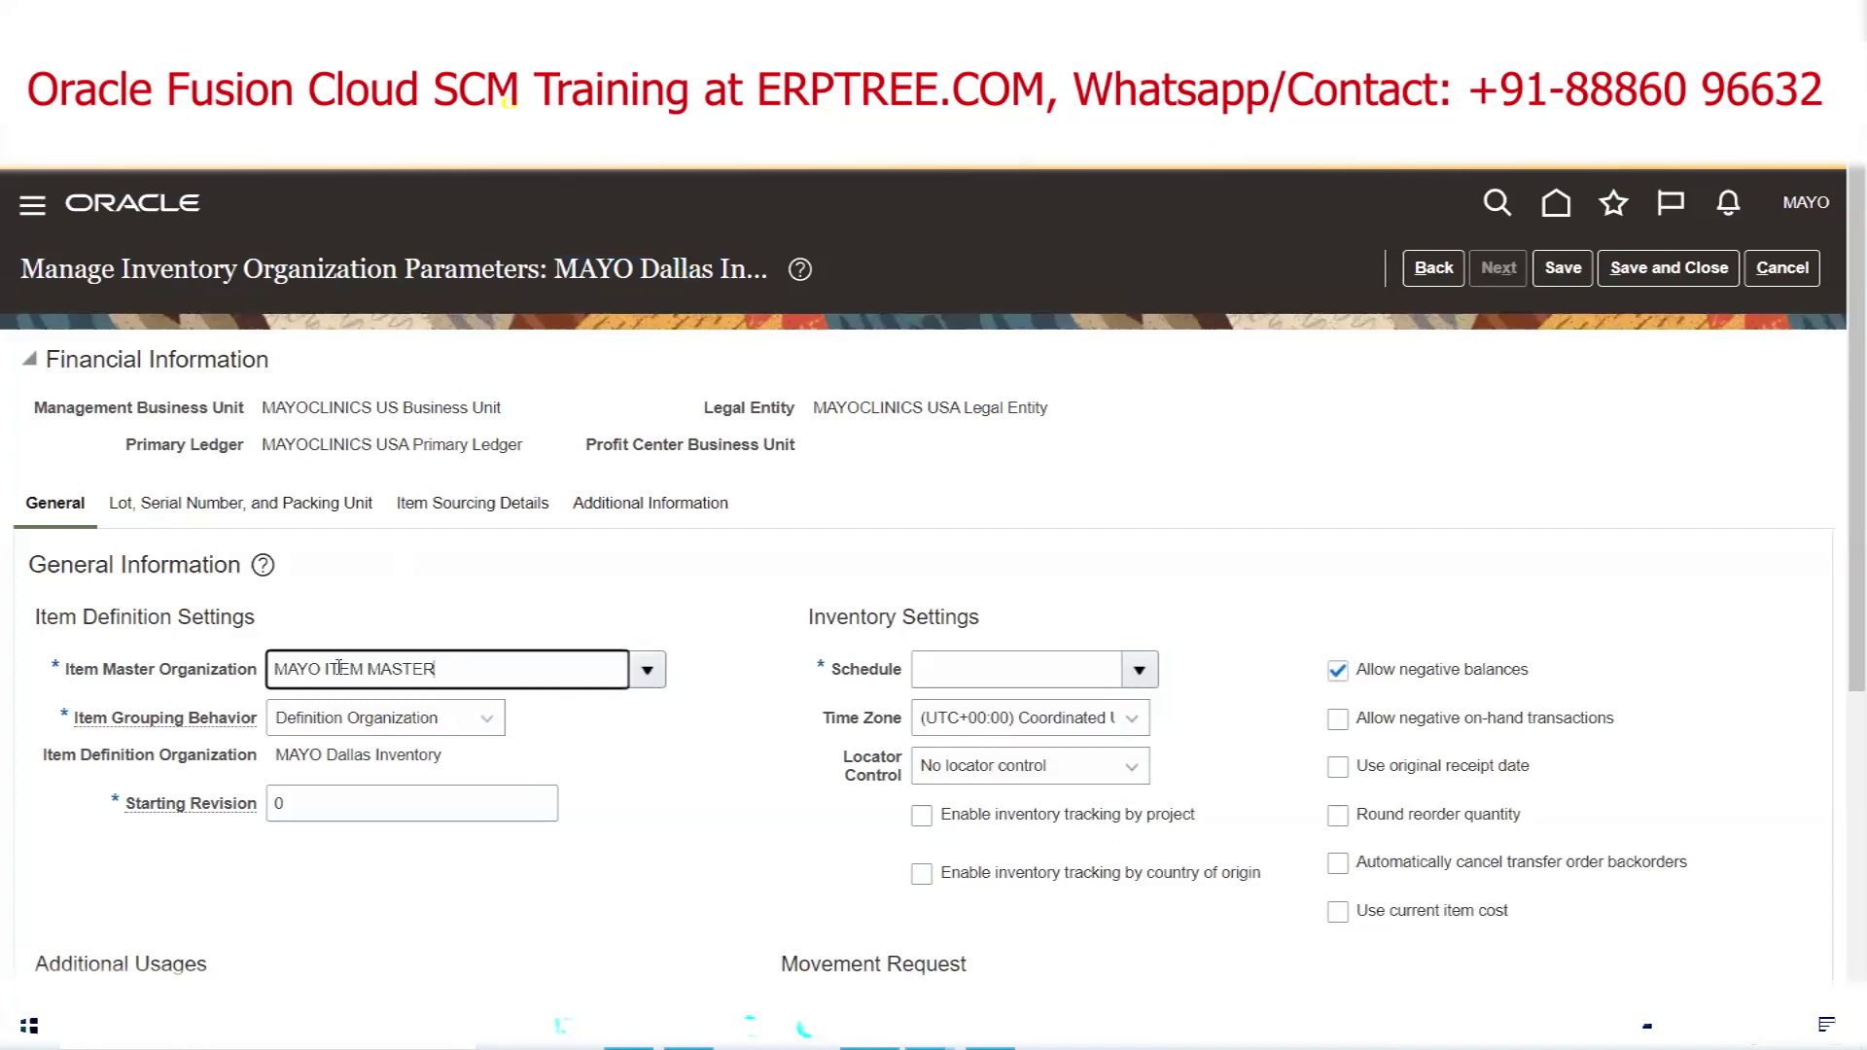
drag(436, 668, 99, 674)
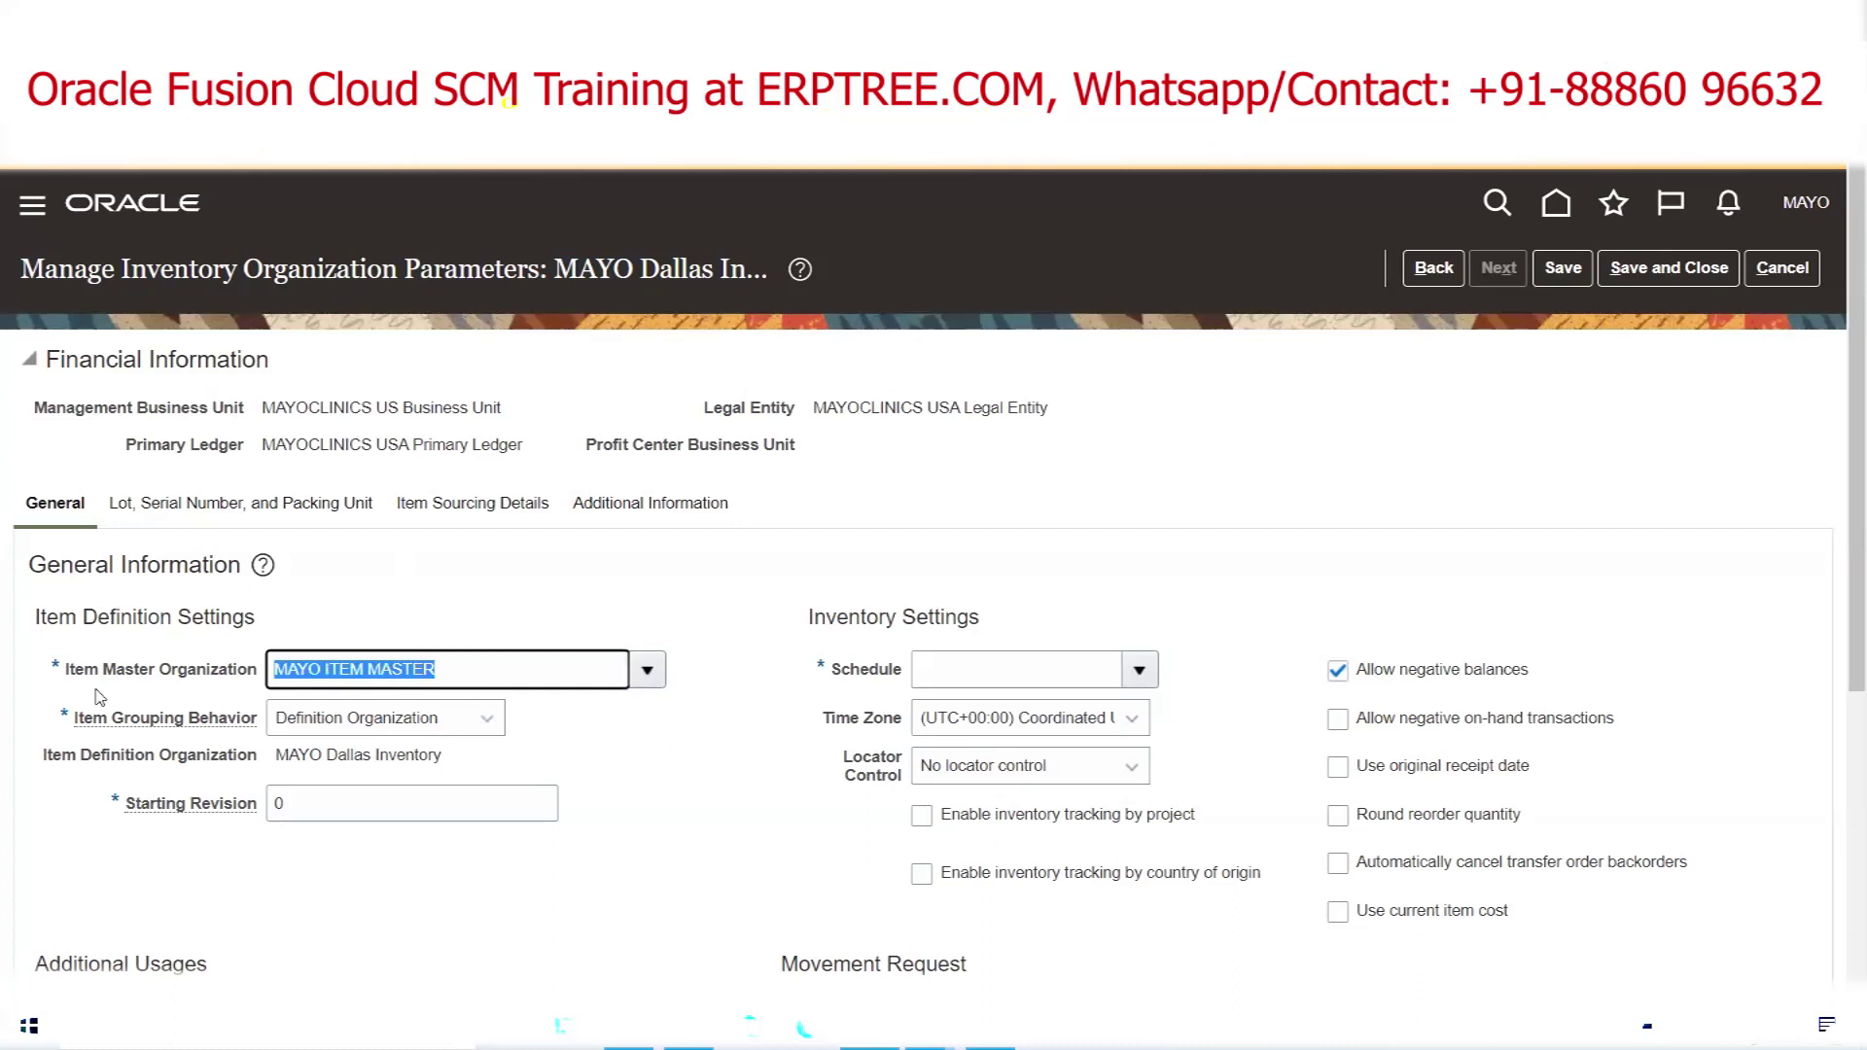
double_click(694, 258)
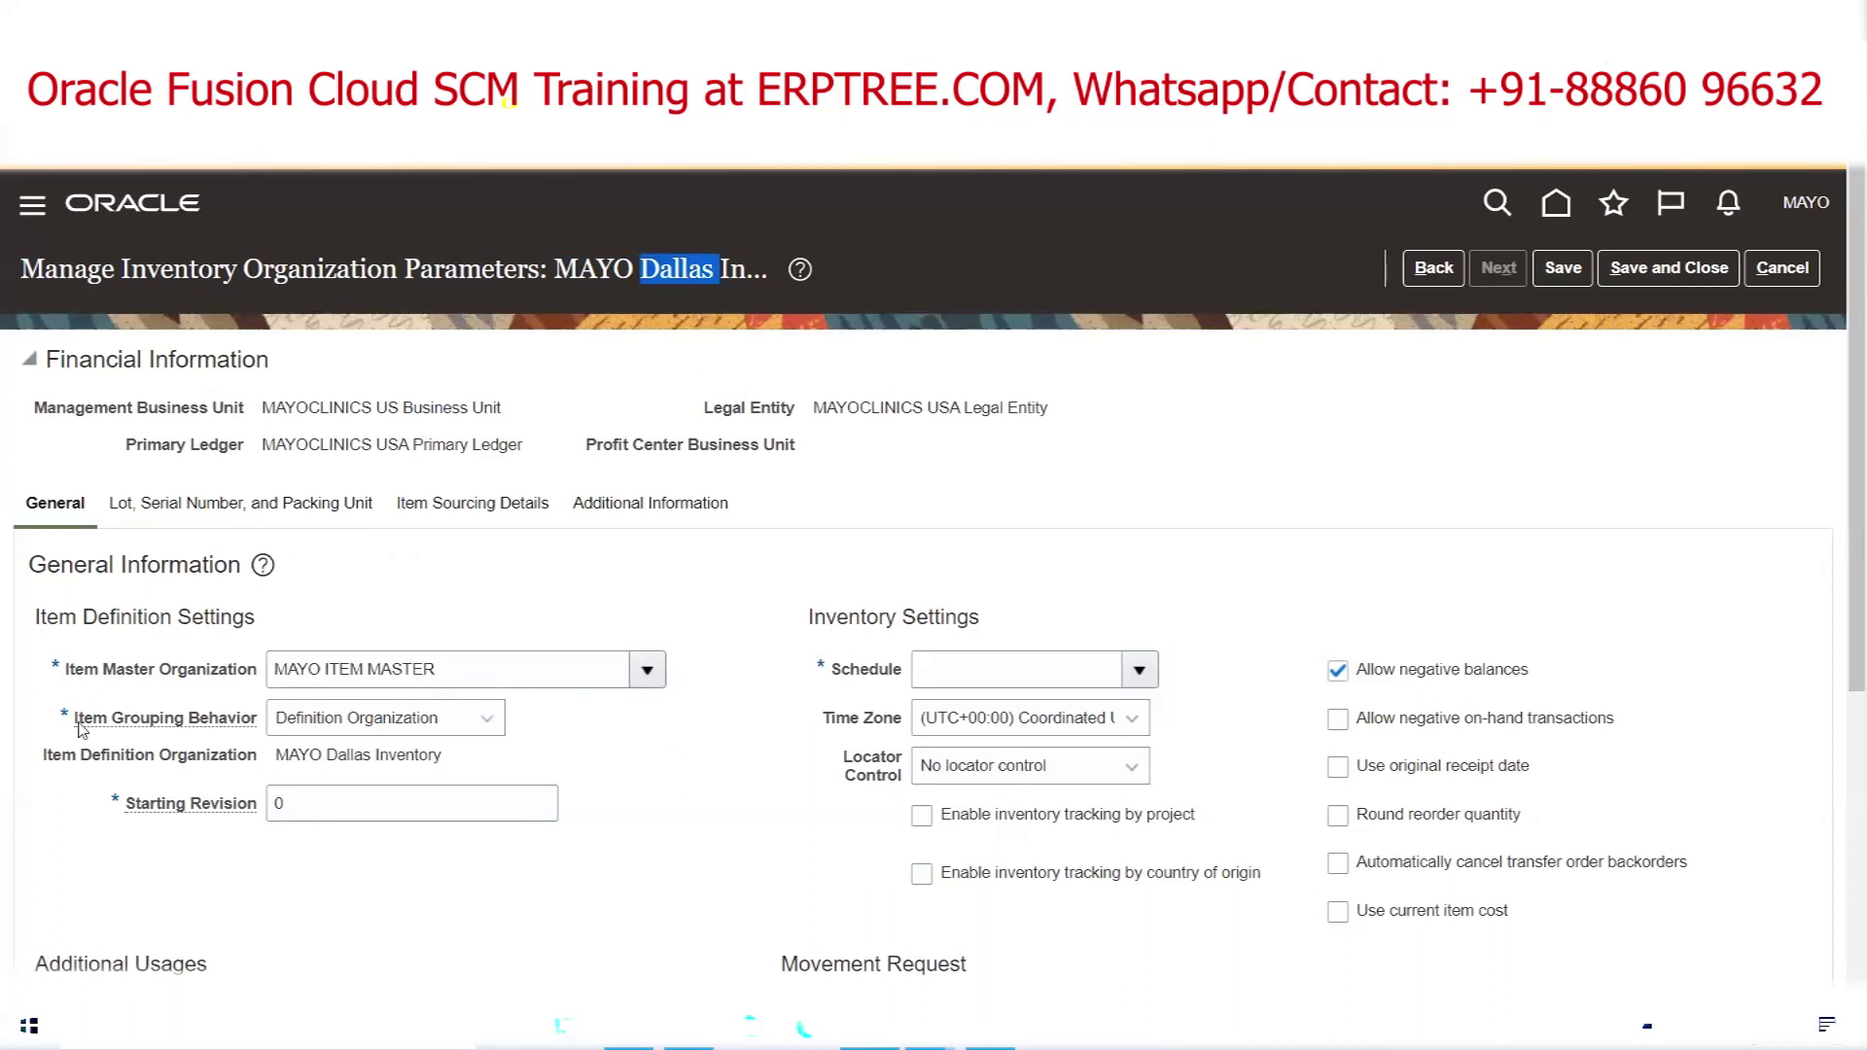
Examine the organization name in the page title and the item master organization assigned under the item definition settings
mouse_move(81, 730)
click(554, 265)
drag(554, 264, 760, 288)
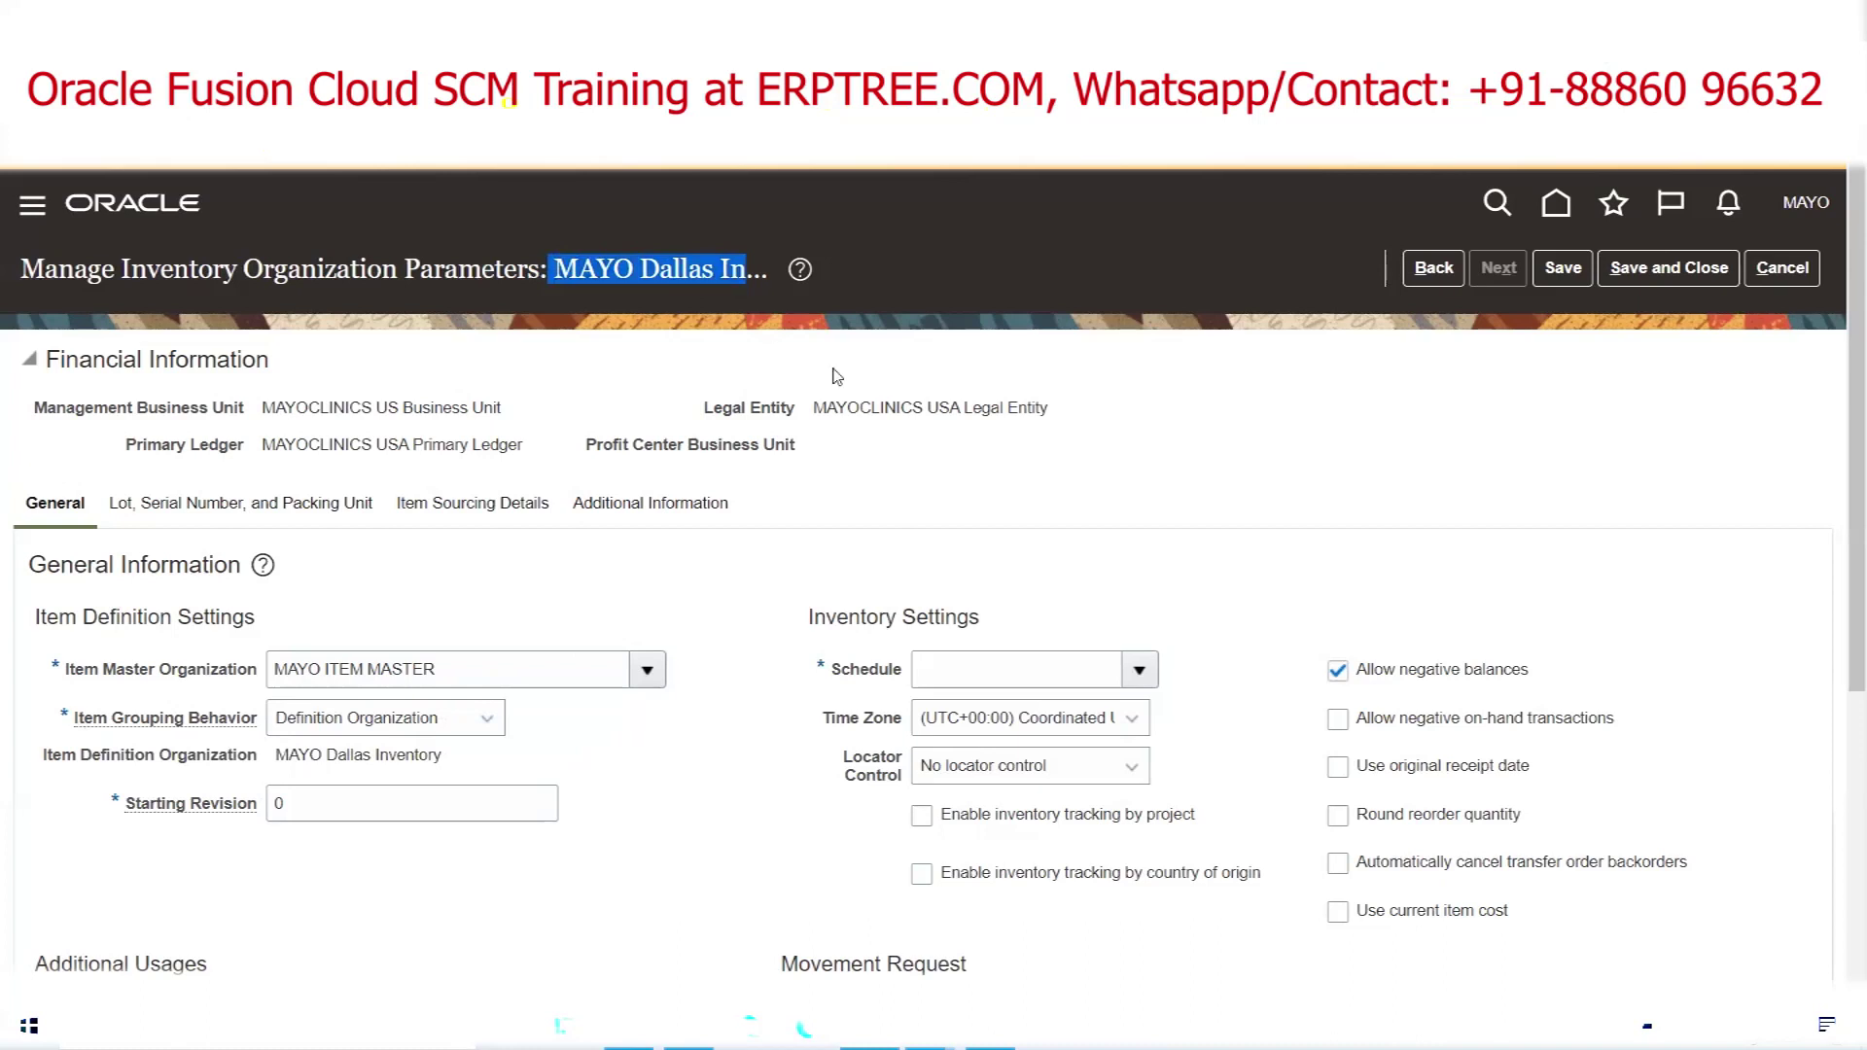
drag(461, 667, 159, 709)
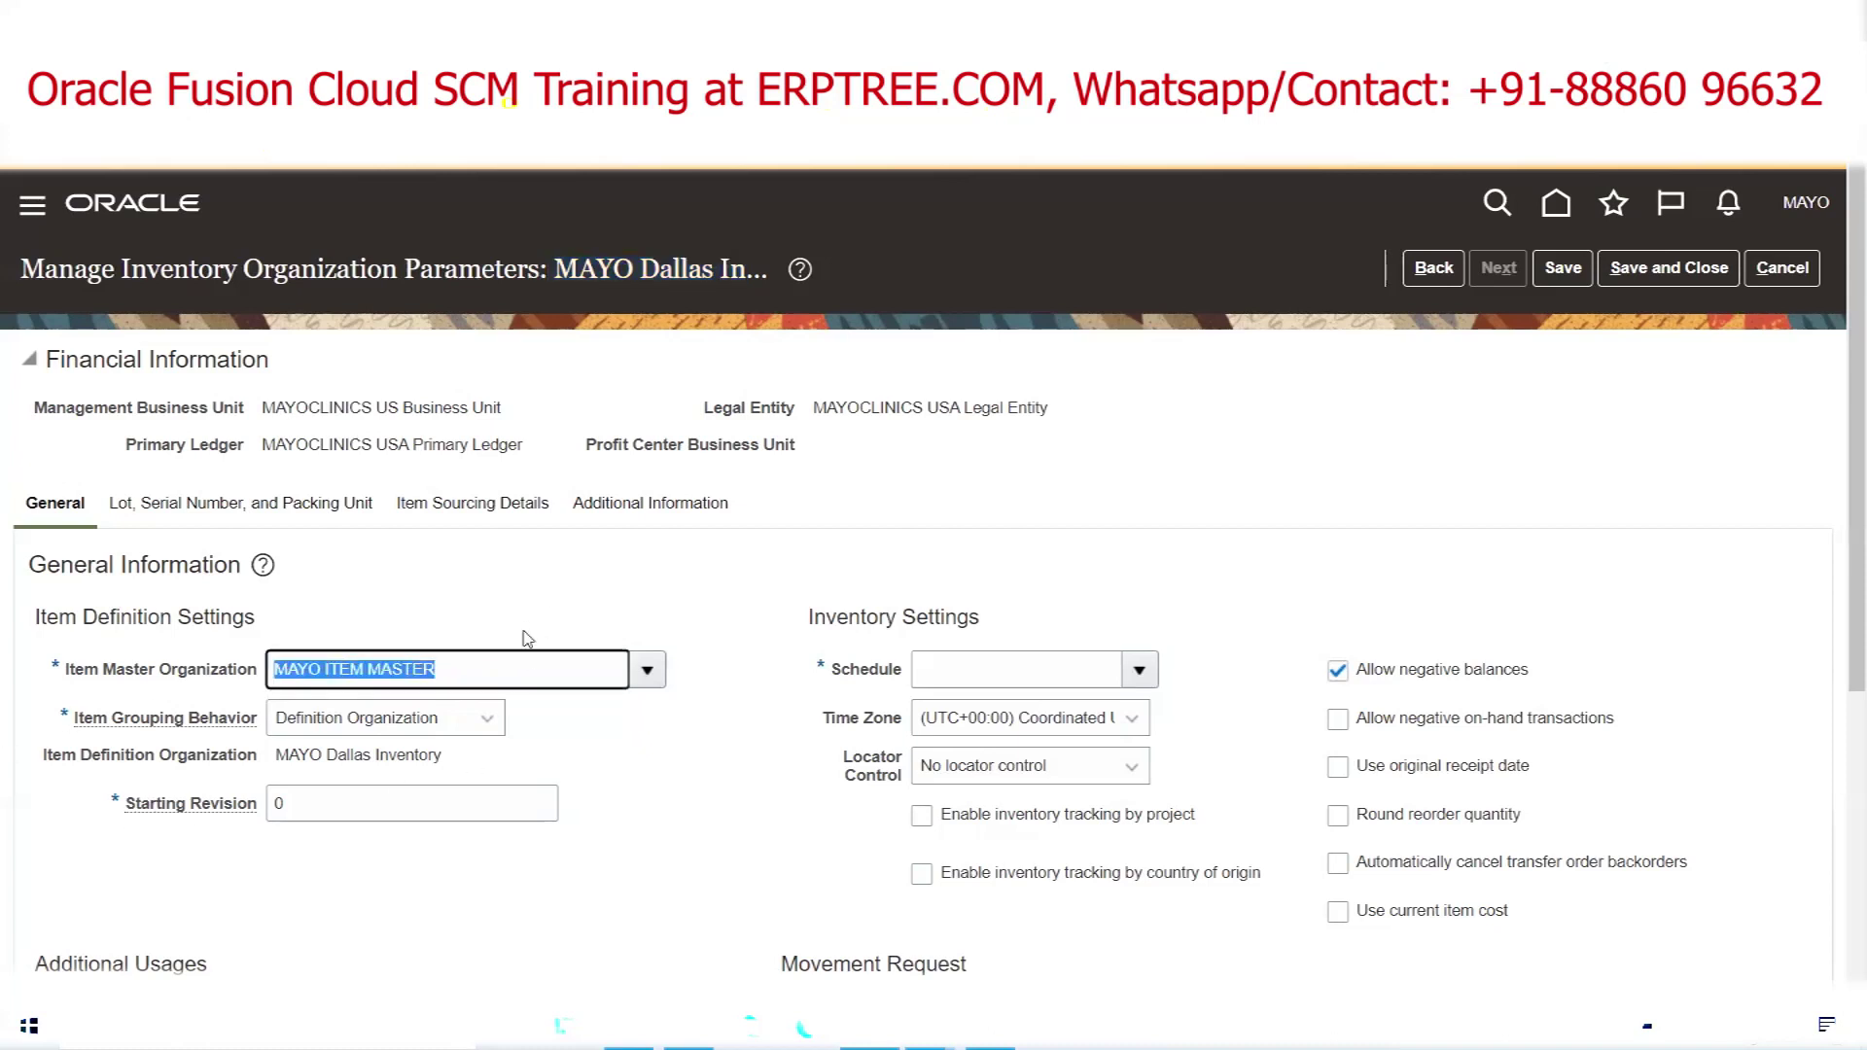
click(488, 664)
drag(456, 667, 179, 677)
click(471, 662)
drag(471, 661, 250, 677)
Try Reference Organization as the item grouping behavior and compare the item master organization with the organization in the title
click(486, 721)
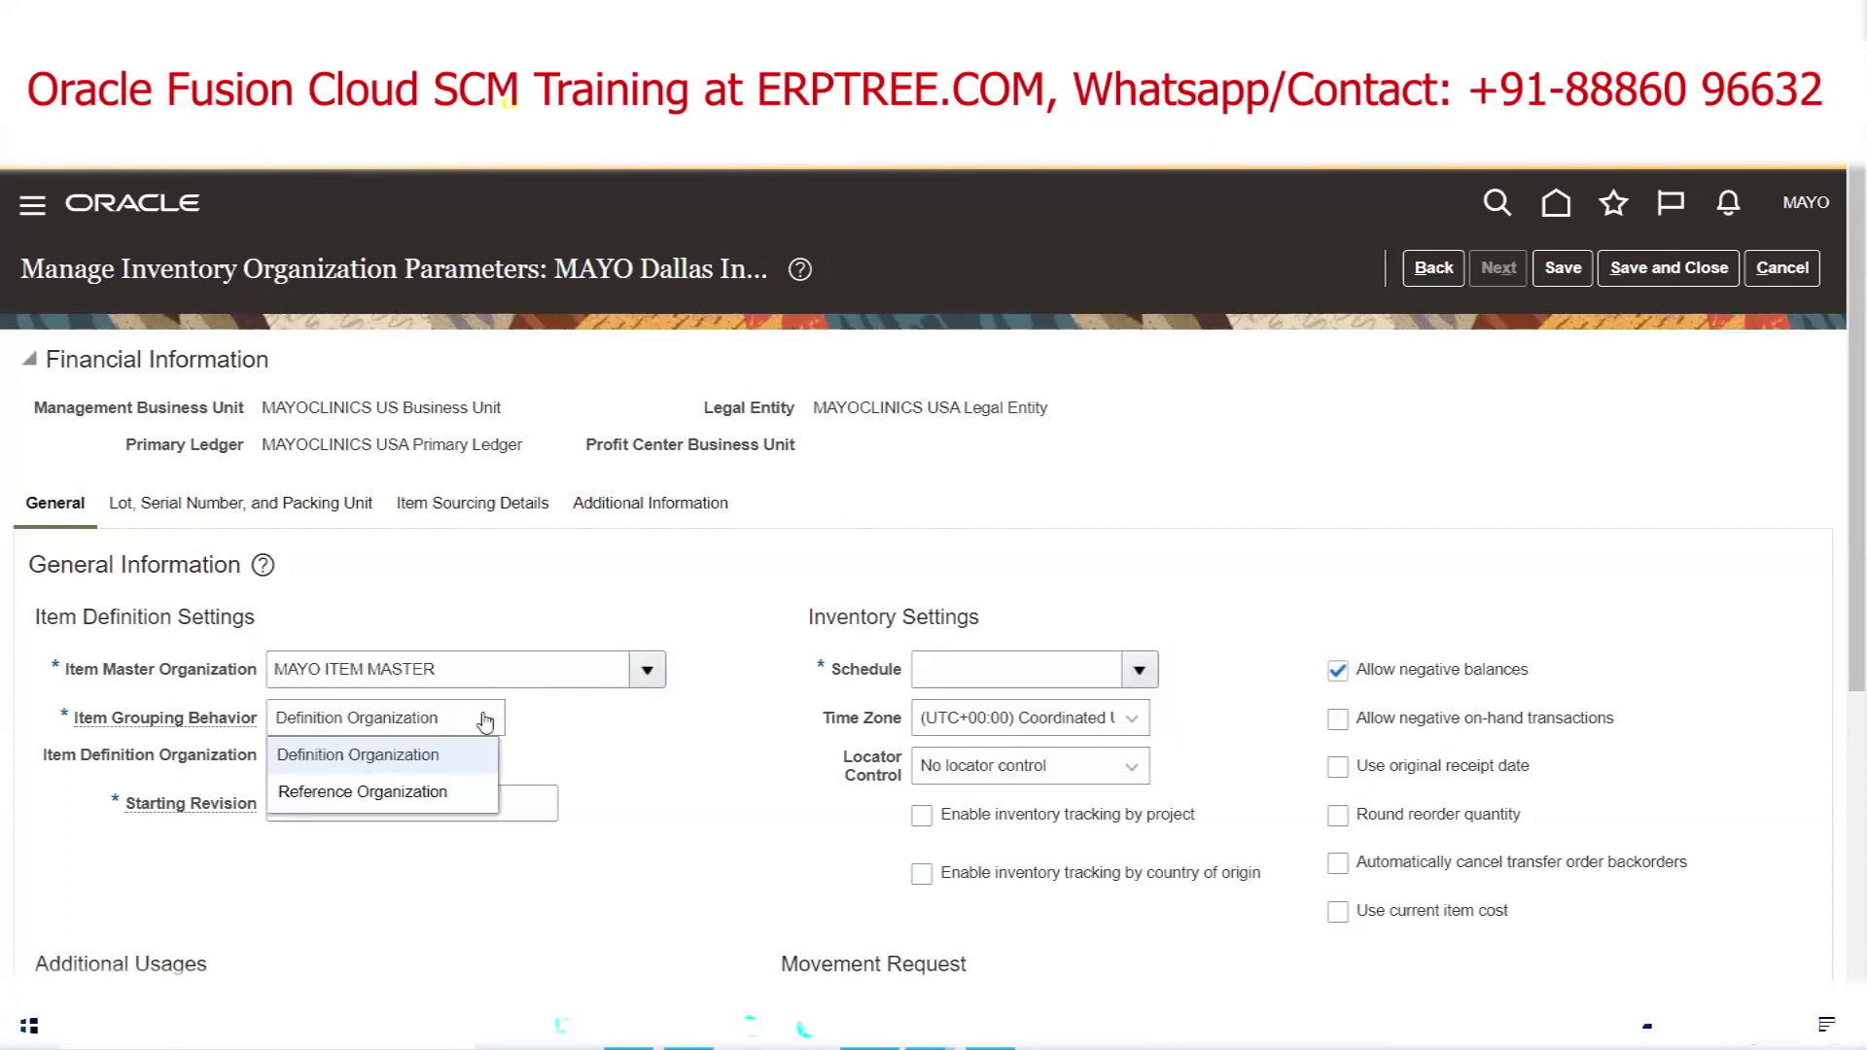
click(443, 793)
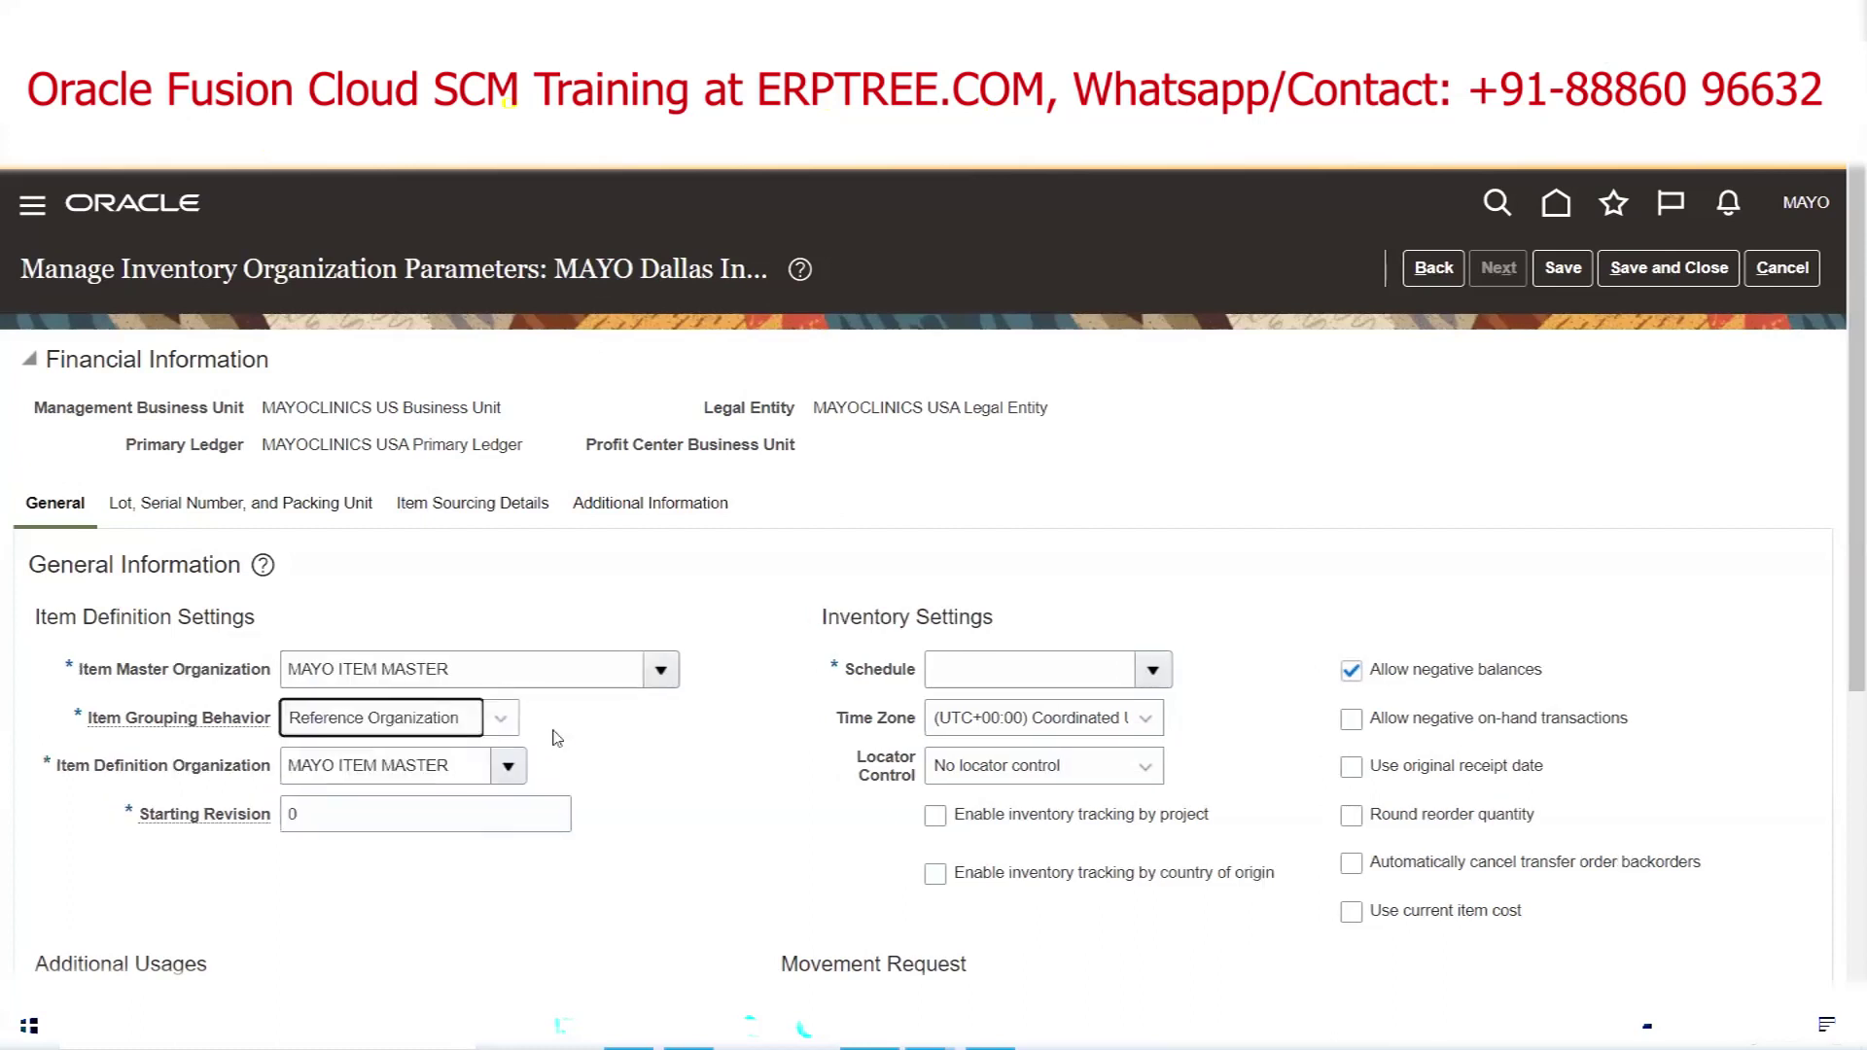
click(443, 664)
drag(444, 664, 229, 667)
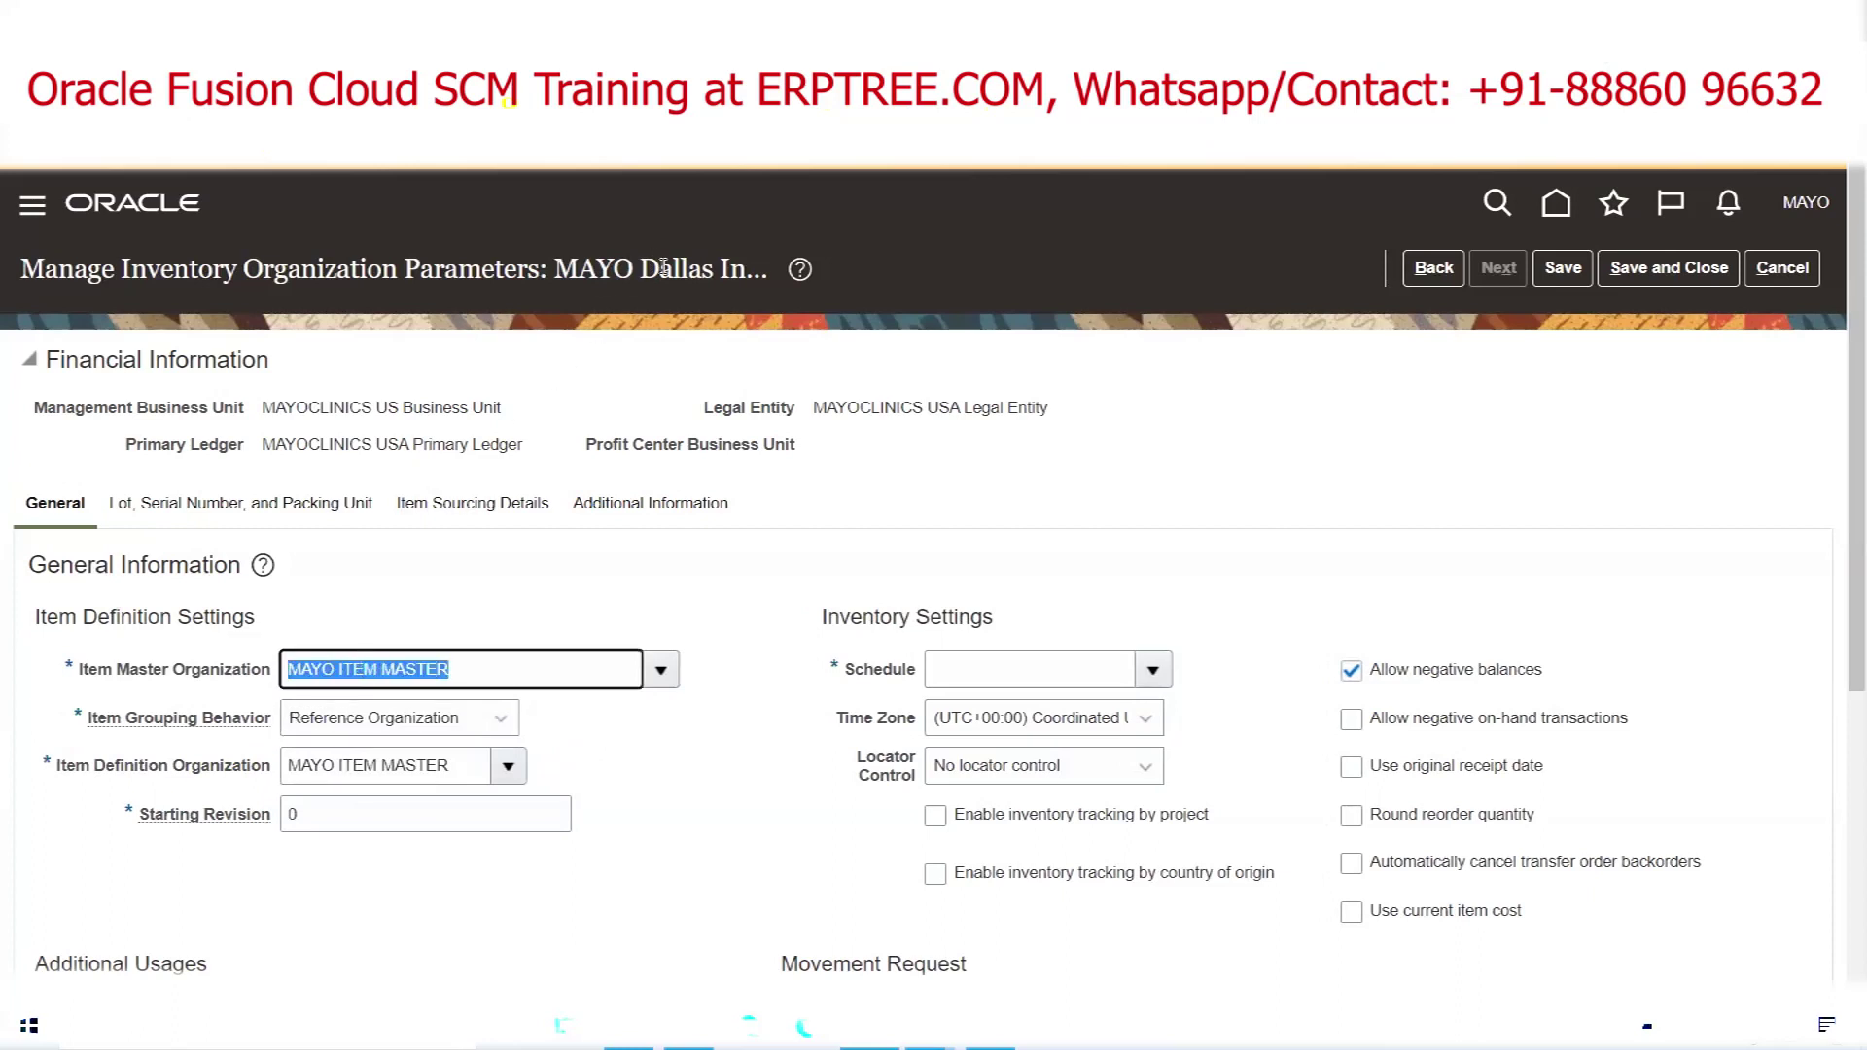
click(470, 668)
drag(483, 665, 184, 675)
click(564, 269)
drag(564, 268, 778, 277)
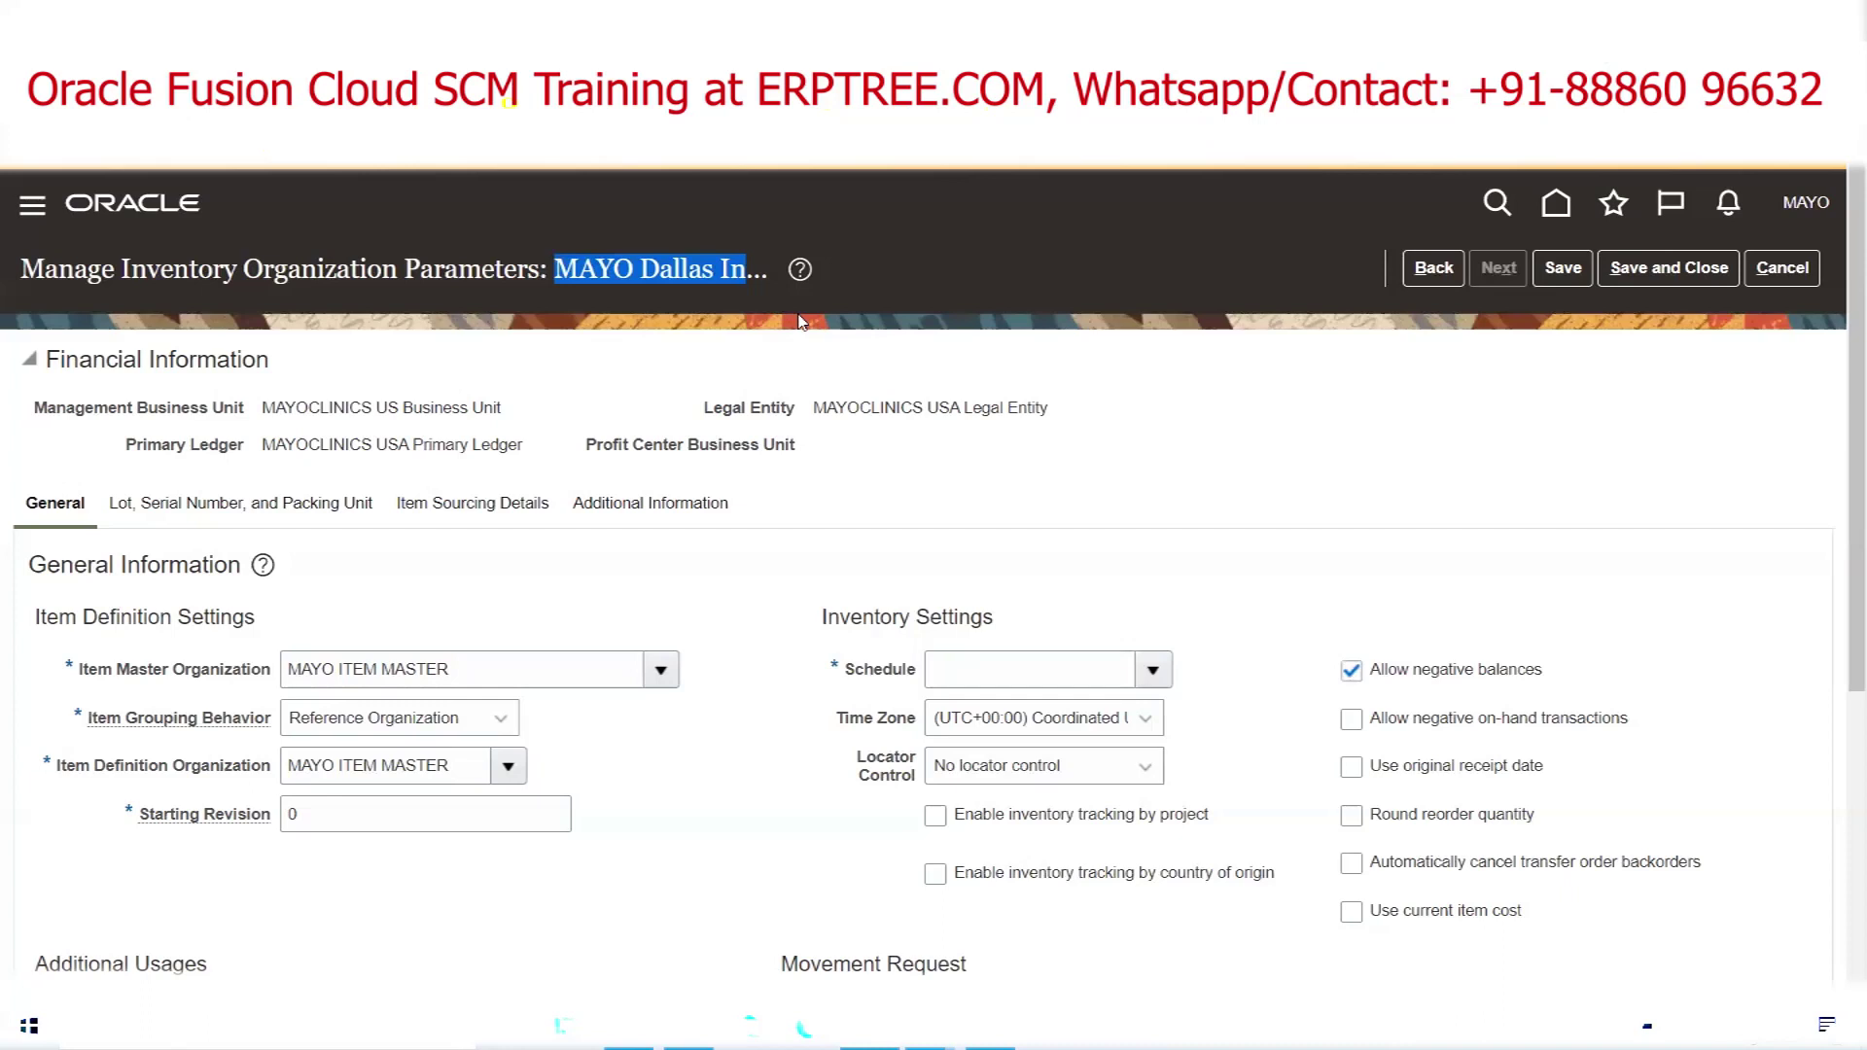
Set the item grouping behavior back to Definition Organization and check the organization name in the page title
click(481, 718)
click(466, 759)
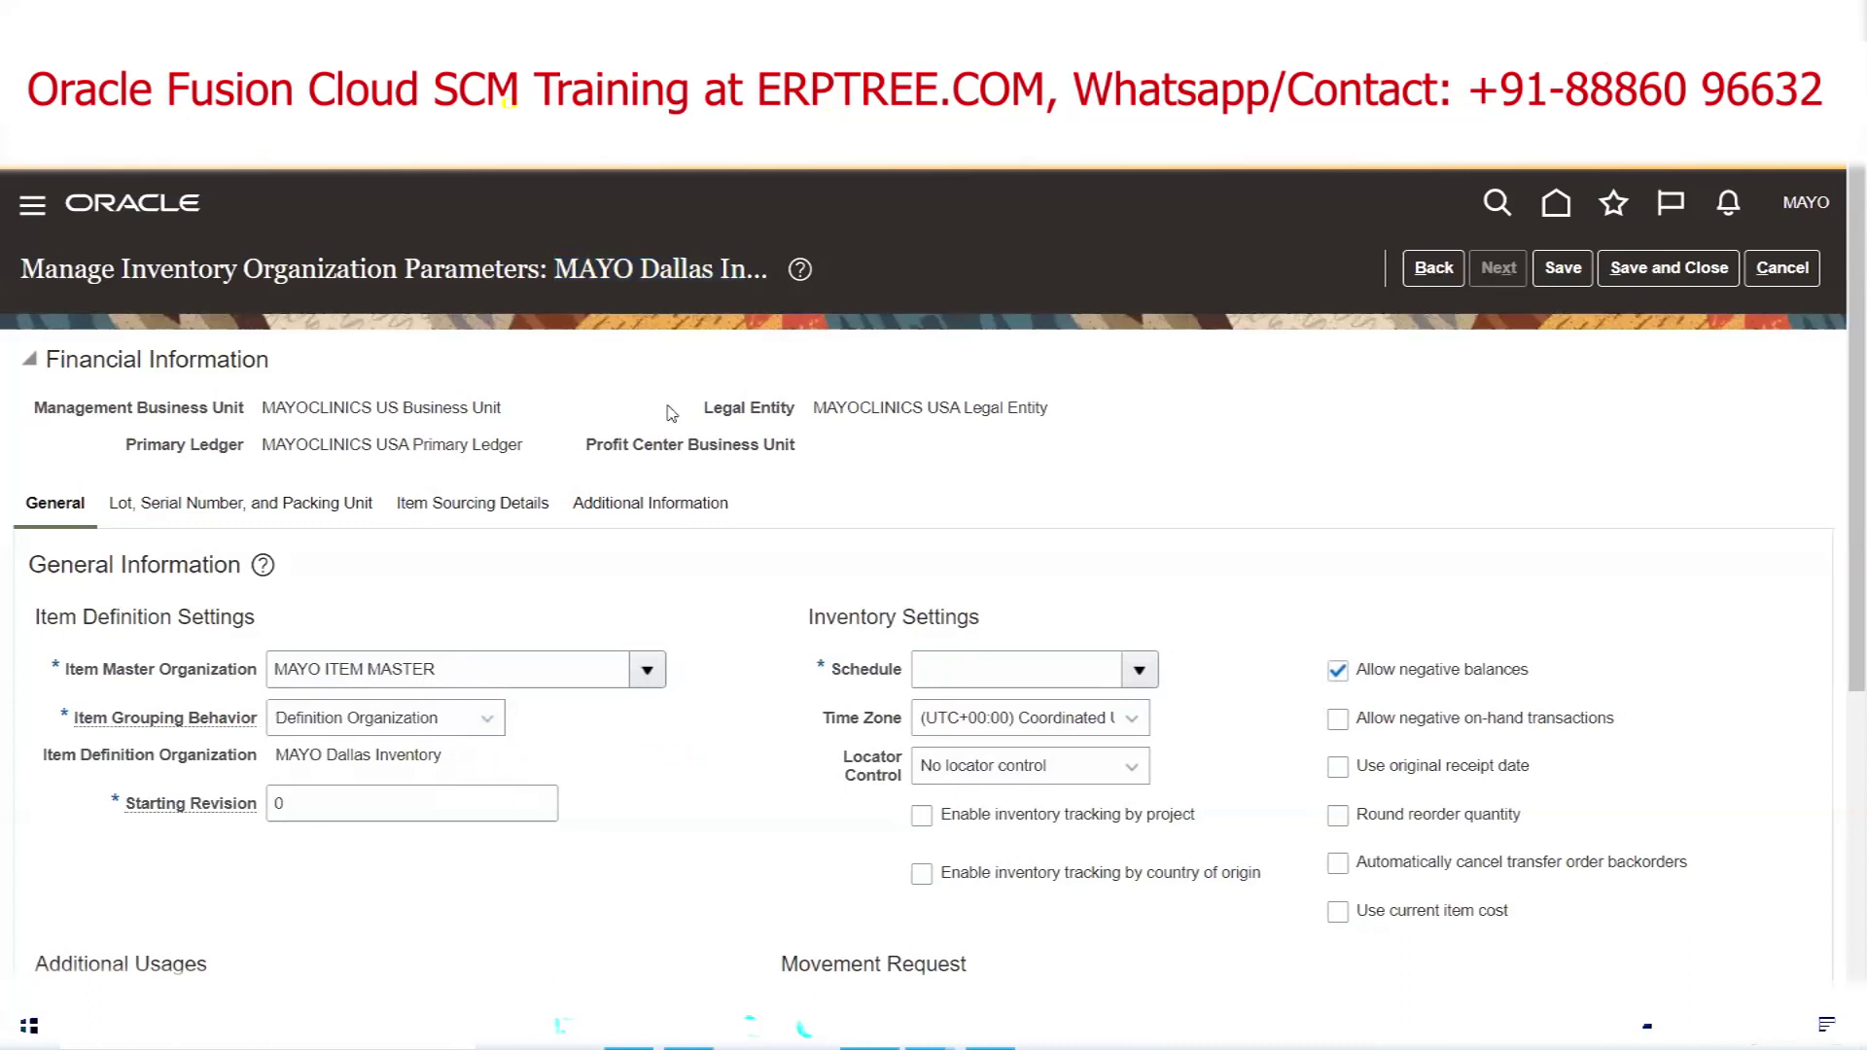
triple_click(687, 269)
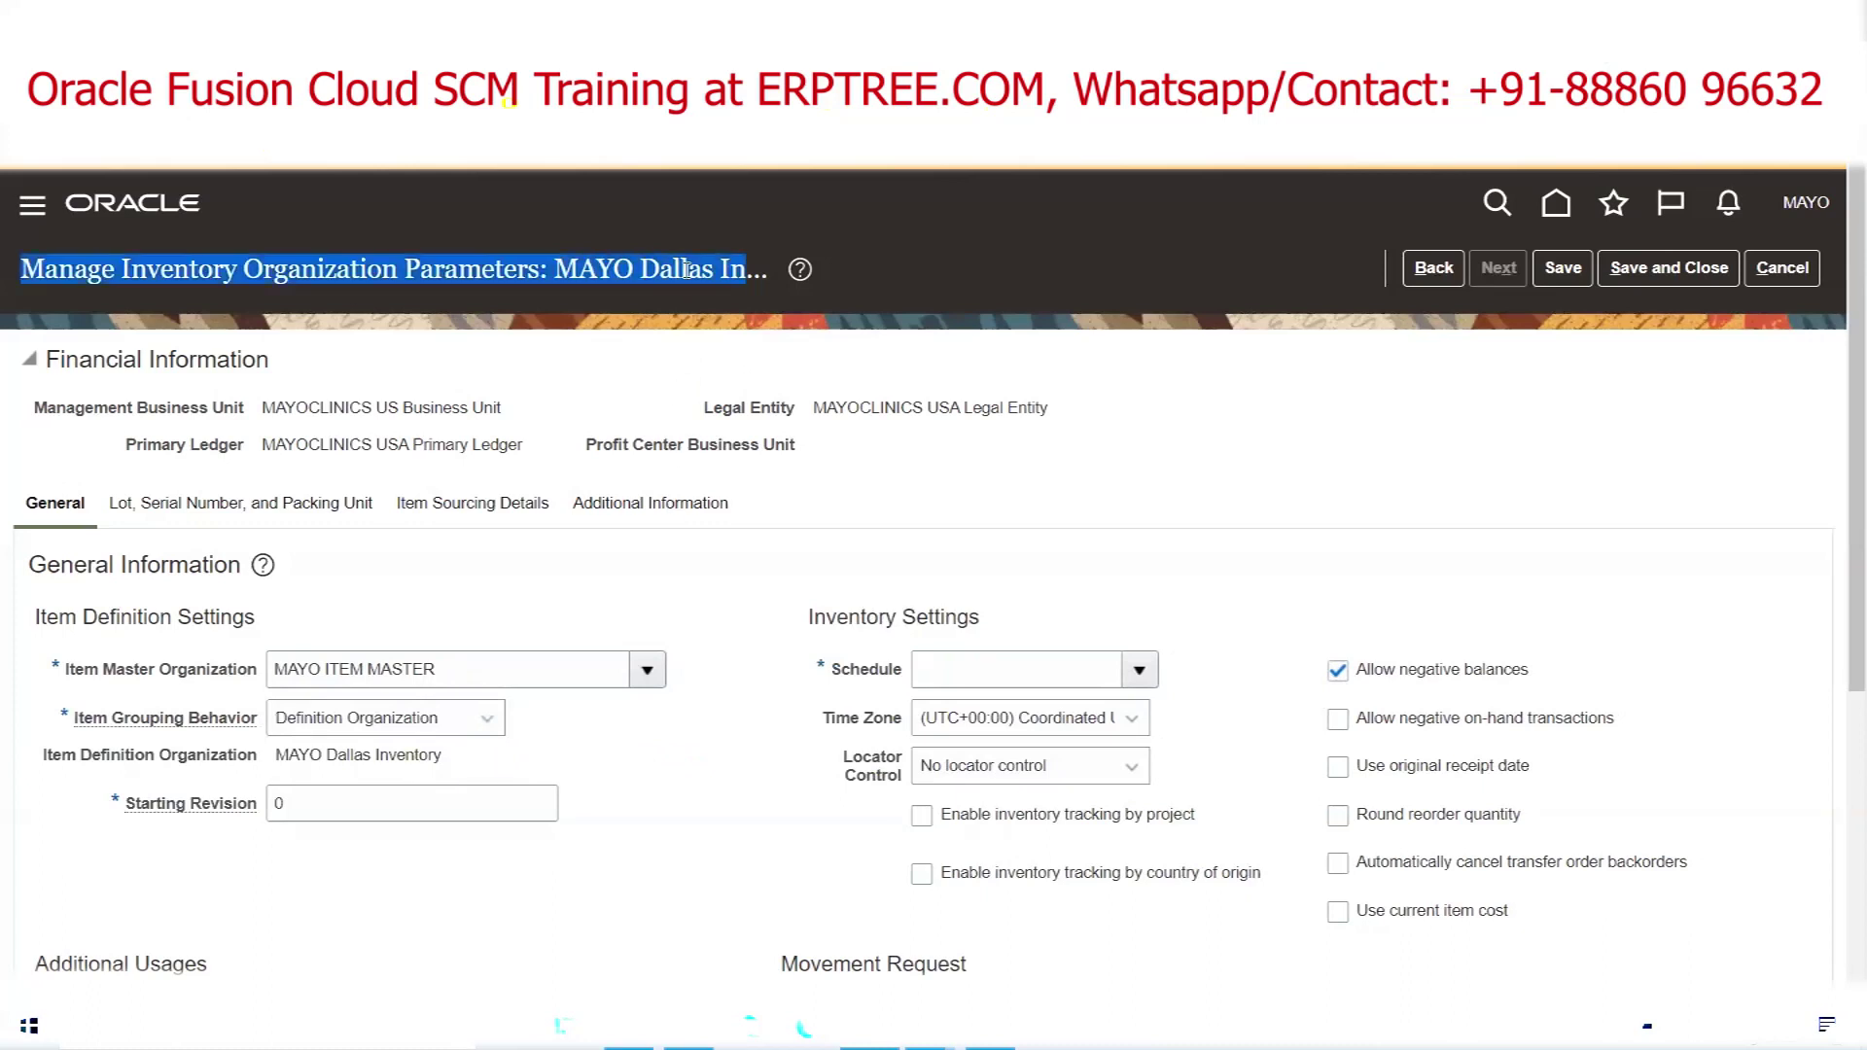
click(686, 269)
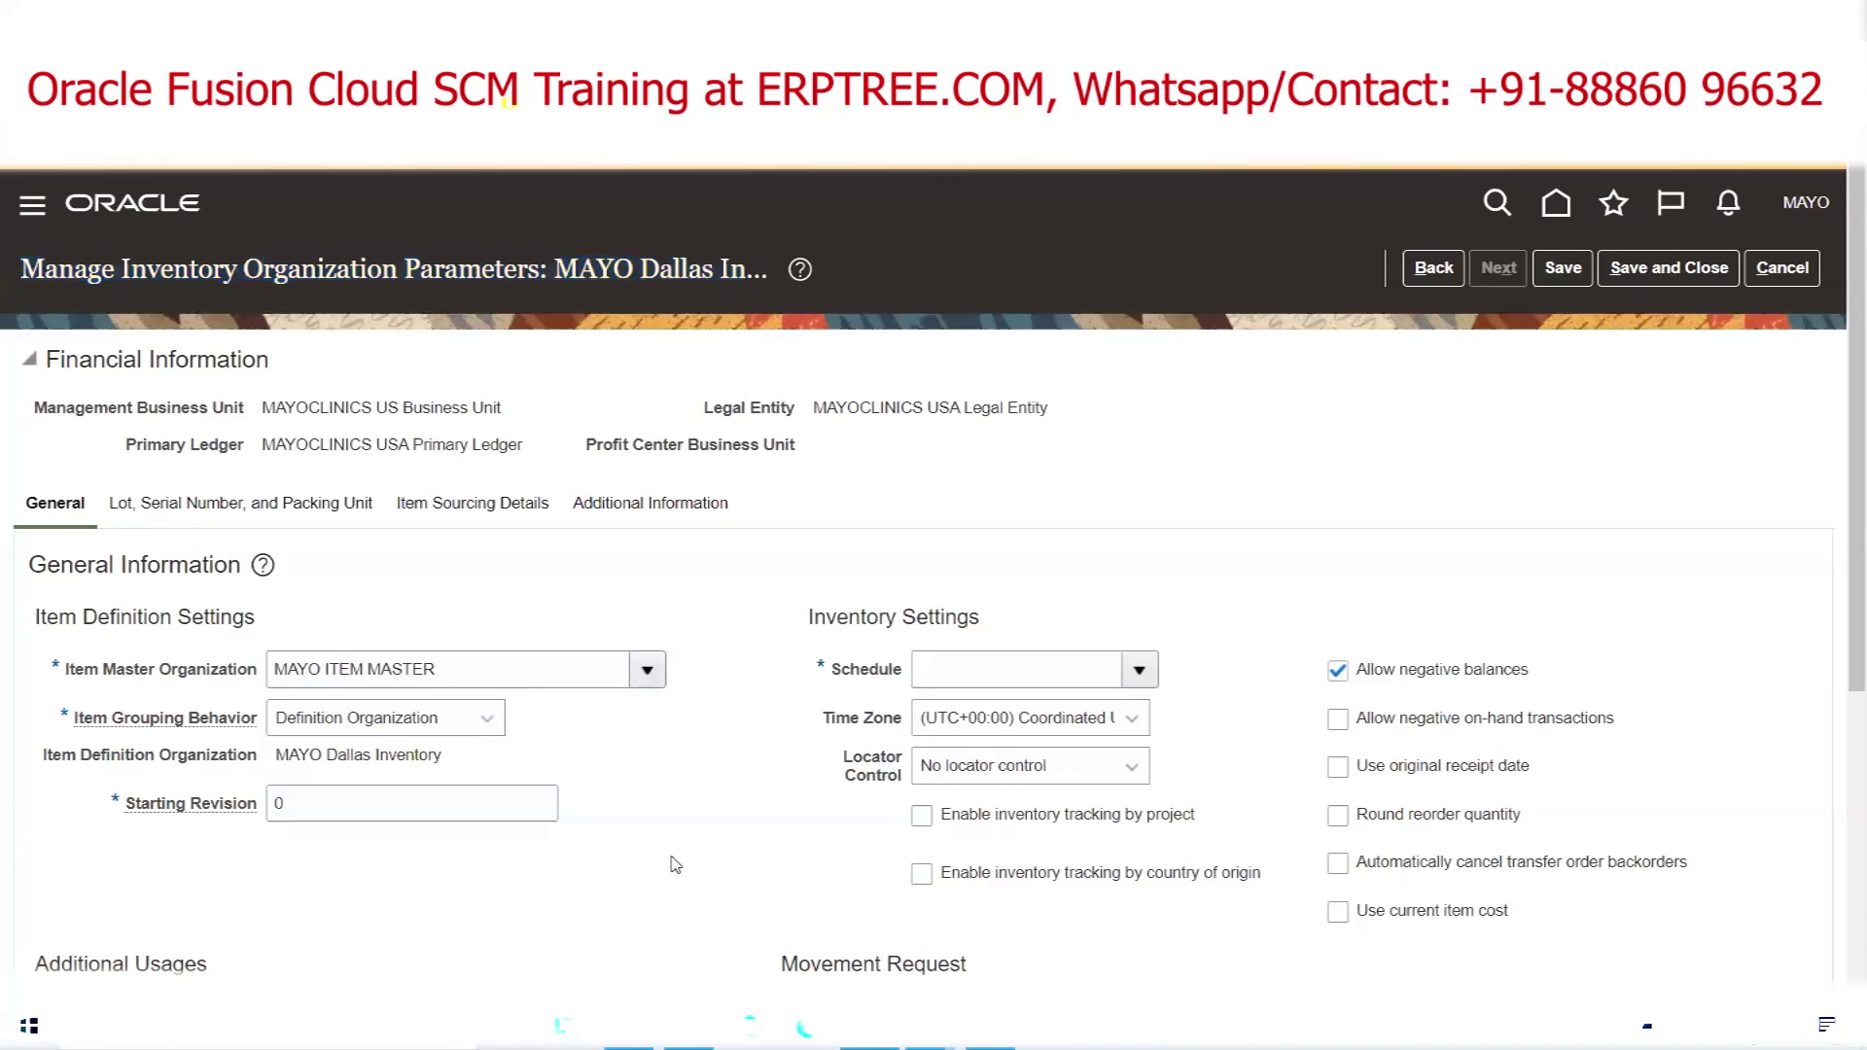
double_click(870, 672)
click(1138, 670)
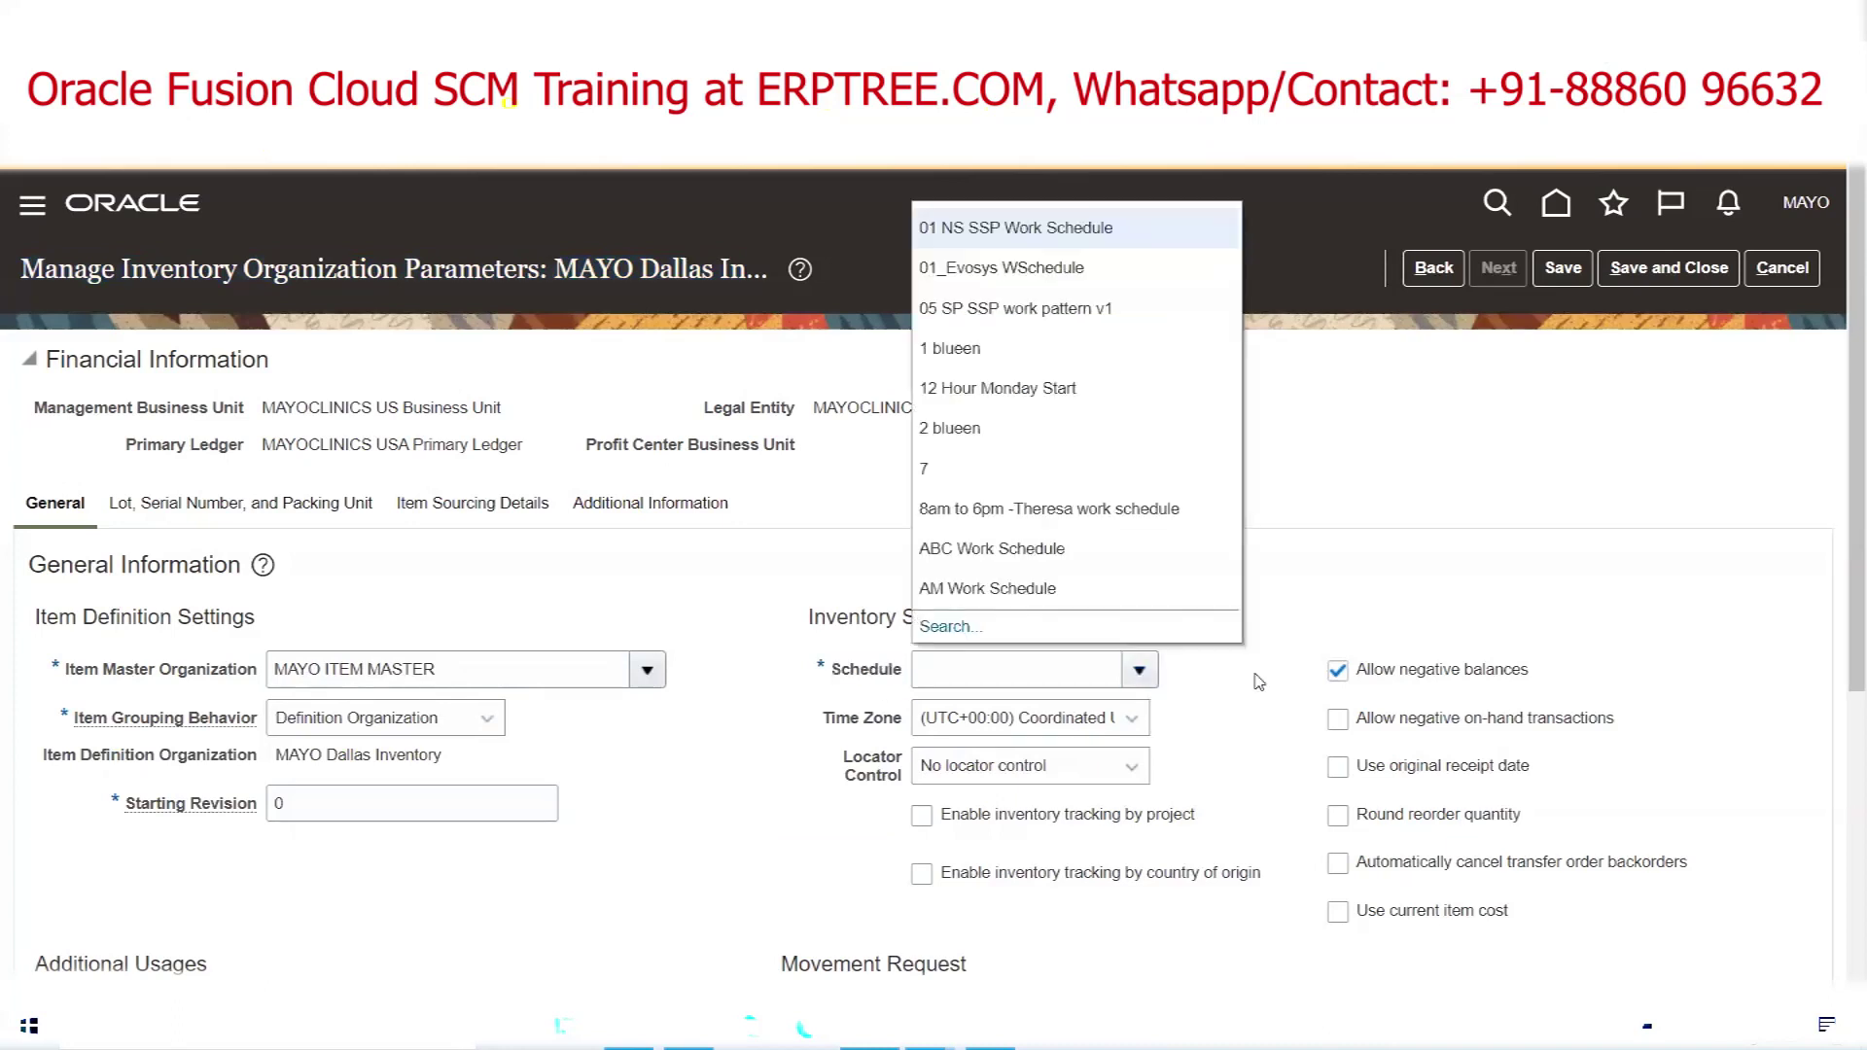
scroll(1214, 552, down, 4)
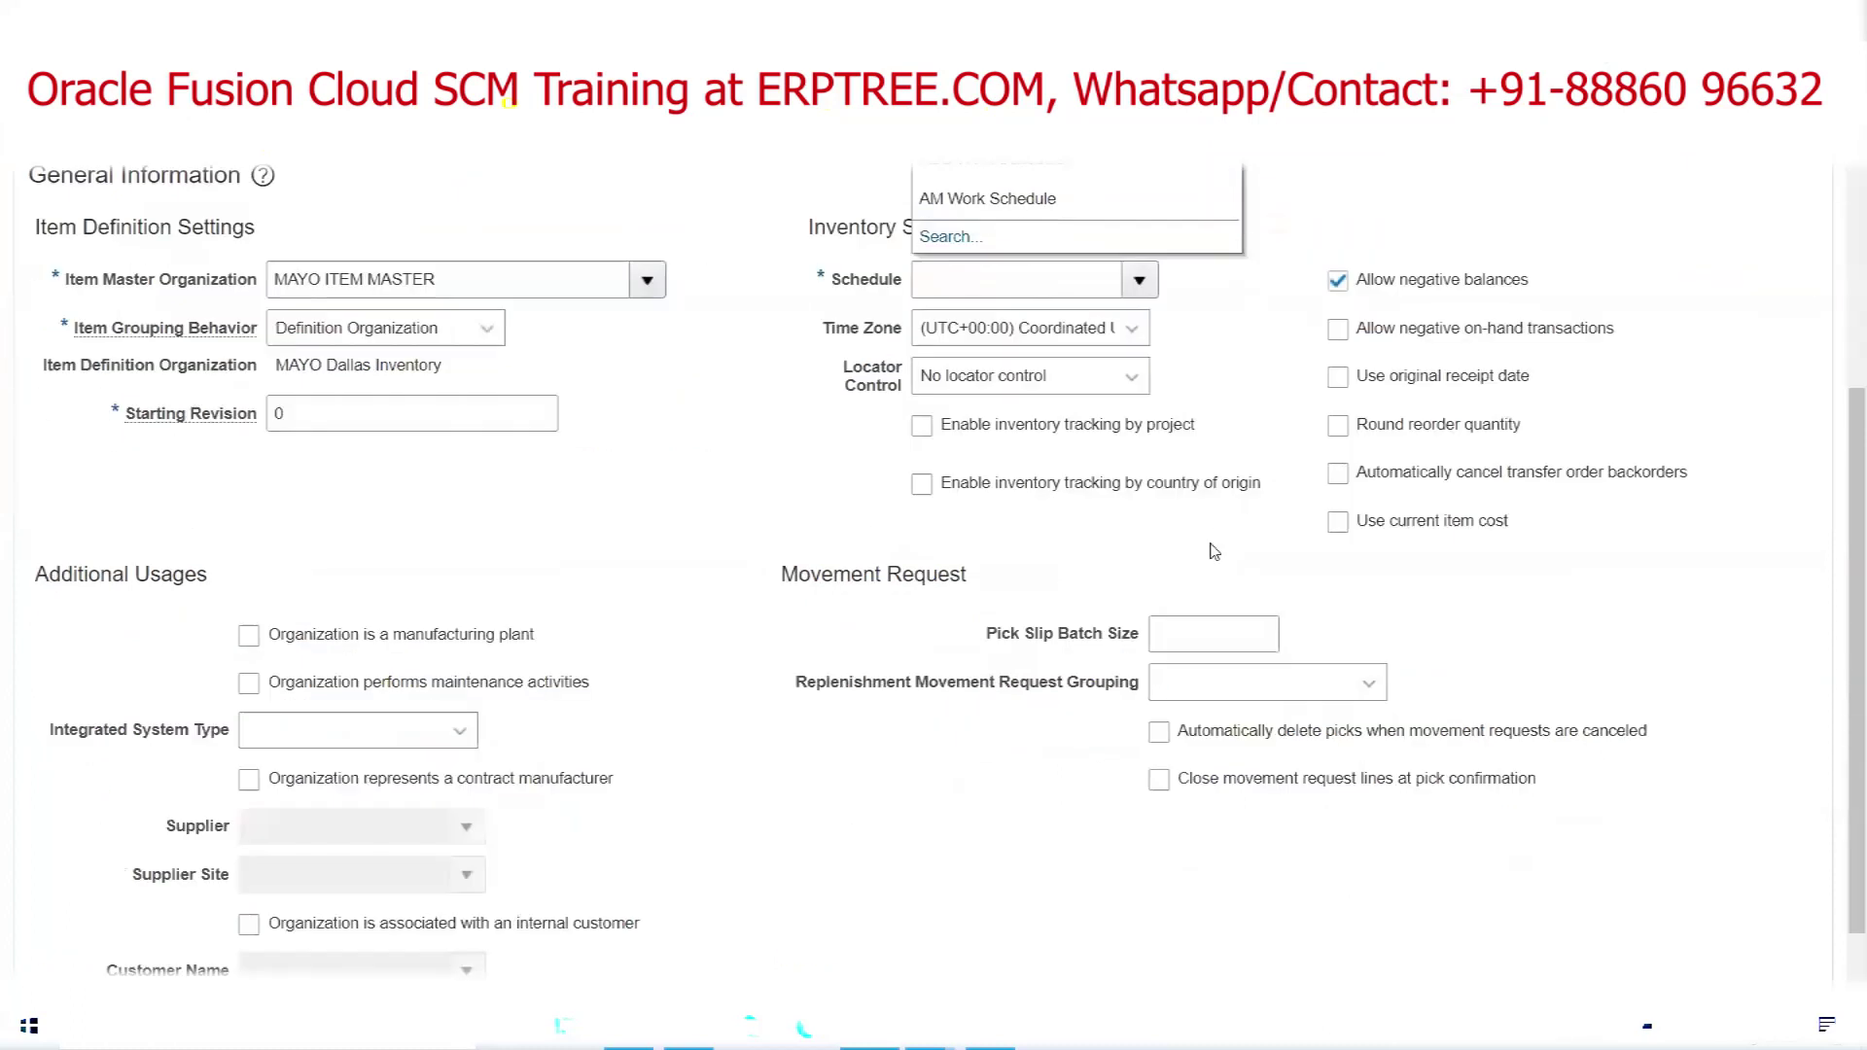
scroll(1211, 544, up, 4)
click(1230, 515)
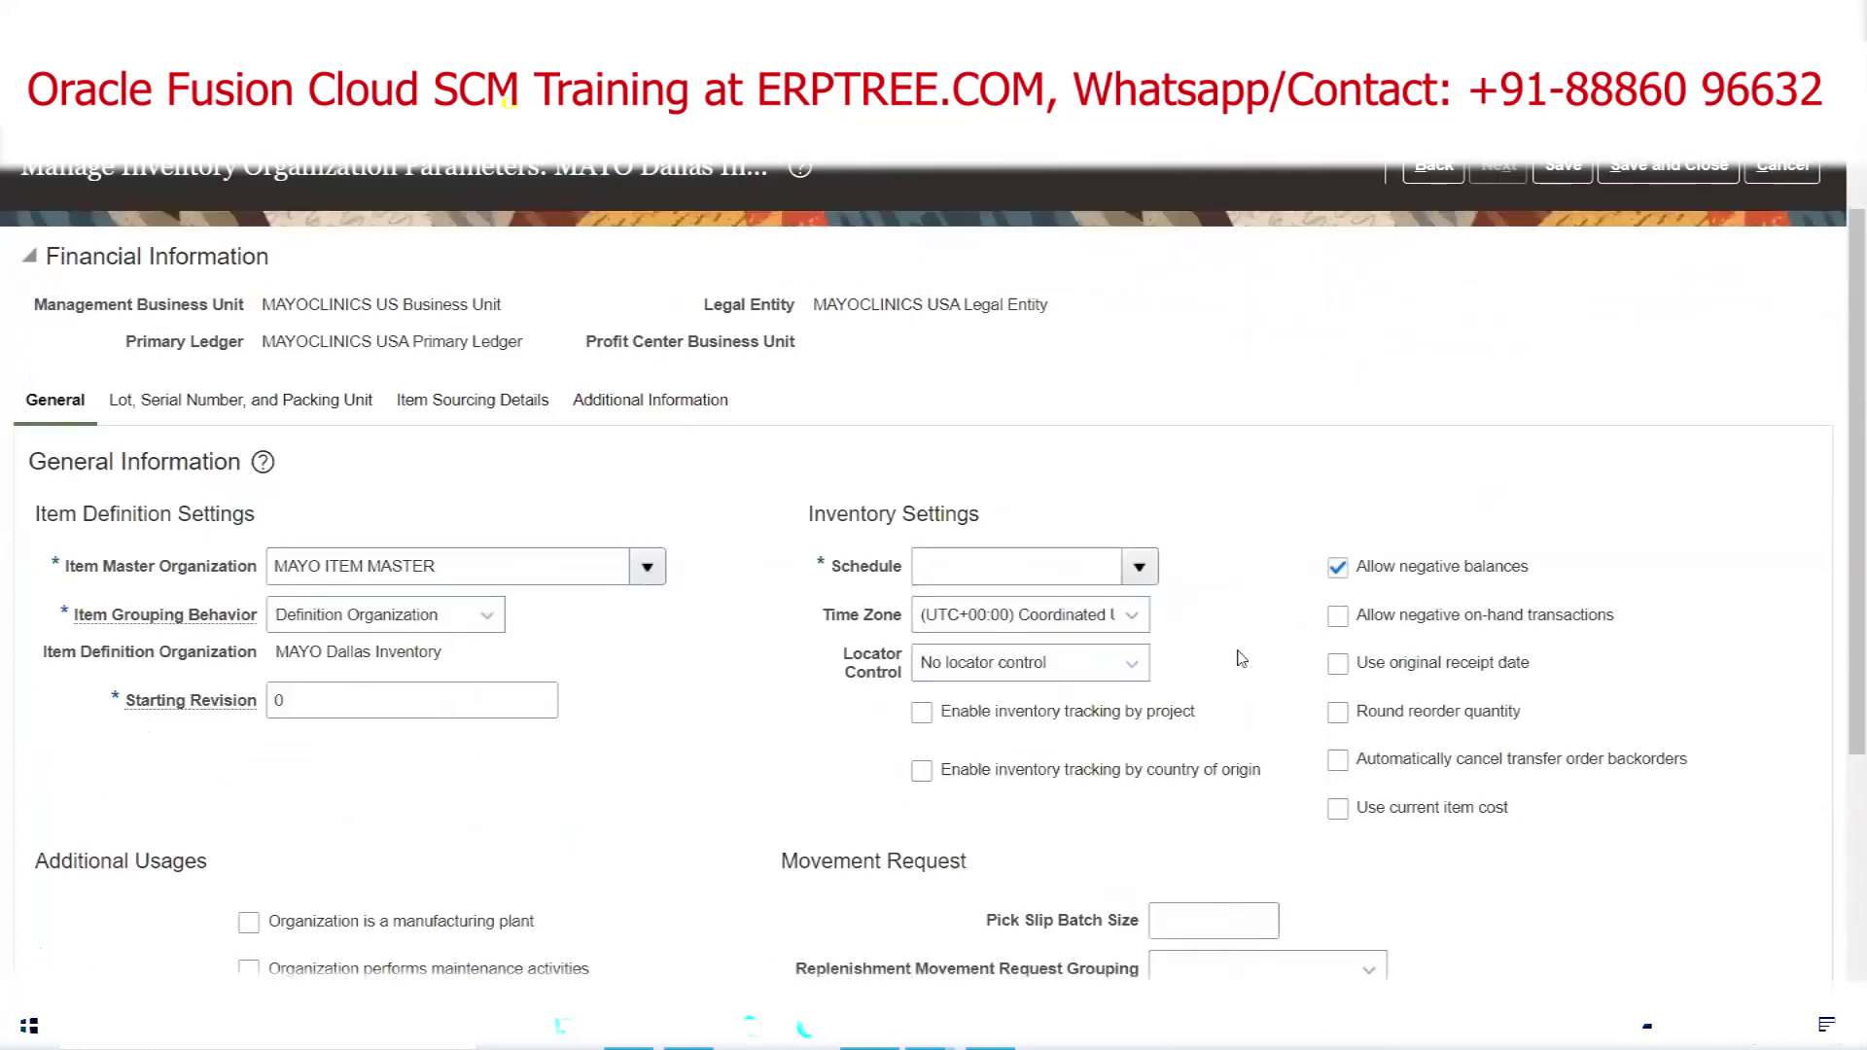
Search the available schedules for MAYO and assign MAYO Schedule in the inventory settings
click(1144, 569)
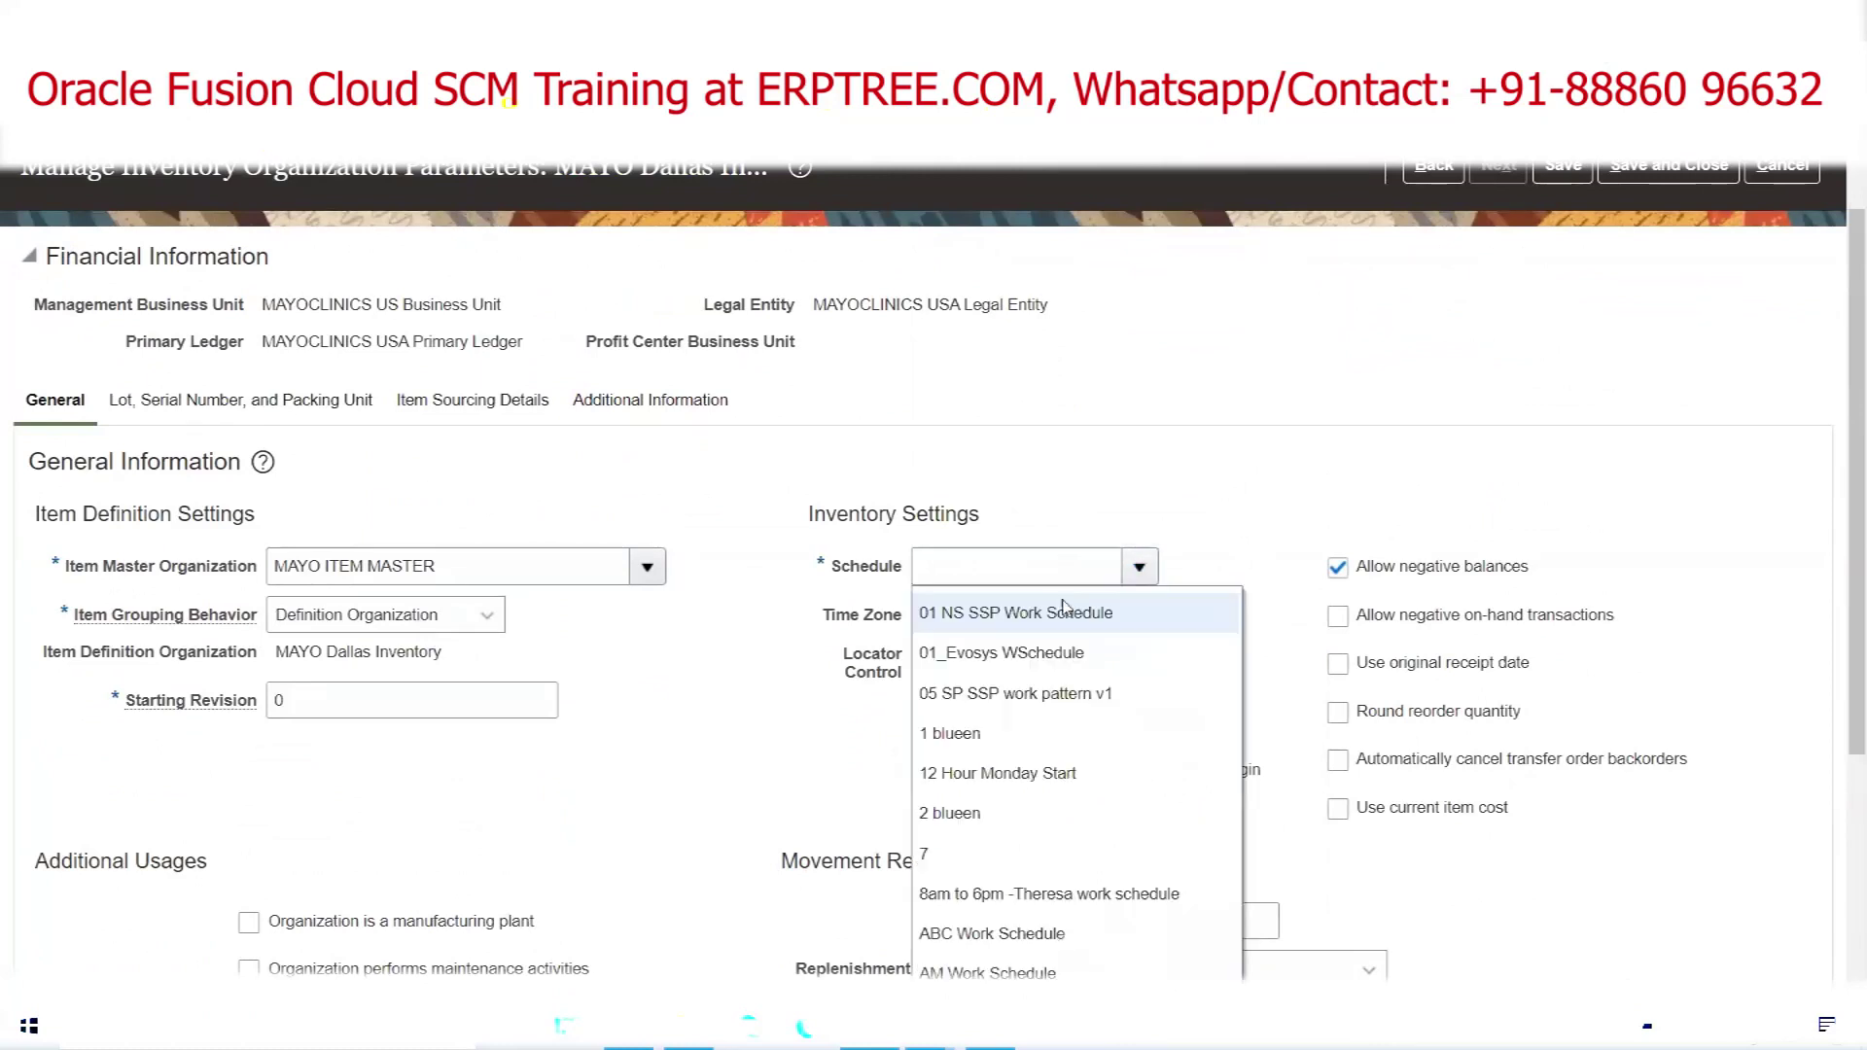
scroll(1245, 785, down, 1)
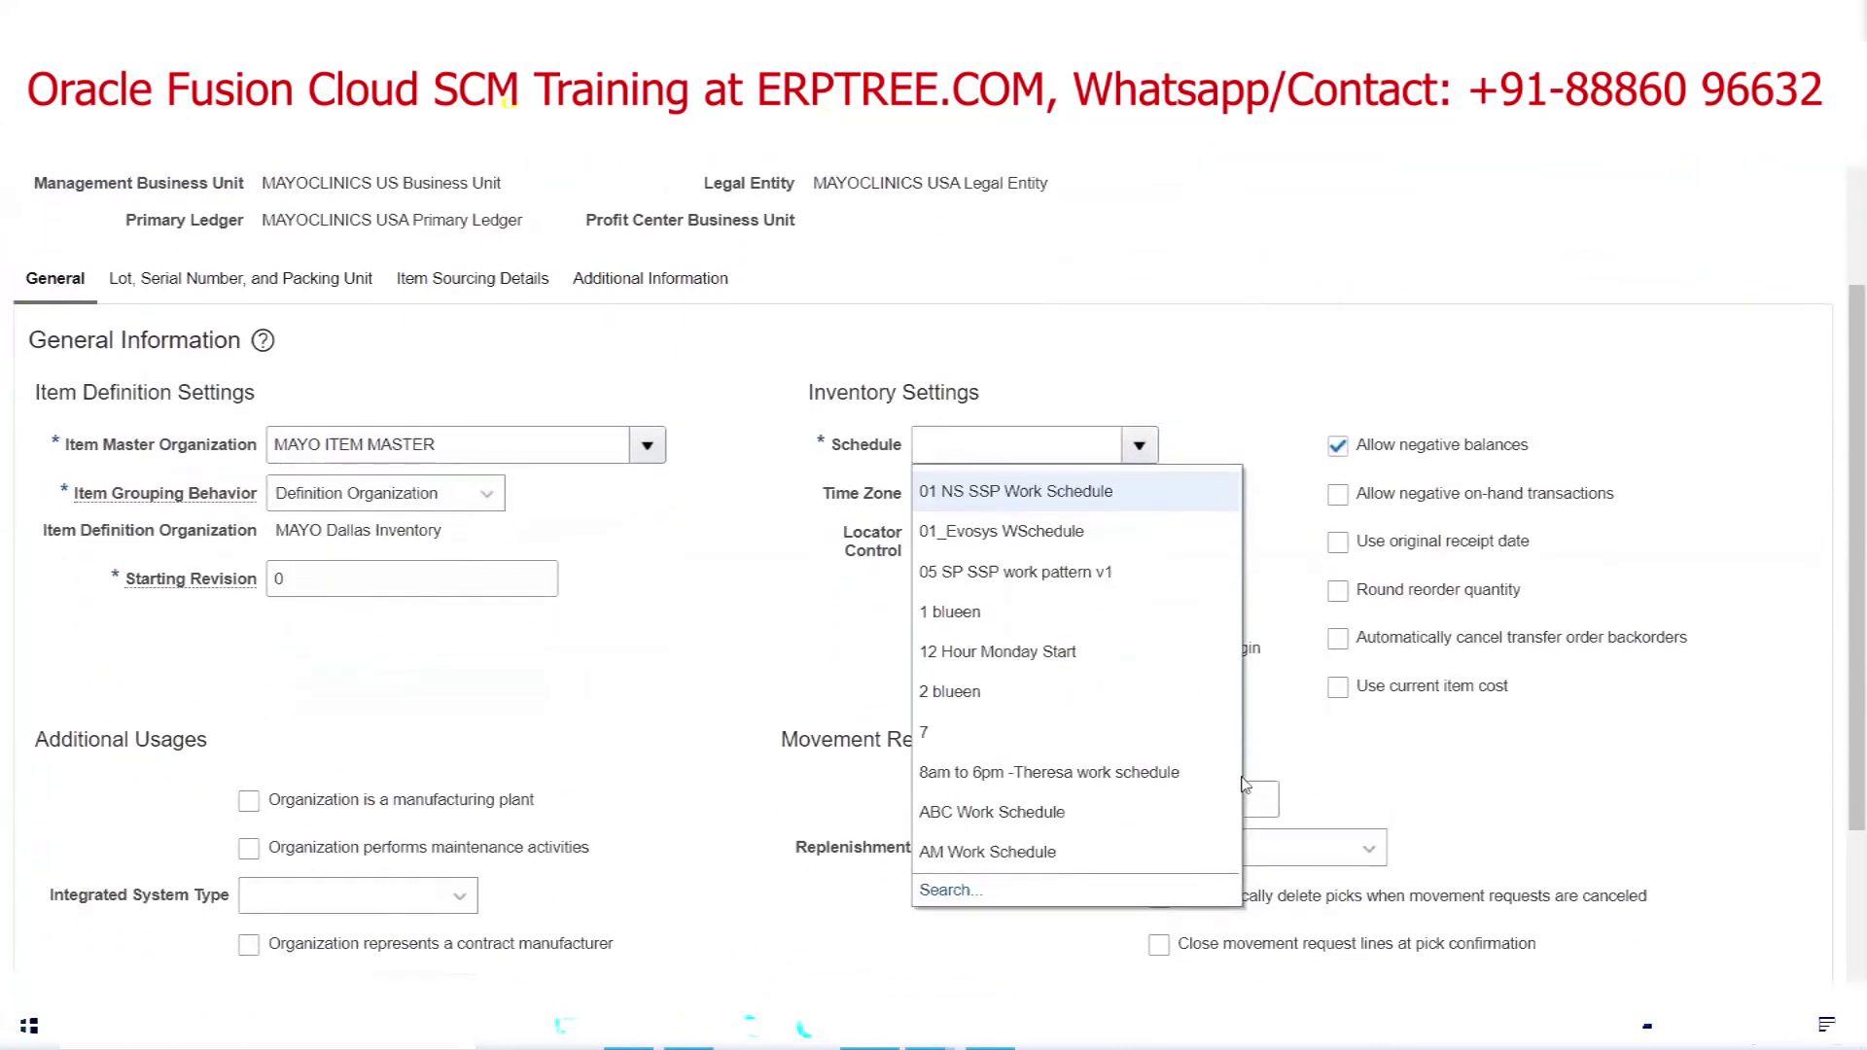
click(949, 888)
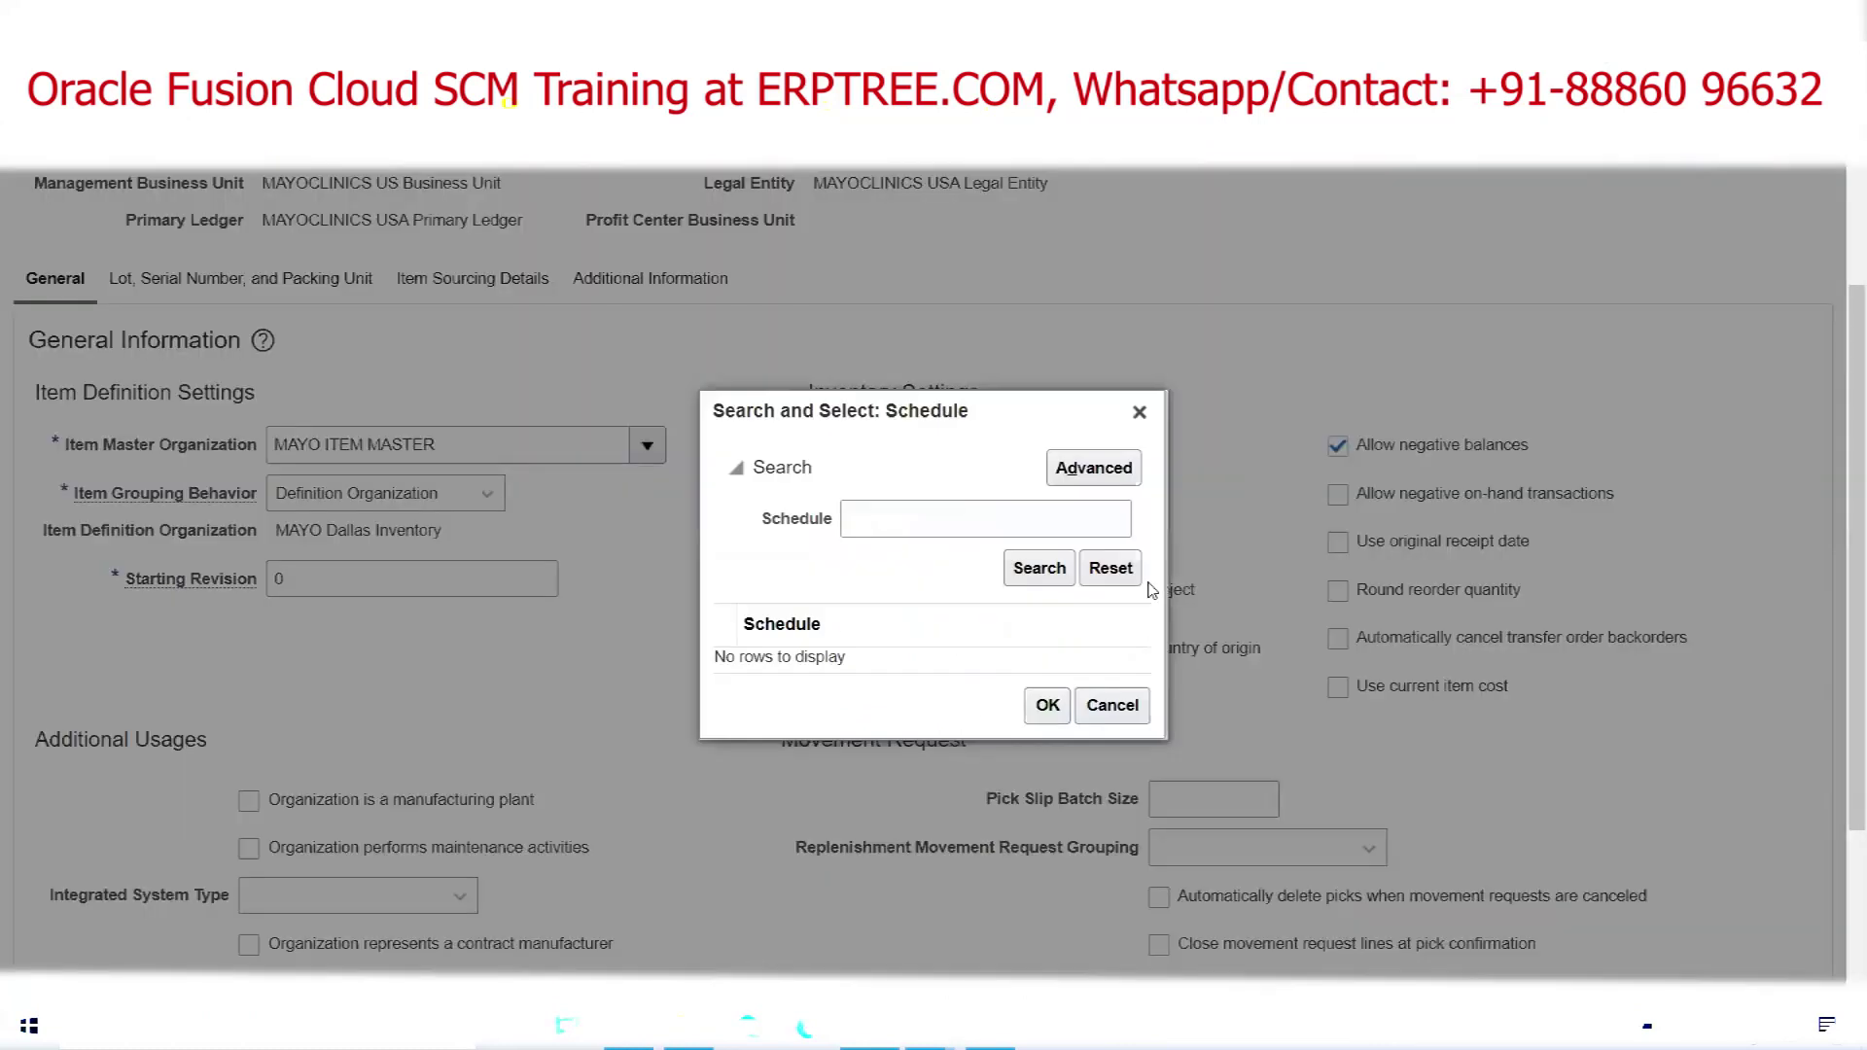
click(925, 525)
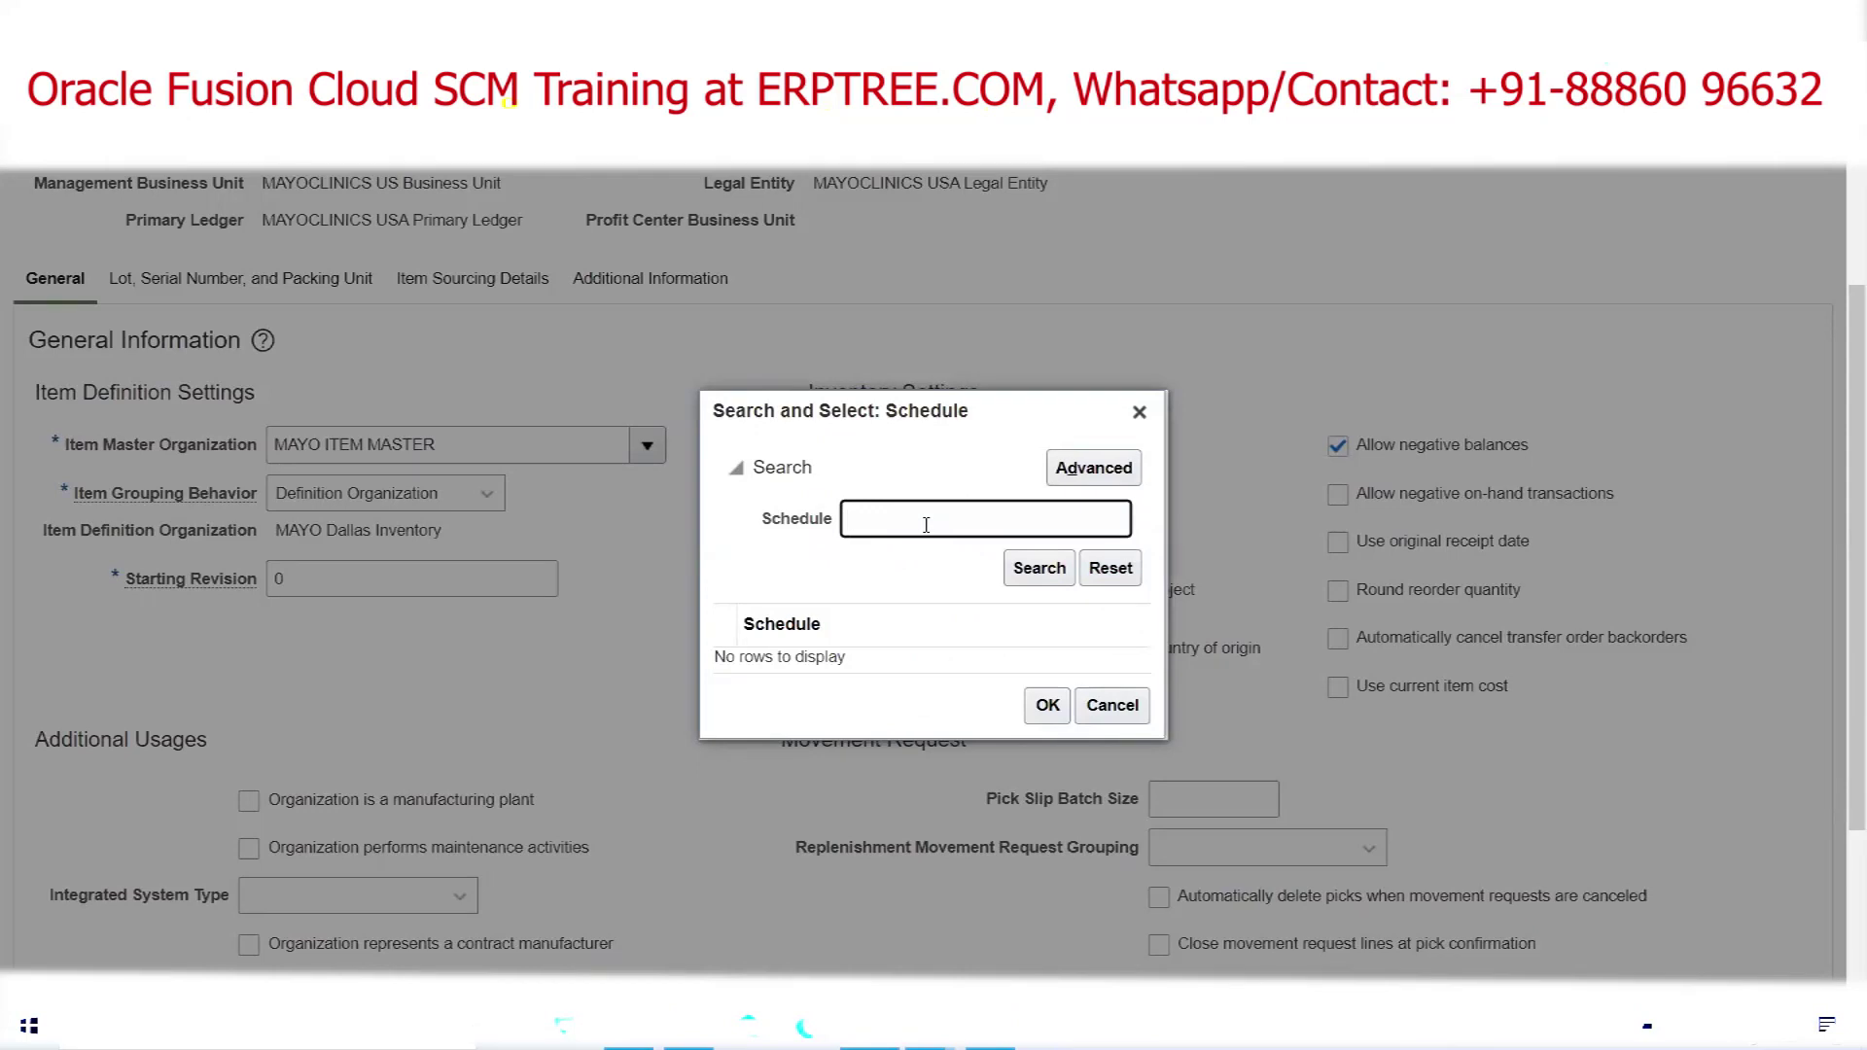
text(MAYO)
click(1039, 569)
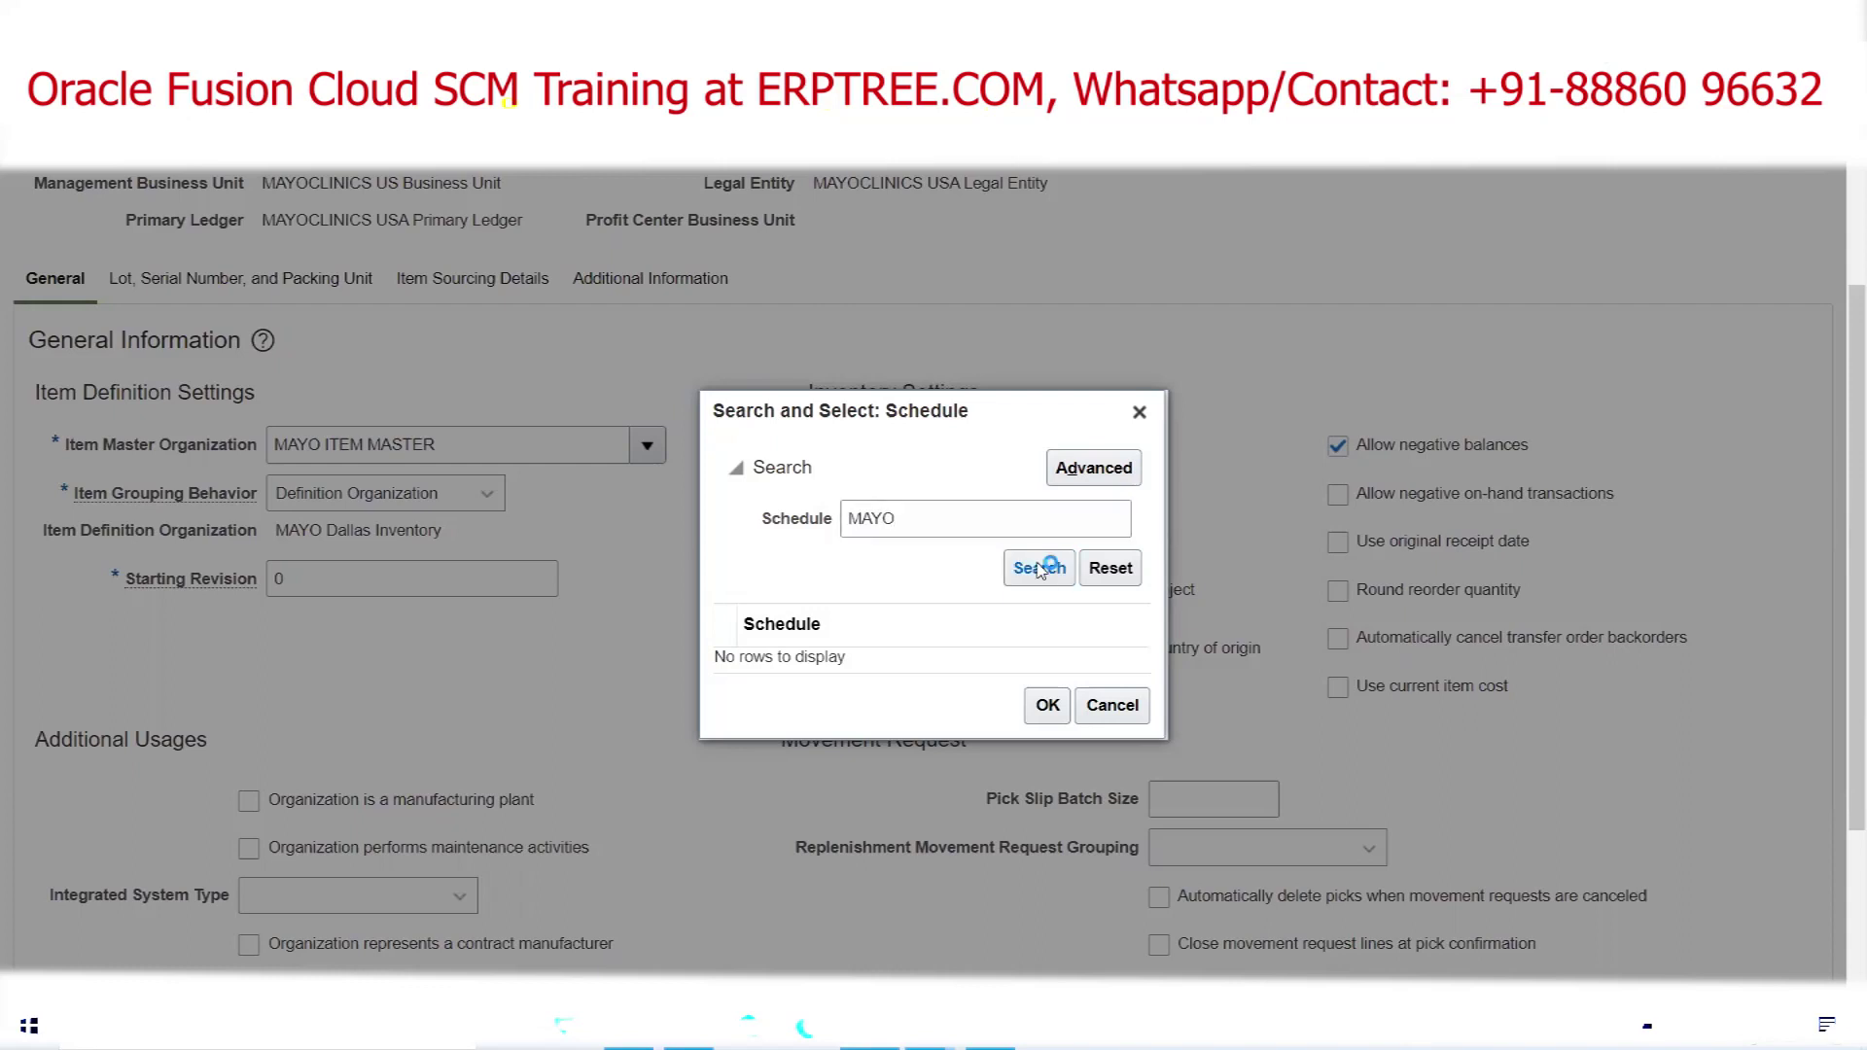
click(824, 674)
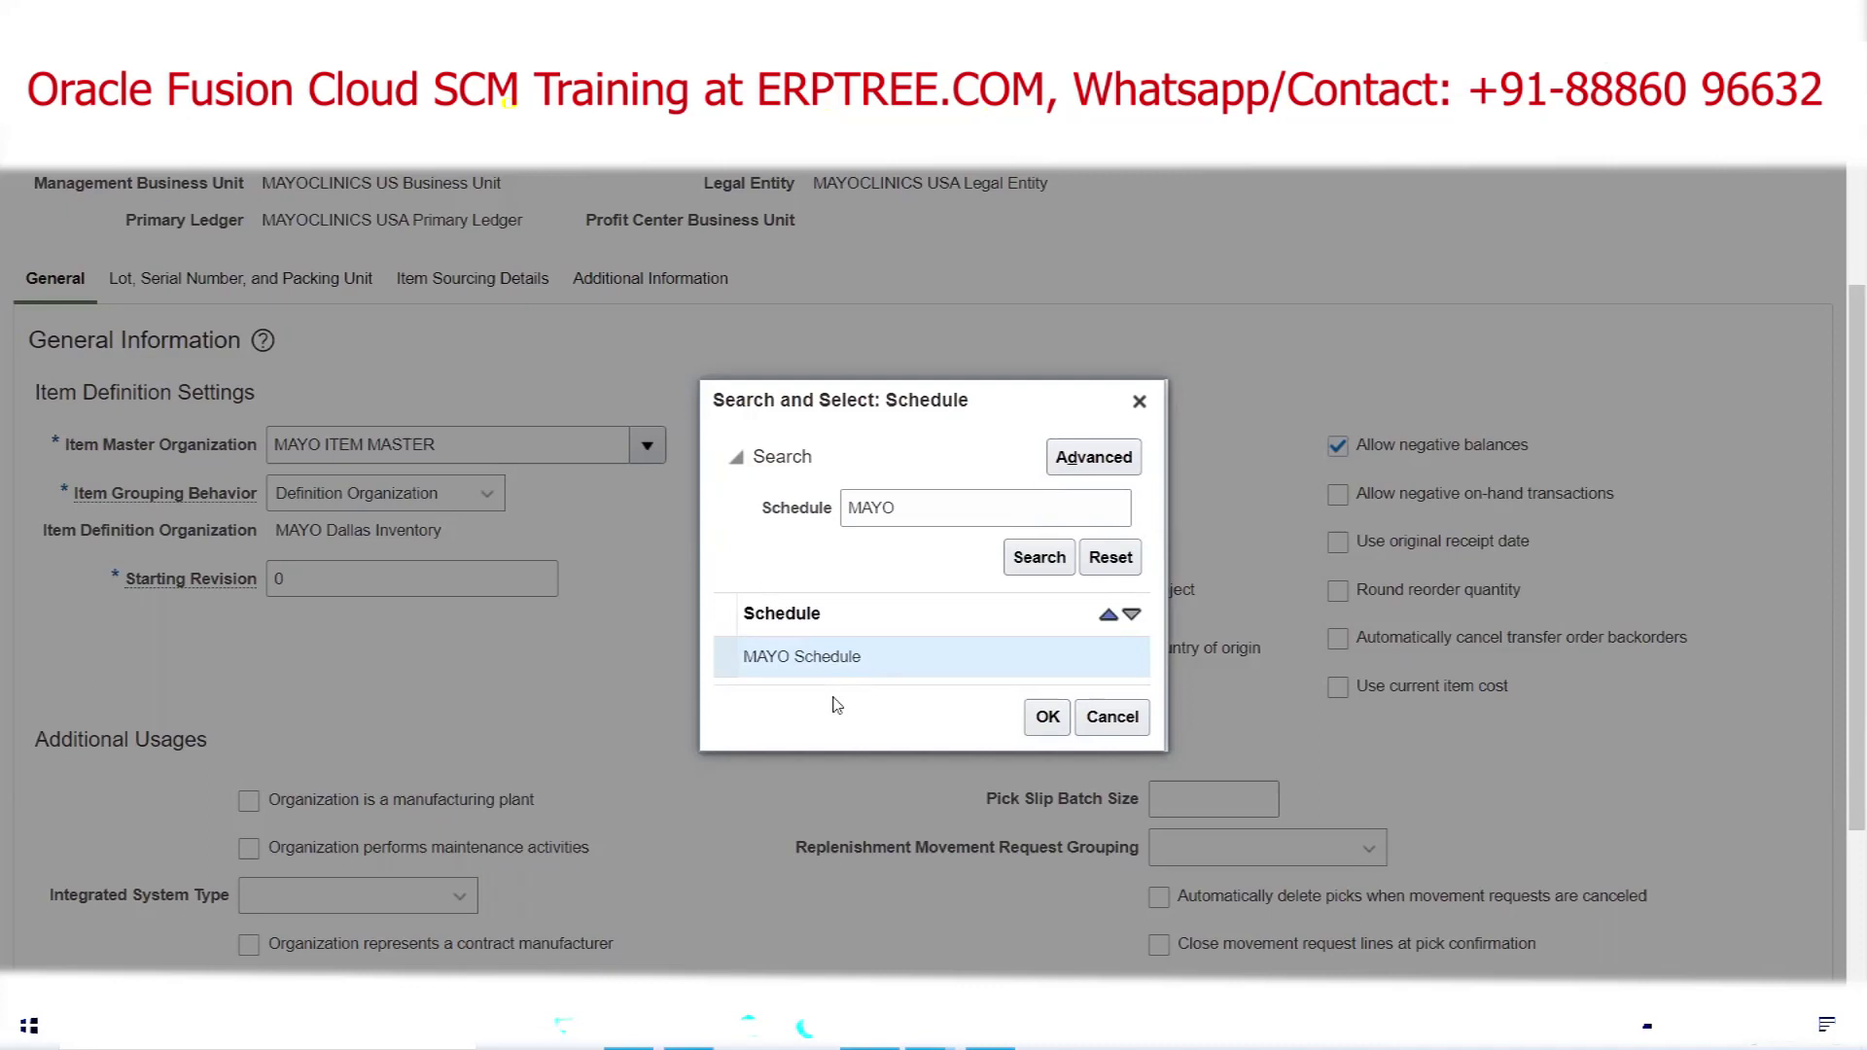
click(1048, 718)
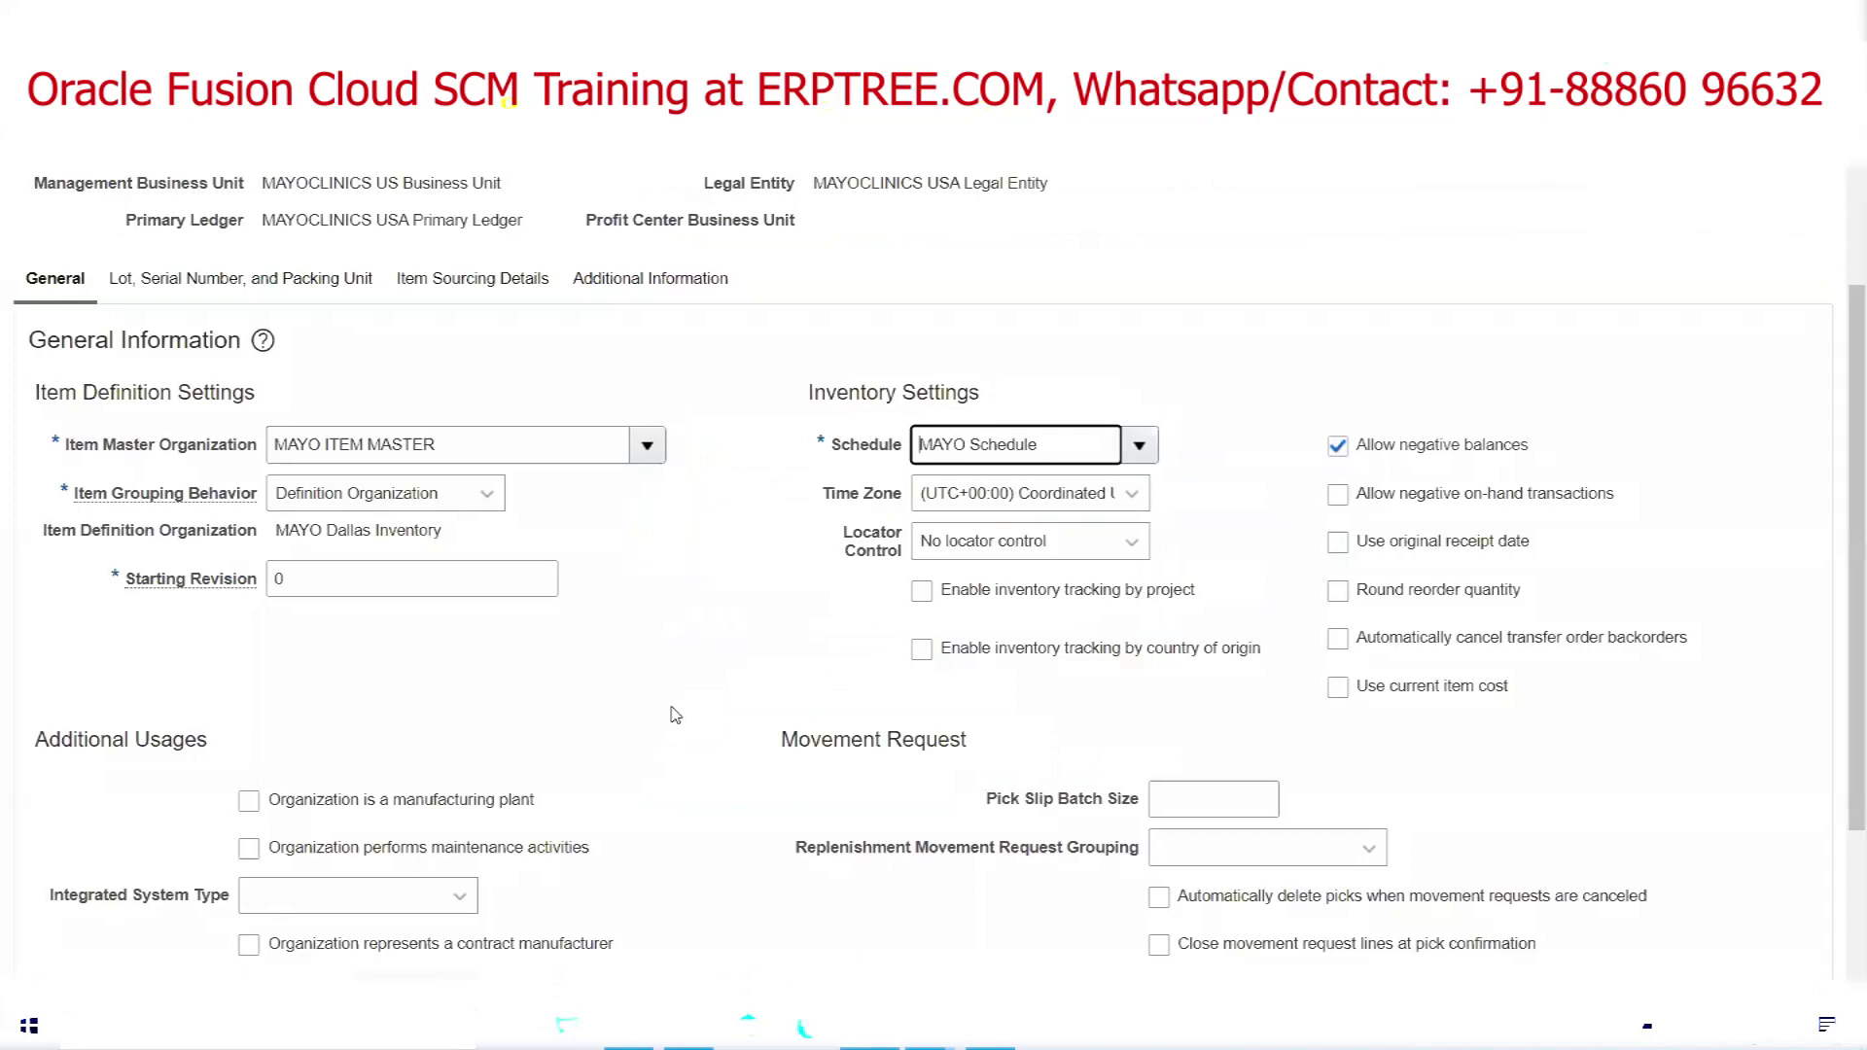
click(688, 698)
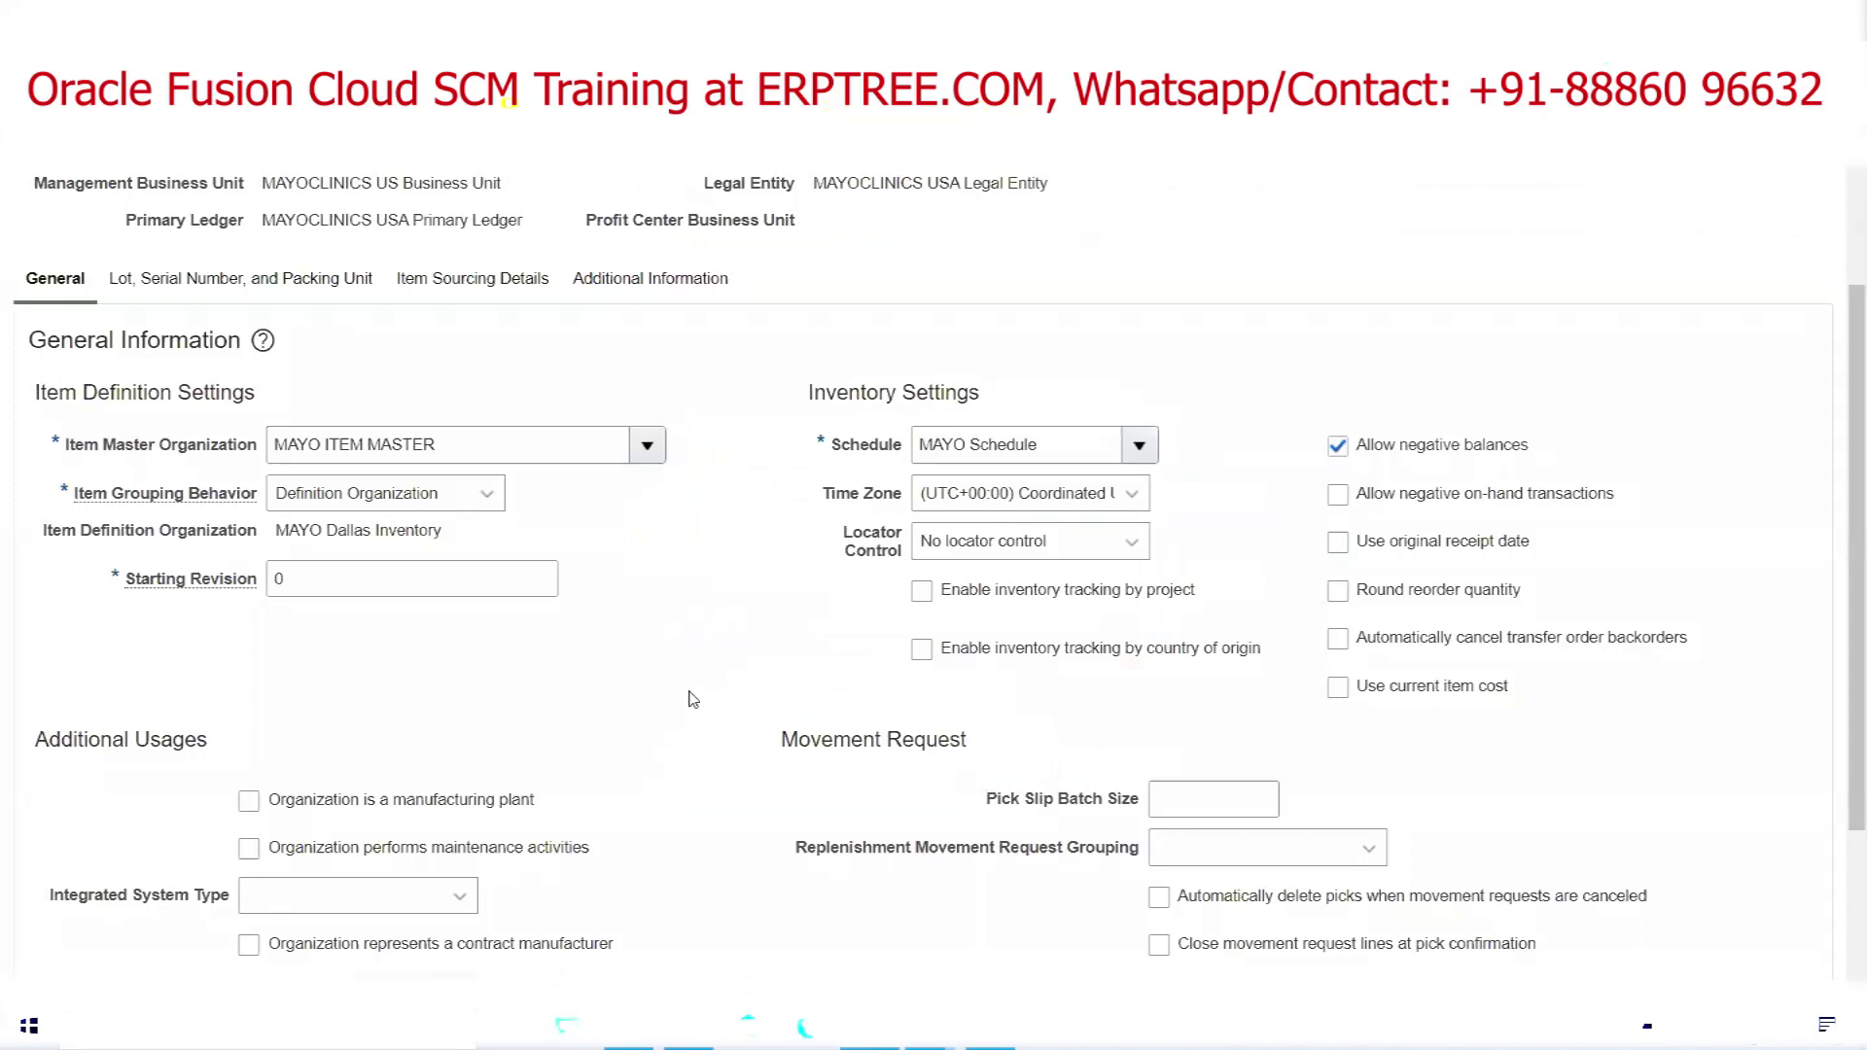
Save and close the organization parameters after checking the lot, serial number and item sourcing settings, and finish managing inventory organizations
scroll(692, 704, up, 3)
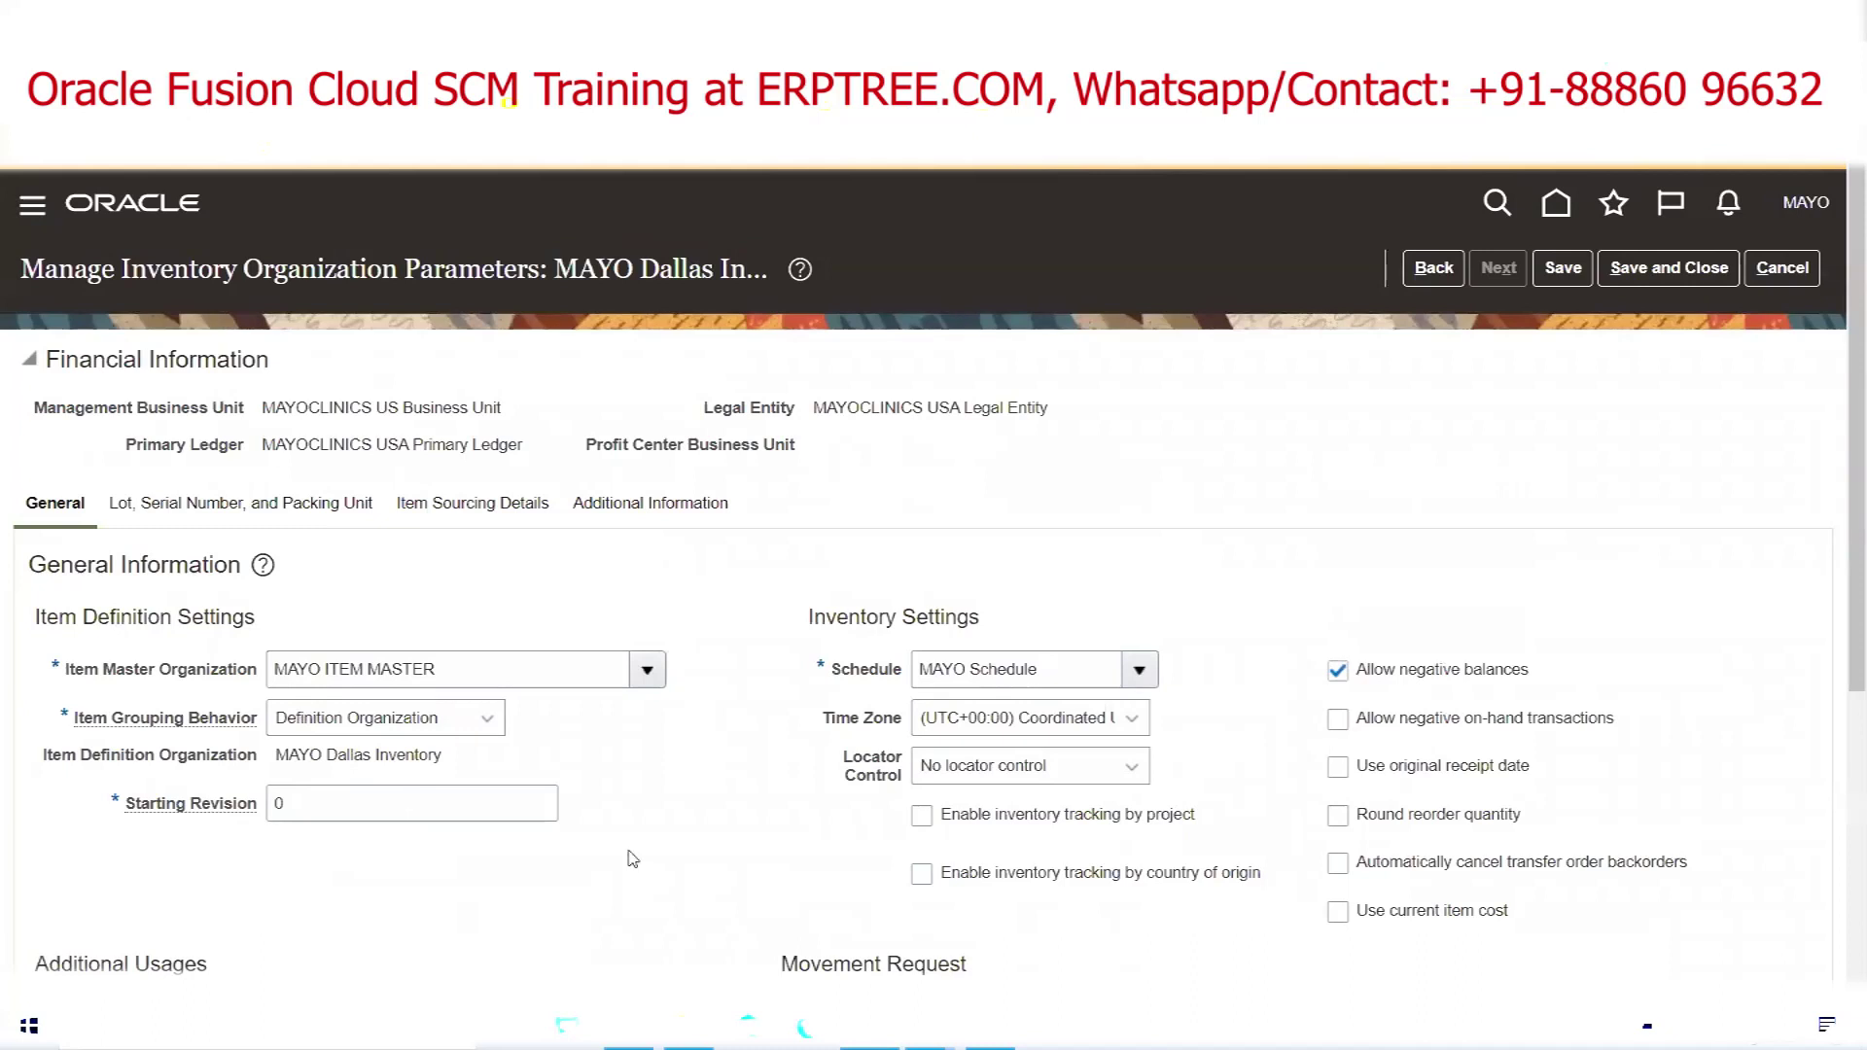
scroll(622, 797, down, 5)
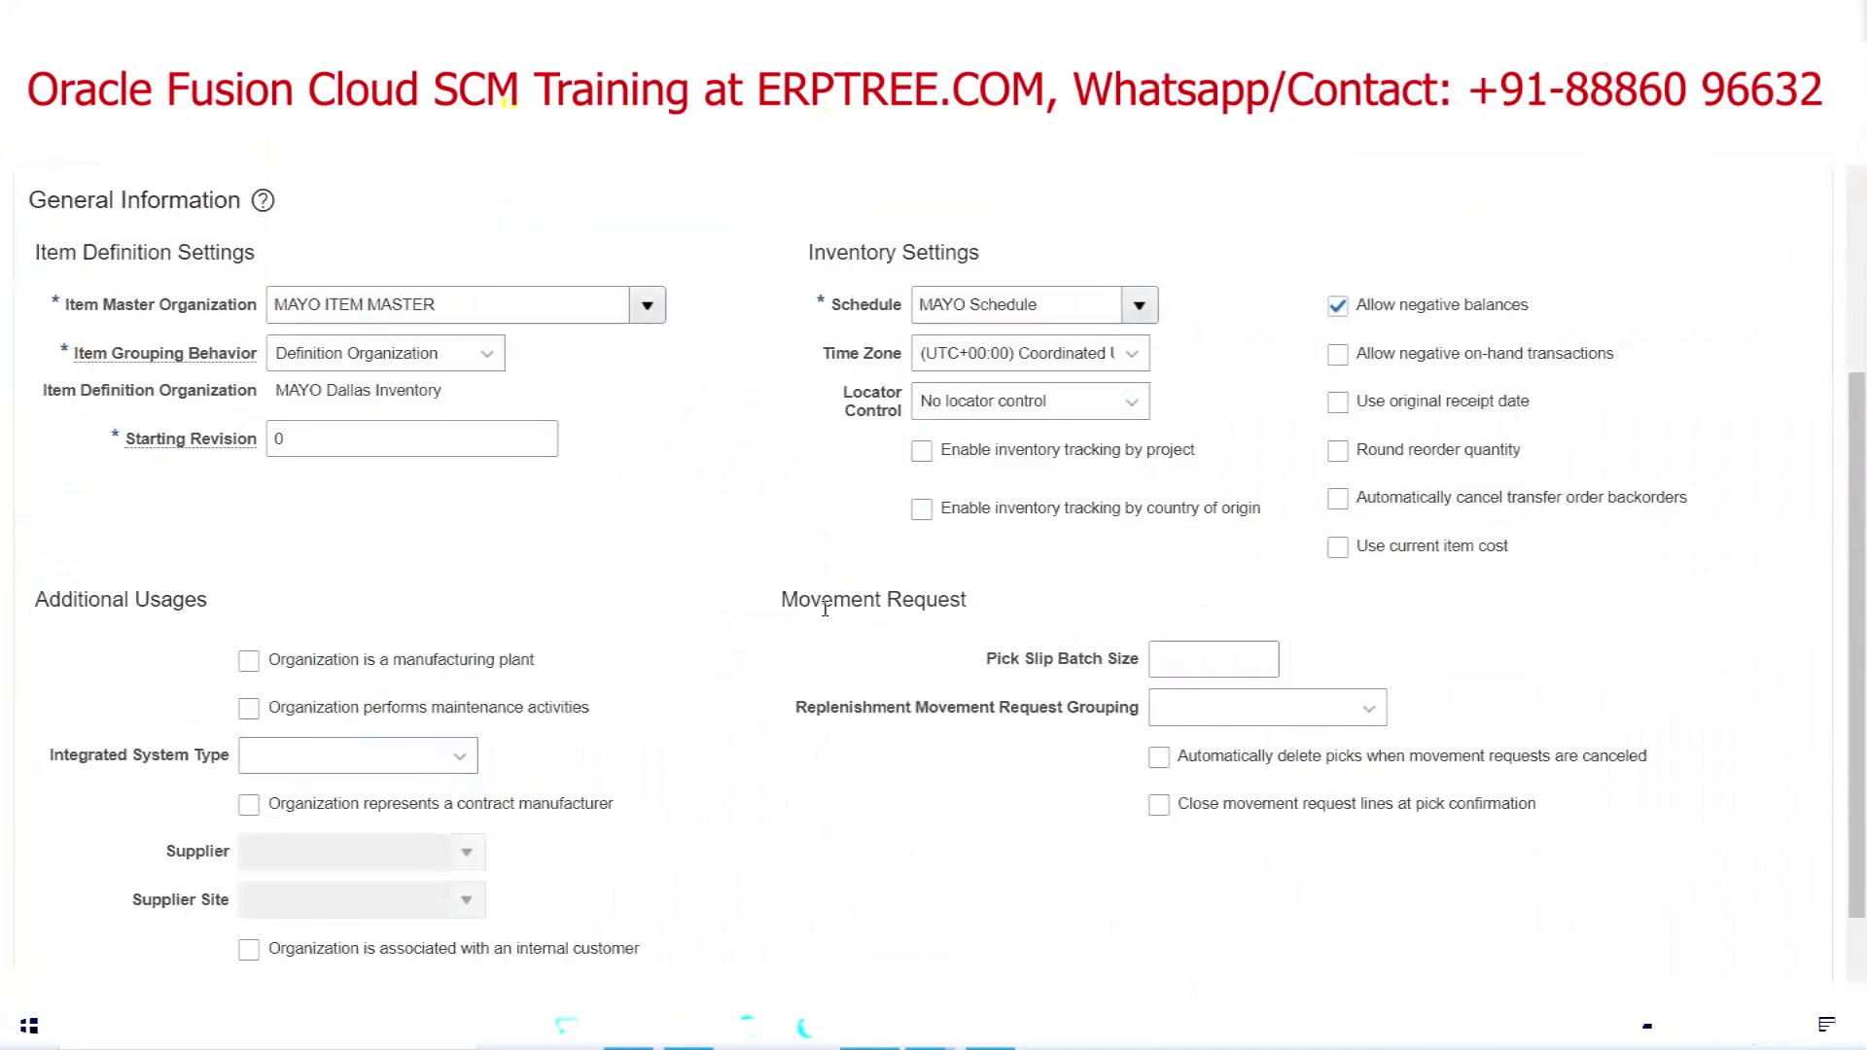
scroll(865, 610, up, 5)
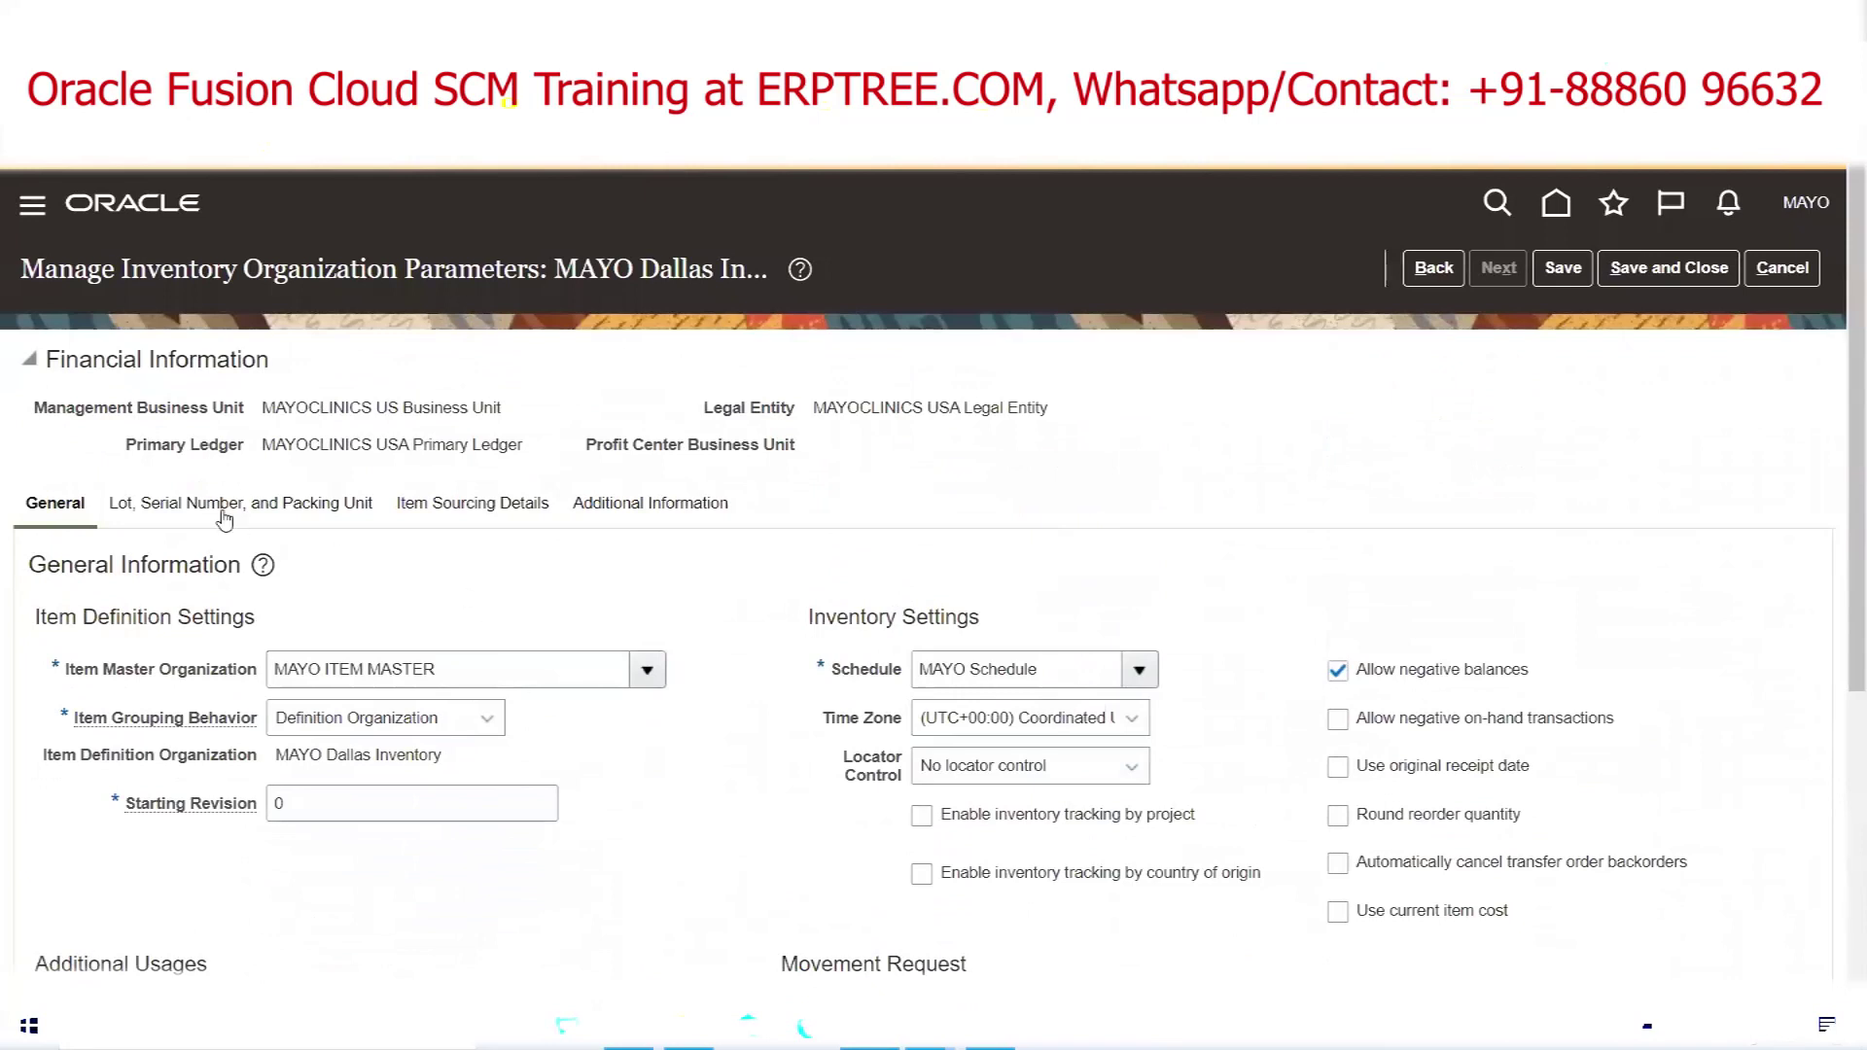
click(150, 510)
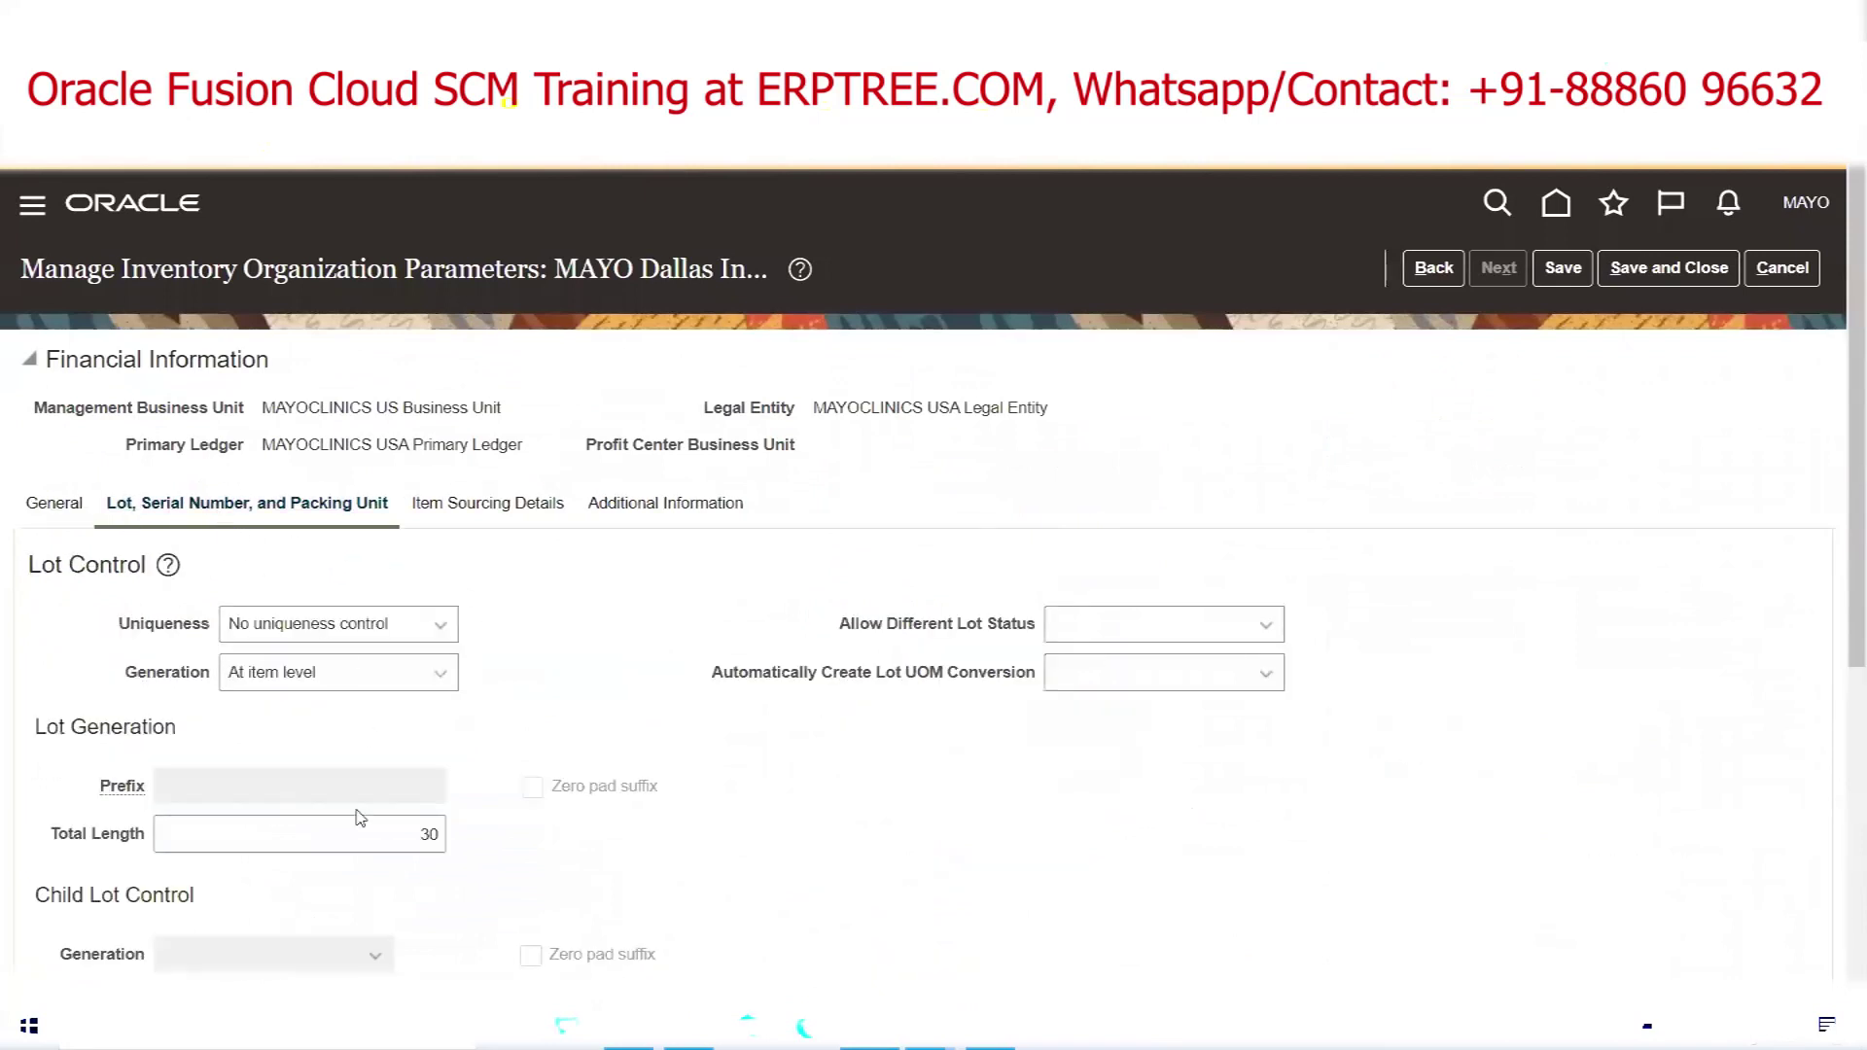
click(487, 505)
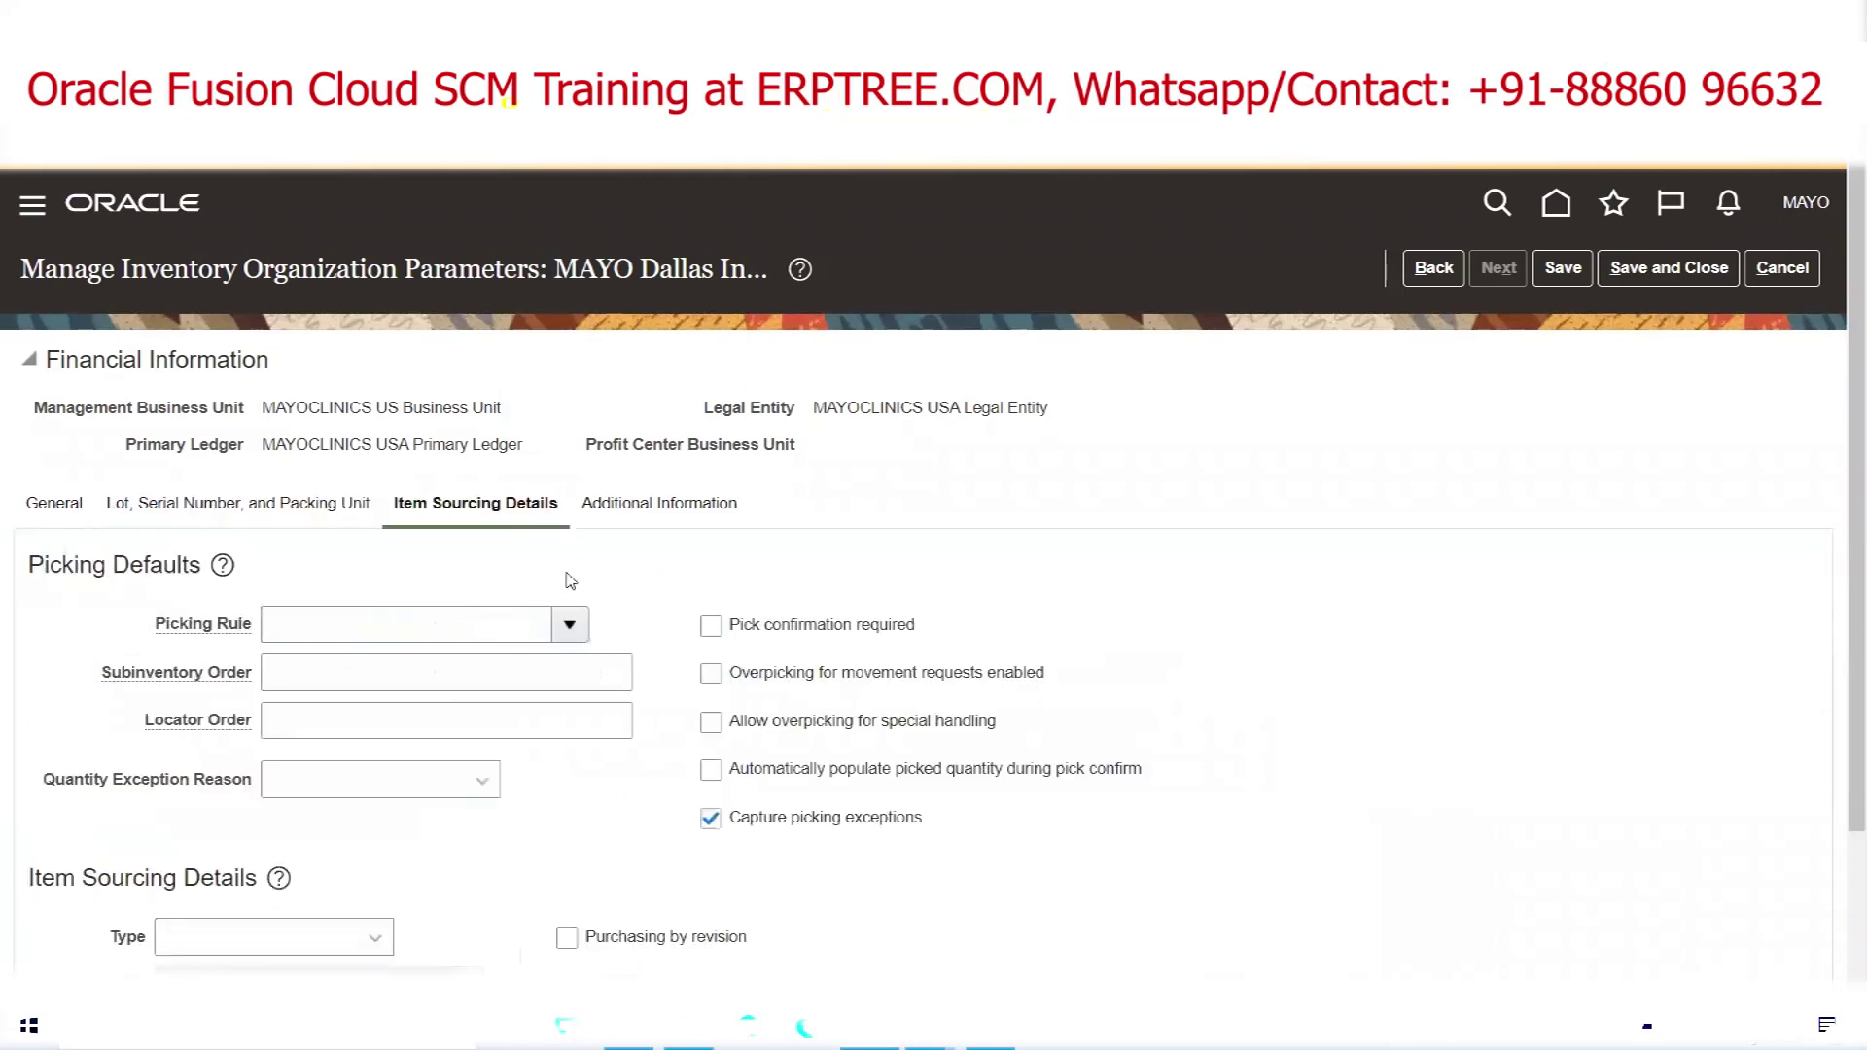
click(55, 504)
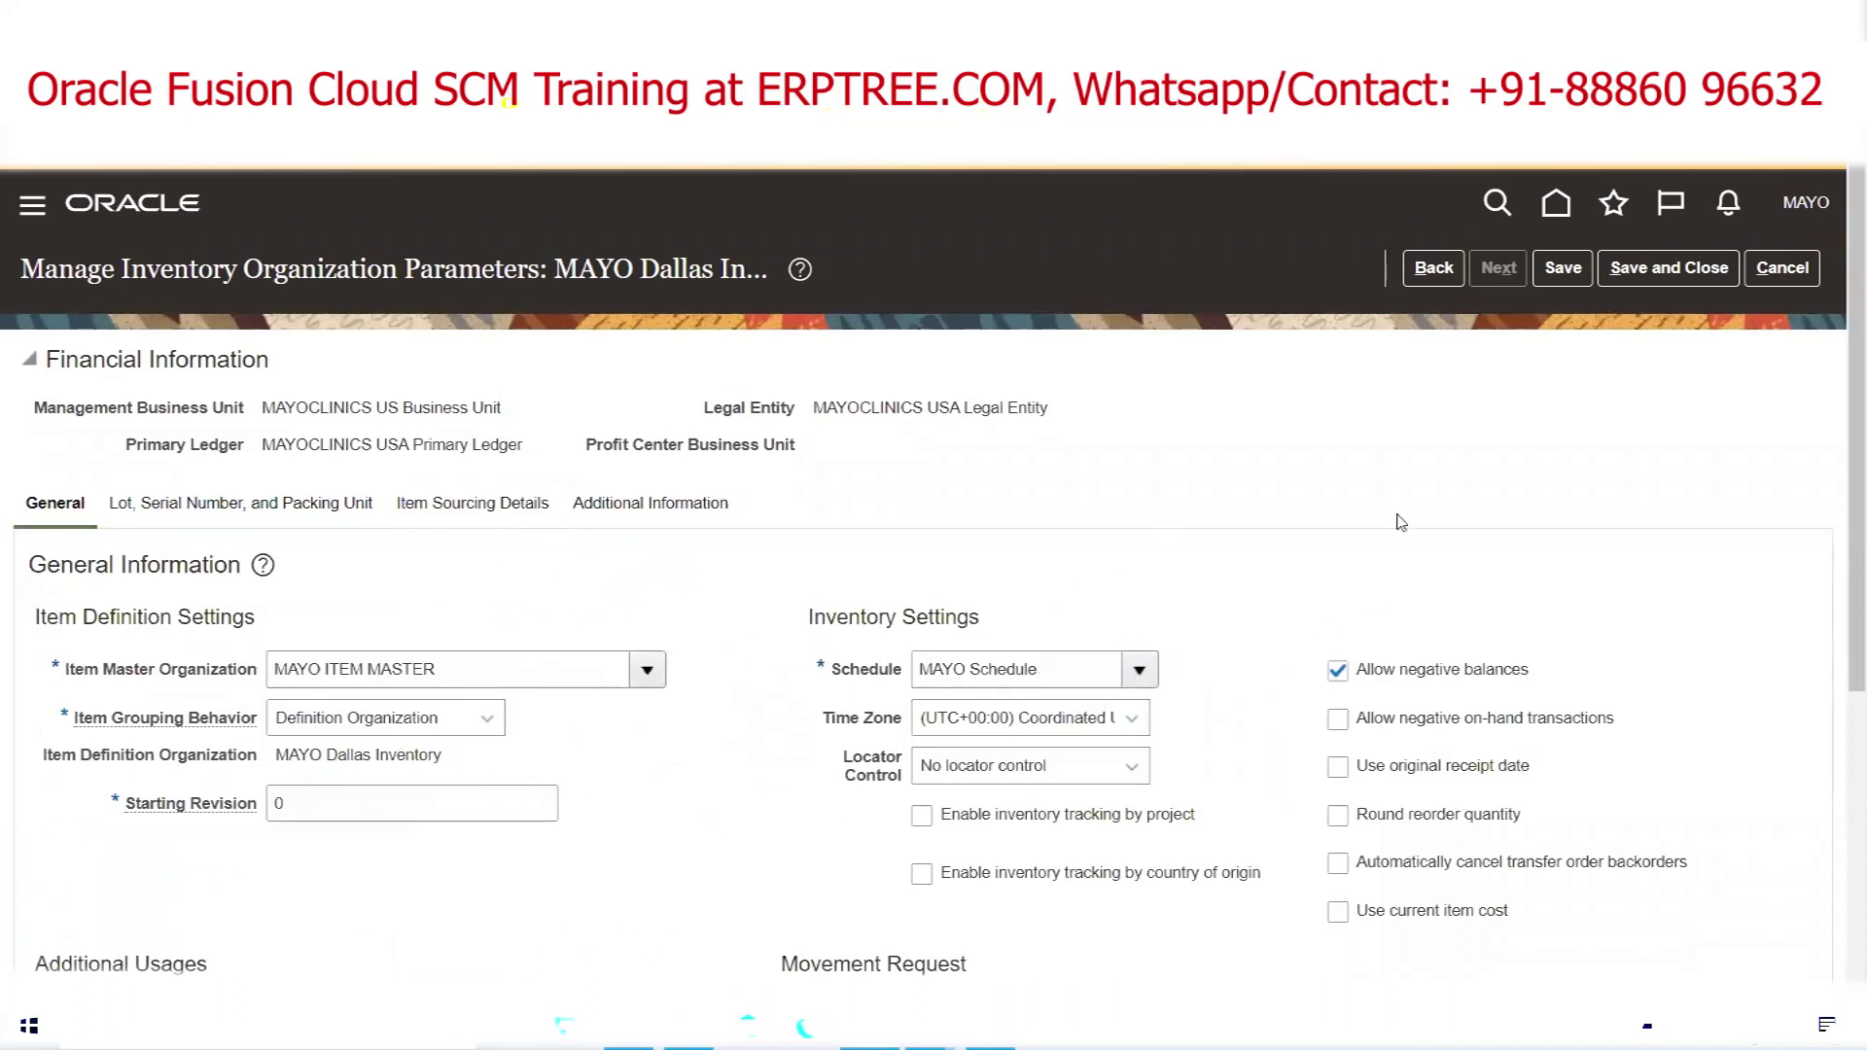
click(1669, 268)
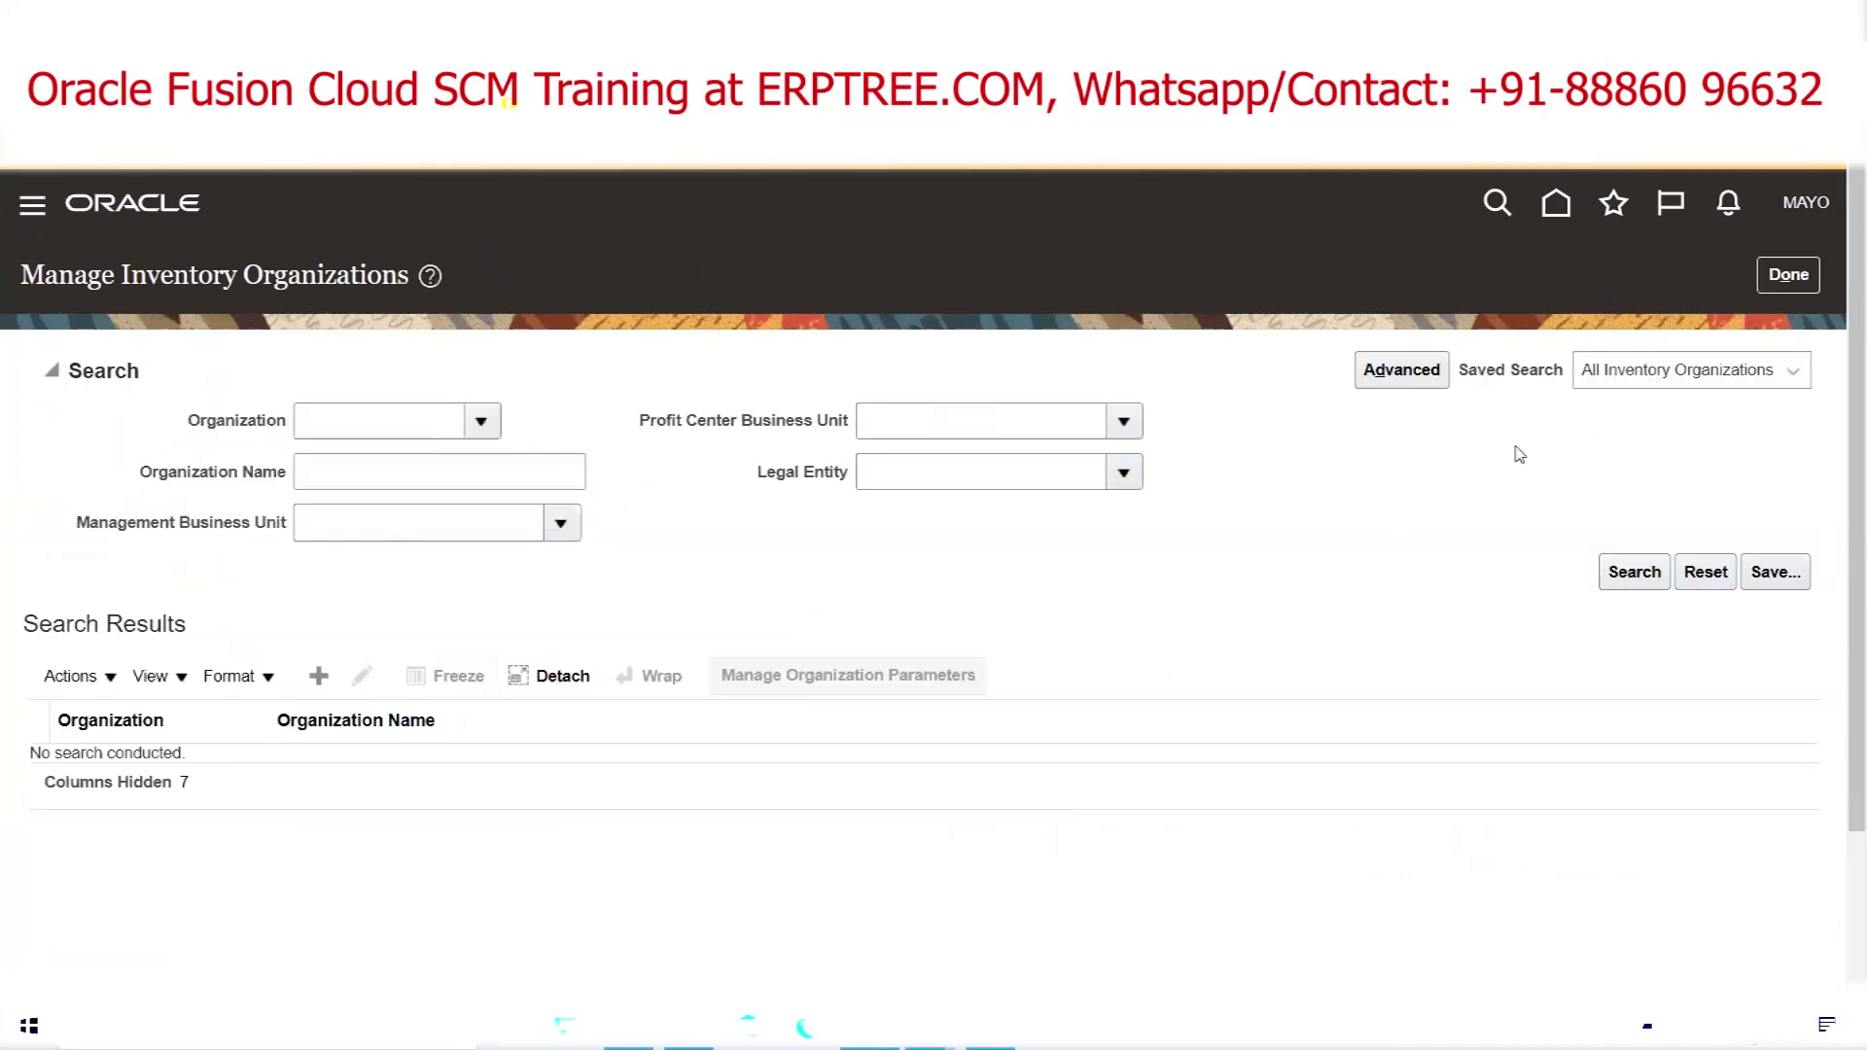
click(1788, 275)
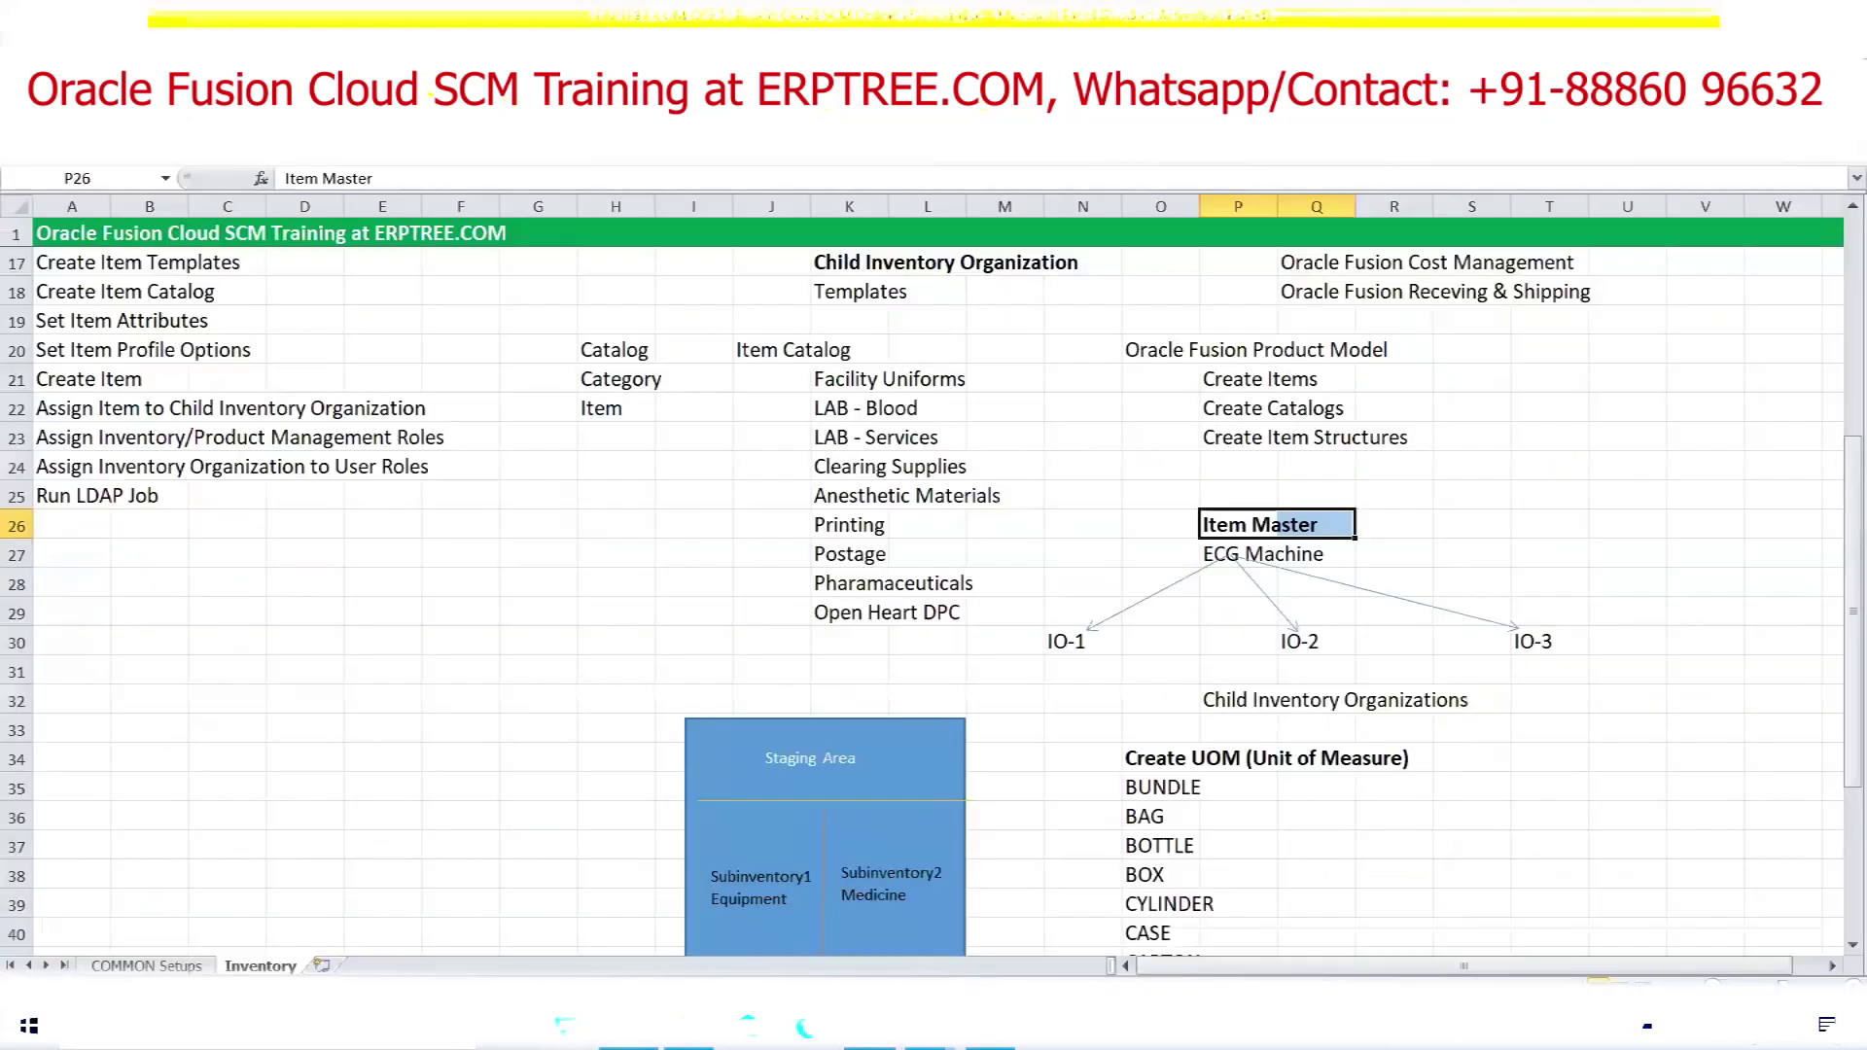
Switch to the Excel setup checklist and examine the Child Organization, SubInventory and Locator entries of the Item Master hierarchy
scroll(943, 624, down, 3)
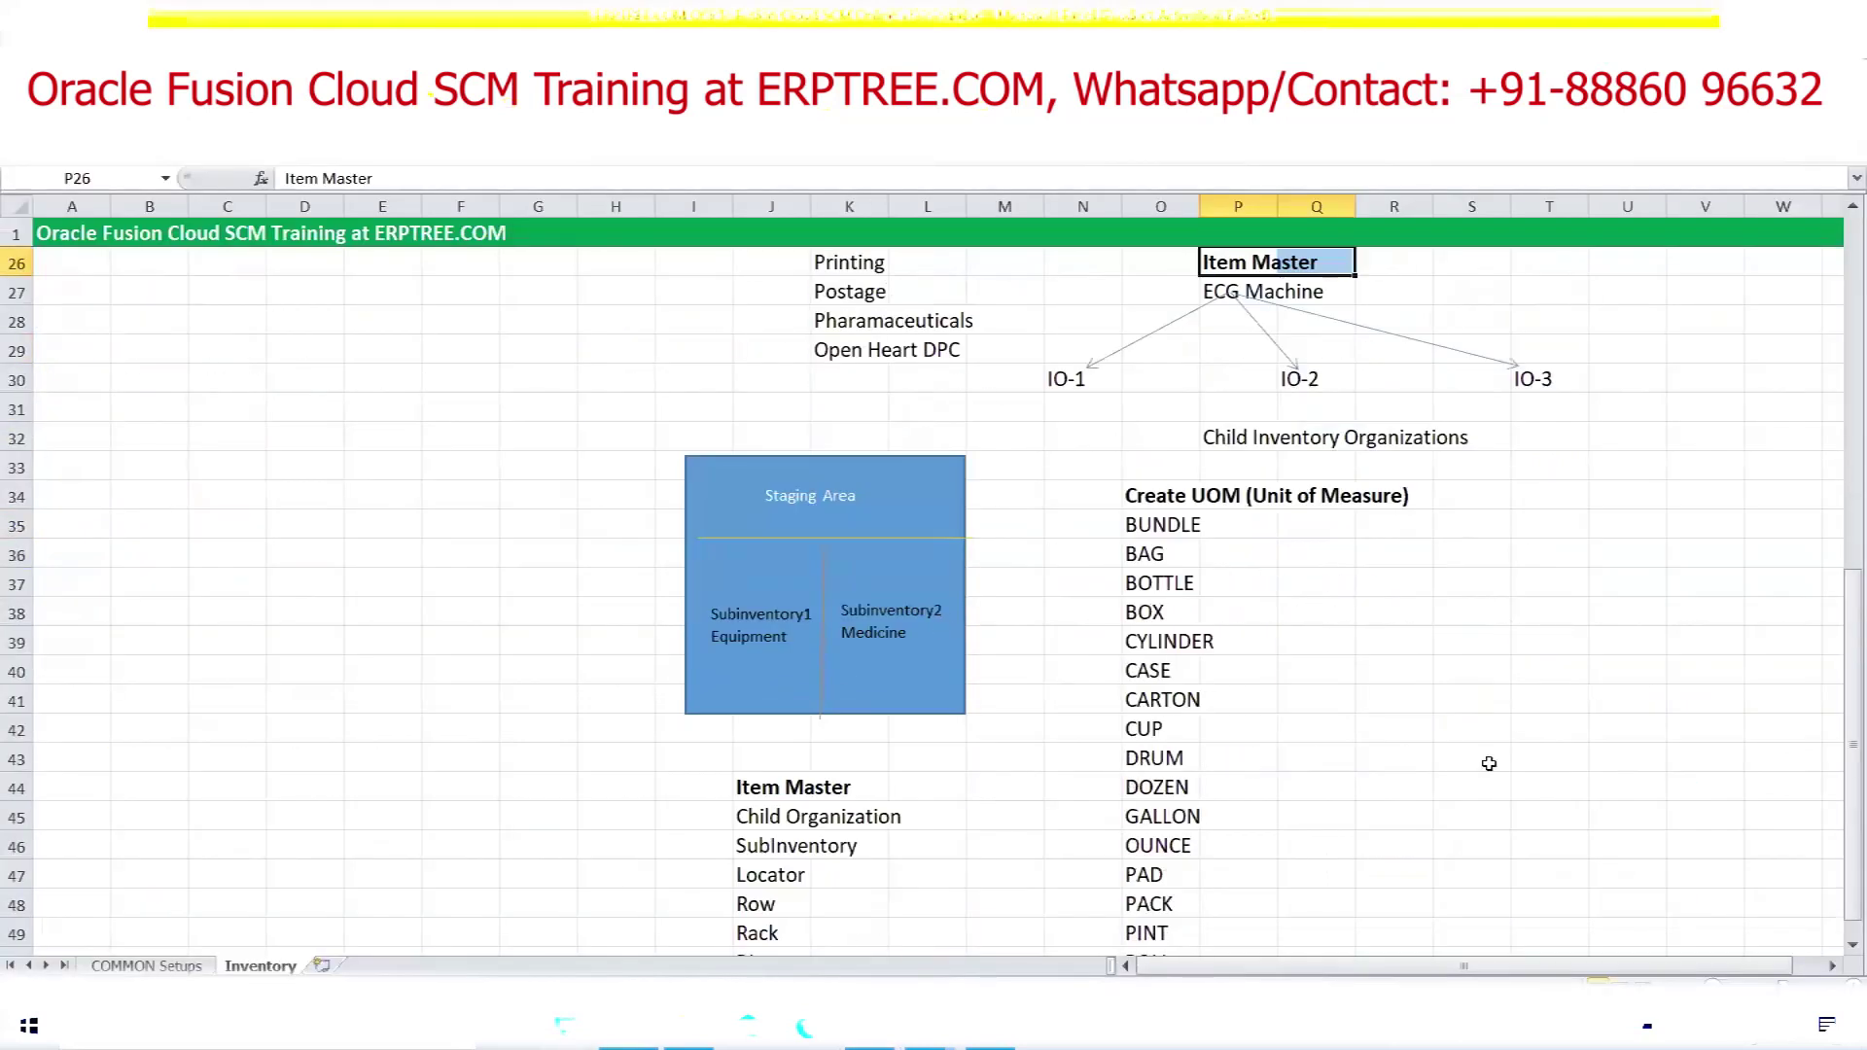
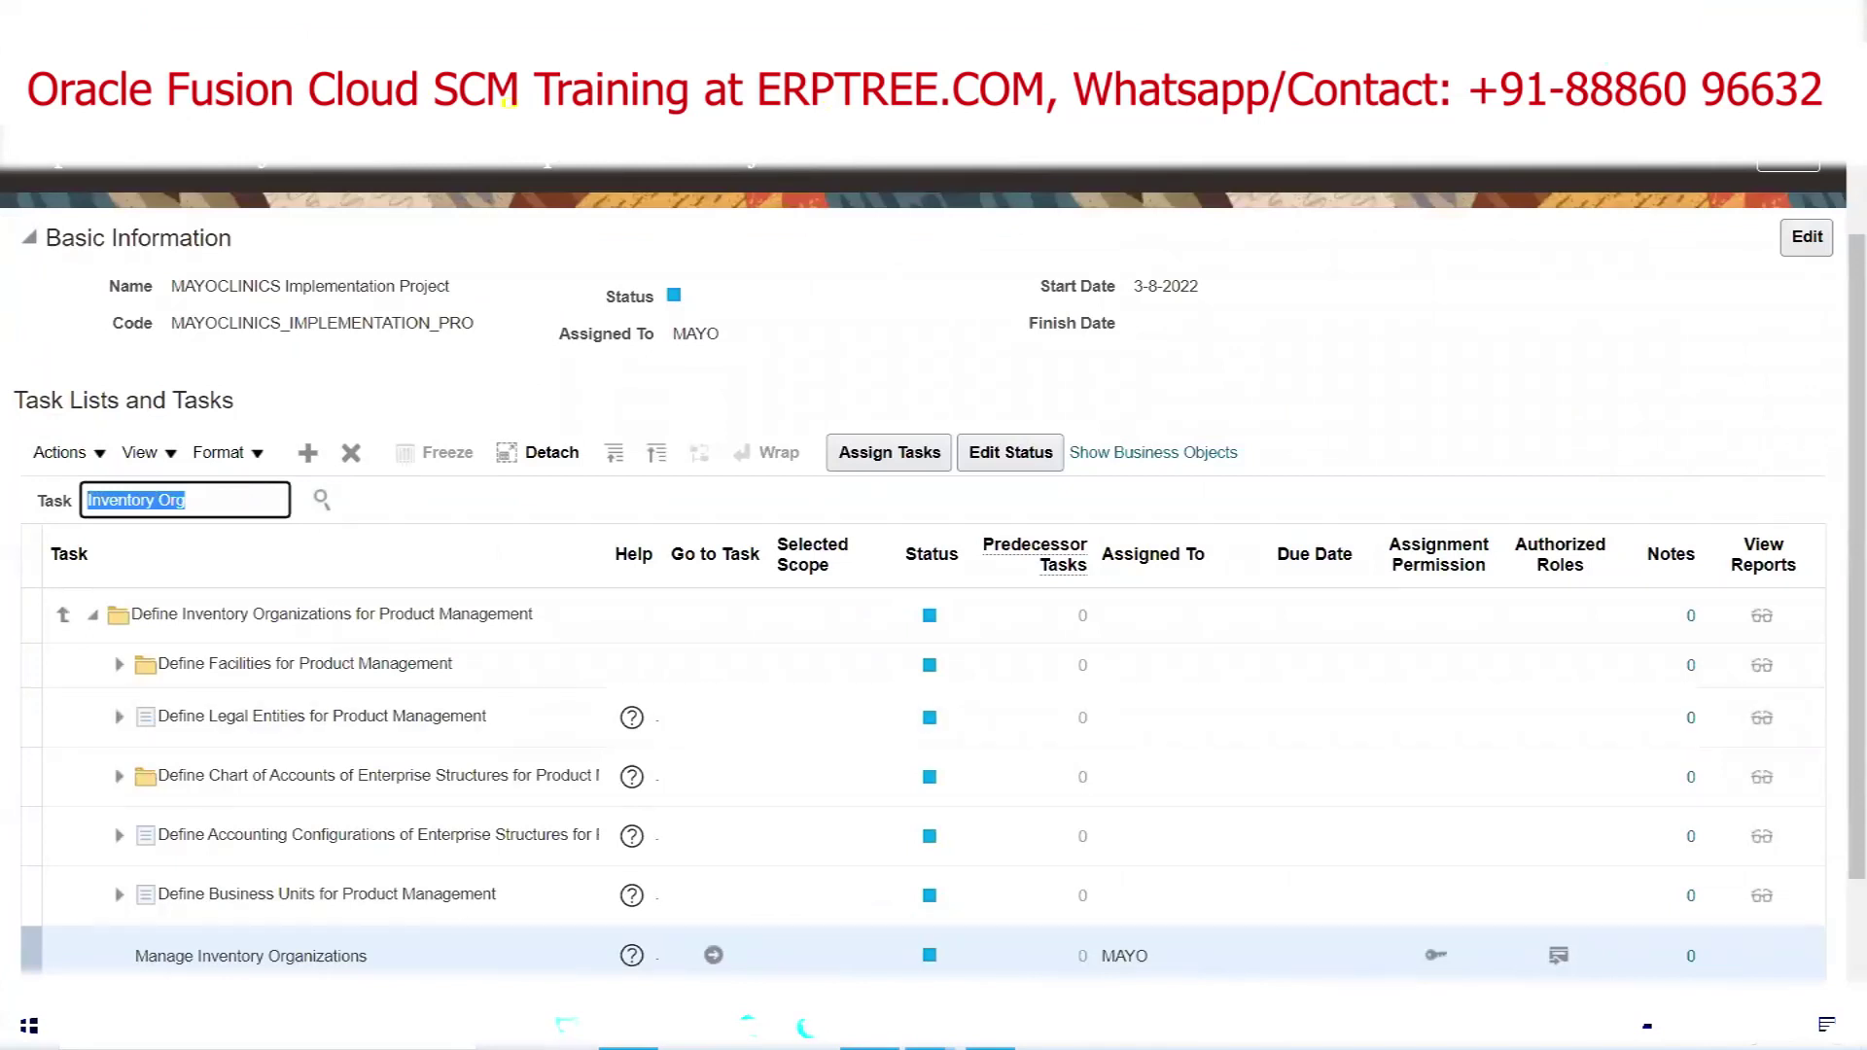
key(alt+Tab)
scroll(701, 671, down, 3)
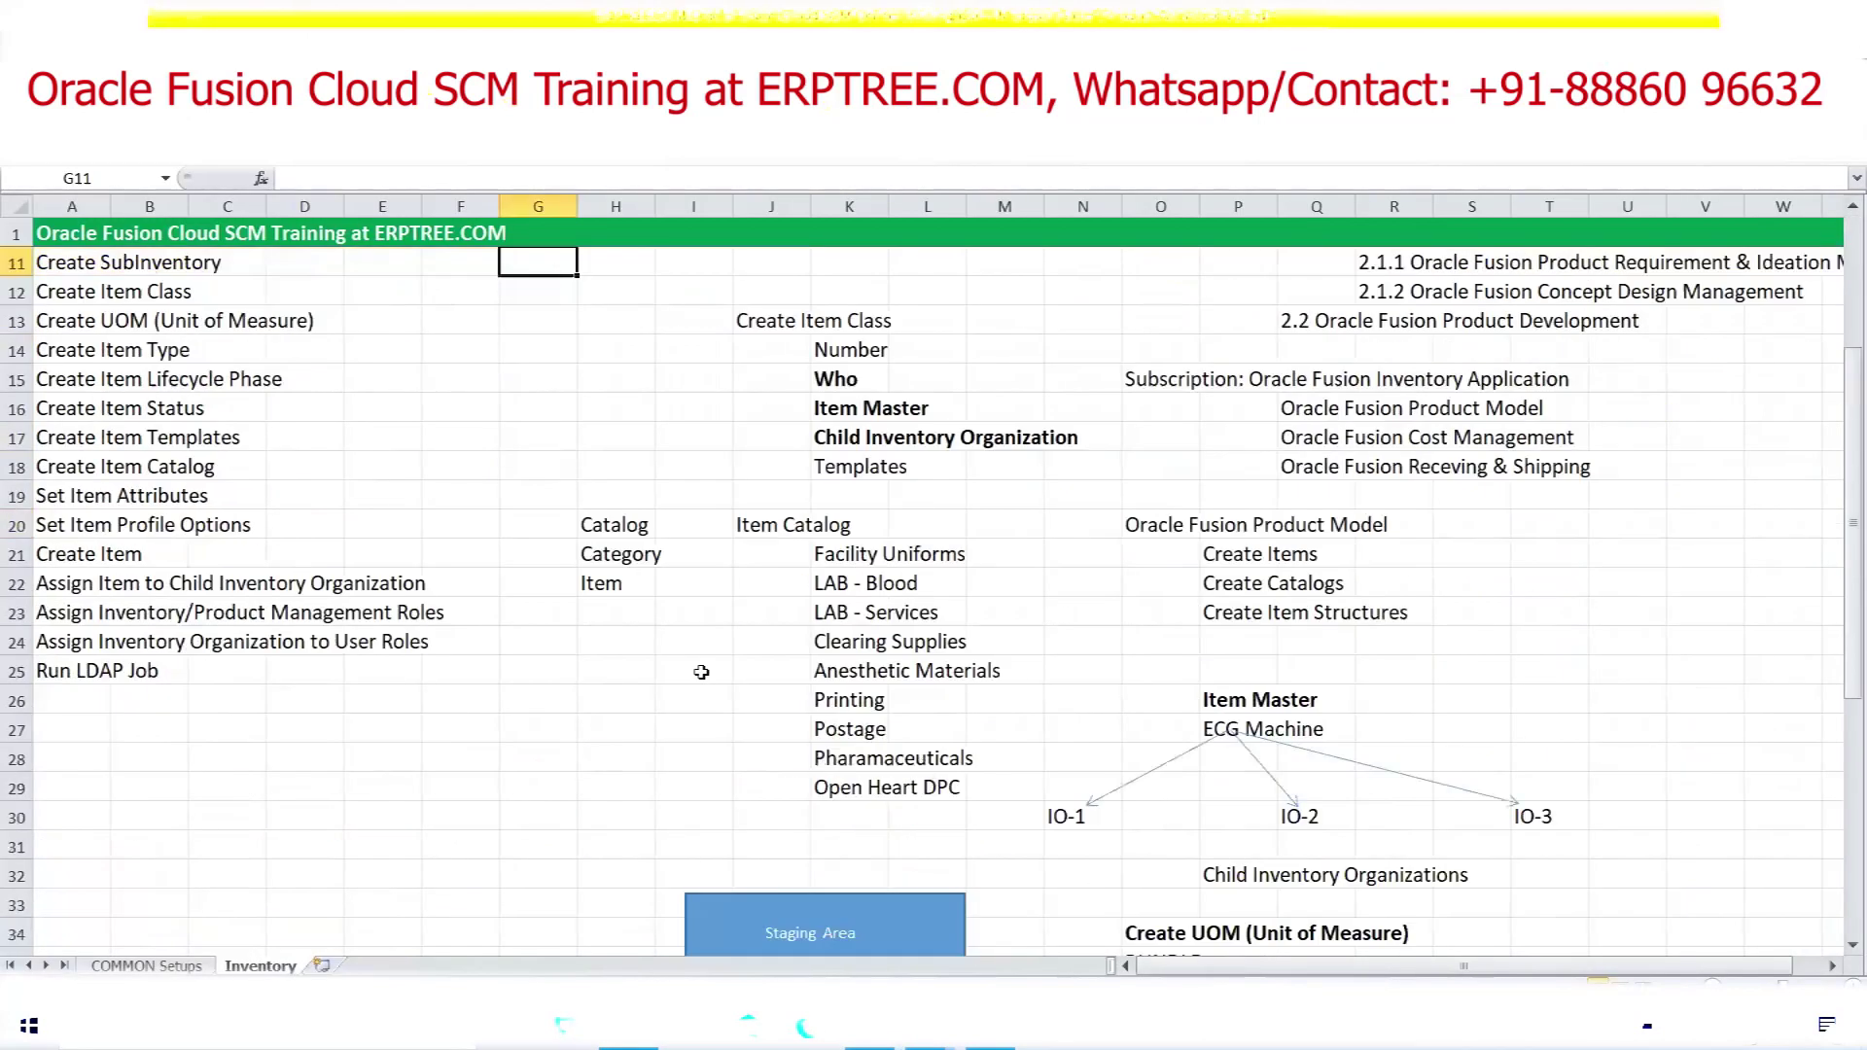
scroll(701, 672, down, 6)
click(761, 788)
click(756, 755)
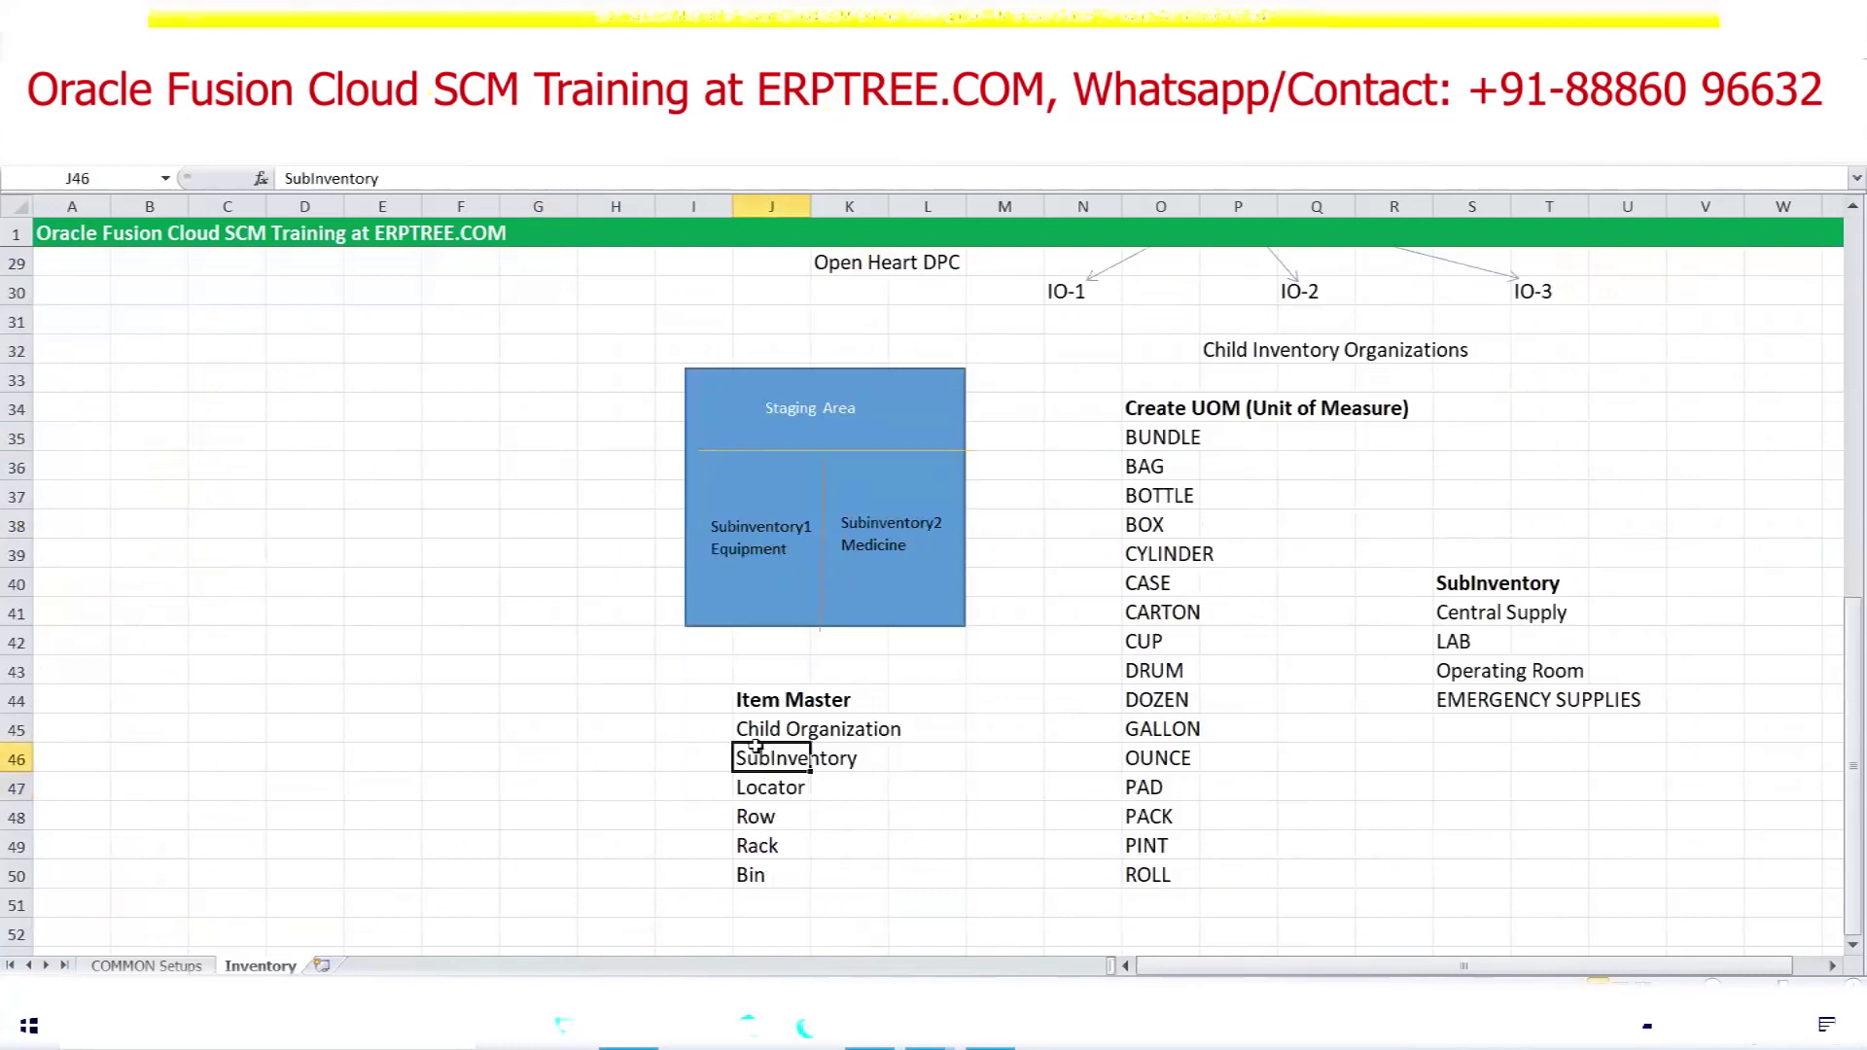
click(755, 733)
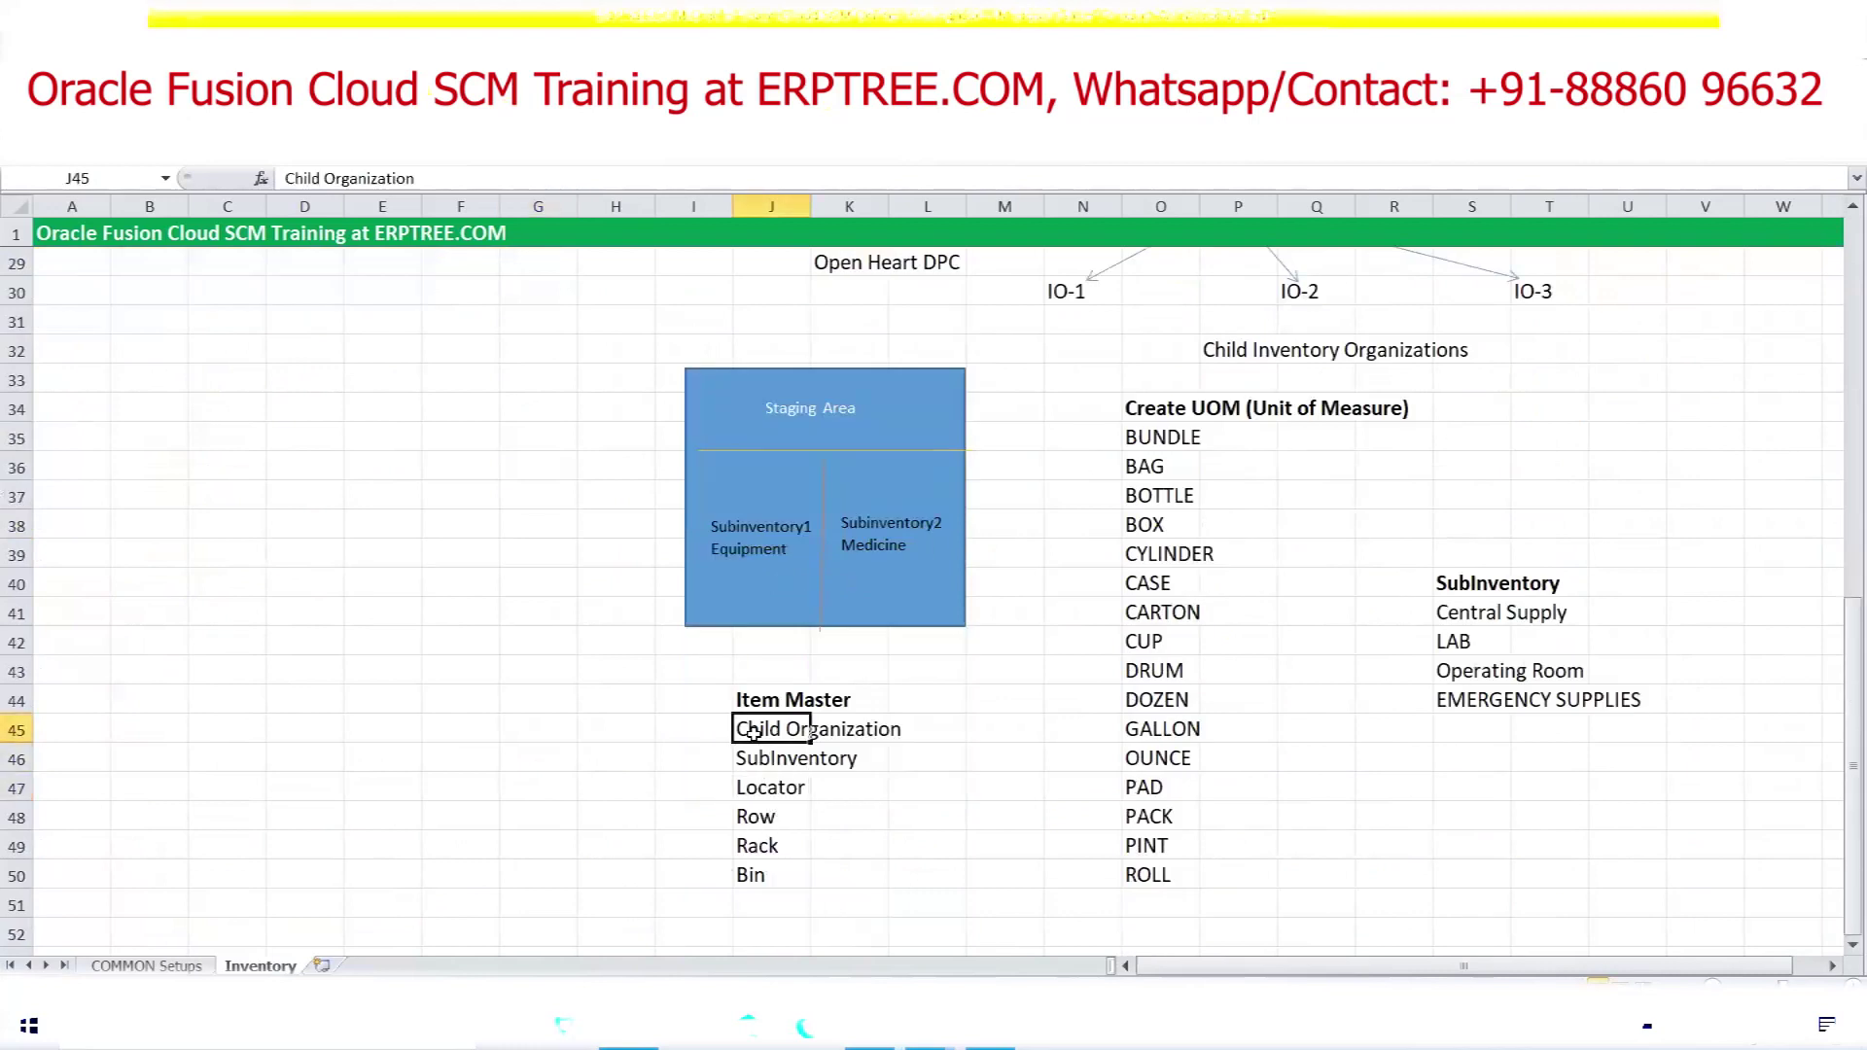
click(761, 758)
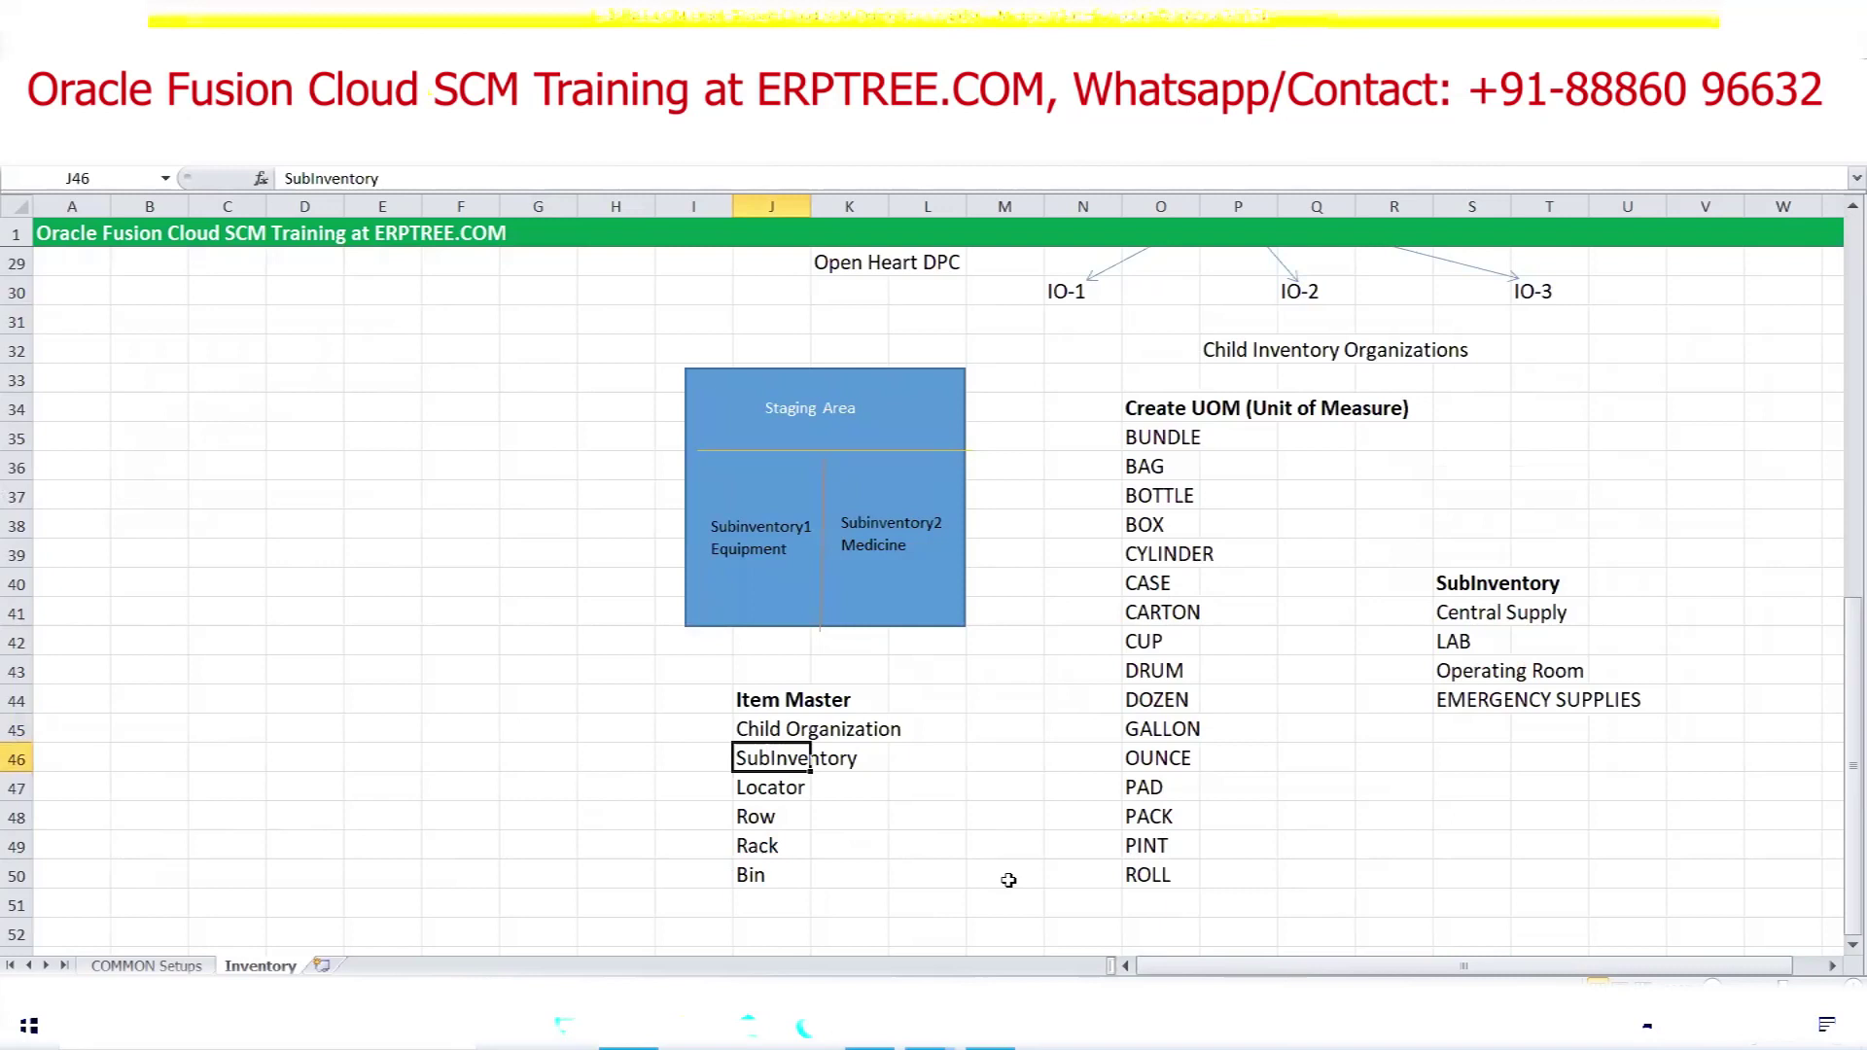
click(773, 784)
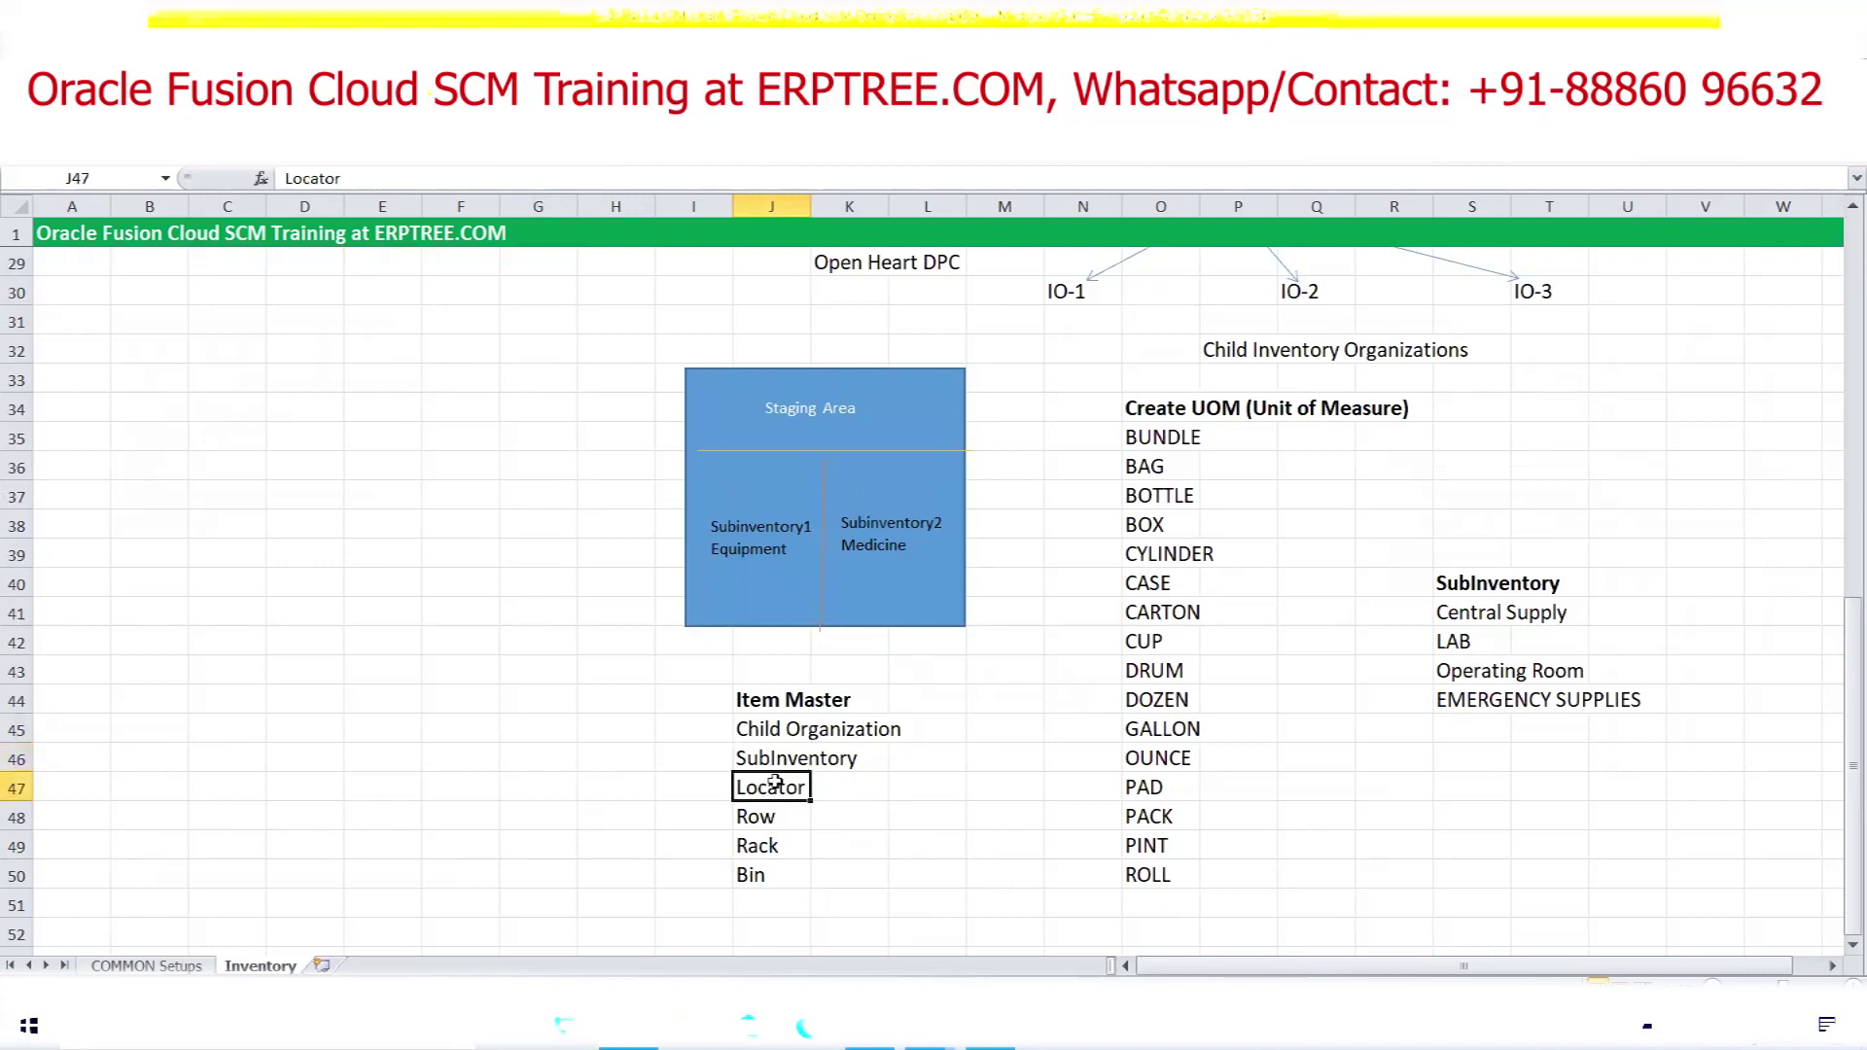
Examine the Row, Rack and Bin levels below Locator and their relation to Child Organization in the Item Master hierarchy
drag(770, 818, 774, 864)
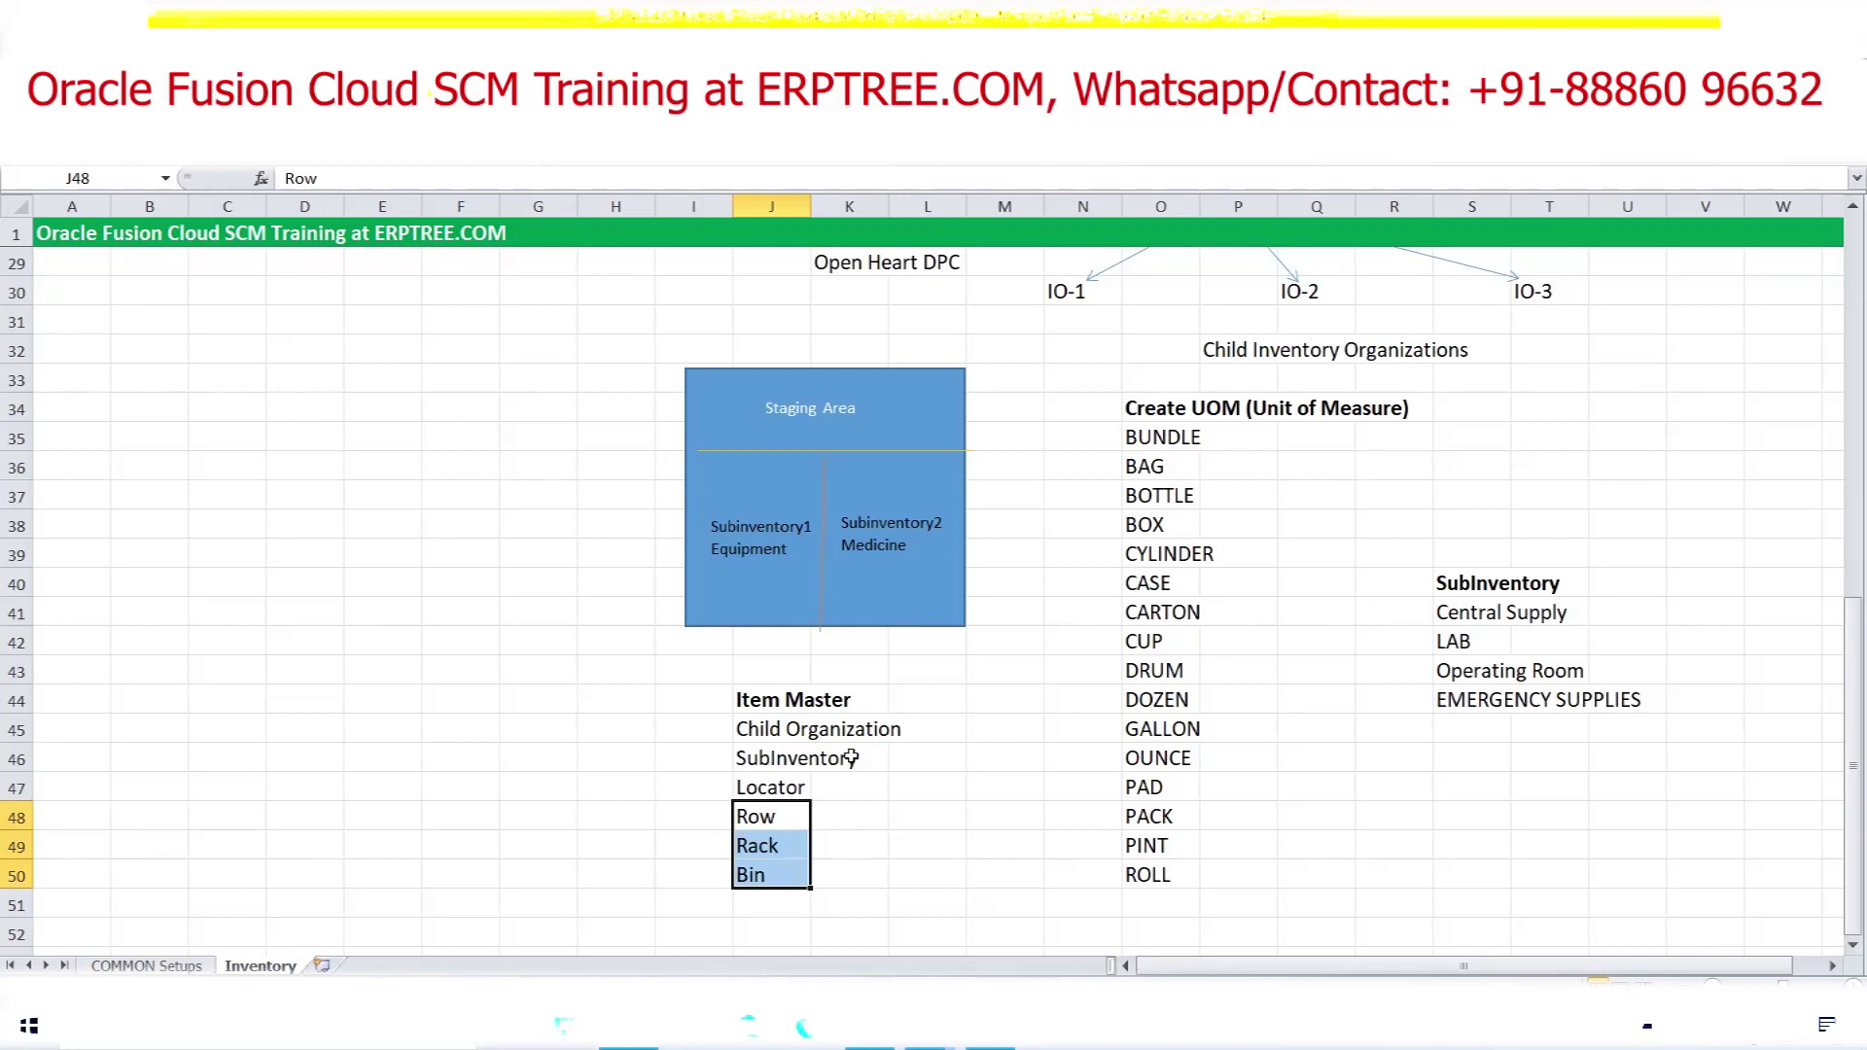
click(855, 836)
drag(750, 760, 919, 732)
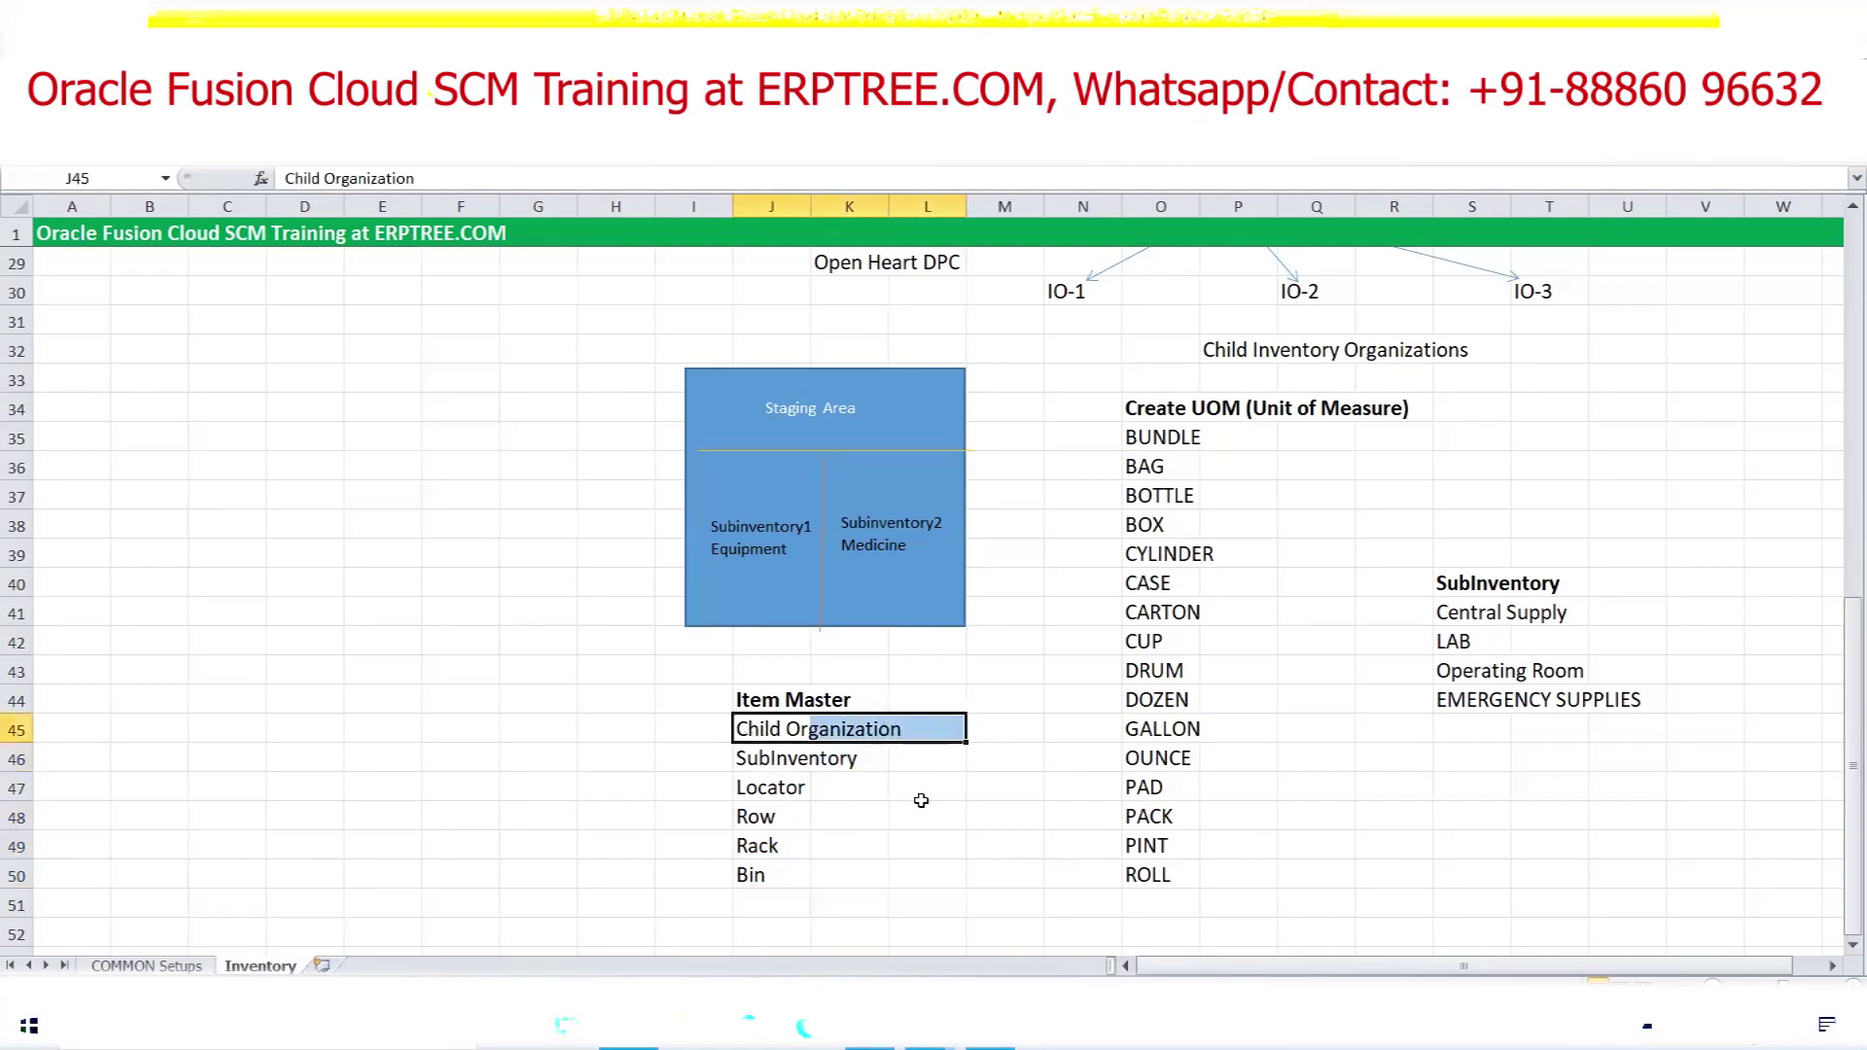
Switch to the Oracle implementation project, search its tasks for Subinv and open the Manage Subinventories and Locators task
click(869, 1029)
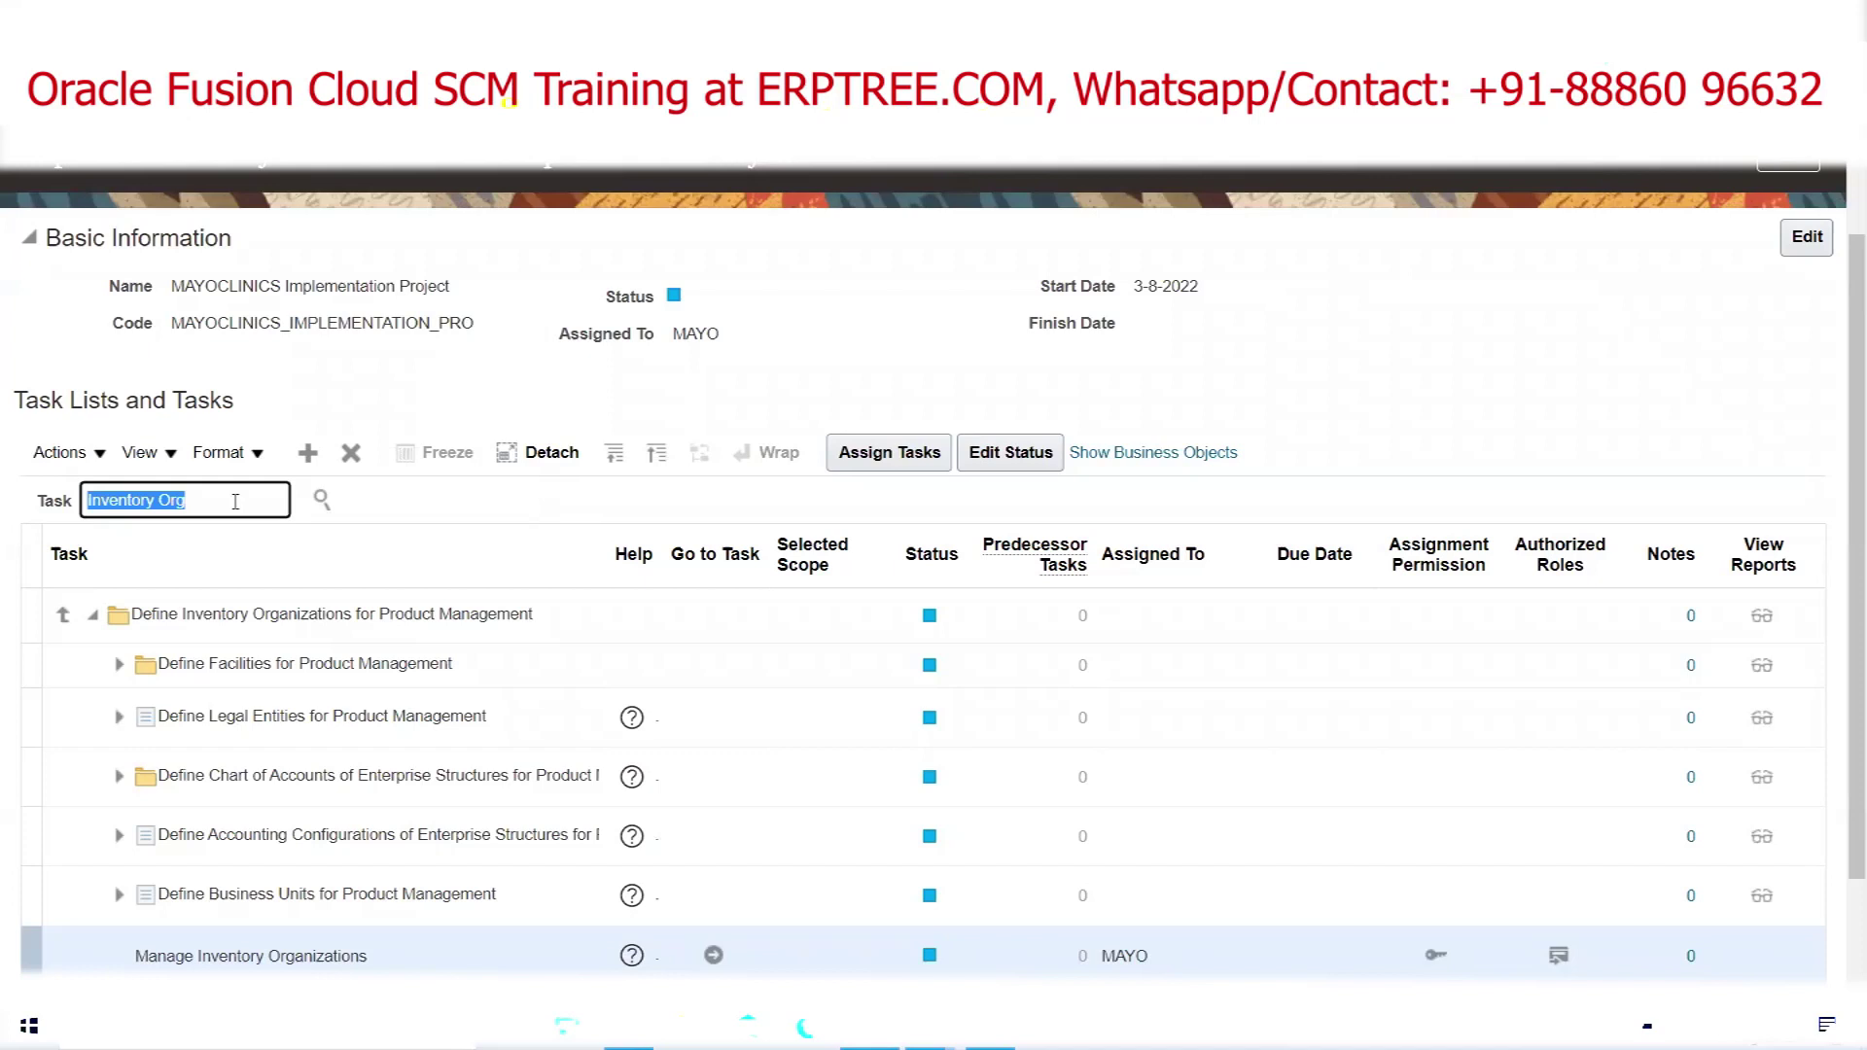
text(Subinv)
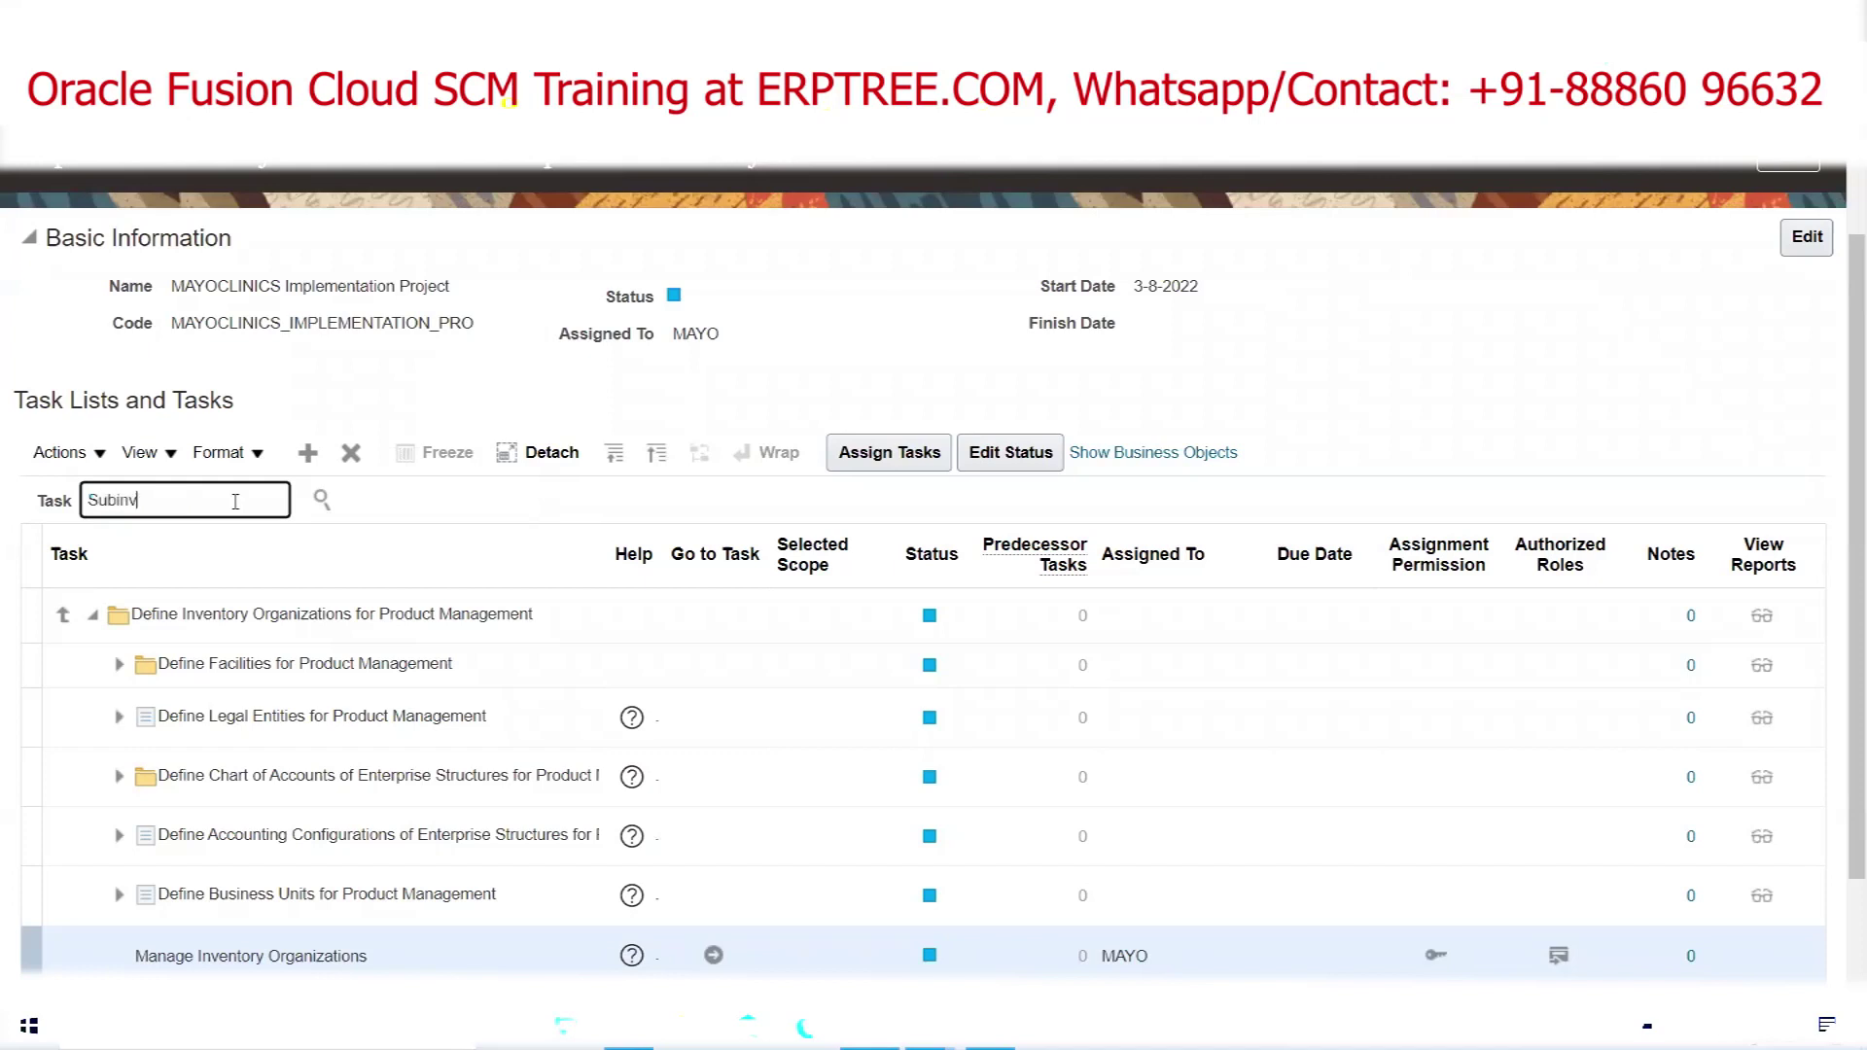
key(Return)
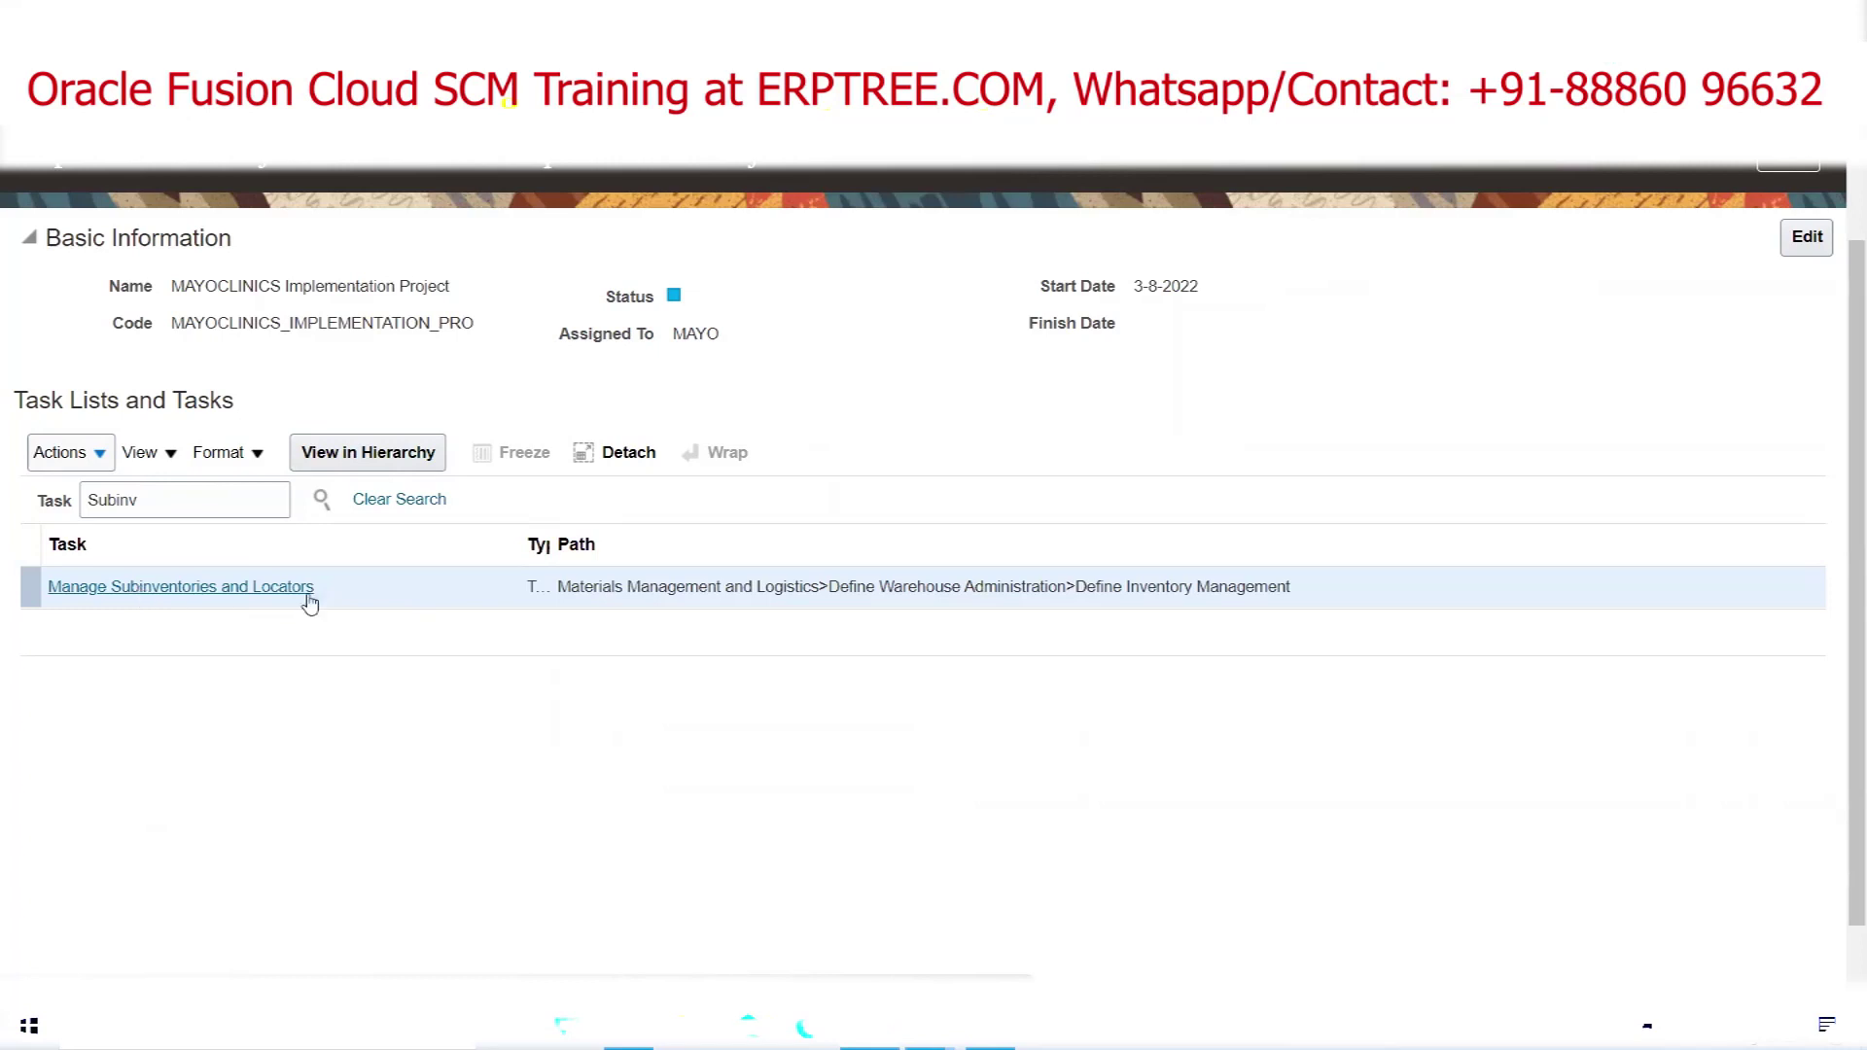
click(181, 588)
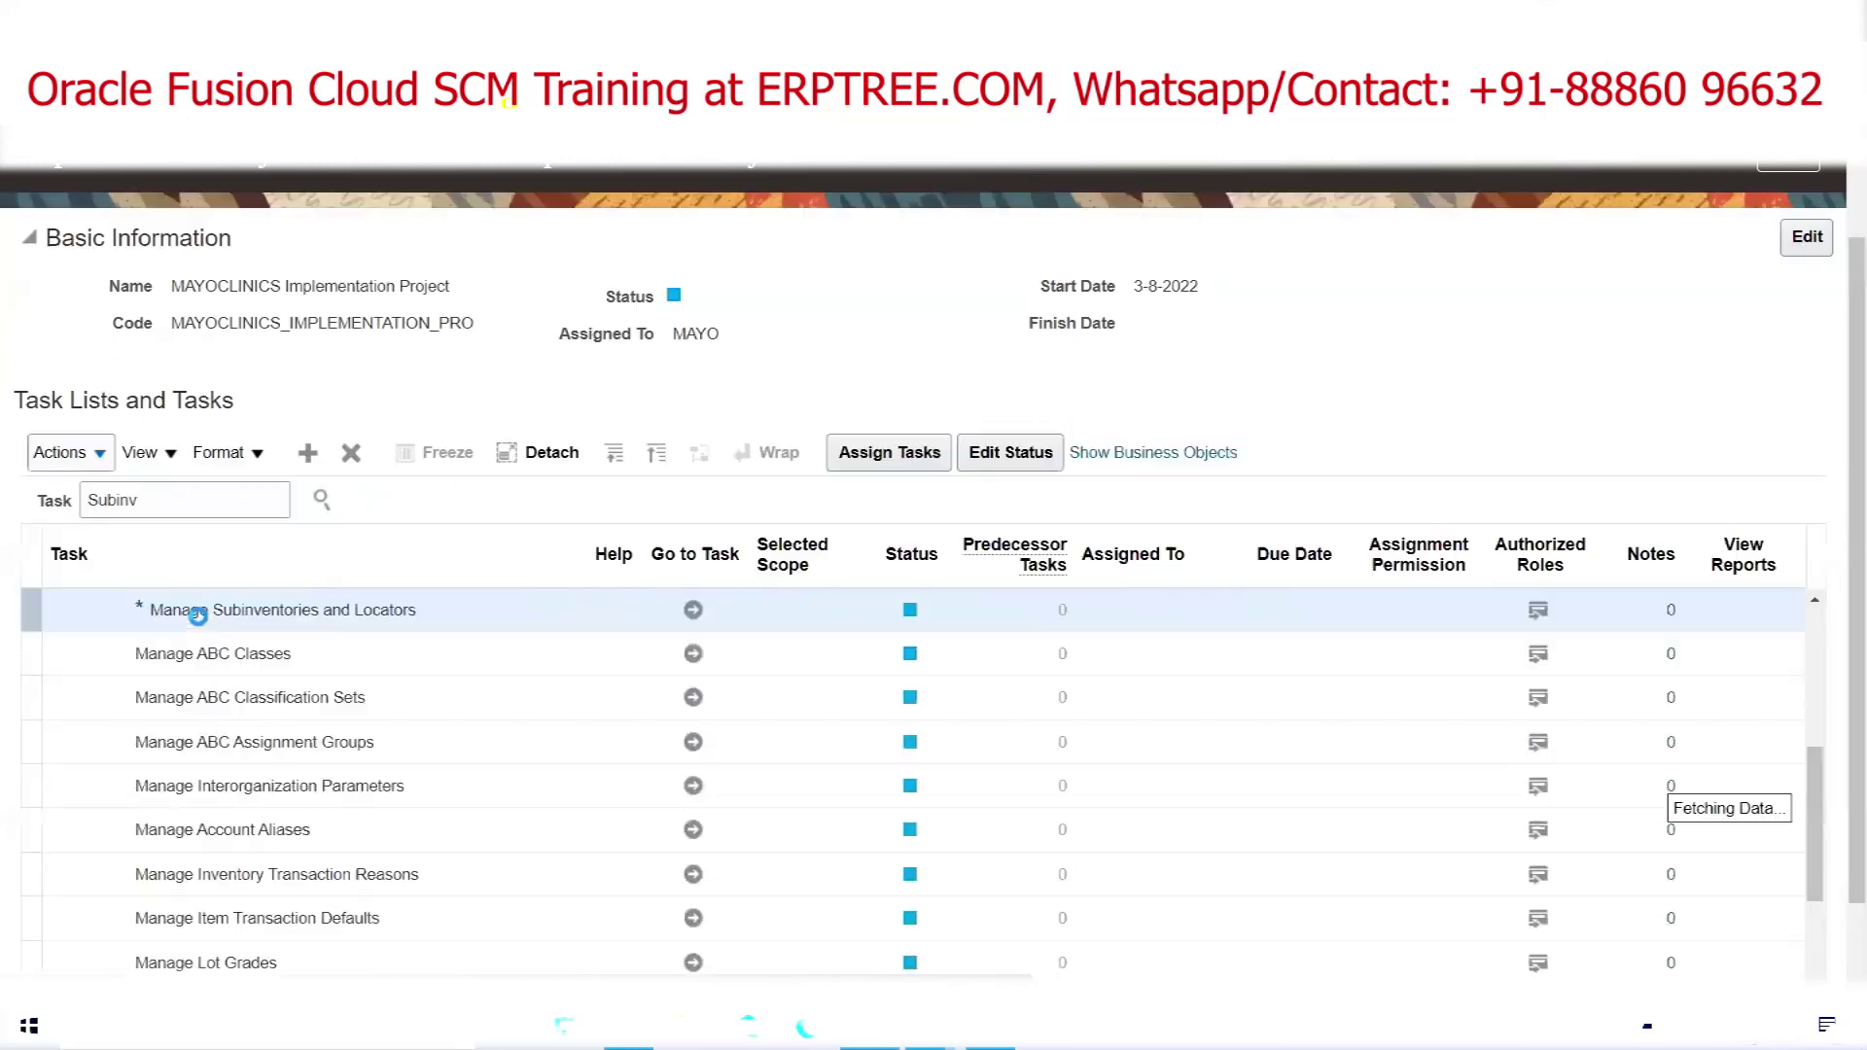
click(692, 611)
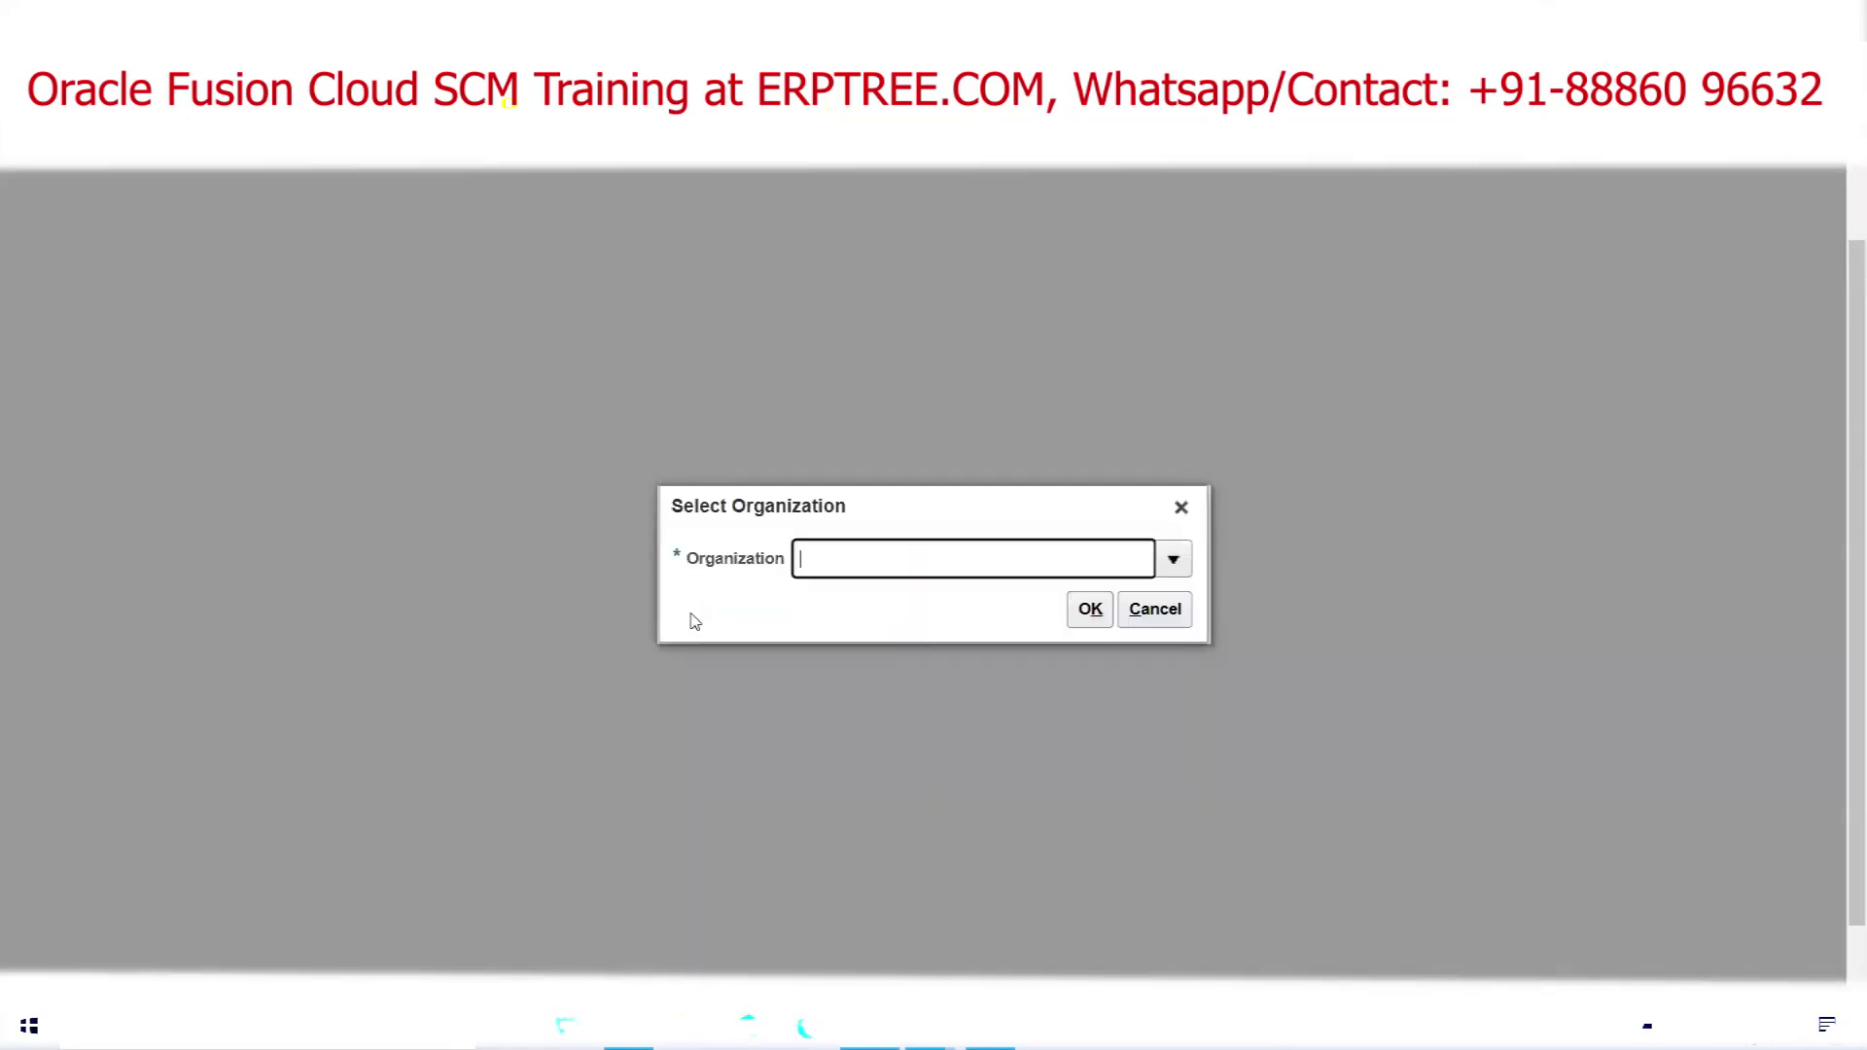
Open the organization search for the subinventory task and try to find MAYO by organization code
click(1174, 559)
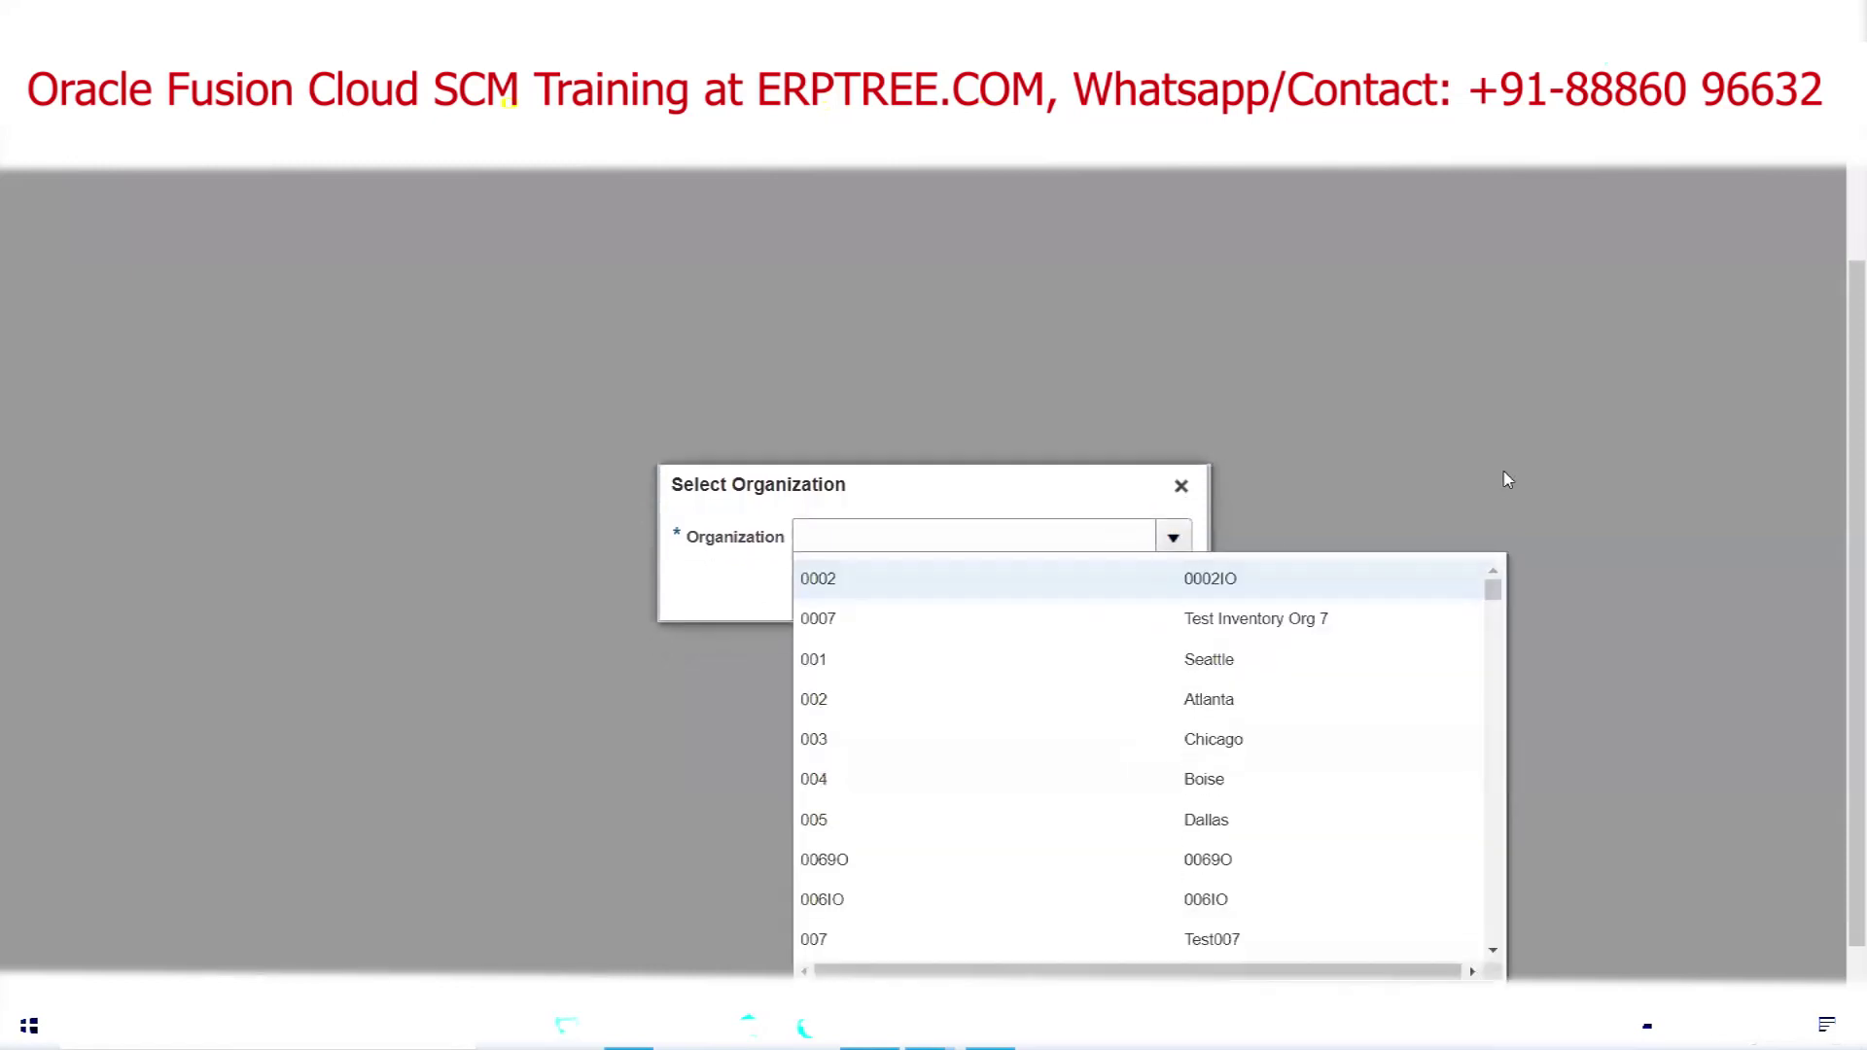
click(833, 963)
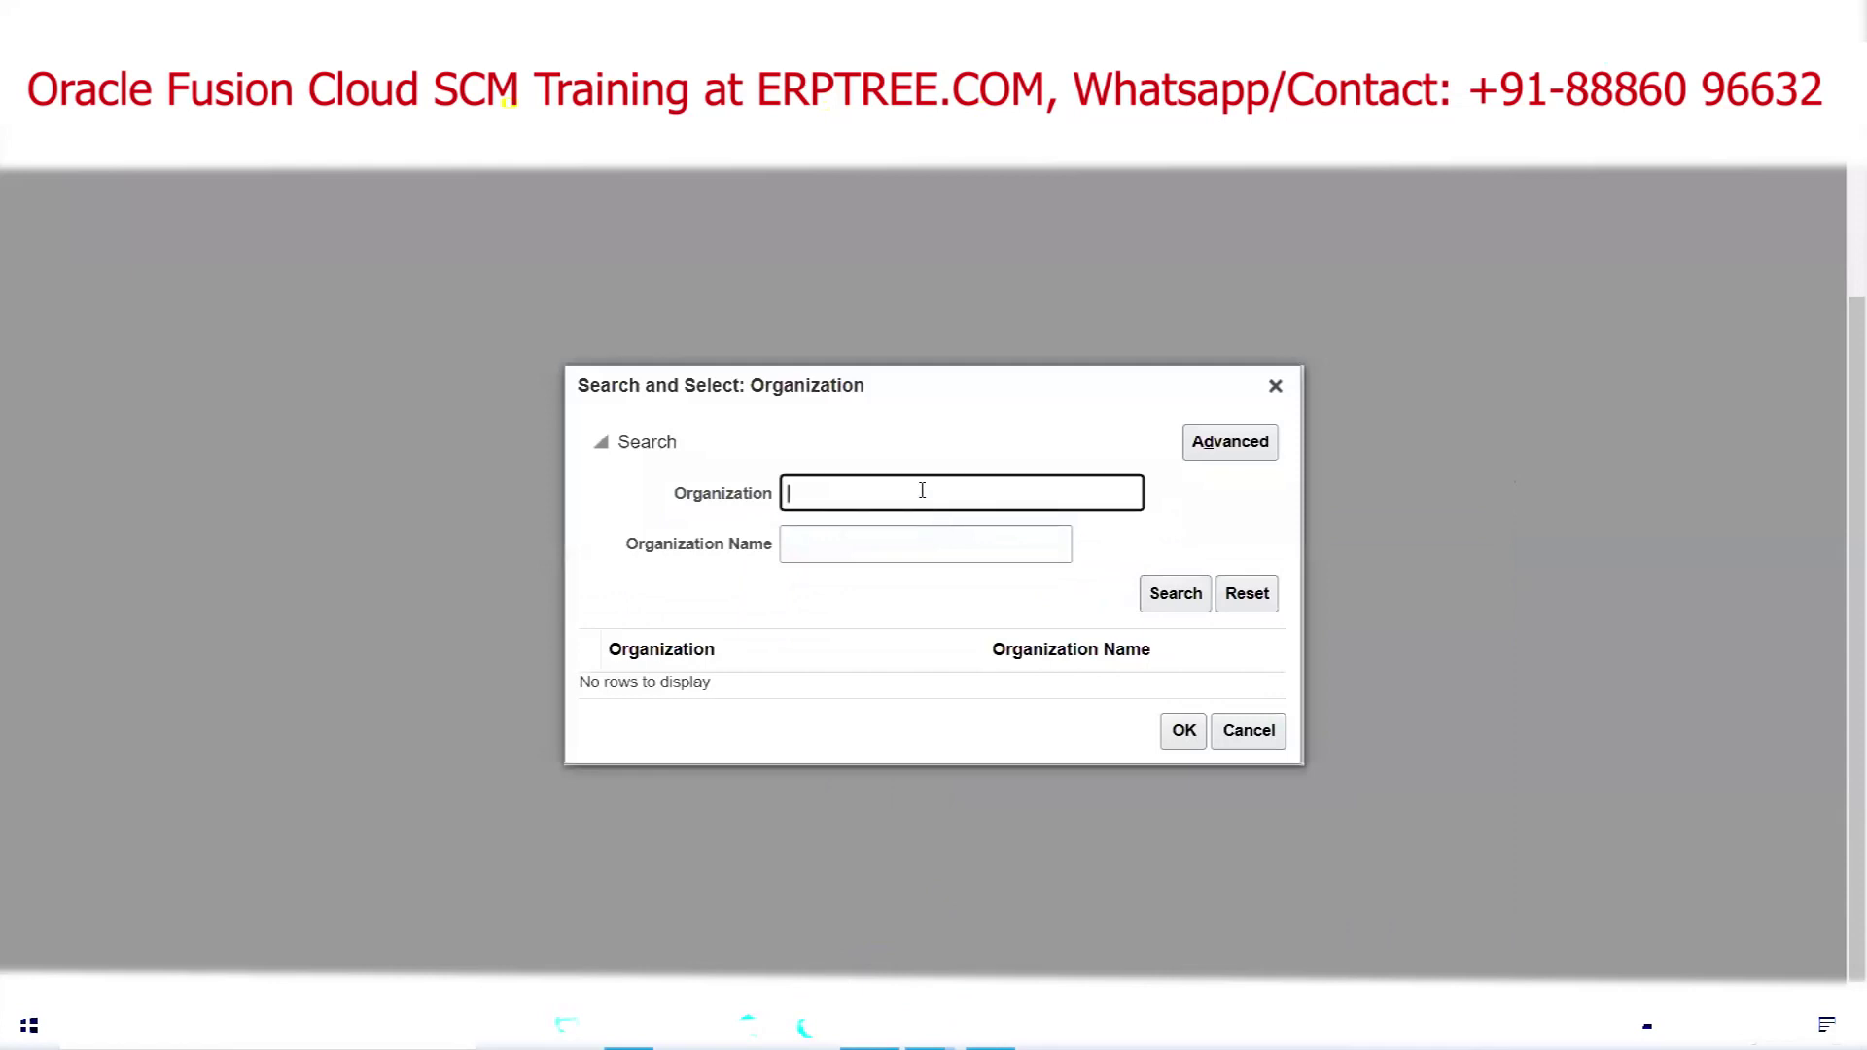
text(MAYO)
click(1173, 595)
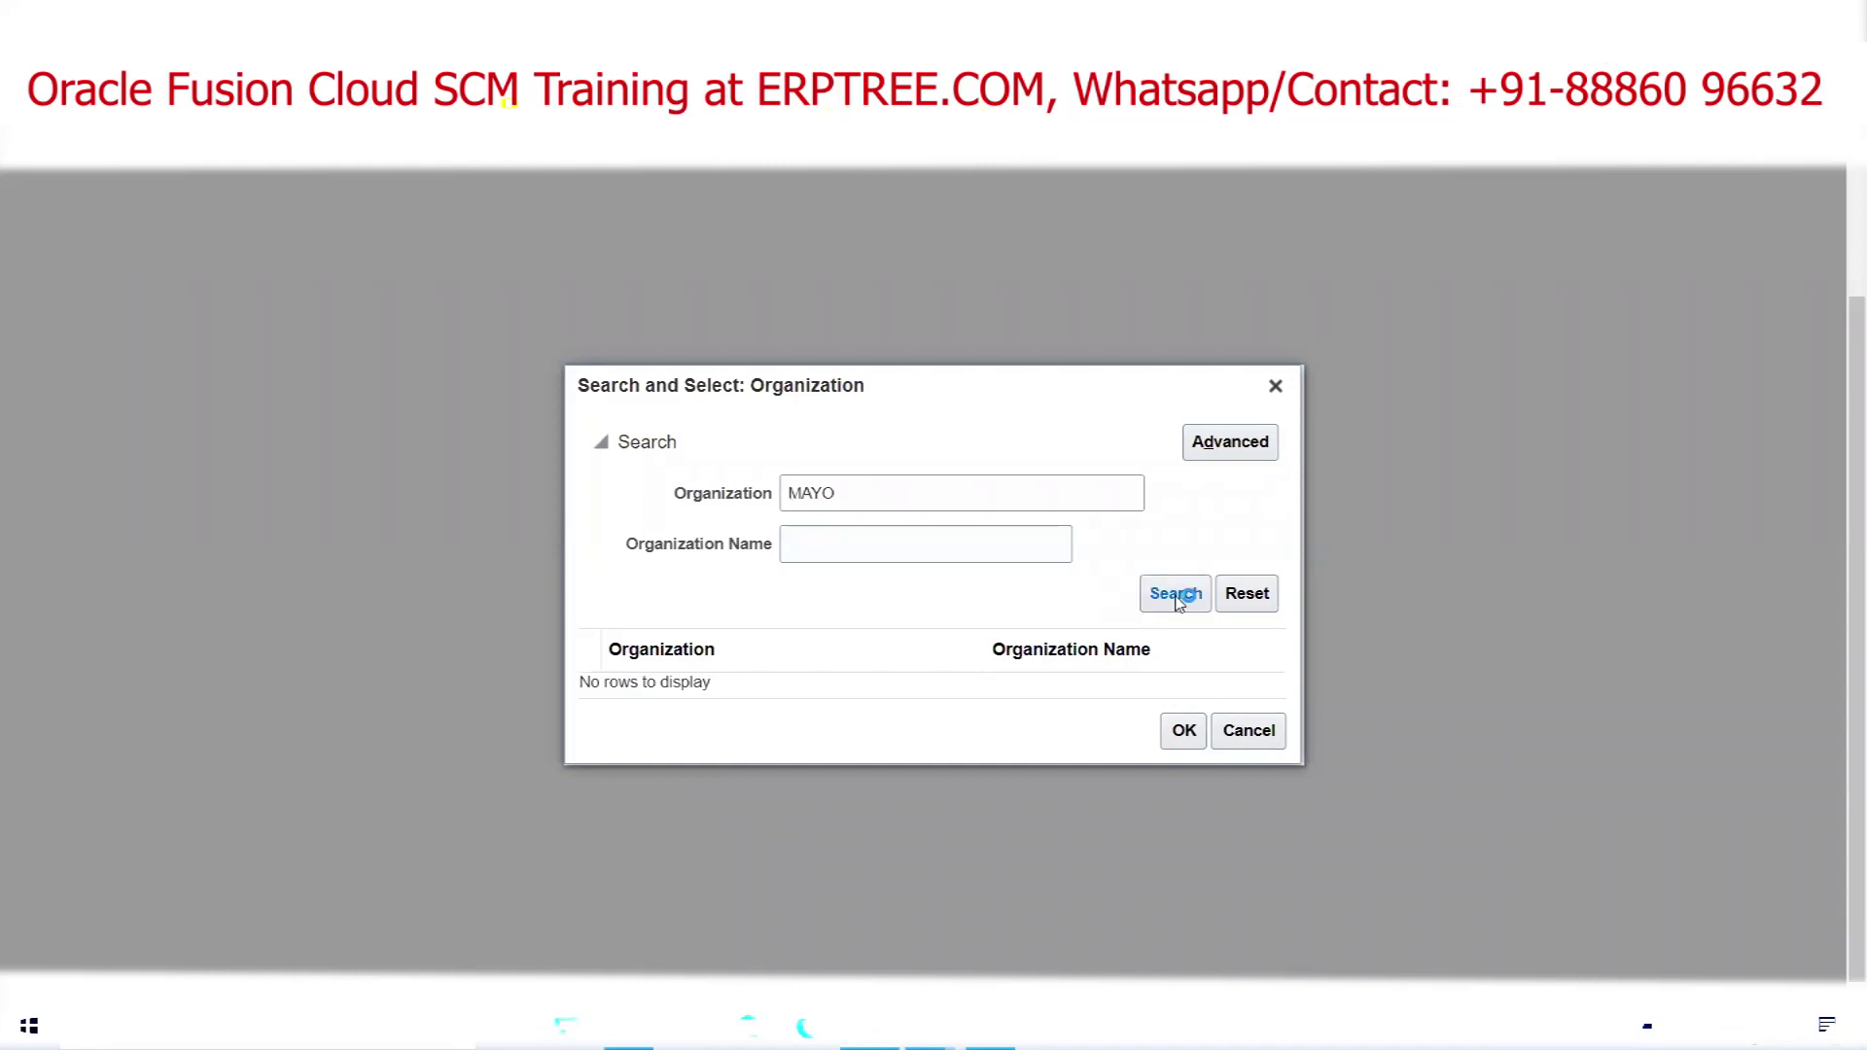
Clear MAYO from the organization code criterion and search for it by organization name instead
double_click(864, 493)
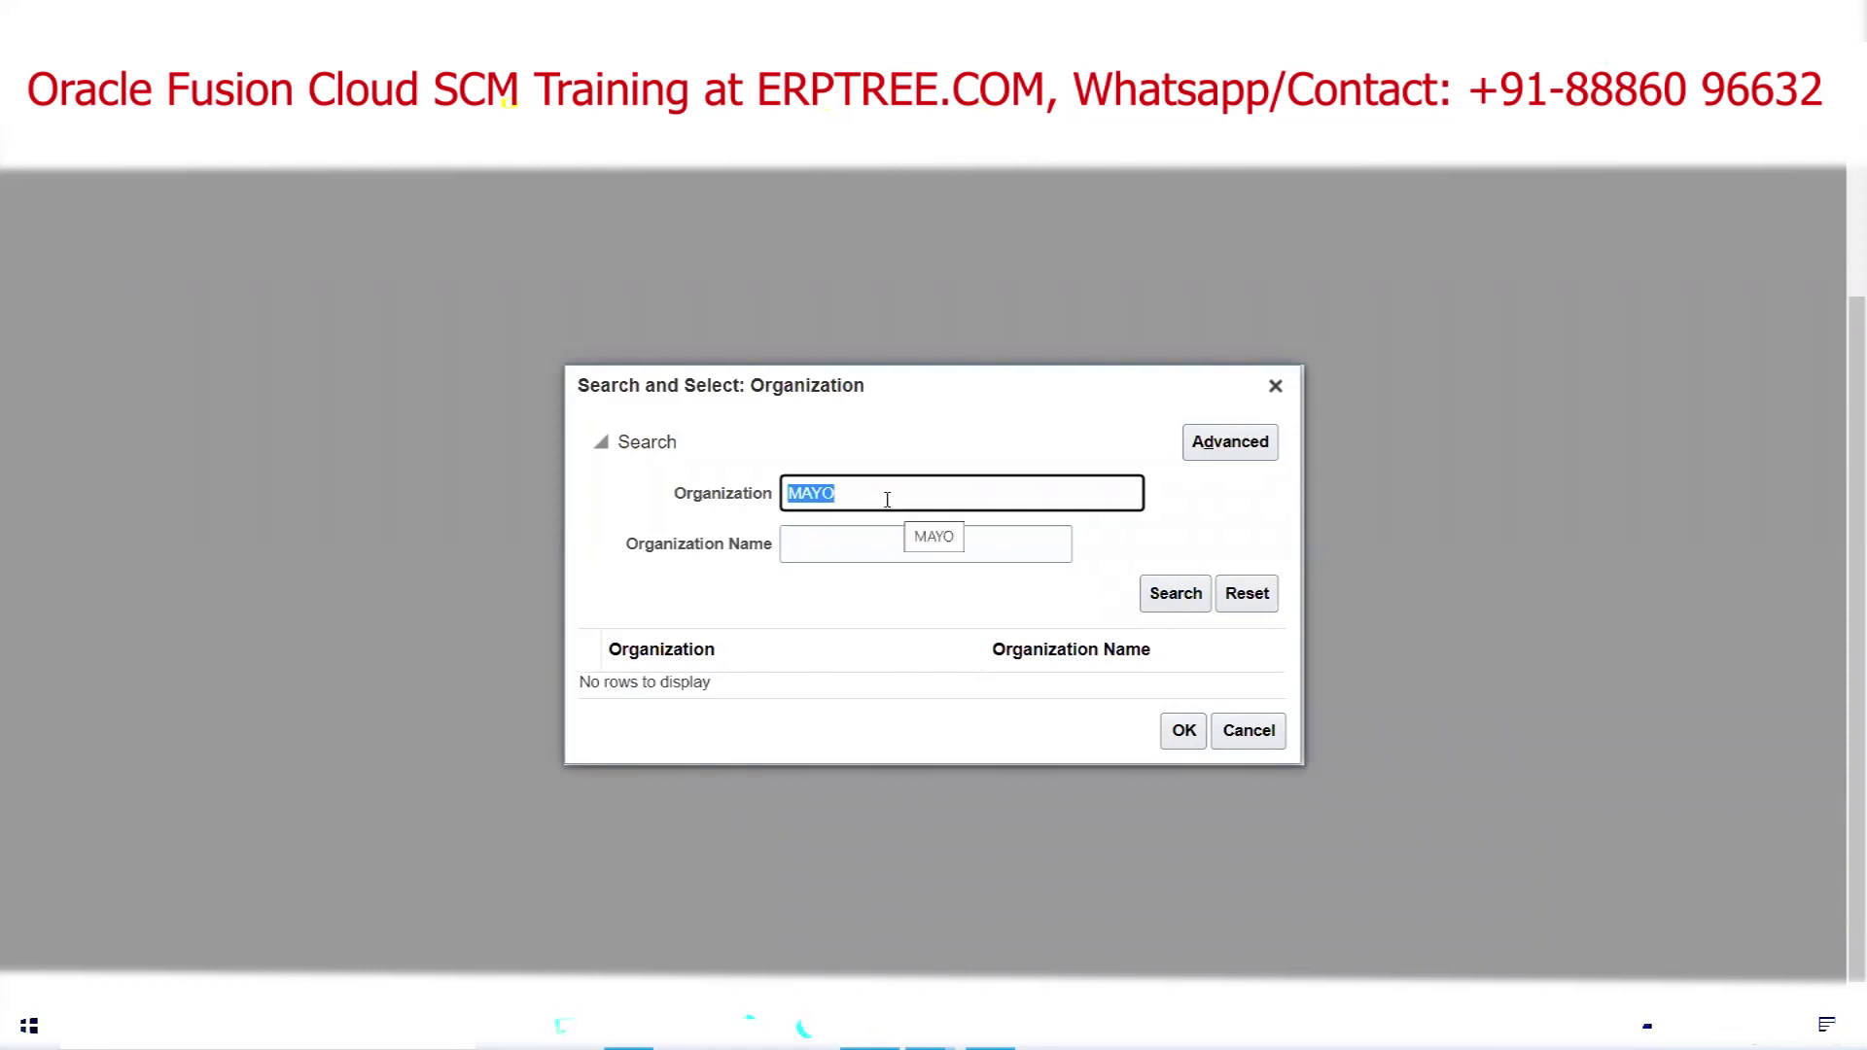
click(858, 496)
drag(842, 494, 772, 497)
key(ctrl+c)
key(BackSpace)
click(816, 531)
key(ctrl+v)
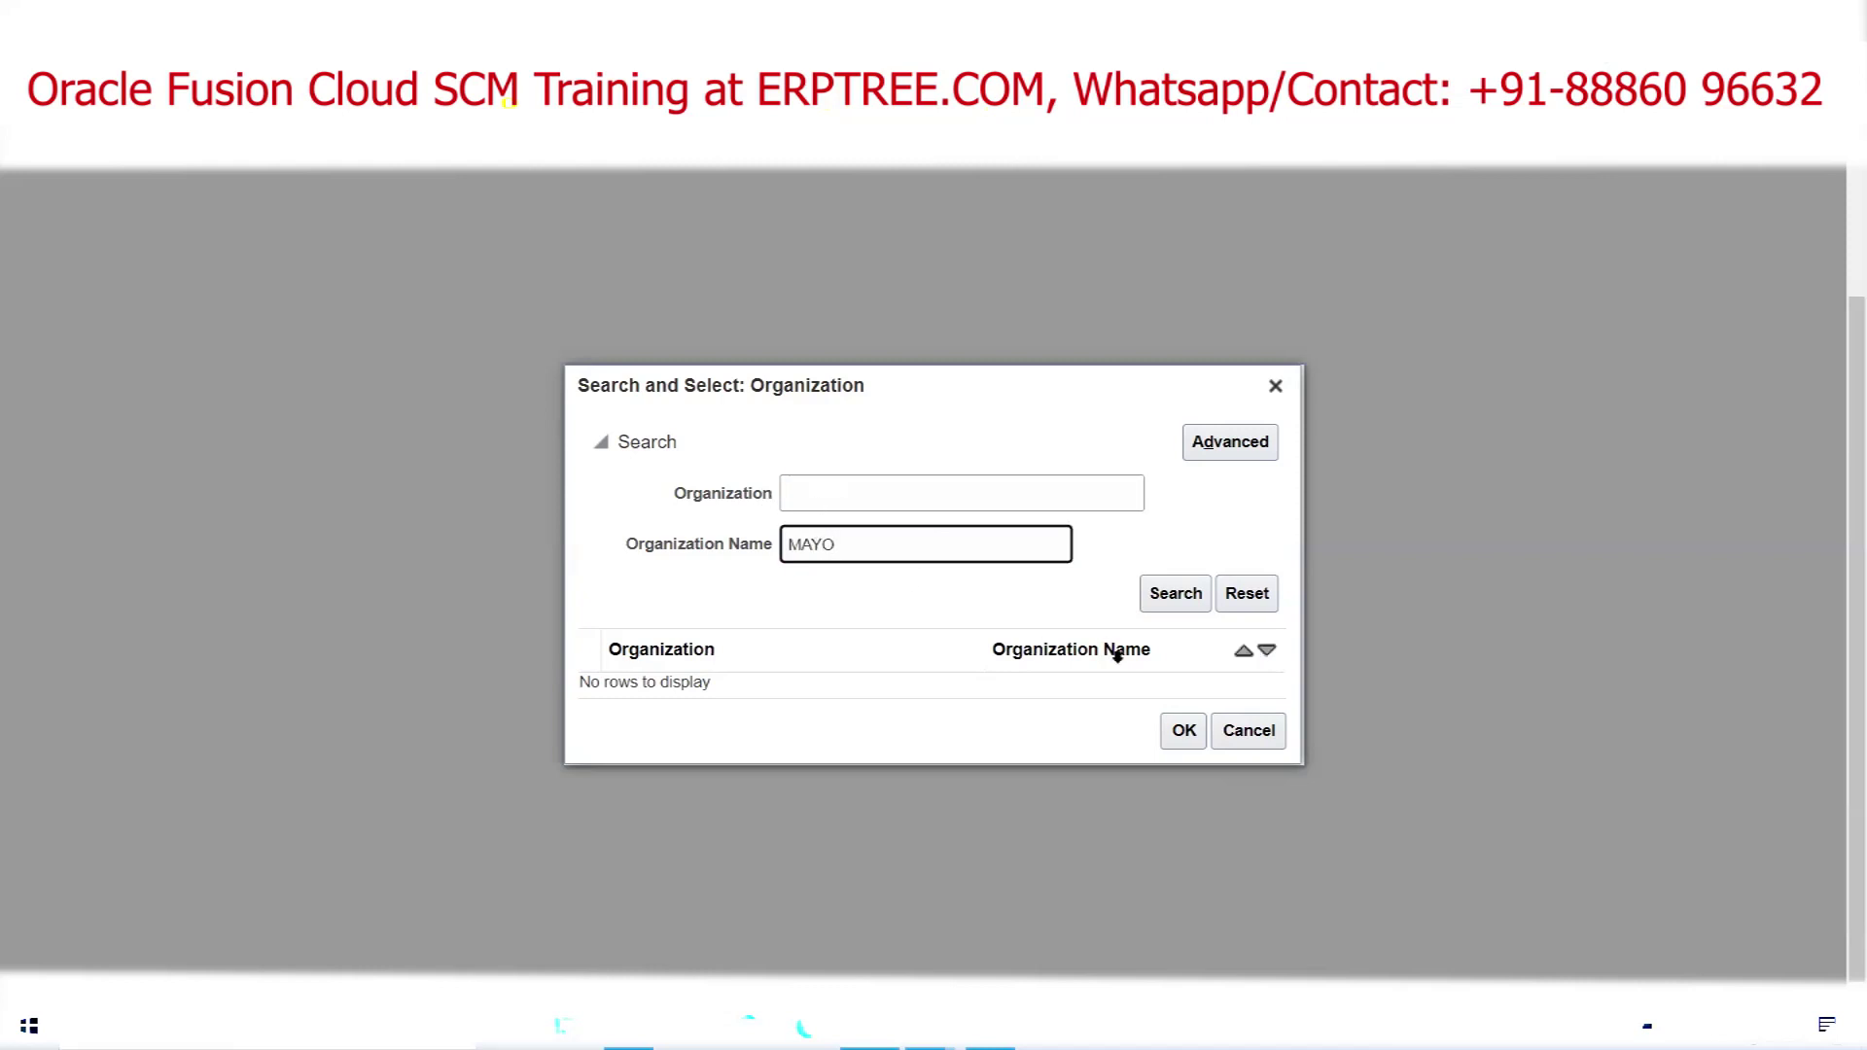
click(1163, 595)
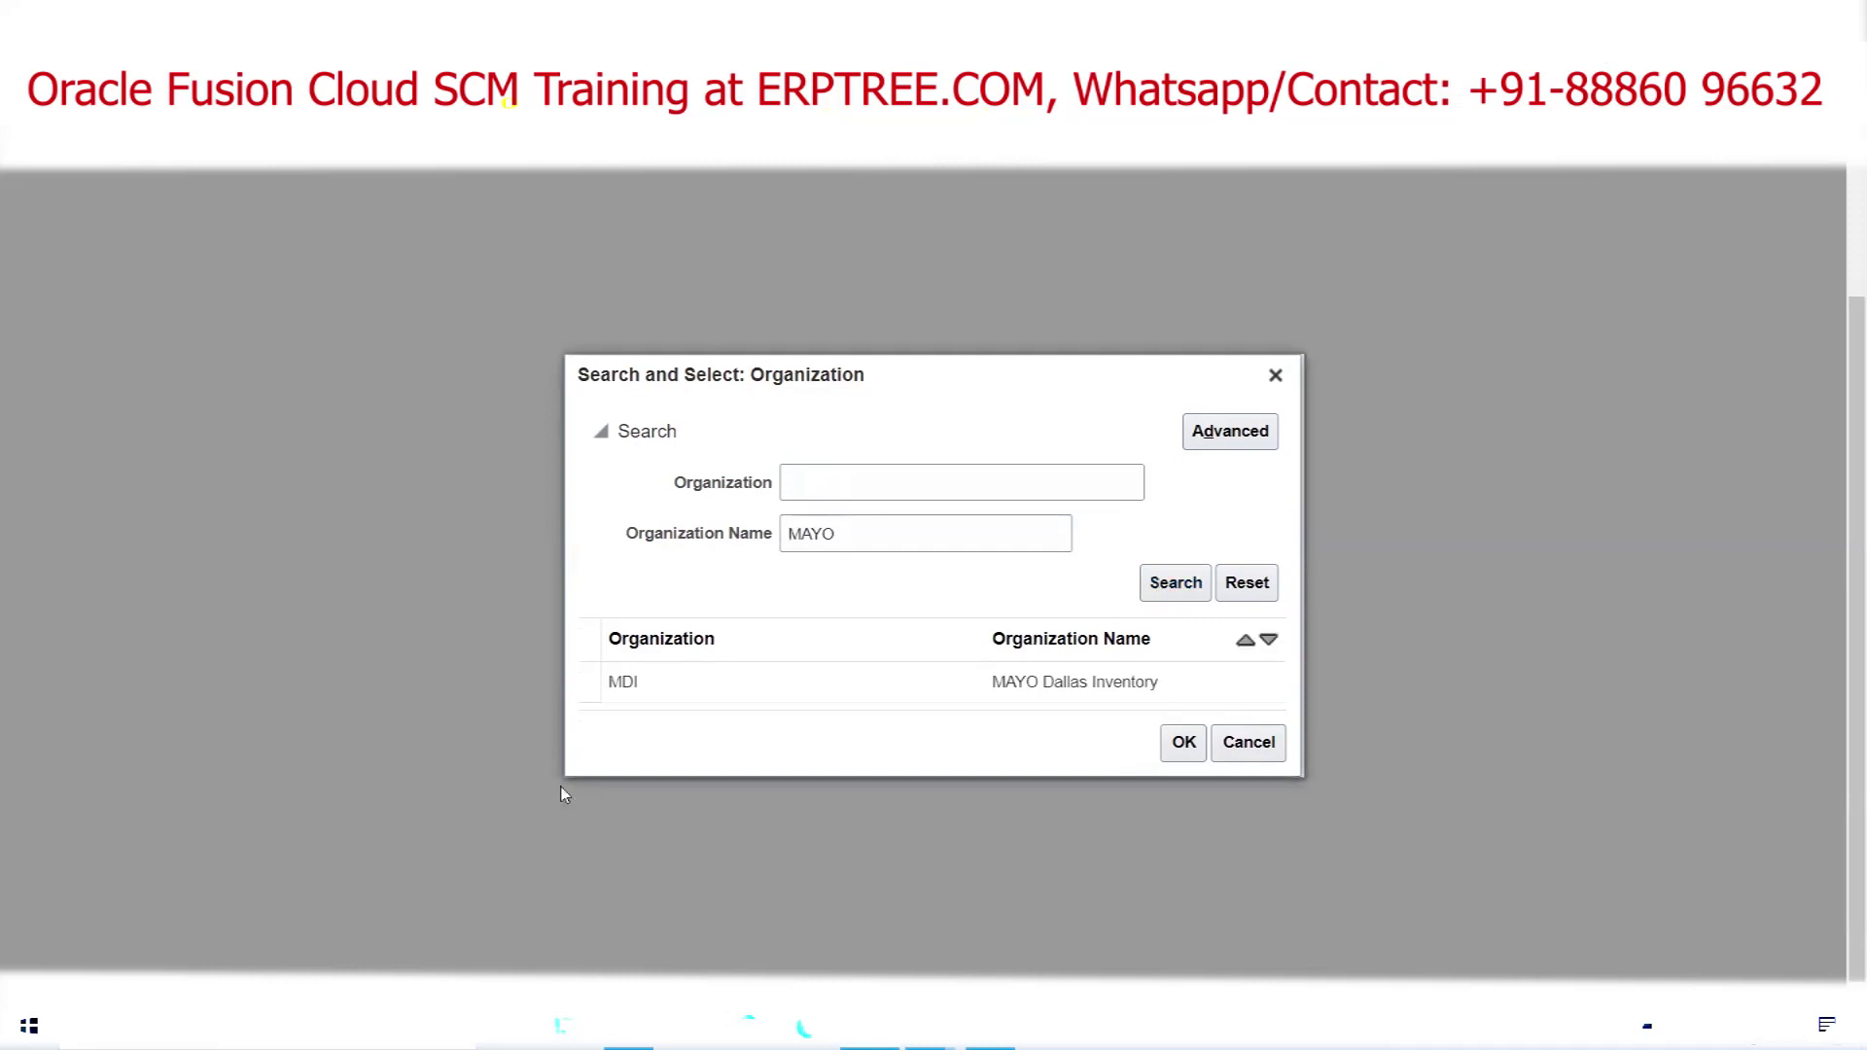
Select MDI, MAYO Dallas Inventory, as the organization and open its subinventory management page
click(617, 699)
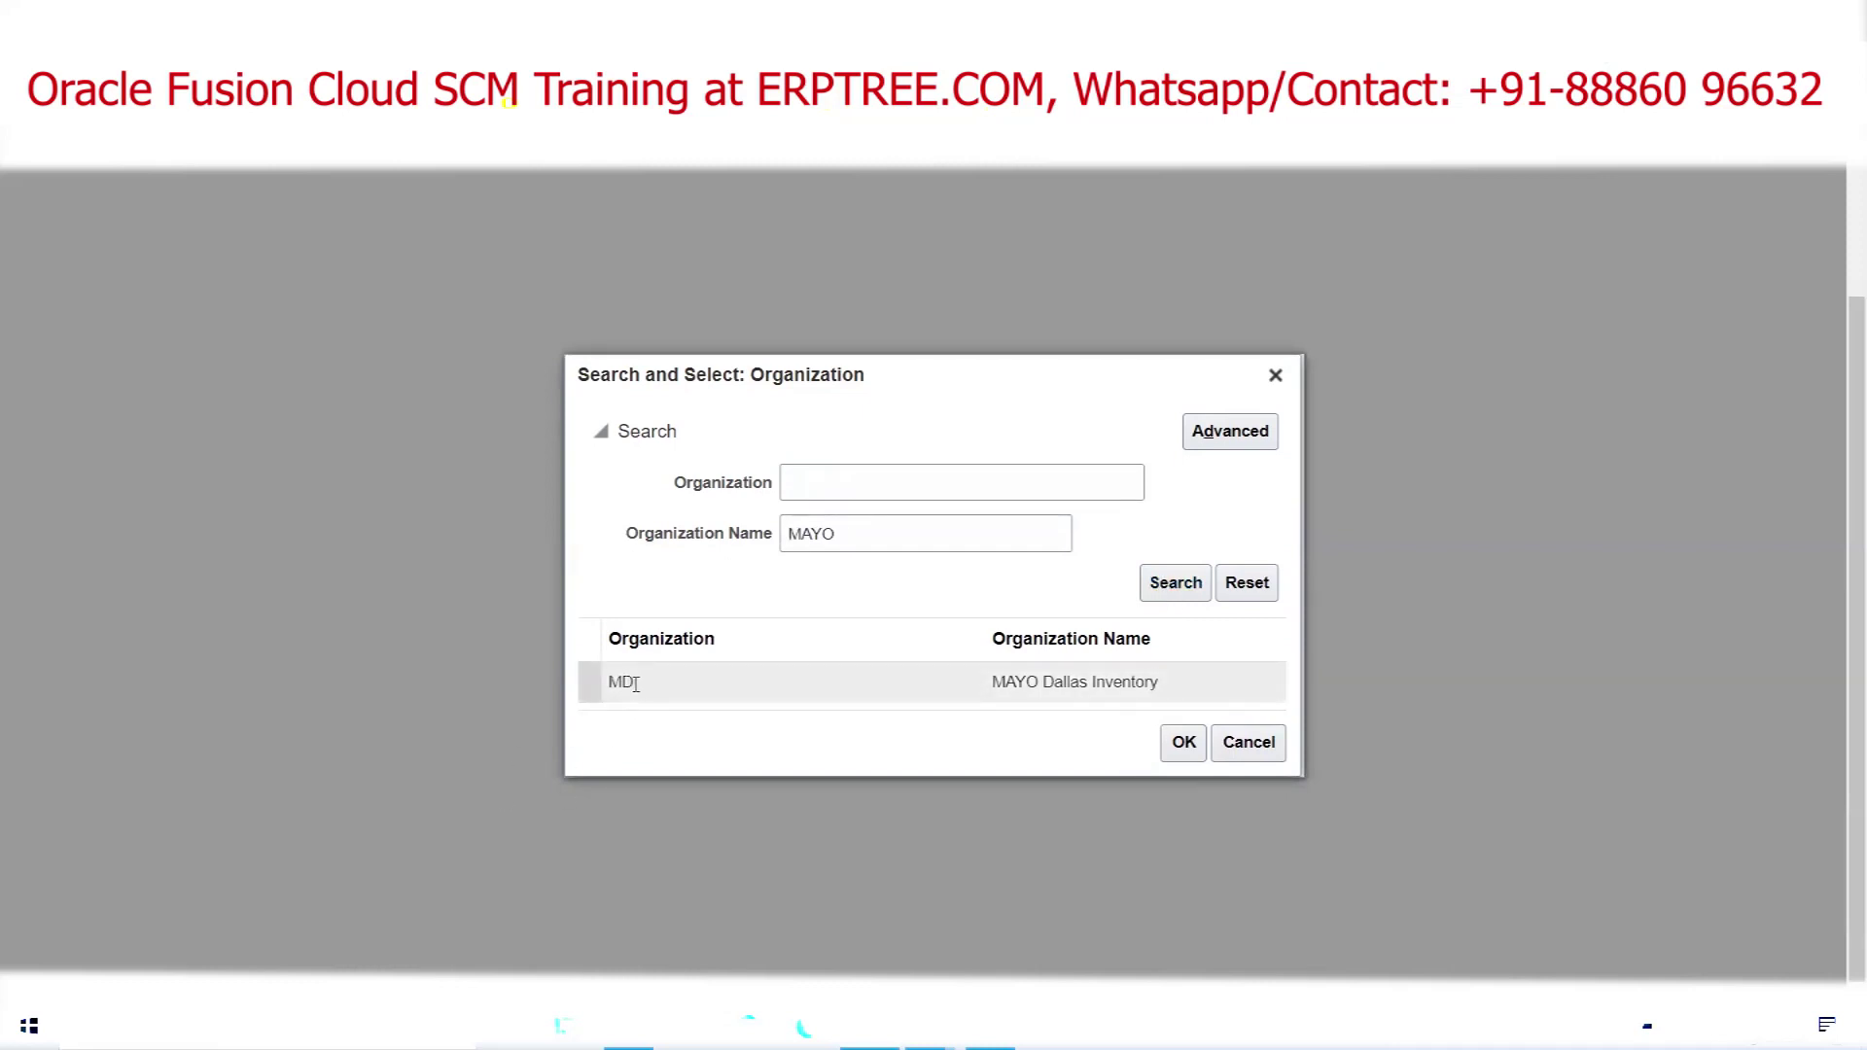
click(900, 696)
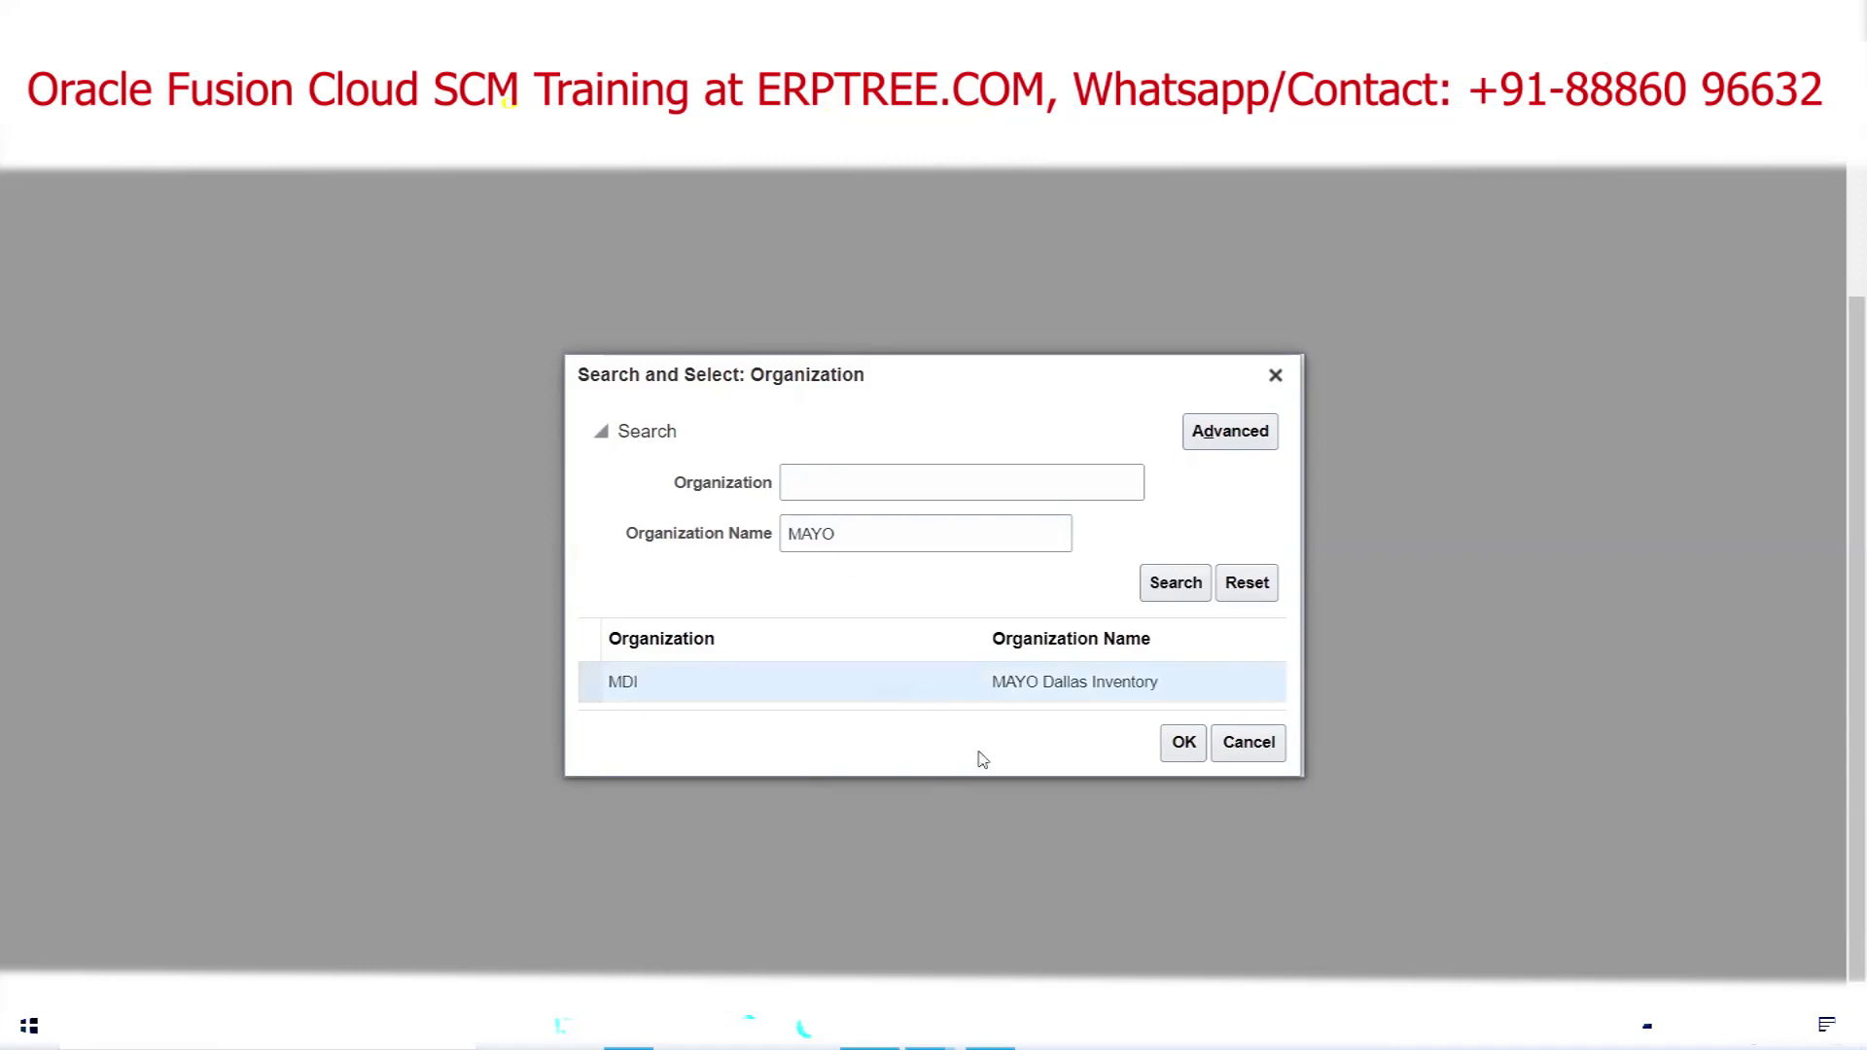
click(1183, 745)
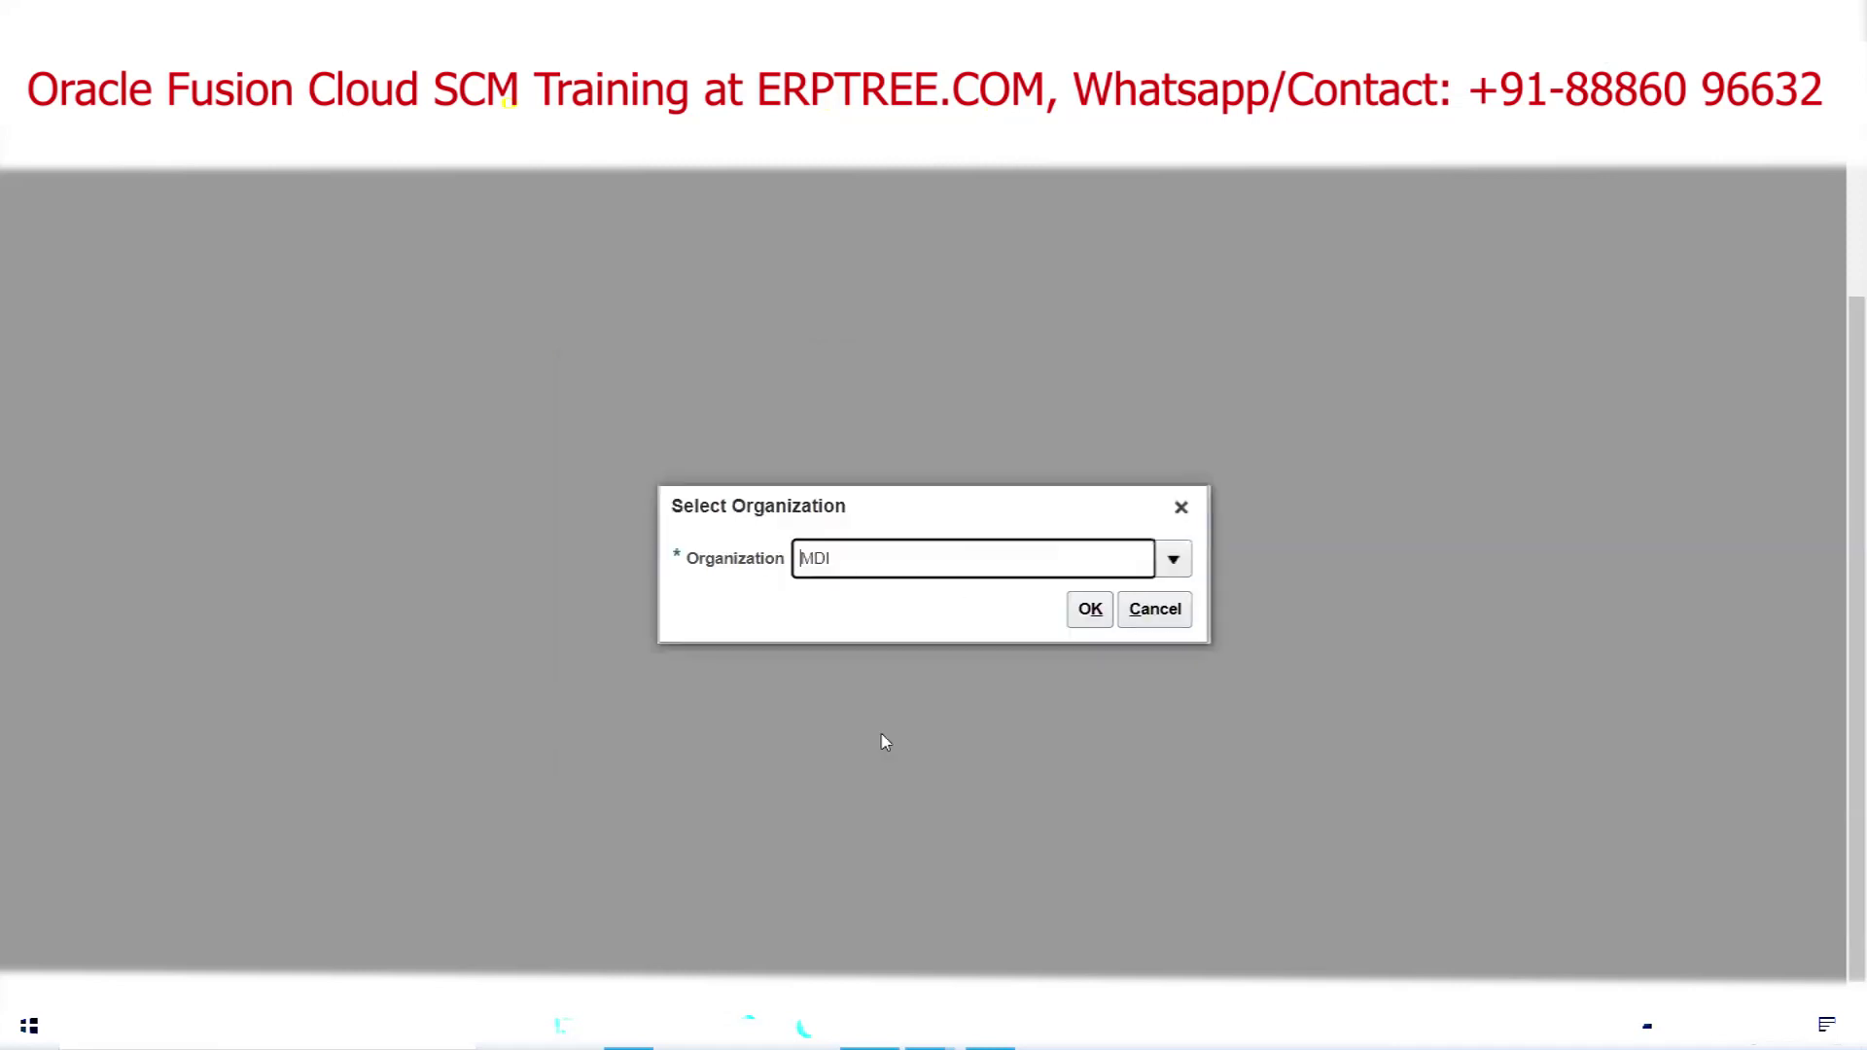
click(1090, 608)
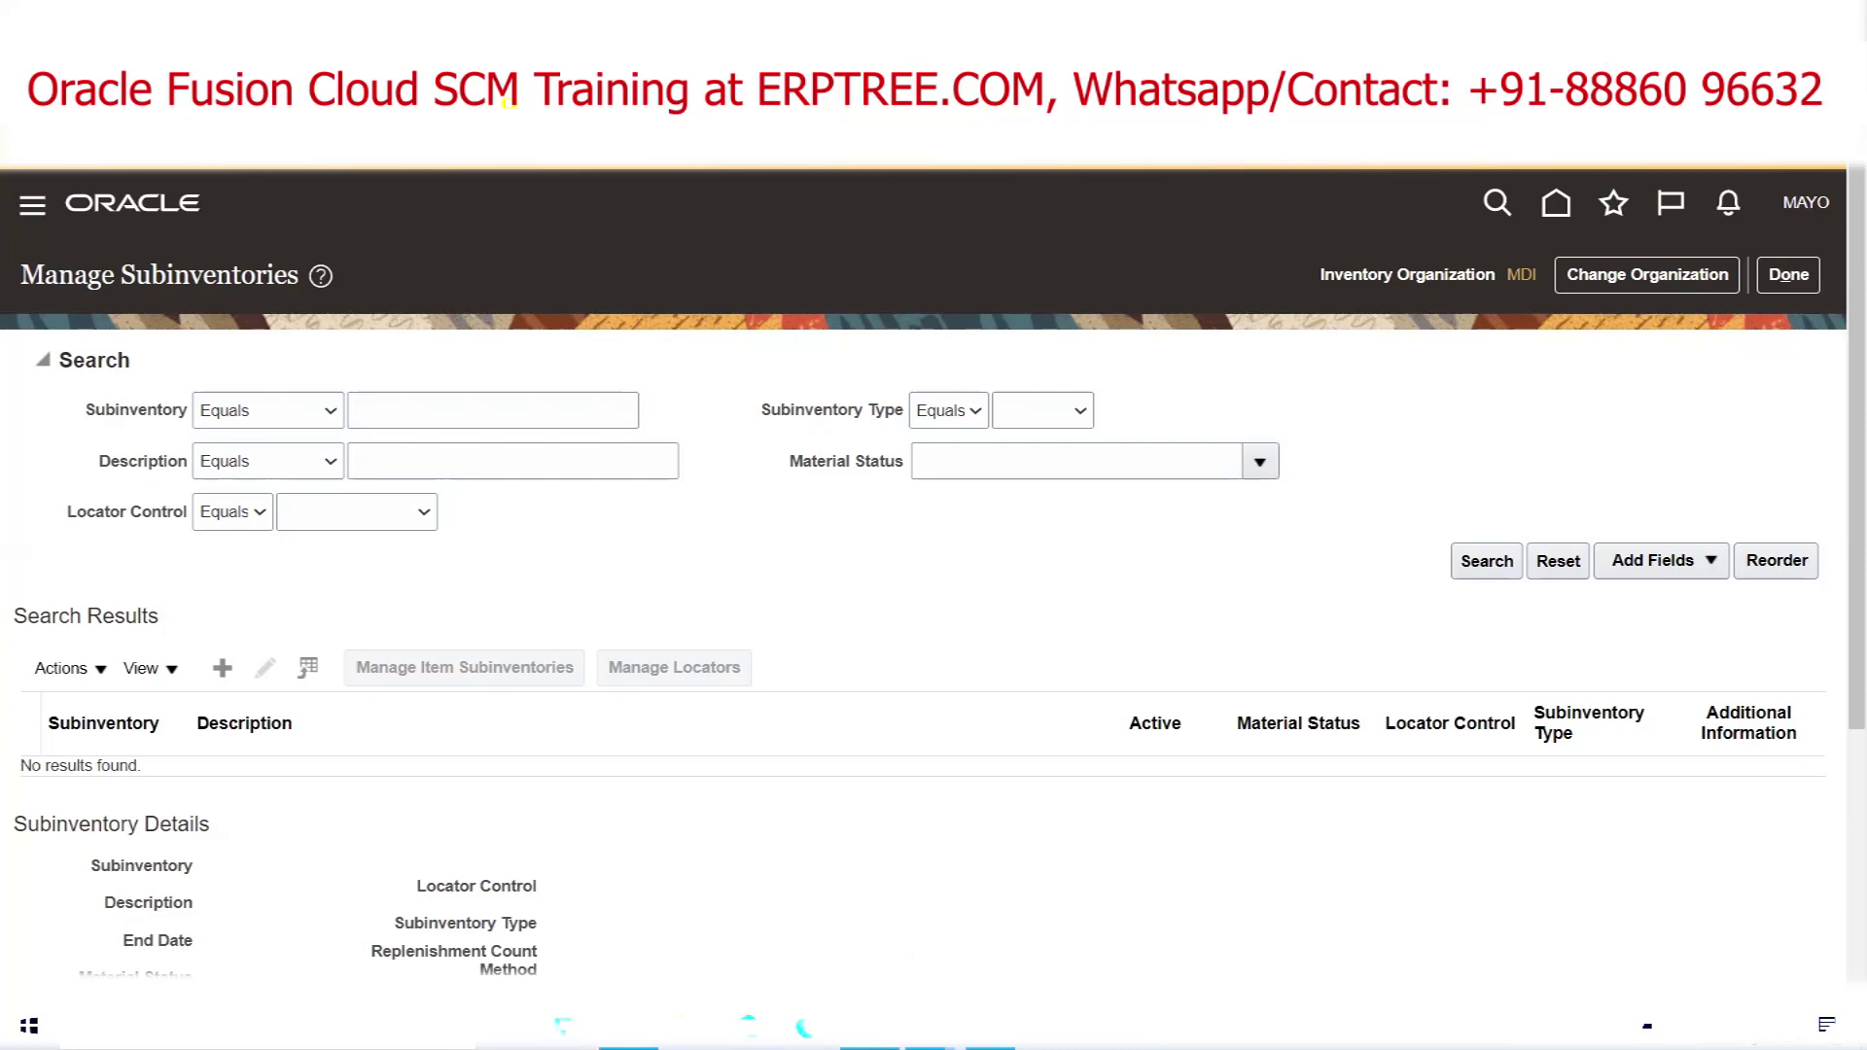
Copy the Central Supply subinventory name from the Excel checklist and switch back to Oracle
click(628, 1026)
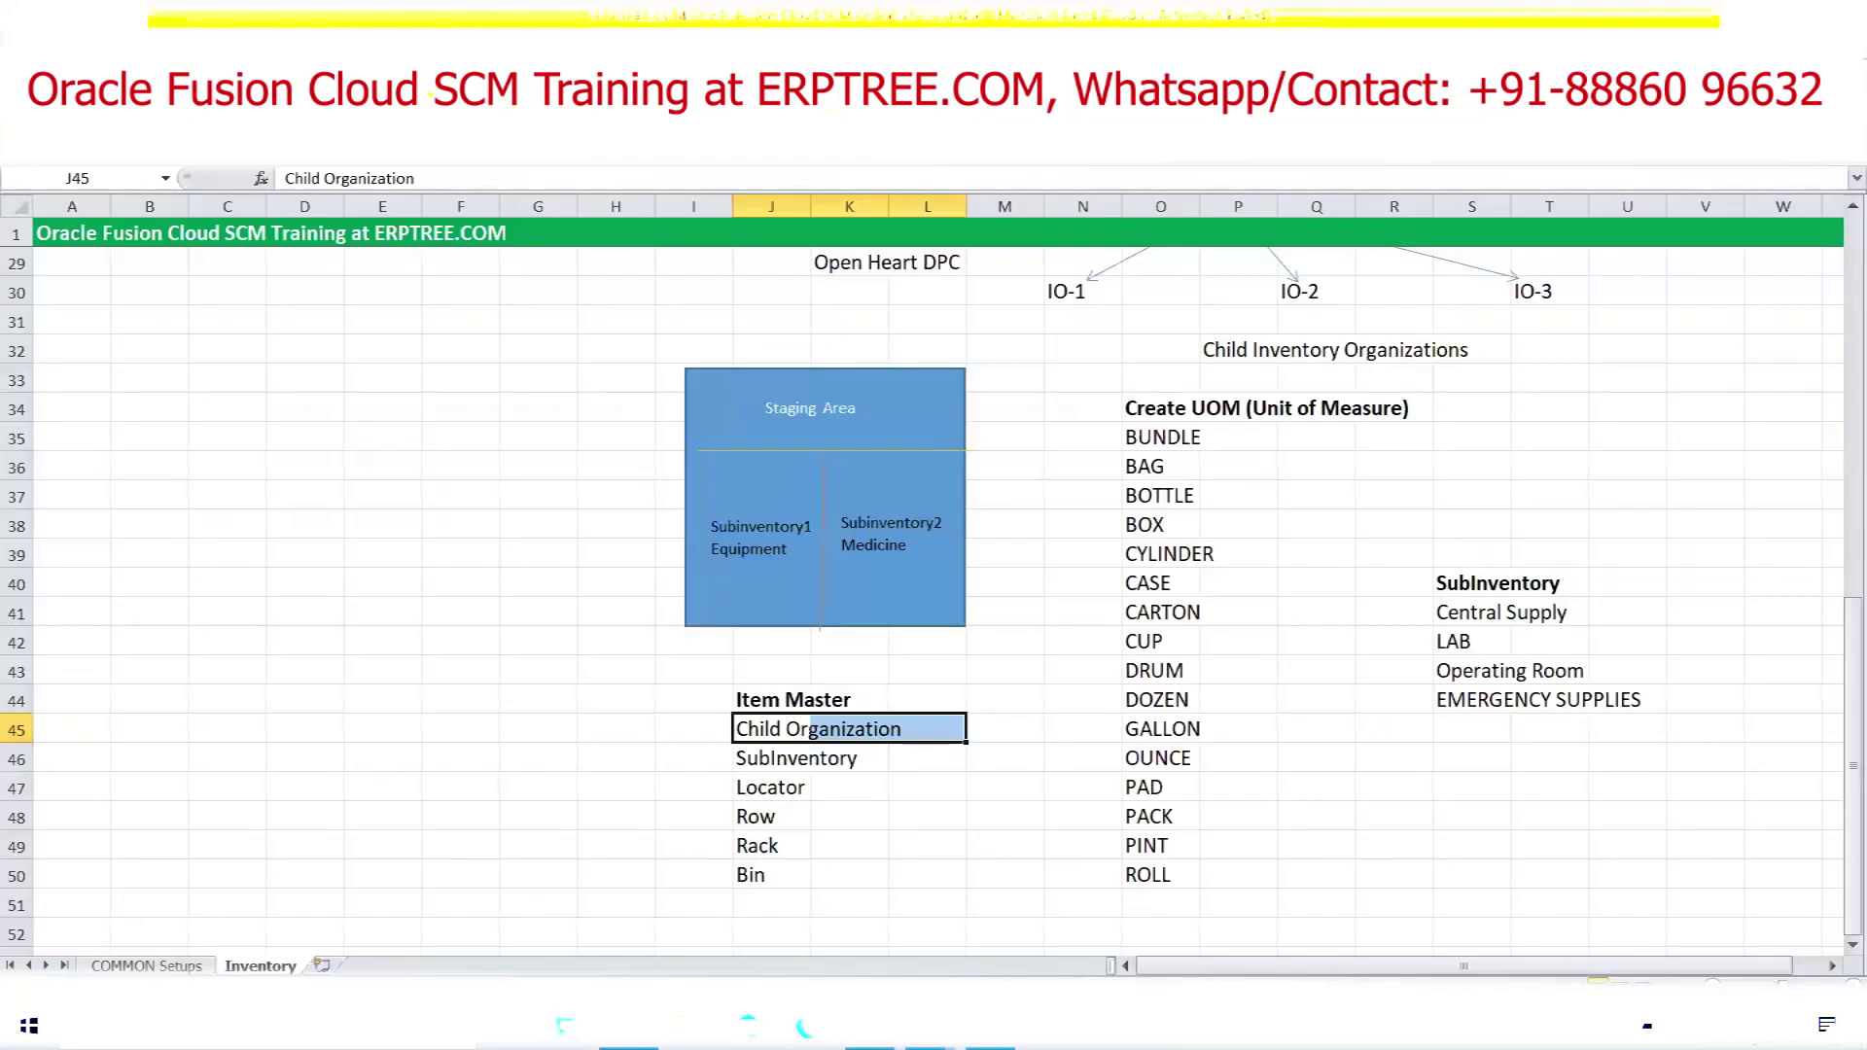
click(1467, 615)
key(ctrl+c)
key(alt+Tab)
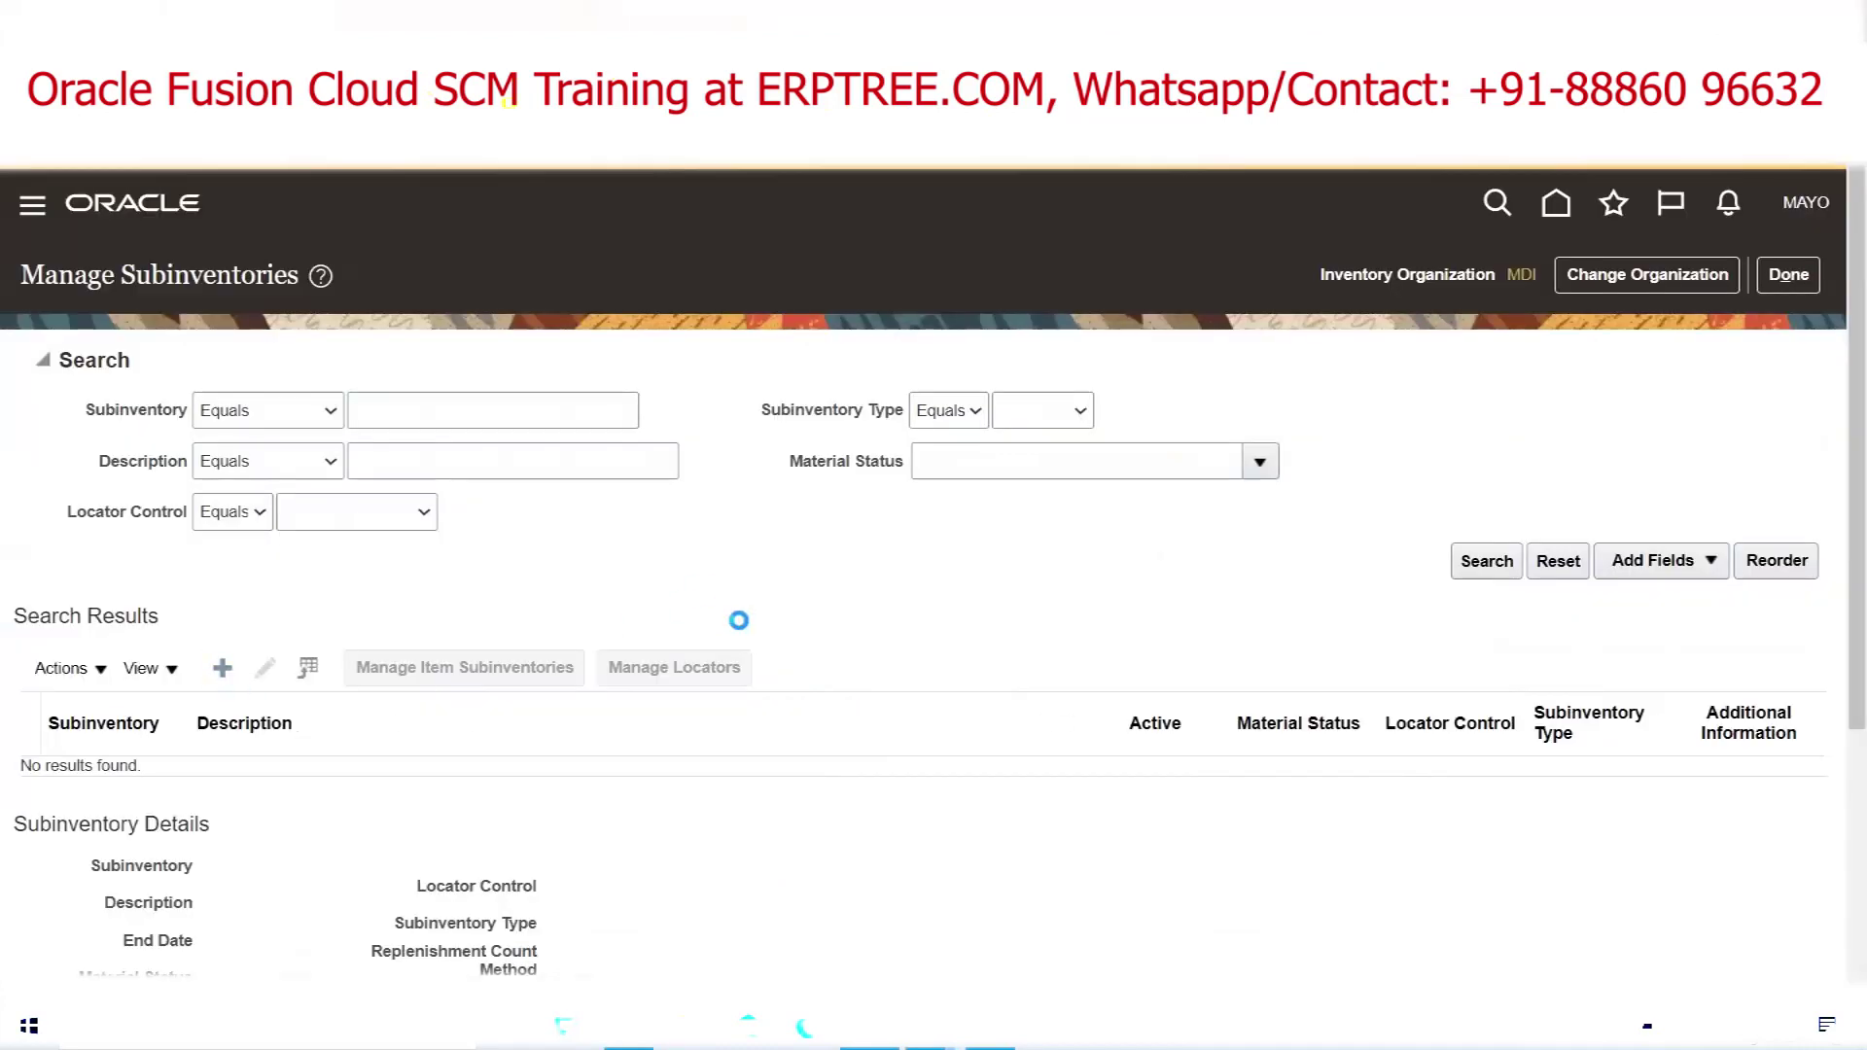
Enter Central as the new subinventory's name and Central Supply as its description
click(426, 409)
text(Central Su)
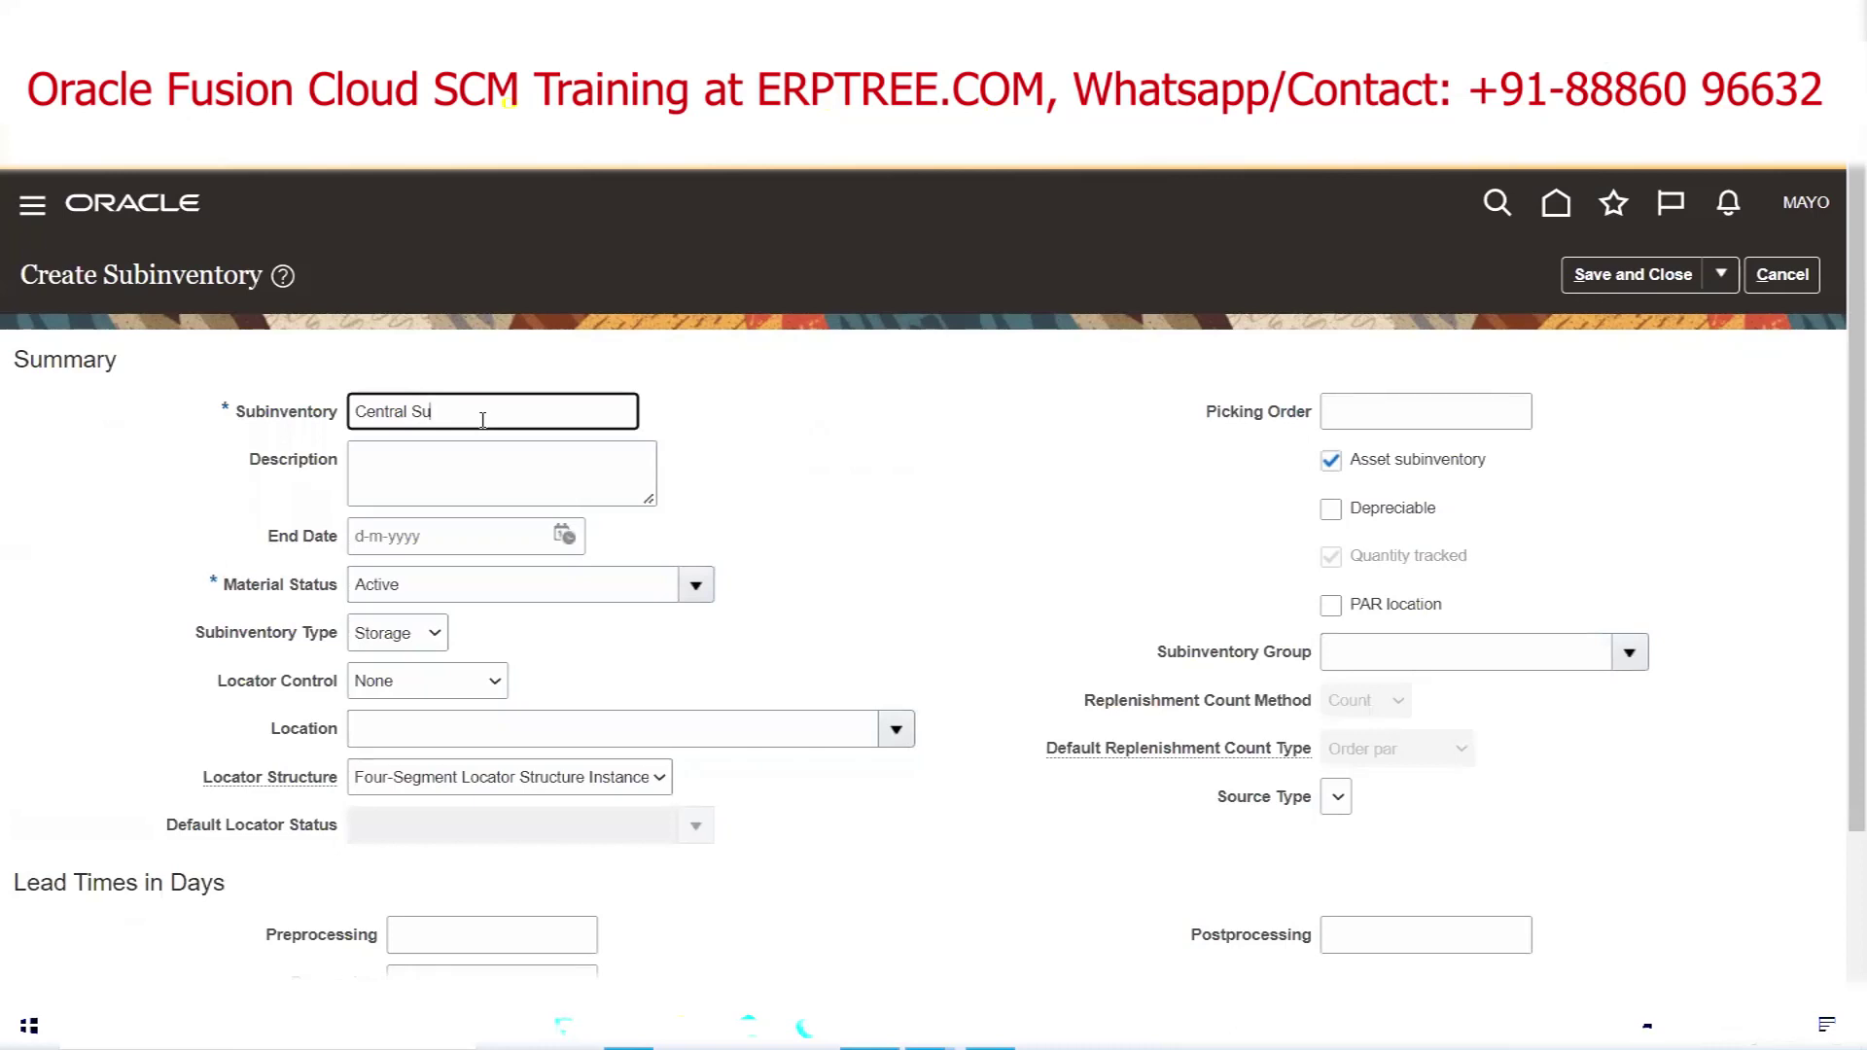
key(BackSpace)
key(BackSpace)
key(BackSpace)
key(Tab)
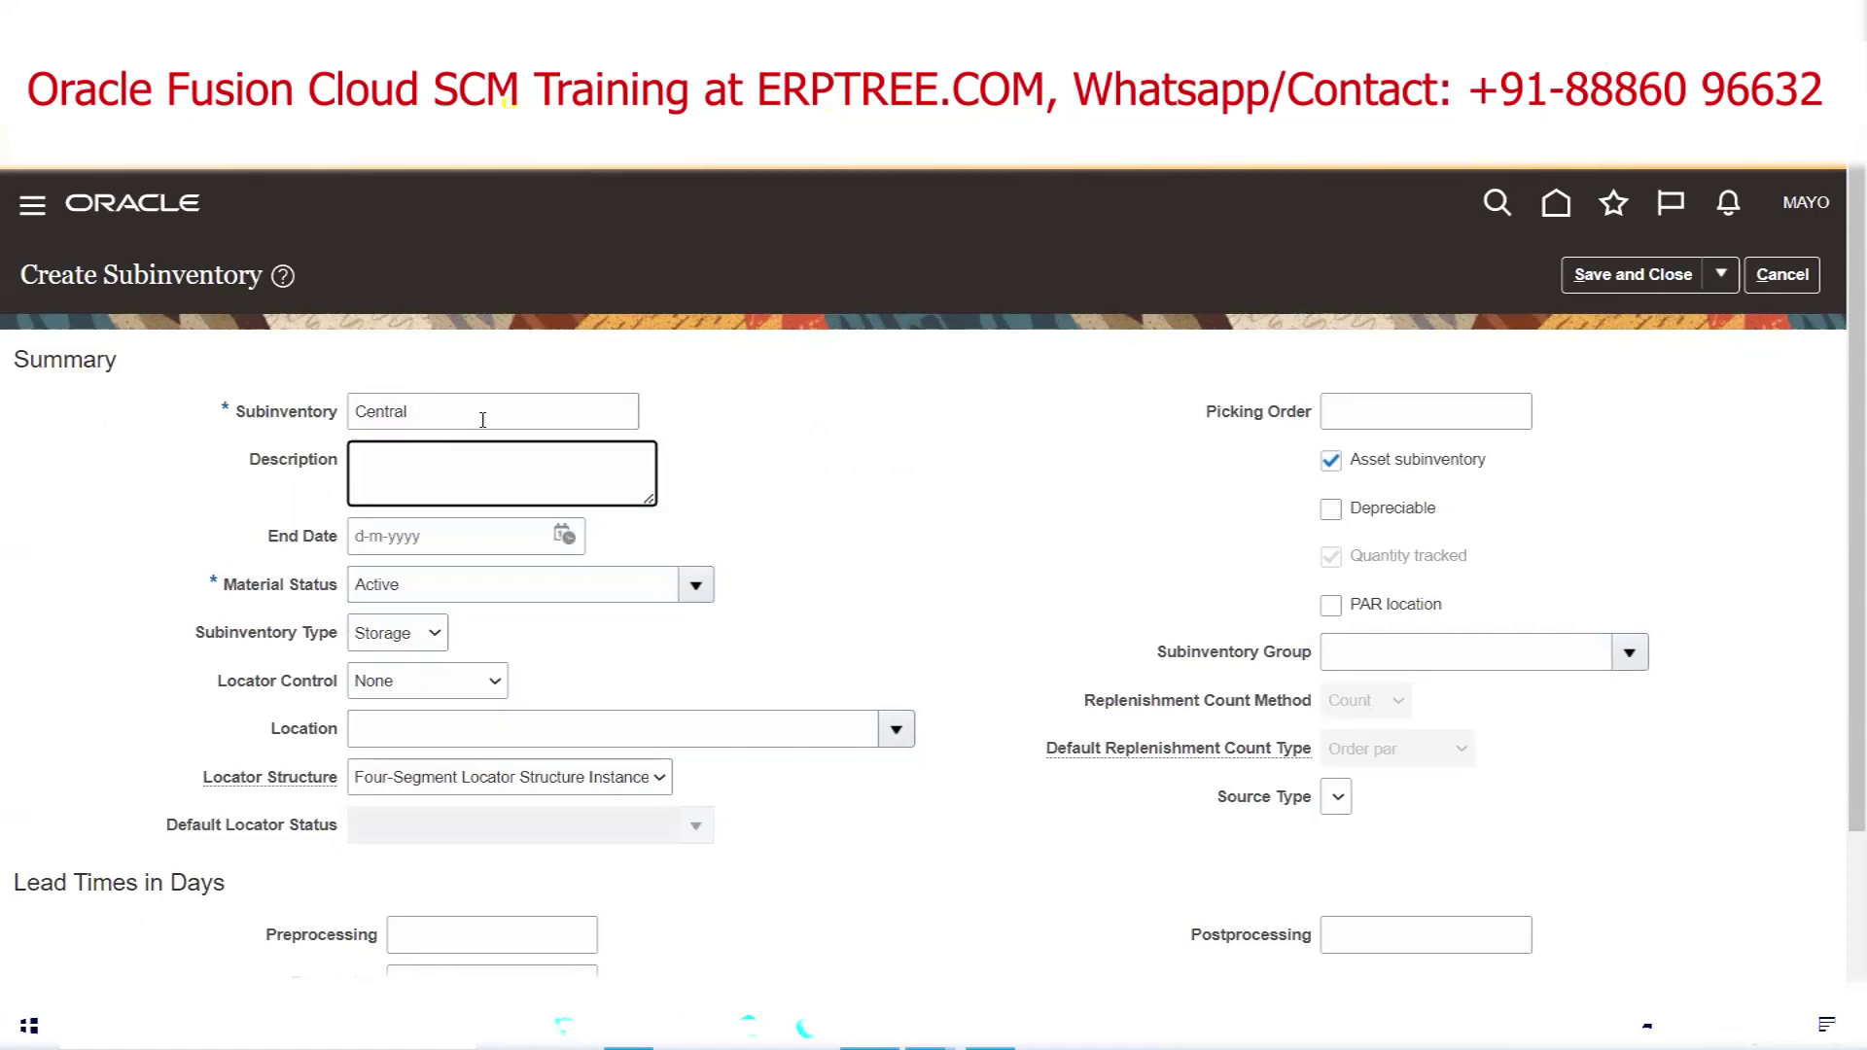
key(ctrl+v)
click(432, 407)
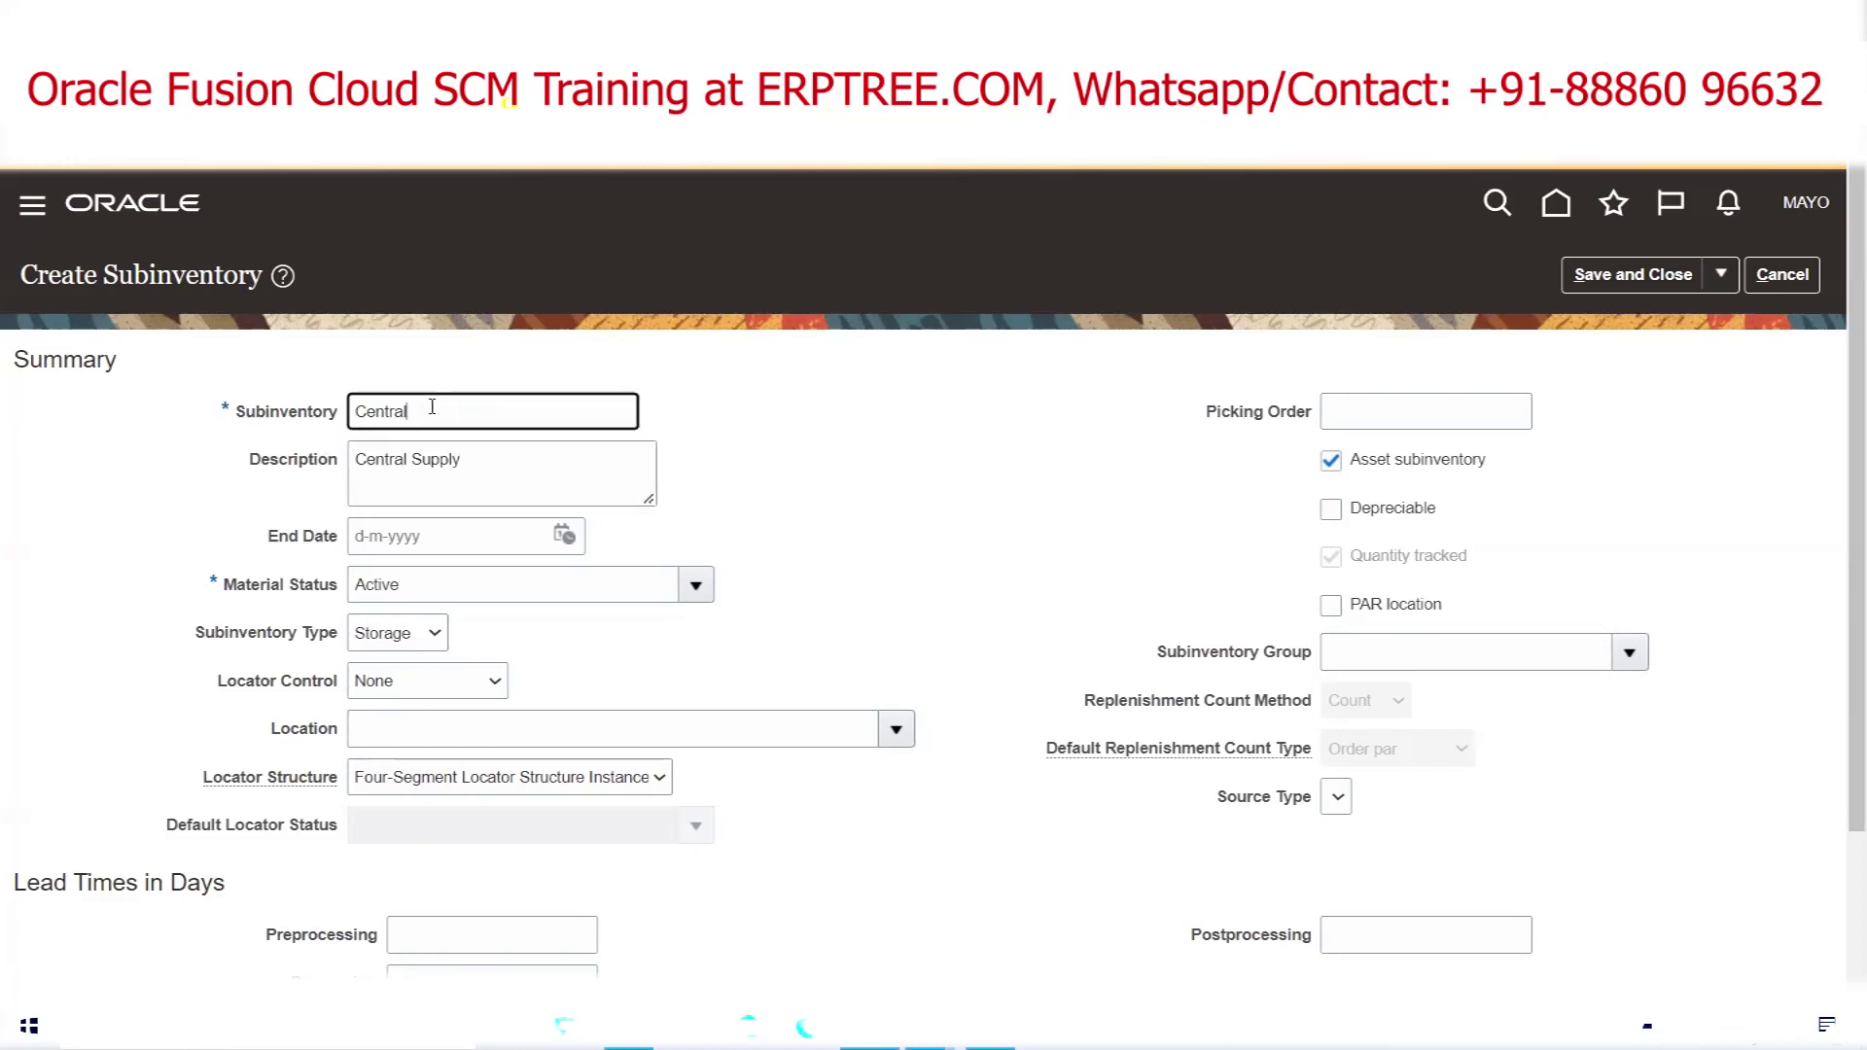
click(491, 472)
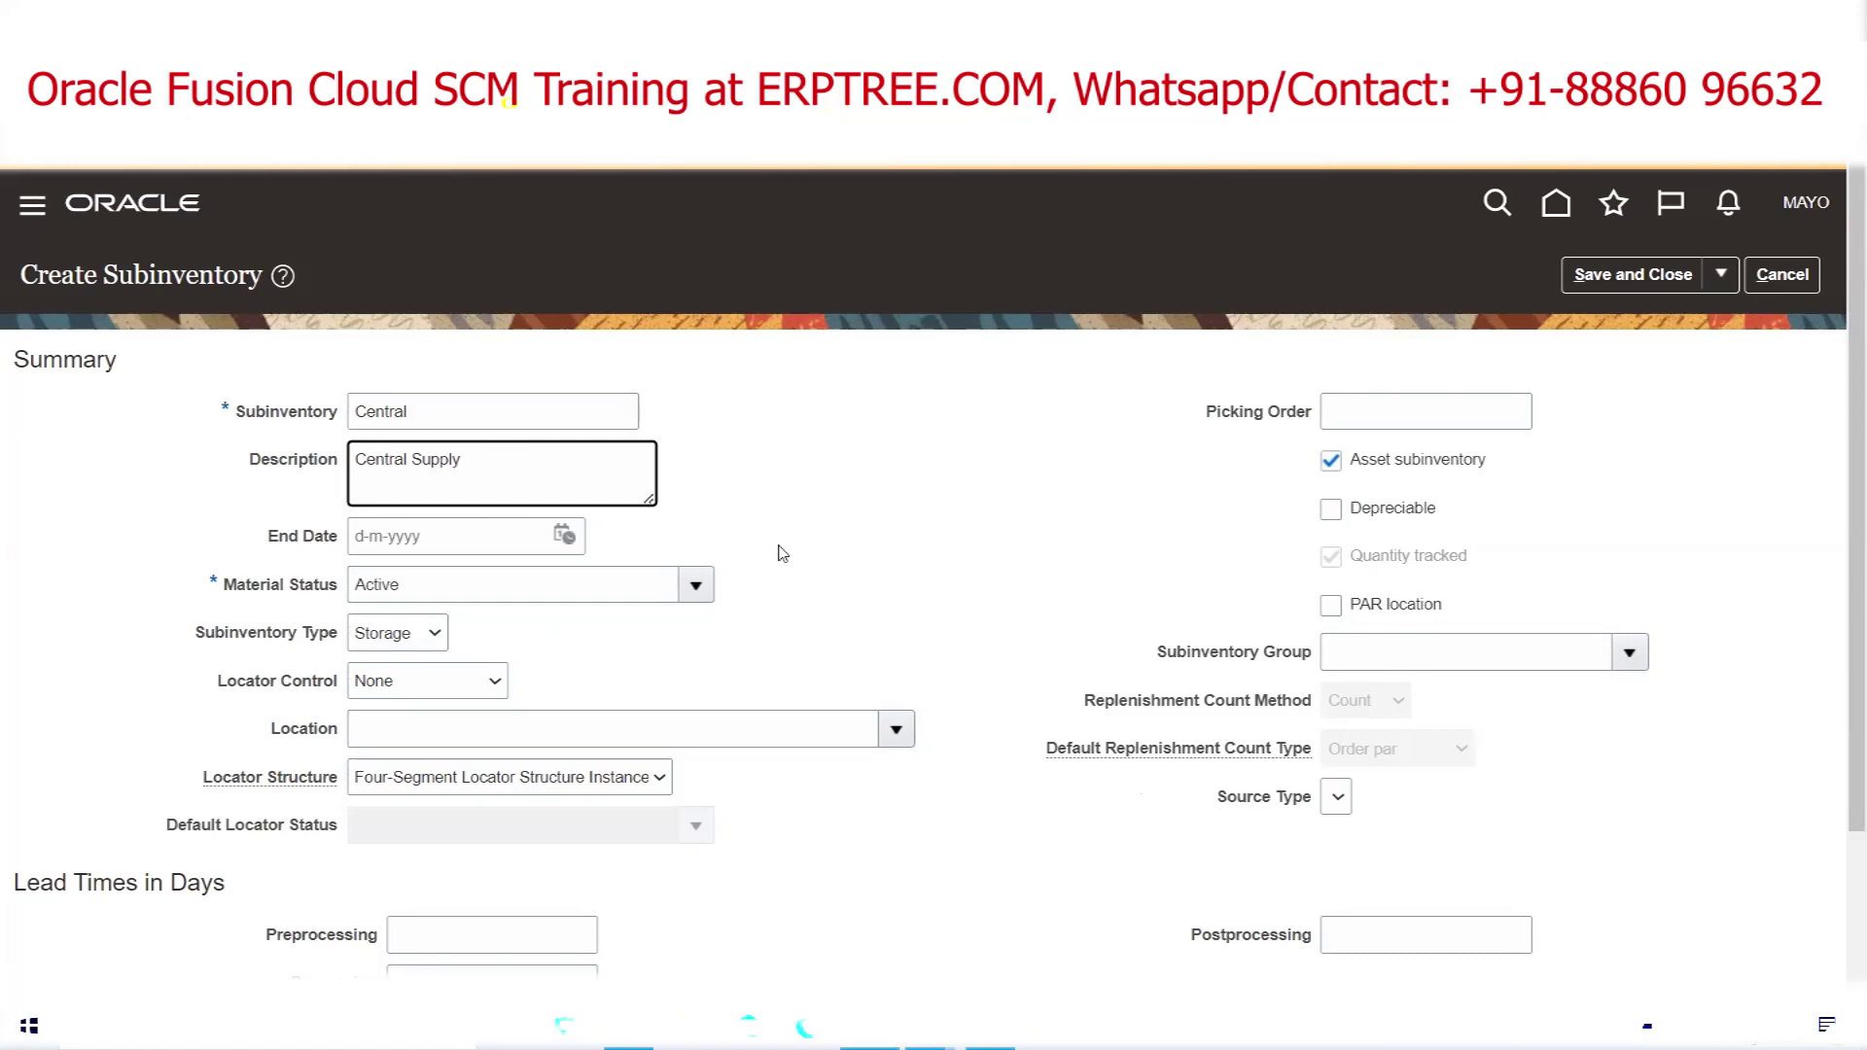
Check the subinventory type, lead time and sourcing settings of the Central subinventory, and save and close it
scroll(791, 530, down, 1)
drag(194, 512, 331, 530)
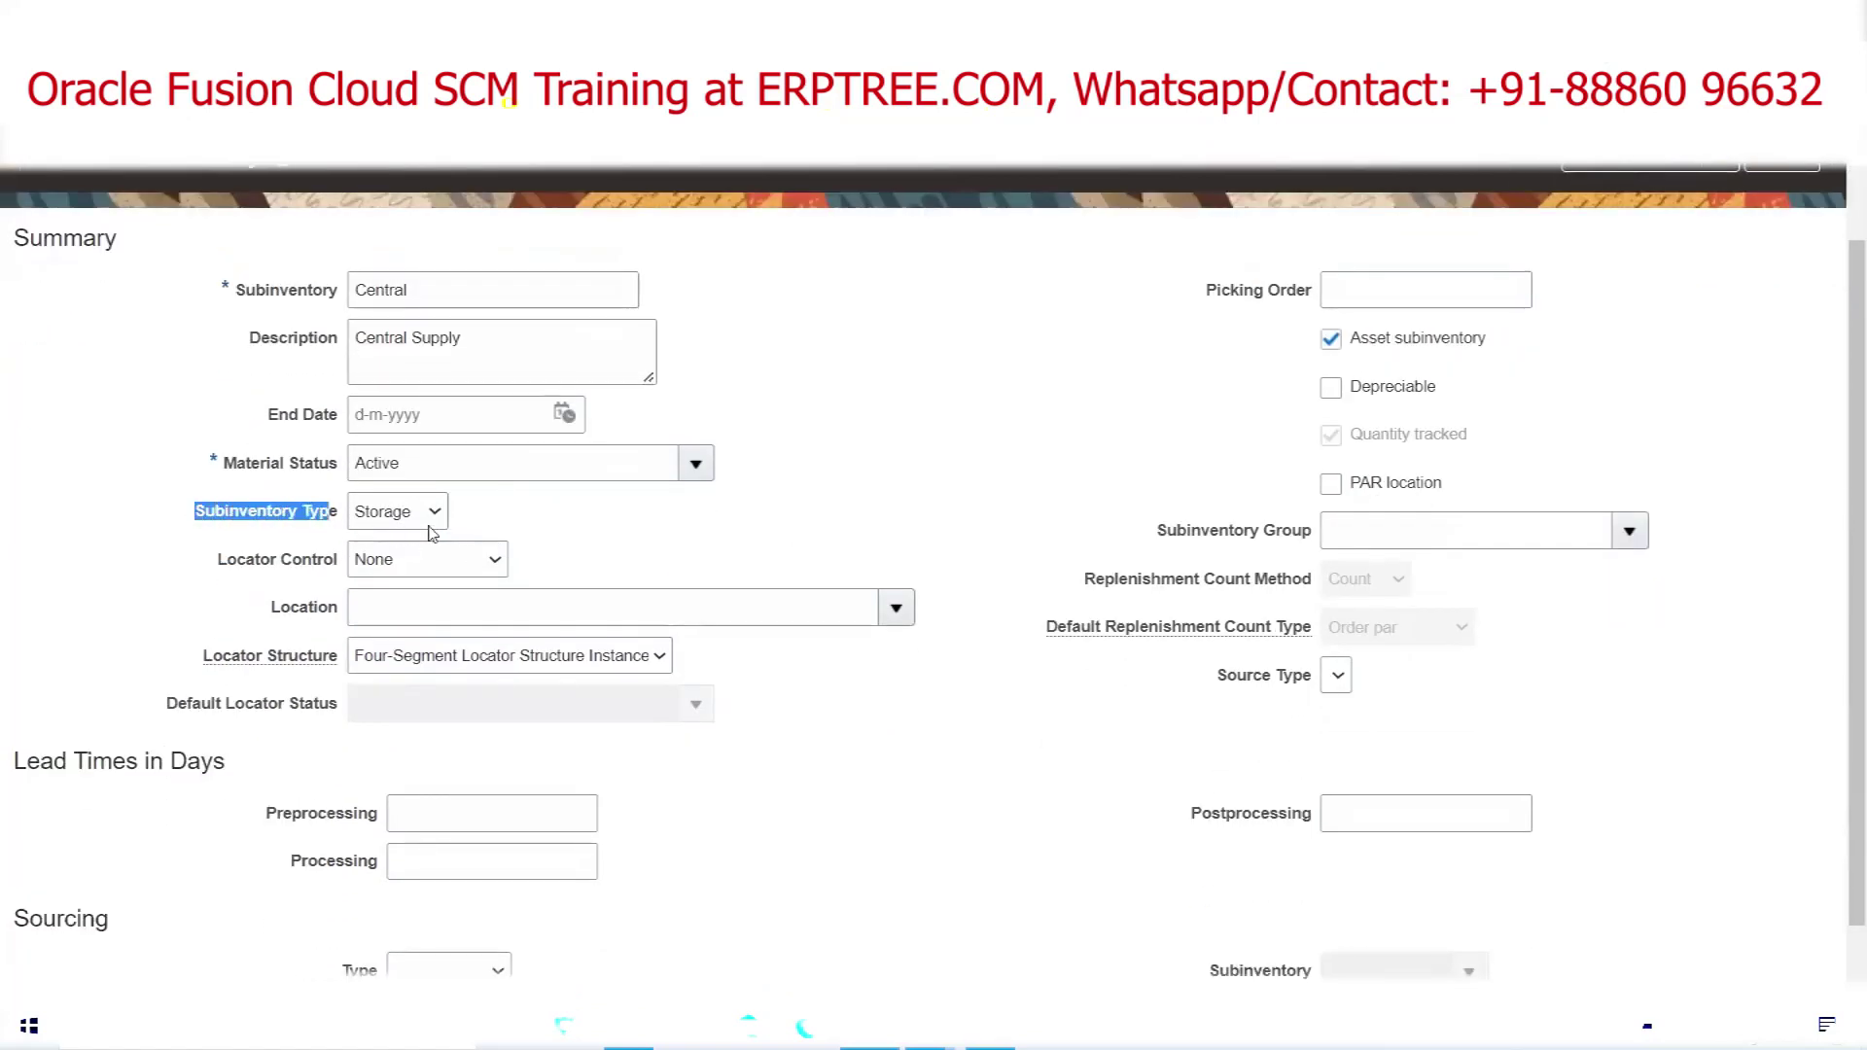
click(902, 497)
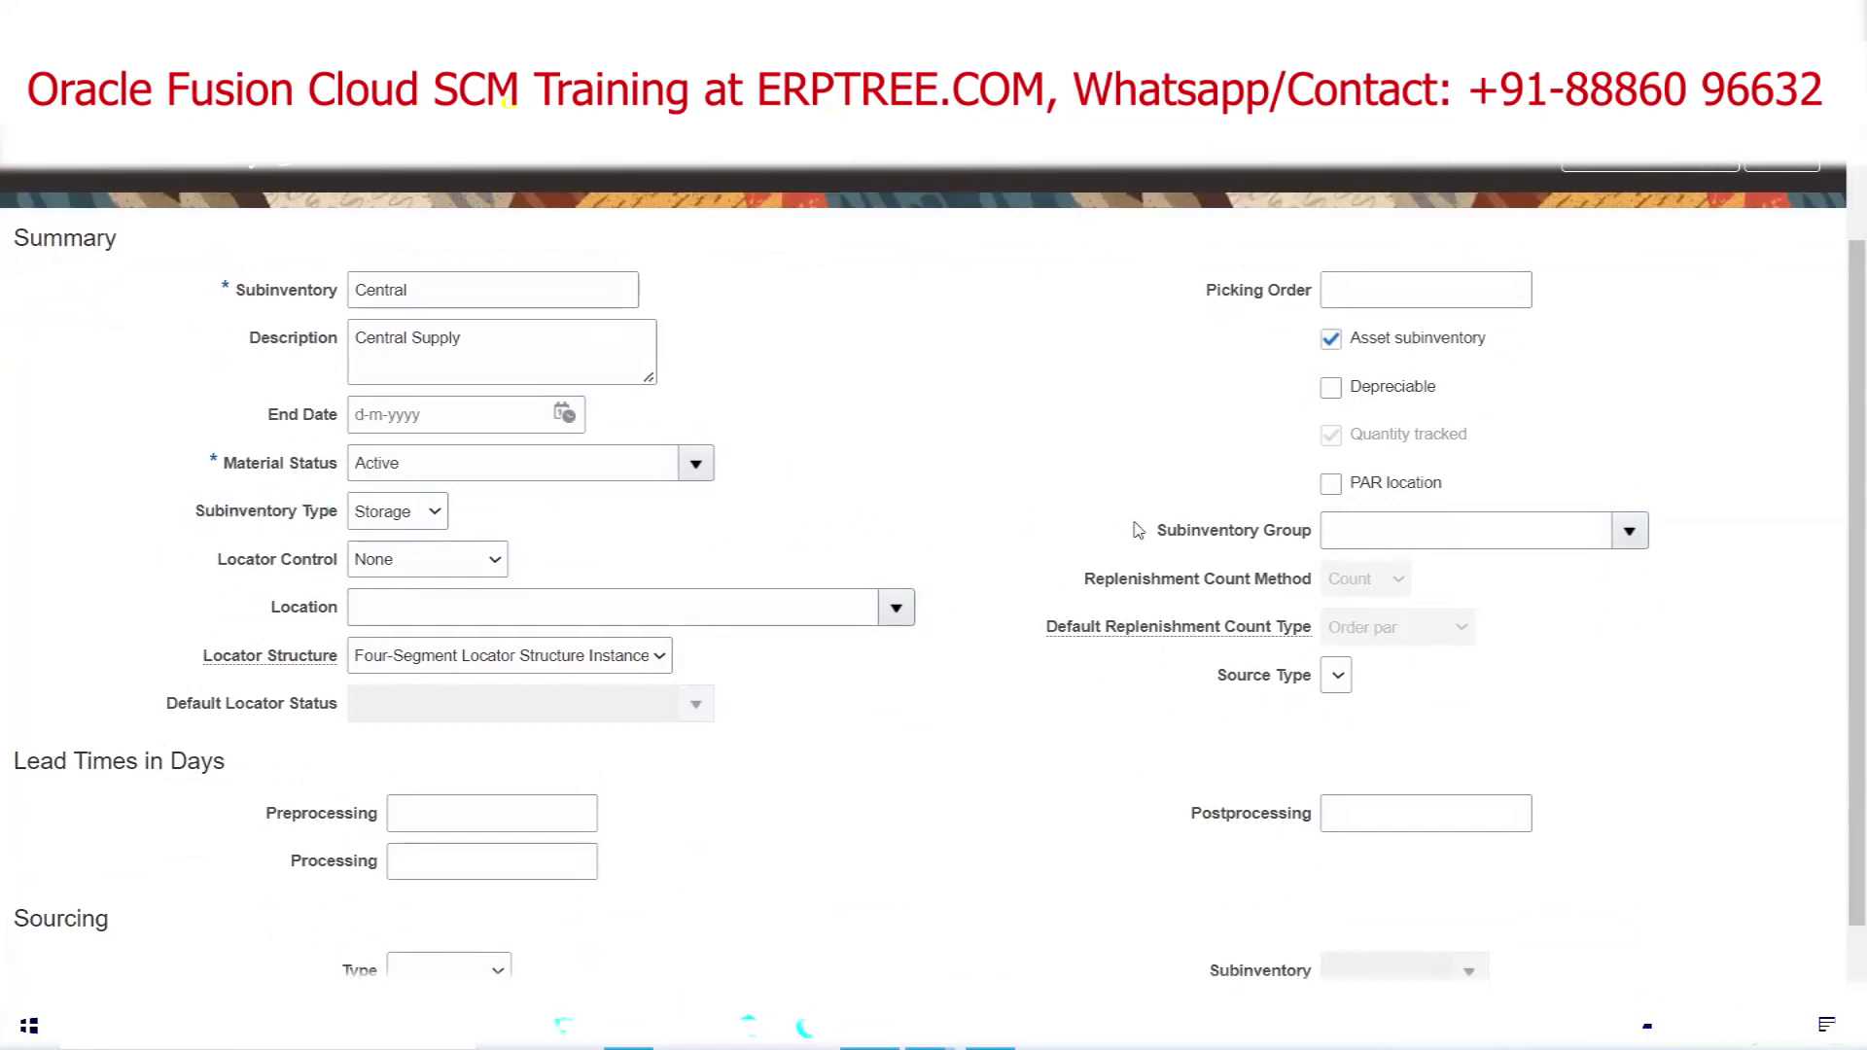
scroll(1034, 502, down, 1)
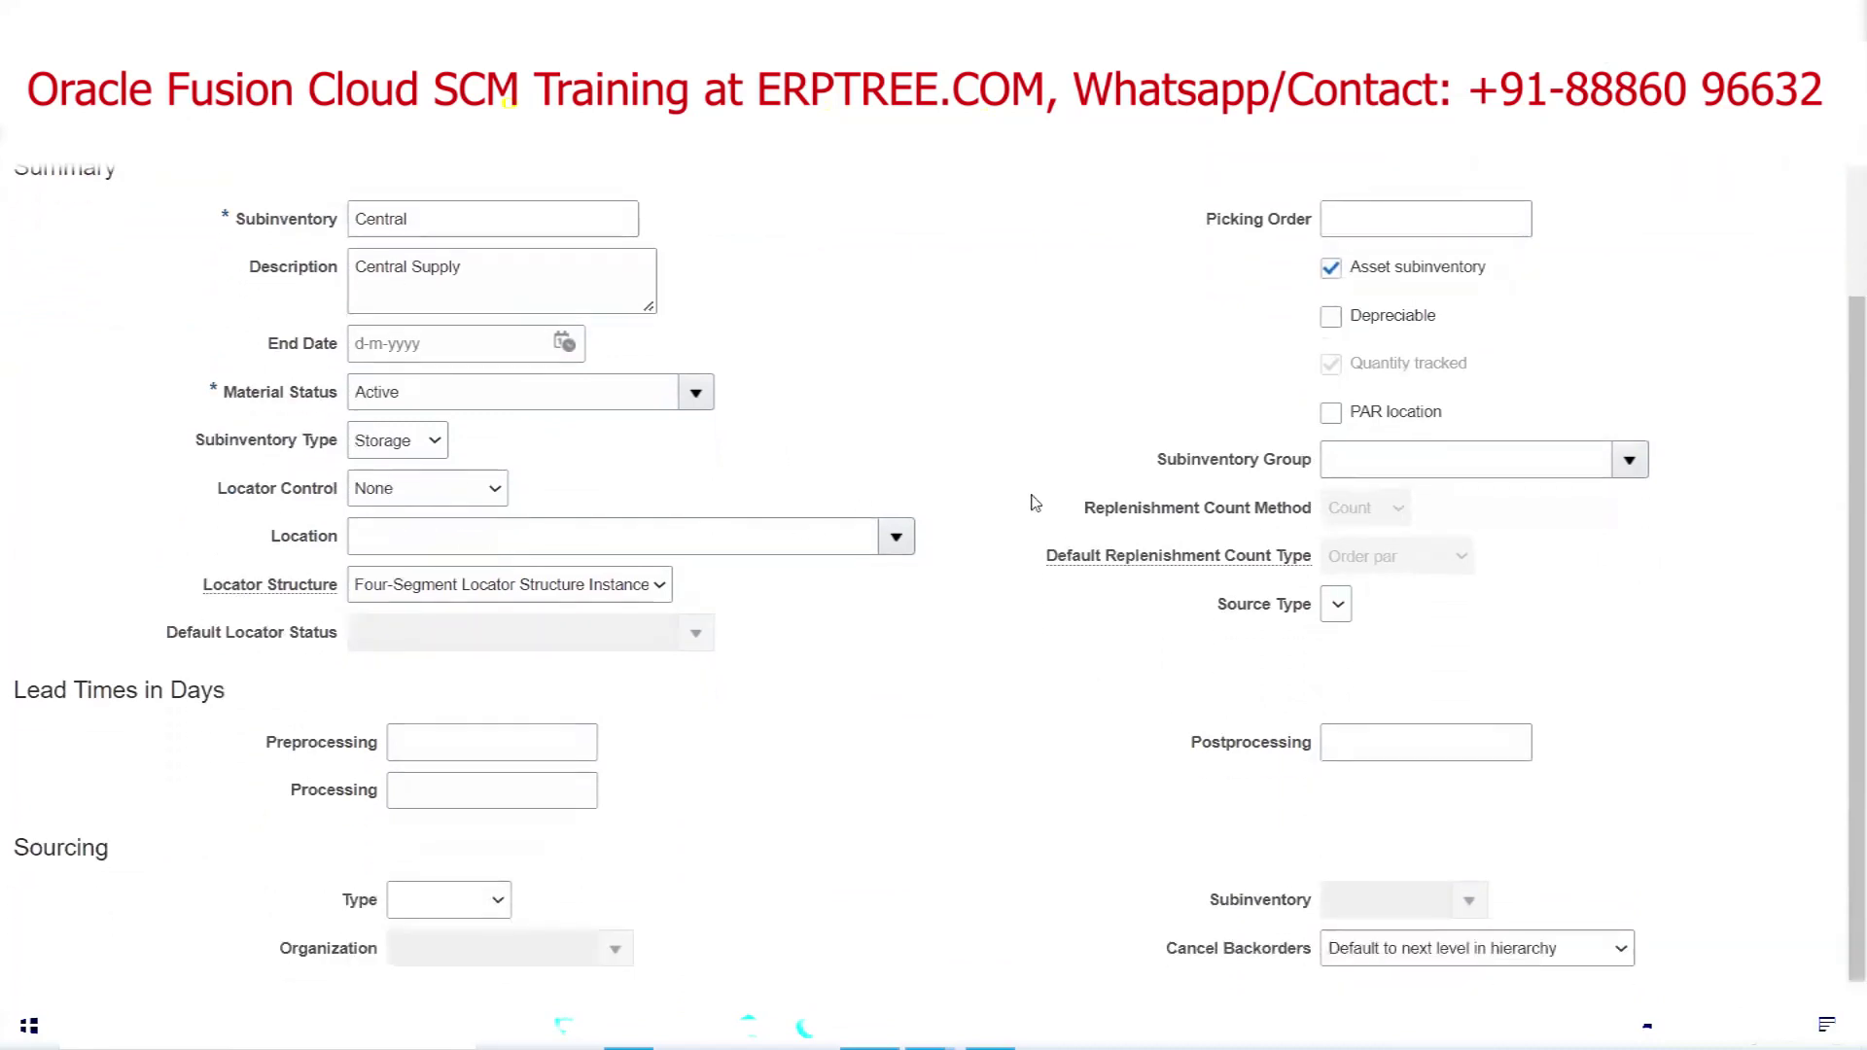
scroll(1036, 502, up, 3)
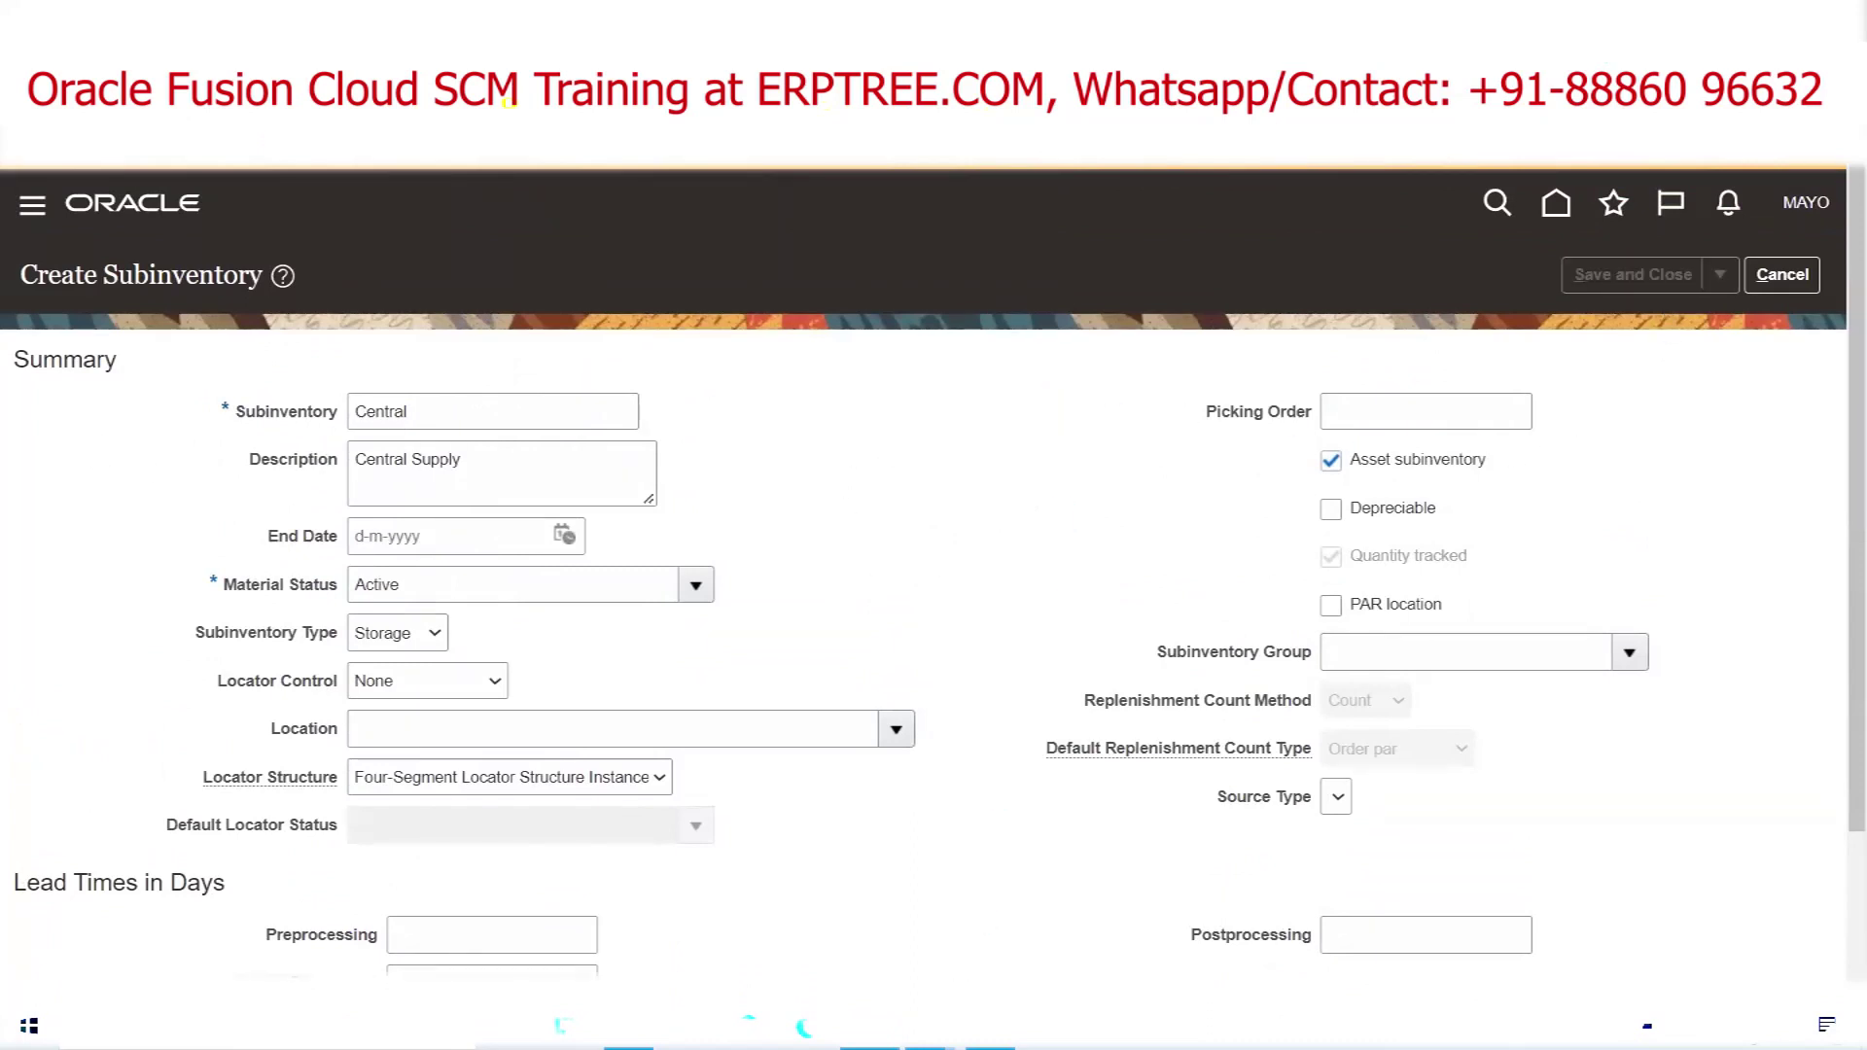
Copy the LAB subinventory name from the Excel checklist, return to Oracle and dismiss the save confirmation for Central
click(629, 1027)
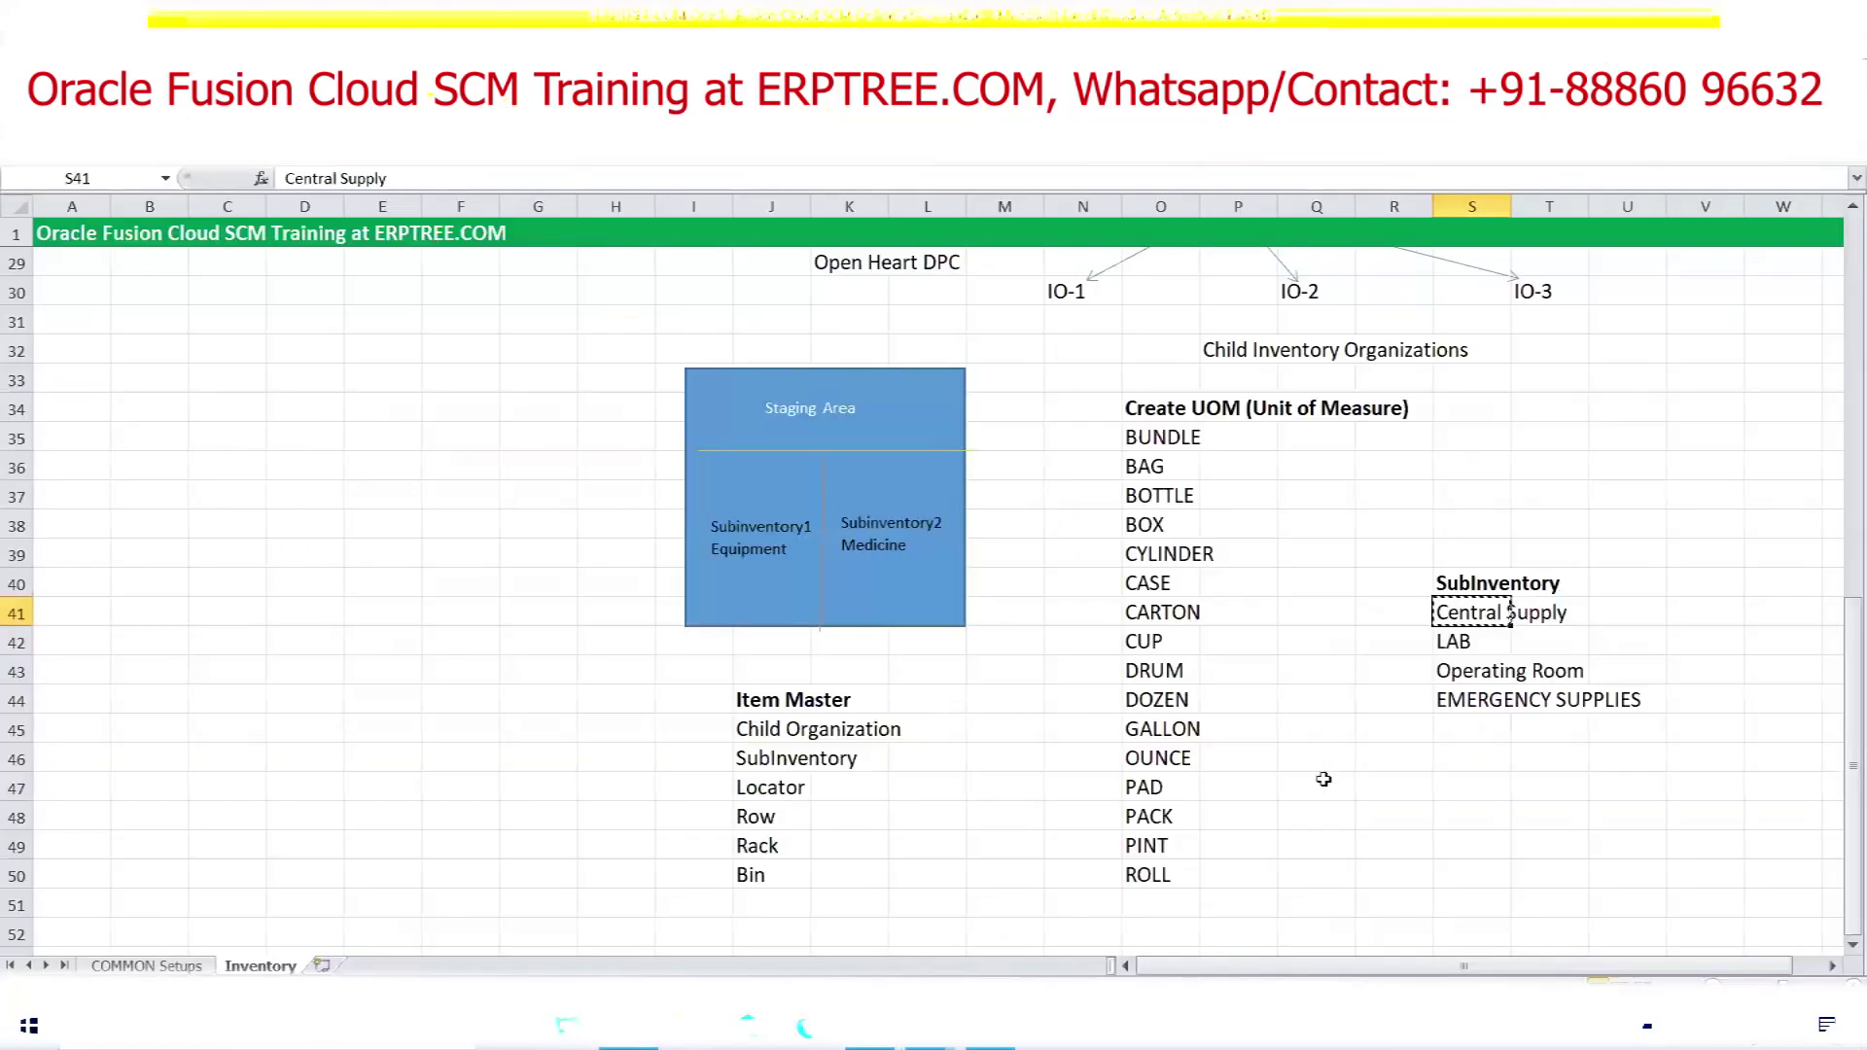
click(1477, 653)
key(ctrl+c)
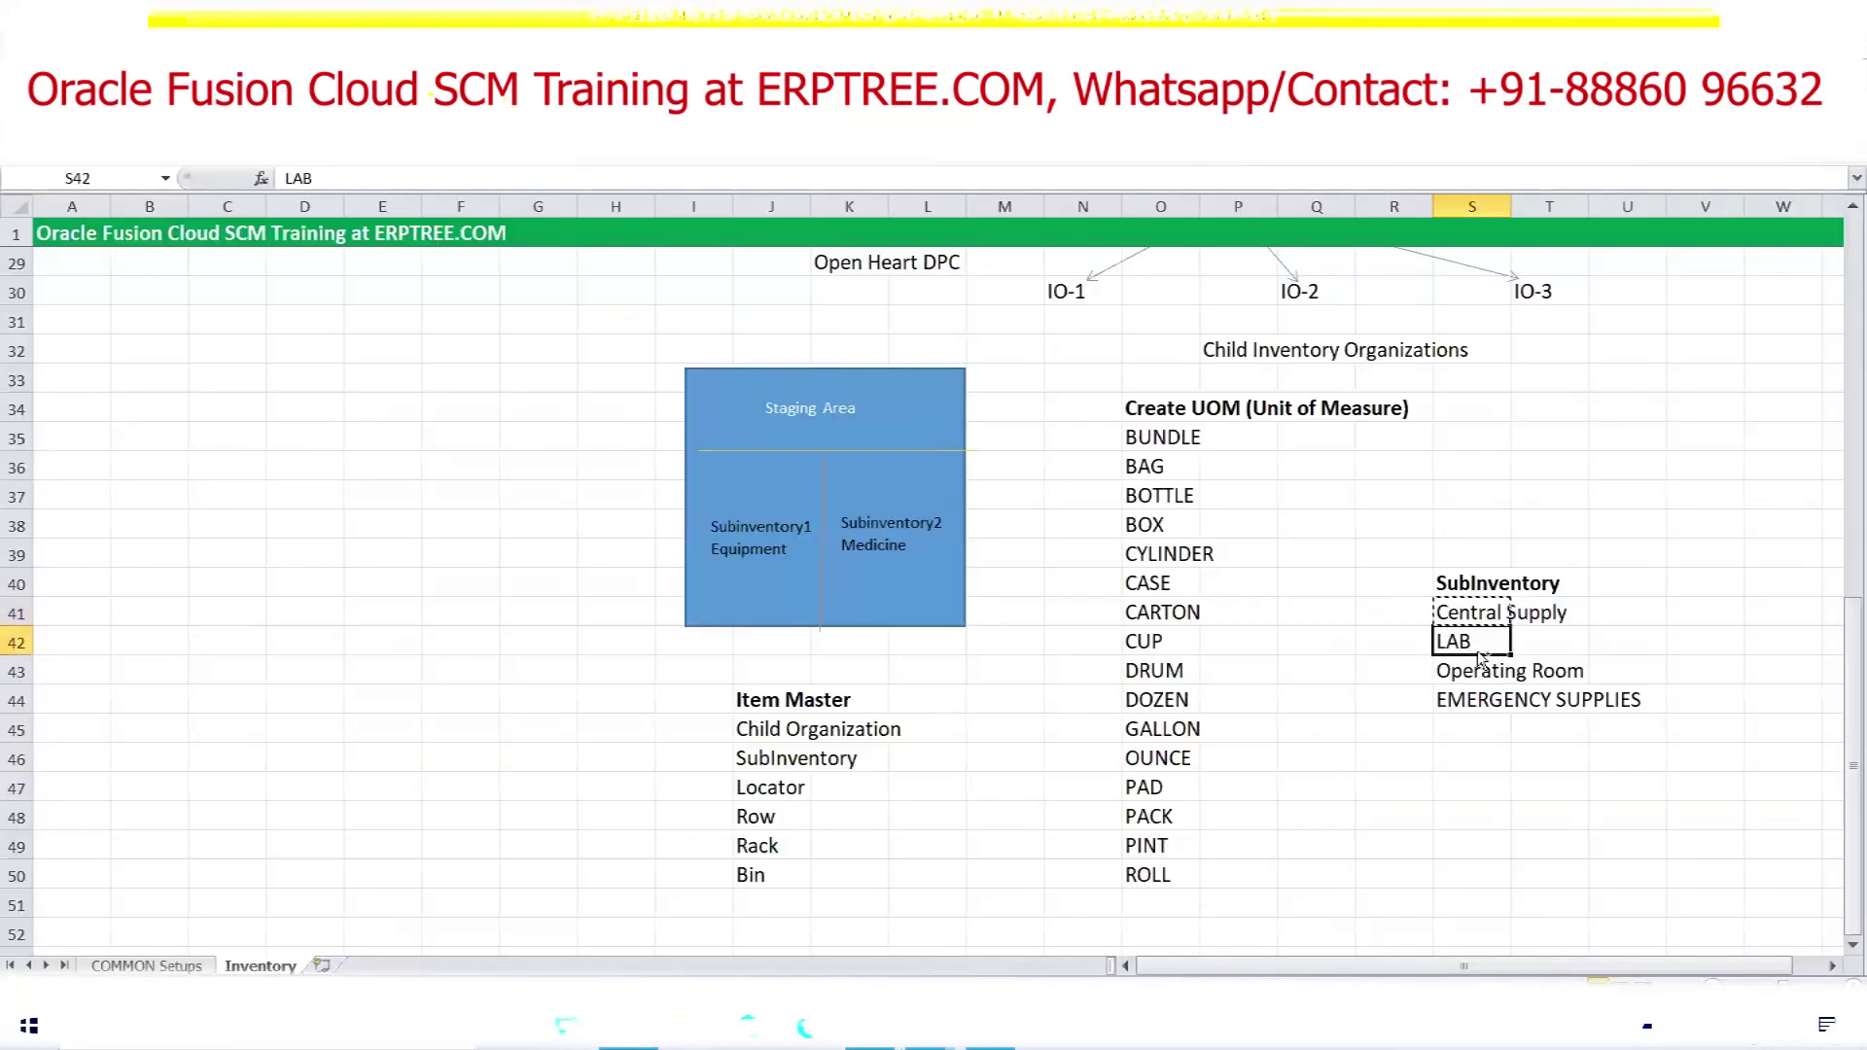
key(alt+Tab)
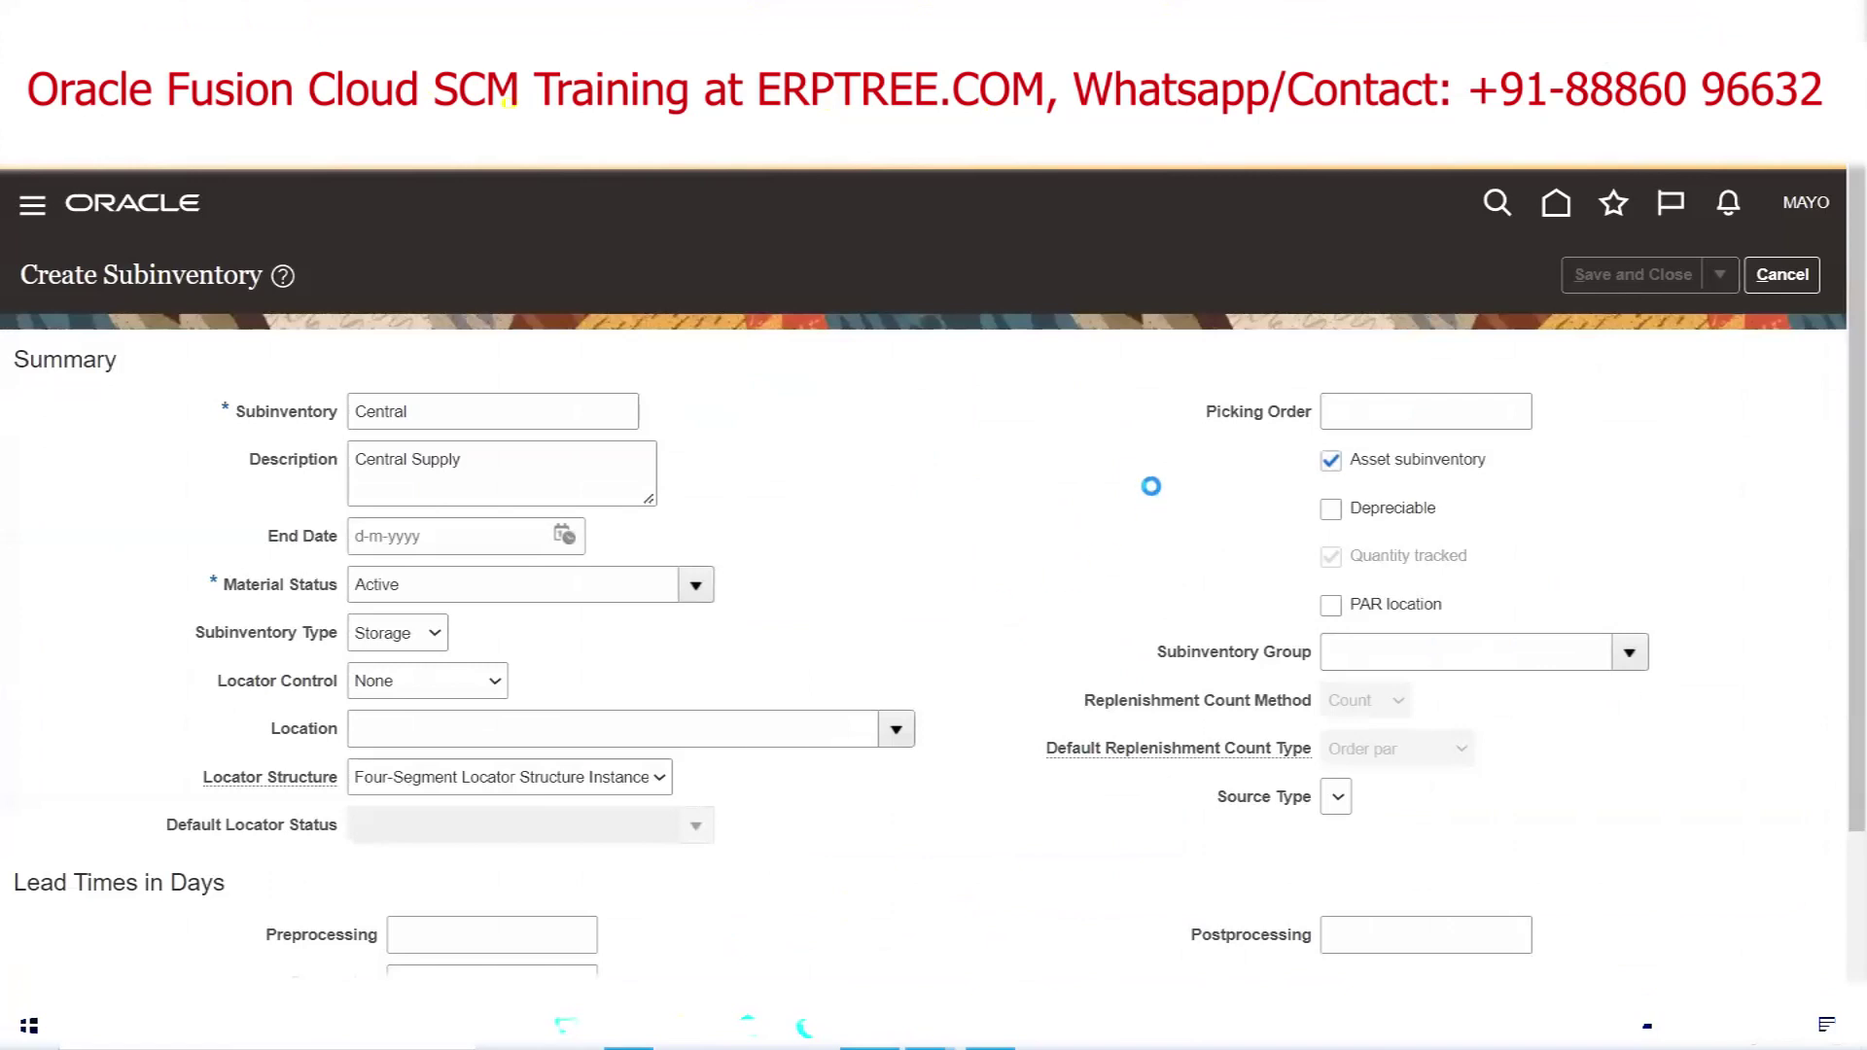
key(alt+s)
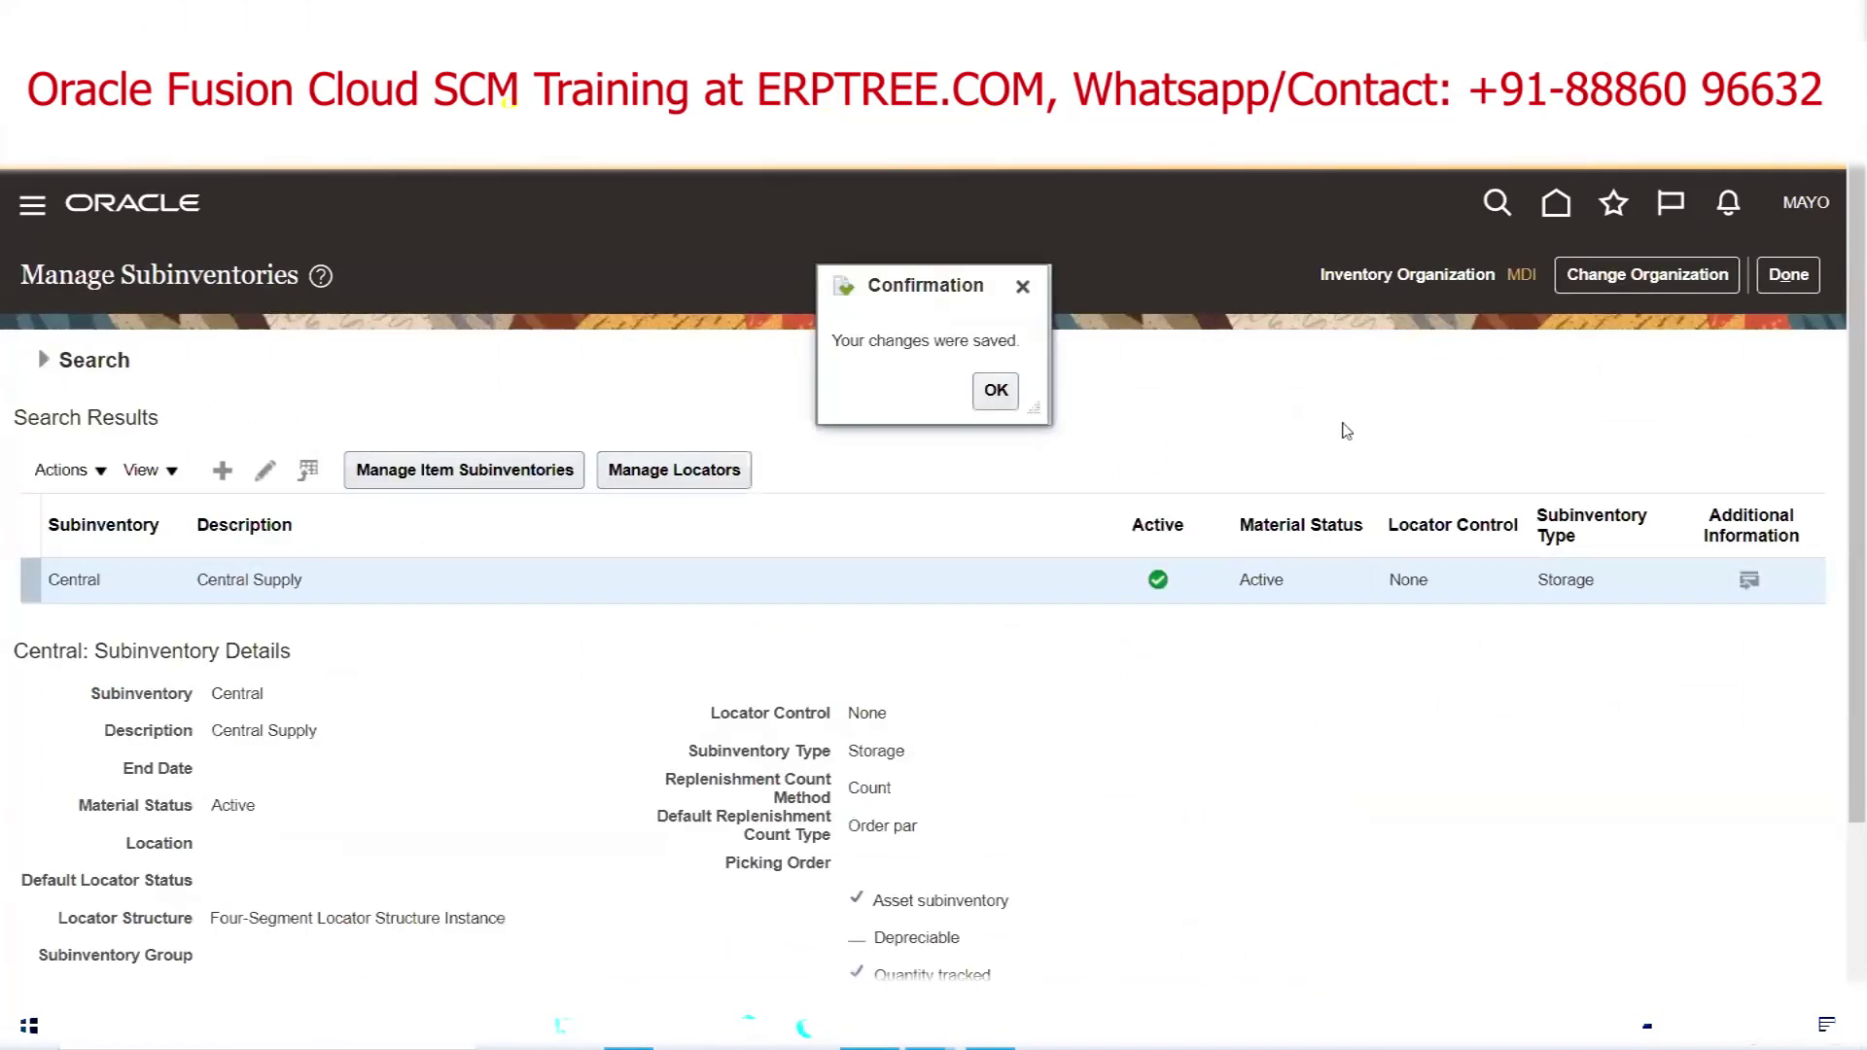
click(991, 388)
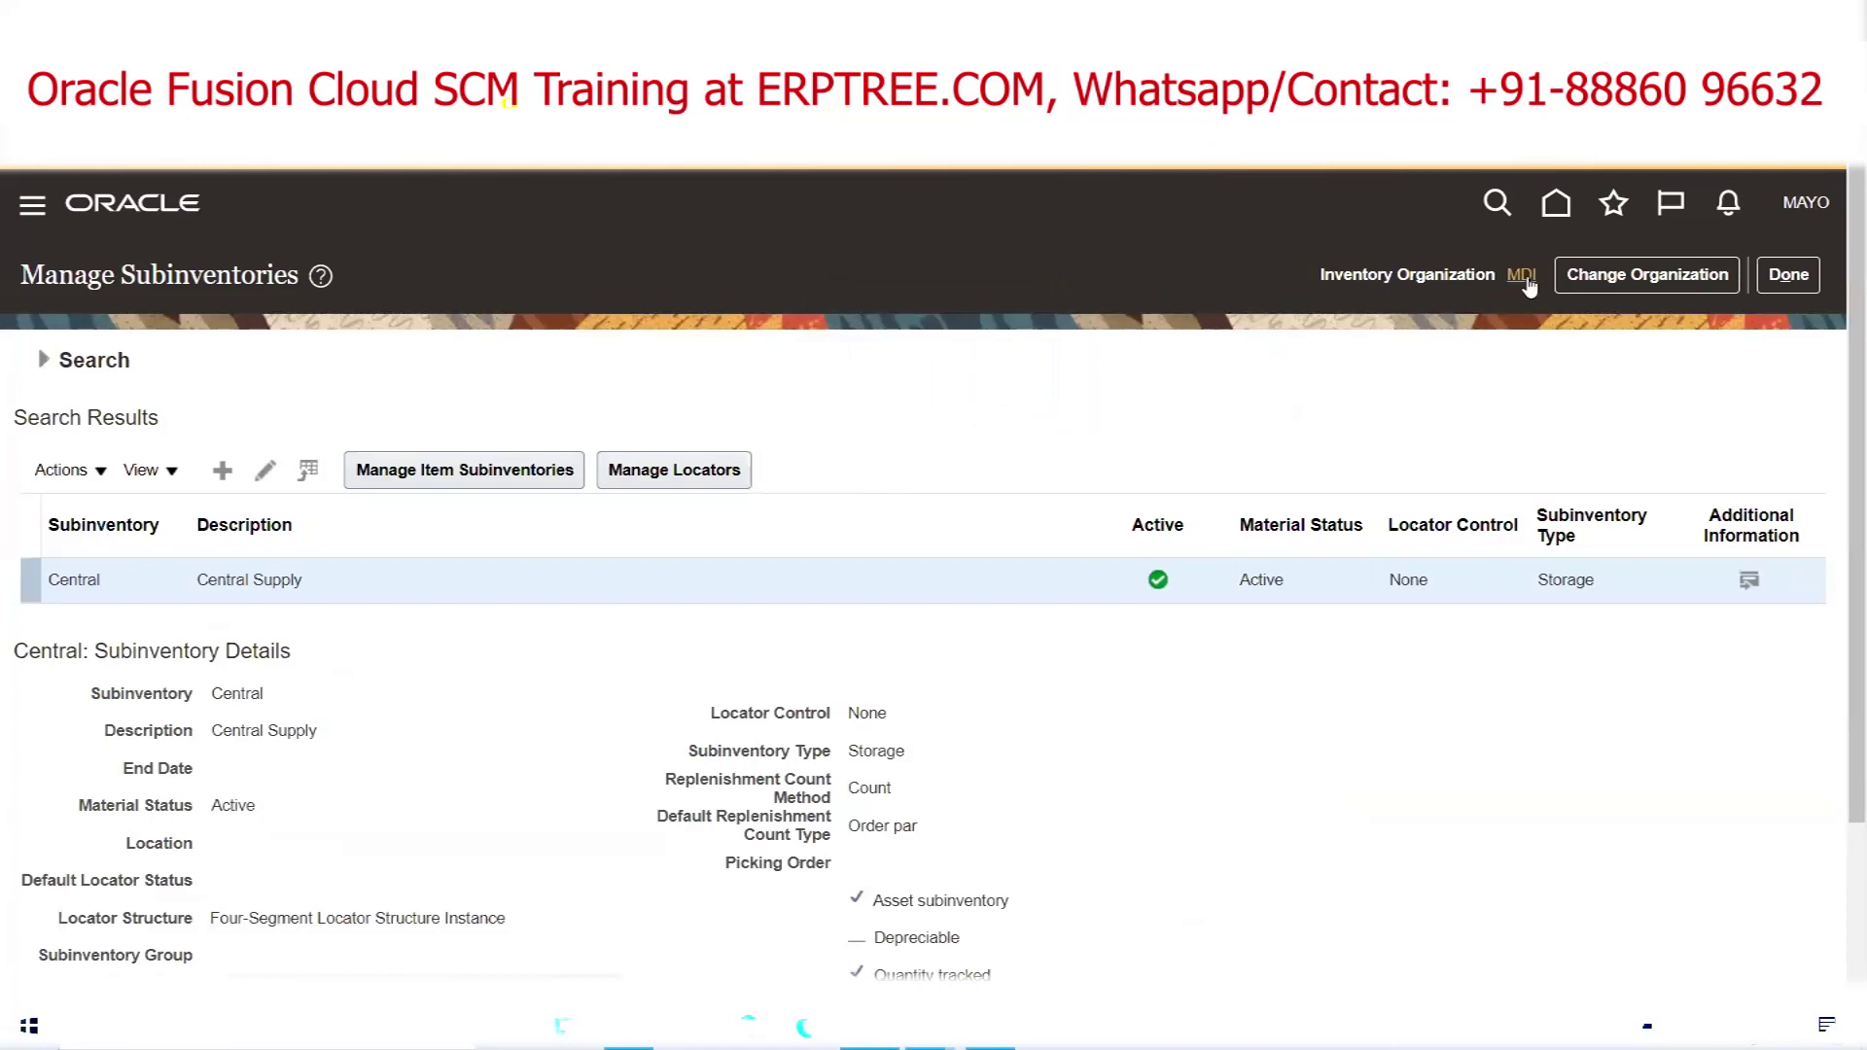
Create a second subinventory named LAB in the MDI organization, save and close it, and dismiss the confirmation
mouse_move(1528, 285)
click(221, 470)
click(387, 409)
text(LAB)
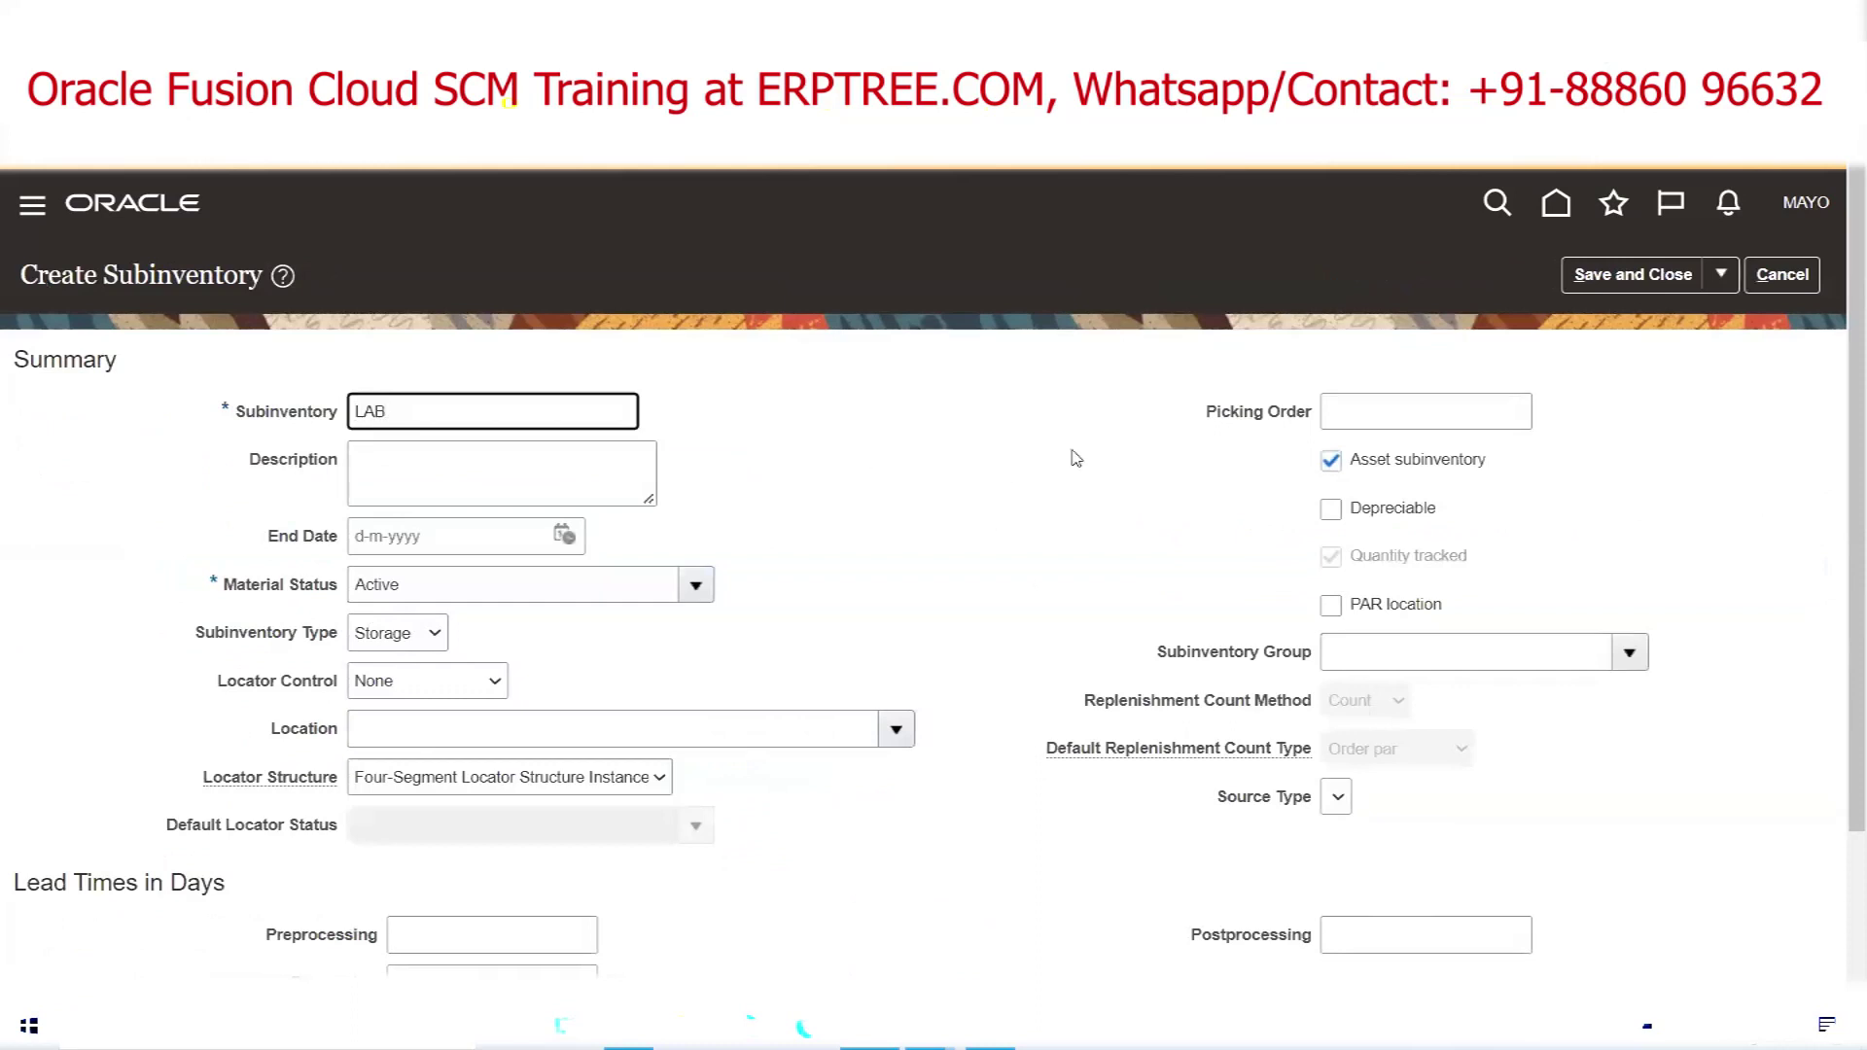
click(1606, 276)
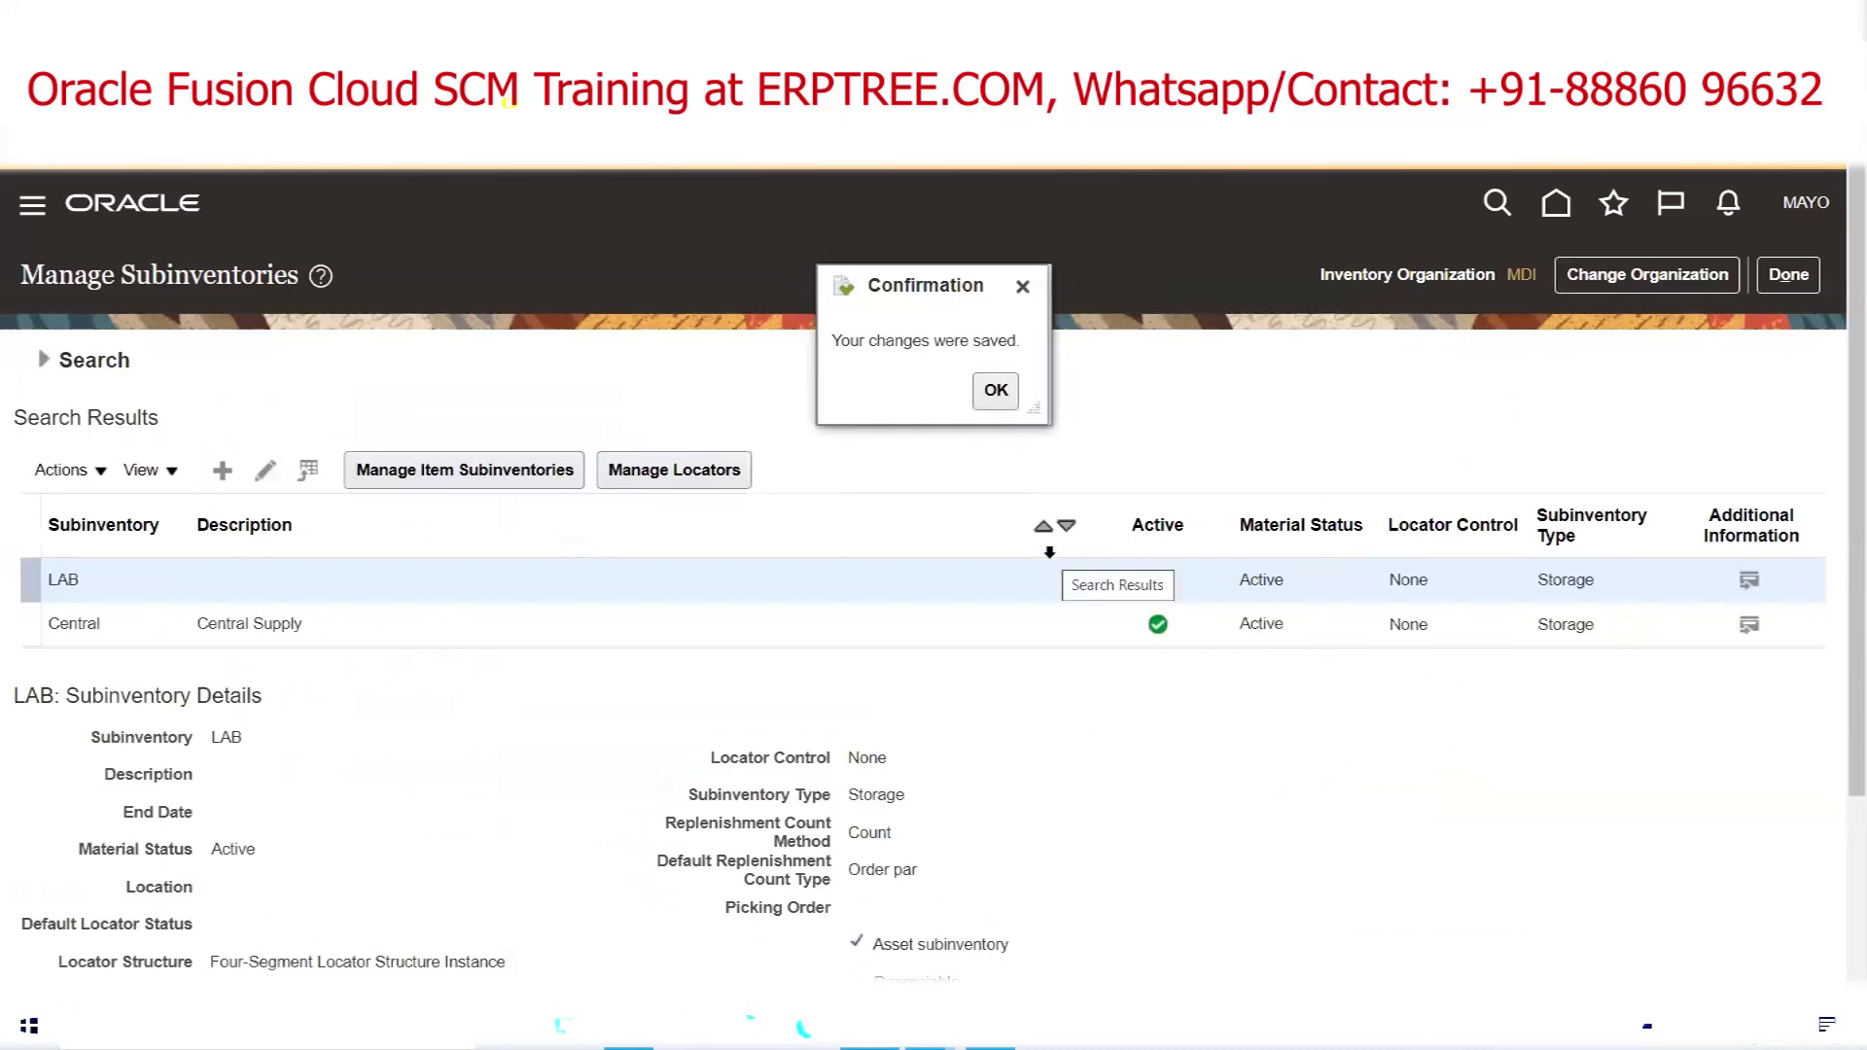
click(994, 390)
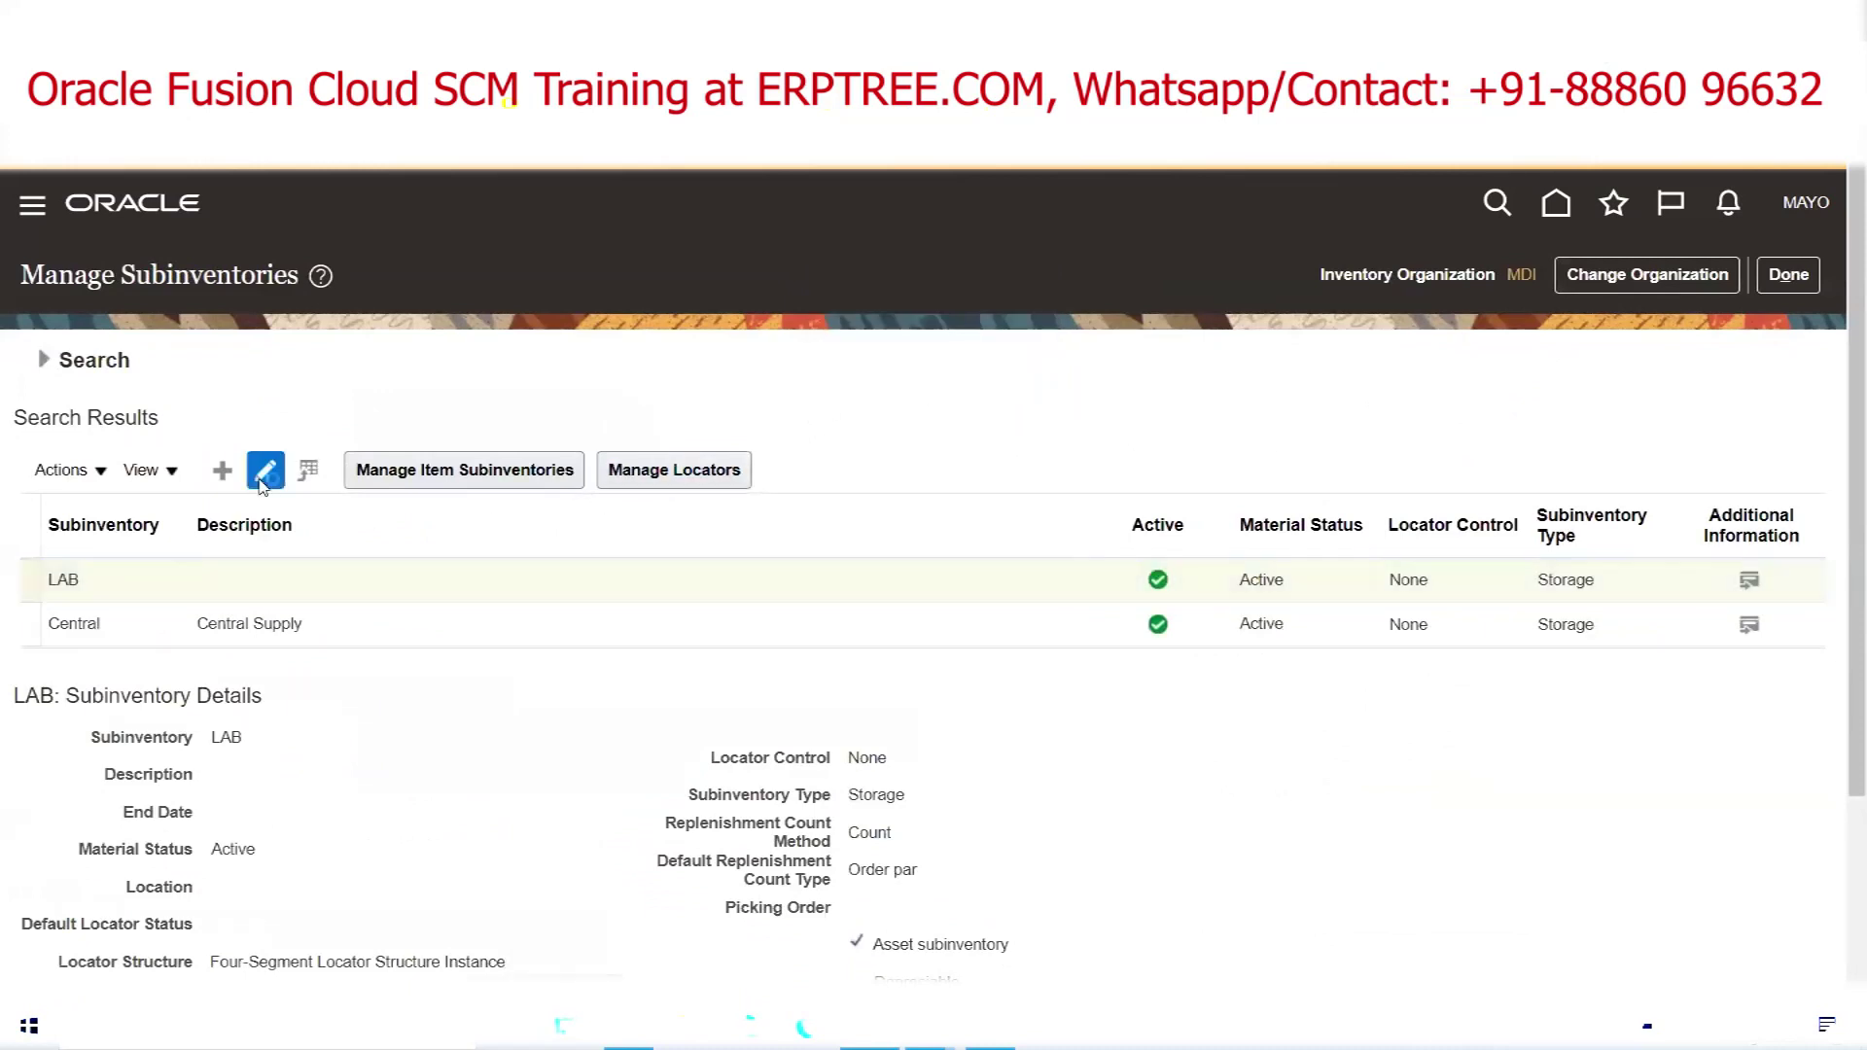
Set the LAB subinventory's description to LAB Materials on two typed parts, then save and close it
click(470, 475)
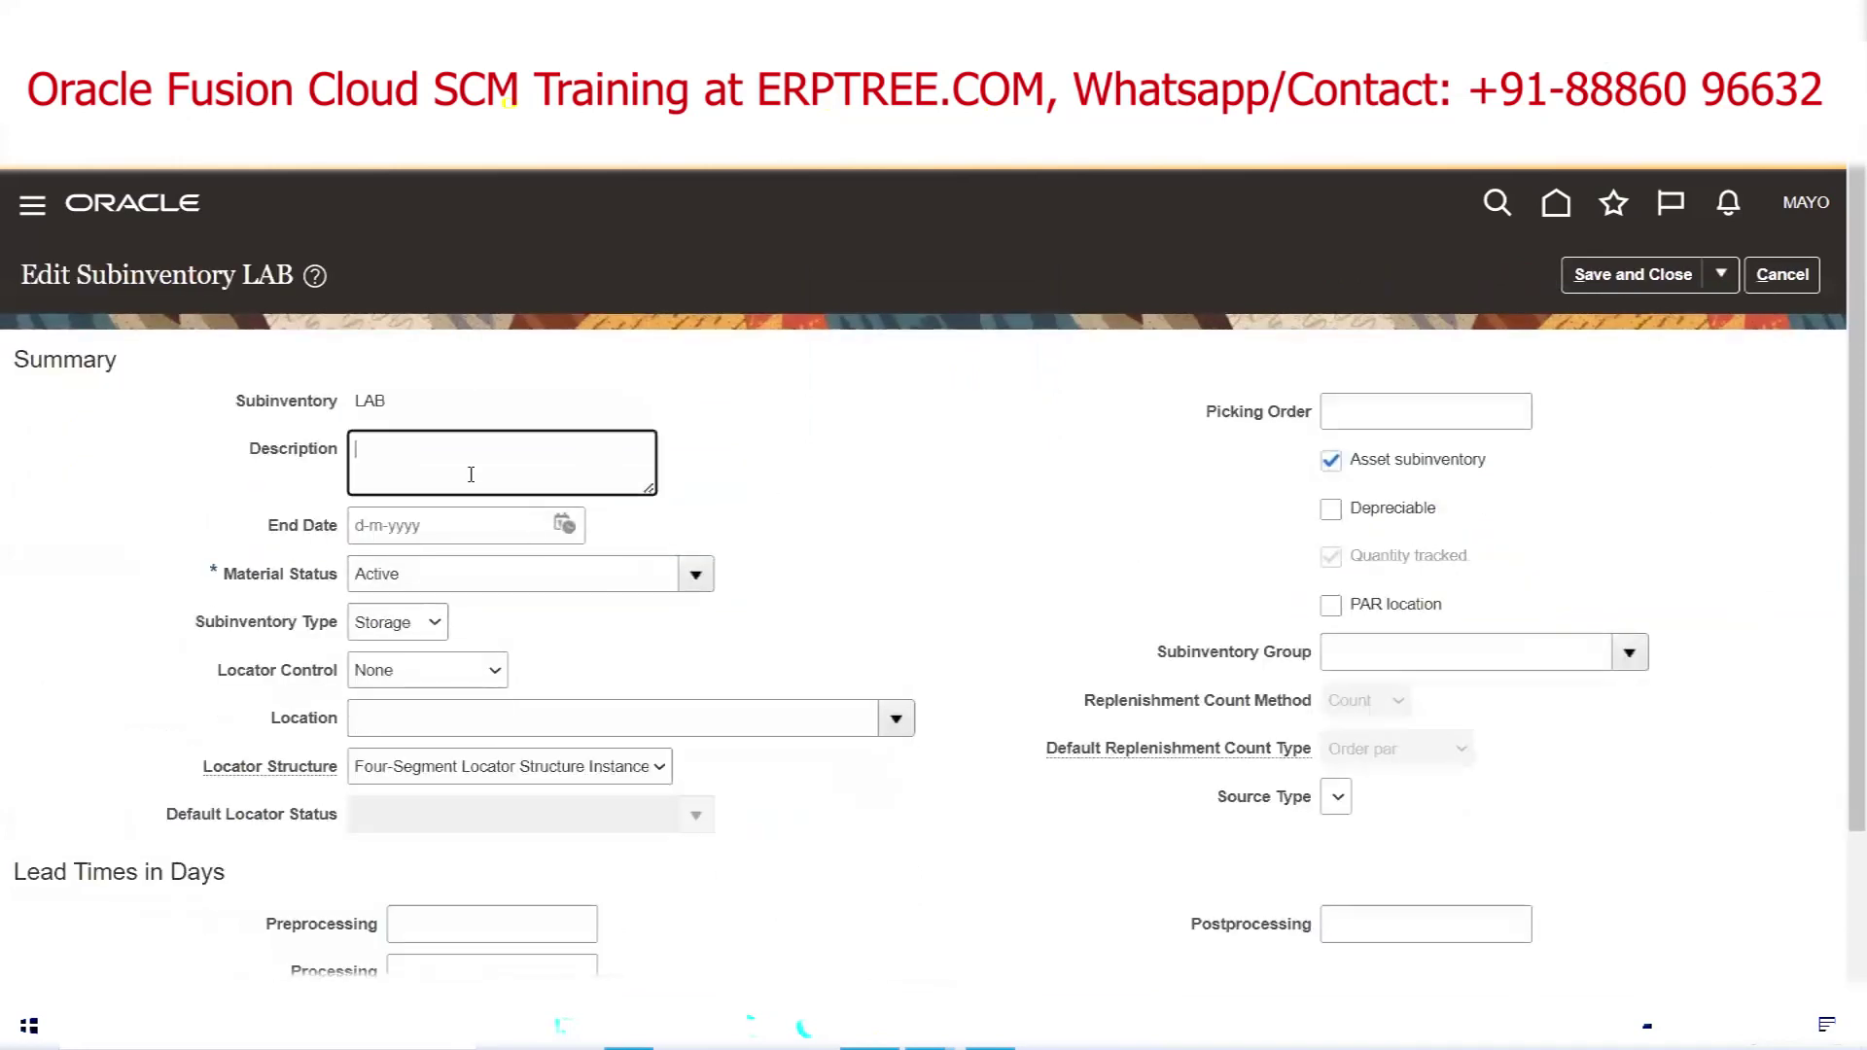
text(LAB)
key(Return)
text(m)
key(BackSpace)
text(Materials)
click(1633, 274)
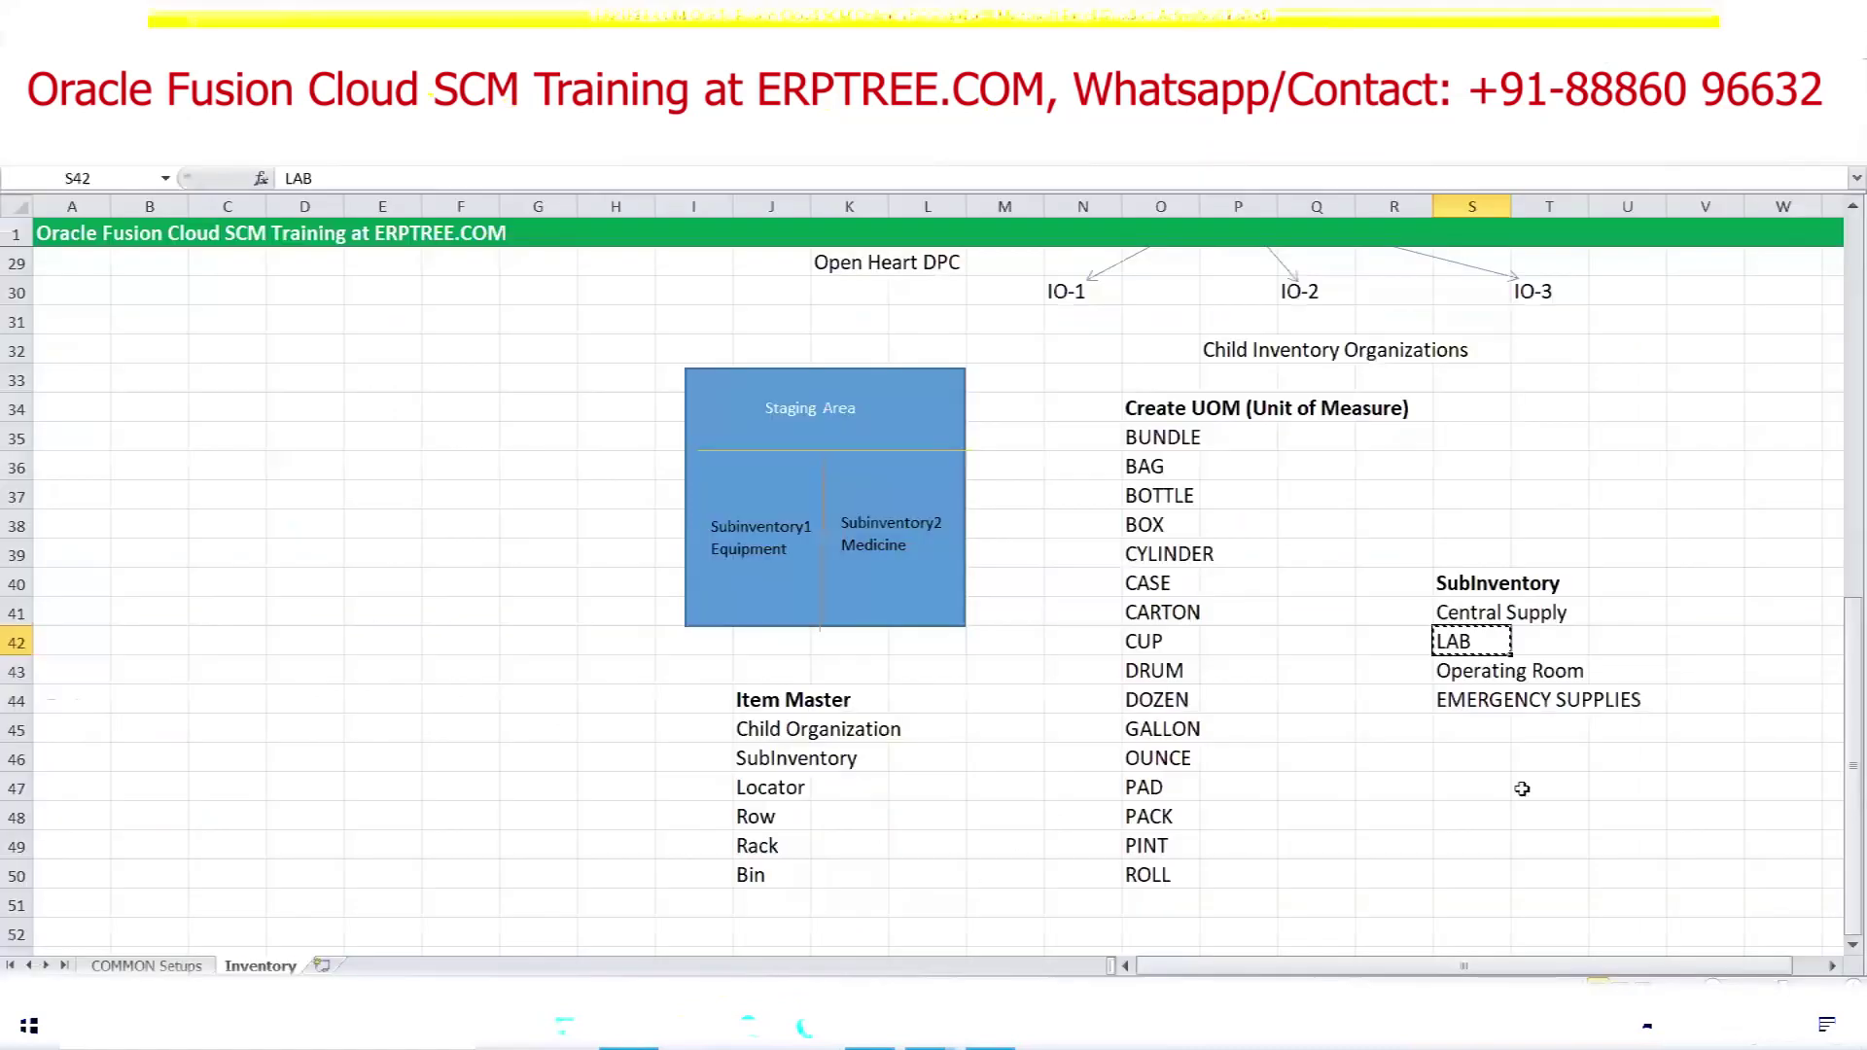
Copy Operating Room from the Excel checklist and create a subinventory in Oracle named Operating with the description Operating Room, saving and closing it
click(1468, 671)
key(ctrl+c)
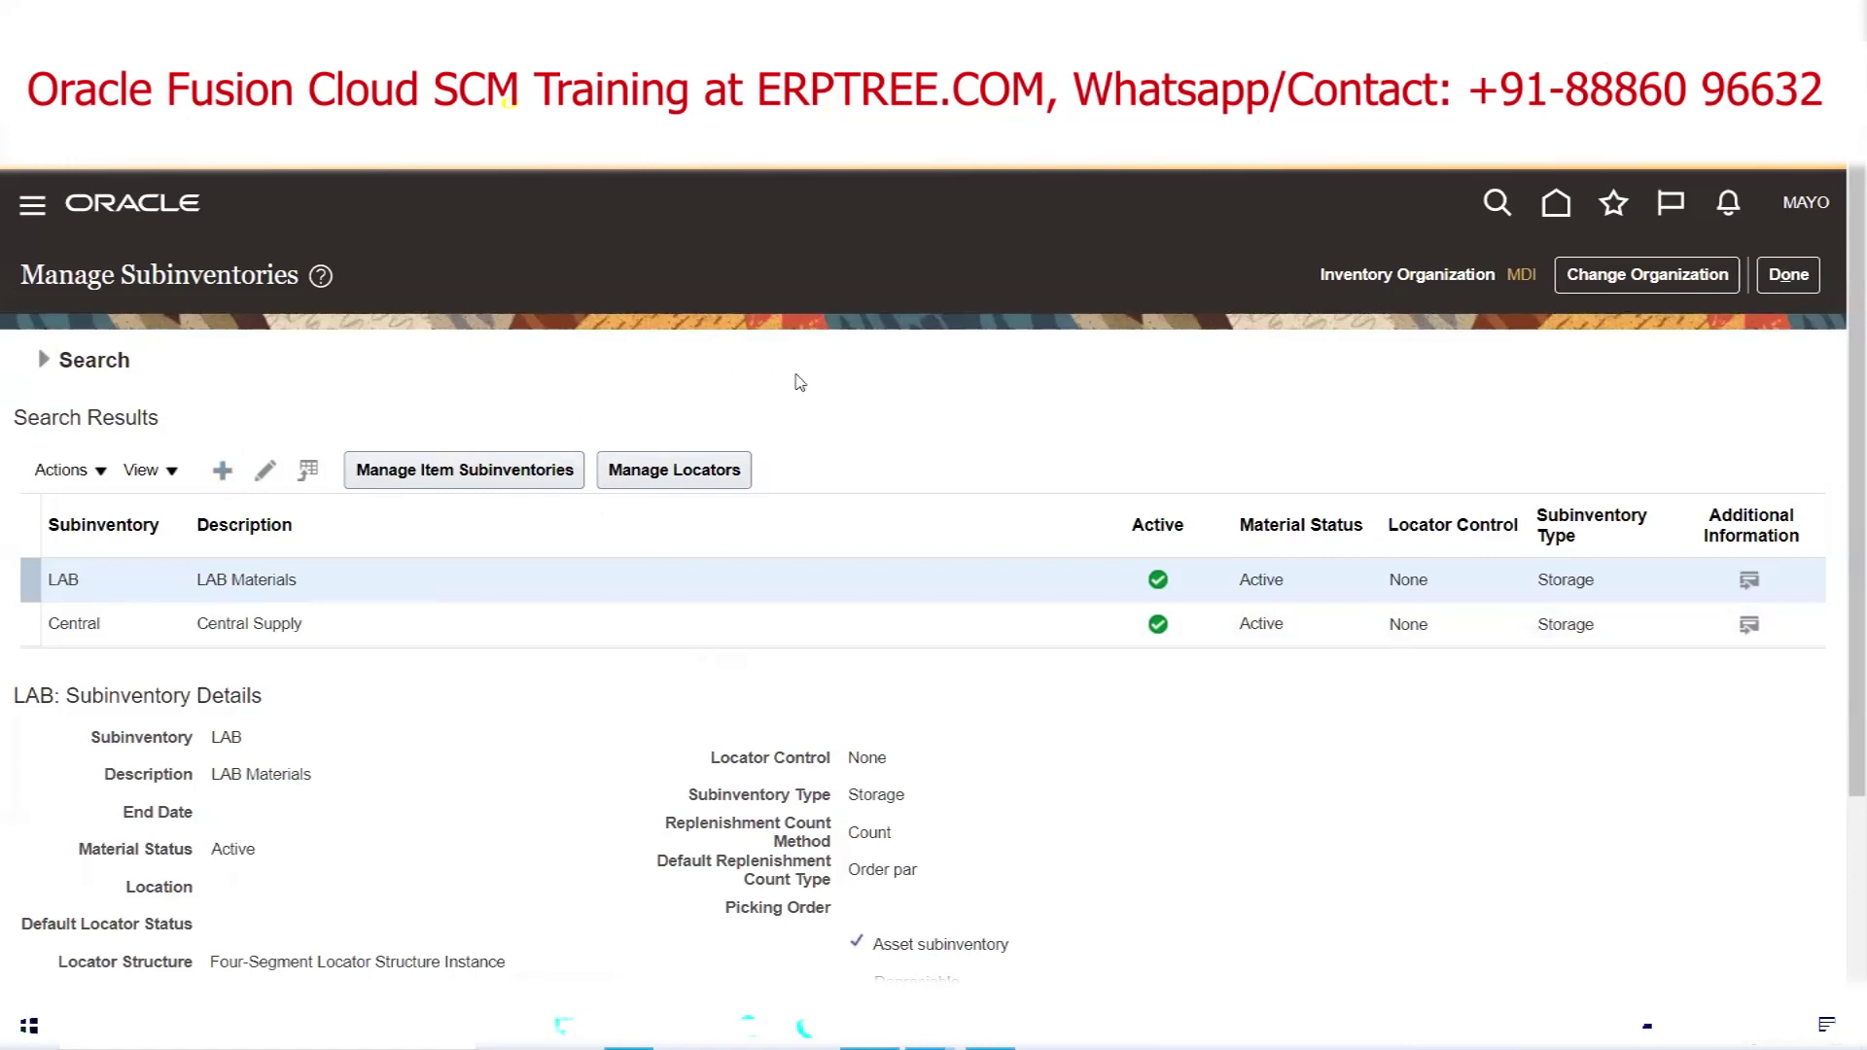
click(467, 420)
text(Operating)
key(Tab)
text(Operating Room)
key(Return)
key(BackSpace)
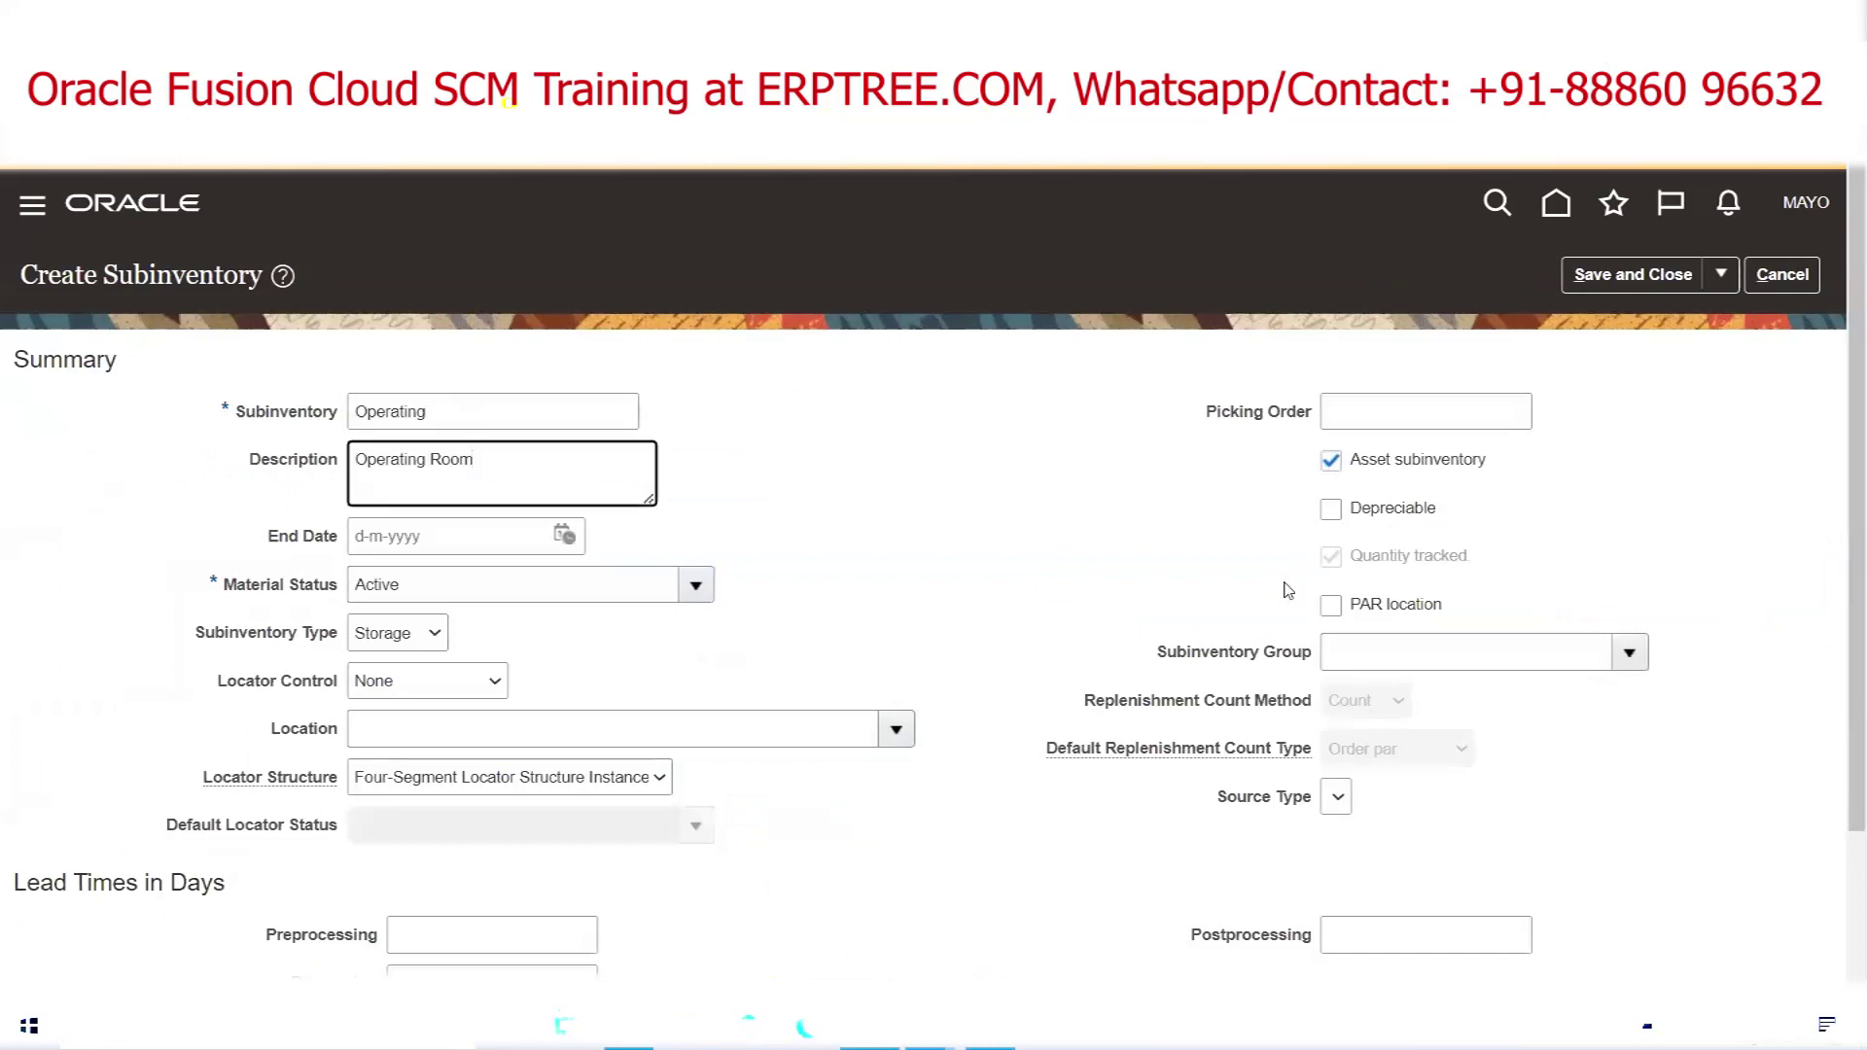
click(1640, 276)
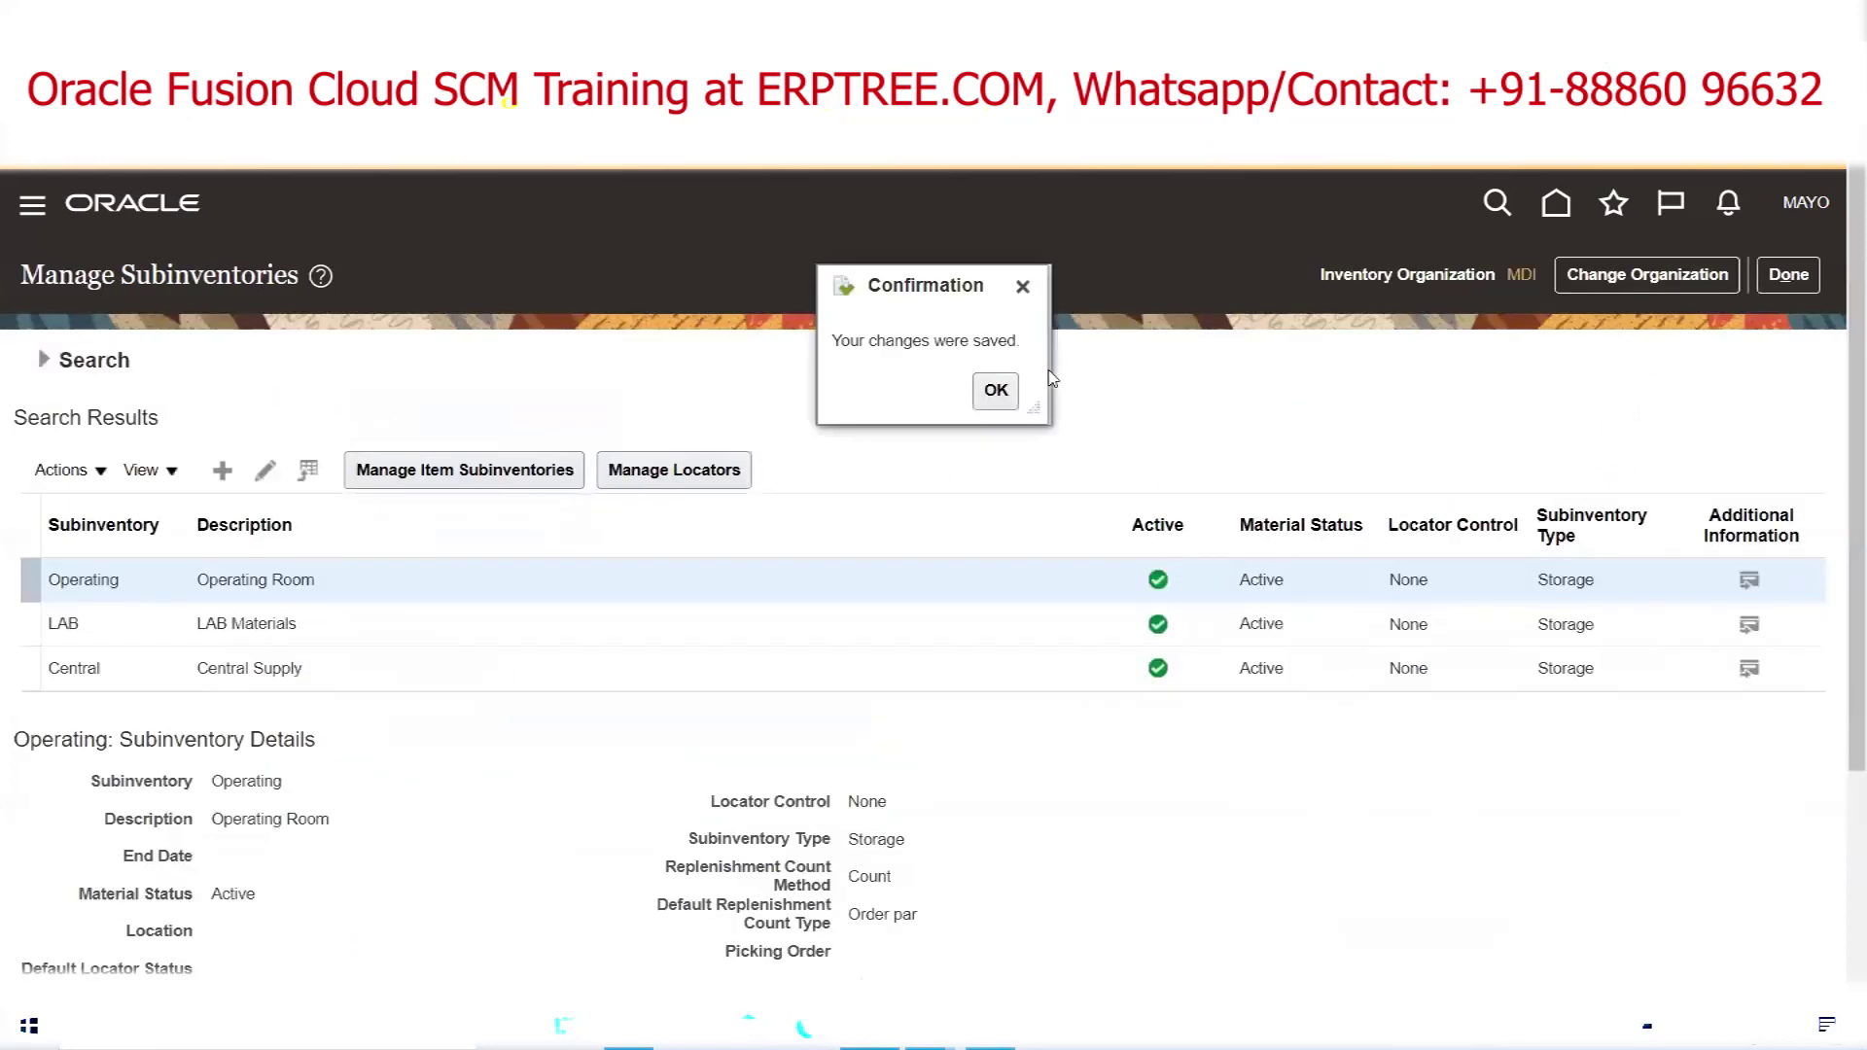
click(1001, 390)
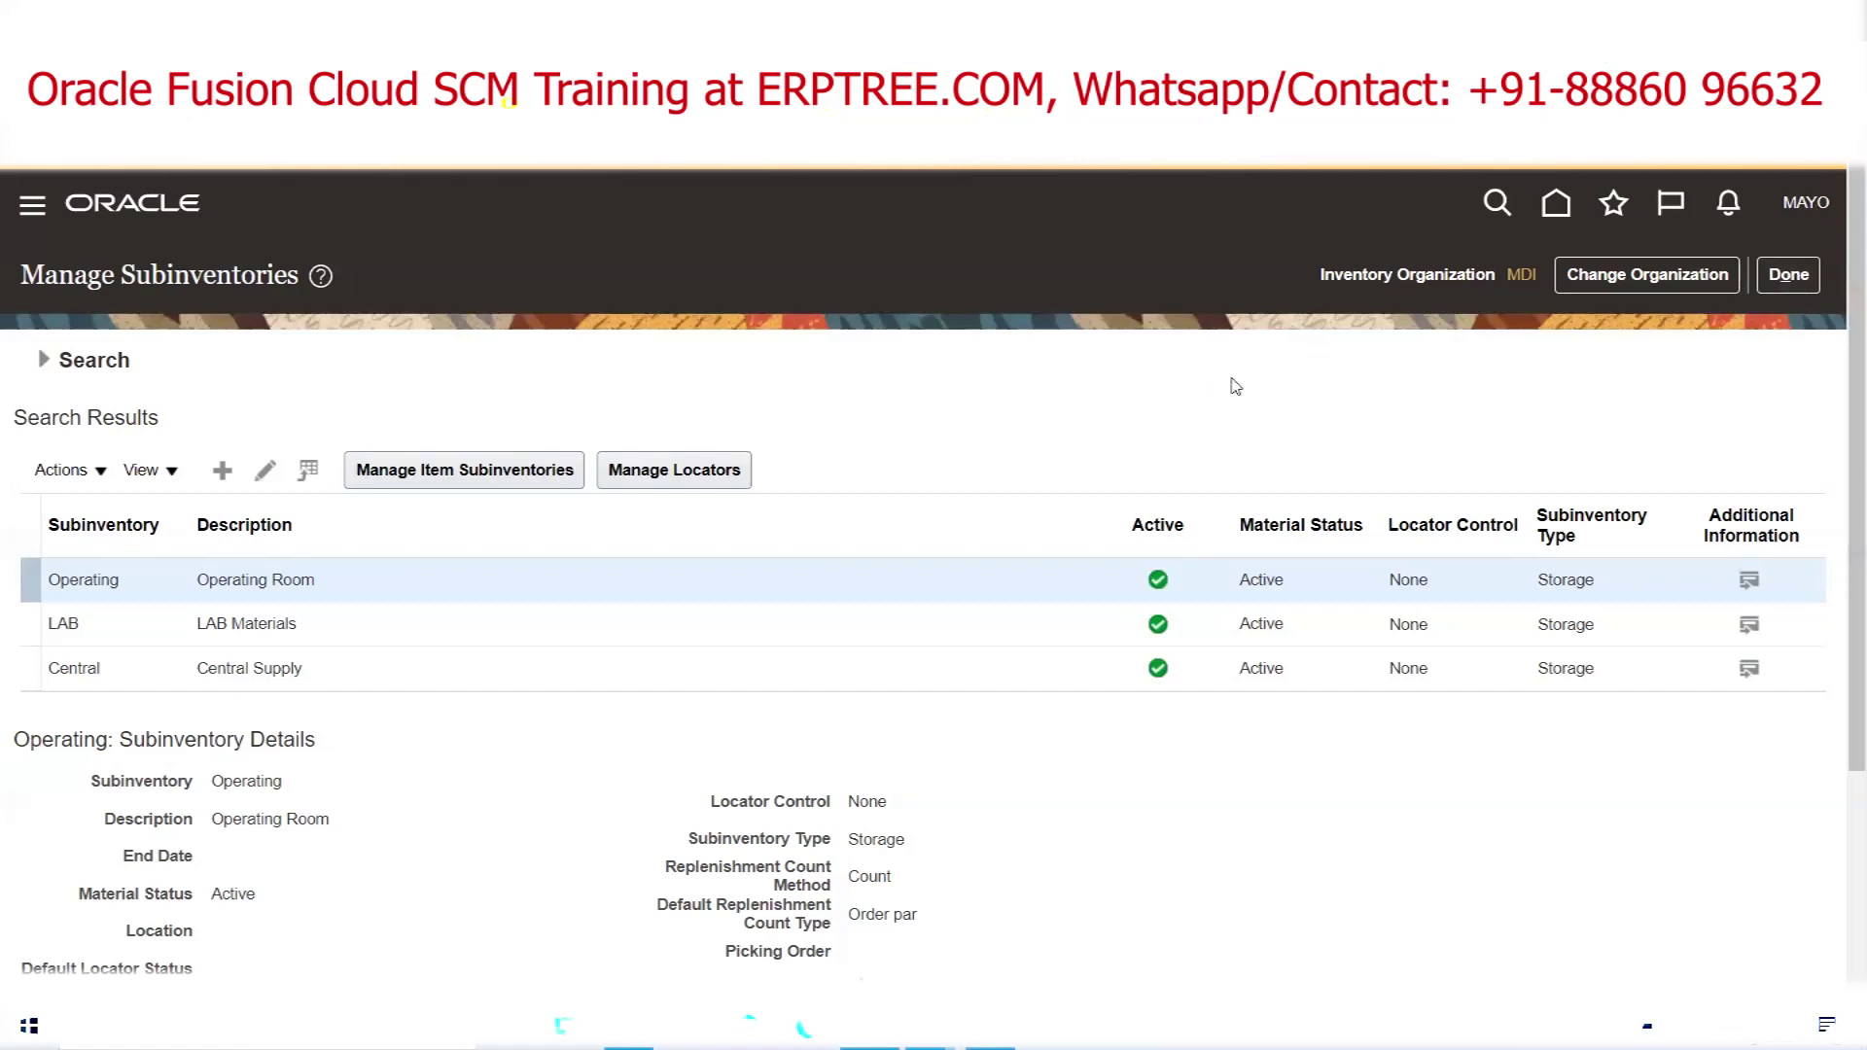
Reconfirm MDI as the inventory organization and finish the Manage Subinventories task
click(1653, 278)
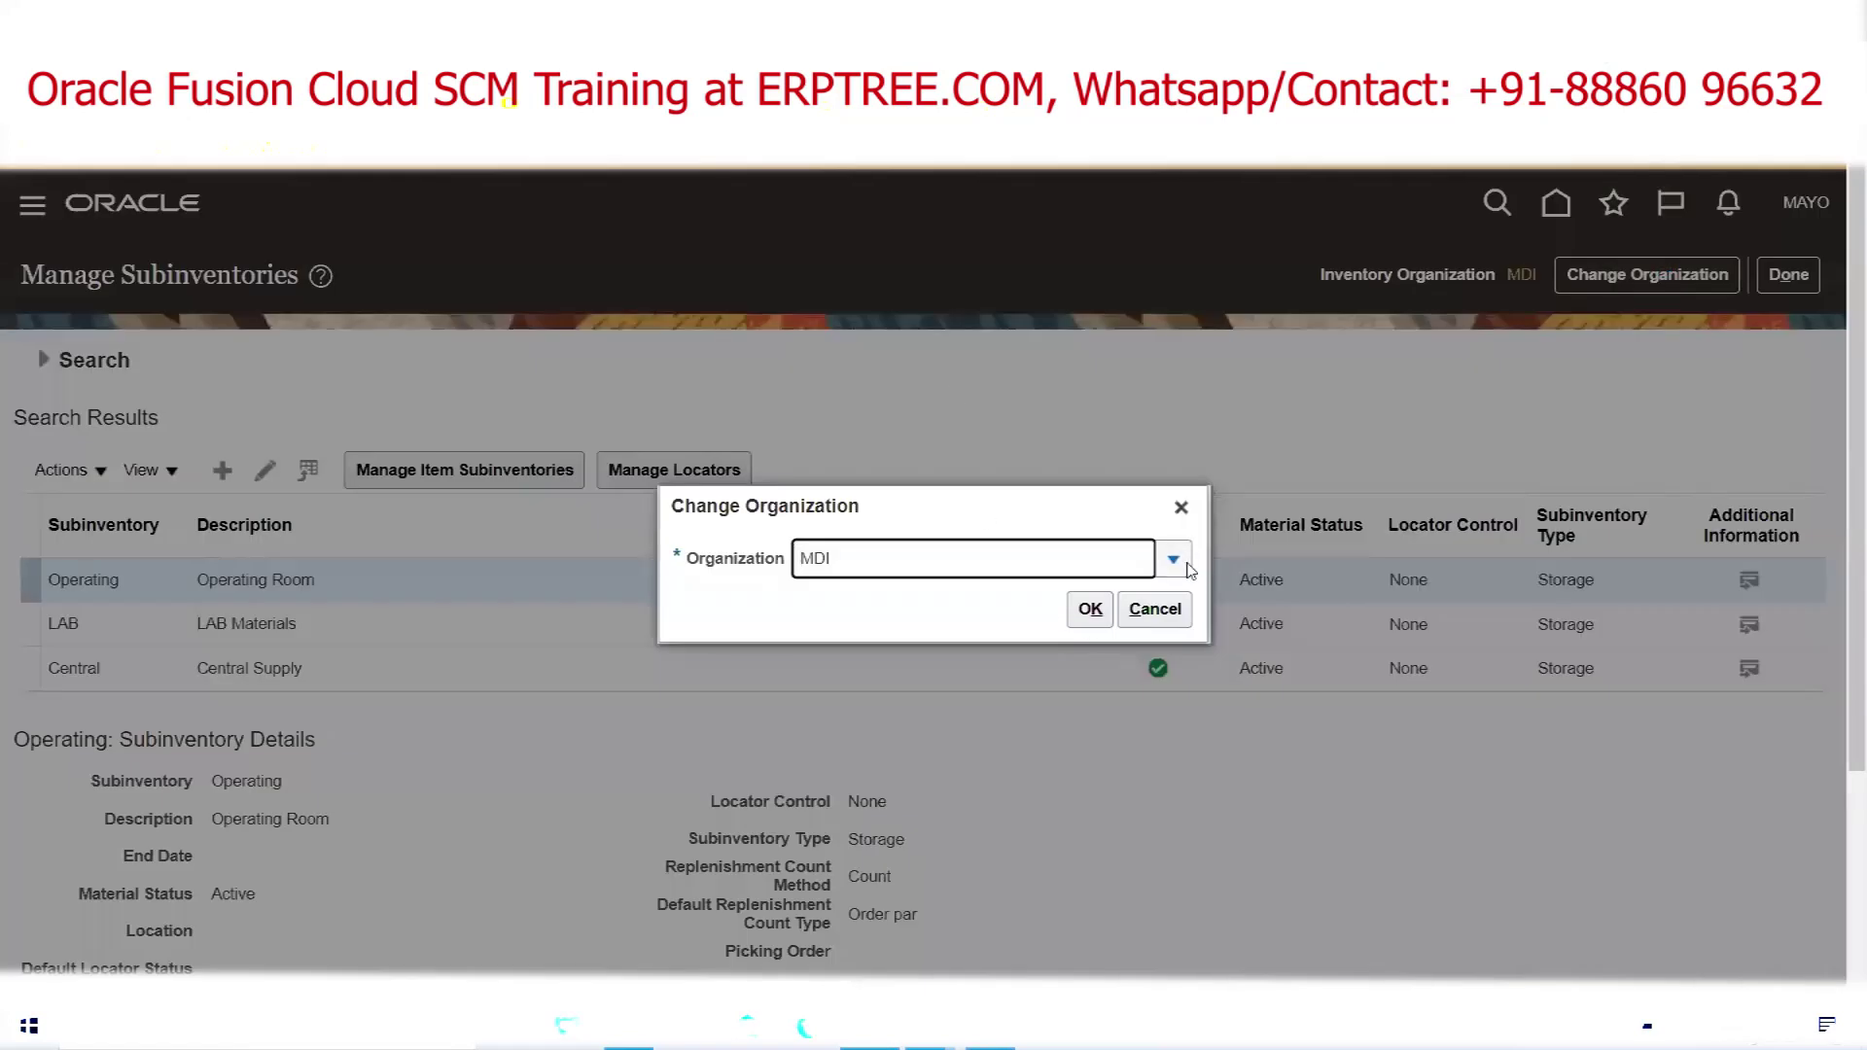
click(1090, 608)
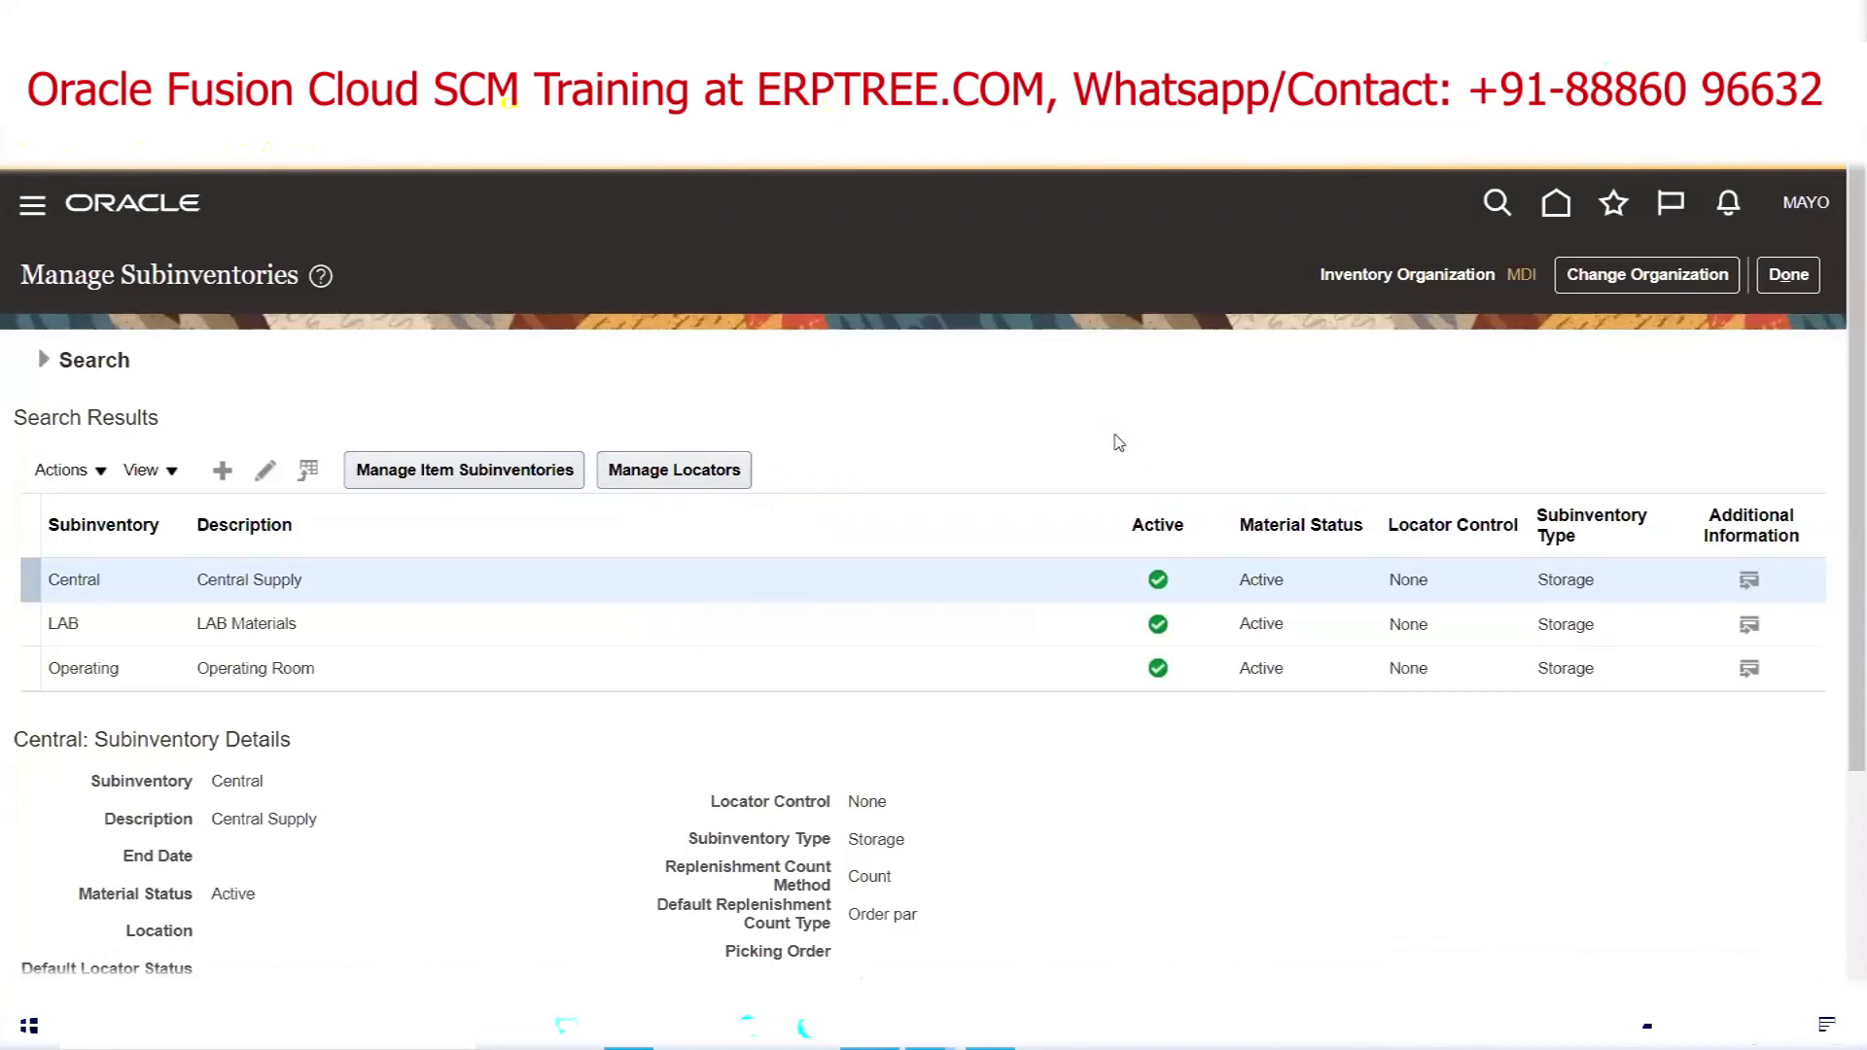
click(1788, 275)
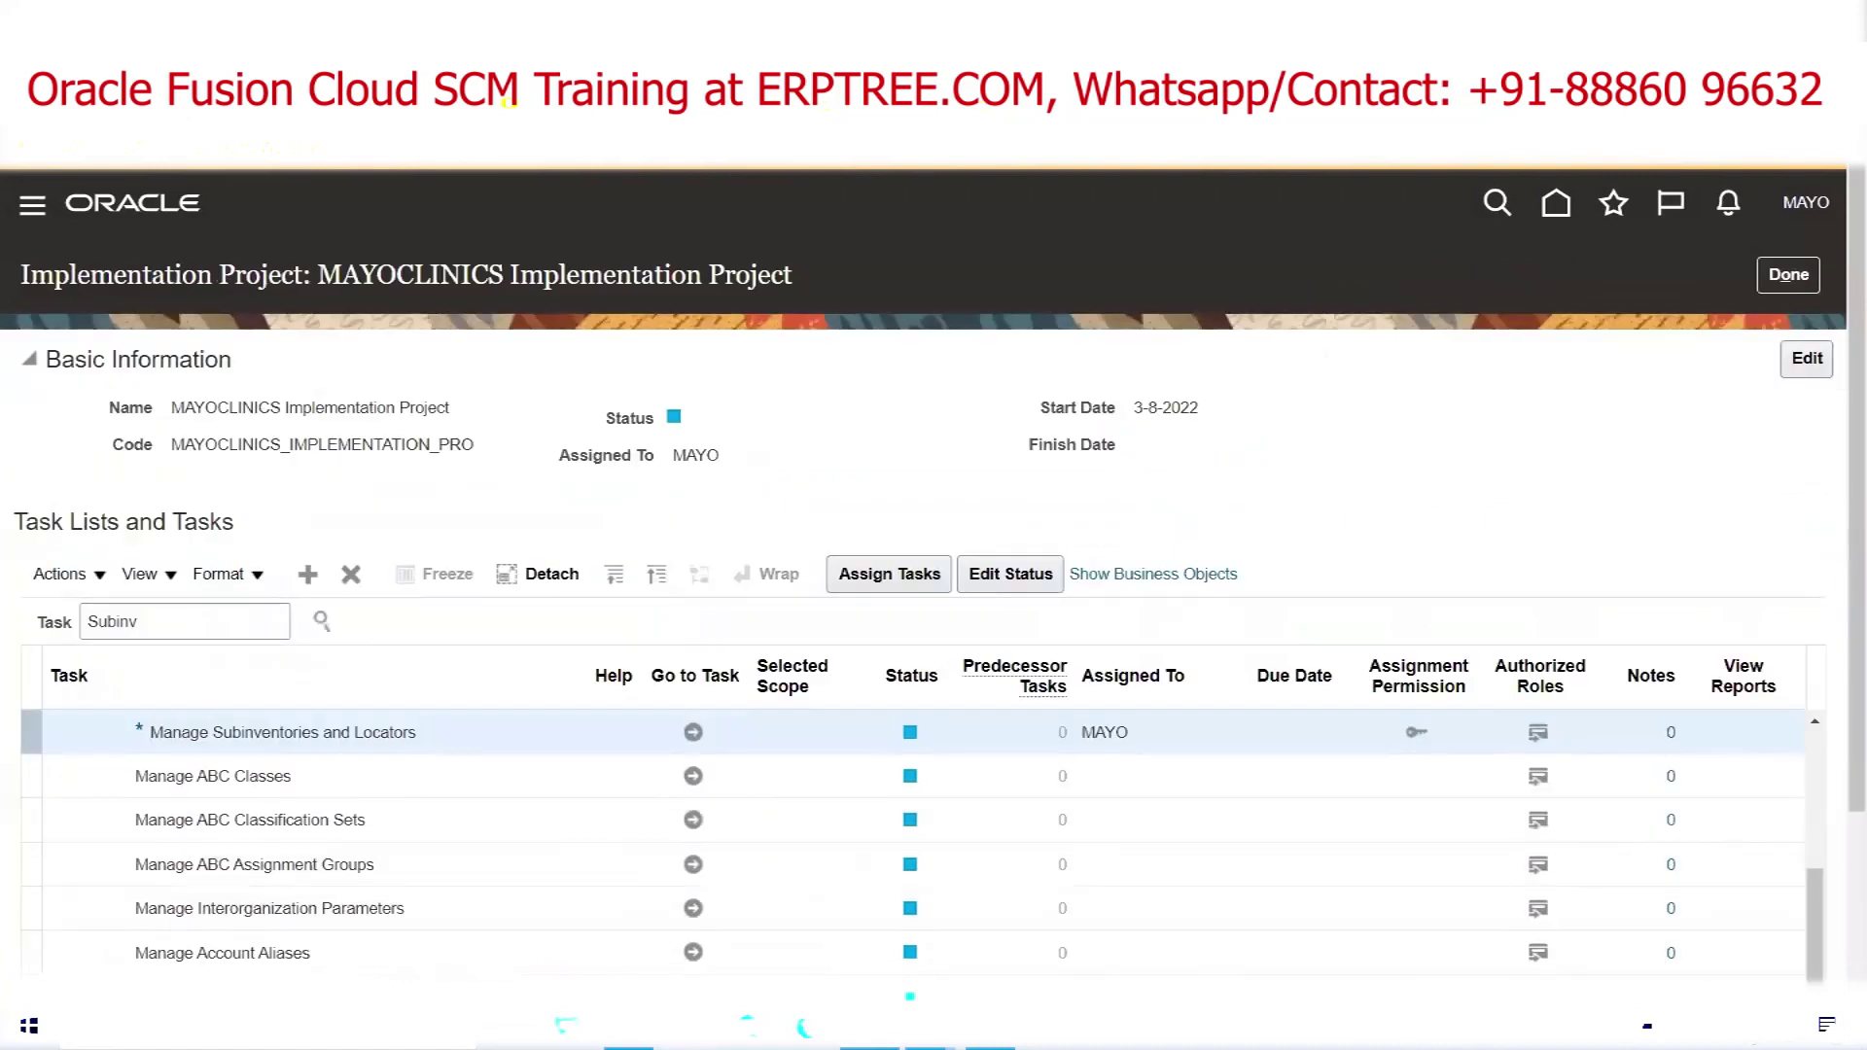
Switch to the Excel checklist and mark the Create SubInventory task as Done in cell G11
key(alt+Tab)
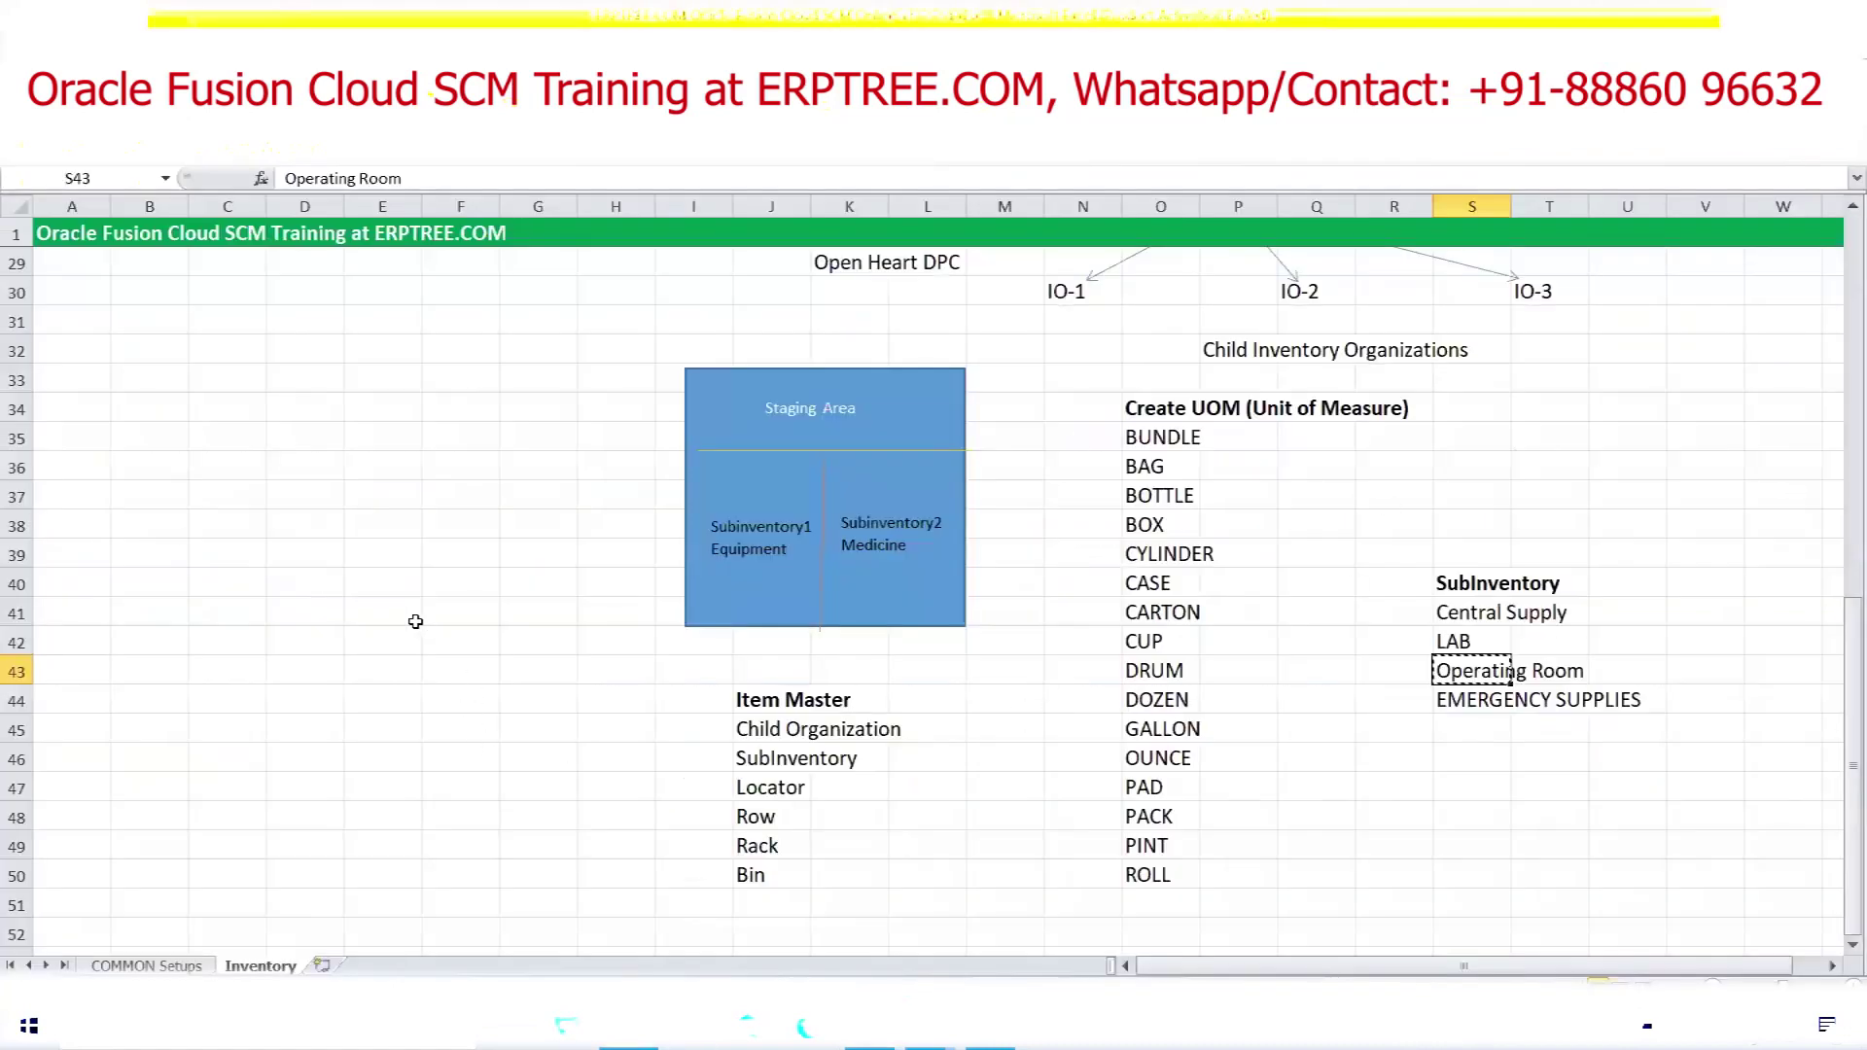
scroll(415, 627, up, 9)
click(510, 526)
text(Done)
key(Tab)
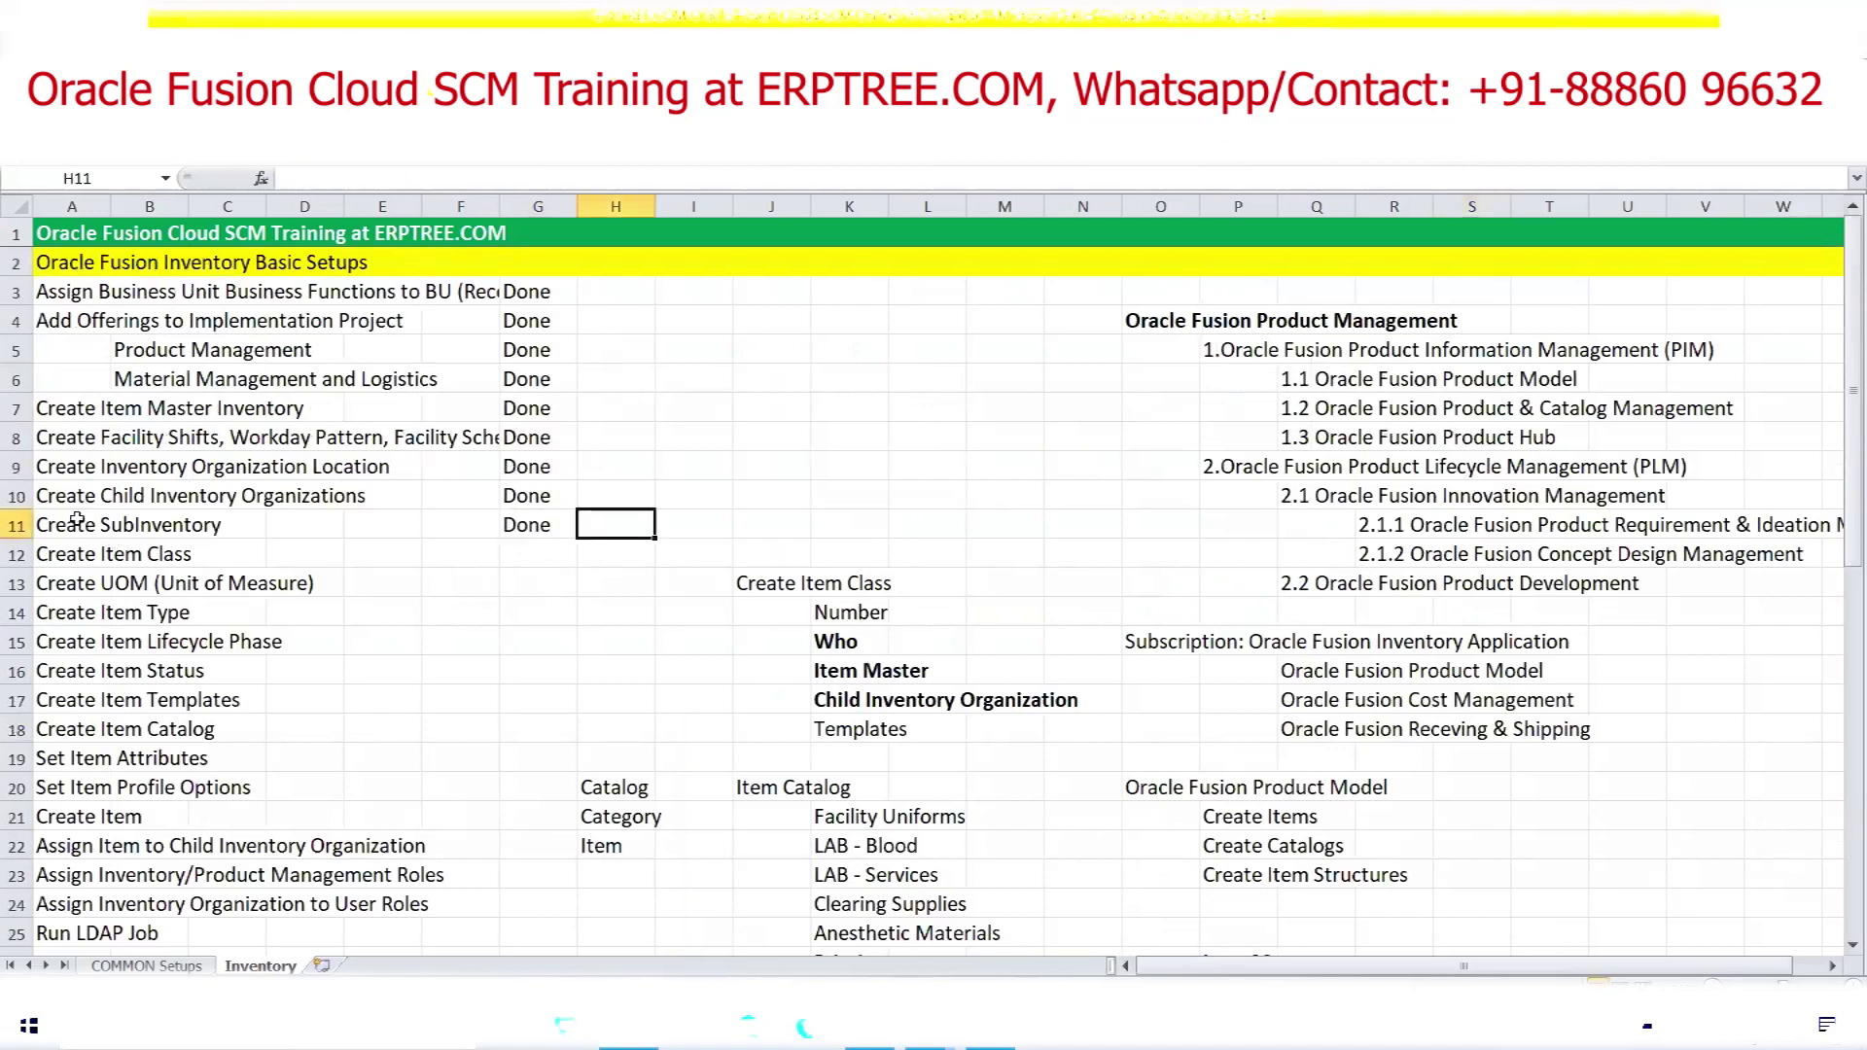
Copy the Create Item Class entry from the checklist to cell A52, save the workbook and fill row 52 with yellow
double_click(110, 555)
drag(110, 555, 190, 555)
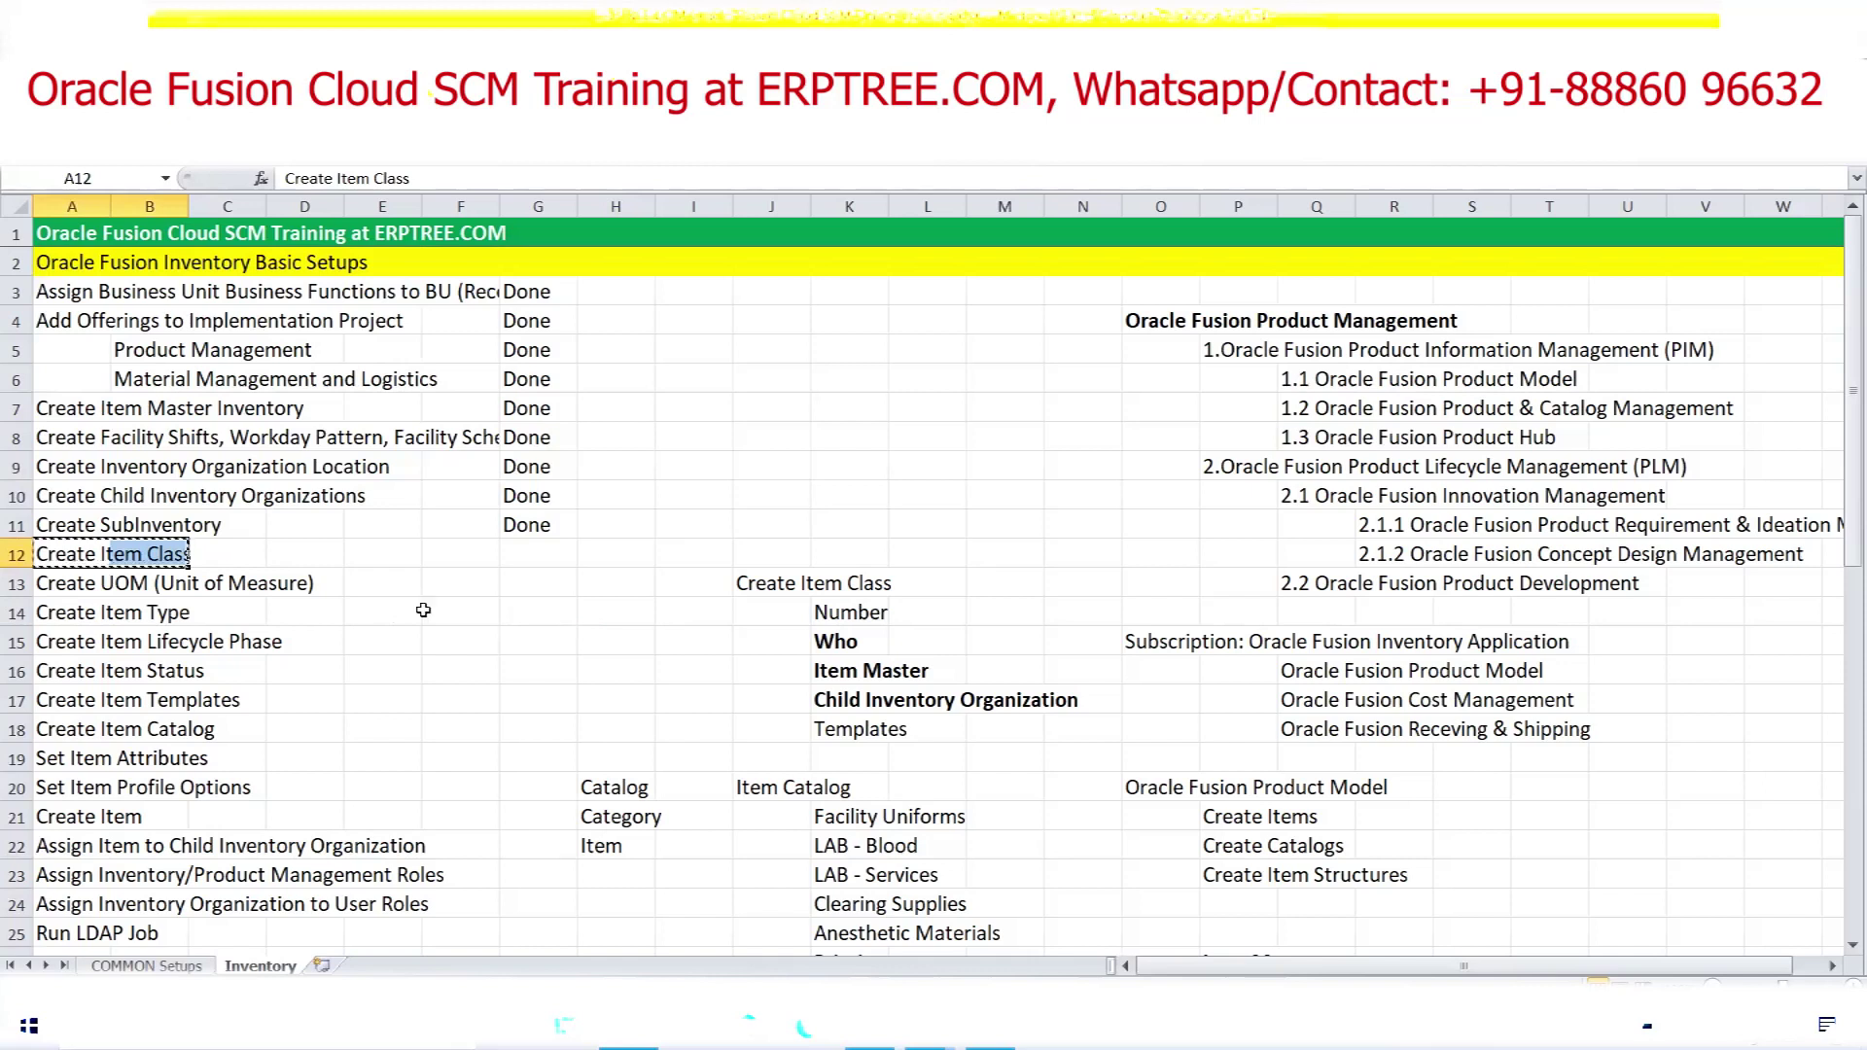
scroll(420, 608, down, 5)
scroll(423, 609, down, 8)
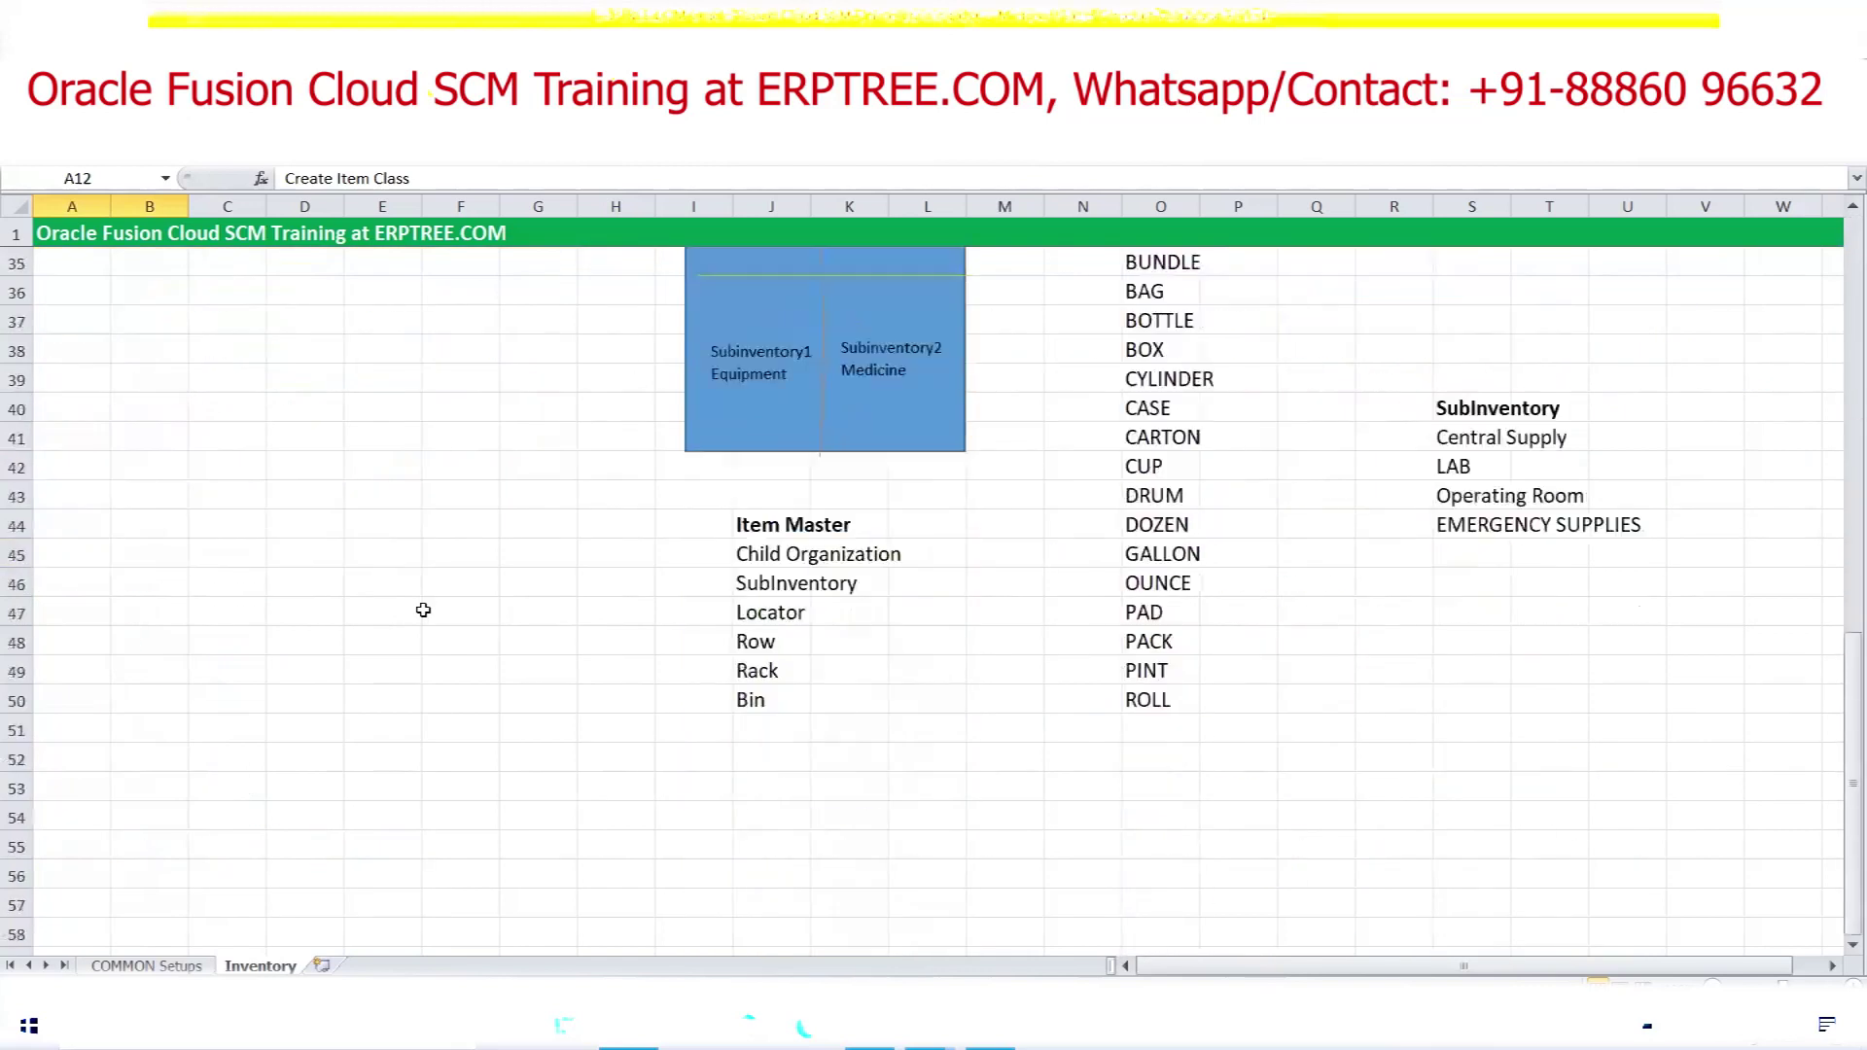
click(61, 589)
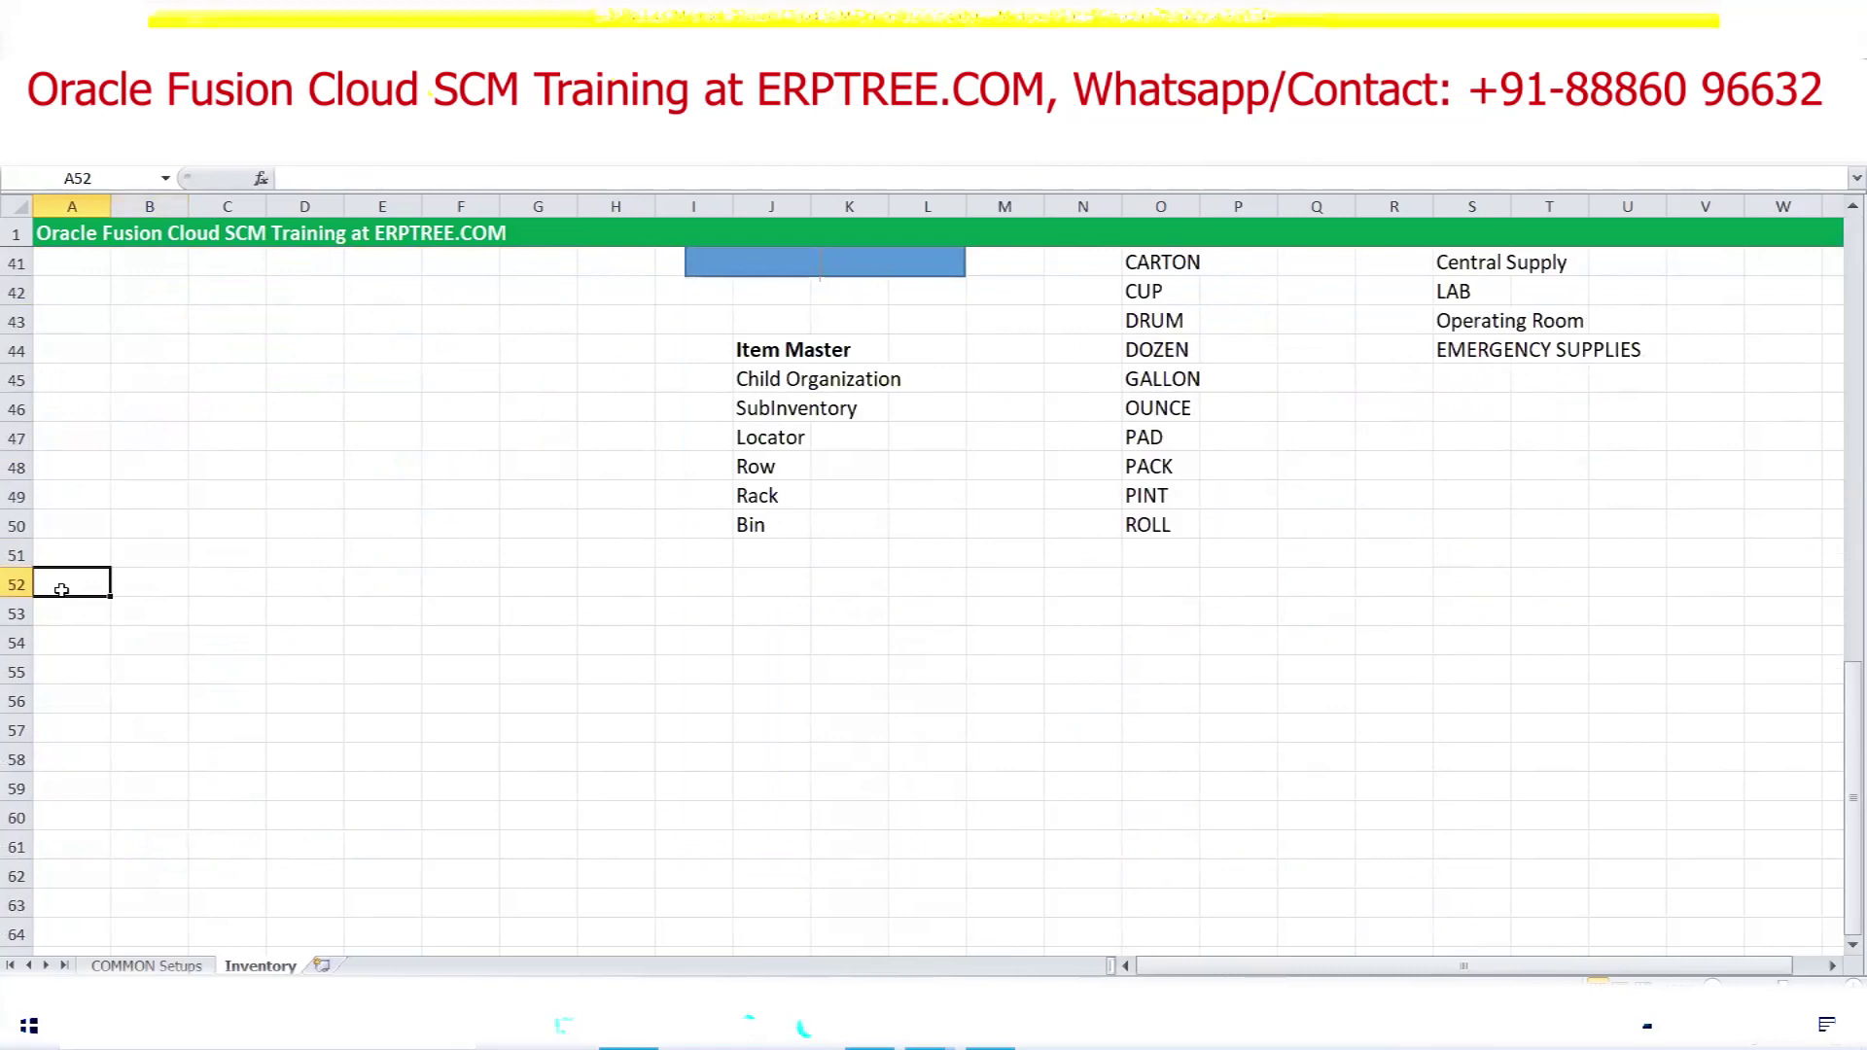
key(ctrl+v)
key(ctrl+s)
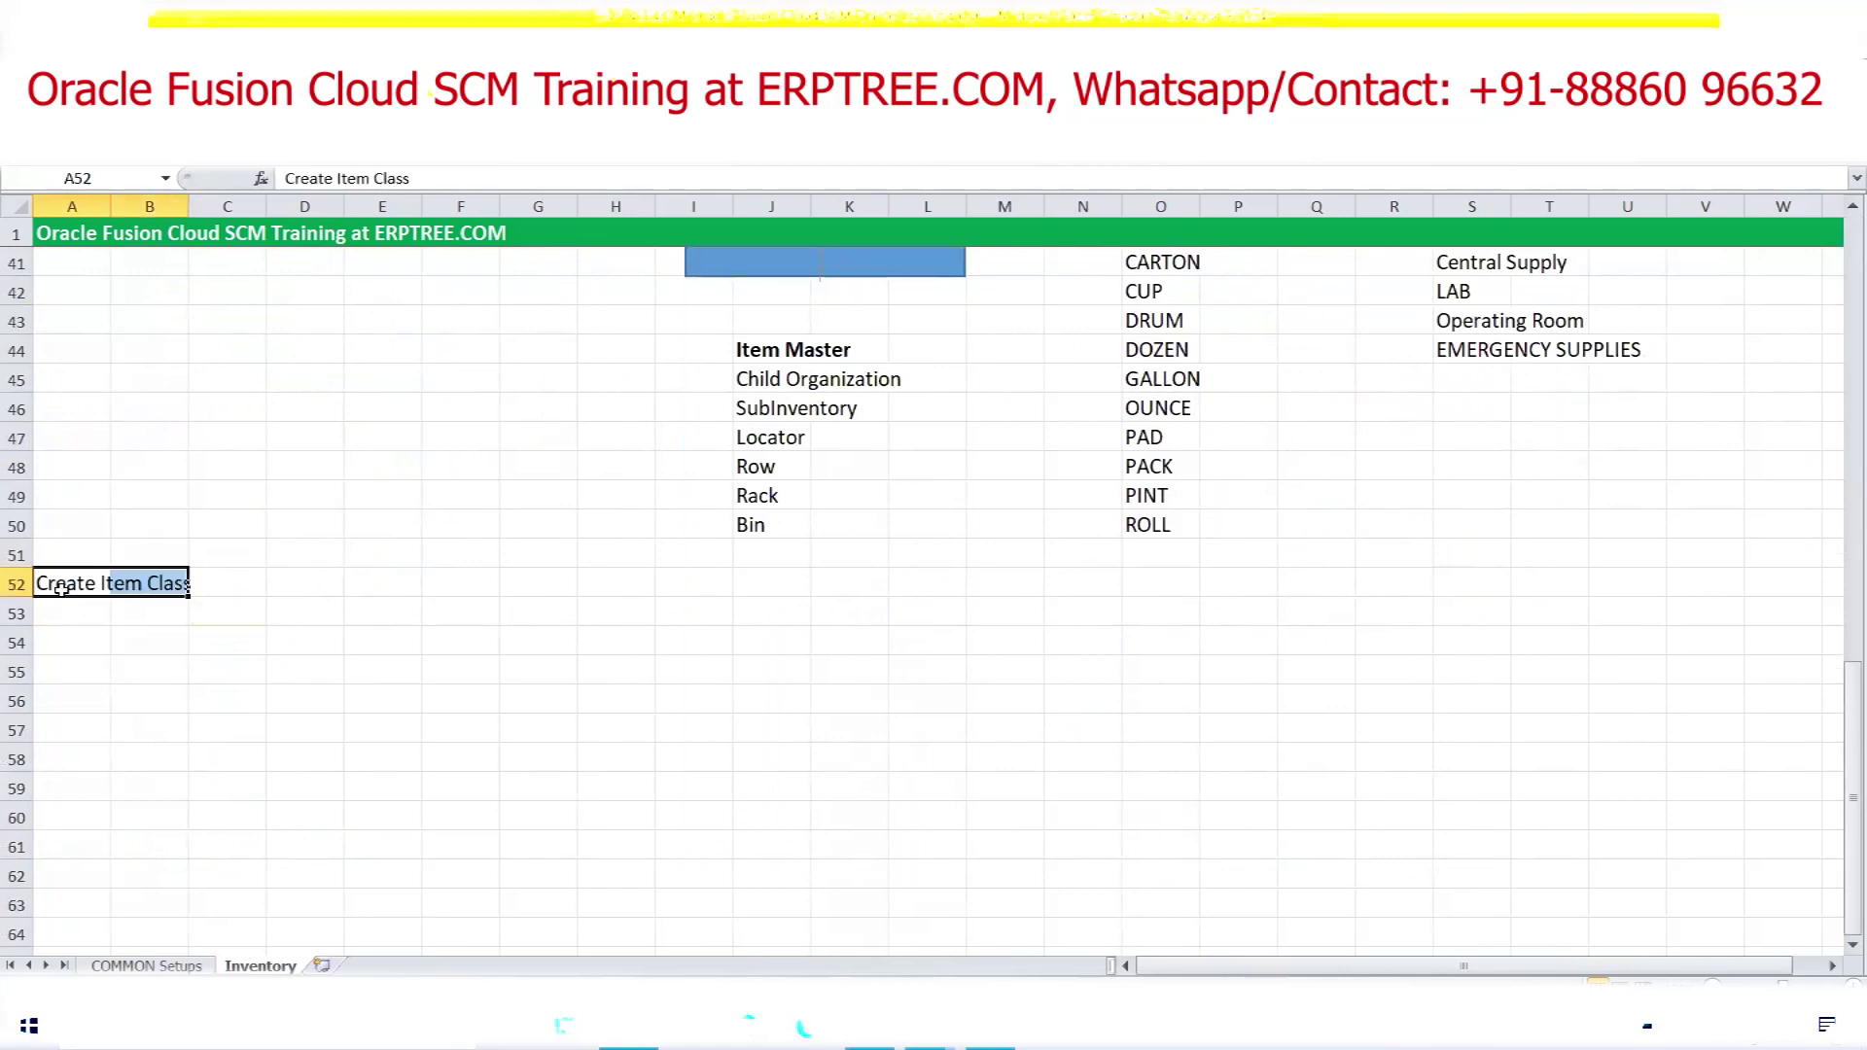
click(16, 584)
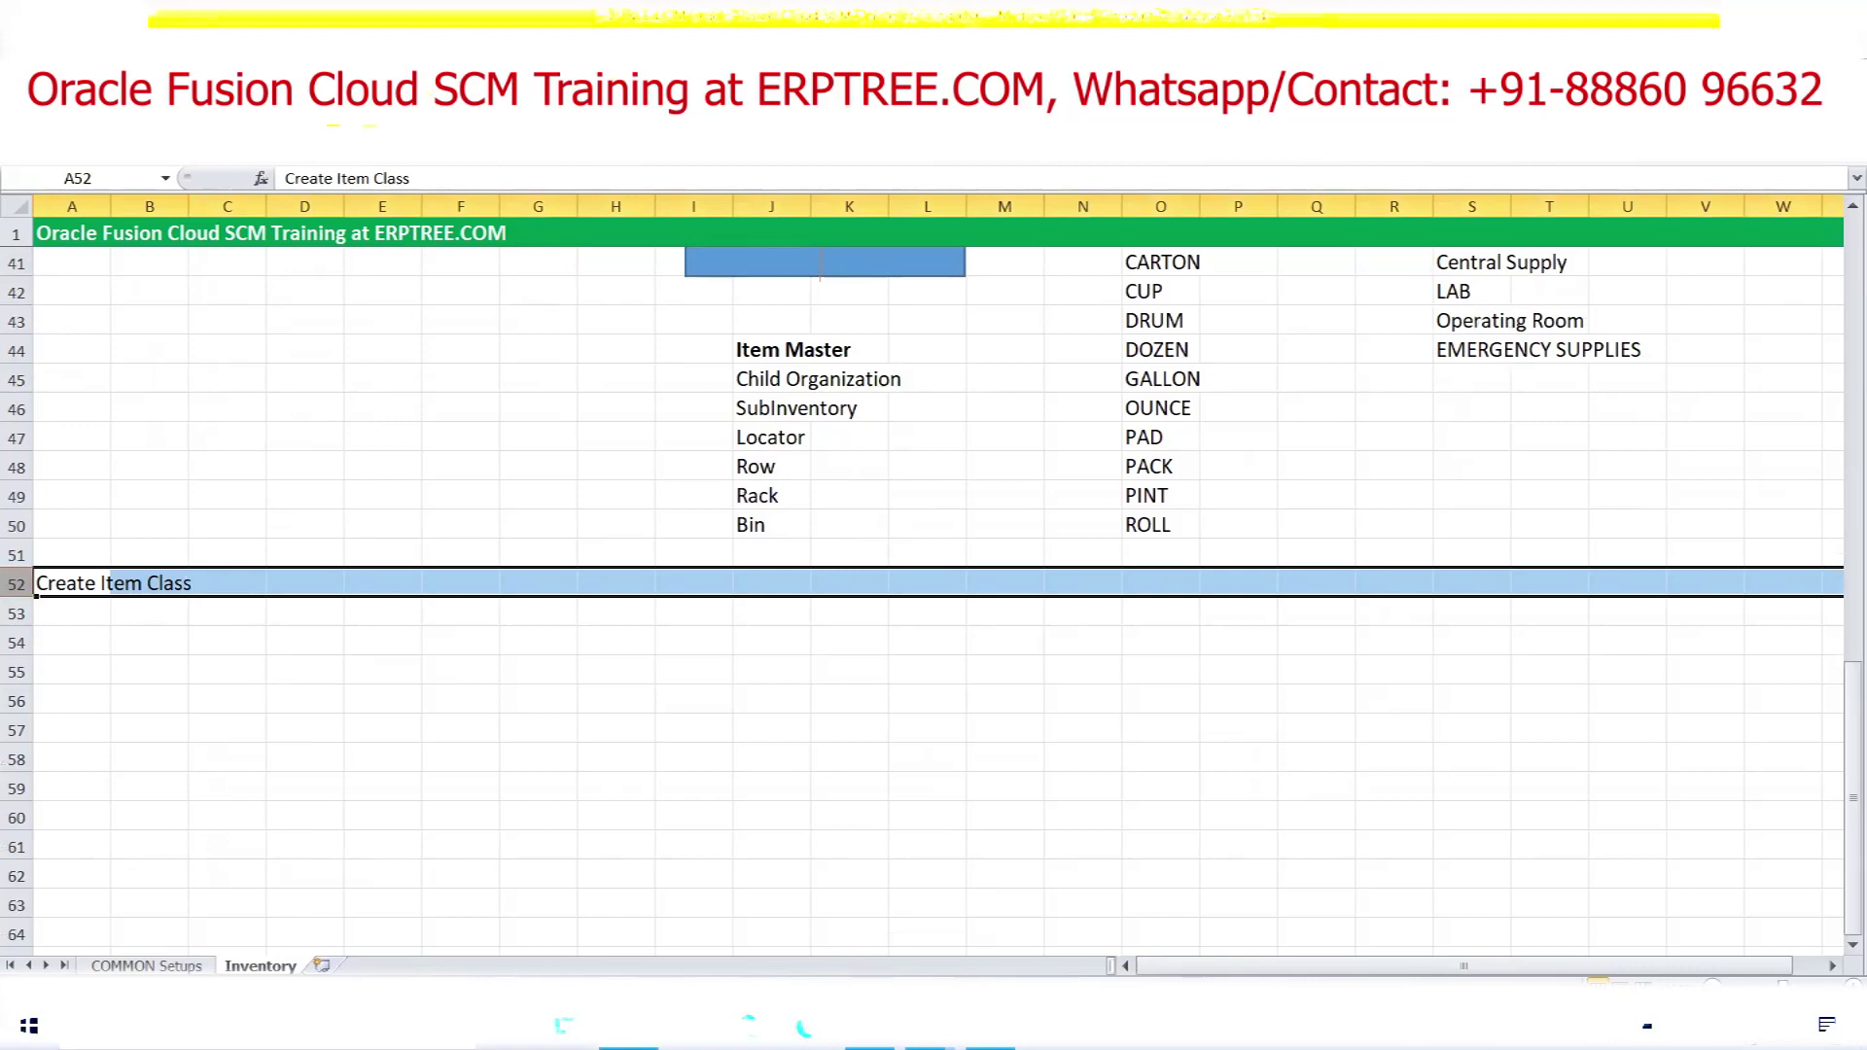
click(334, 120)
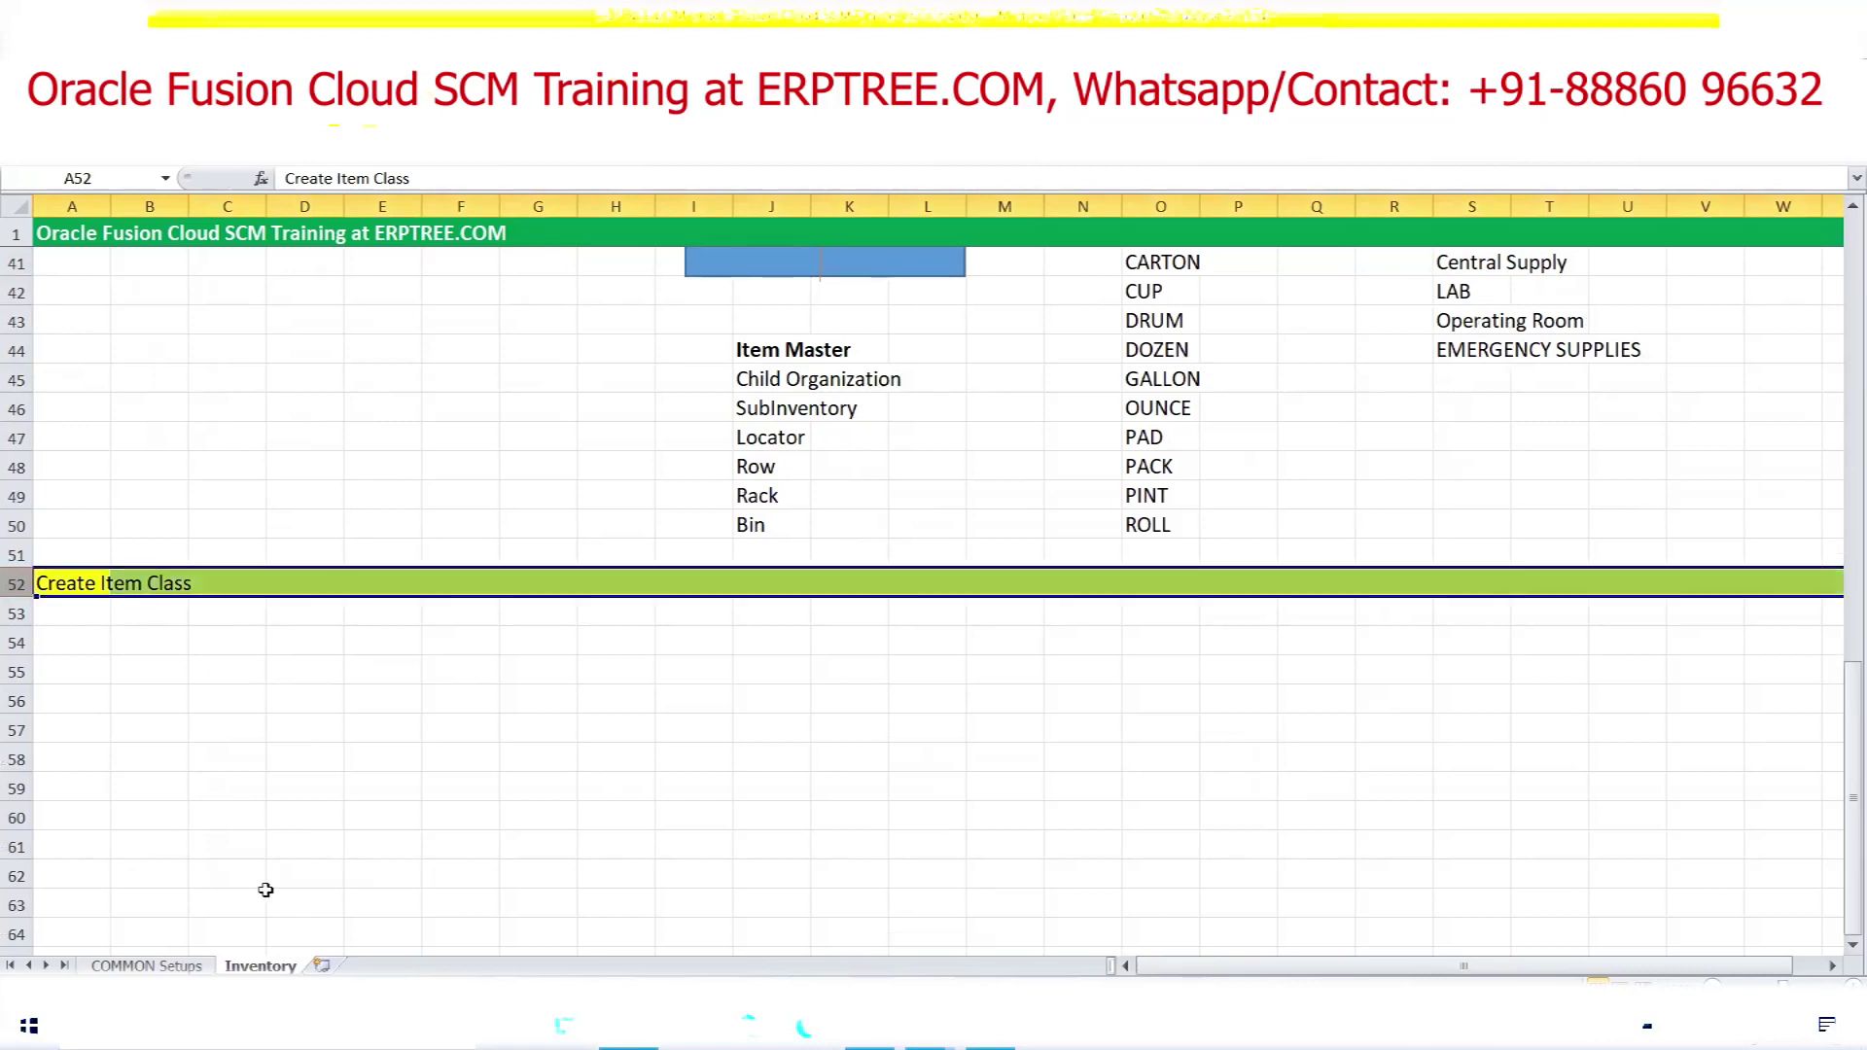
Add the notes Create Items in cell A53 and Item Number Generation in cell A54, and save the workbook
click(83, 617)
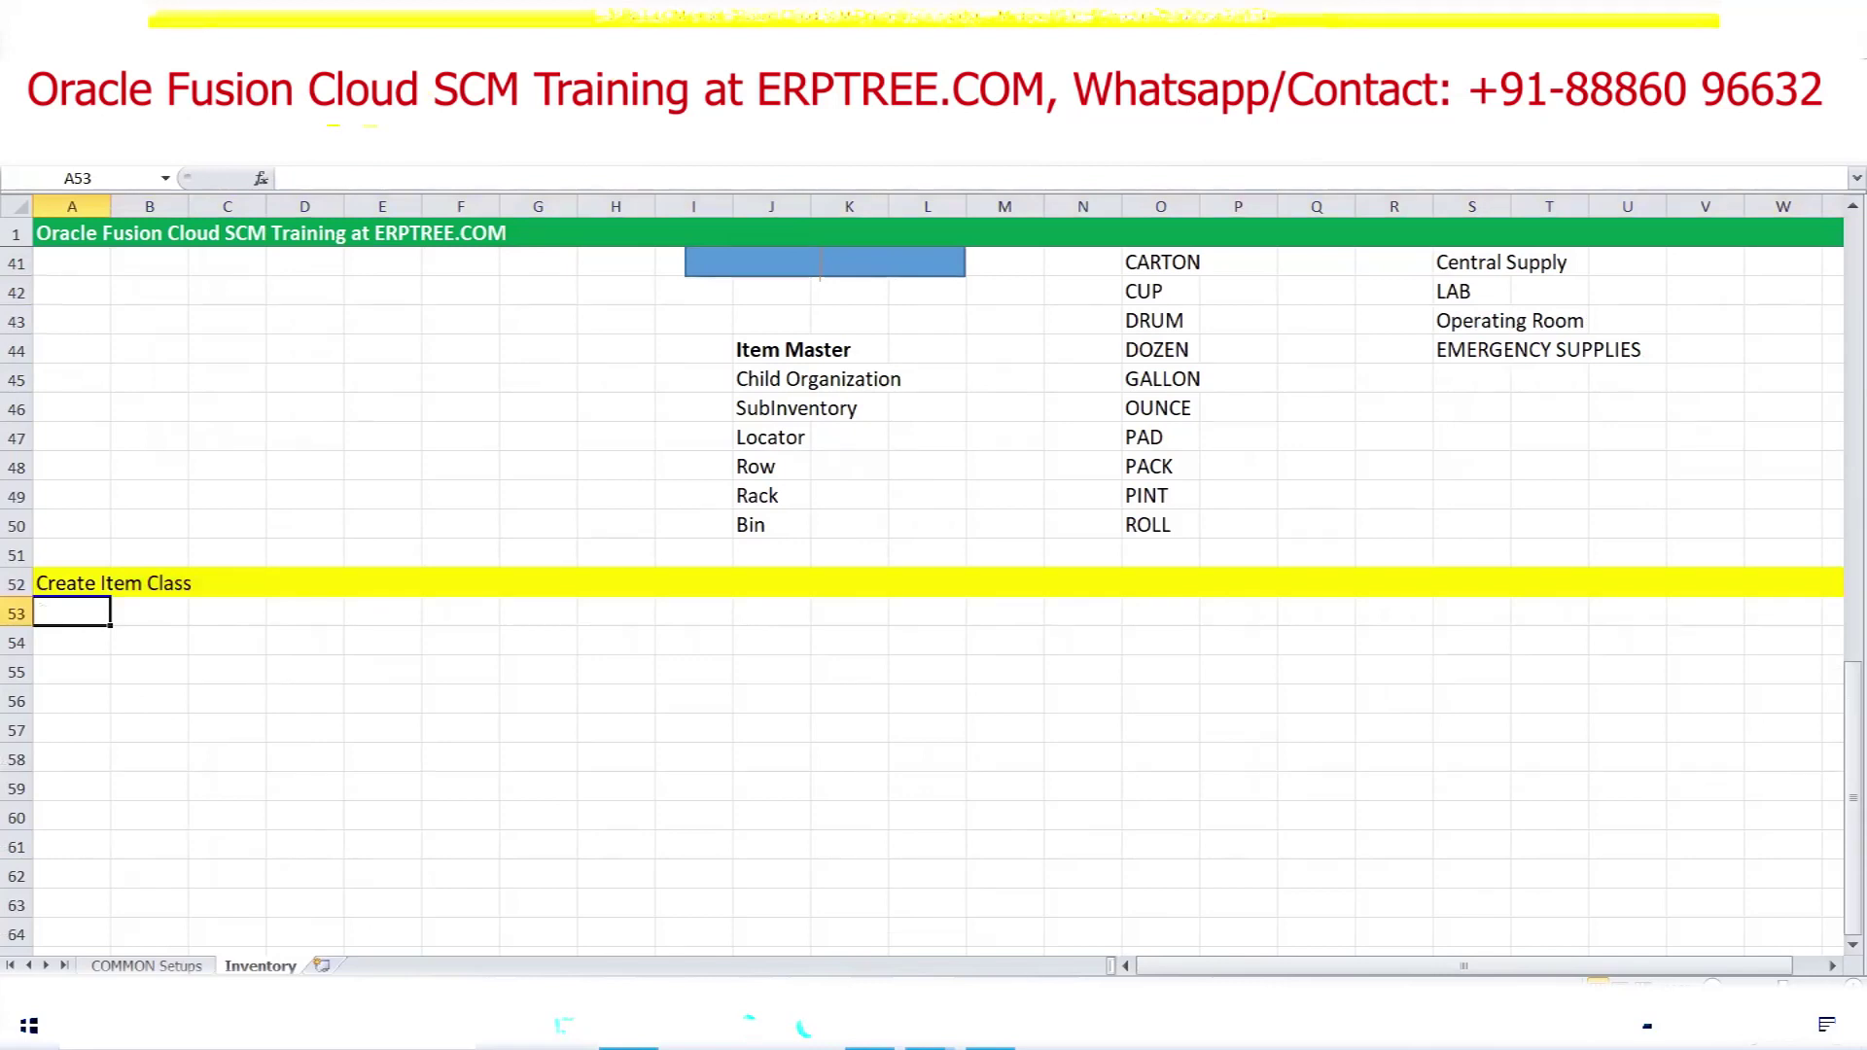
text(Create Items)
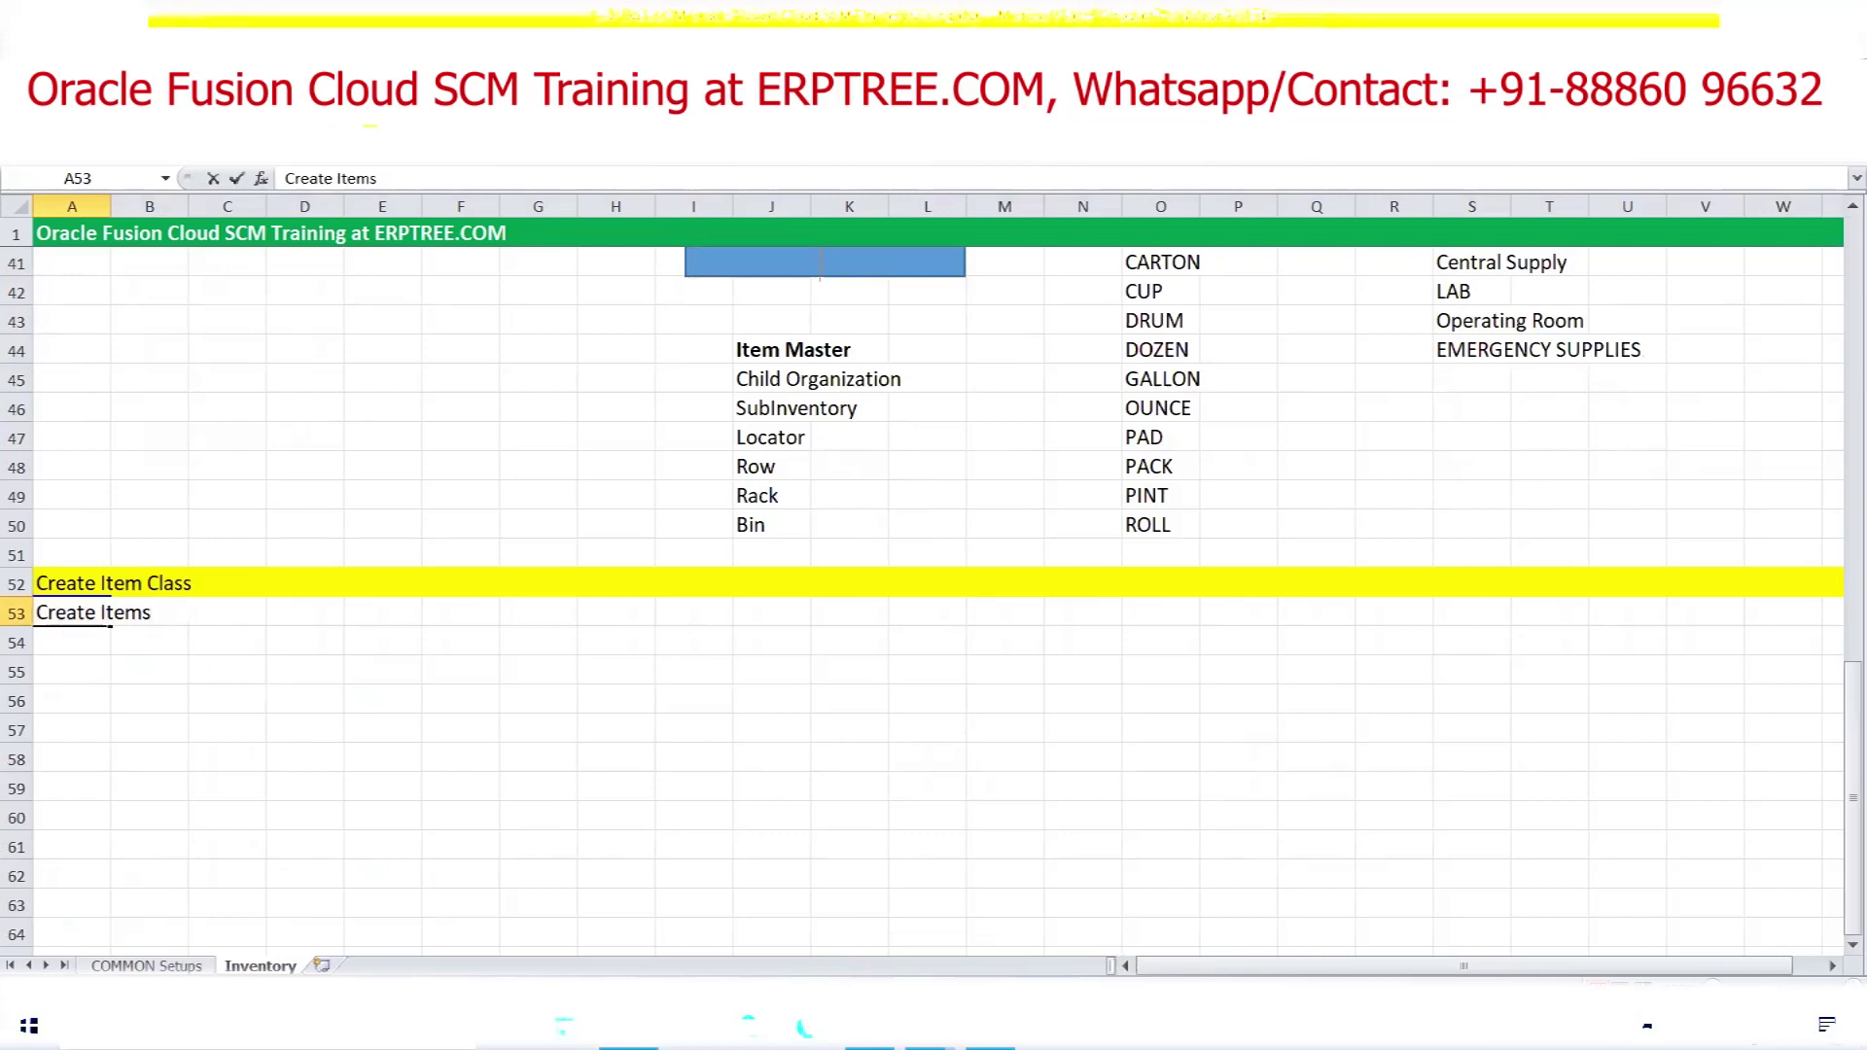
key(Return)
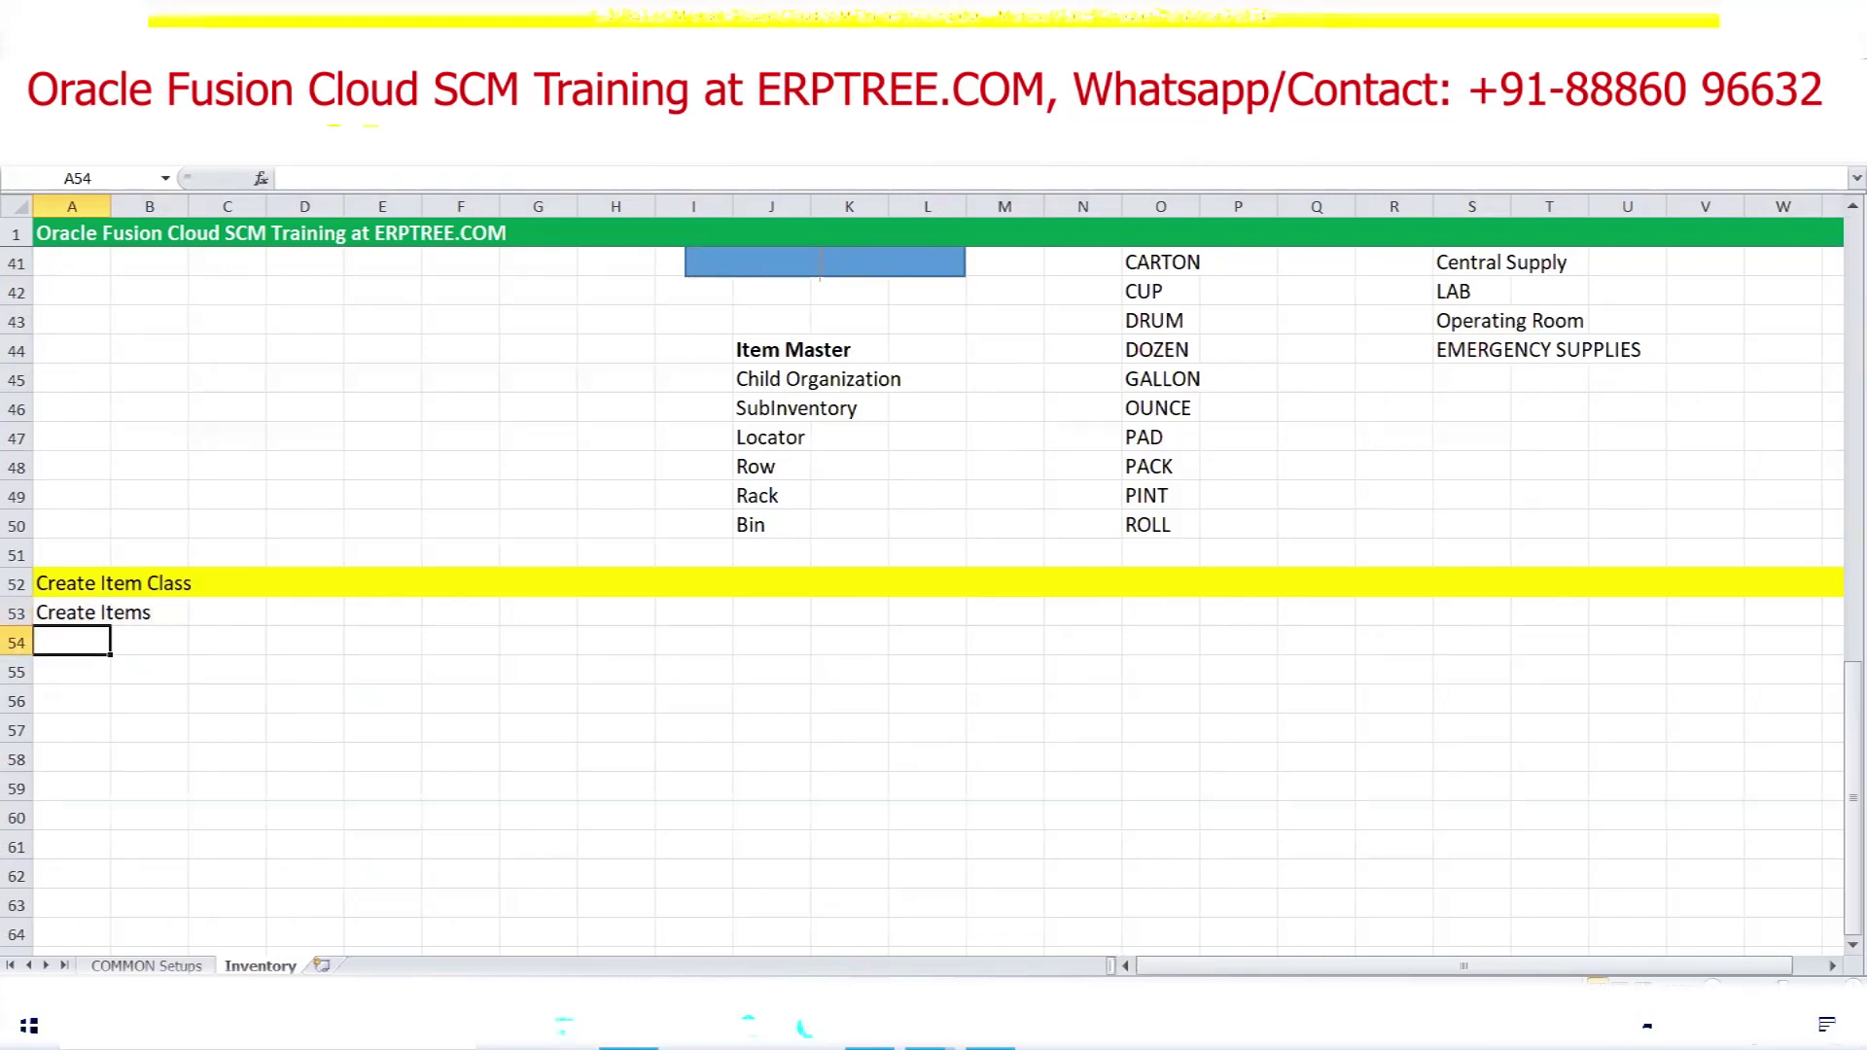
text(Item Number Generaation)
key(BackSpace)
key(BackSpace)
key(BackSpace)
key(BackSpace)
key(BackSpace)
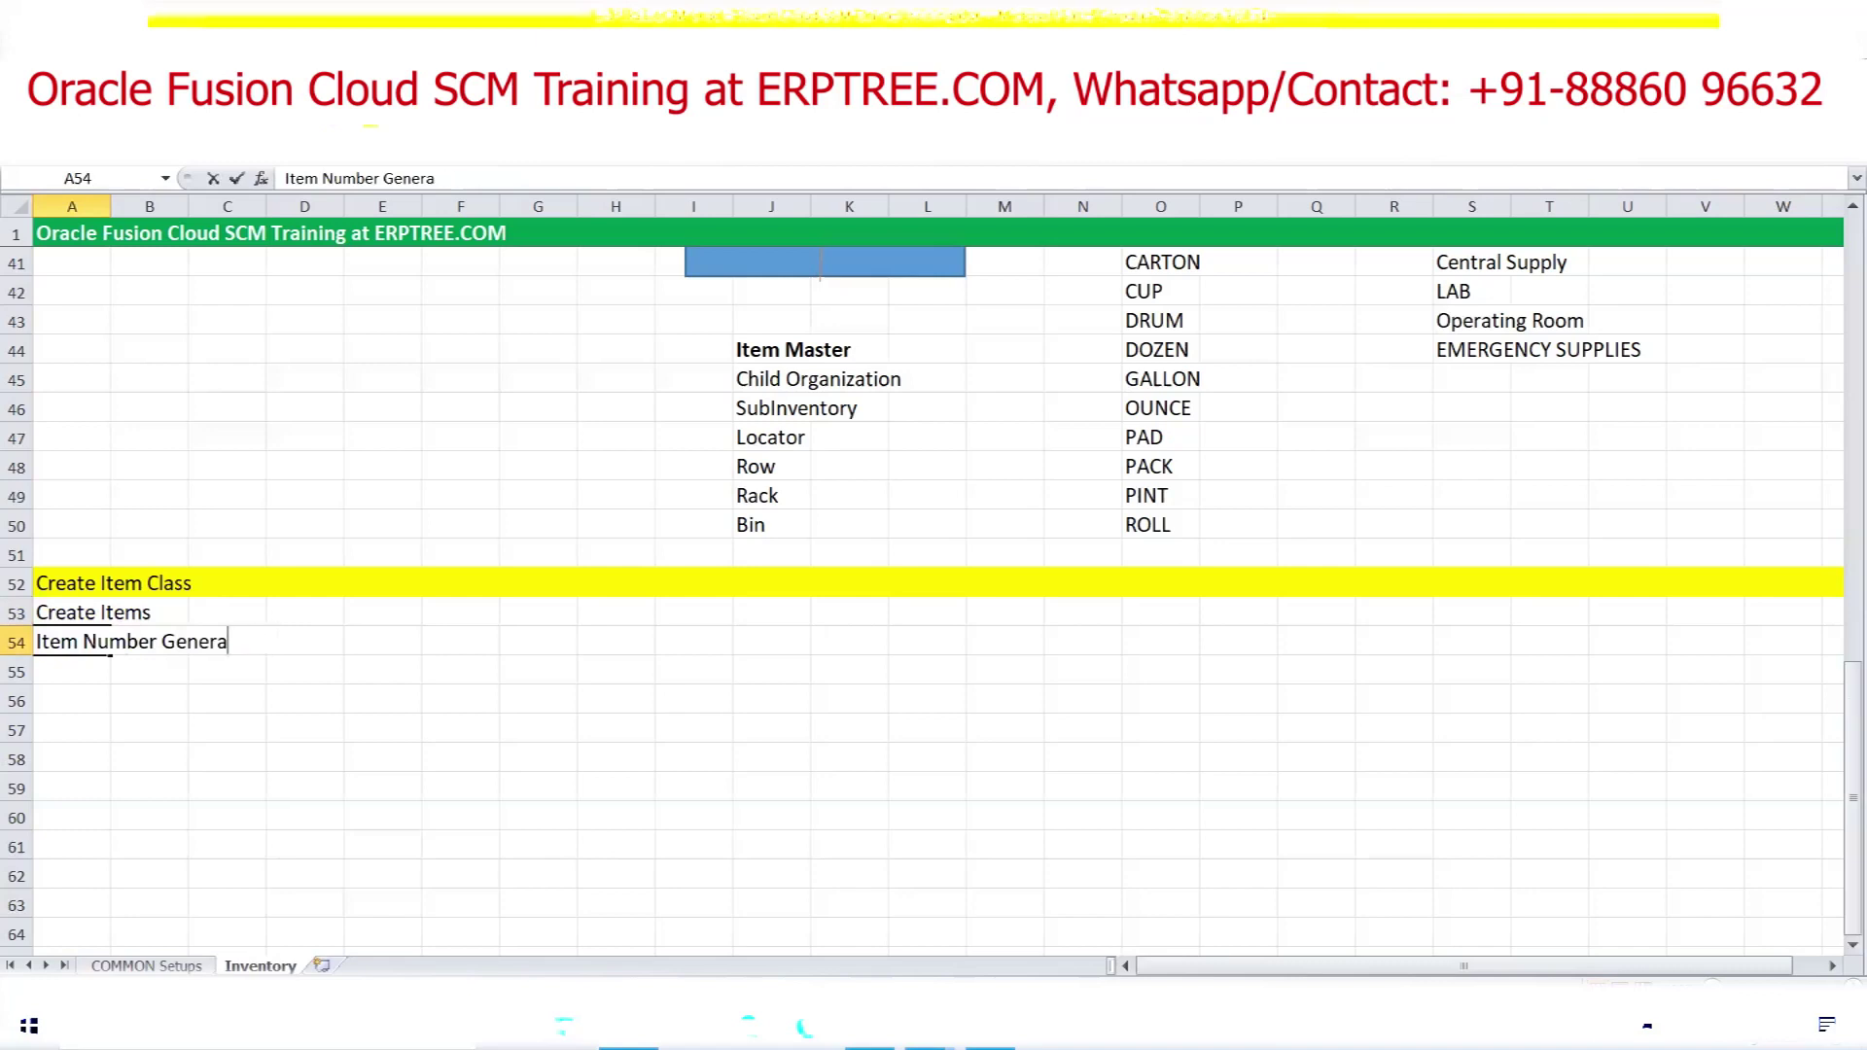
text(tion)
key(ctrl+s)
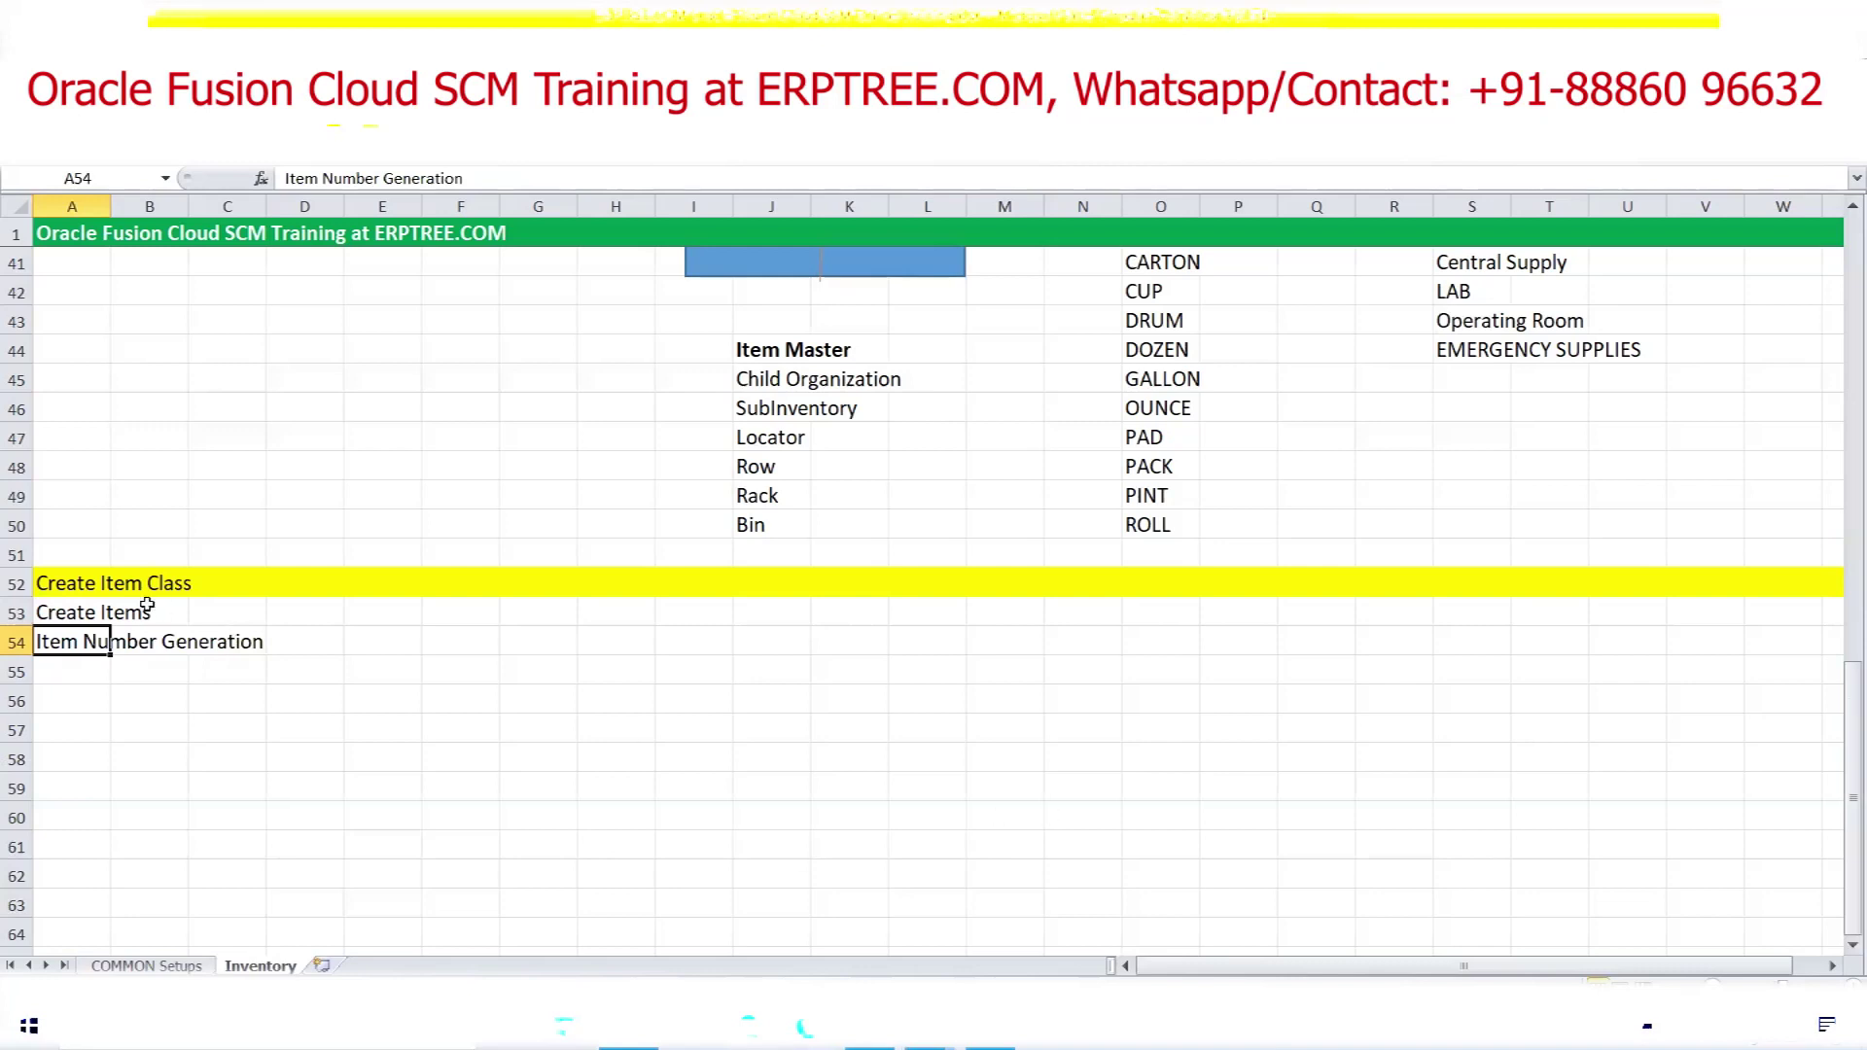
drag(91, 583, 192, 585)
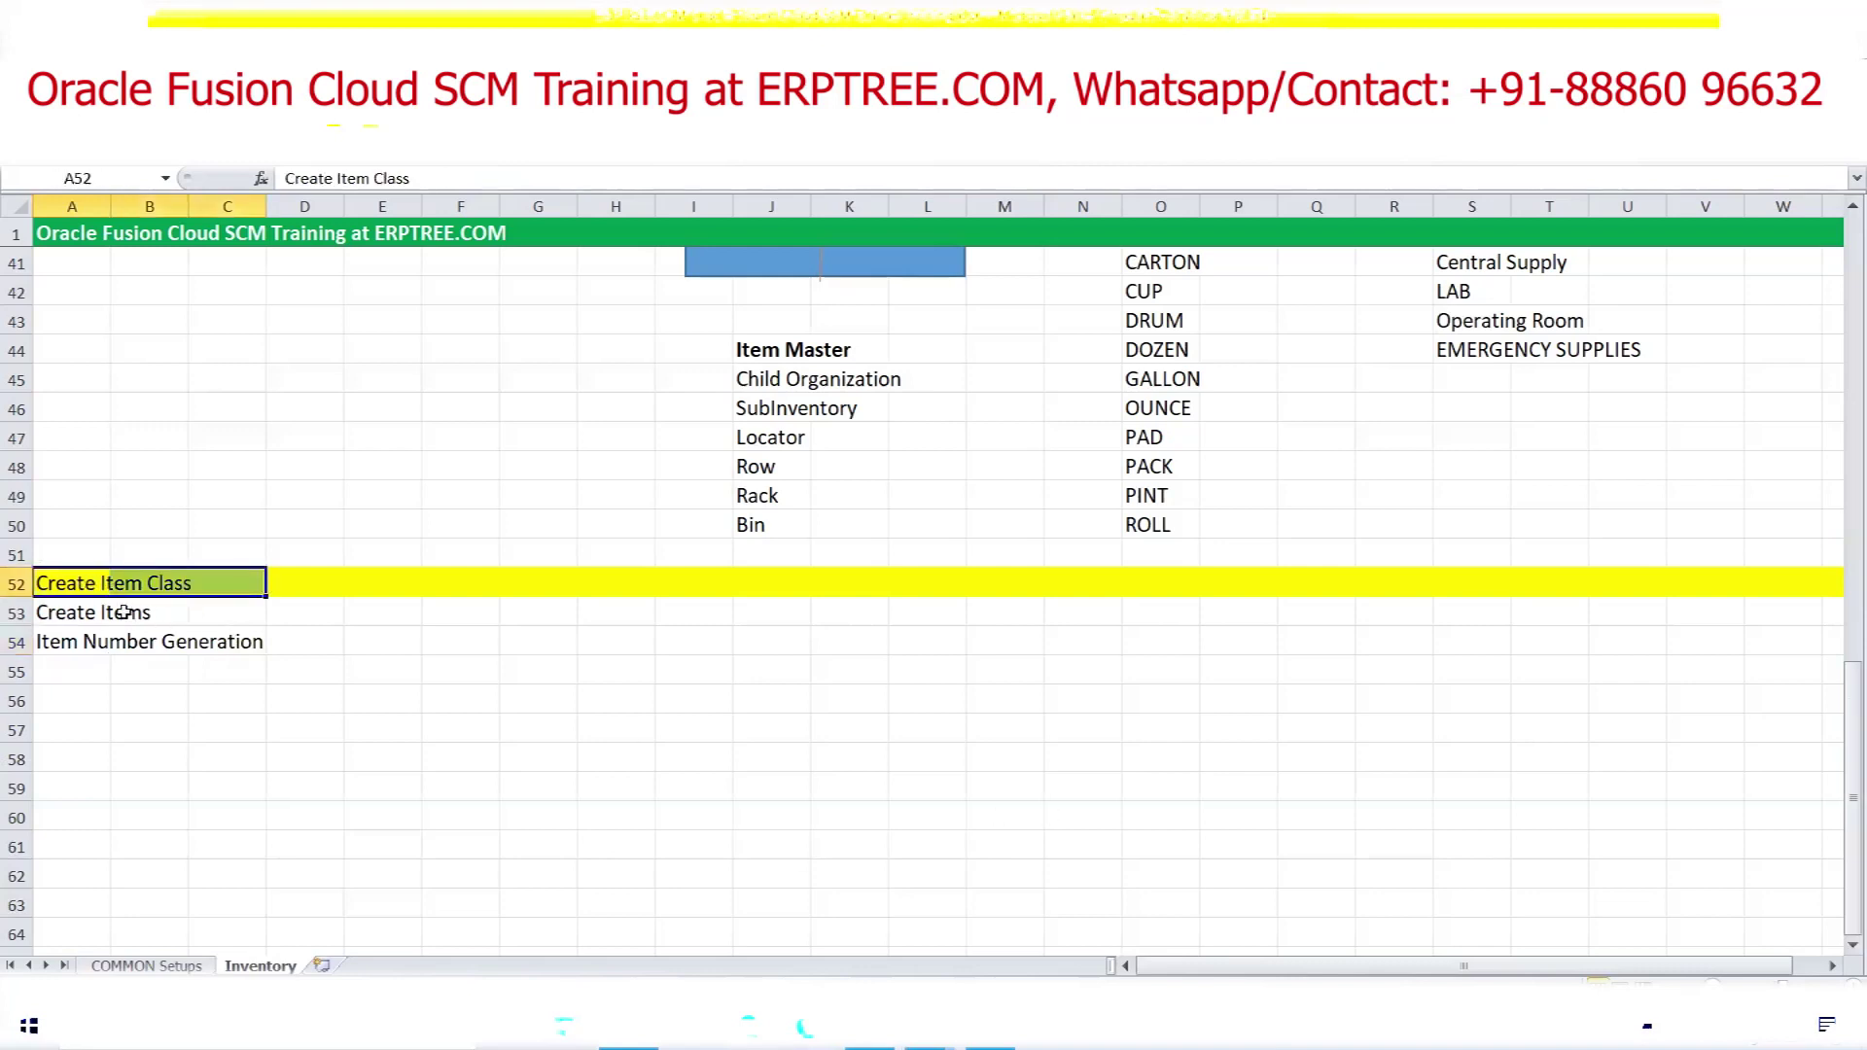
drag(83, 613, 130, 622)
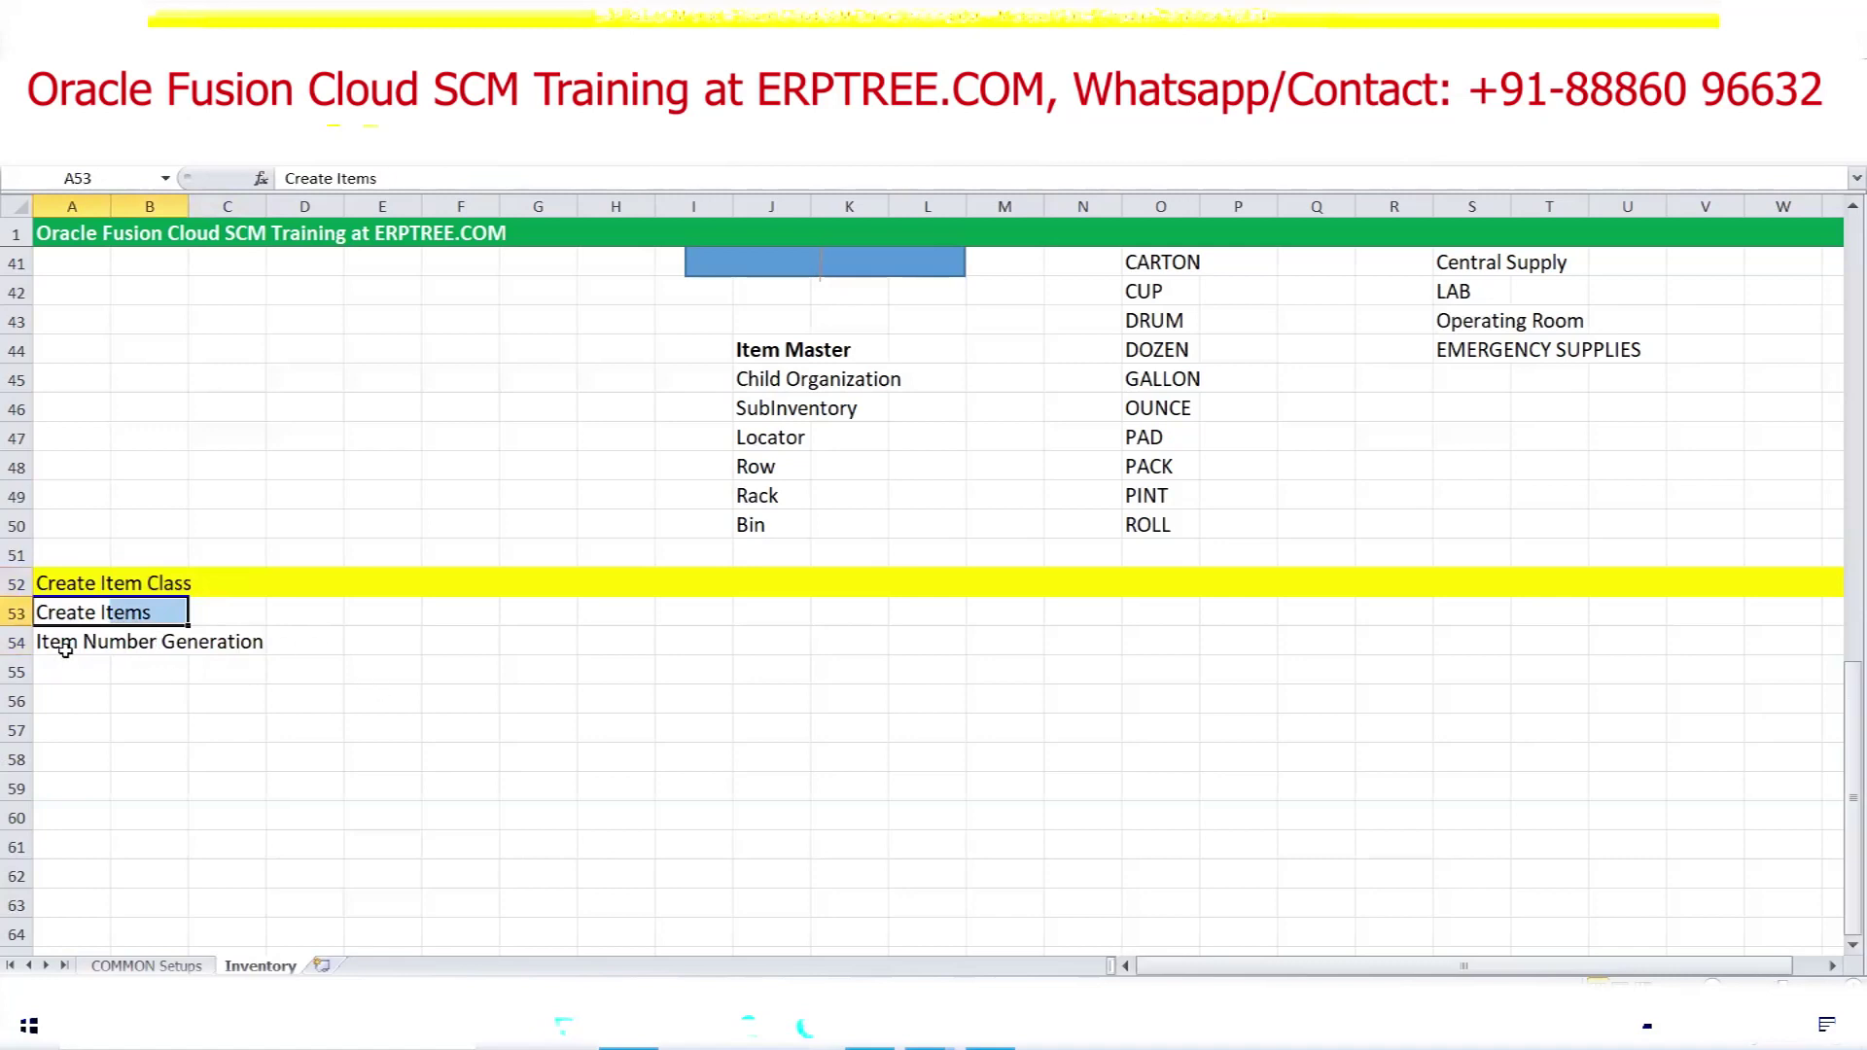
drag(65, 650, 229, 648)
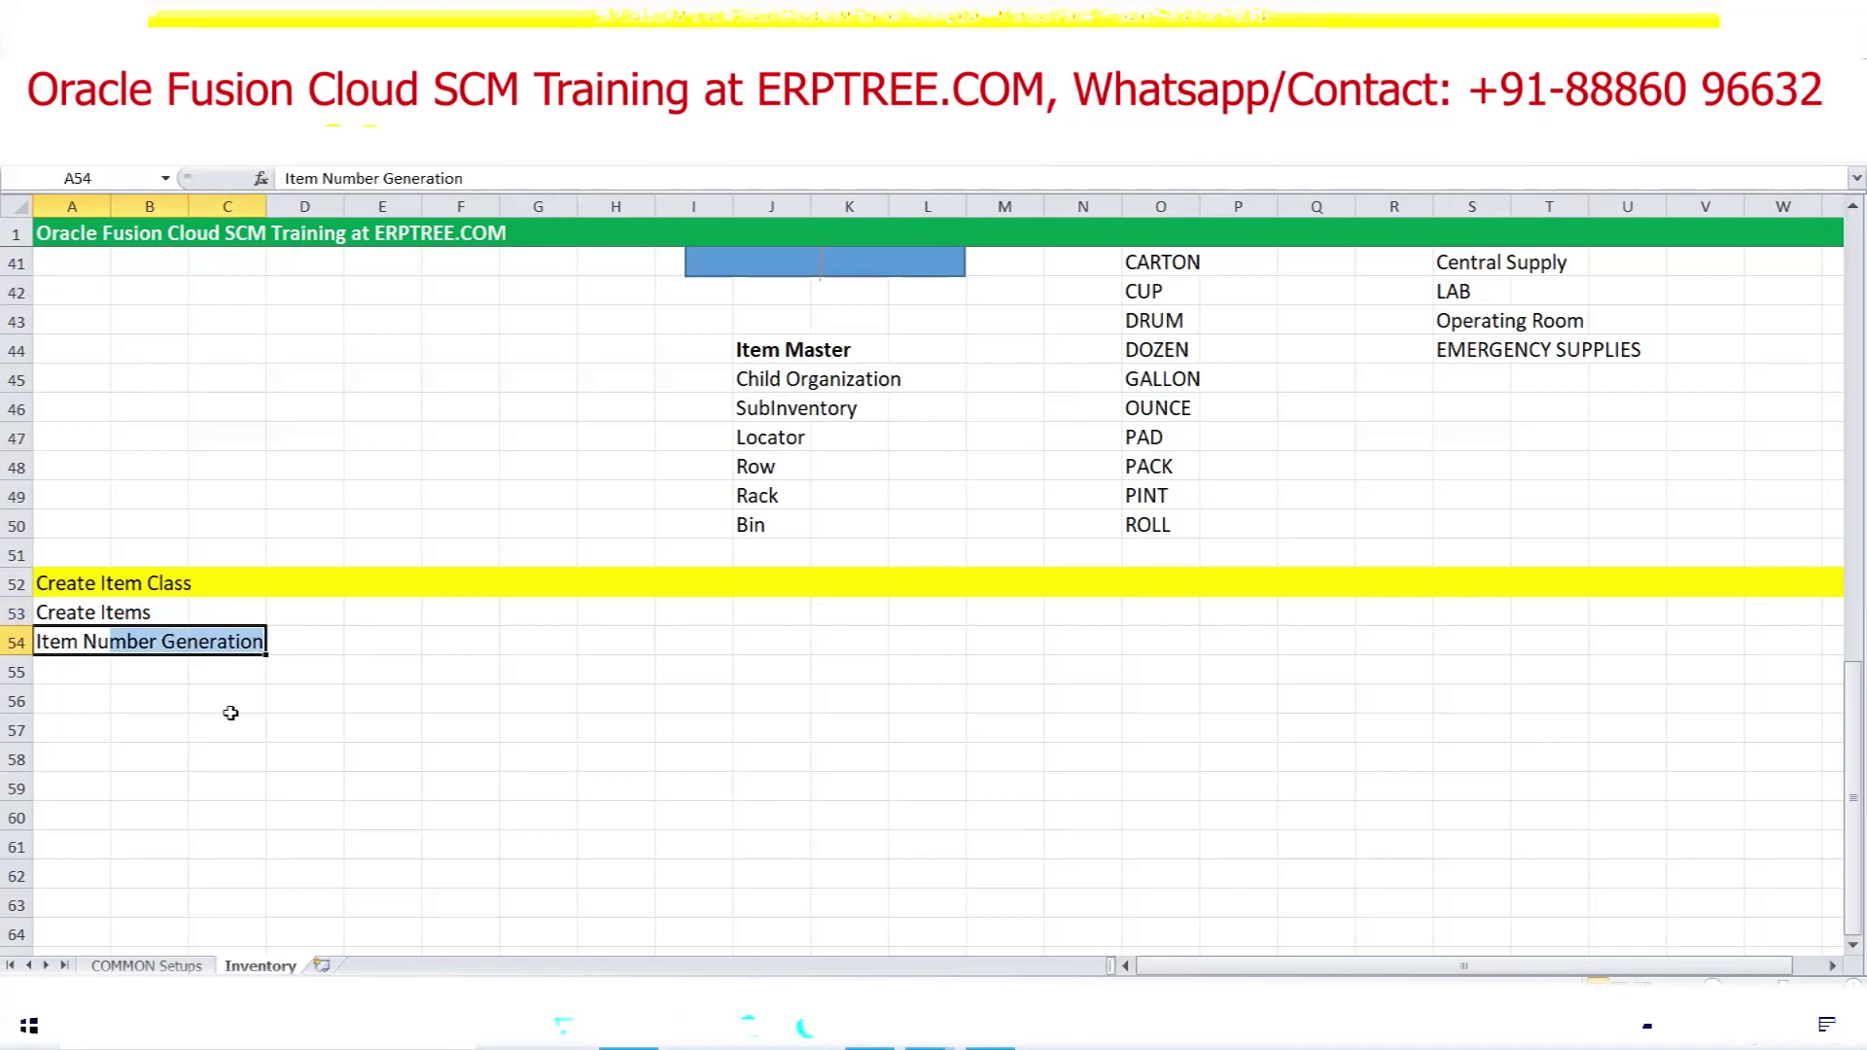
click(94, 668)
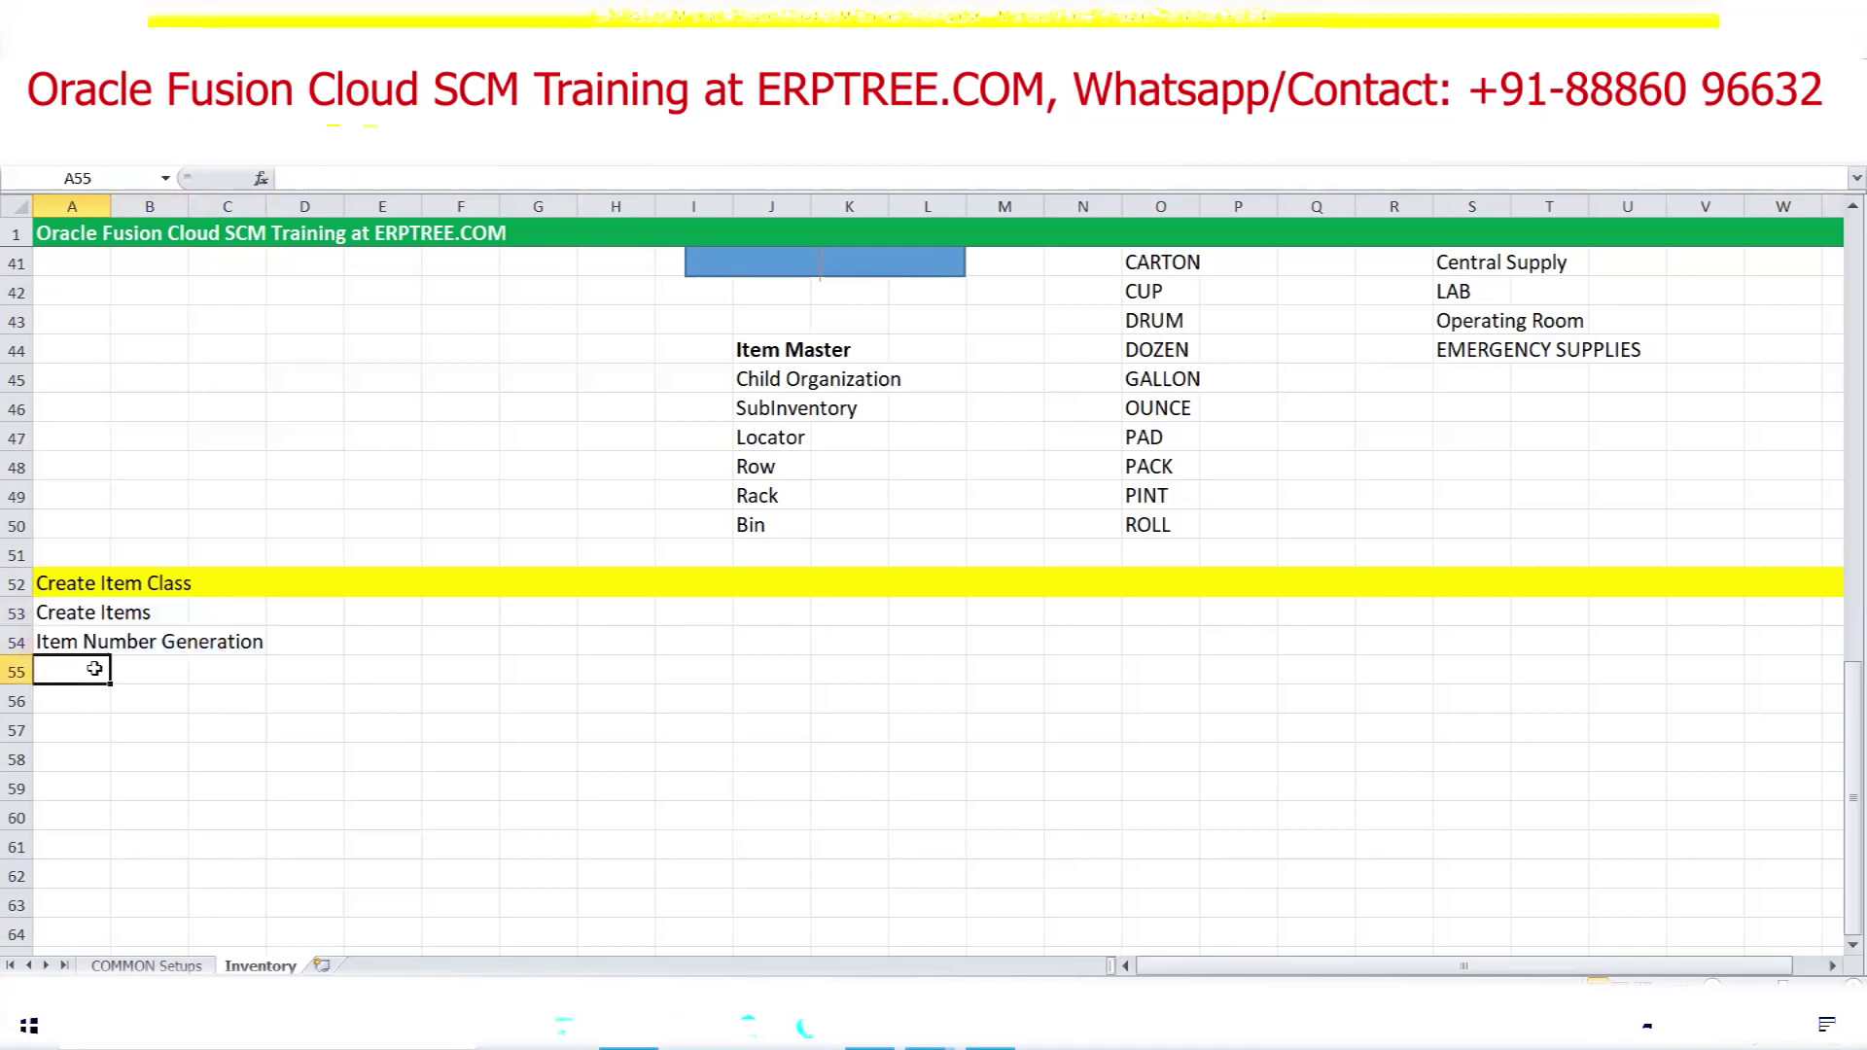
drag(75, 583, 161, 583)
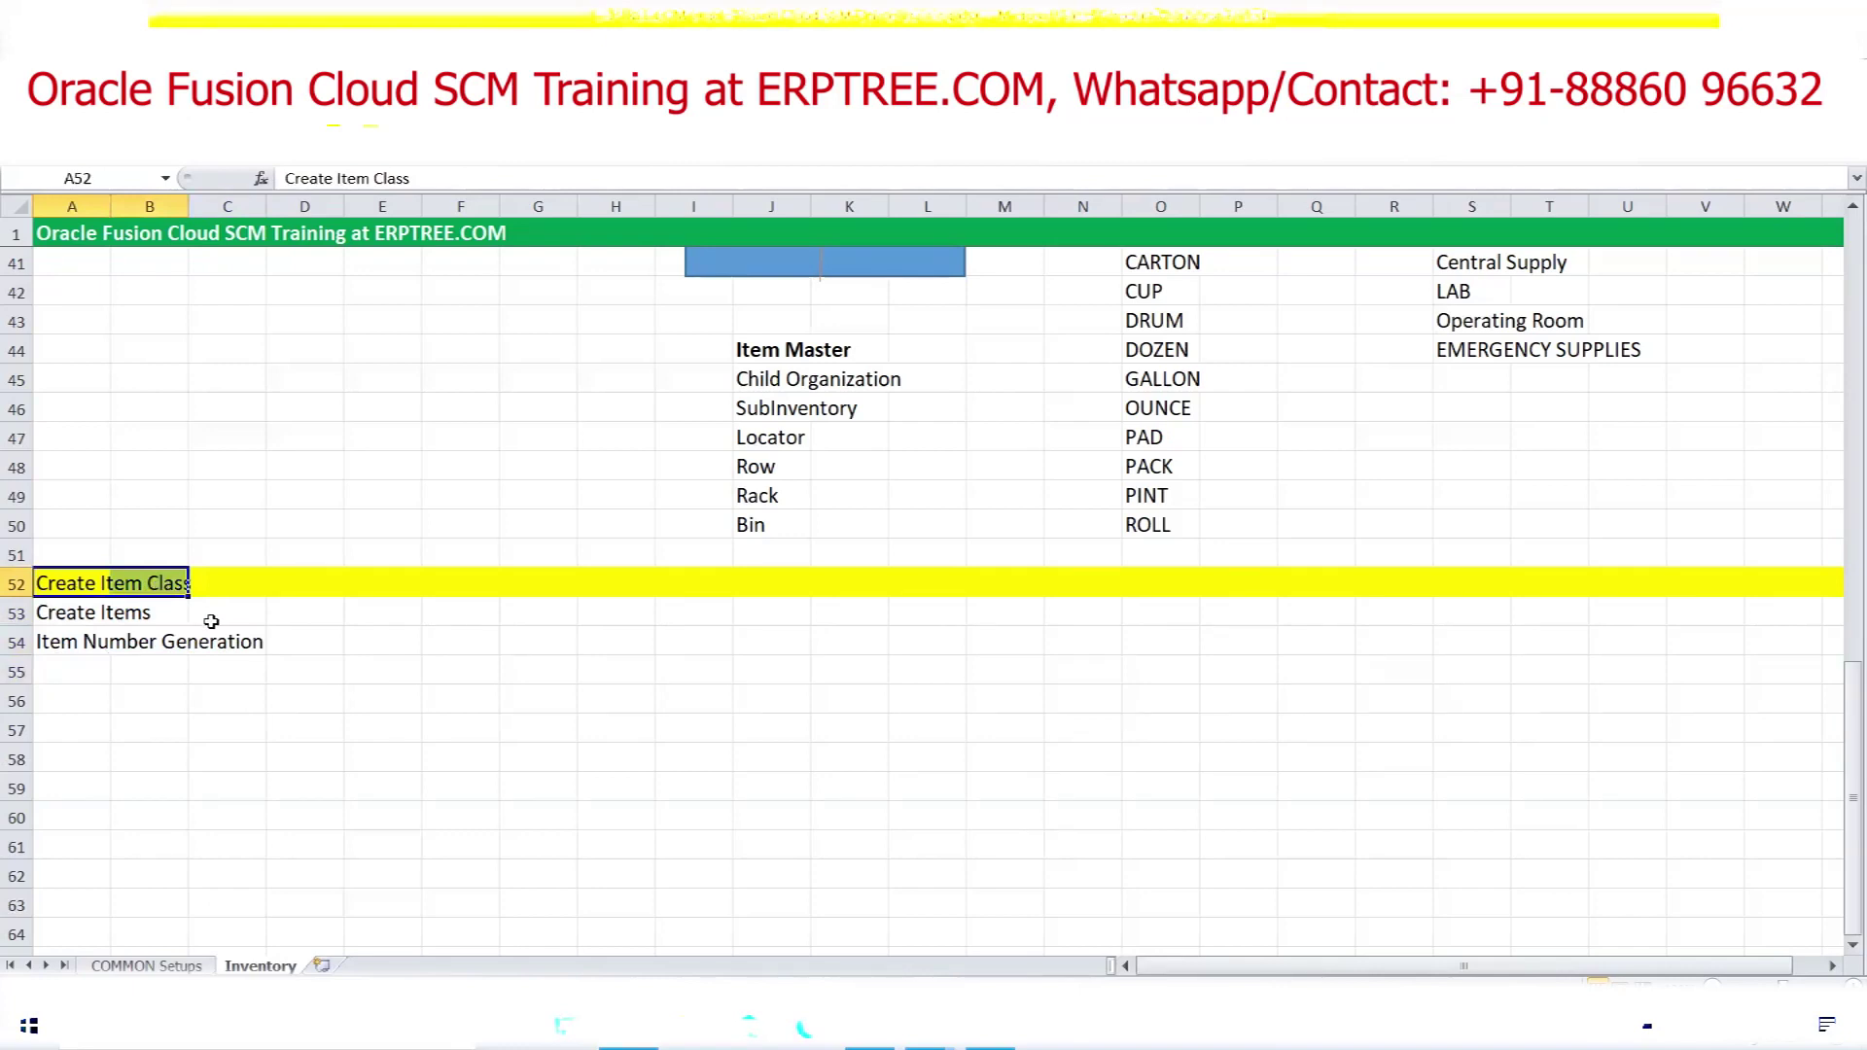
Enter the note Which Item Master Organization can create Items using this Item Class in cell A55
click(78, 674)
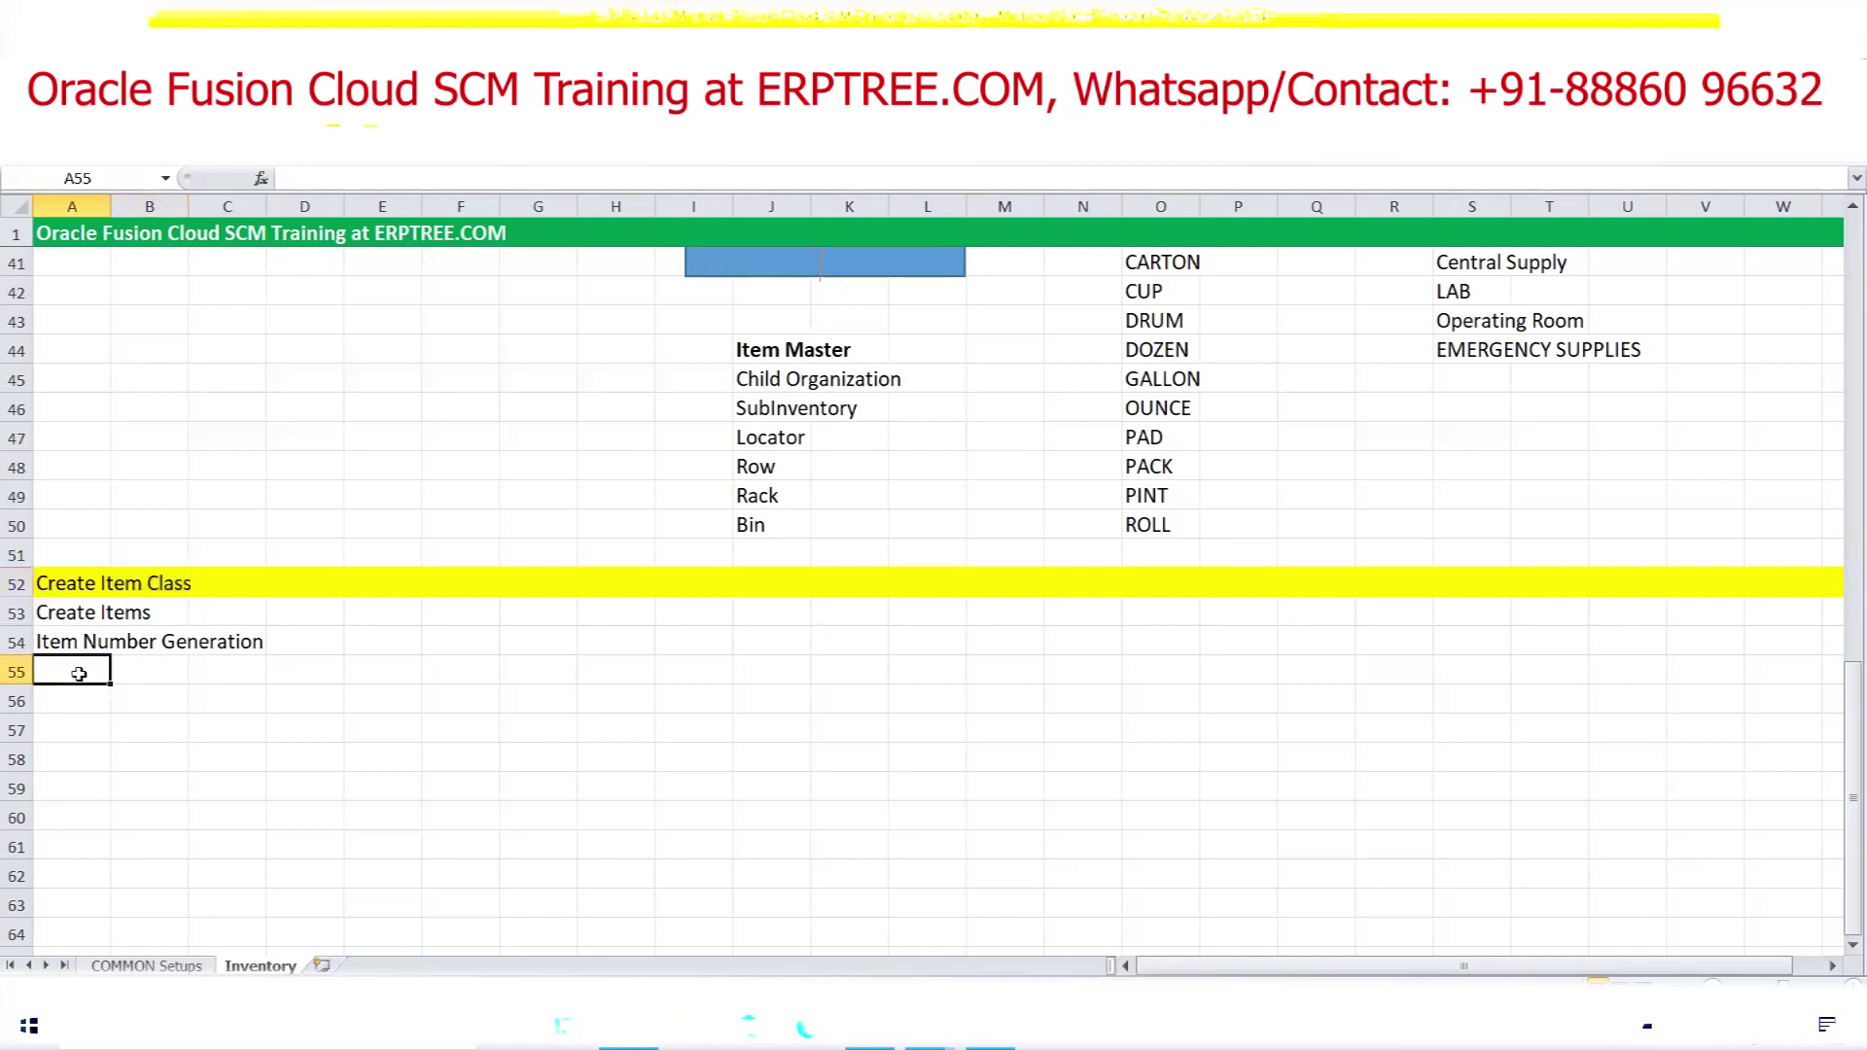
text(Whi)
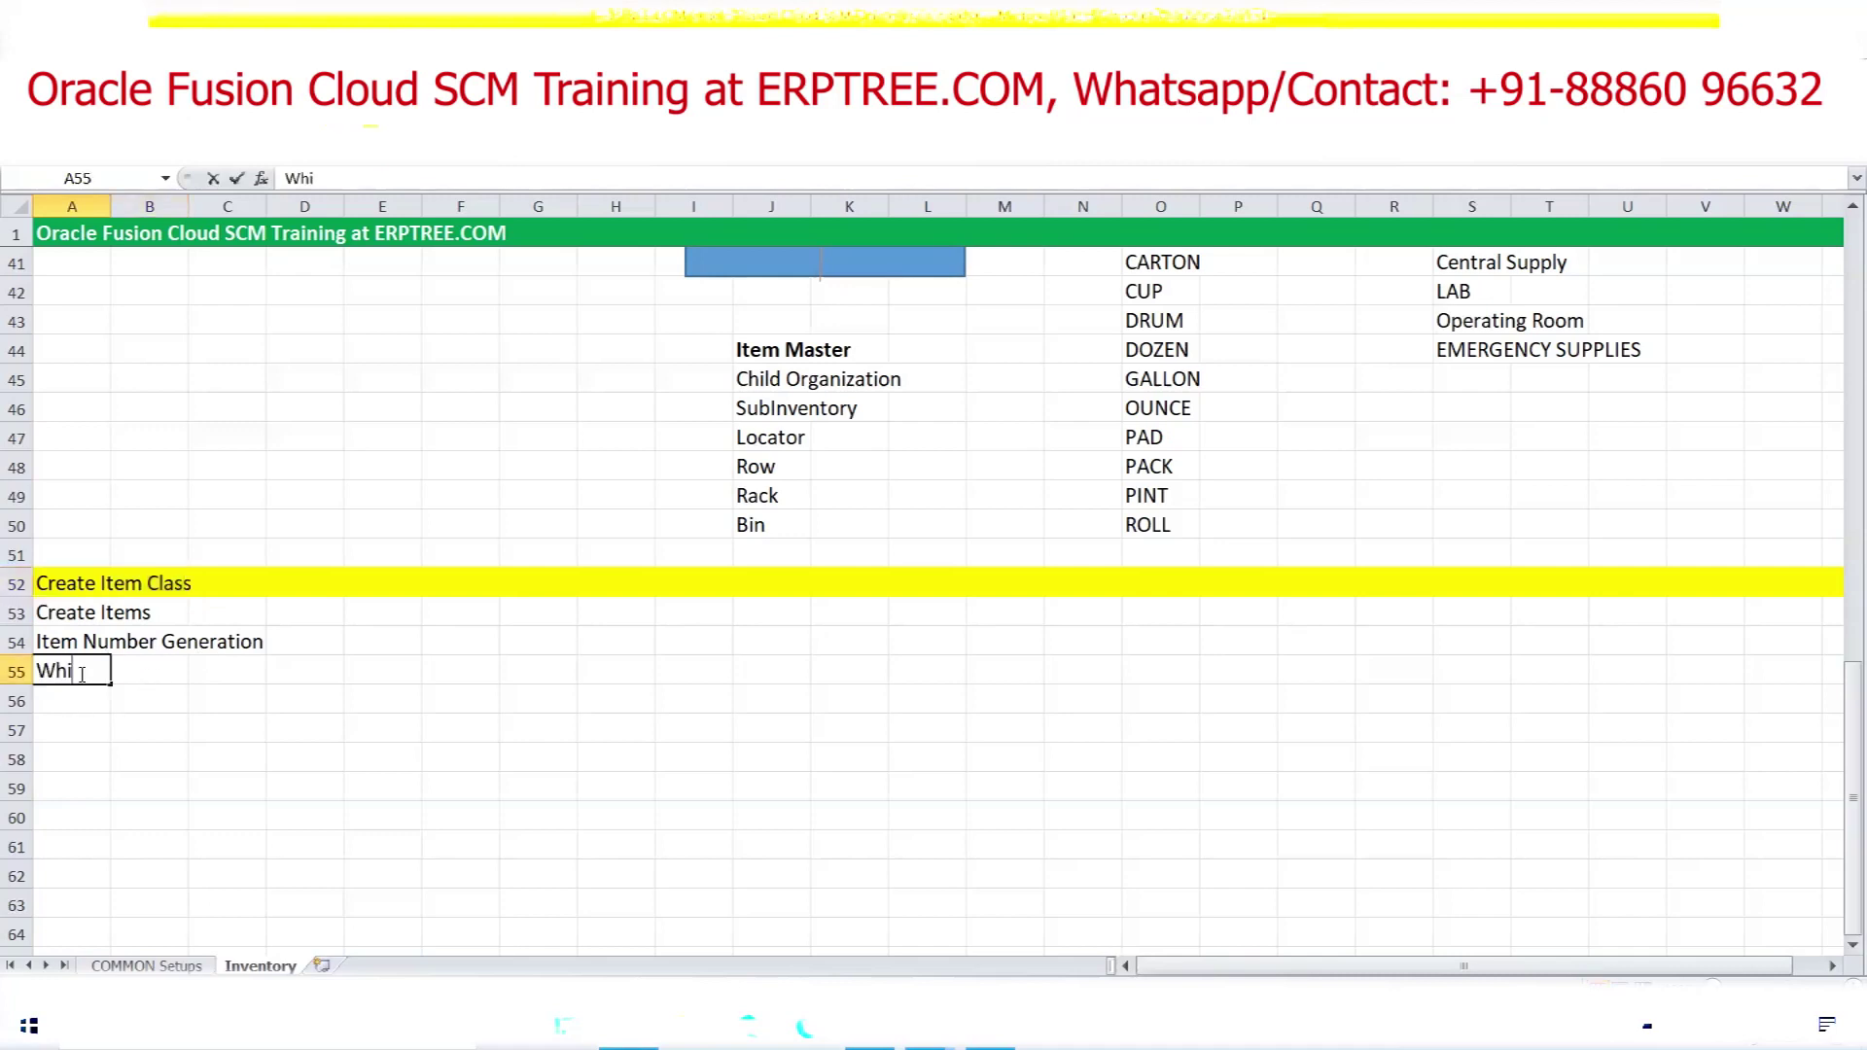
text(ch I te)
key(BackSpace)
key(BackSpace)
key(BackSpace)
text(T)
key(BackSpace)
text(tem Master )
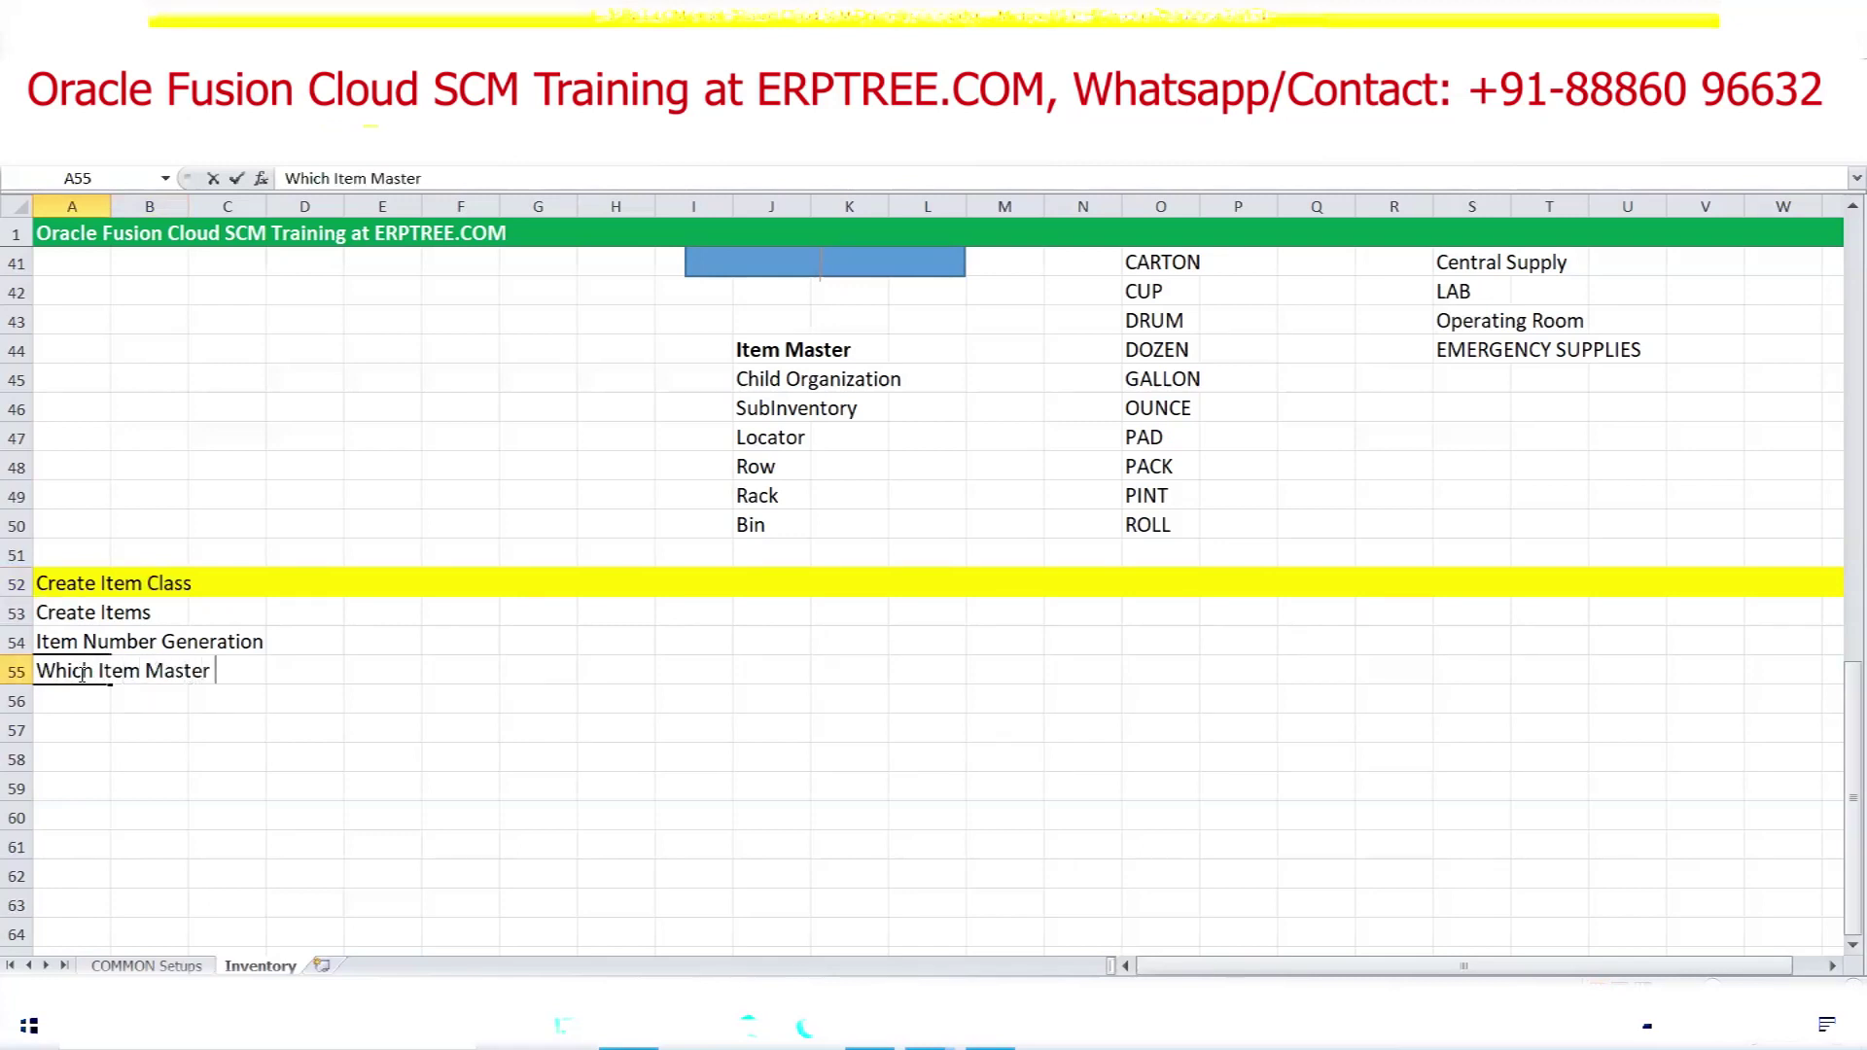
text(Organizat)
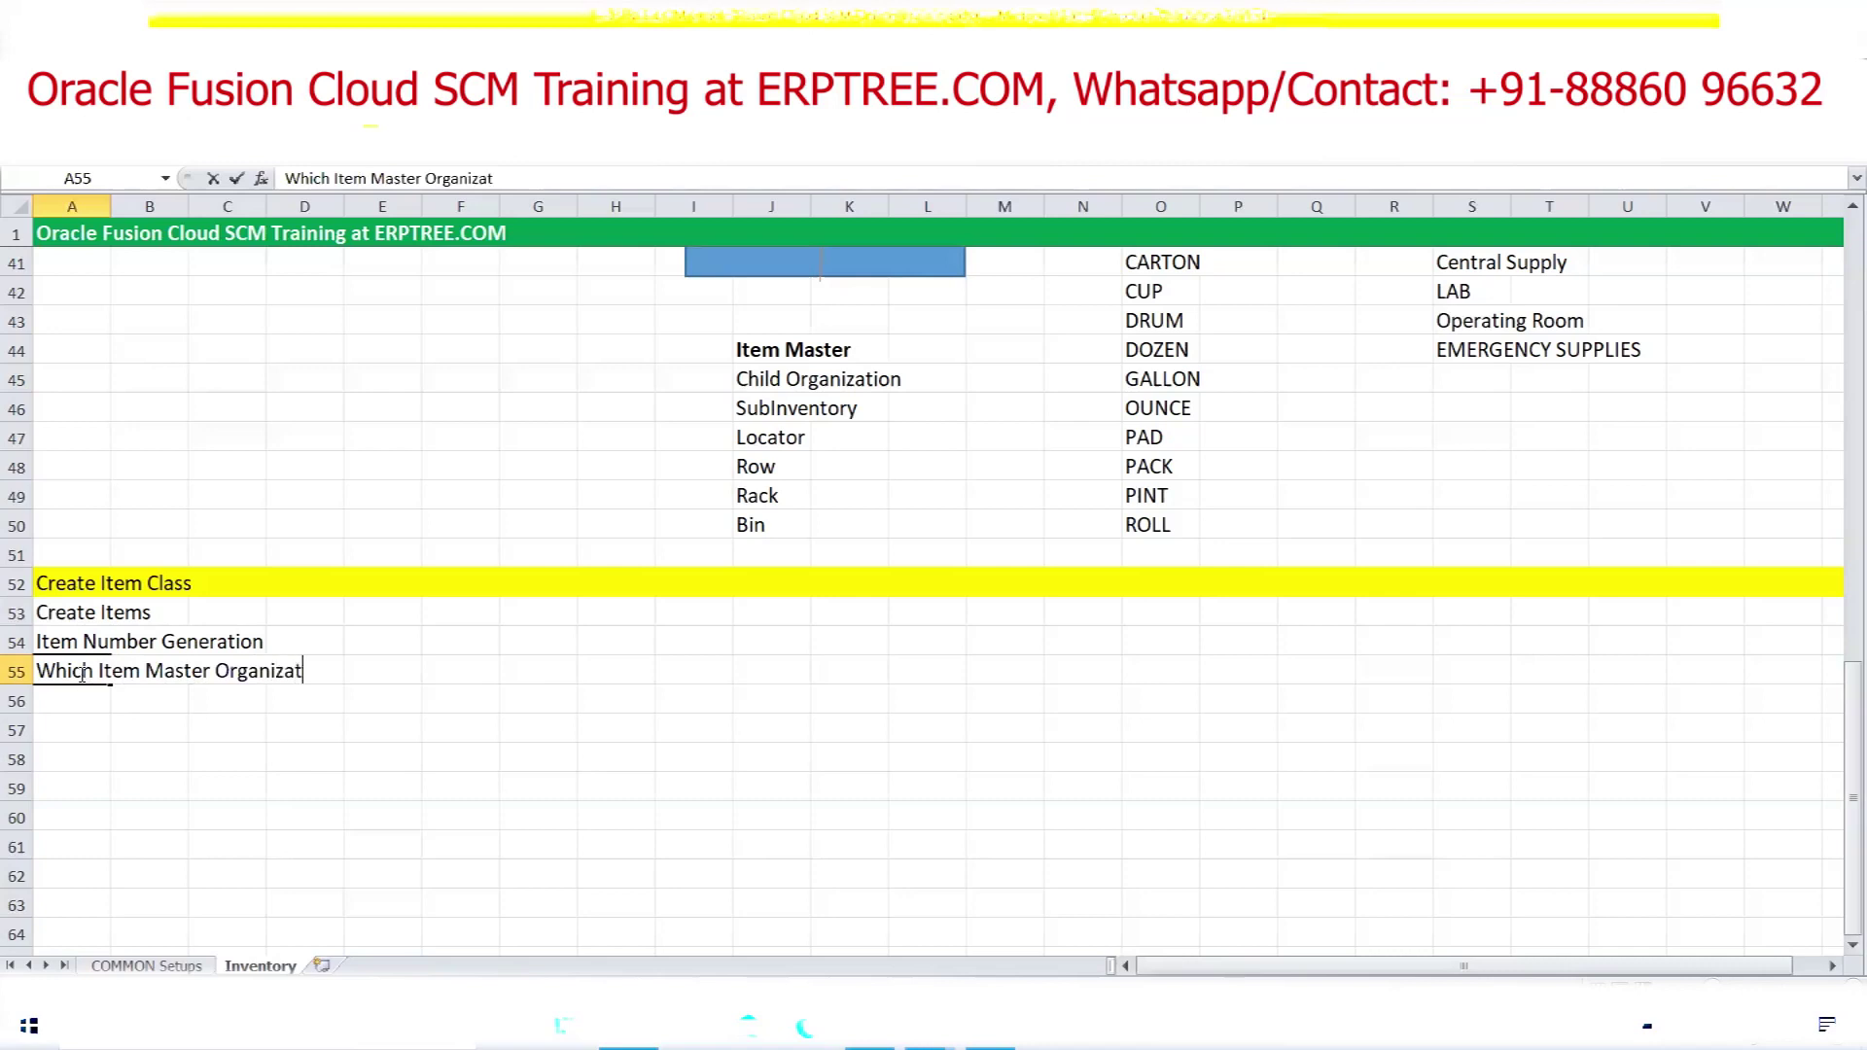
text(ion can cre)
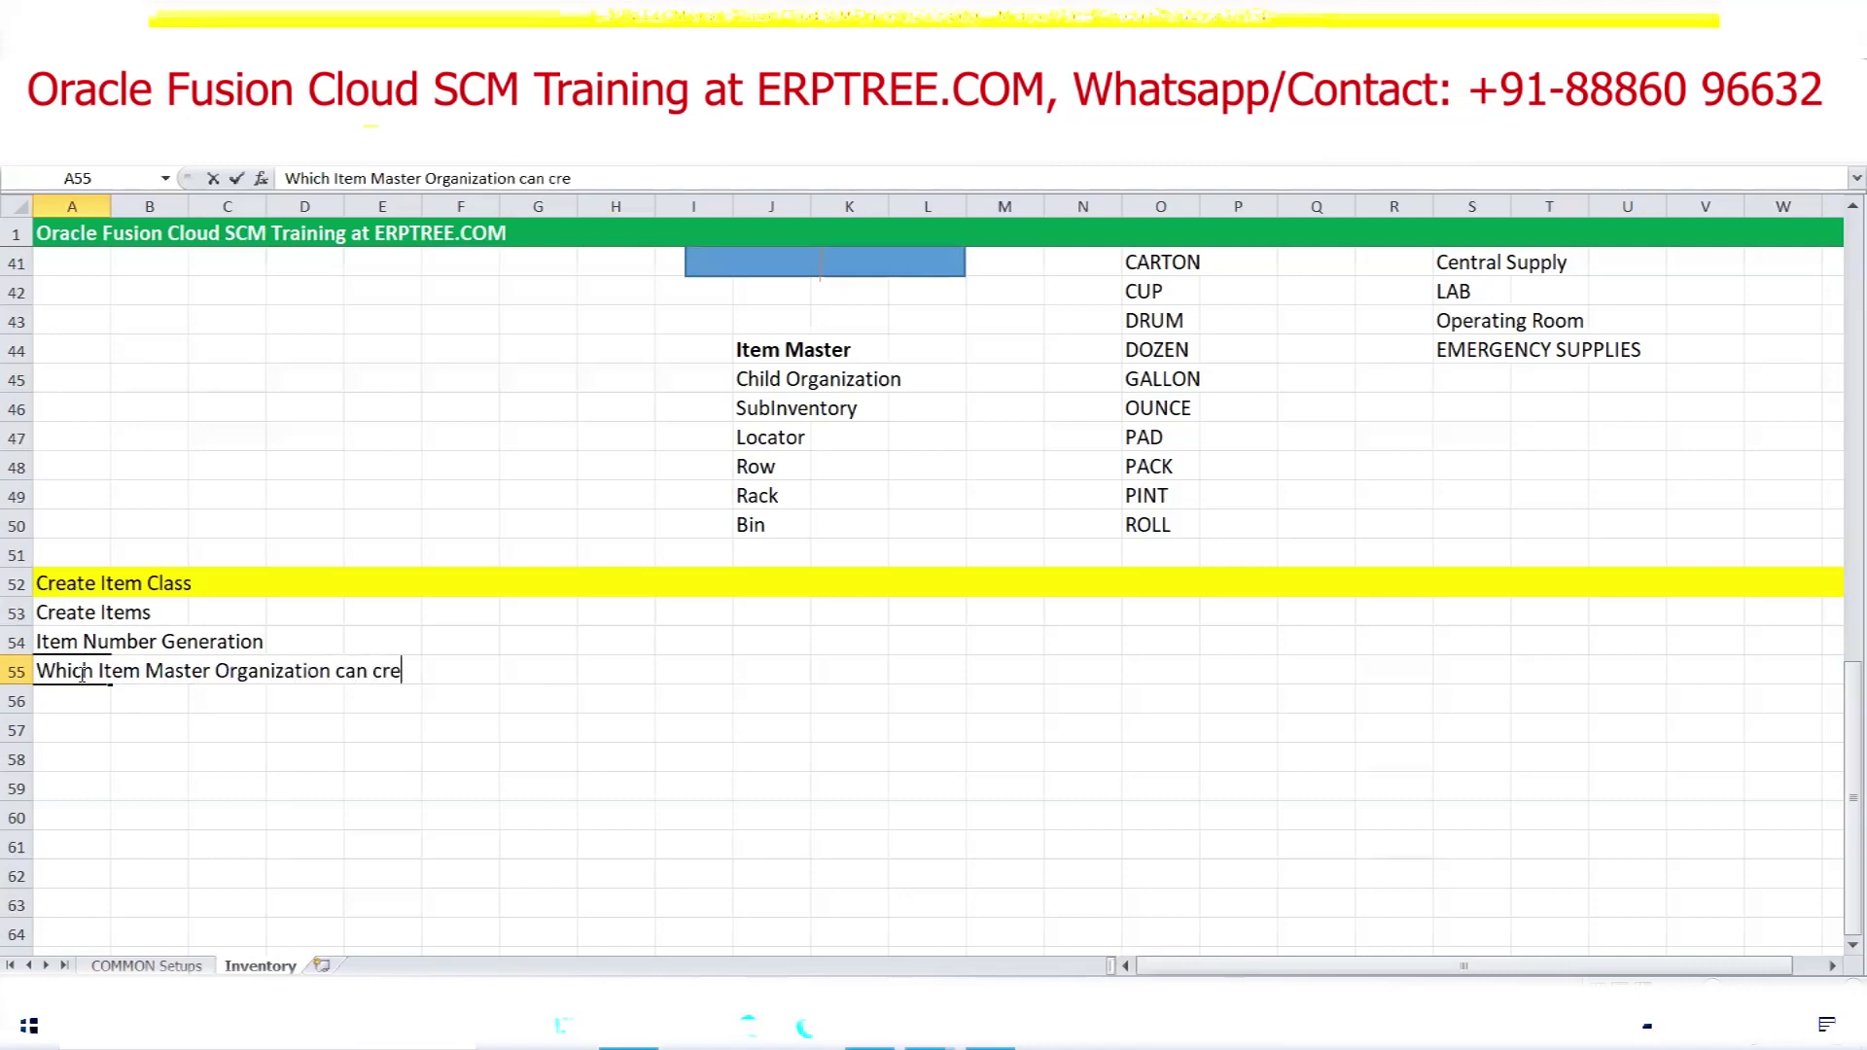
text(ate Items )
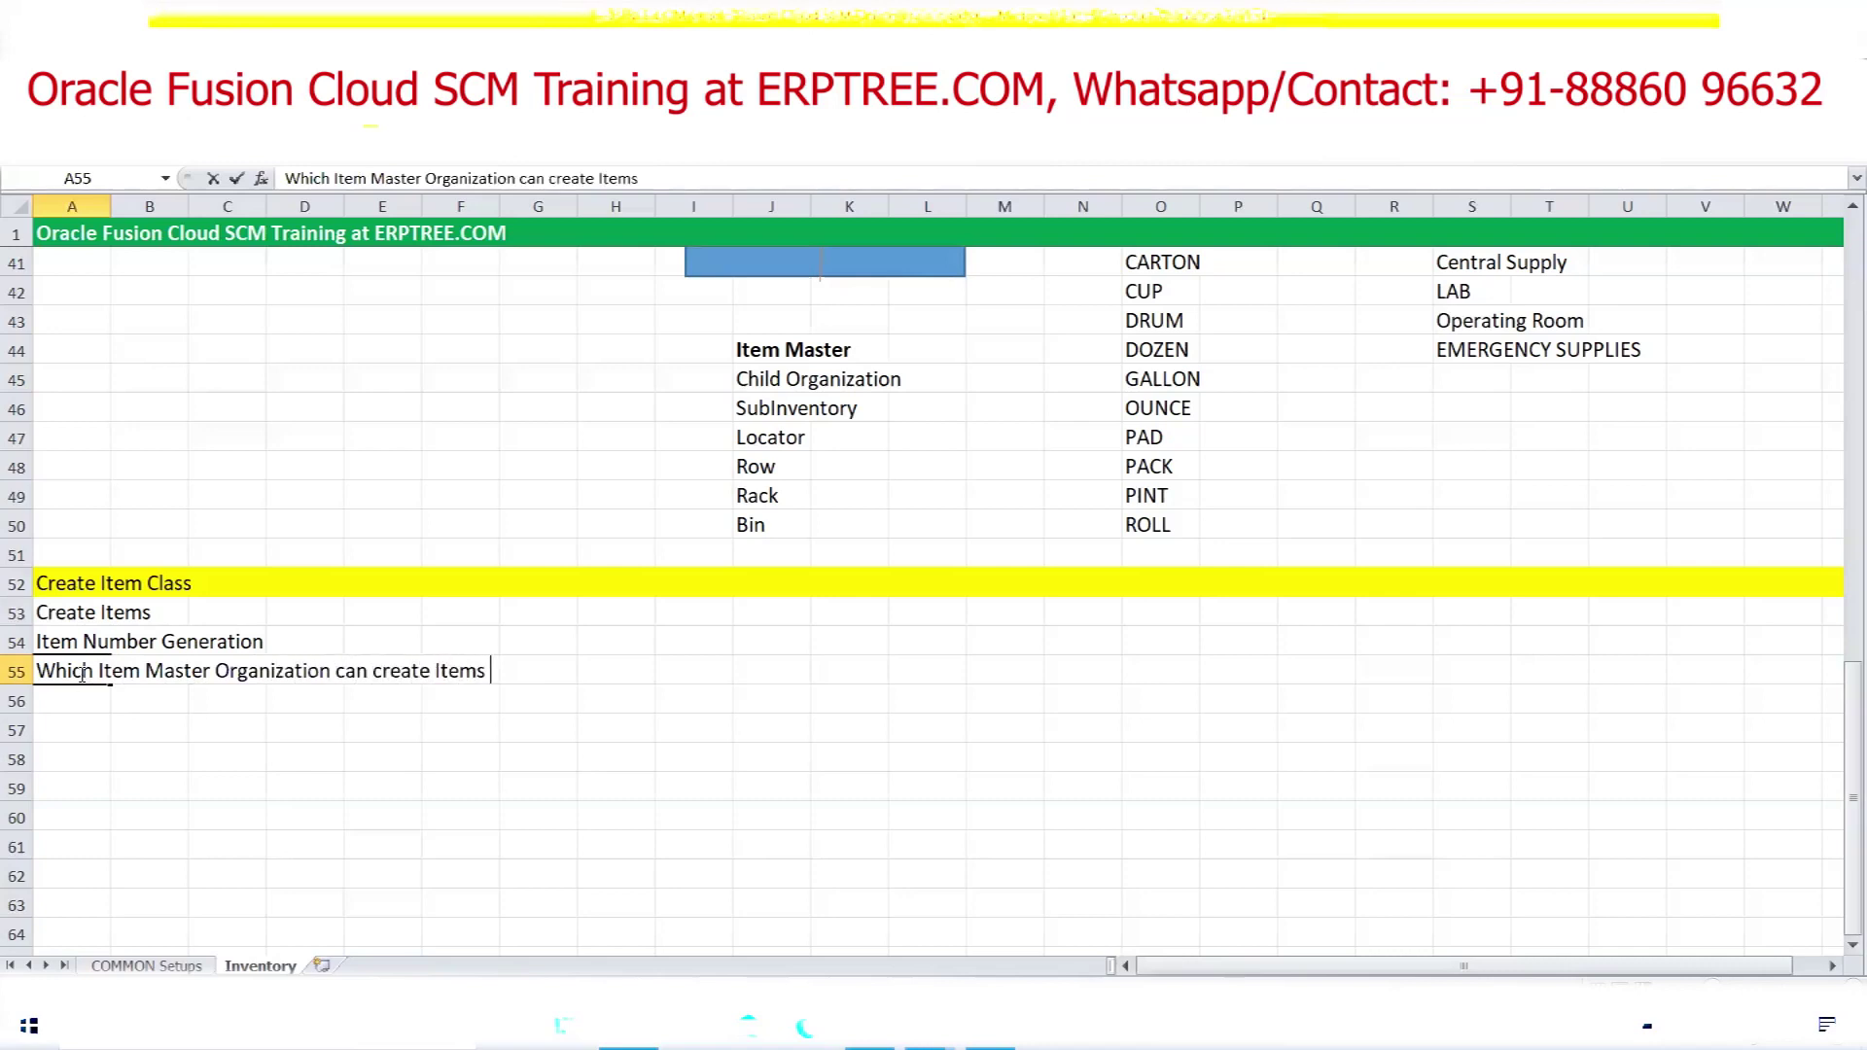
text(using this Item Class)
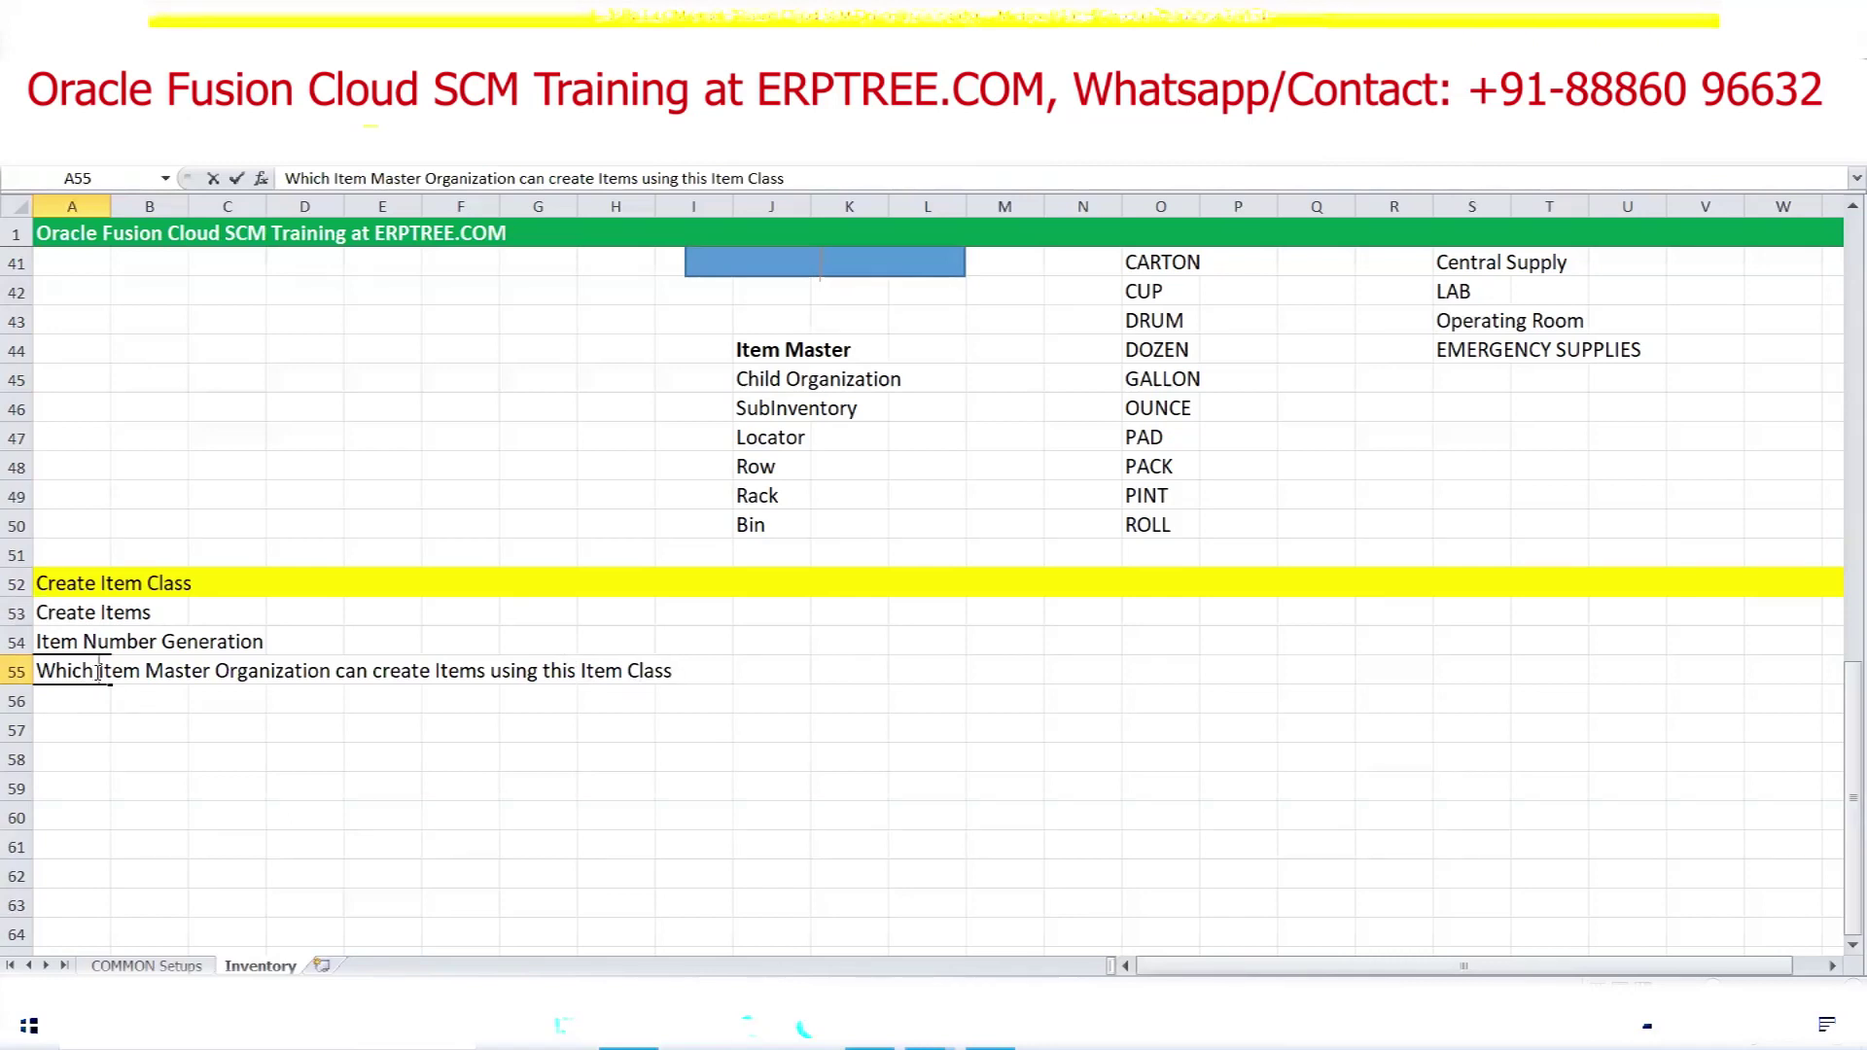
Put double quotation marks around Item Master Organization in the A55 note and commit the entry
click(98, 671)
text(")
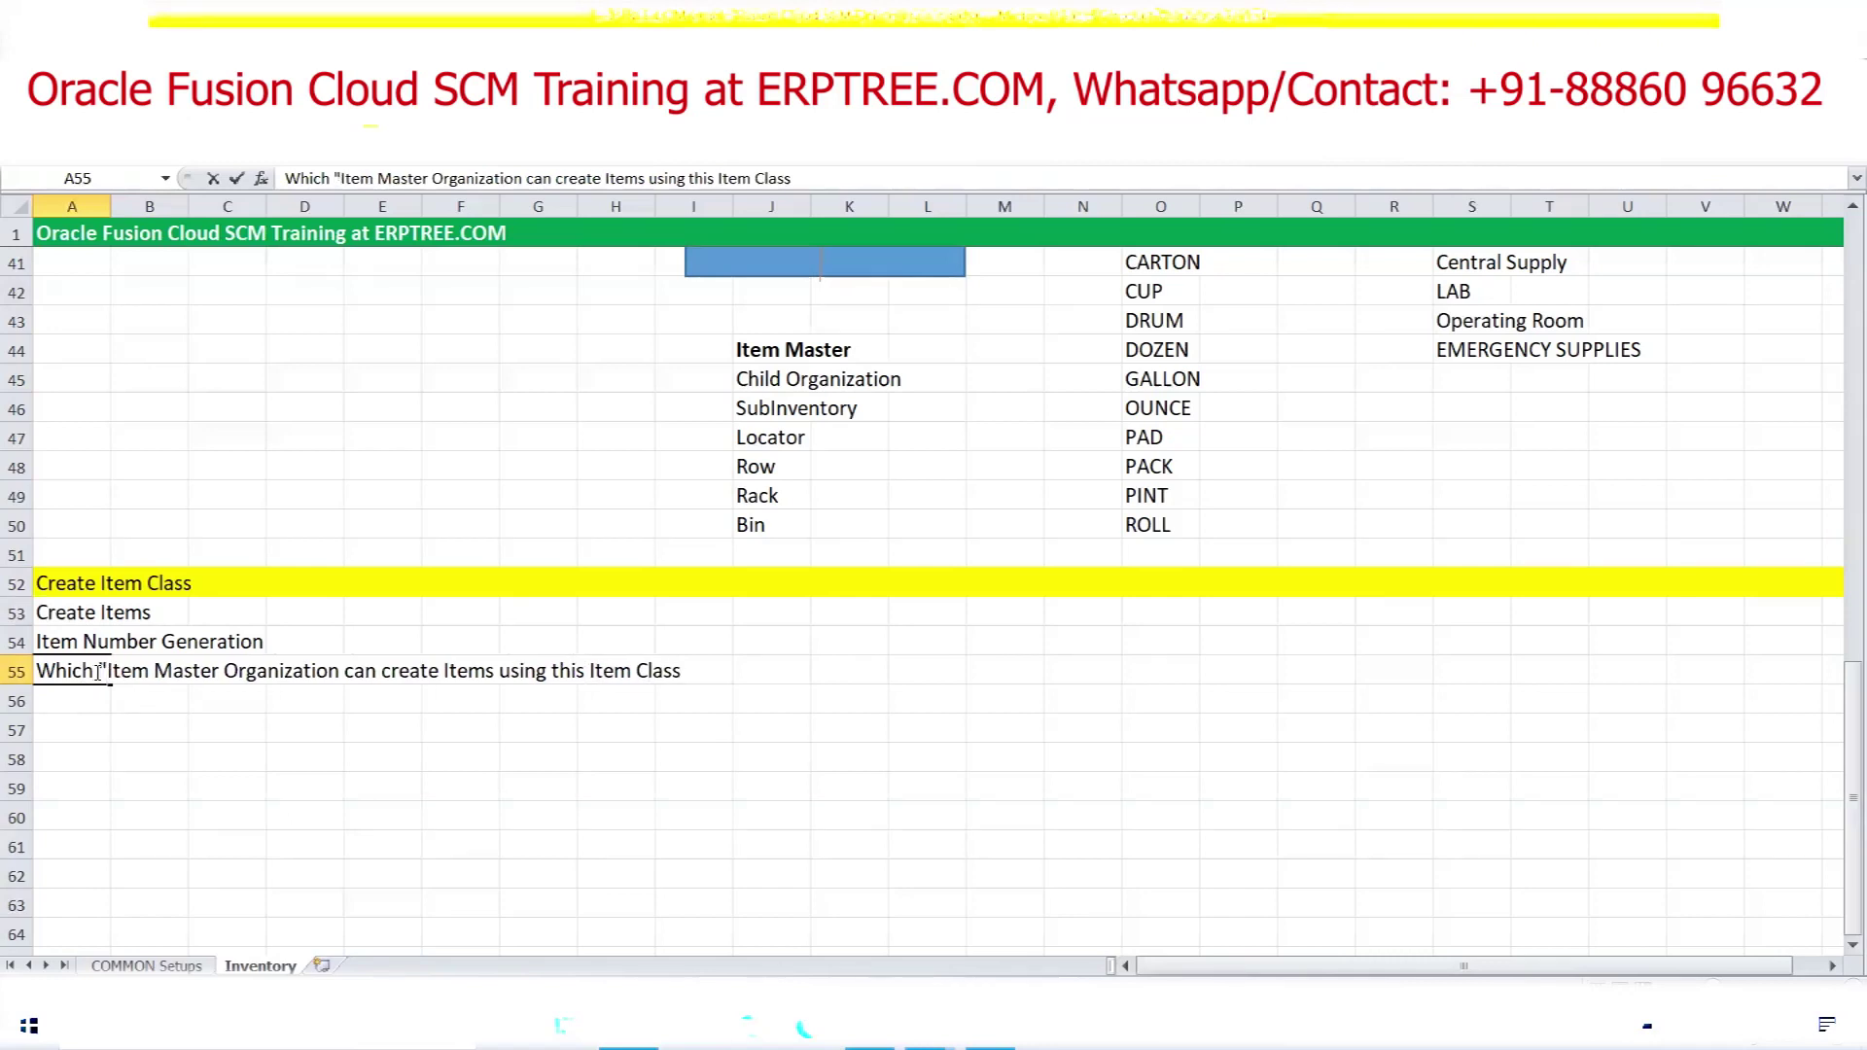
click(341, 671)
text(")
key(ctrl+Return)
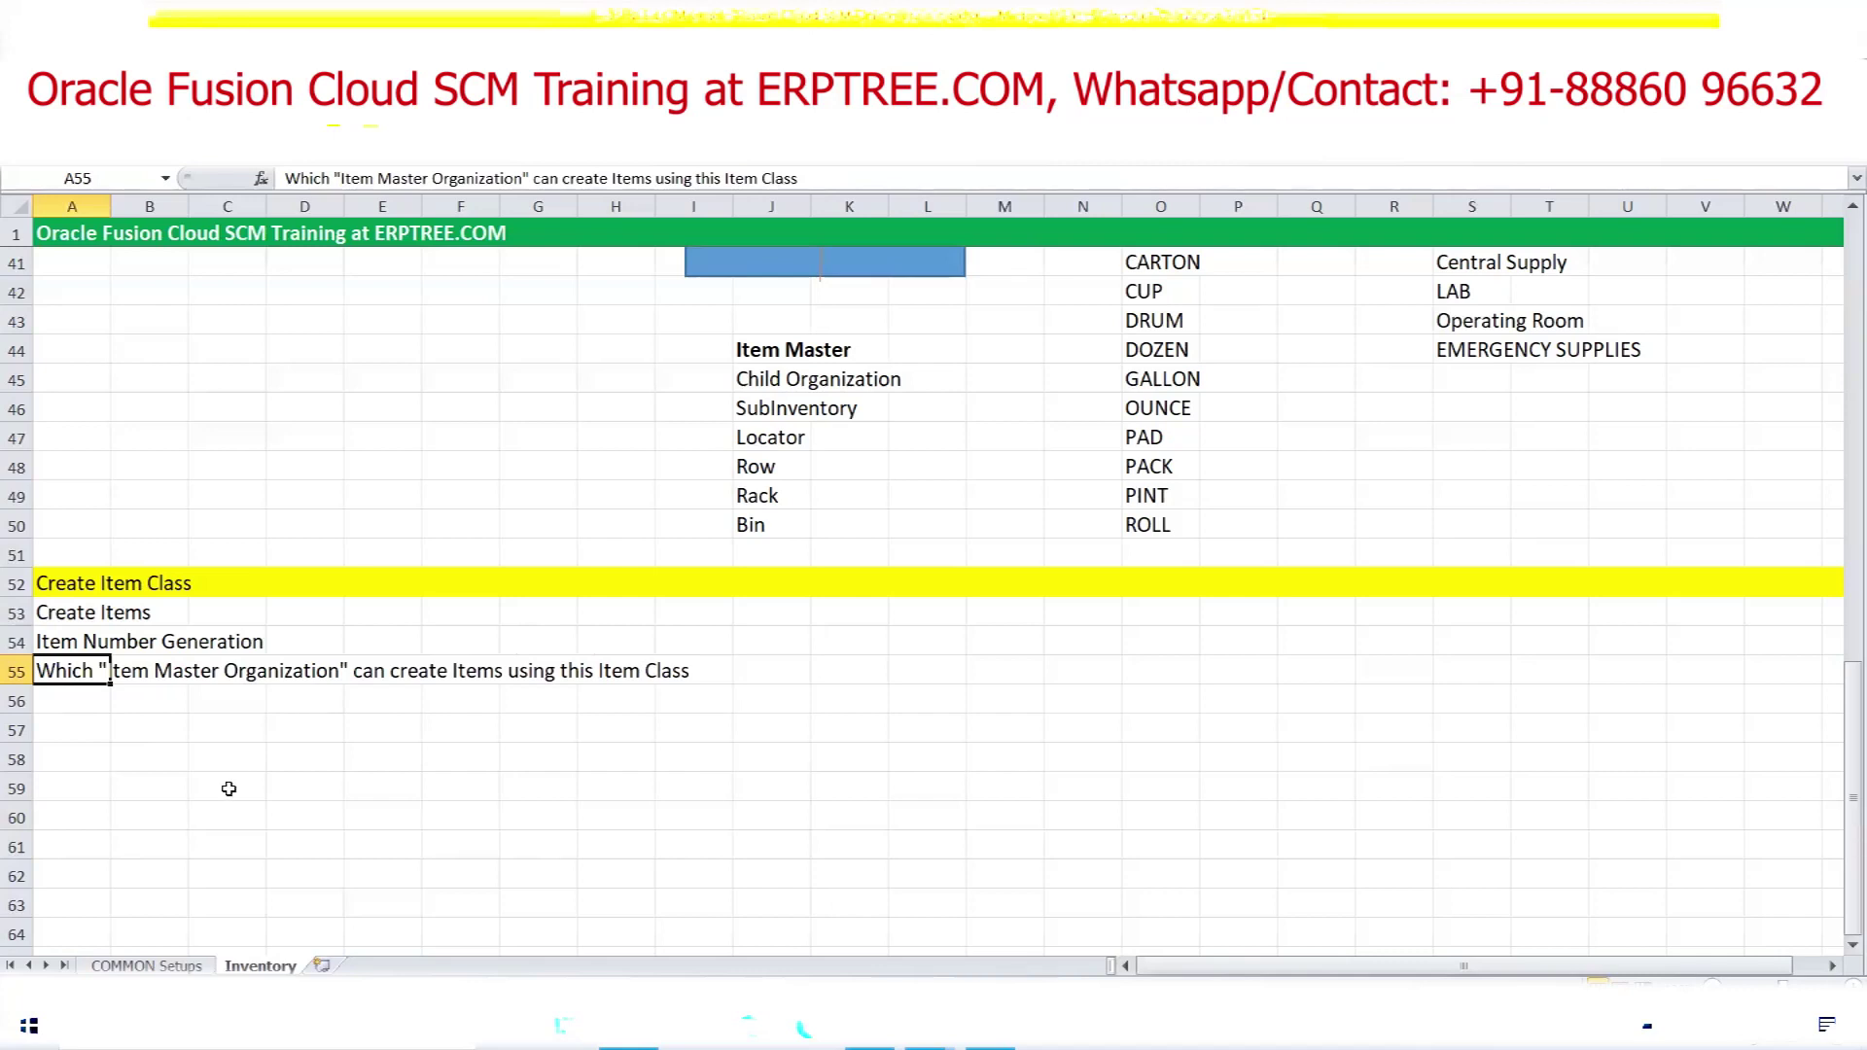
Enter the note We can assign Items to which child Inventory organizations in cell A56
click(64, 700)
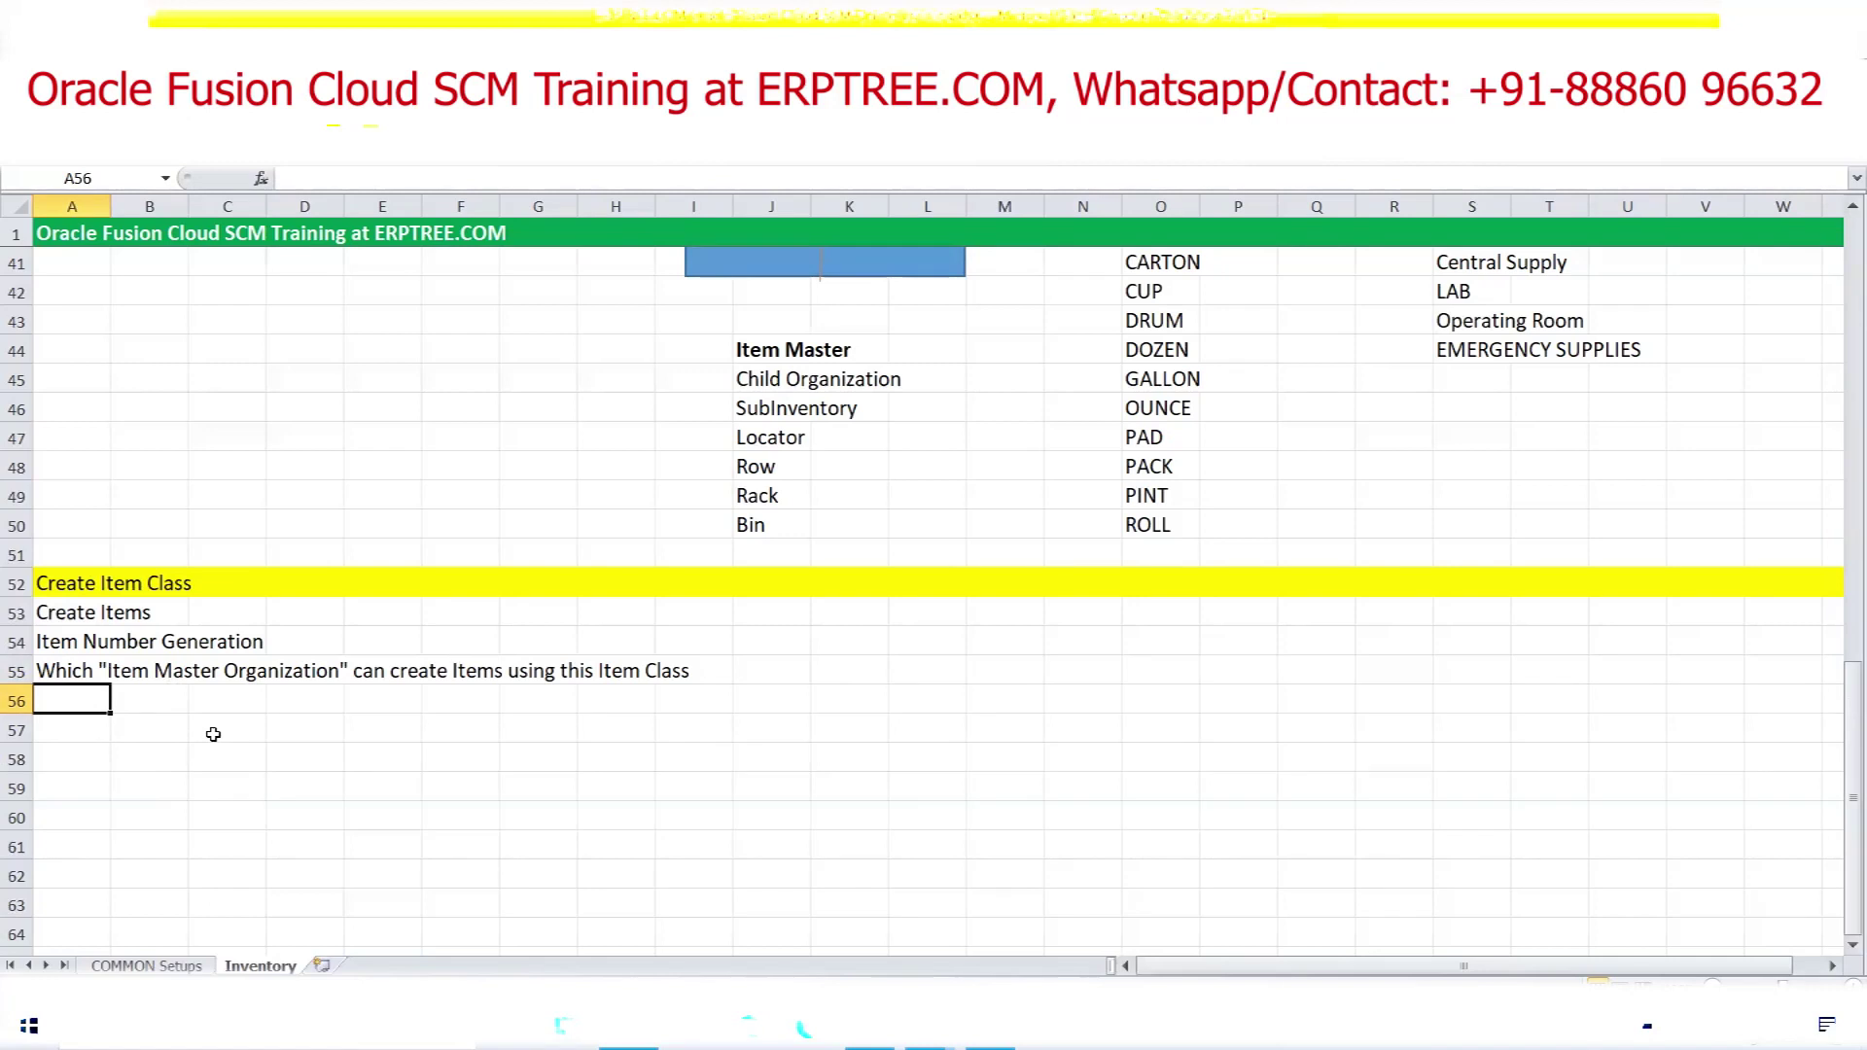
text(We ca)
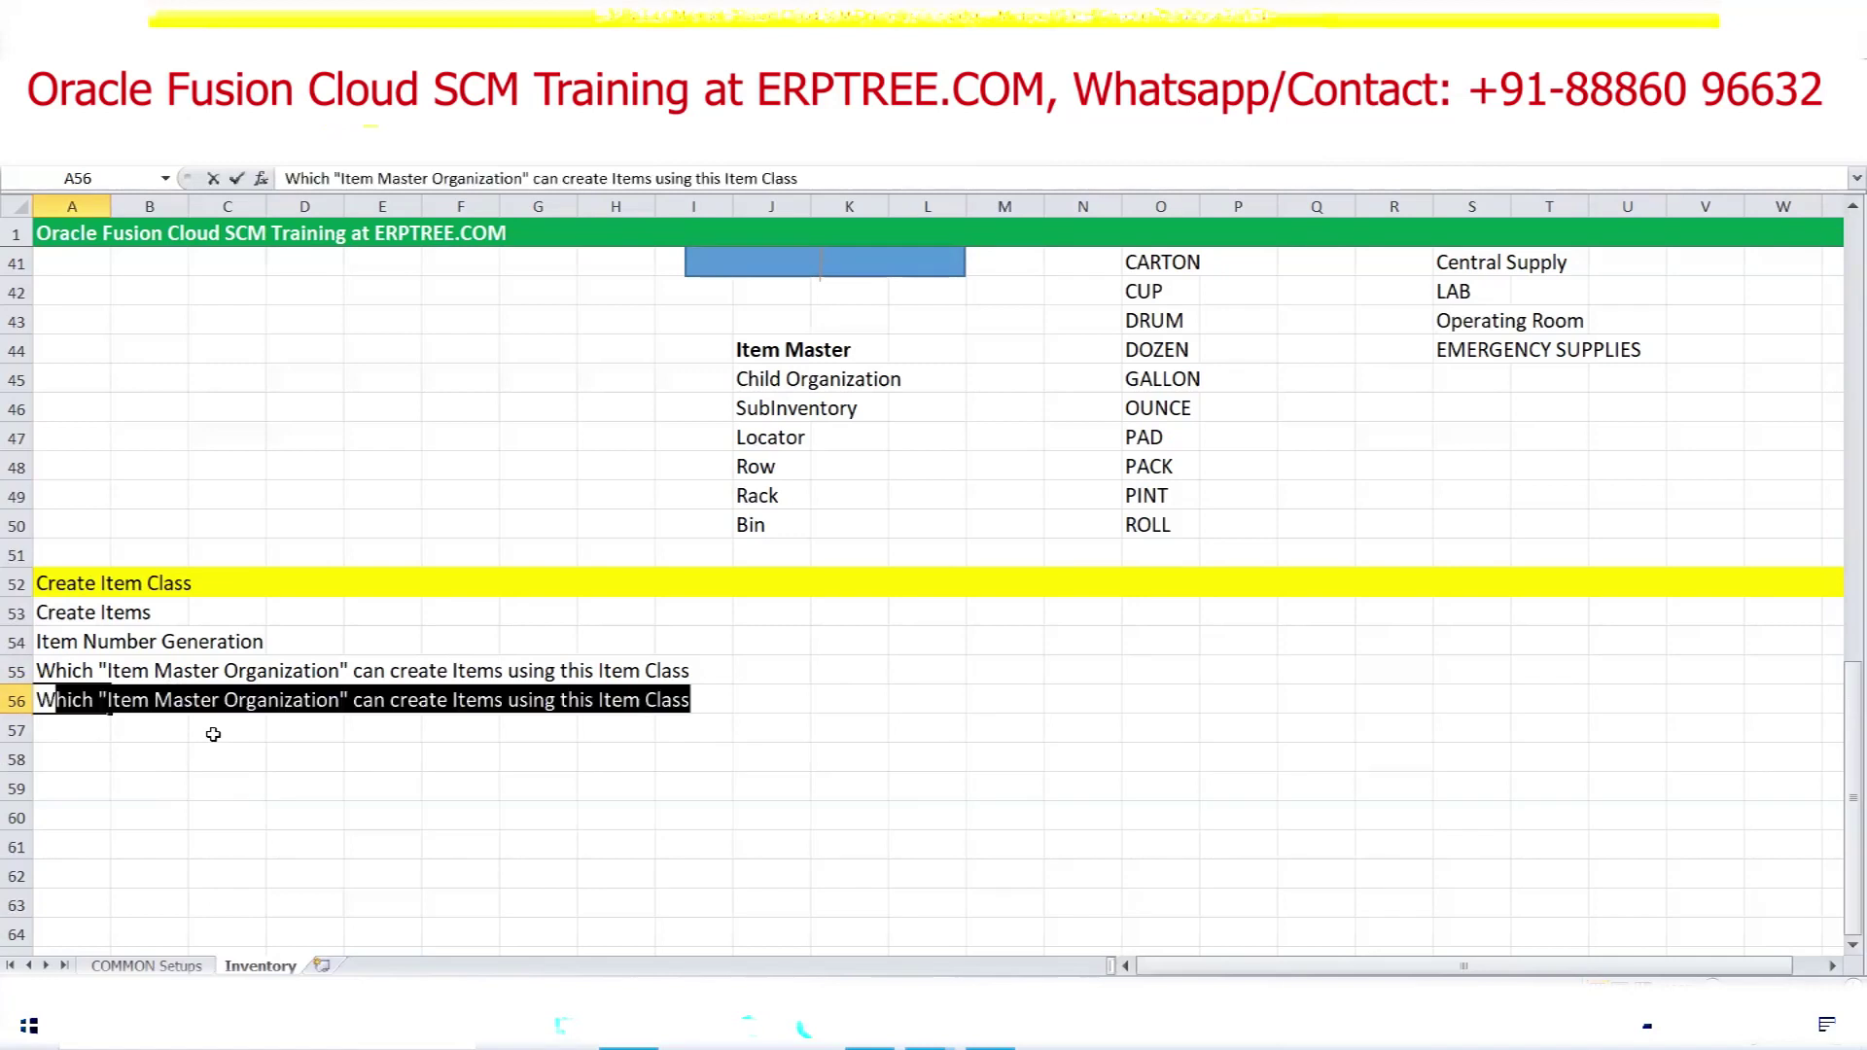
text(n a)
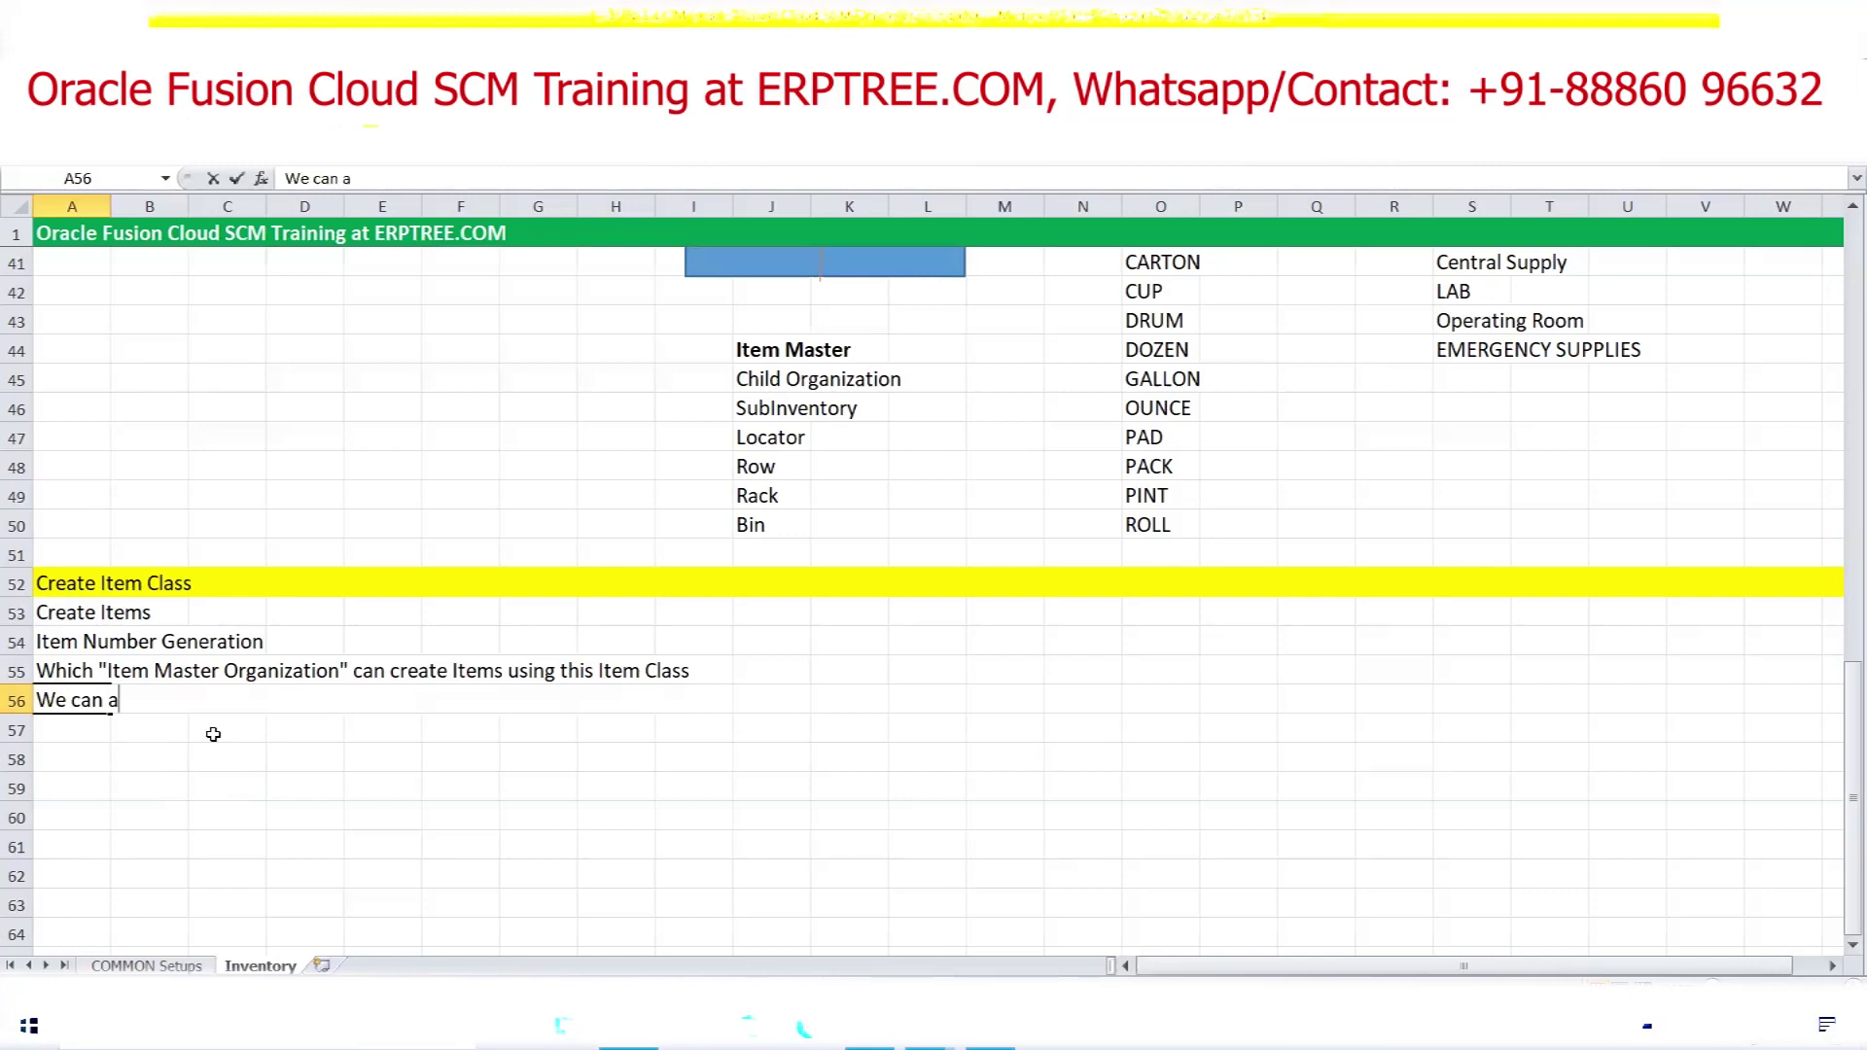
text(ssign Item)
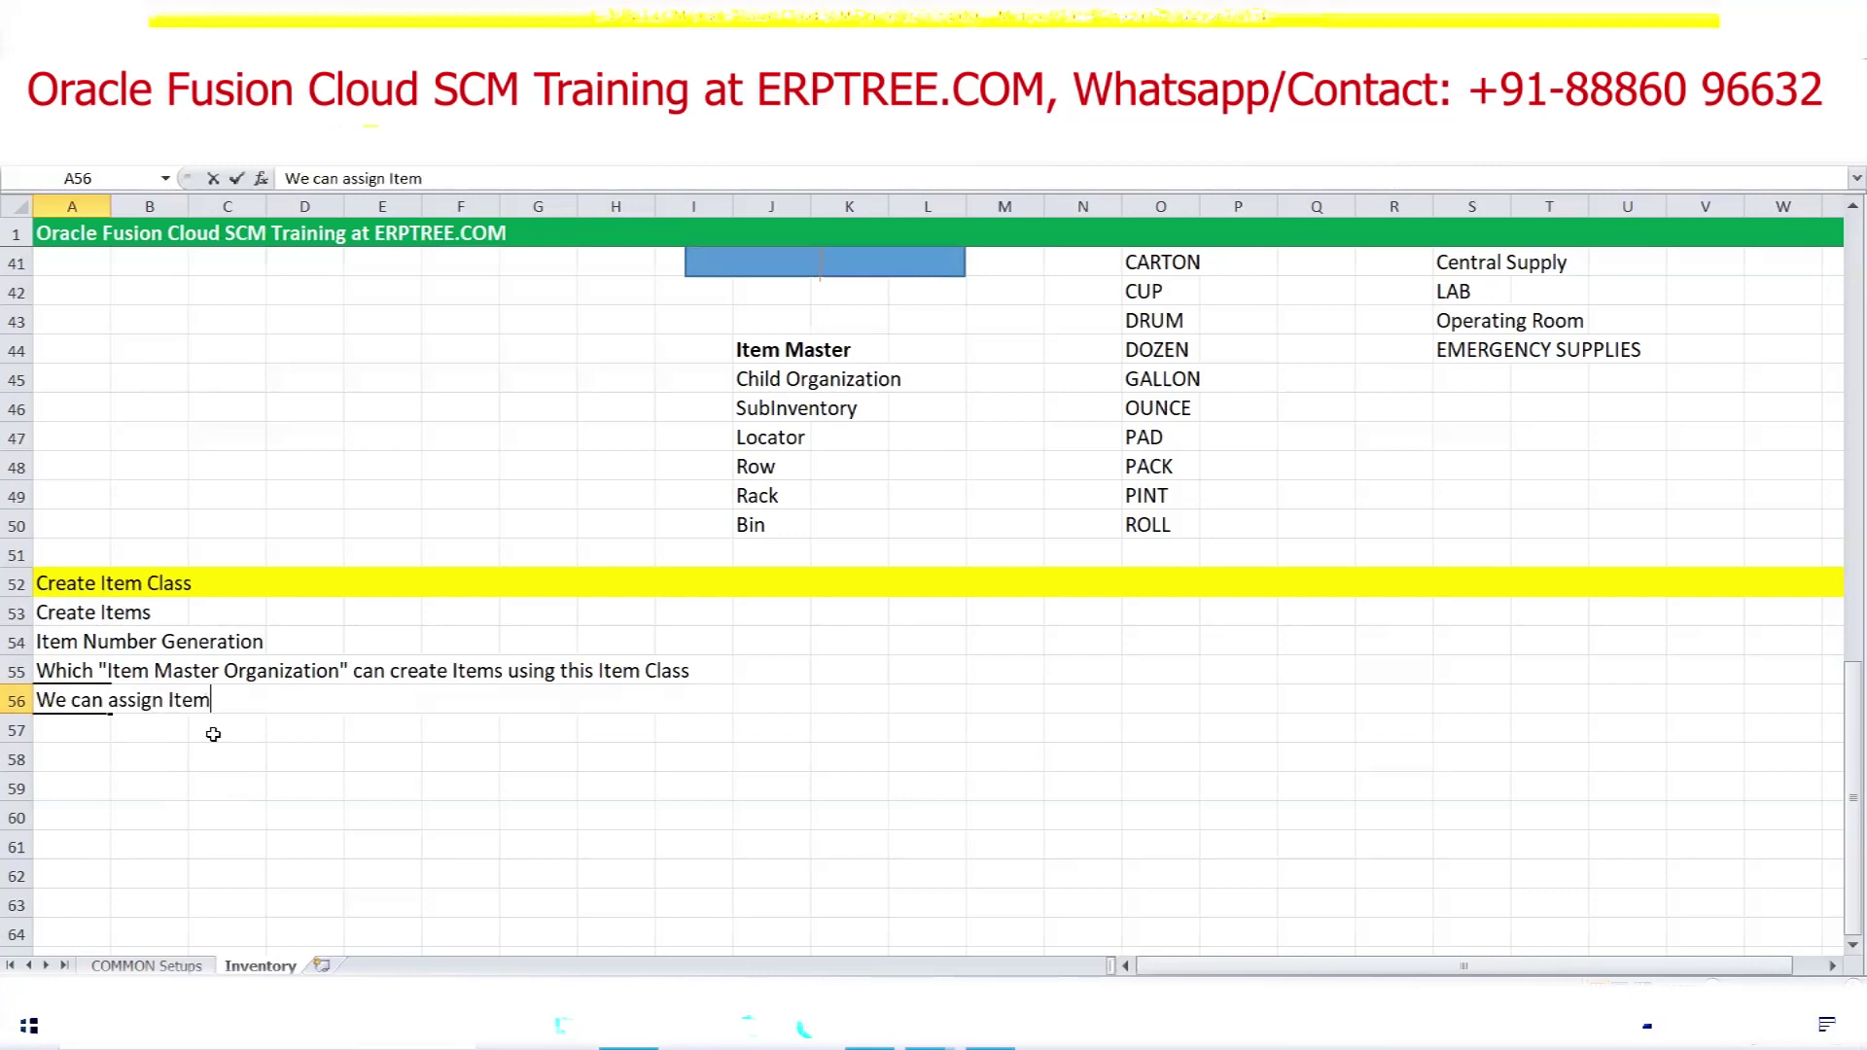
text(s to which )
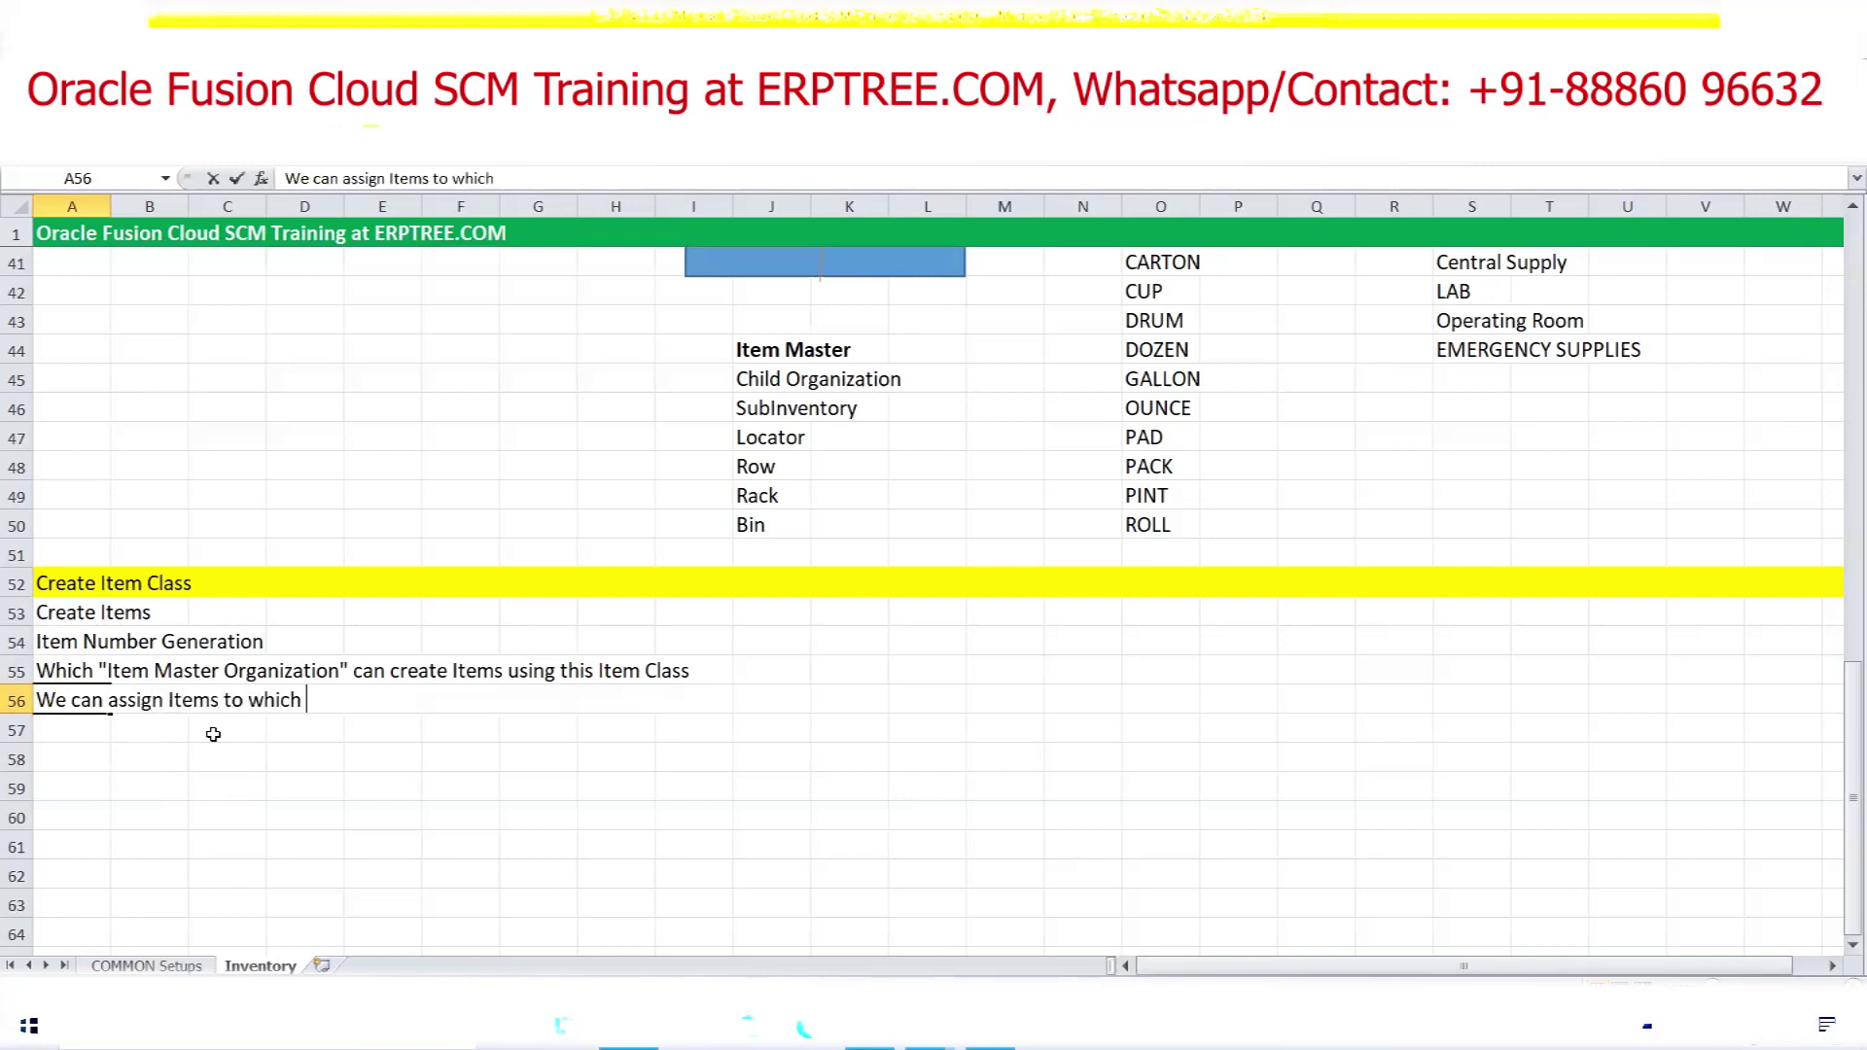
text(child organizations)
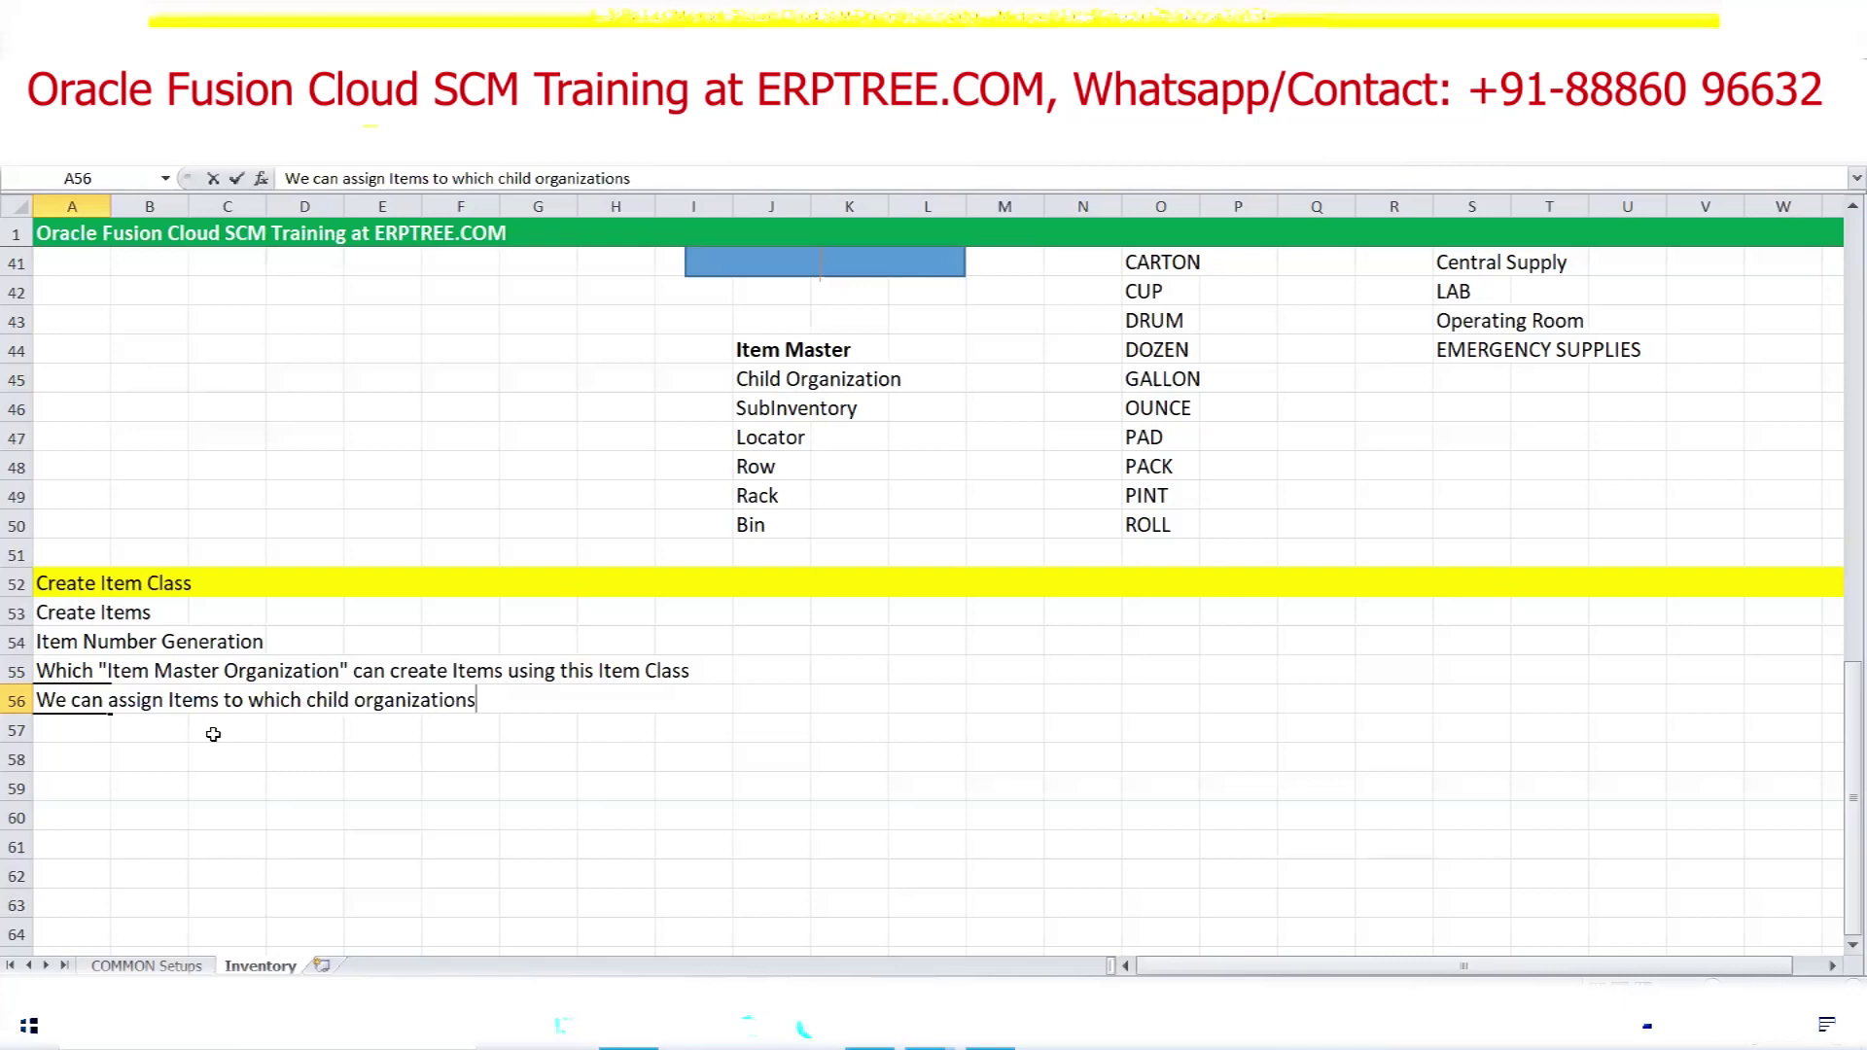
click(356, 699)
text(Inventory)
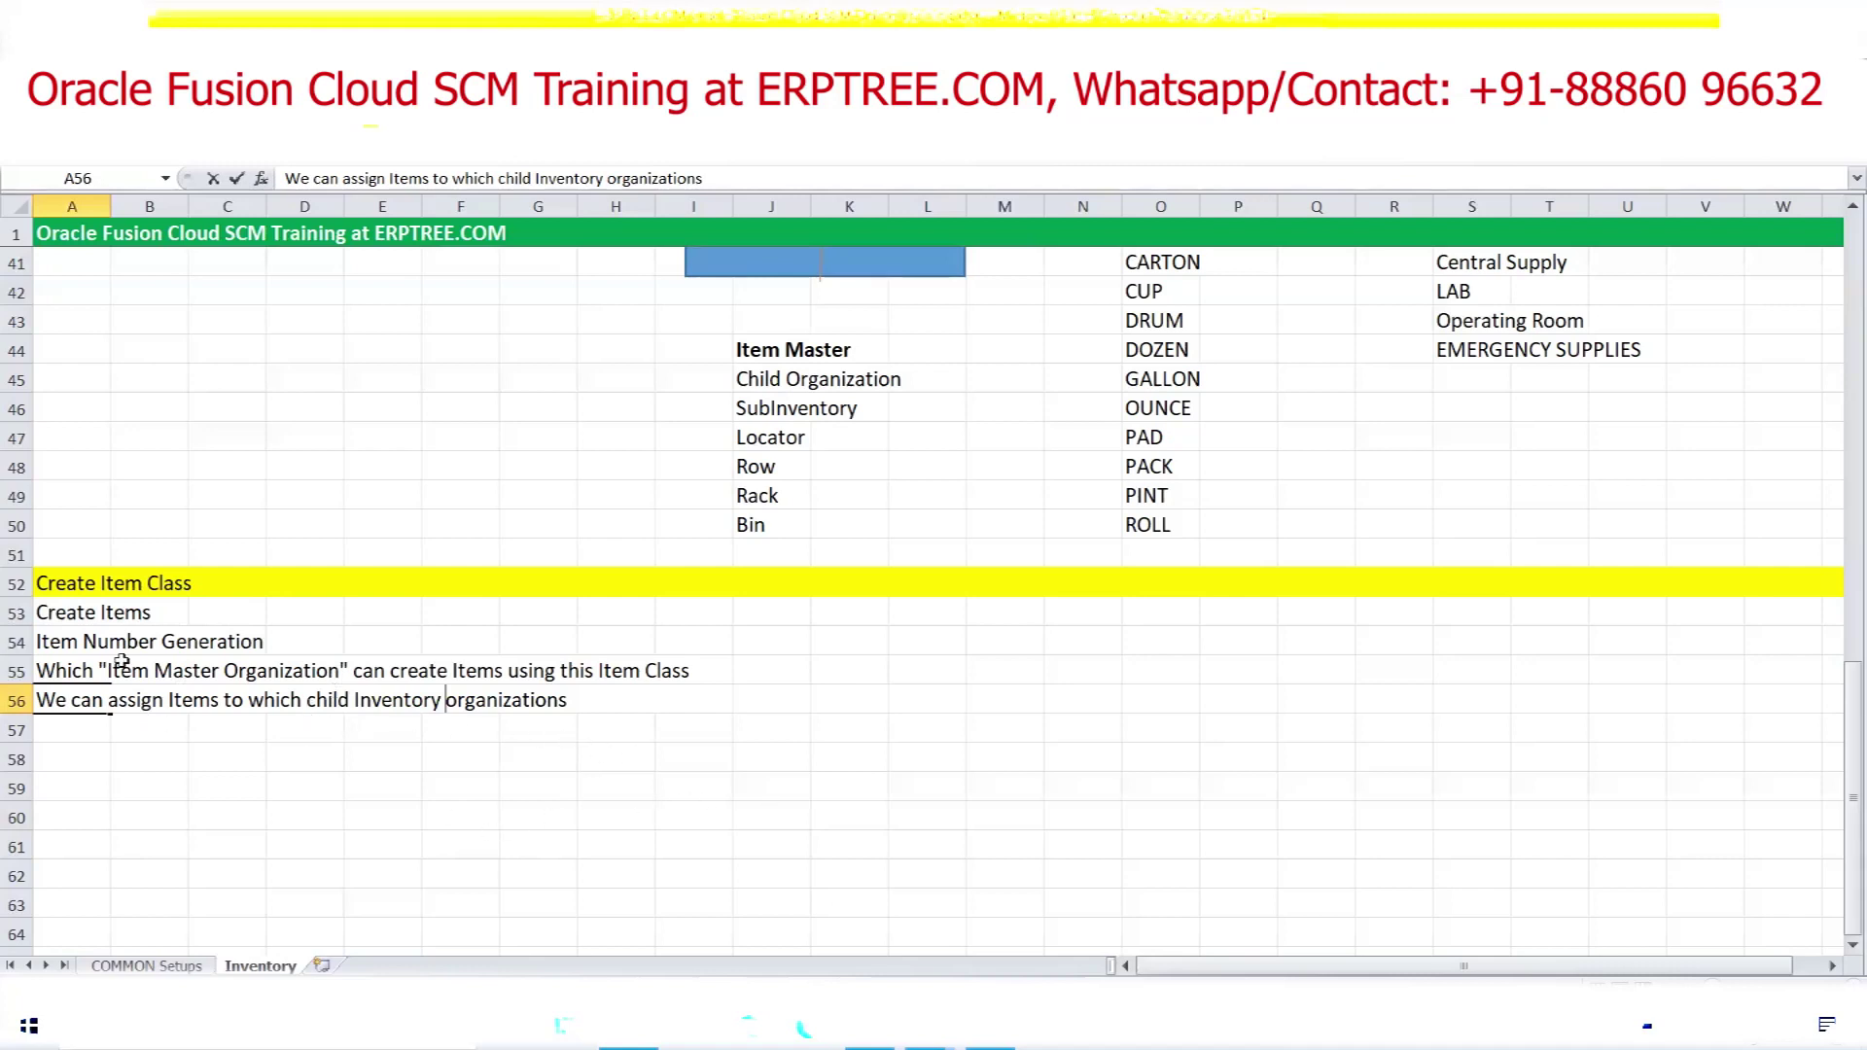
Enter the note Who can create Items using this Item Class in cell A57
click(83, 724)
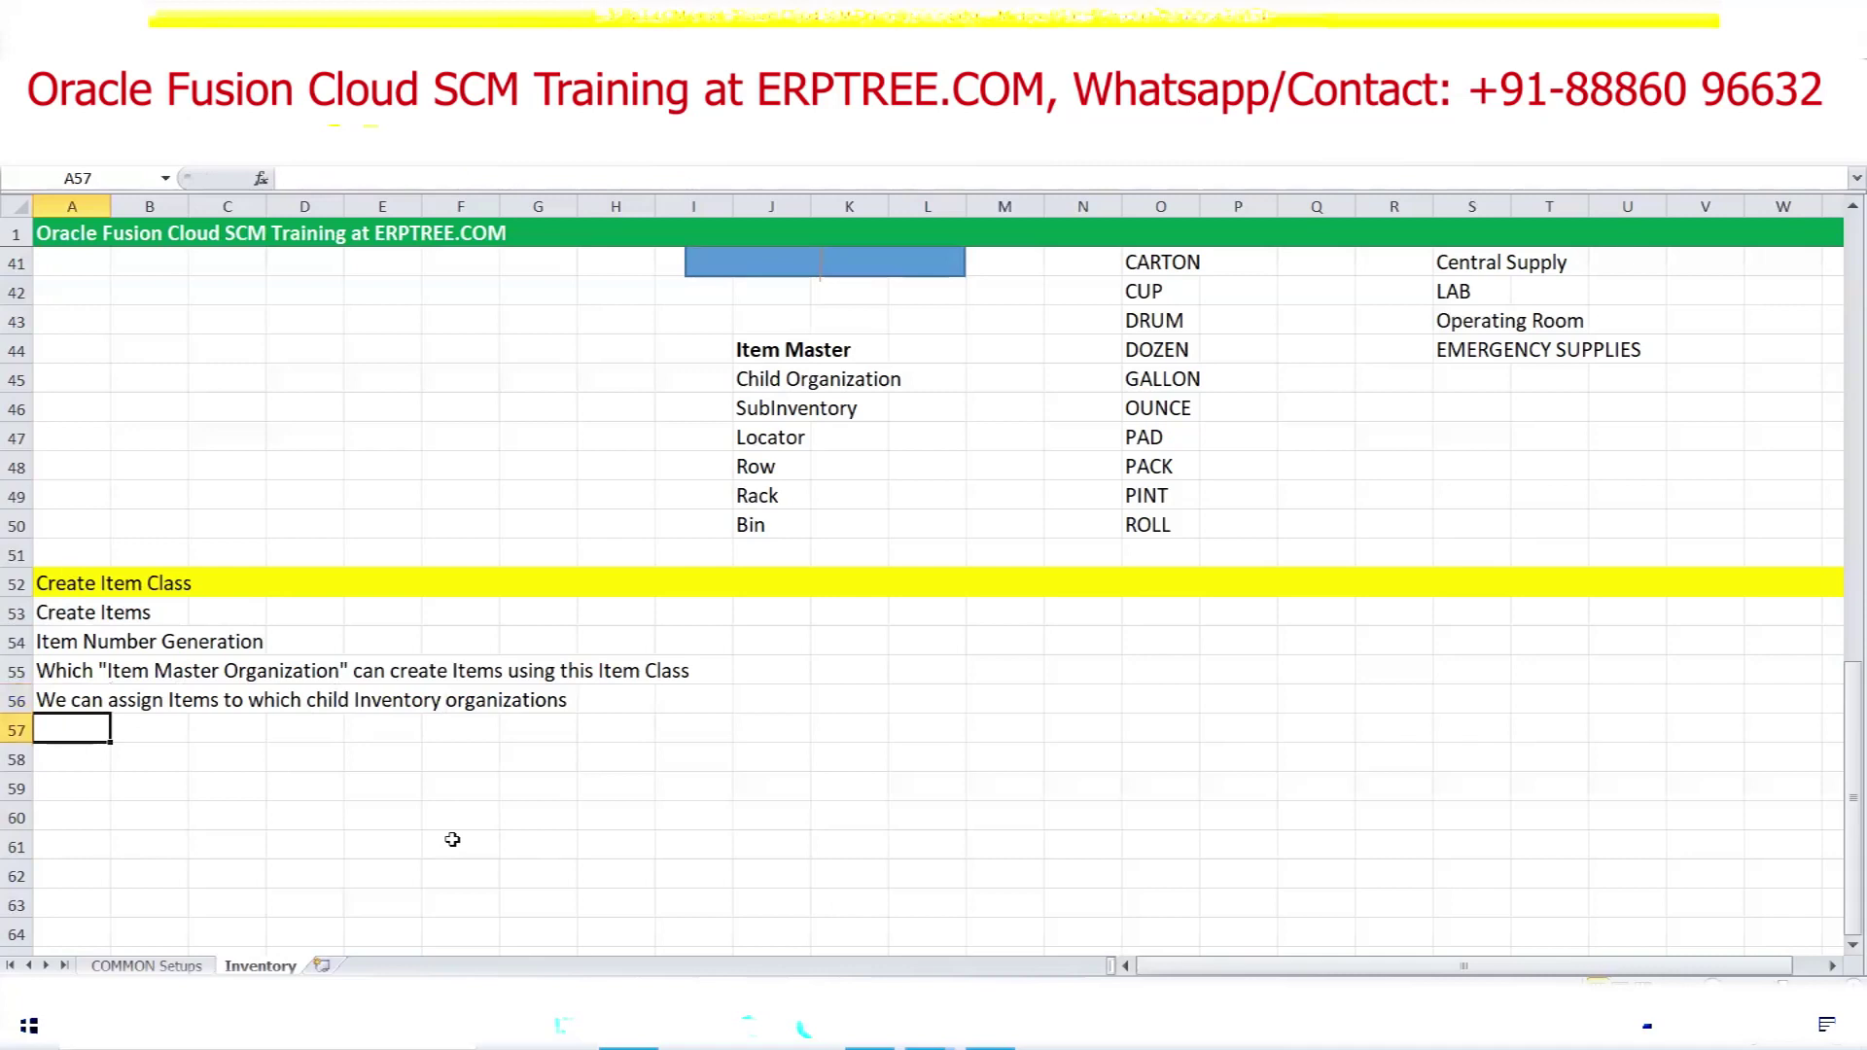
text(Who can)
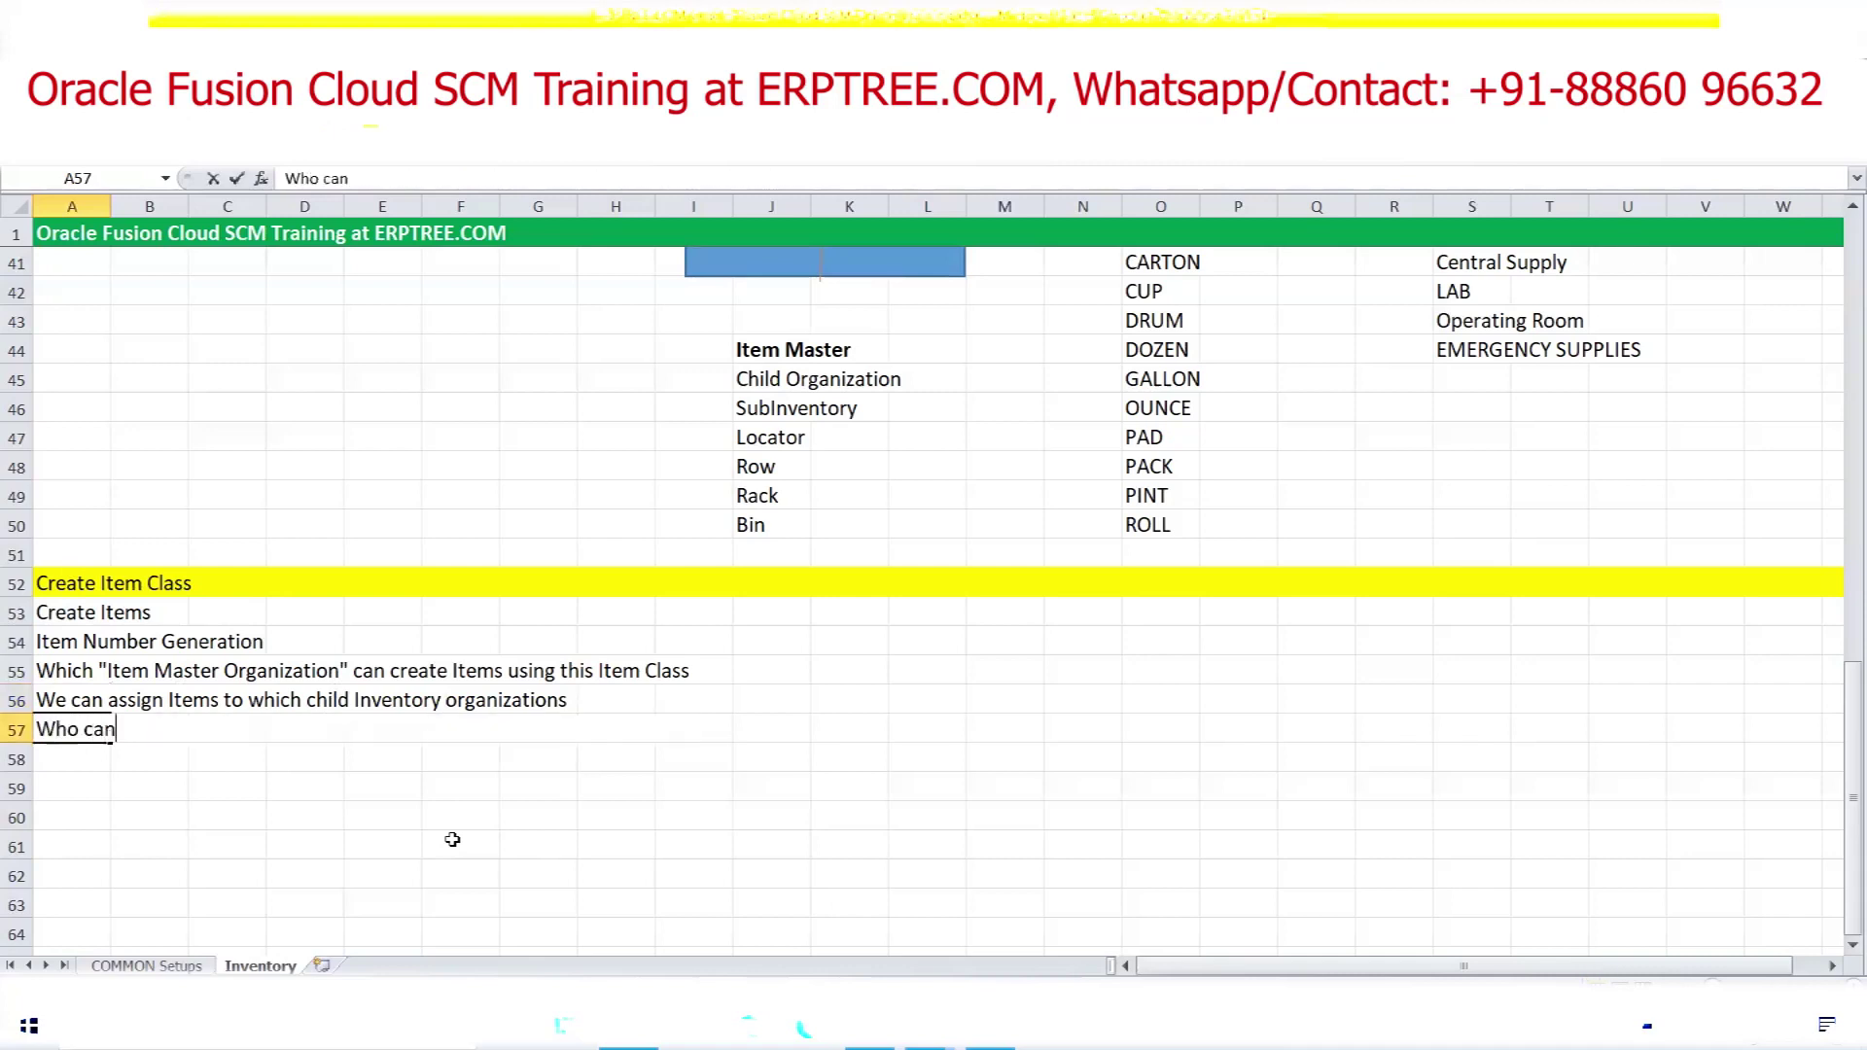
text( create Items)
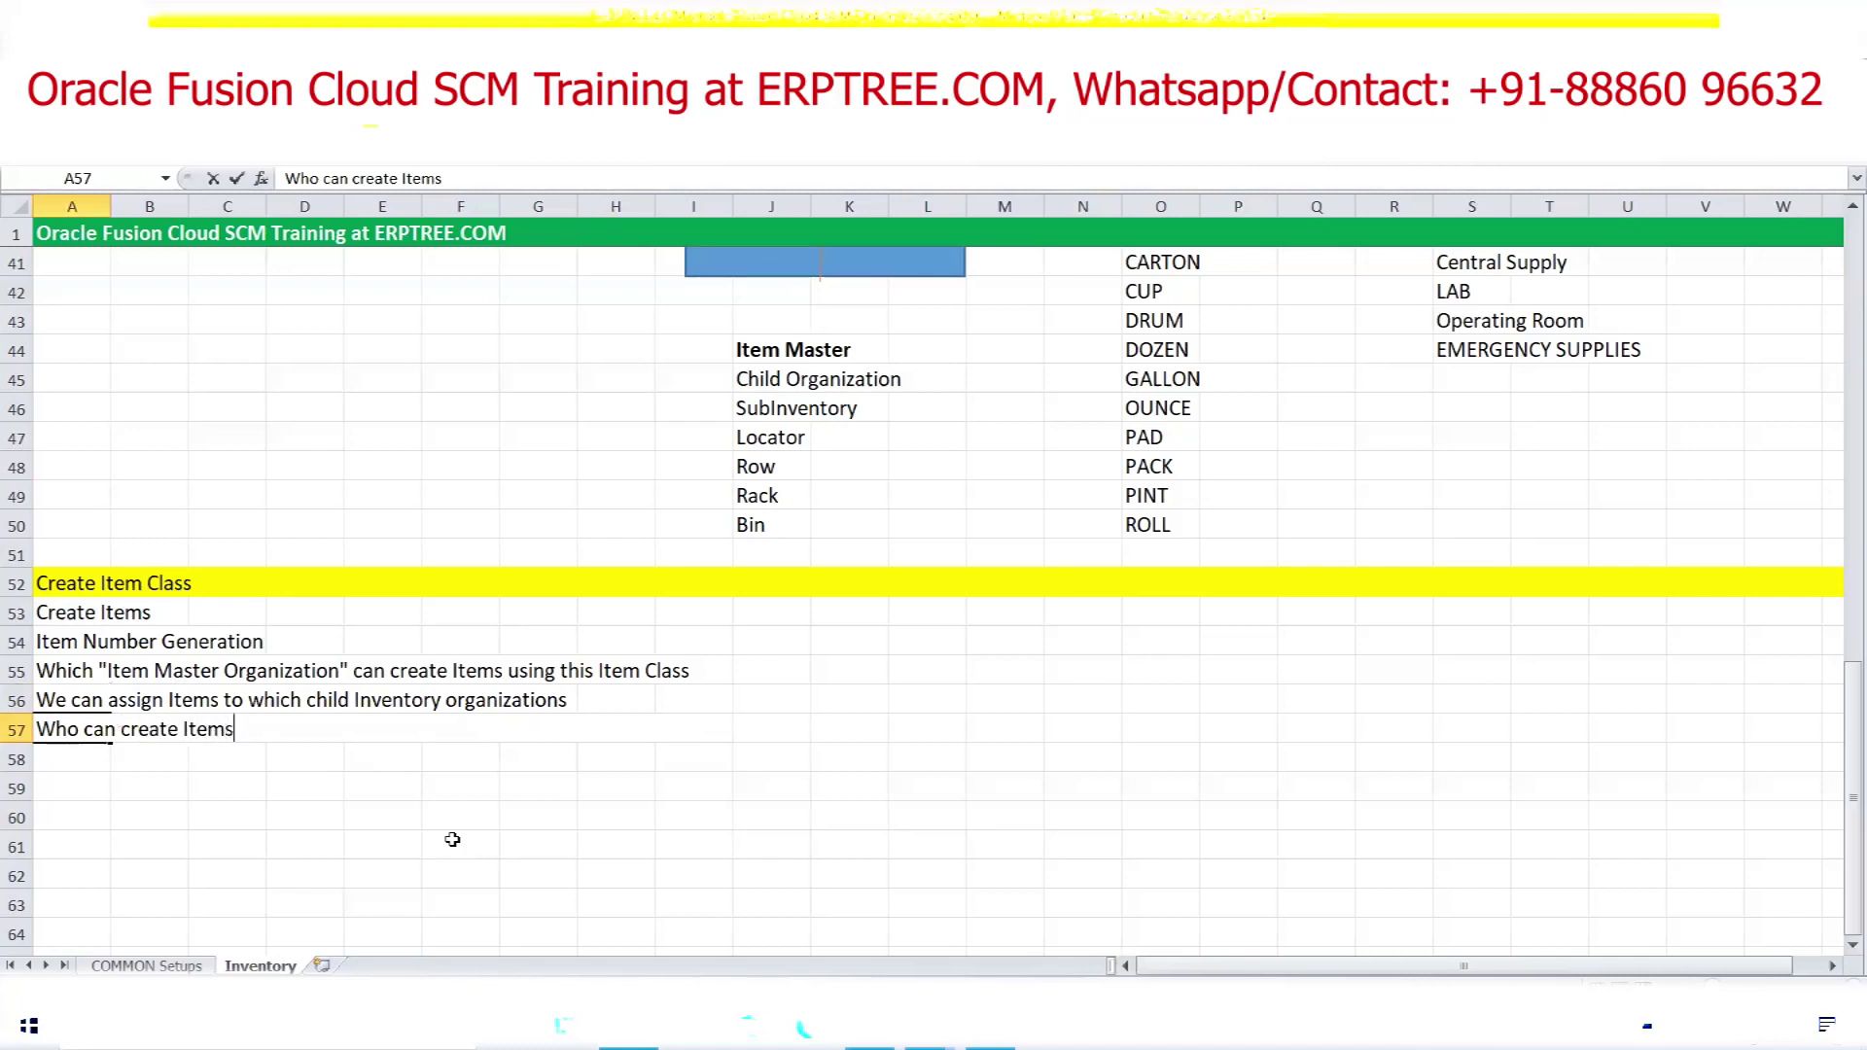
text( using this )
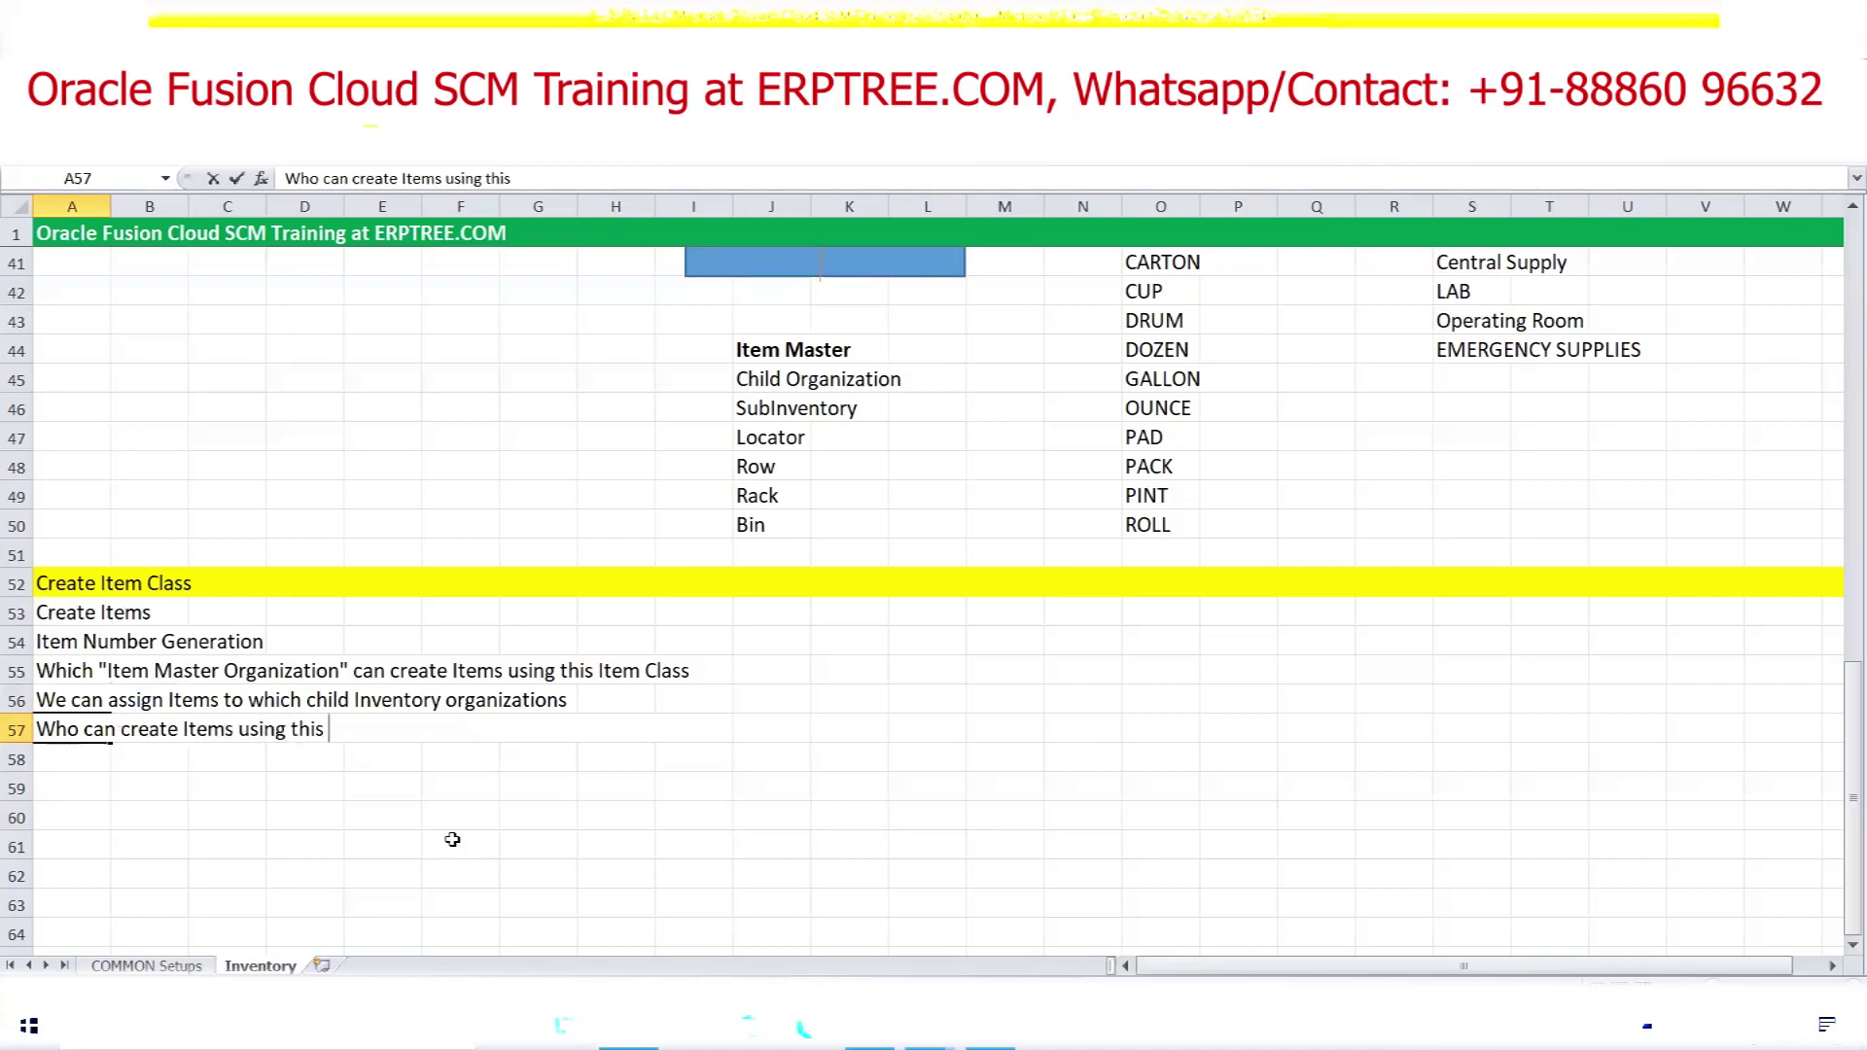
text(Item Class)
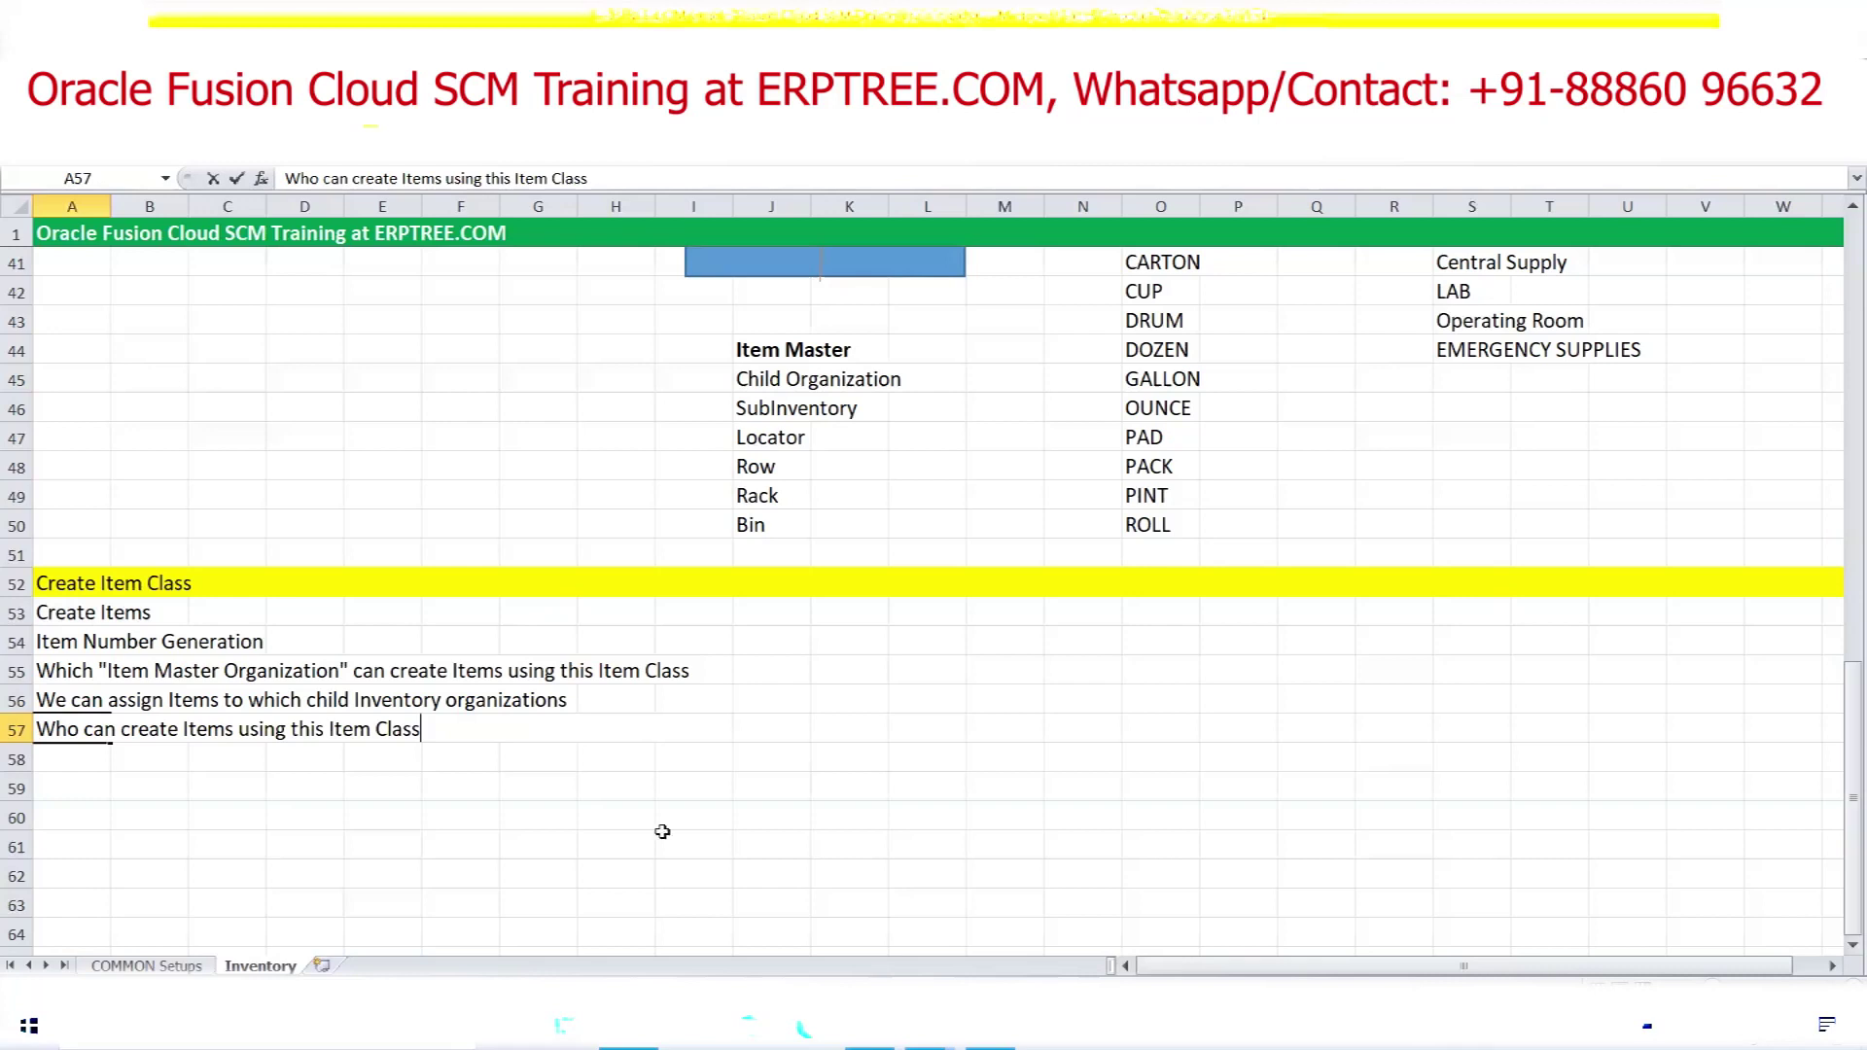
Enter the note Which Role Users can create Items using this Item Class in cell A58
click(88, 752)
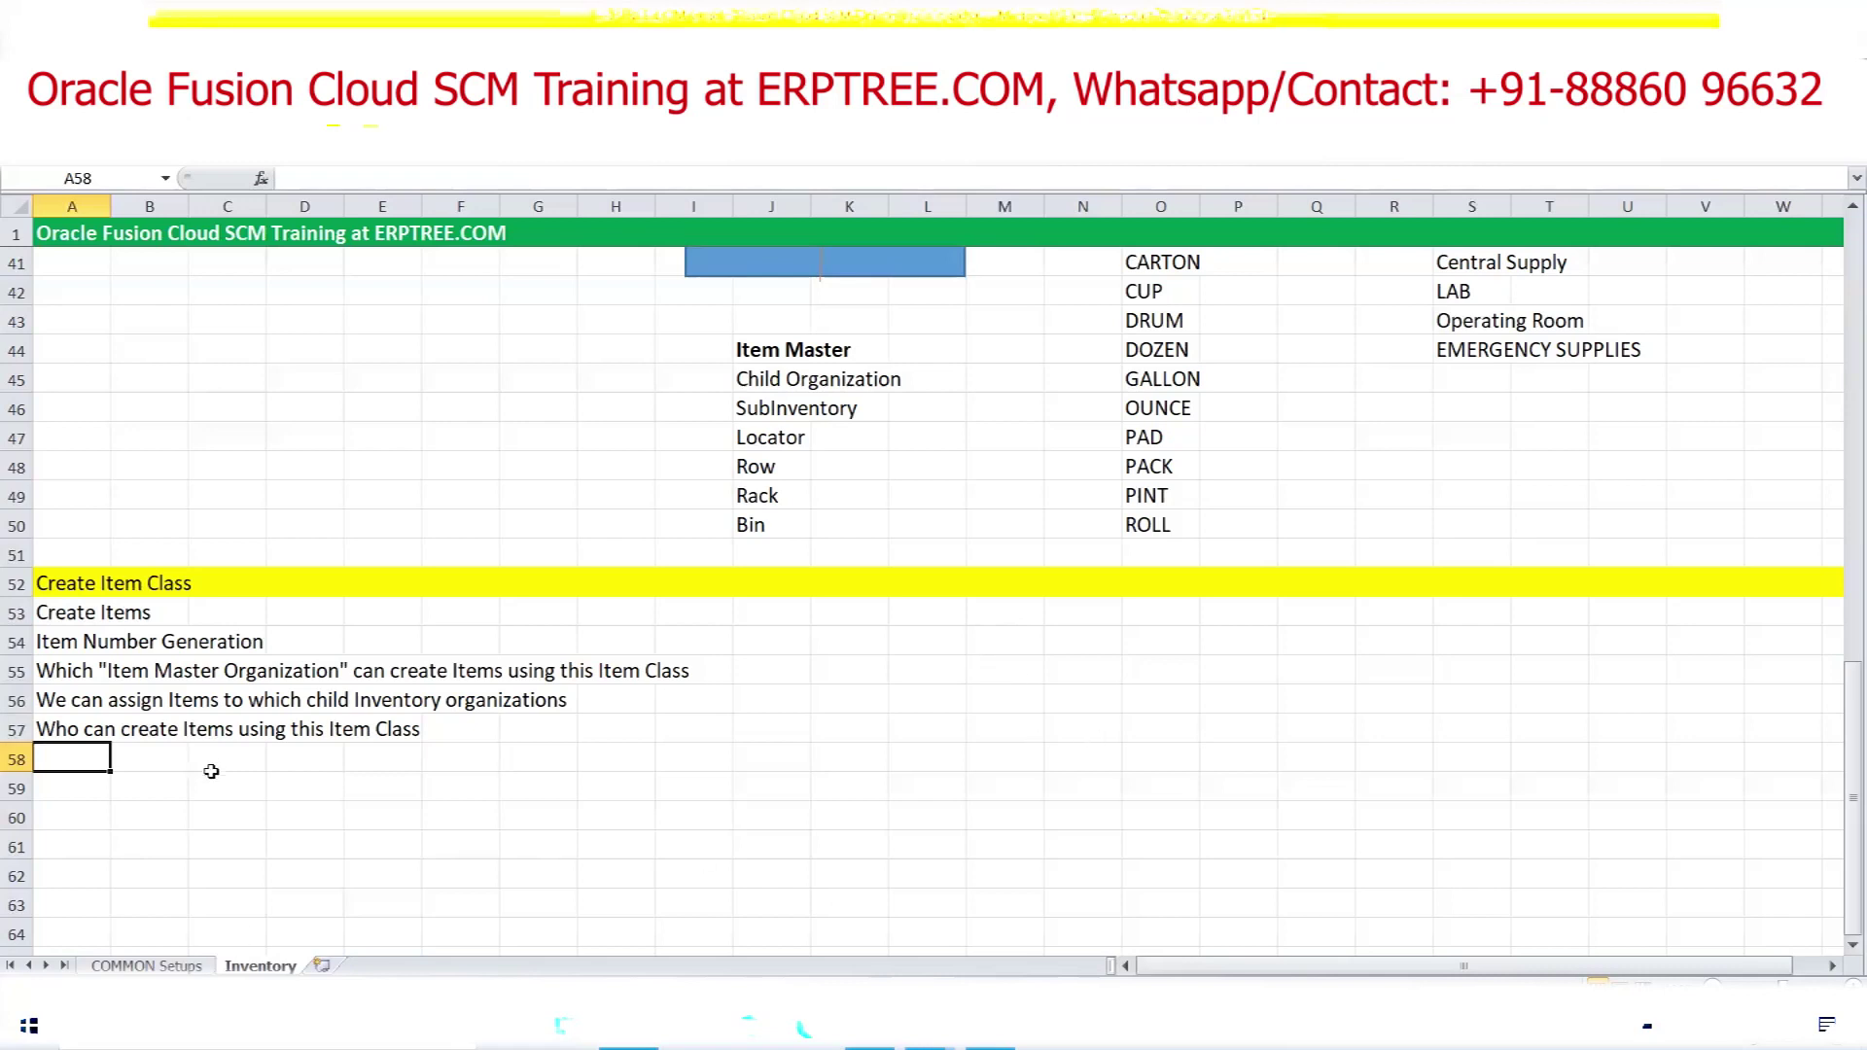
text(W)
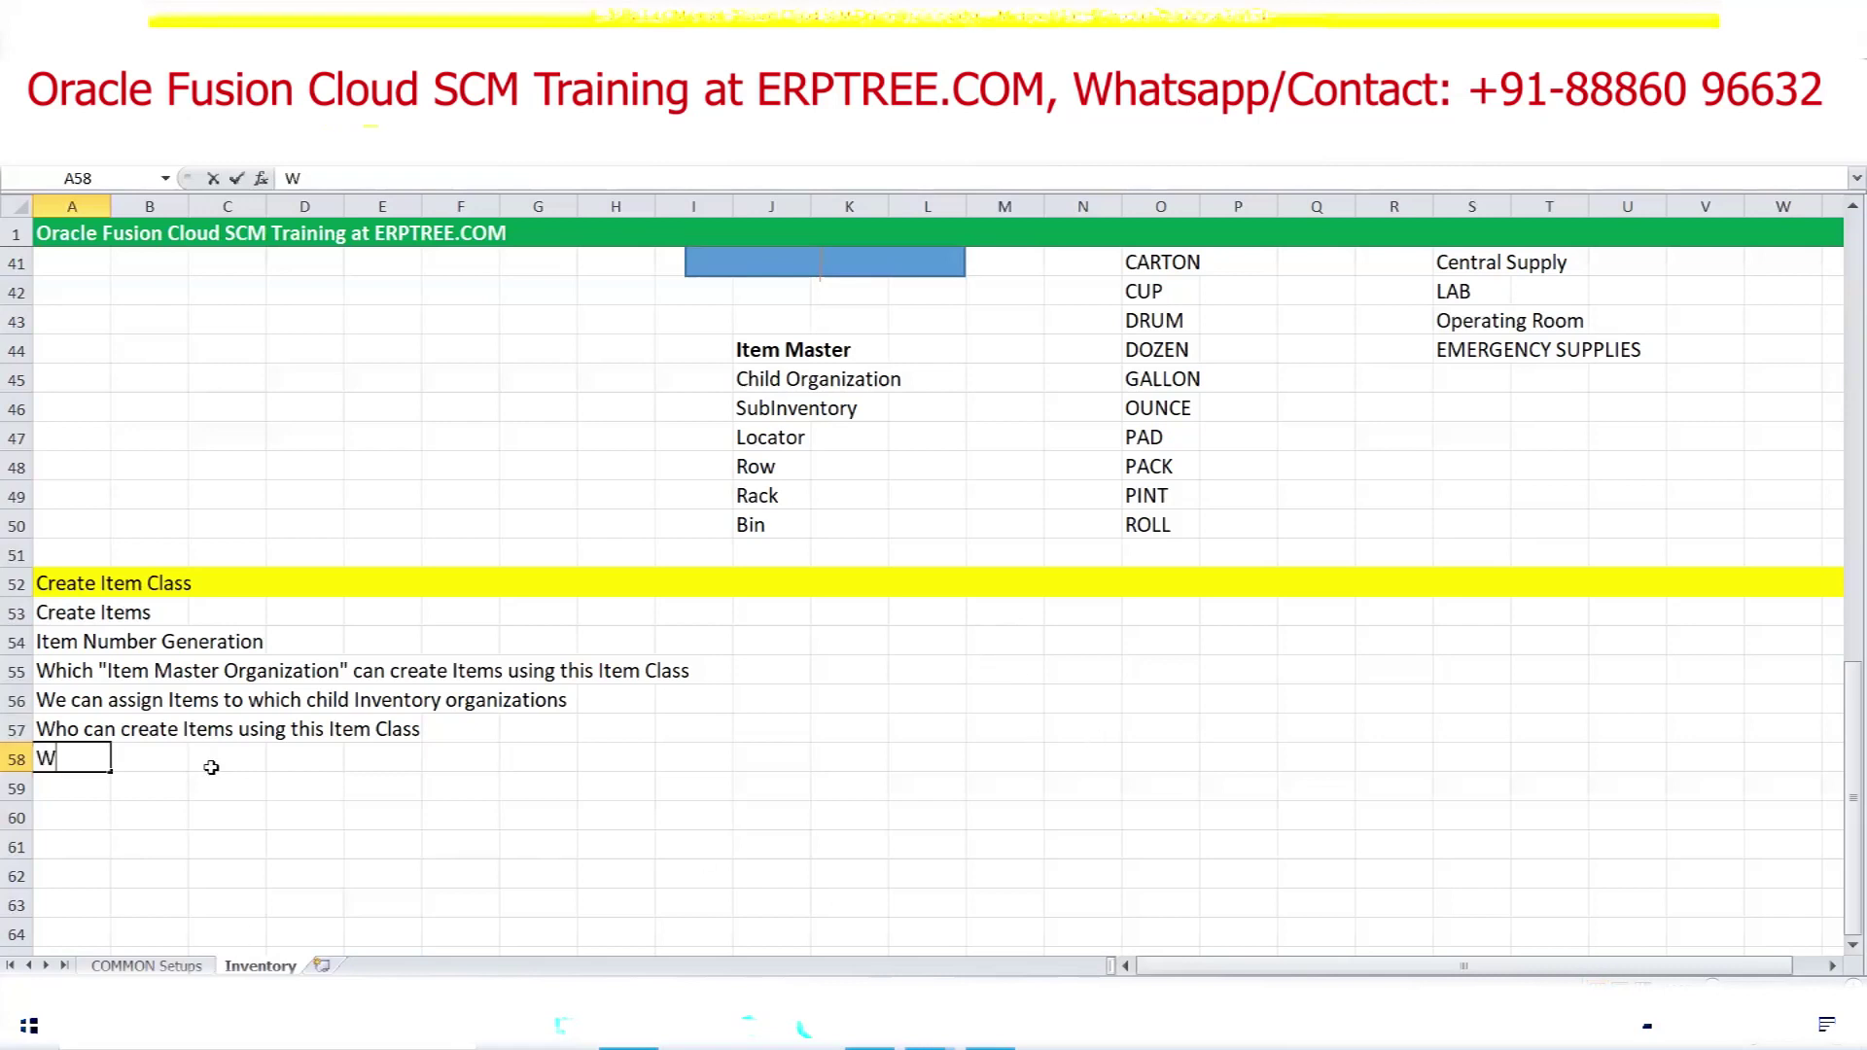
text(hich Role)
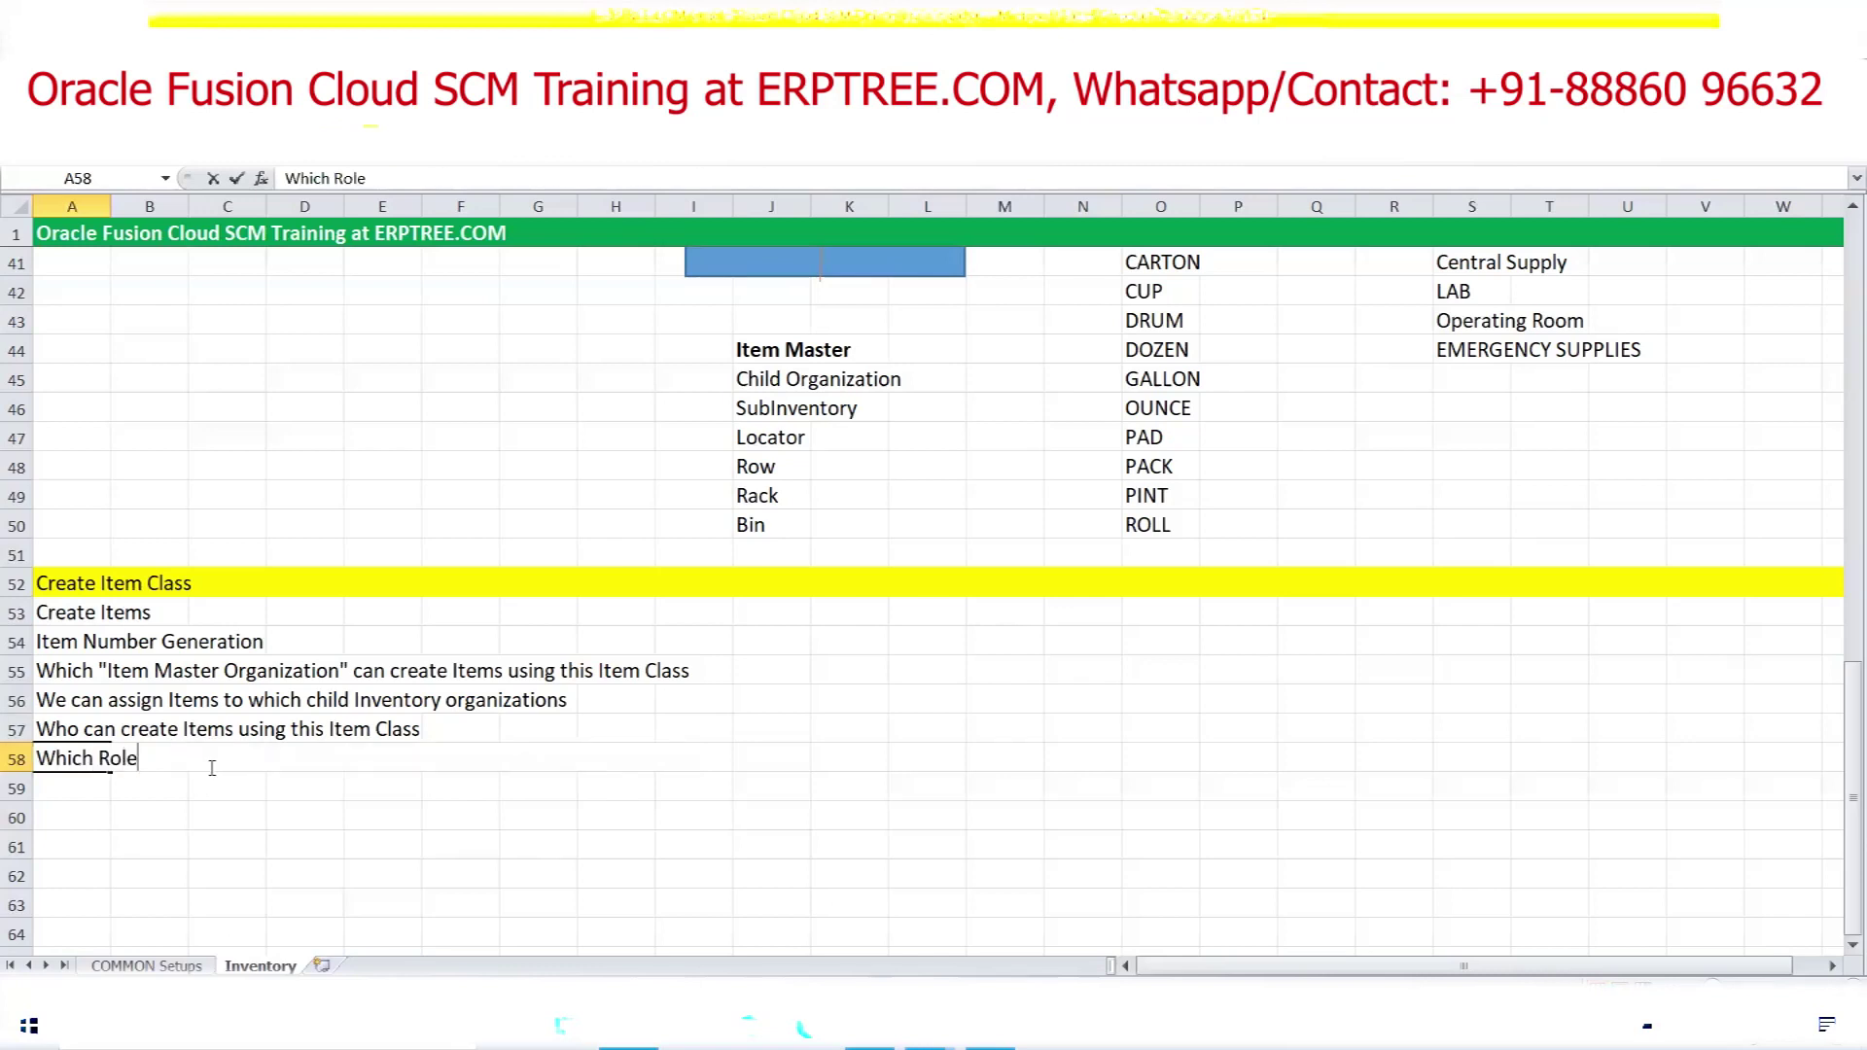
text( Users can create Items usi)
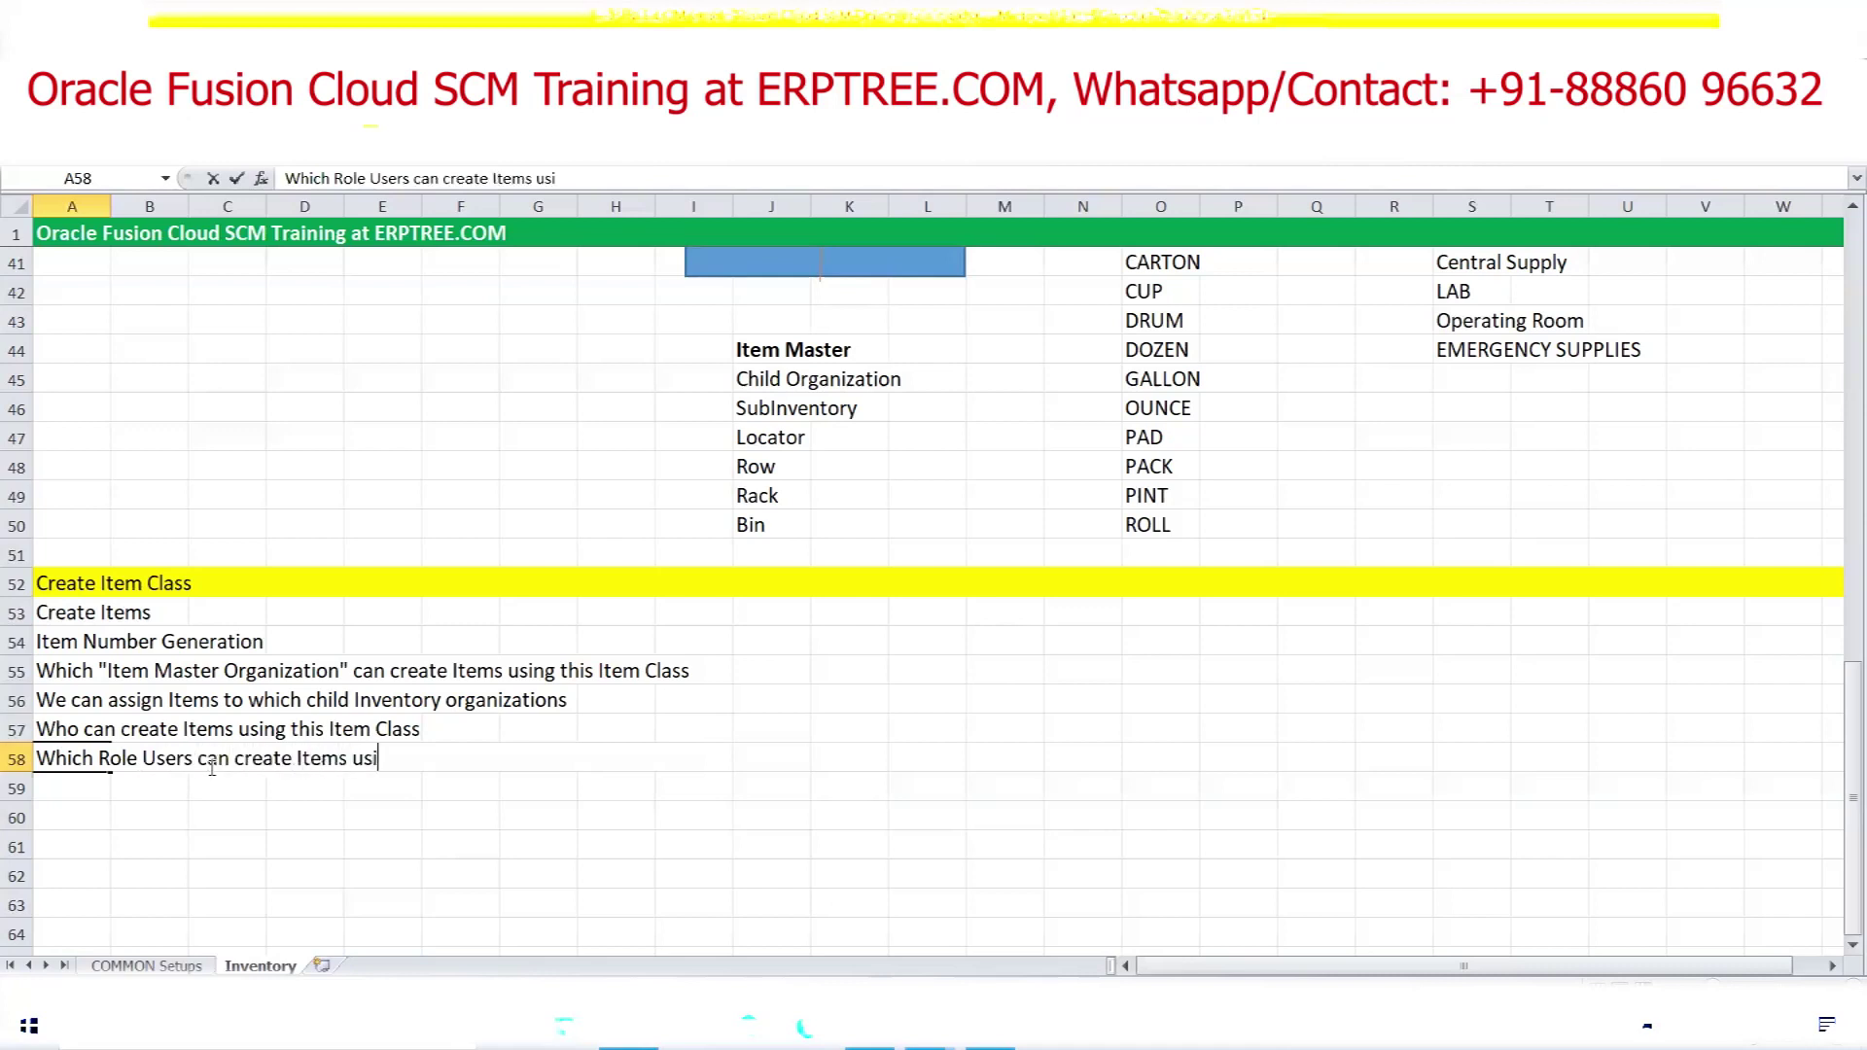
text(ng this Item)
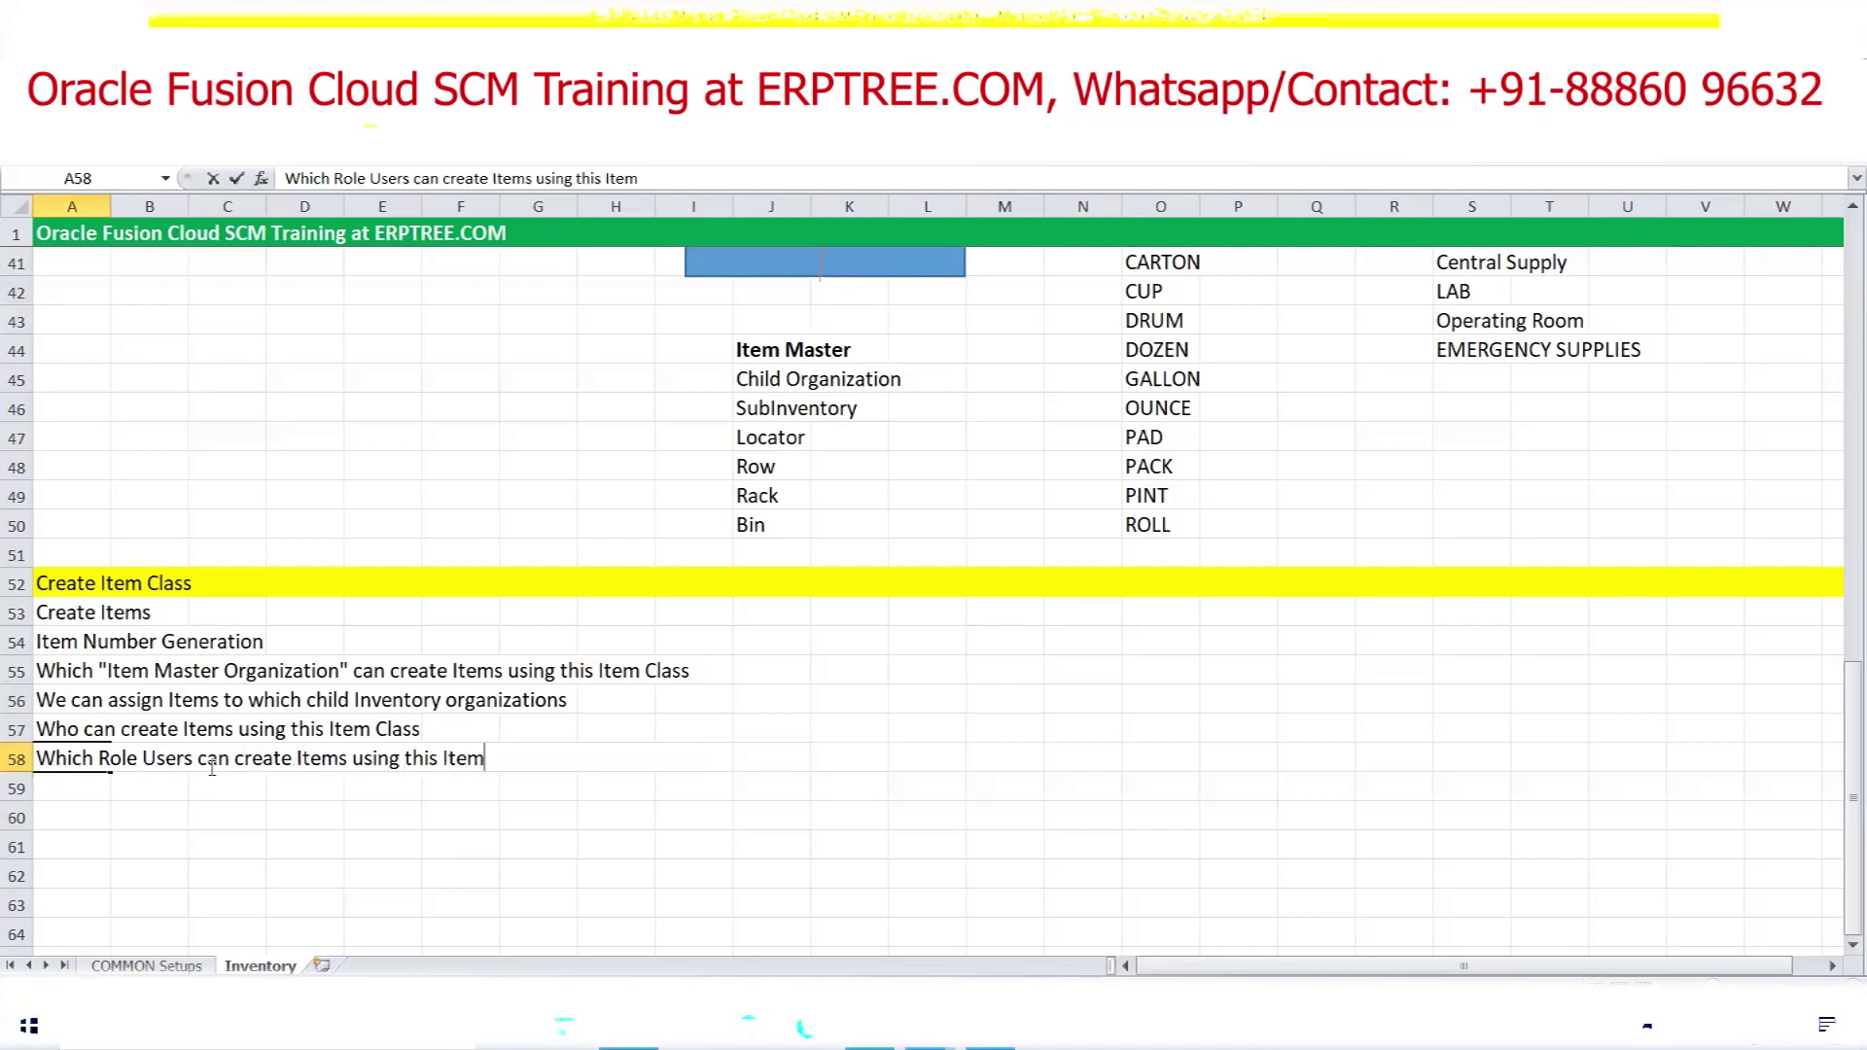
text( Class)
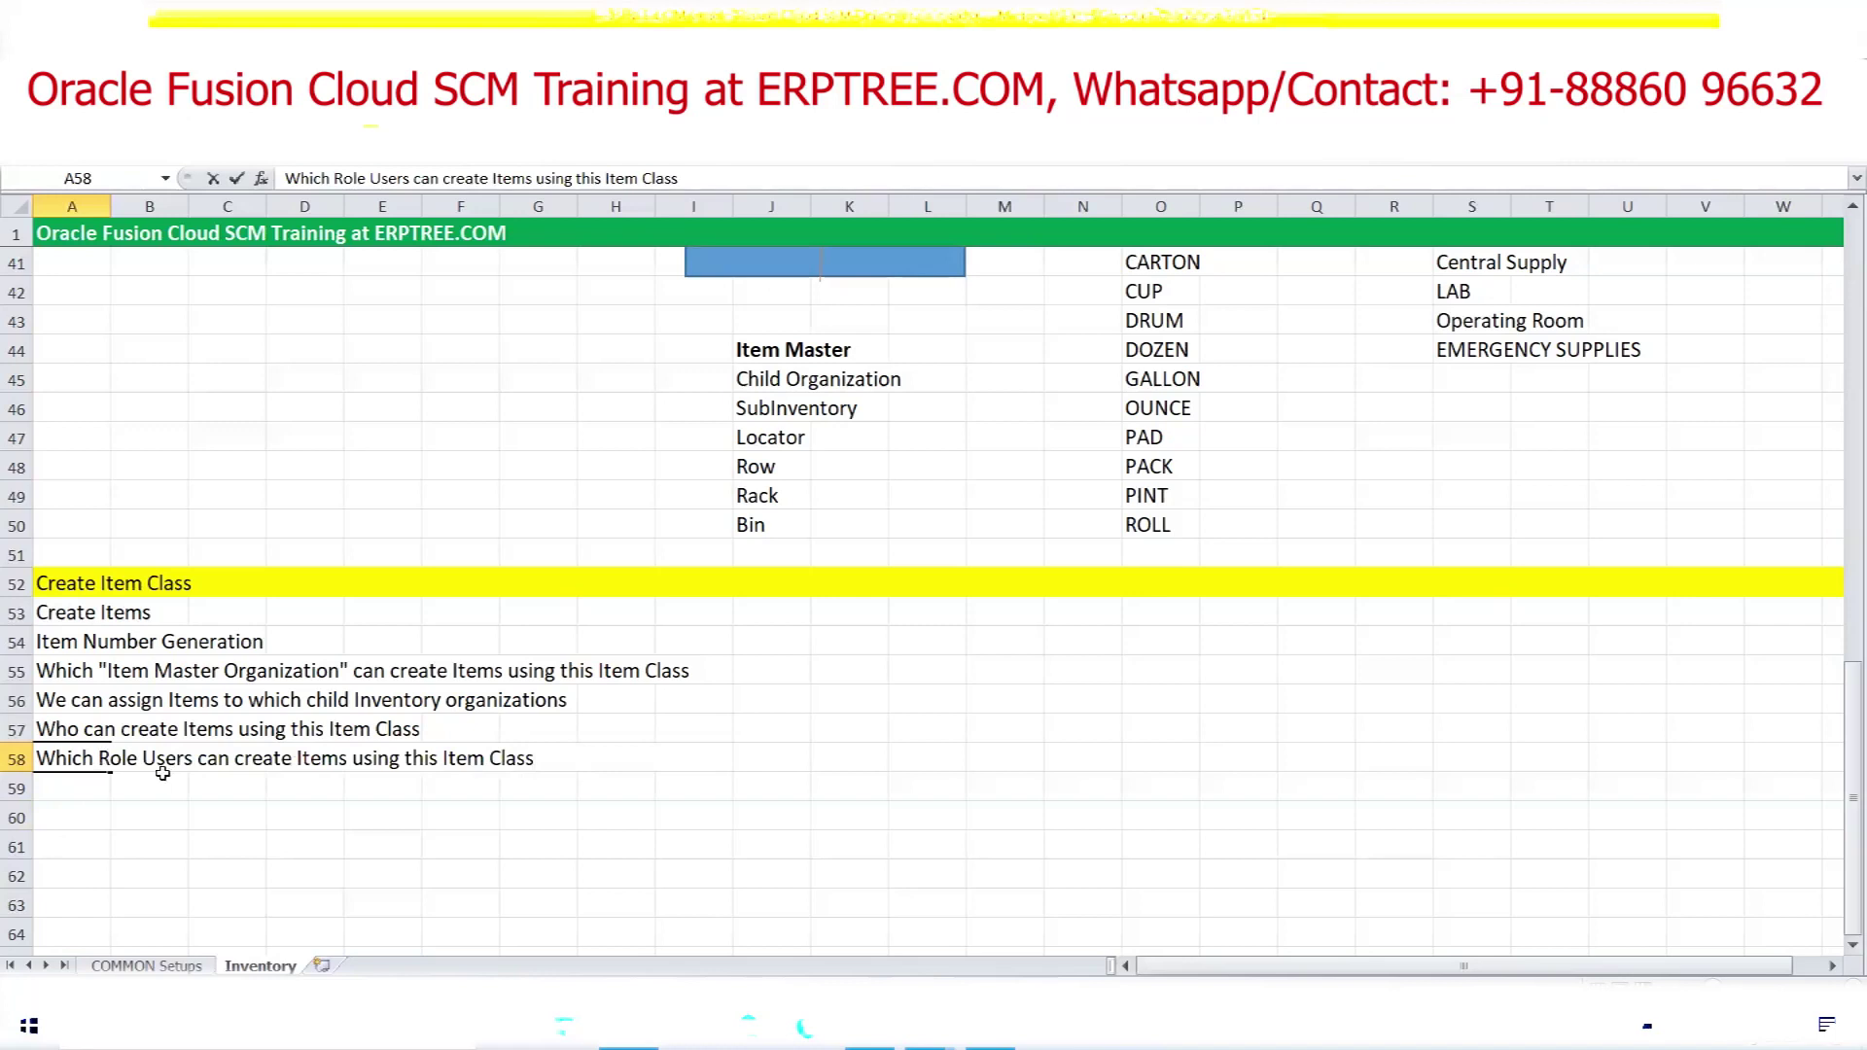
Enter Product Manager in cell M58 as the example role beside the Role Users note
drag(99, 758, 139, 758)
click(978, 757)
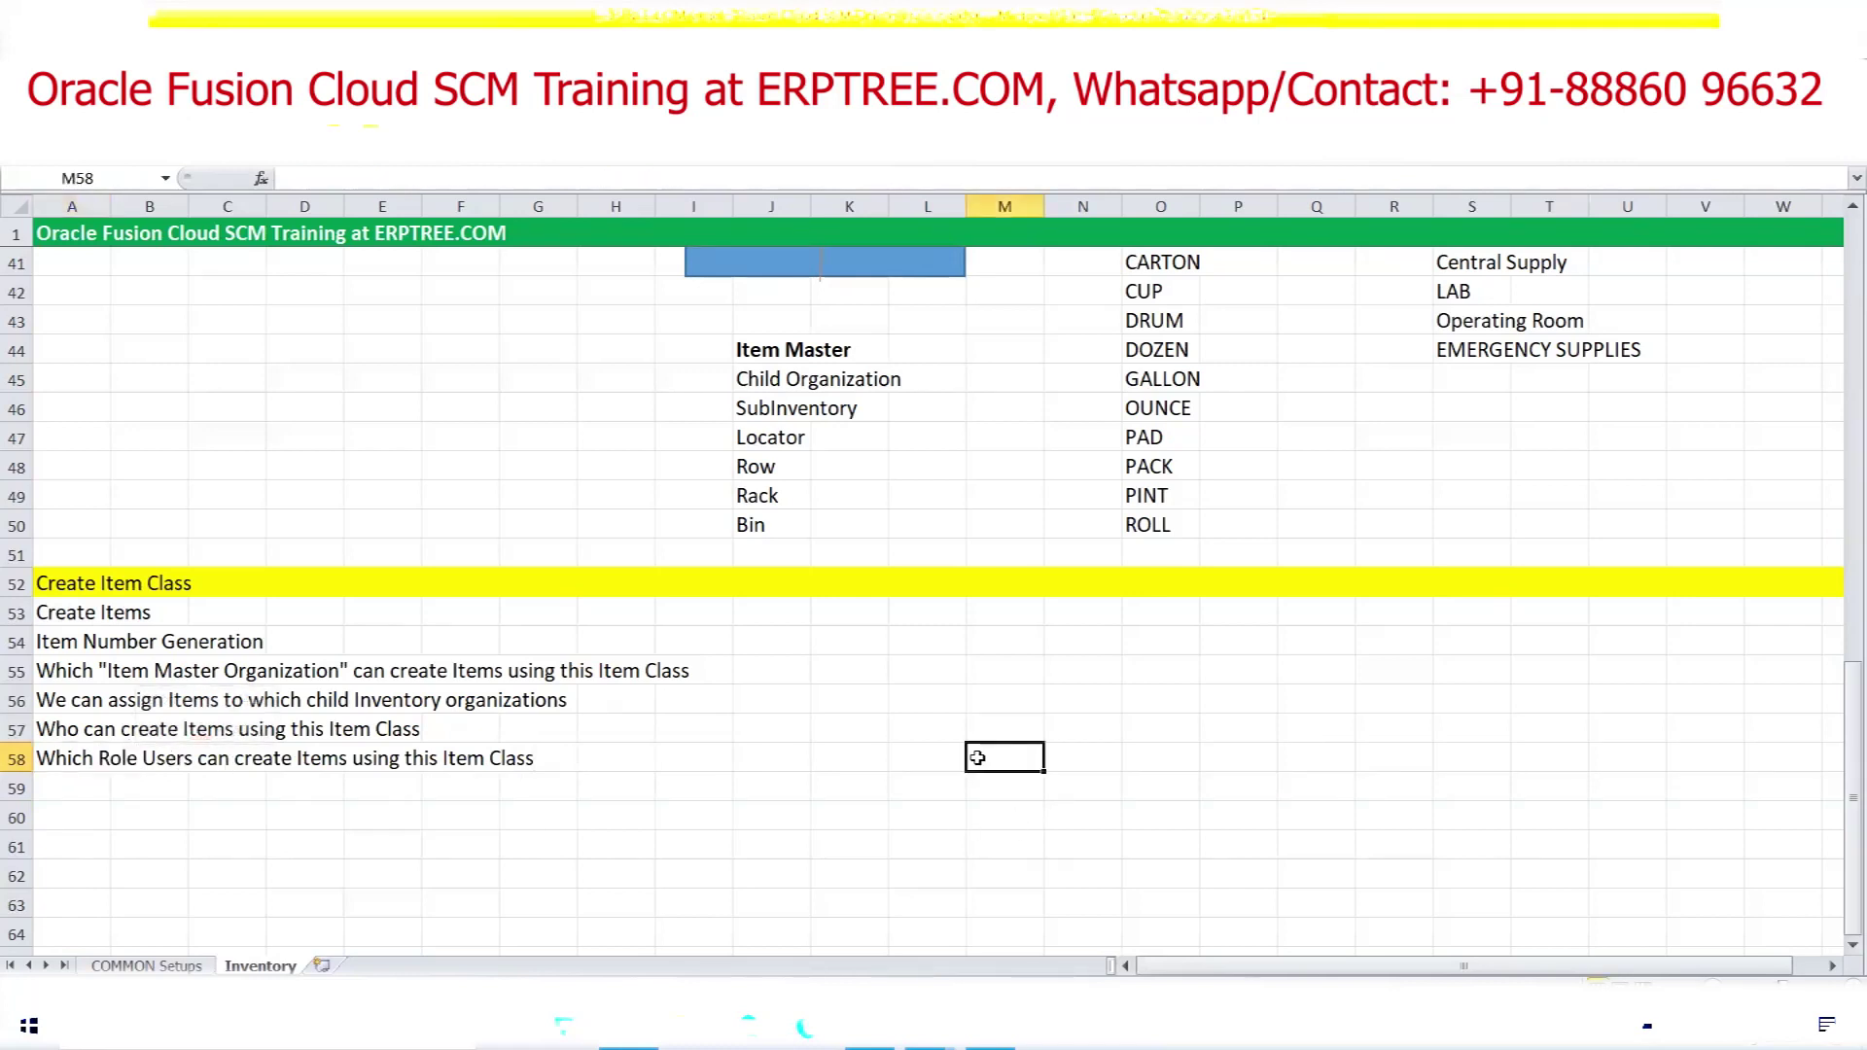
text(Product Manager)
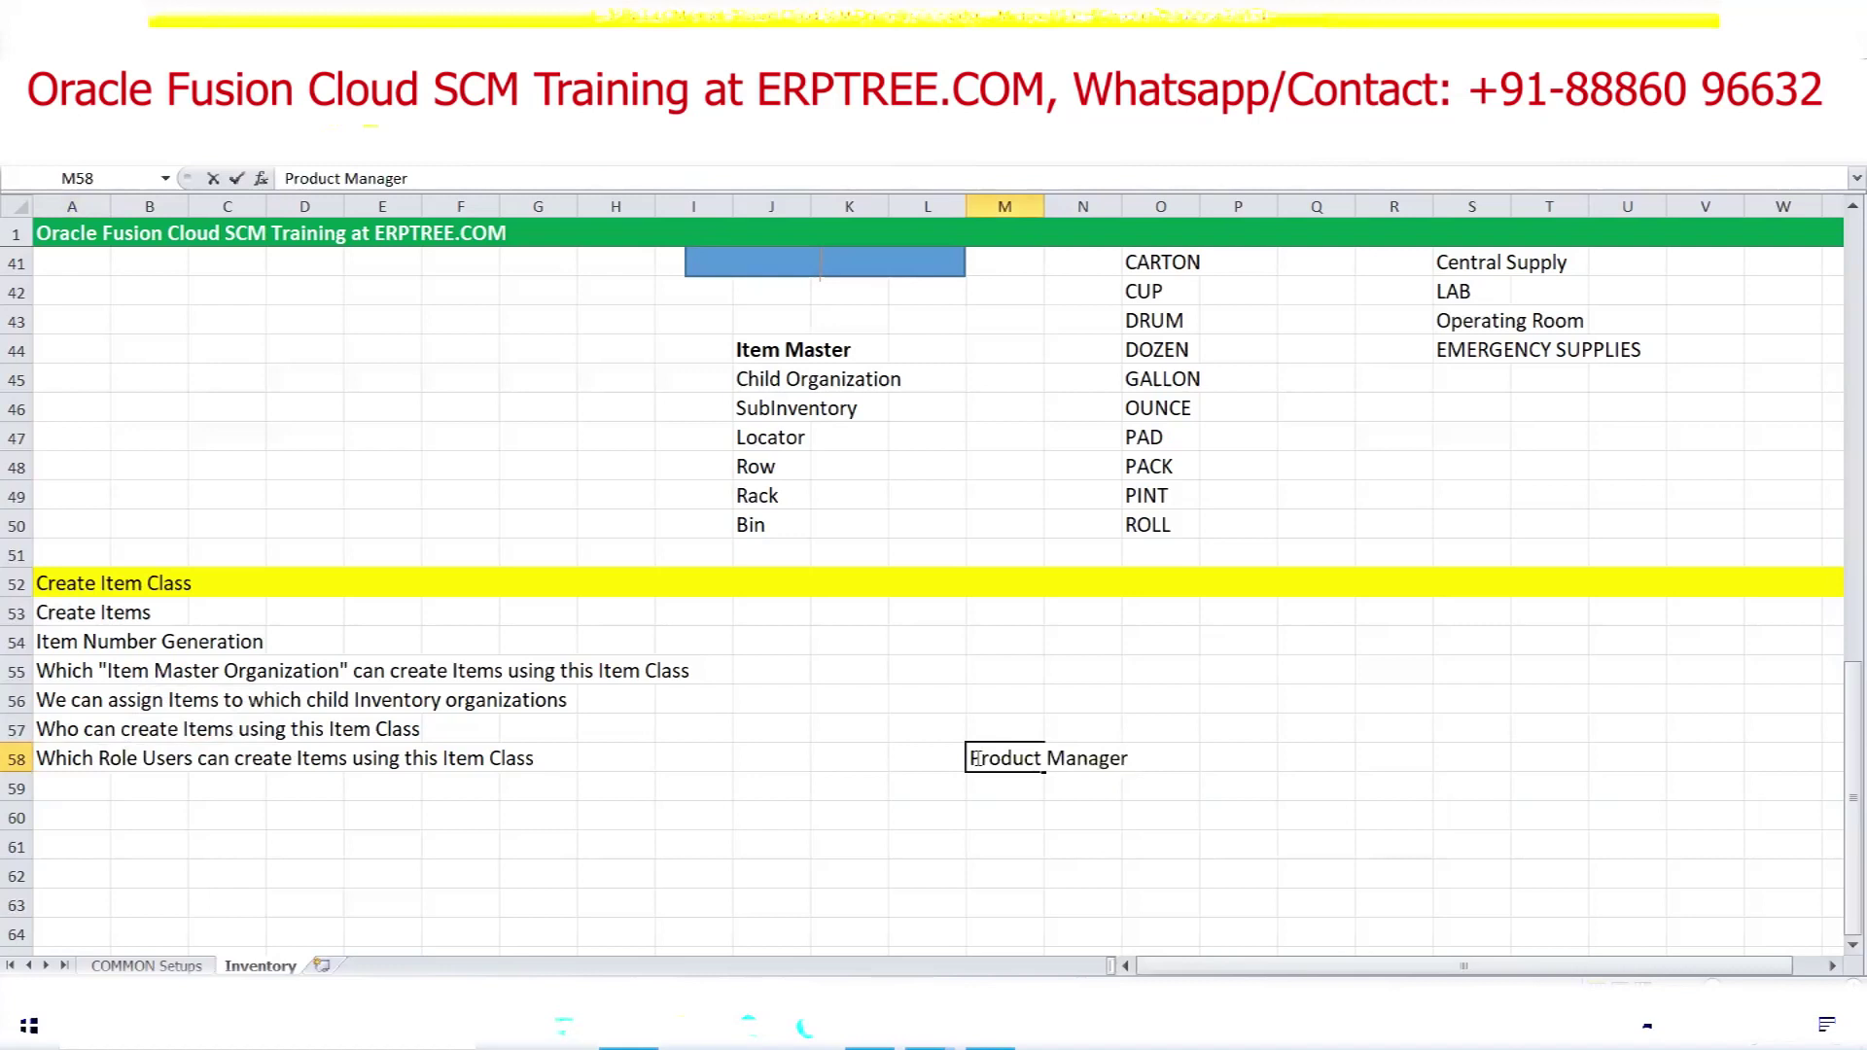
List the example users User1, User2 and User3 in cells Q56, Q58 and Q60
click(1304, 699)
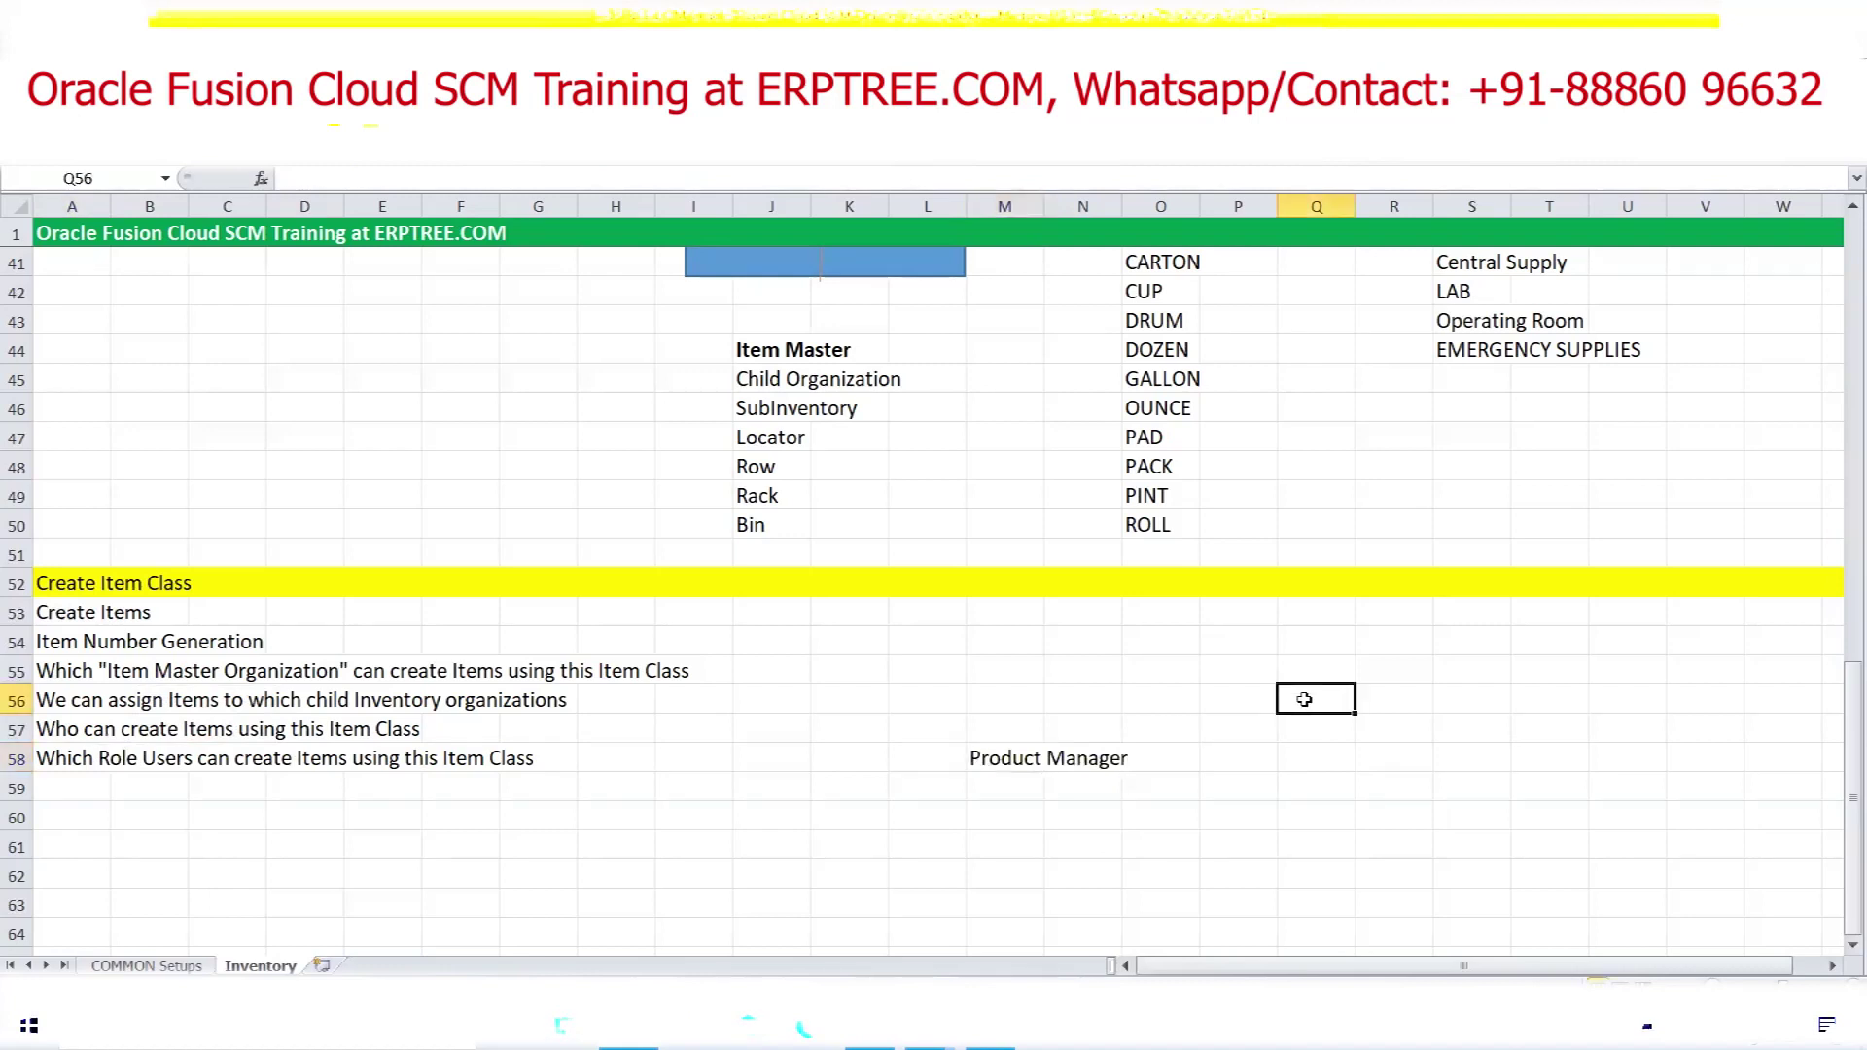
text(User1)
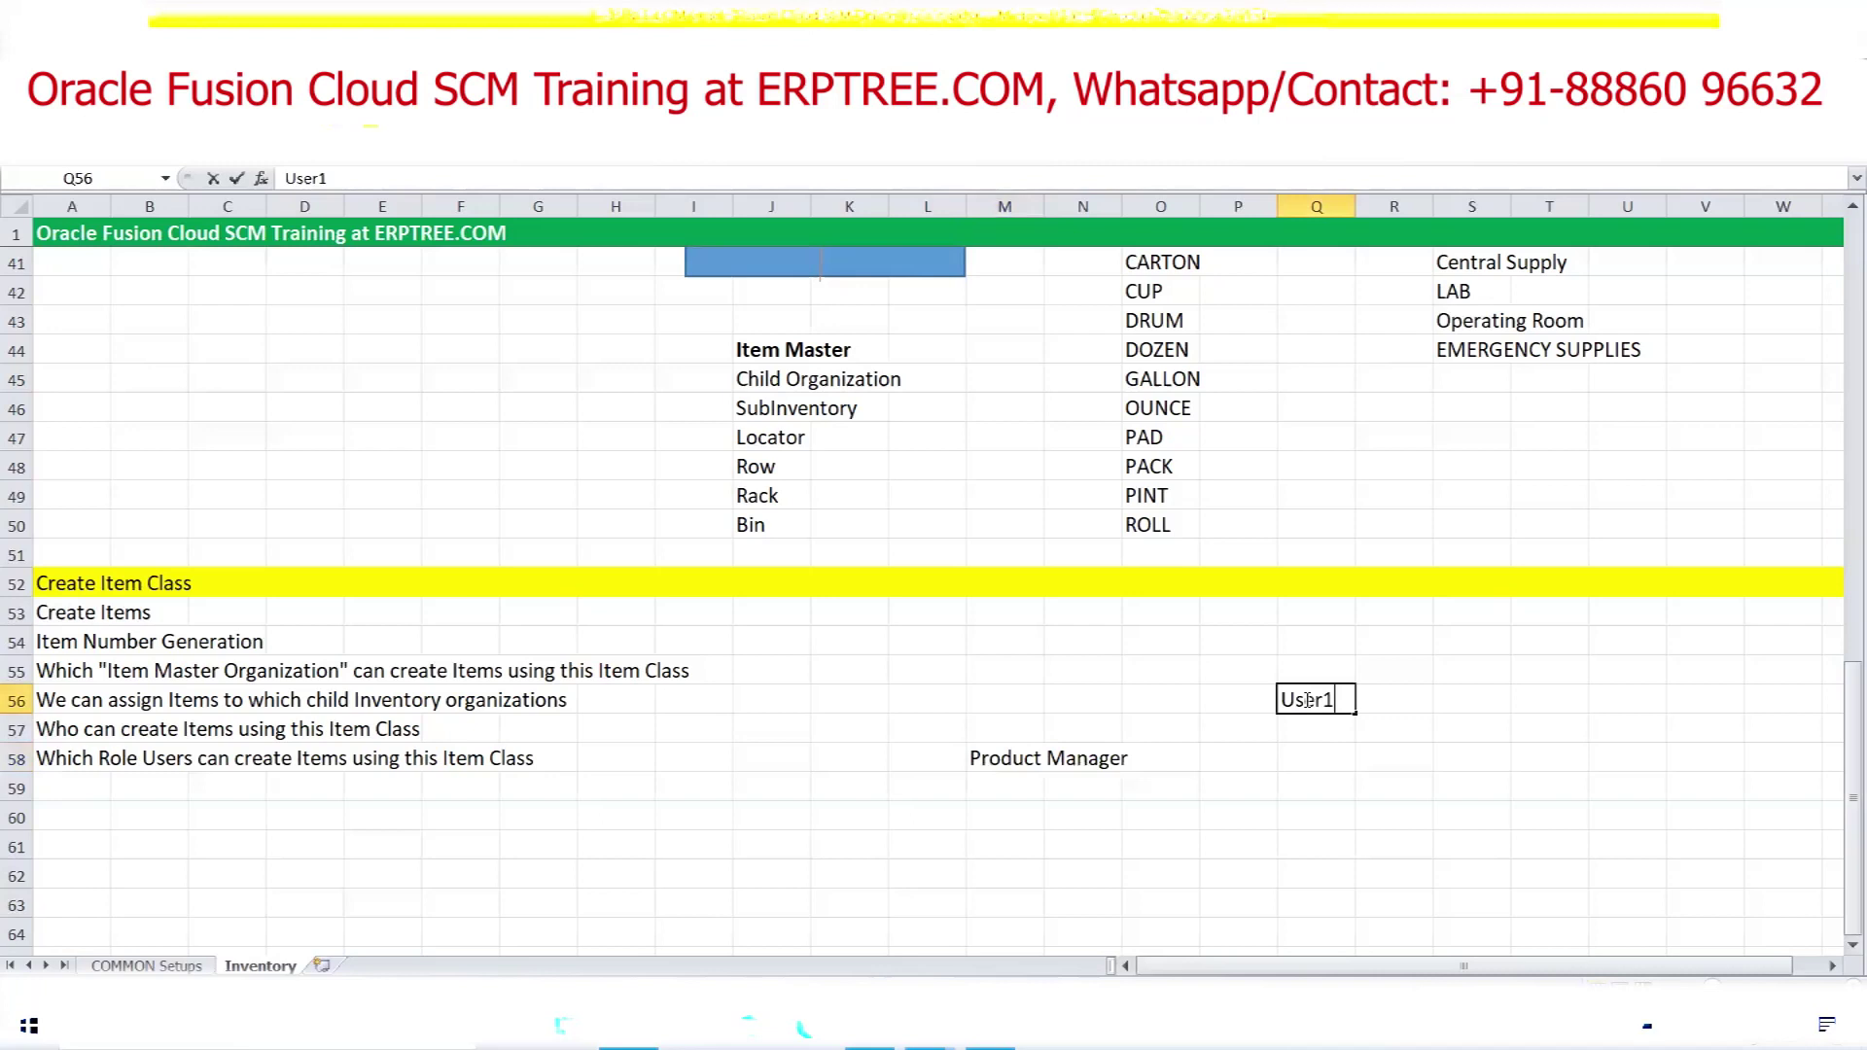
key(Return)
key(Return)
text(User2)
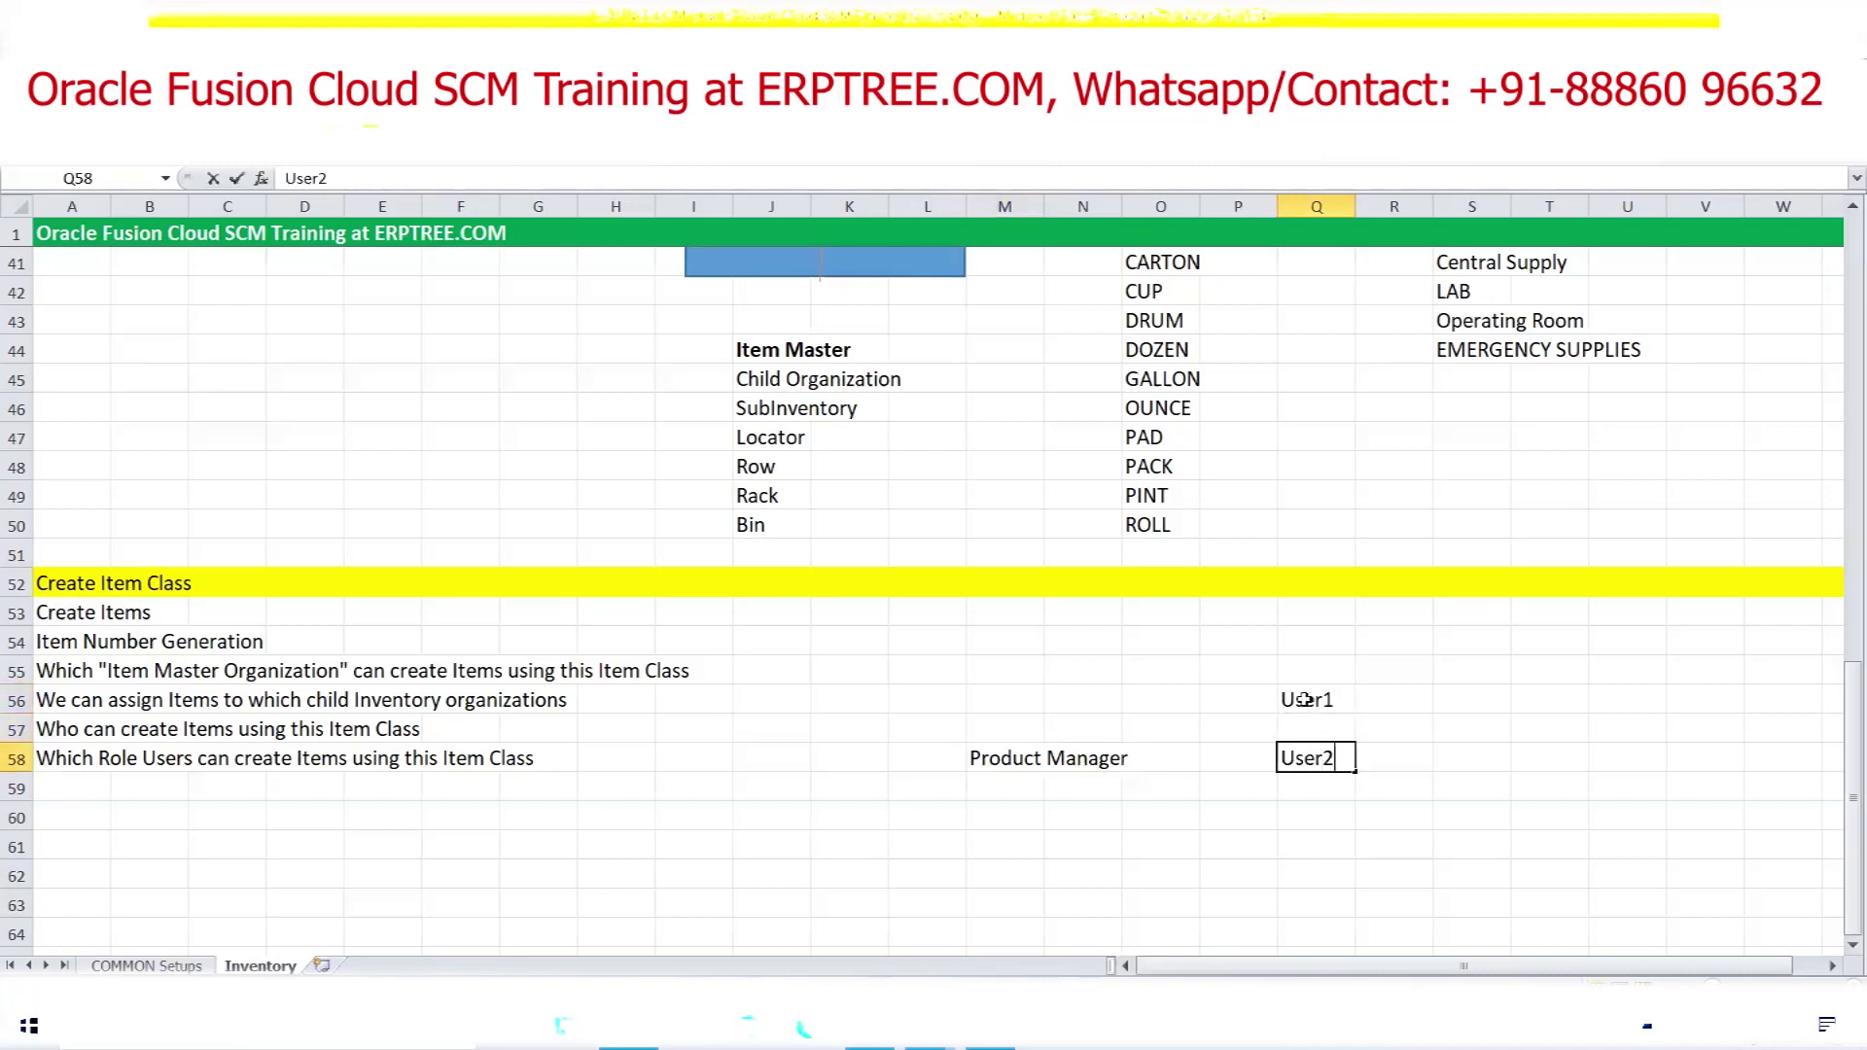
key(Return)
key(Return)
text(Us)
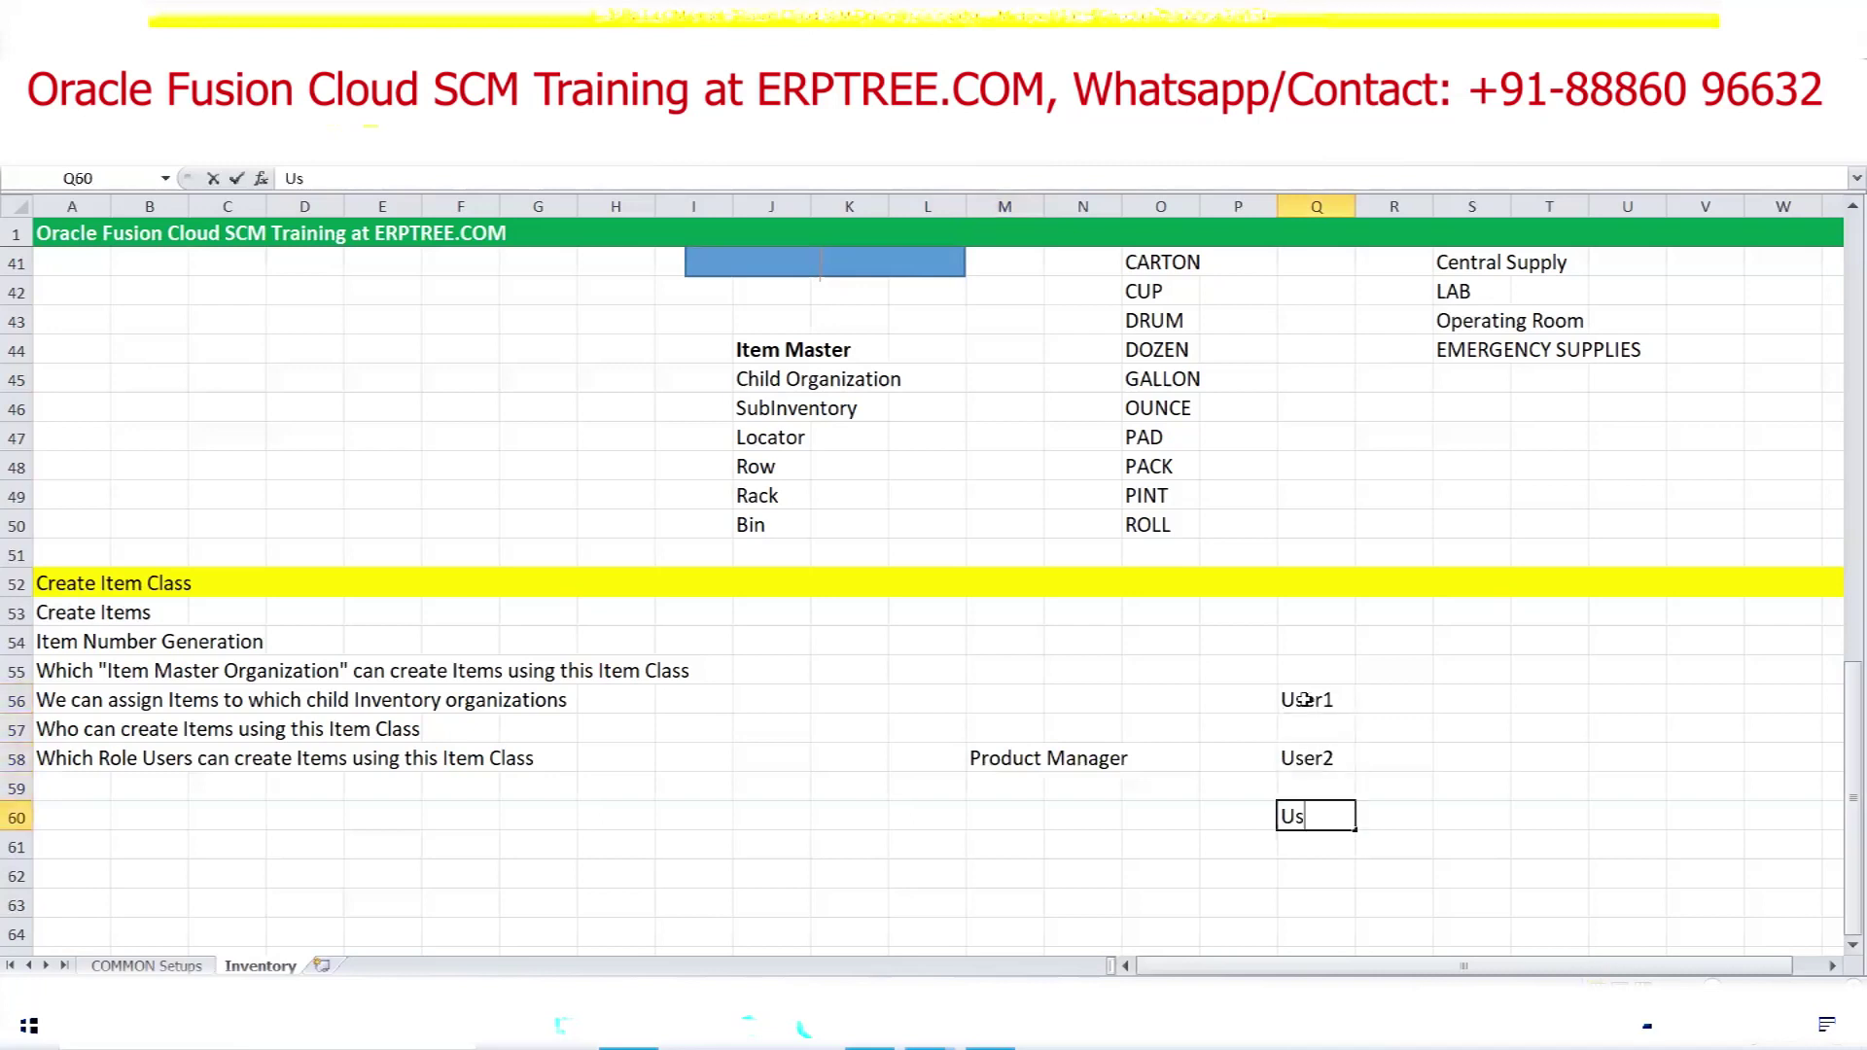
text(er3)
click(1027, 868)
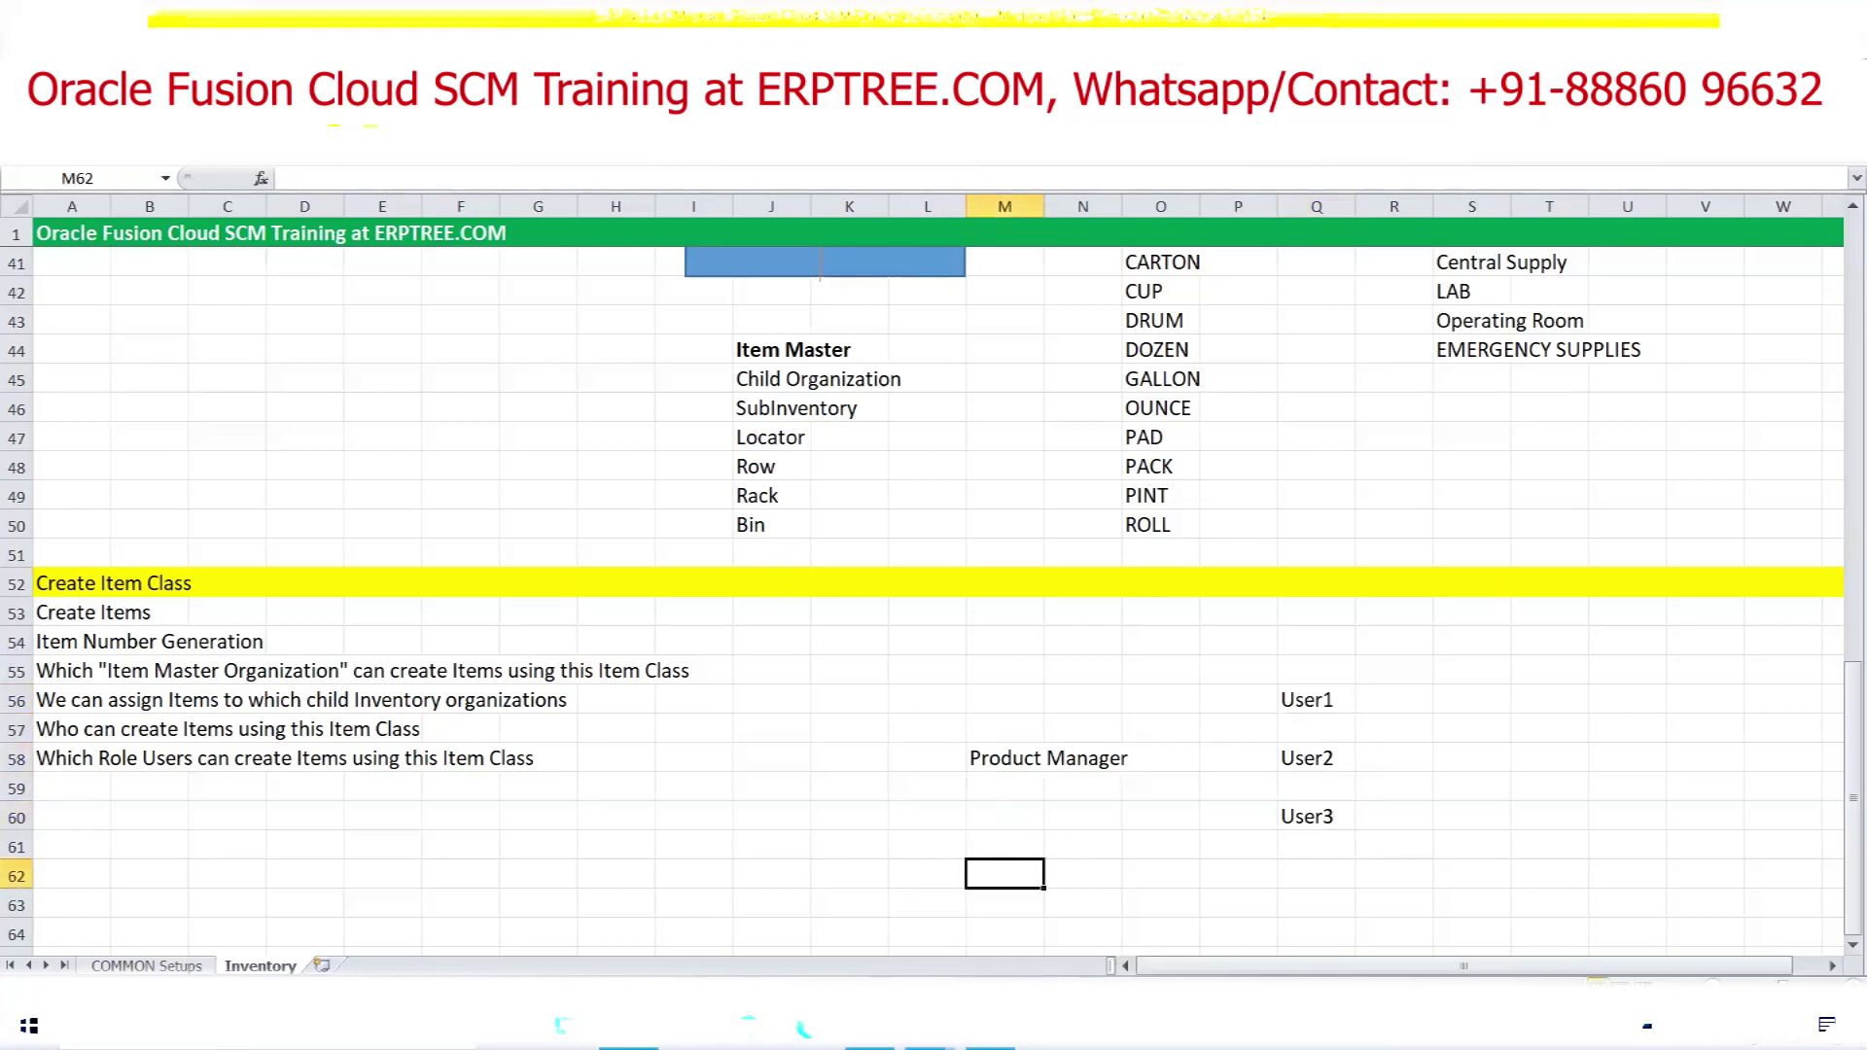
Draw straight arrows from the Product Manager role in row 58 to User1 and User2
click(244, 122)
click(281, 181)
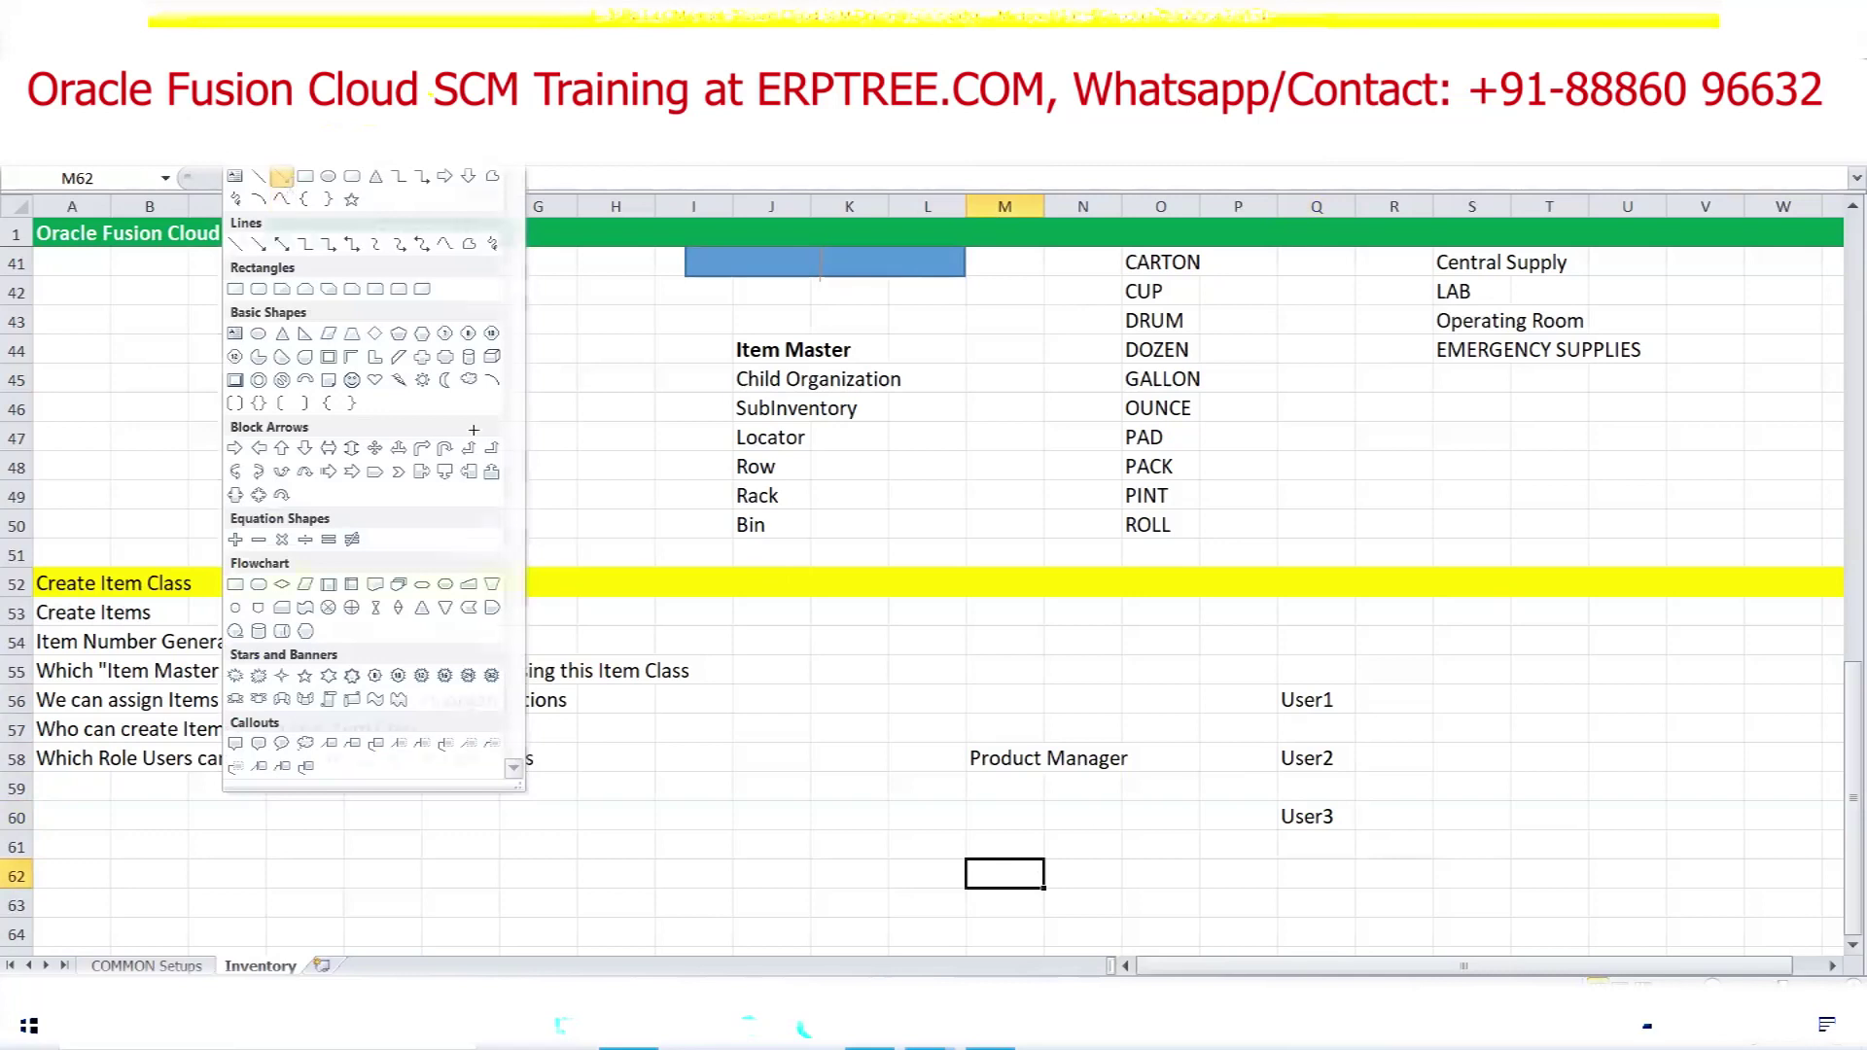
drag(1125, 755, 1276, 697)
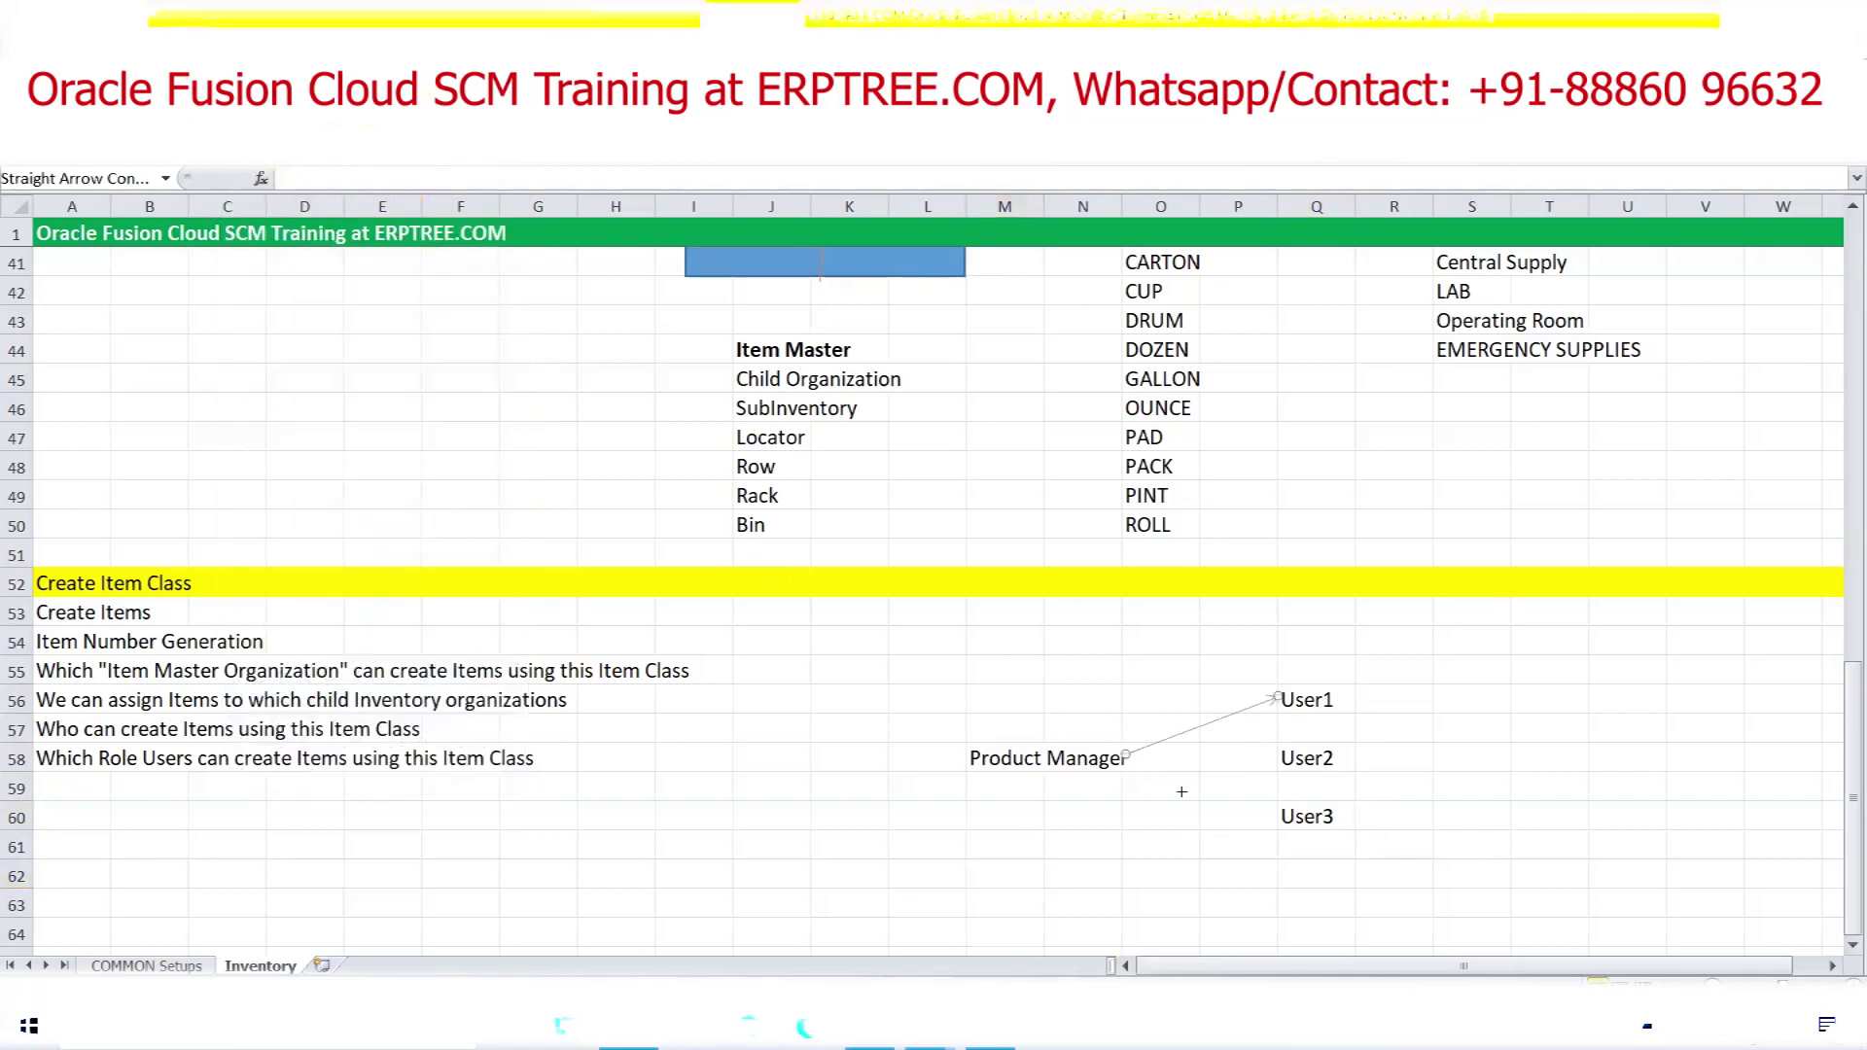
drag(1097, 759, 1281, 766)
click(1467, 826)
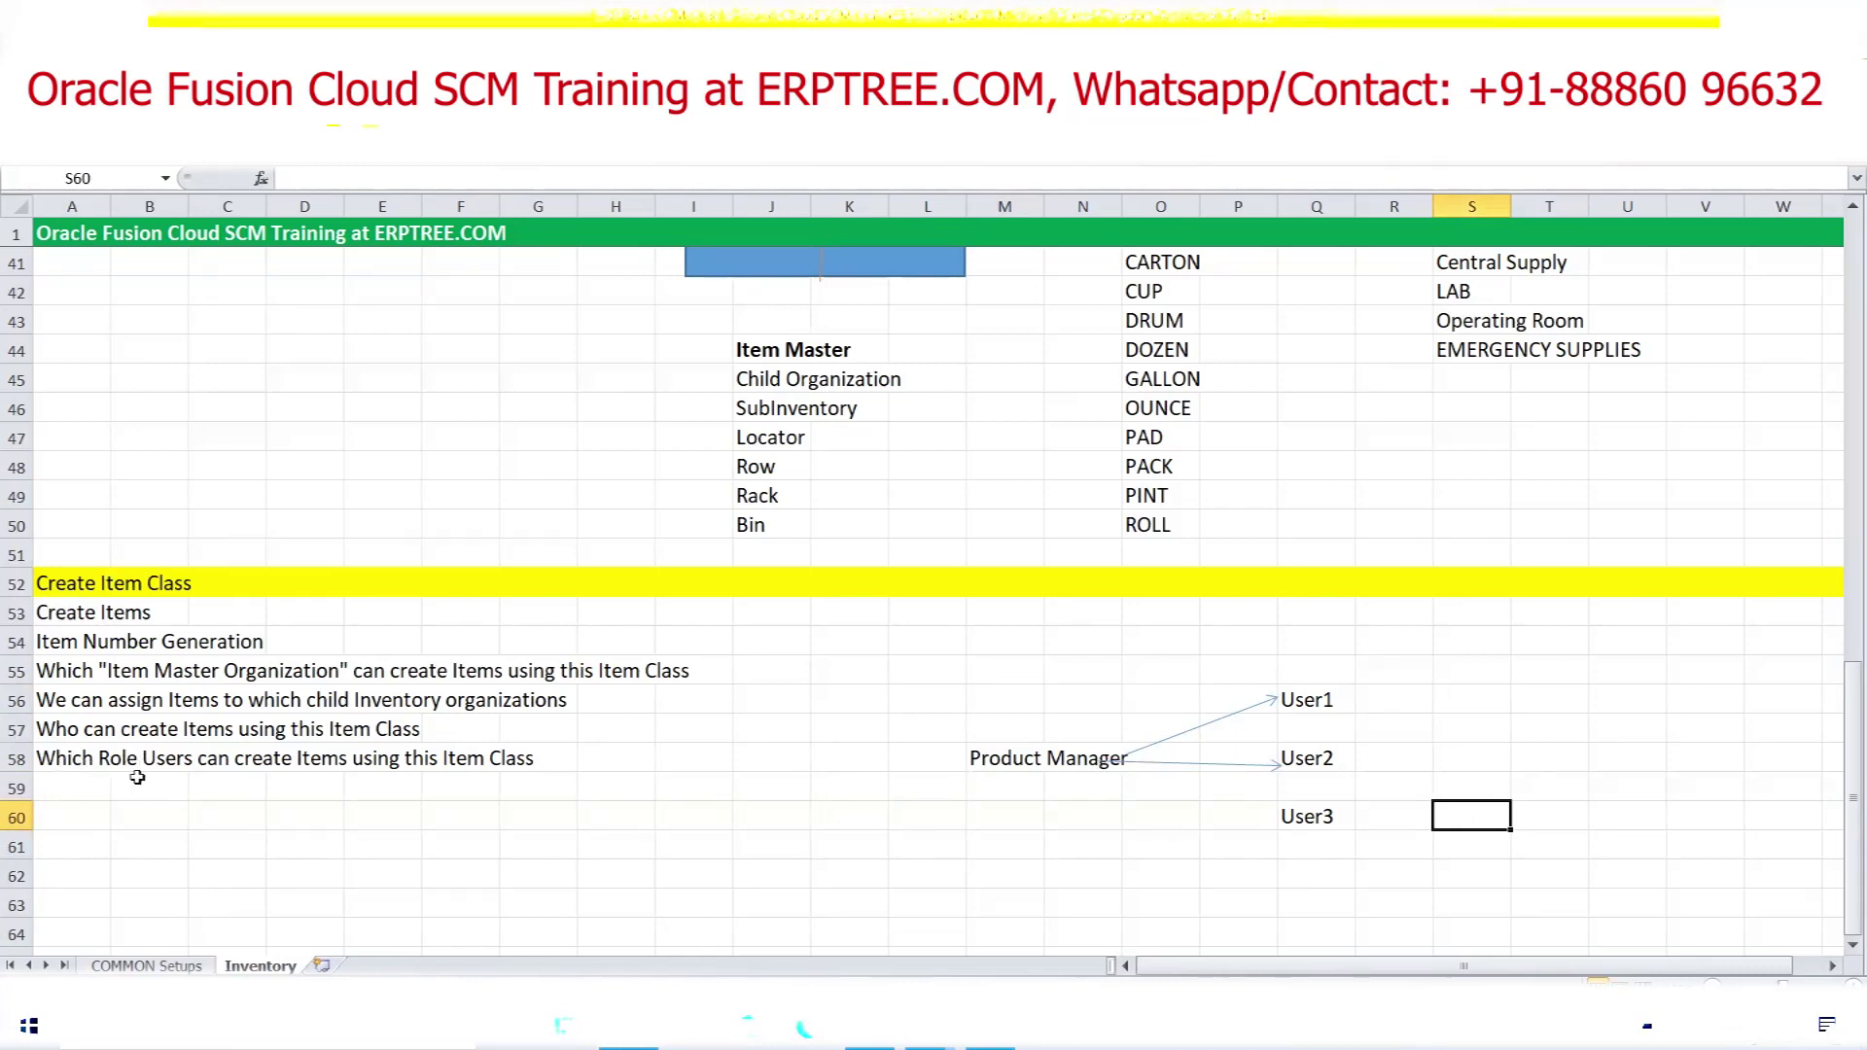
Review the example users and the Create Item Class notes in rows 52 to 58
click(1330, 715)
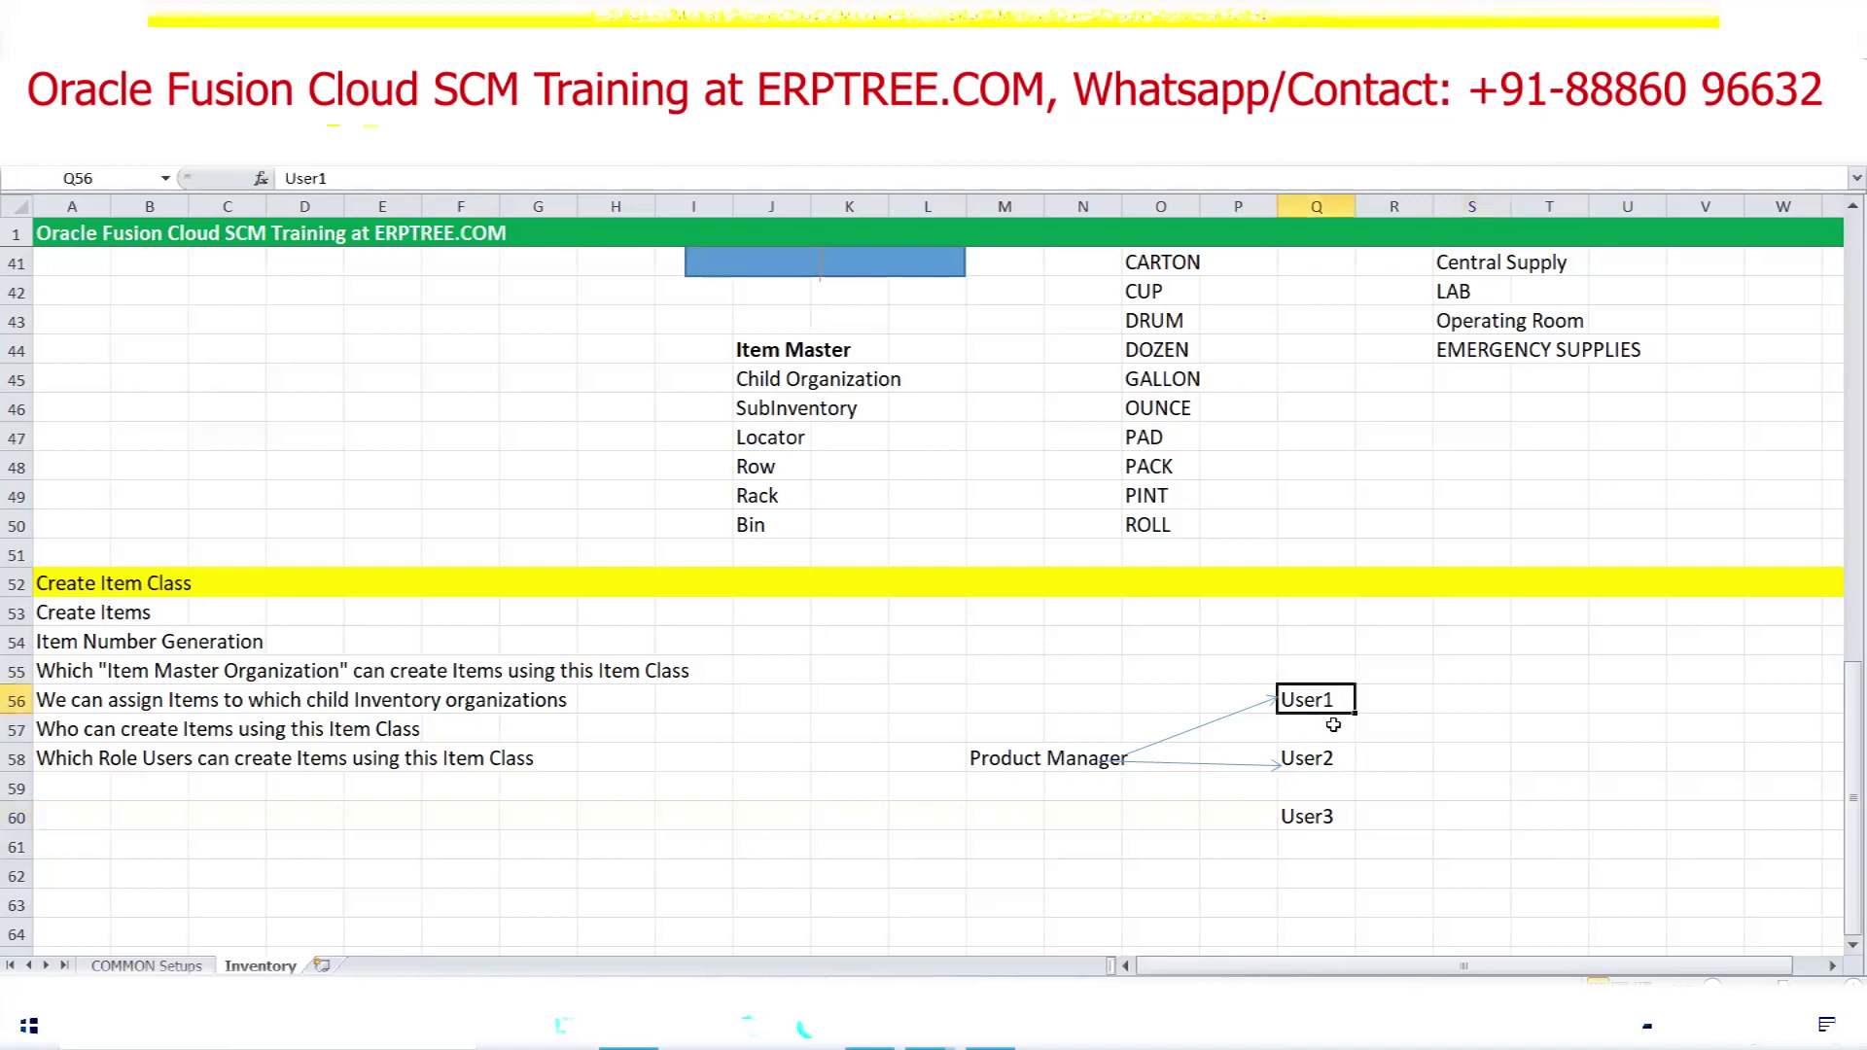
click(1328, 758)
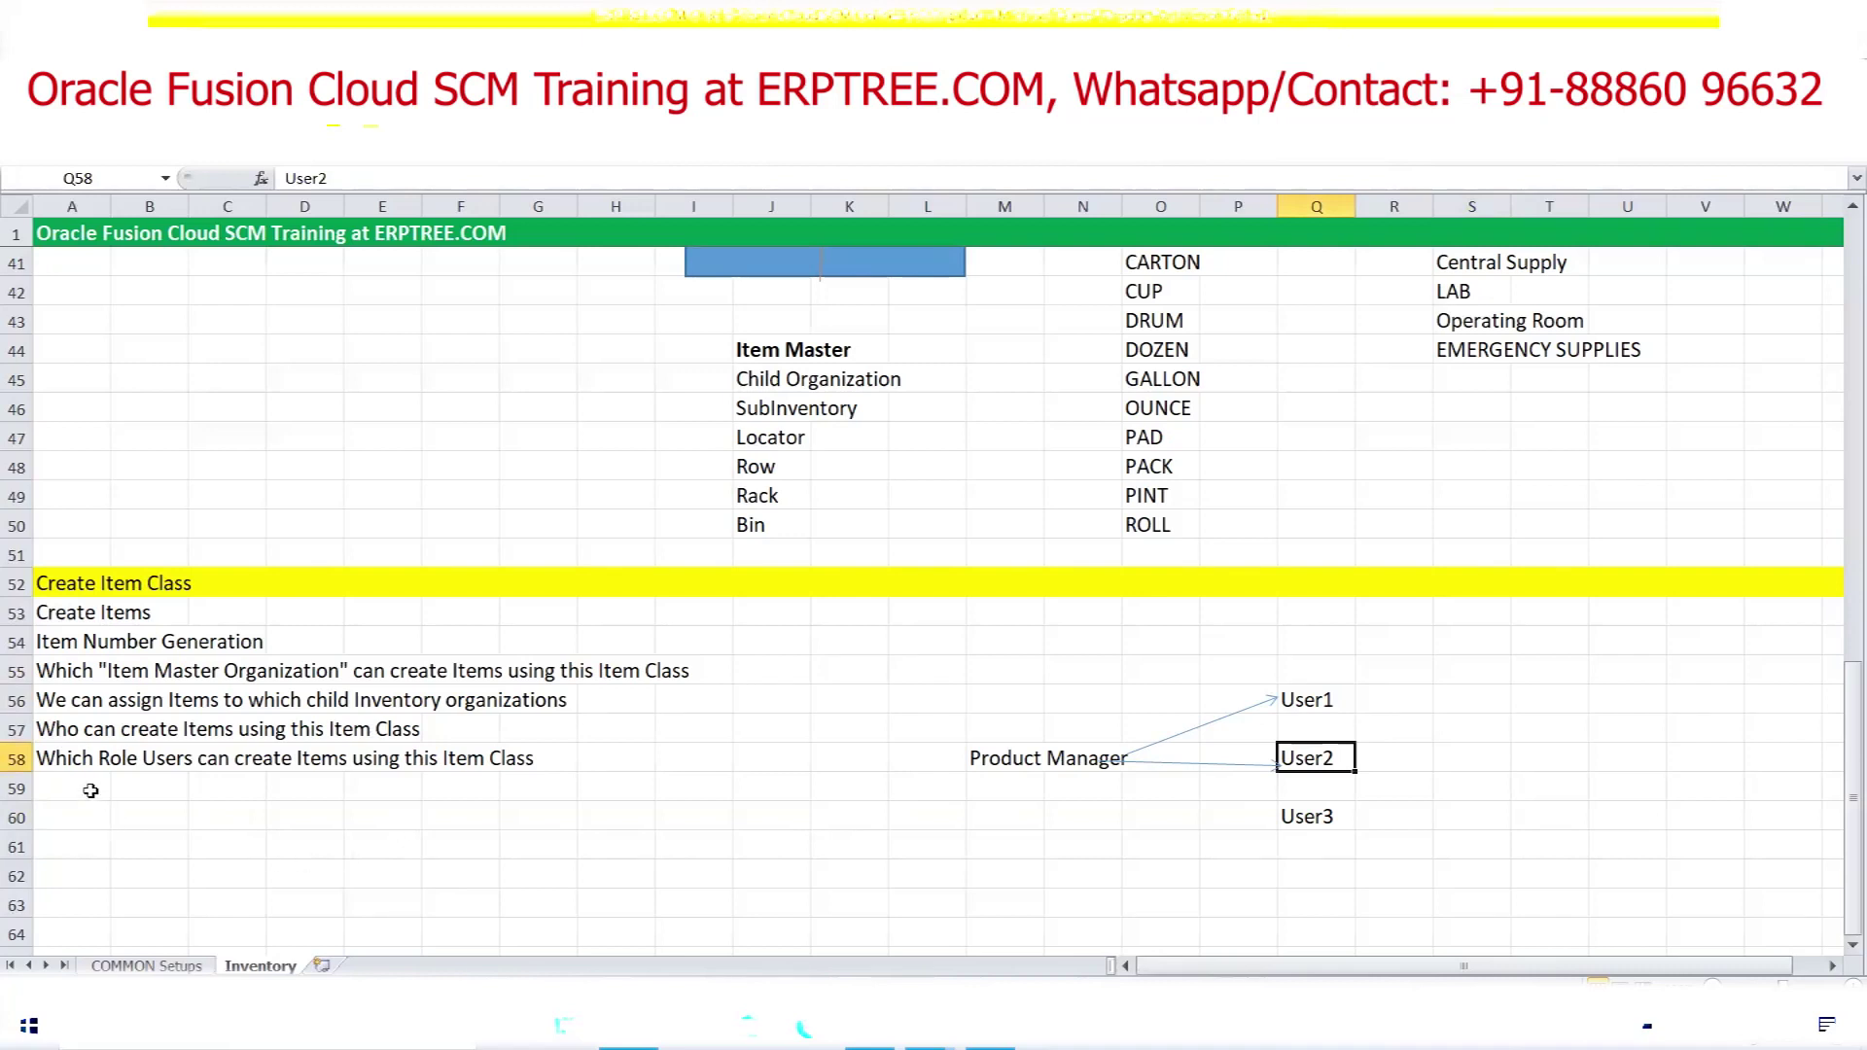
click(79, 767)
drag(78, 623, 185, 581)
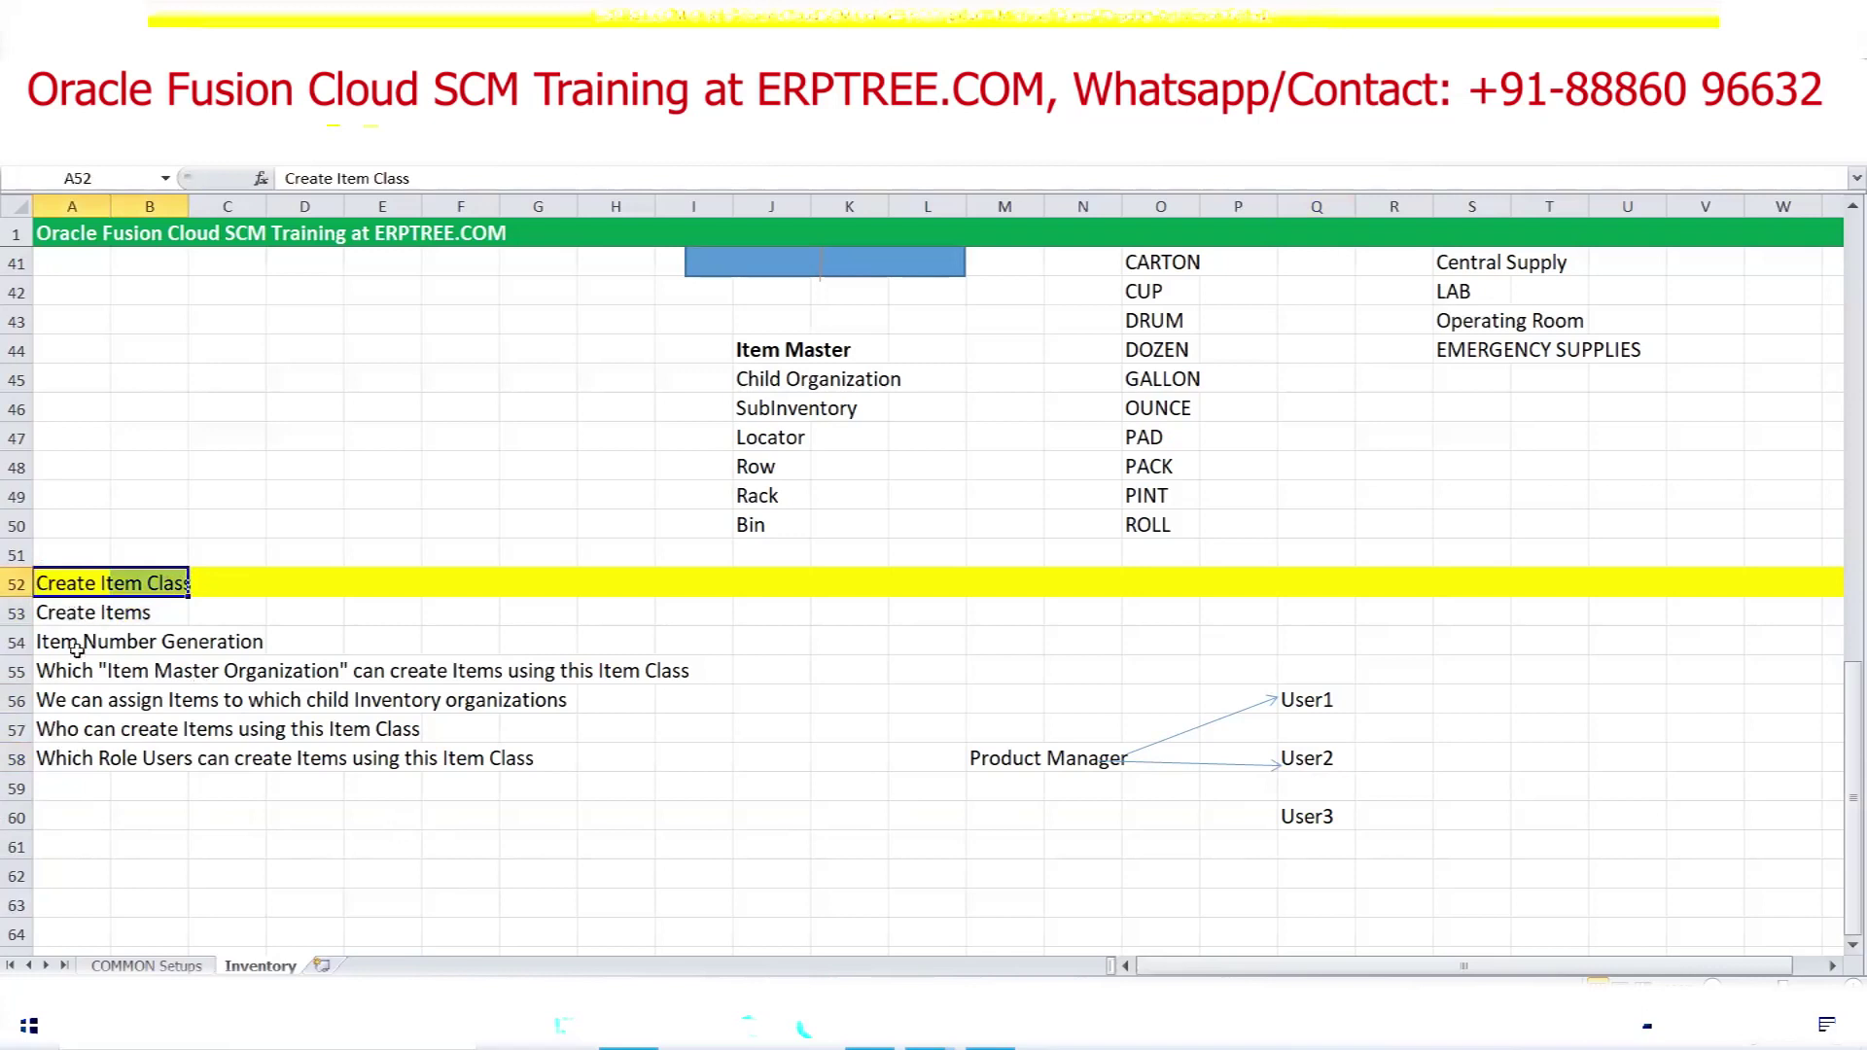
drag(61, 619, 152, 610)
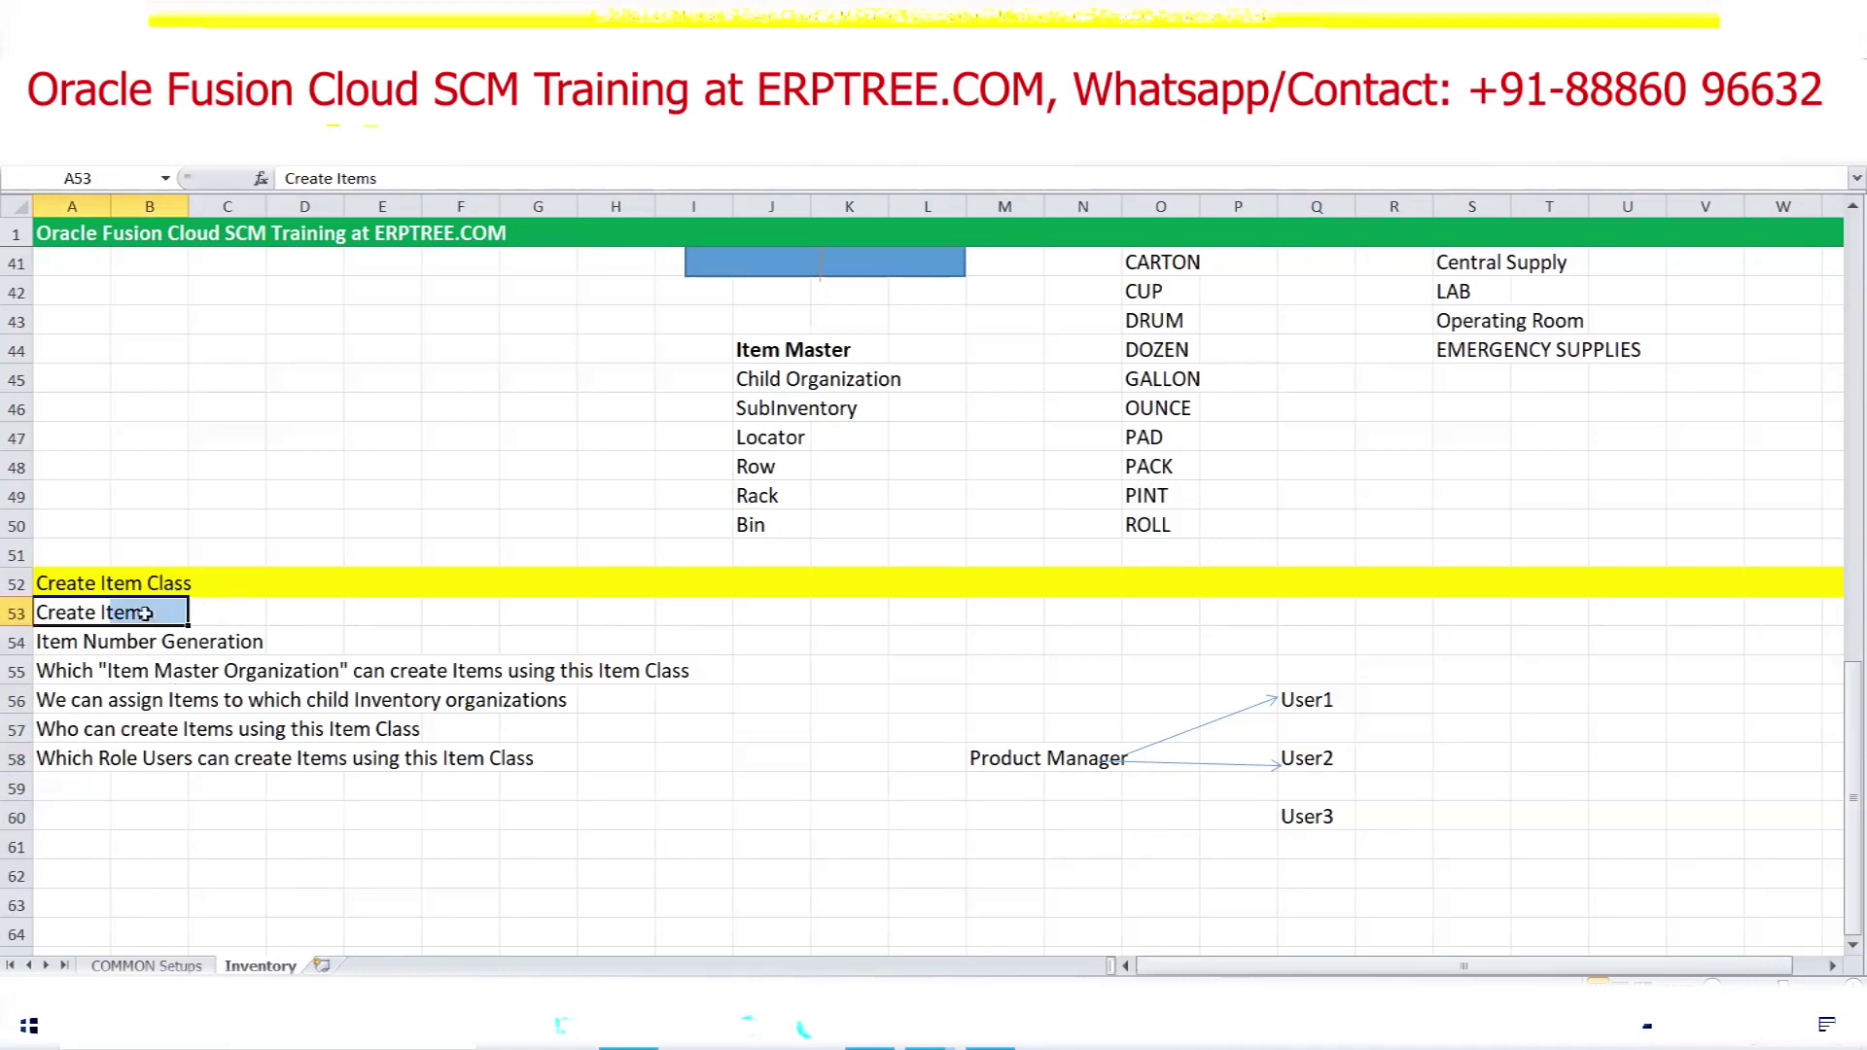
drag(58, 644, 207, 642)
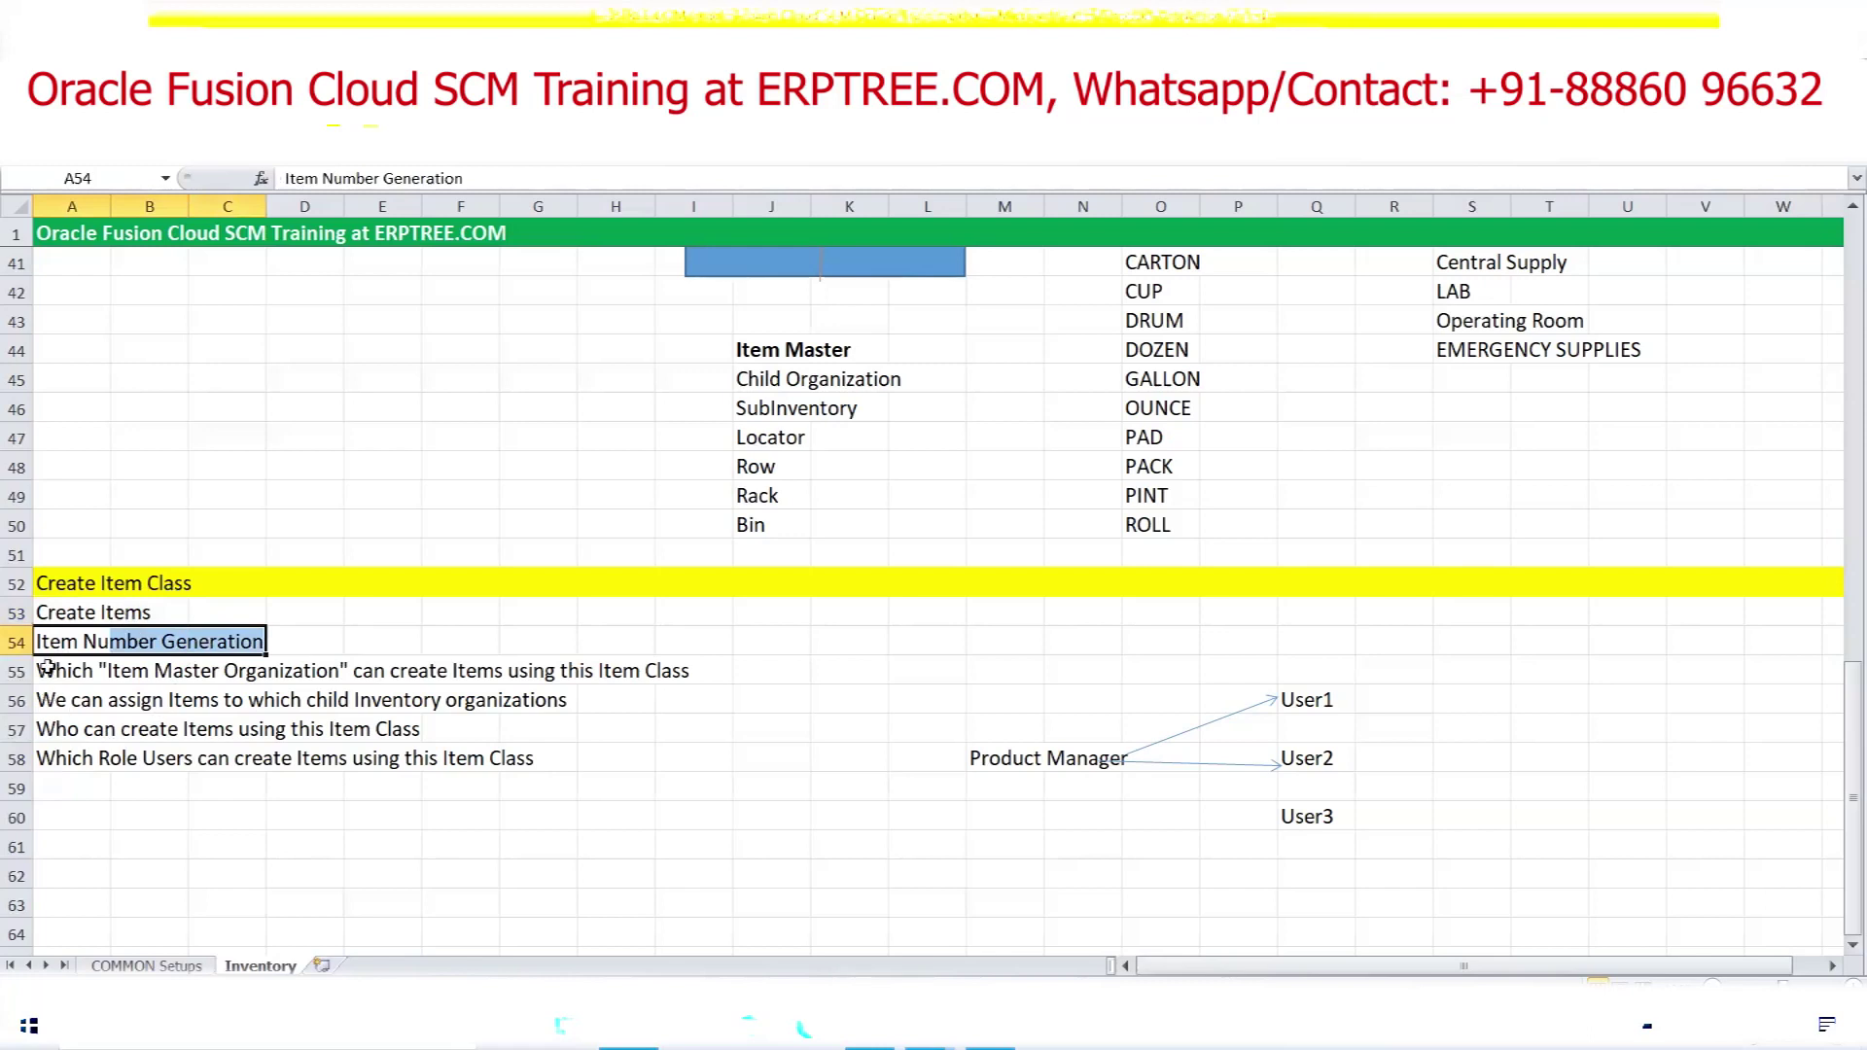
drag(50, 669, 683, 681)
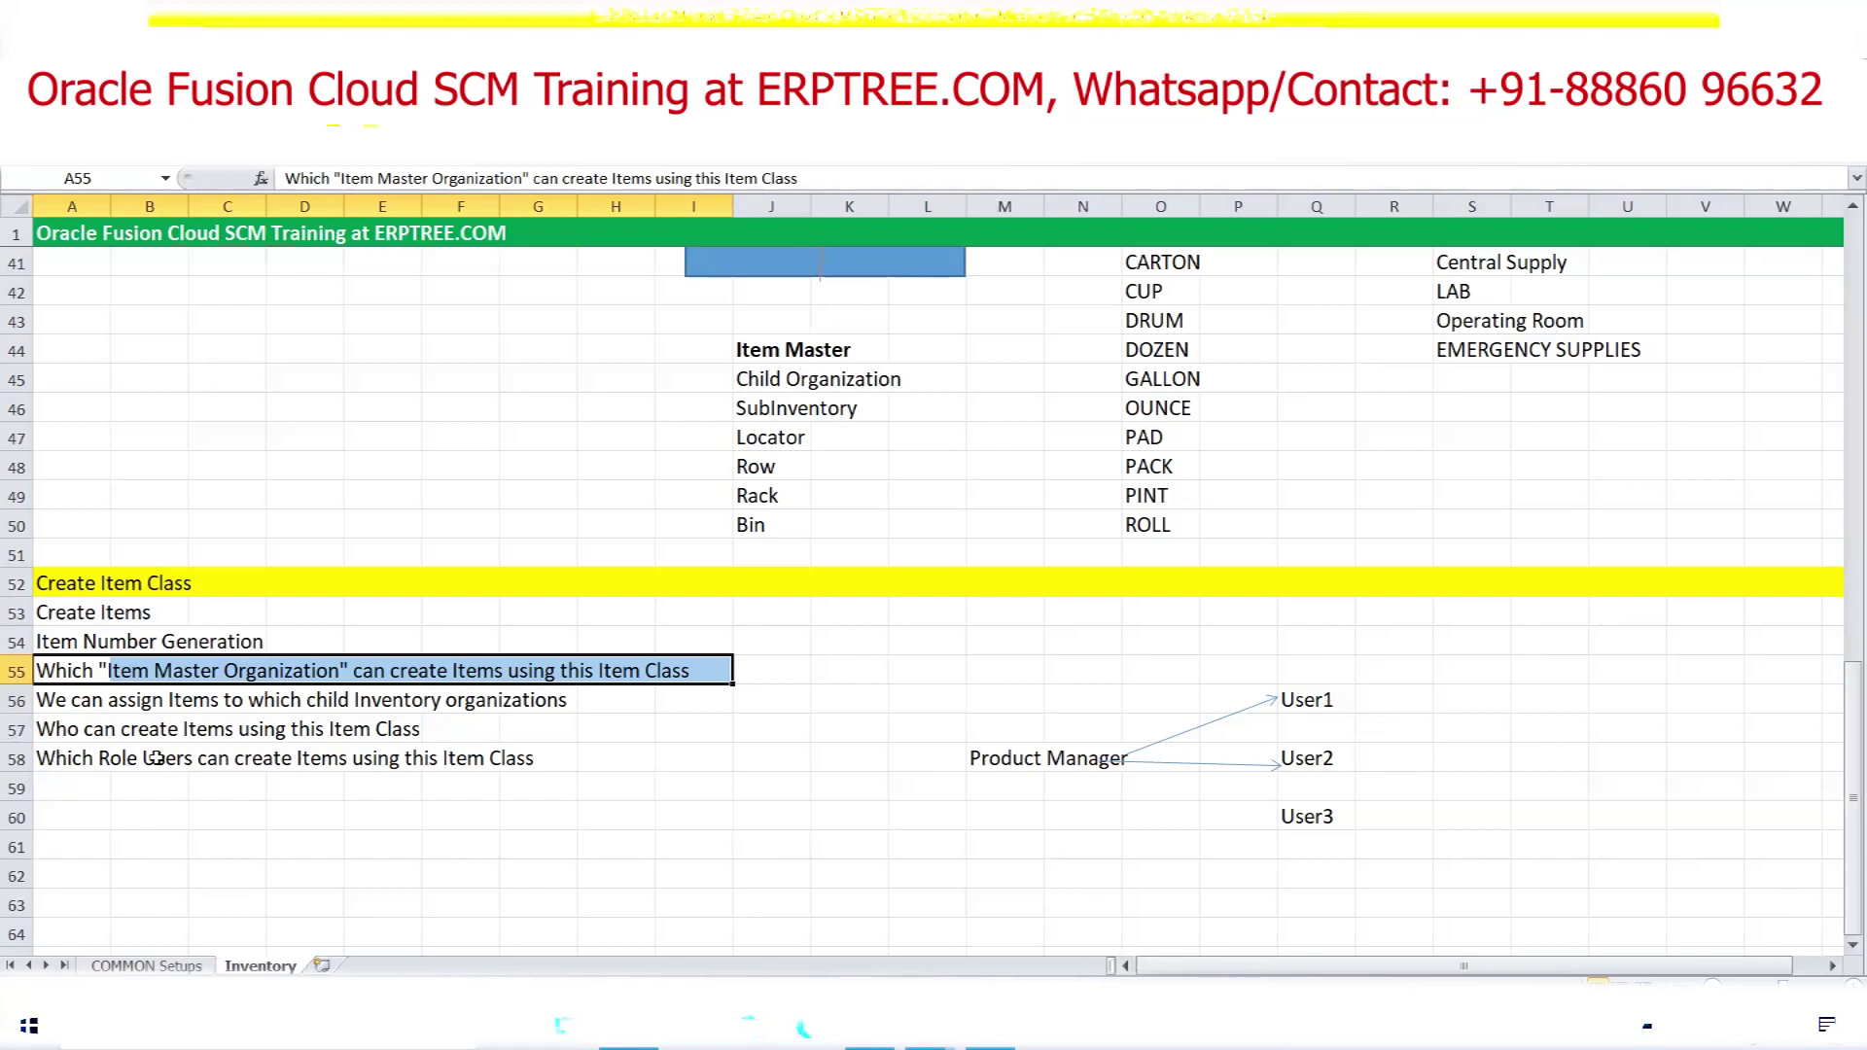
click(51, 765)
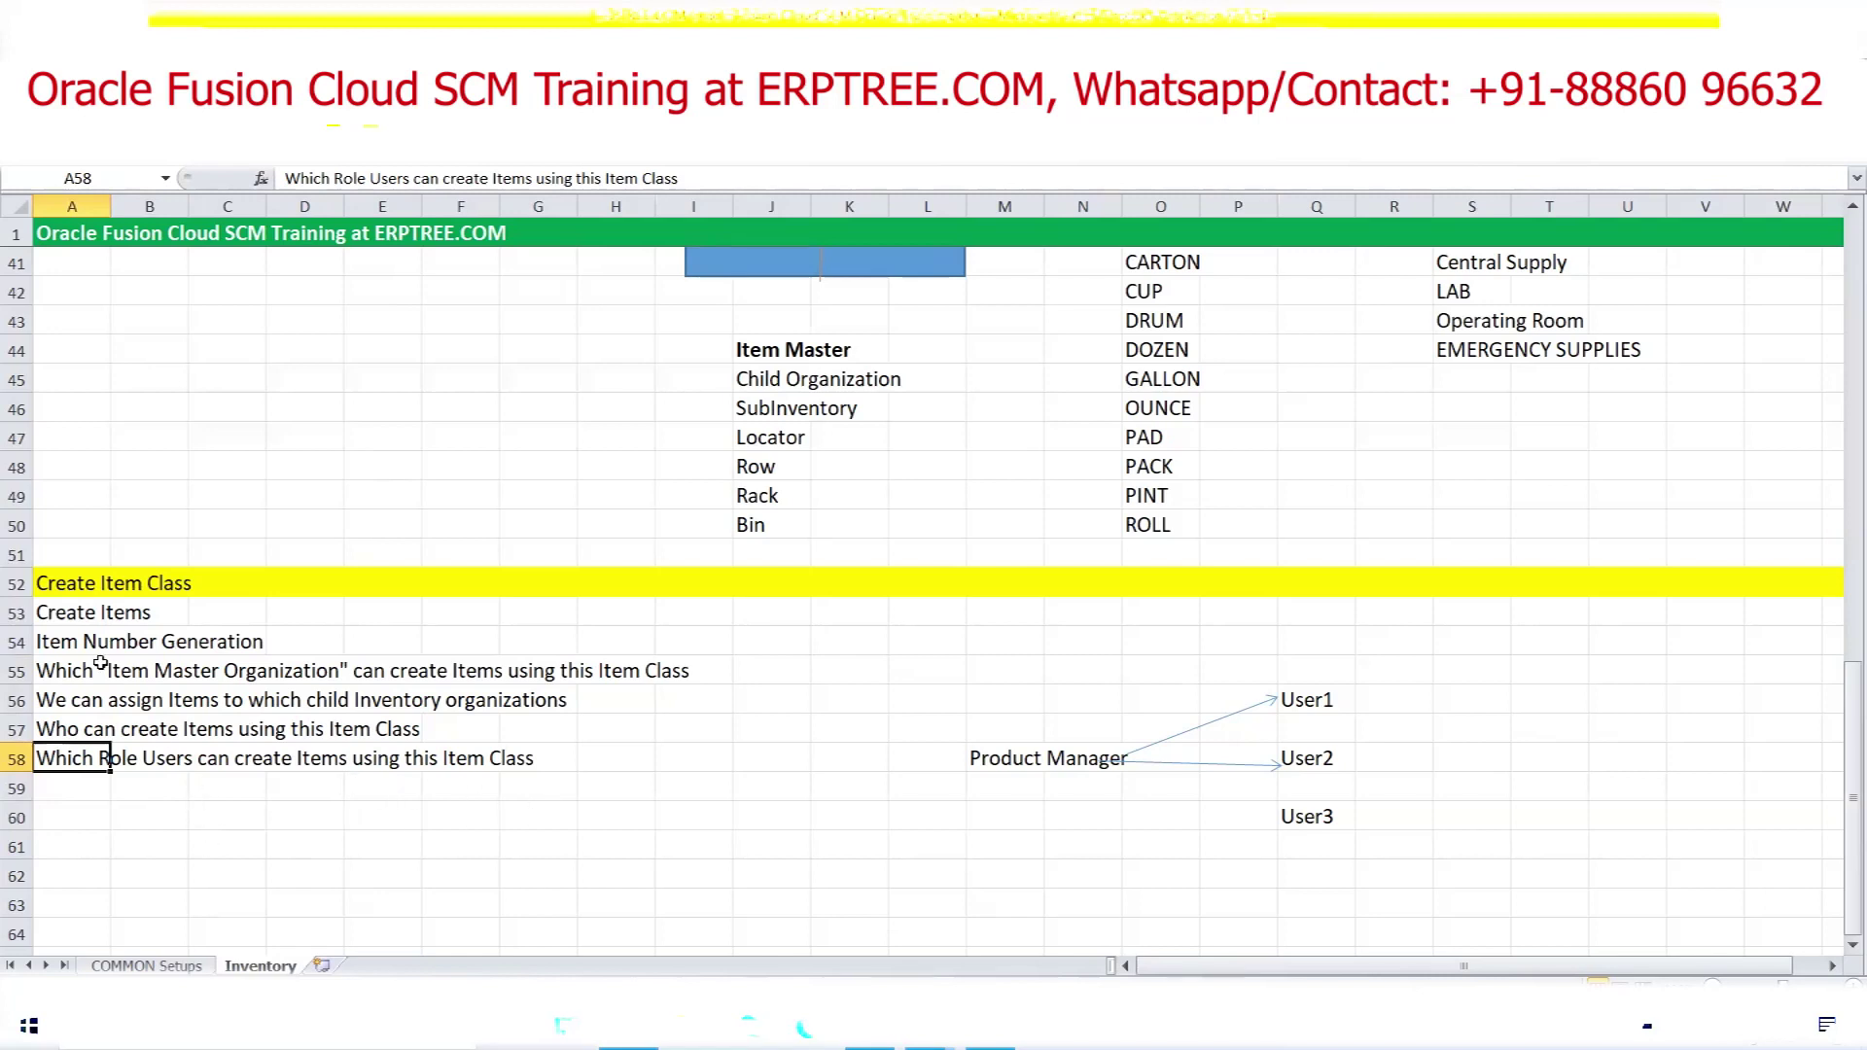
drag(67, 613, 185, 584)
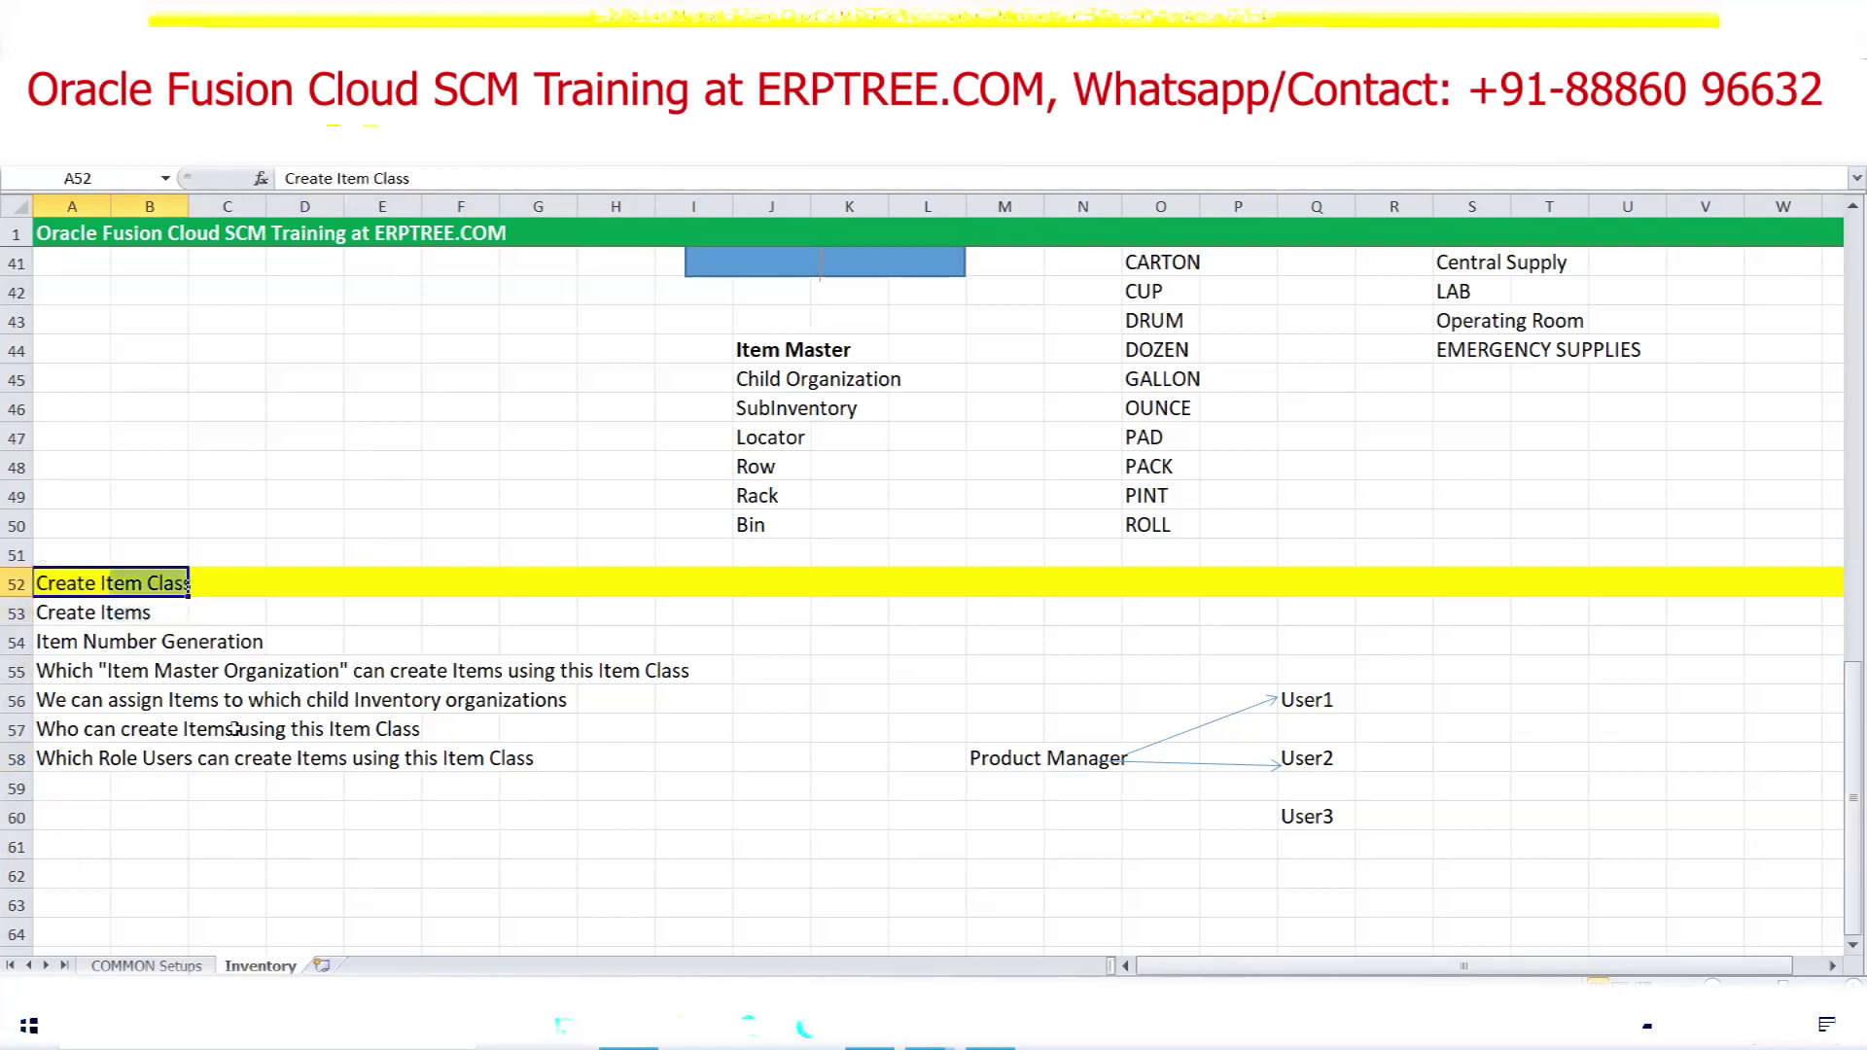
Return to the setup checklist and select the Create Item Templates task in row 17
scroll(234, 728, up, 8)
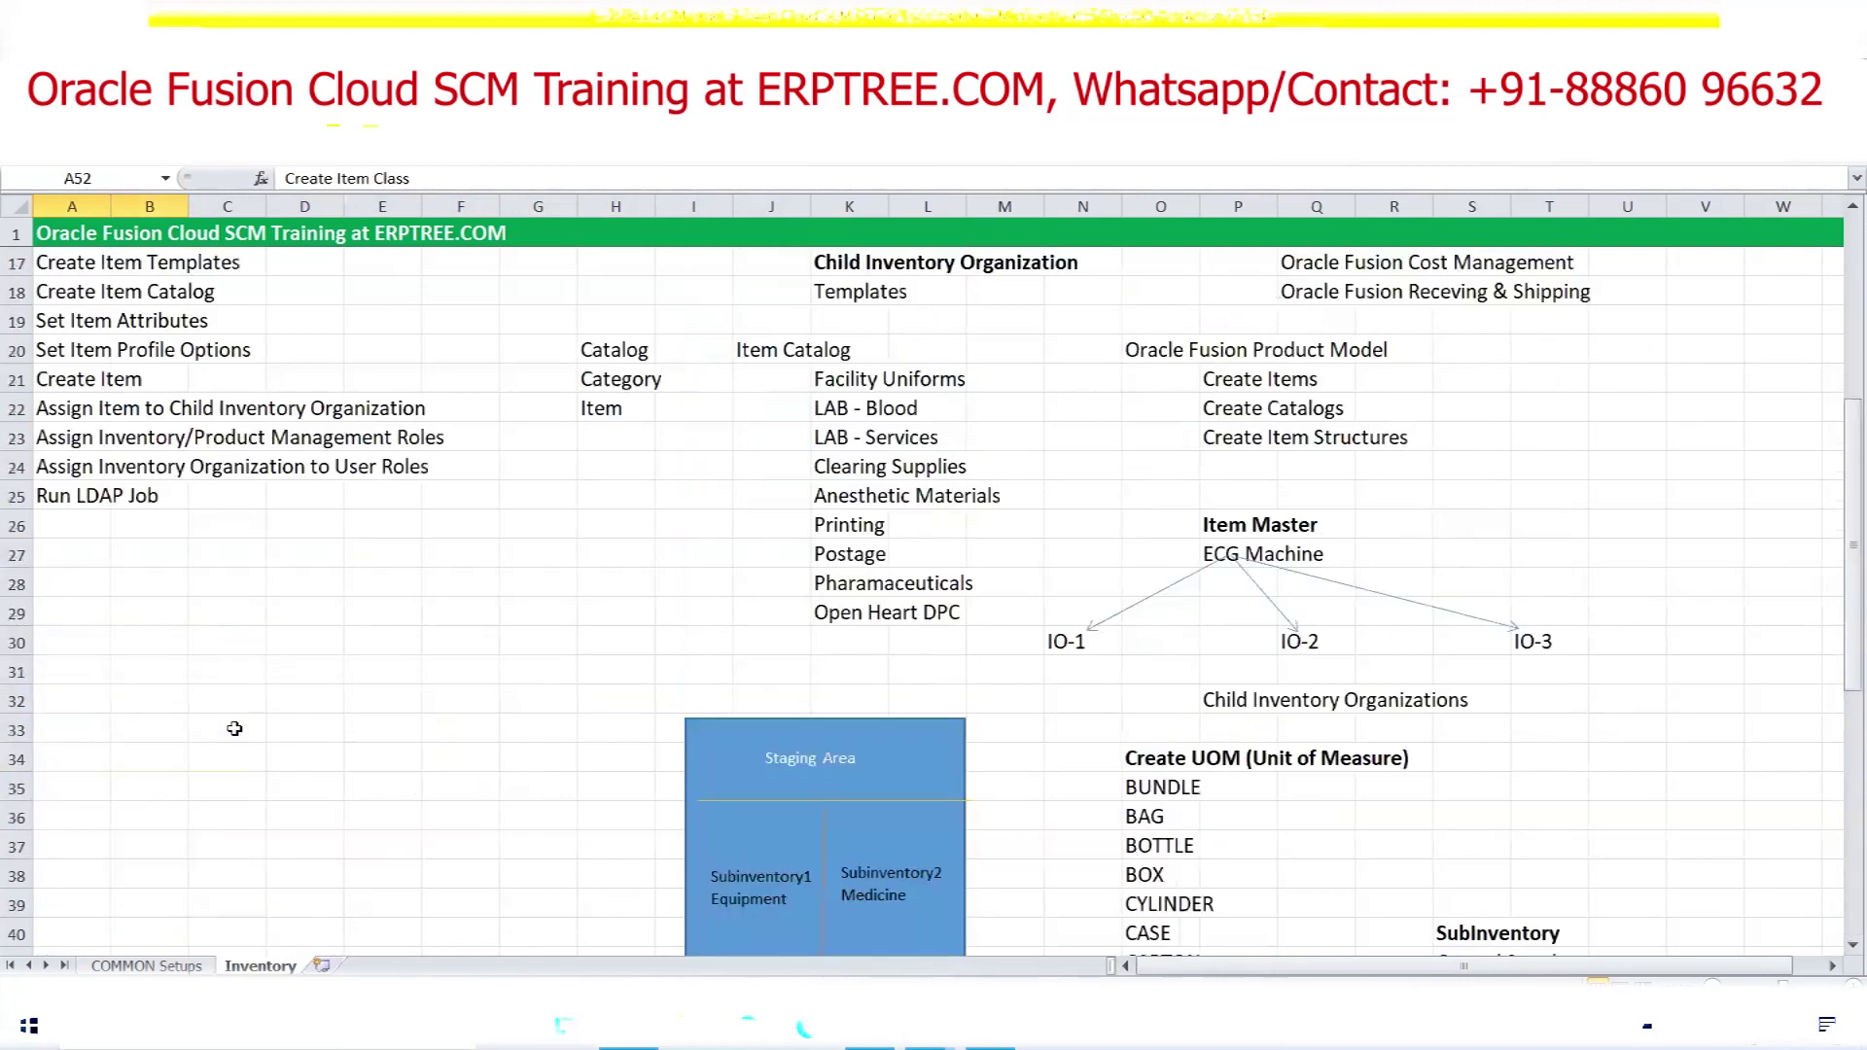
scroll(235, 729, up, 4)
drag(62, 613, 213, 613)
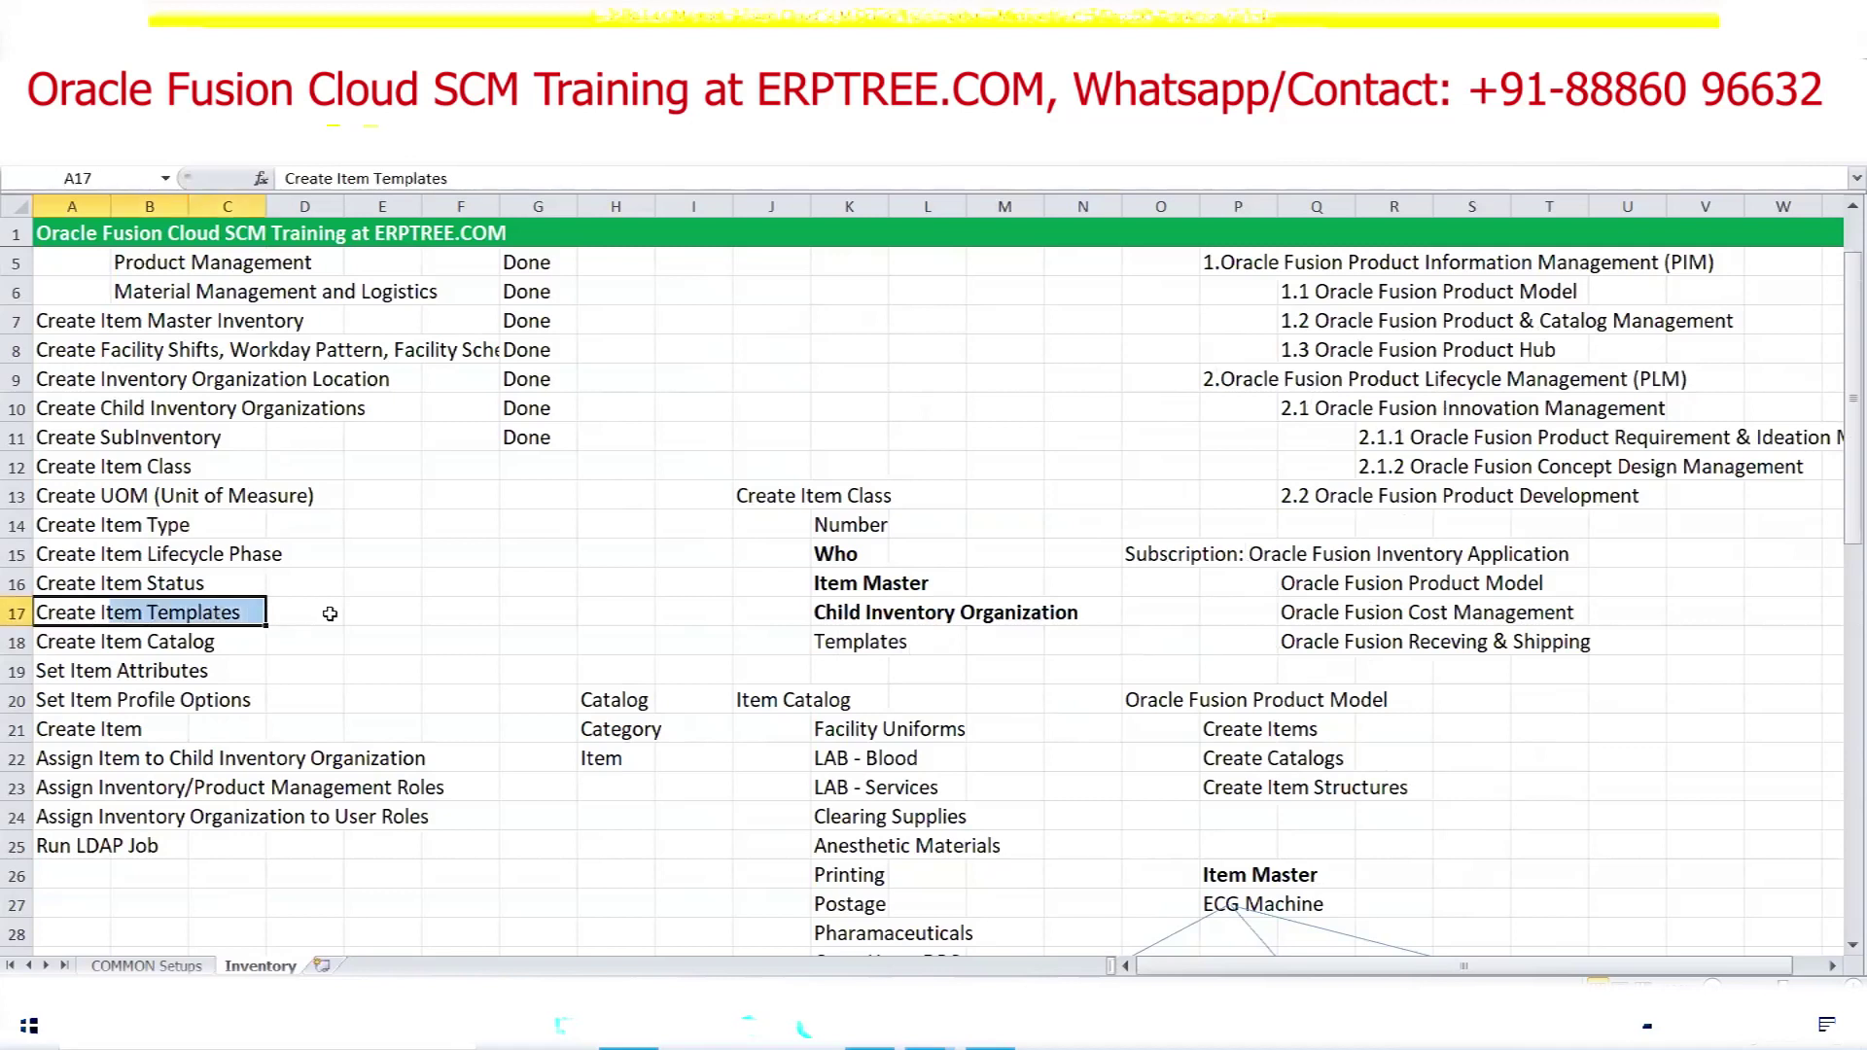